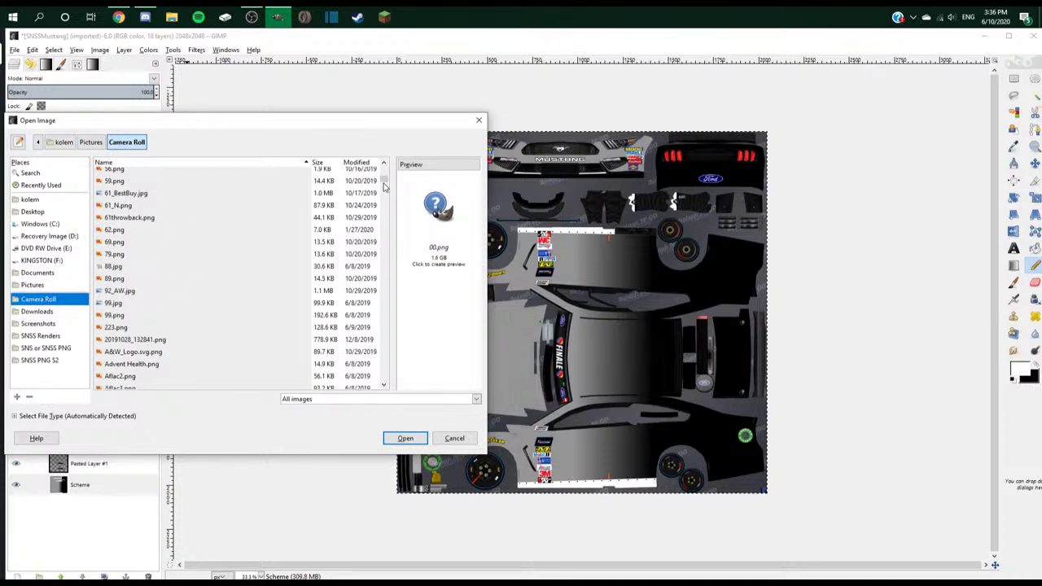
- Open Red Bull.png from the file list and zoom in to inspect the logo
left_click_drag(385, 186, 384, 323)
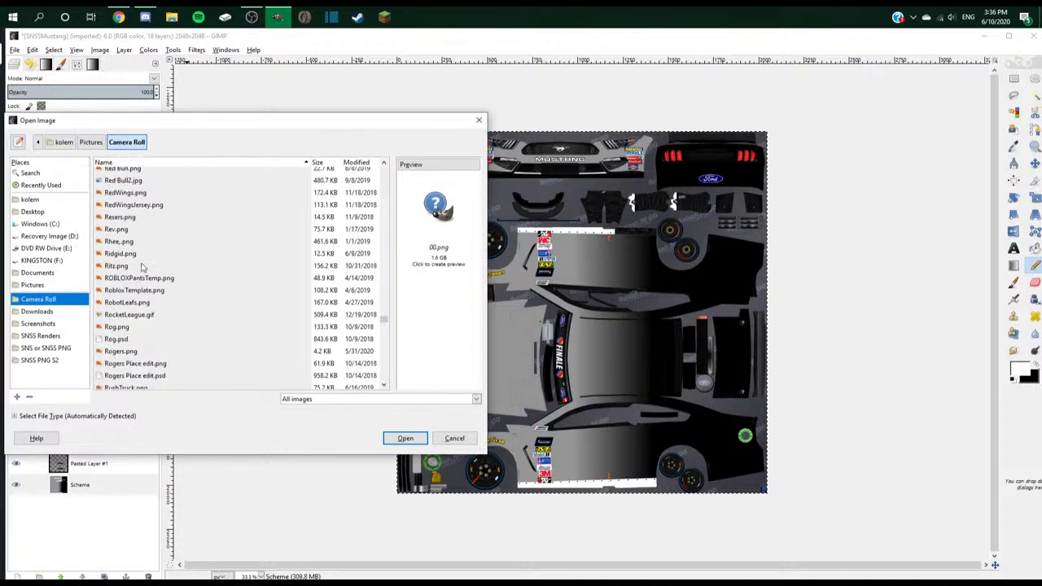
scroll(126, 248, "up", 1)
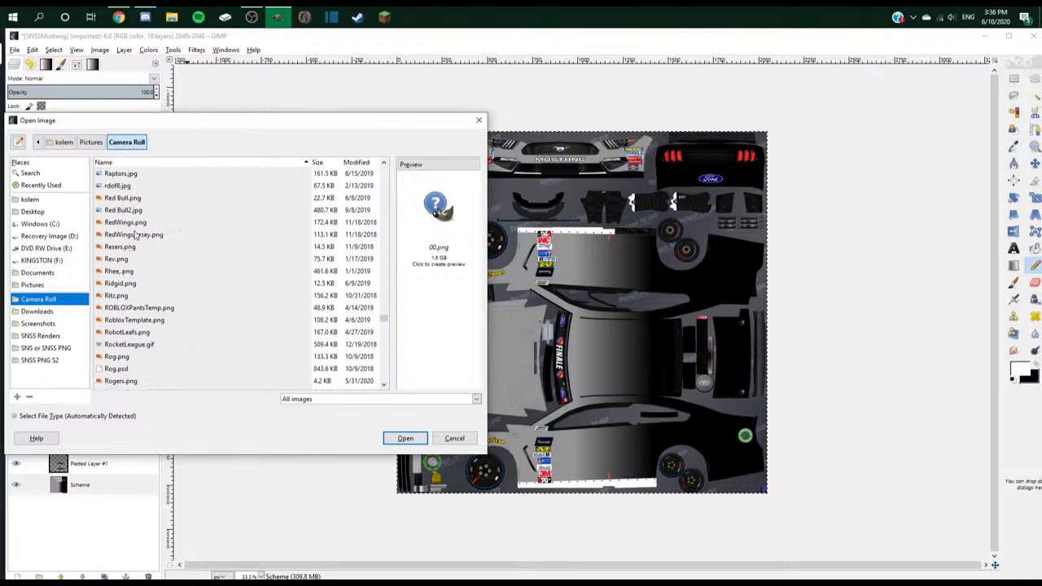
left_click(135, 200)
key("Return")
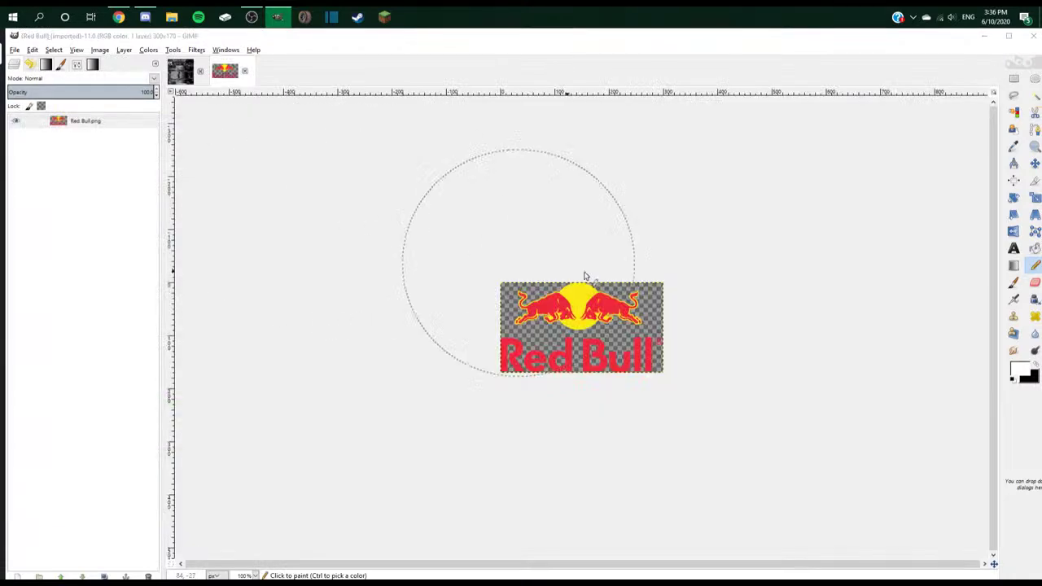
scroll(586, 274, "up", 3)
scroll(609, 271, "up", 1)
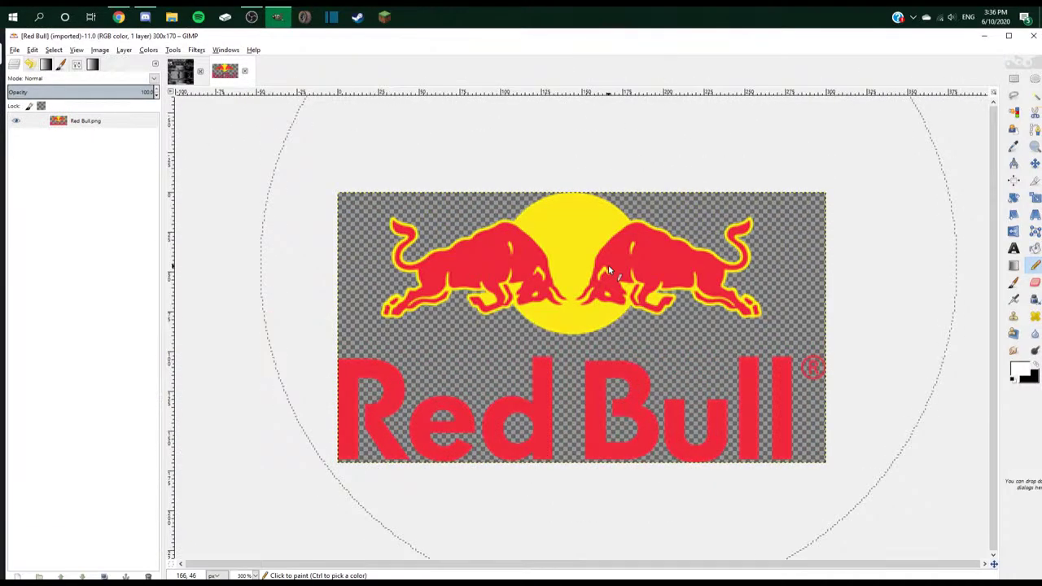
- Compare it with the browser's paint schemes, then close the Red Bull.png image
key("alt+Tab")
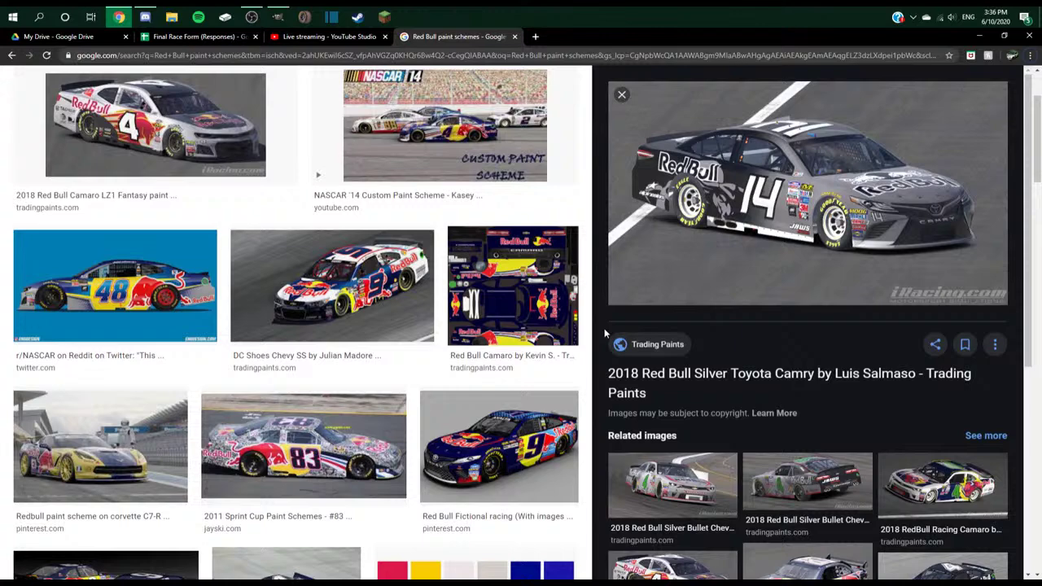
key("alt+Tab")
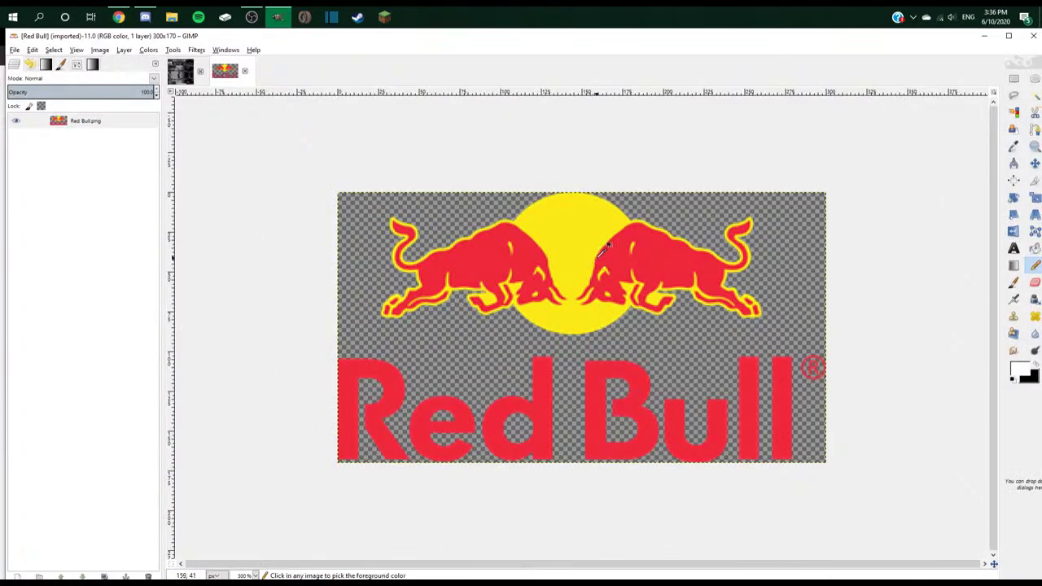
left_click(245, 71)
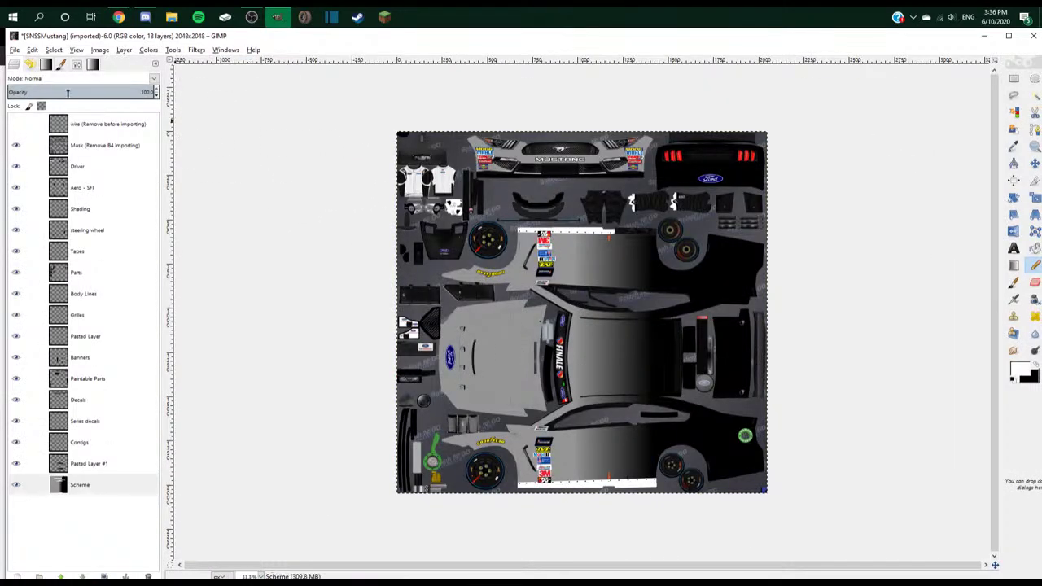
key("alt+Tab")
key("alt+Tab")
key("alt+Tab")
key("alt+shift+Tab")
key("alt+shift+Tab")
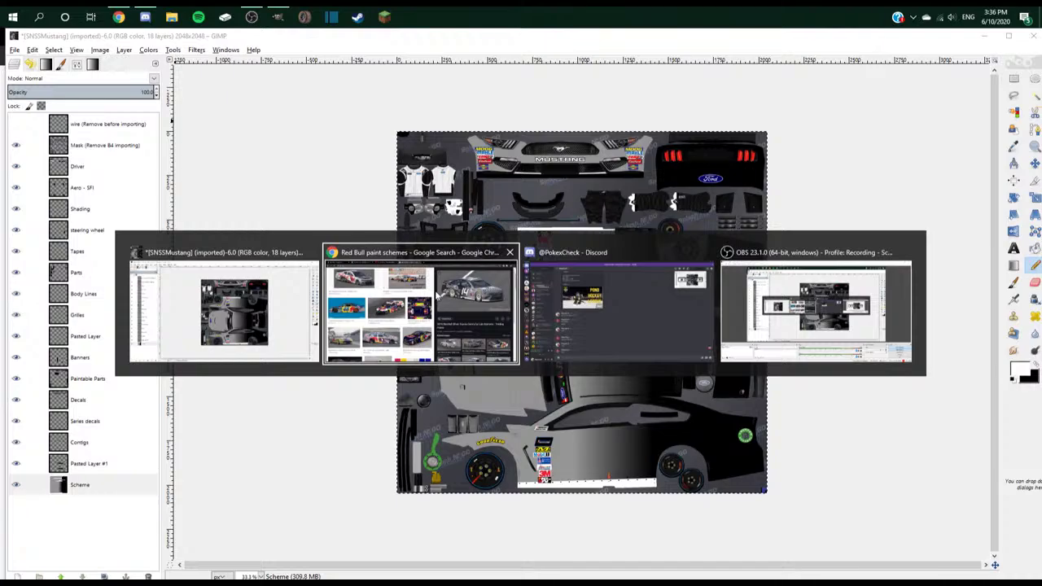
- Search Google Images for 'red bull white logo png'
key("ctrl+t")
type("red bull")
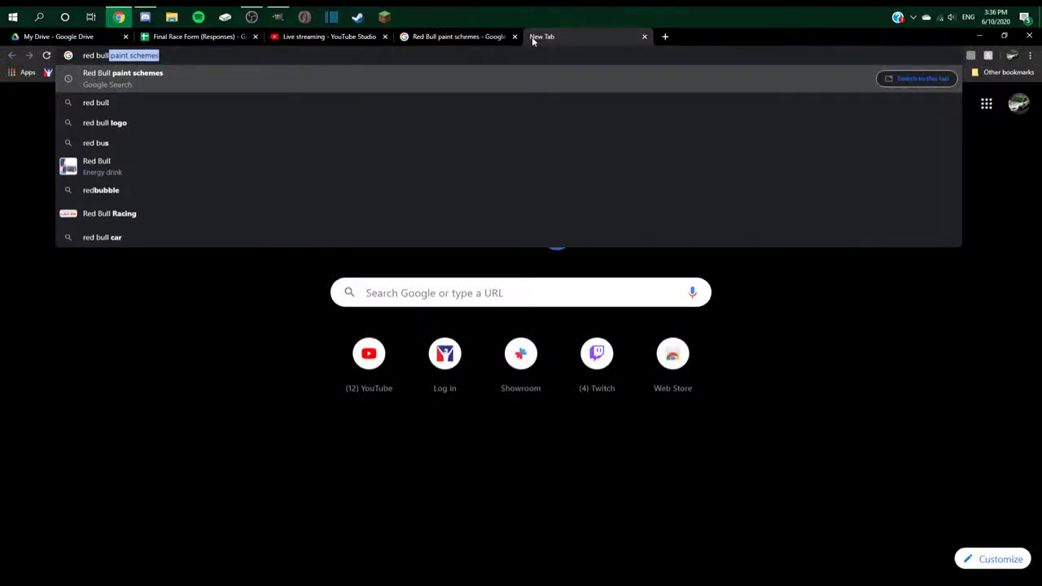
type(" white logo png")
key("Return")
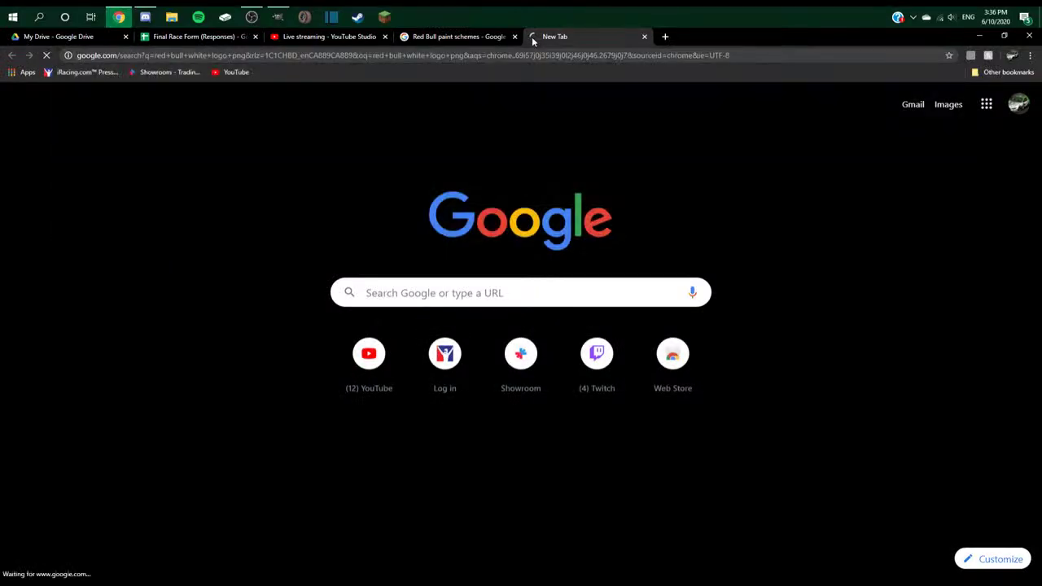
left_click(196, 137)
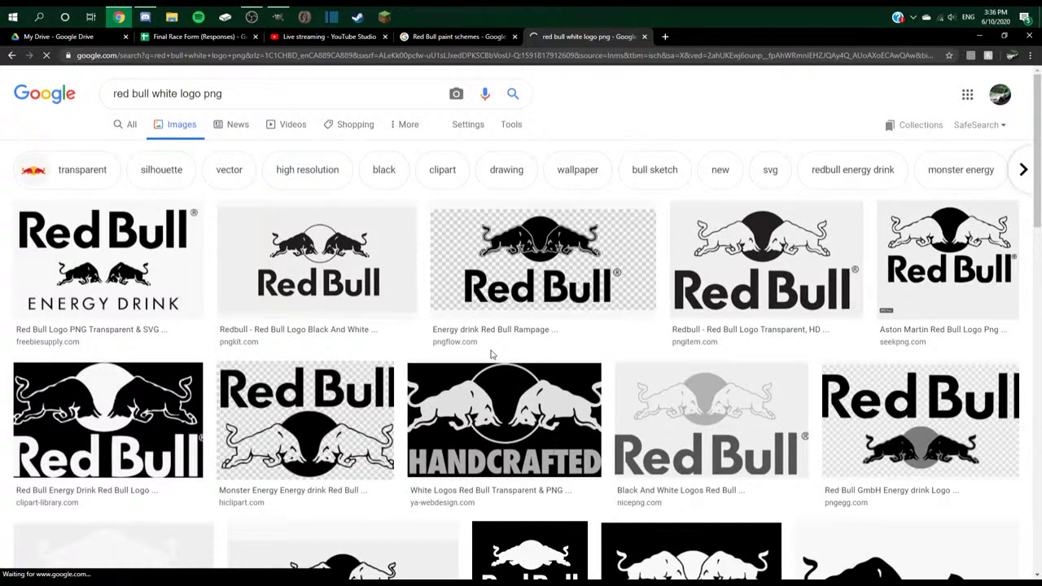
- Preview several Red Bull logo results, settling on the transparent pngflow logo
left_click(765, 259)
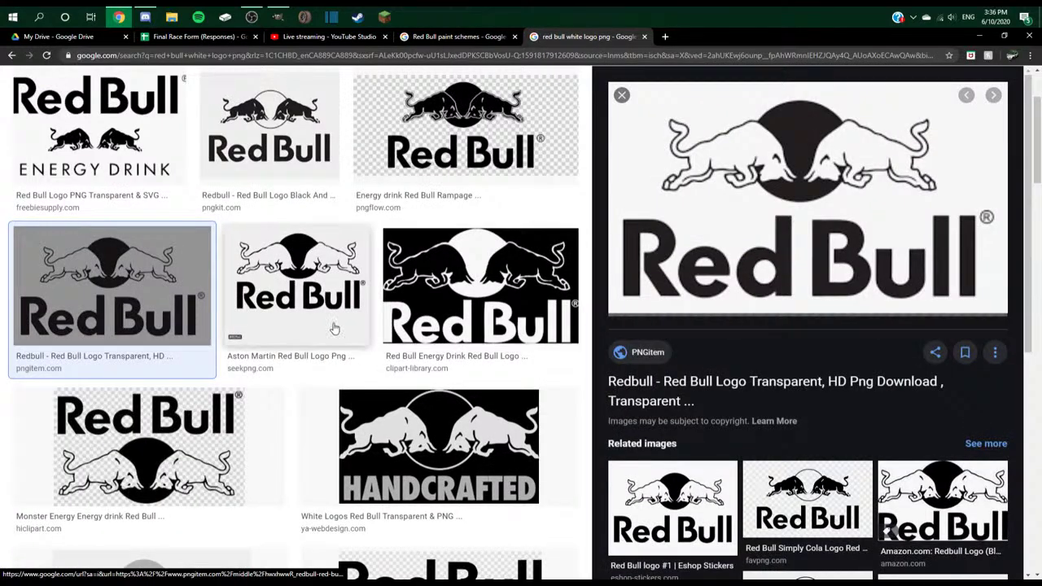
left_click(323, 290)
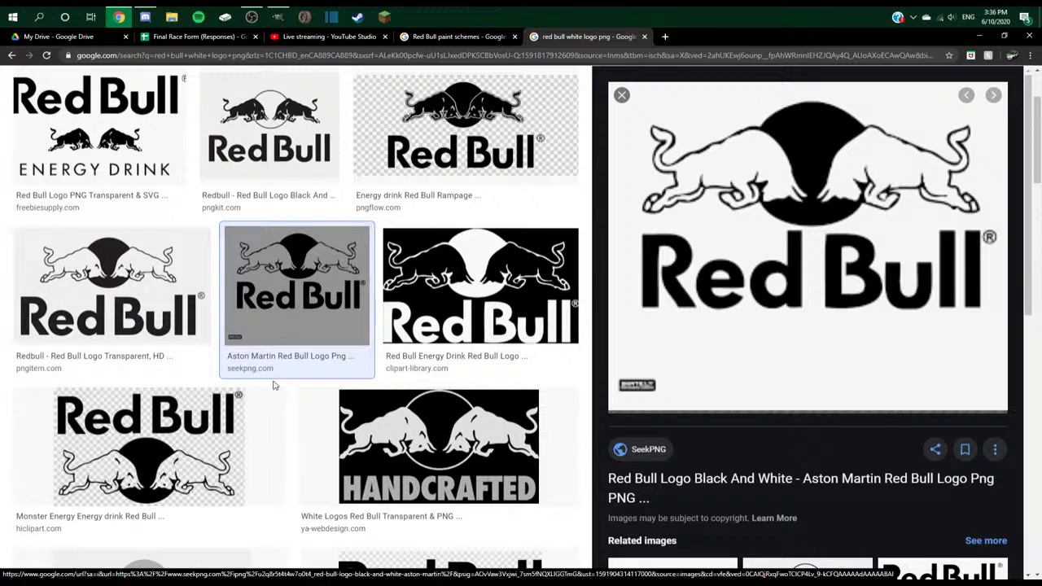
left_click(93, 301)
left_click(102, 134)
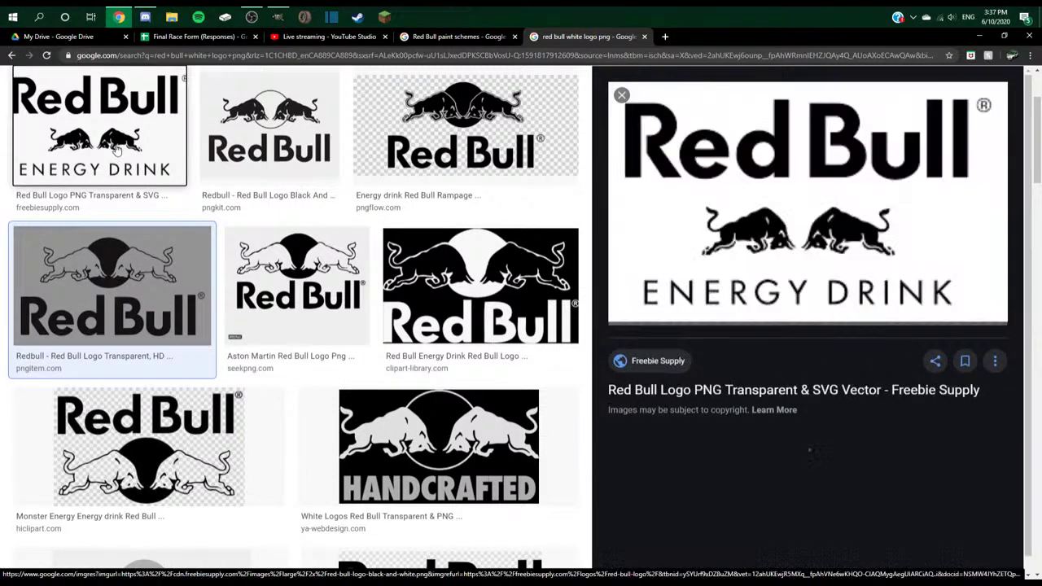
left_click(275, 145)
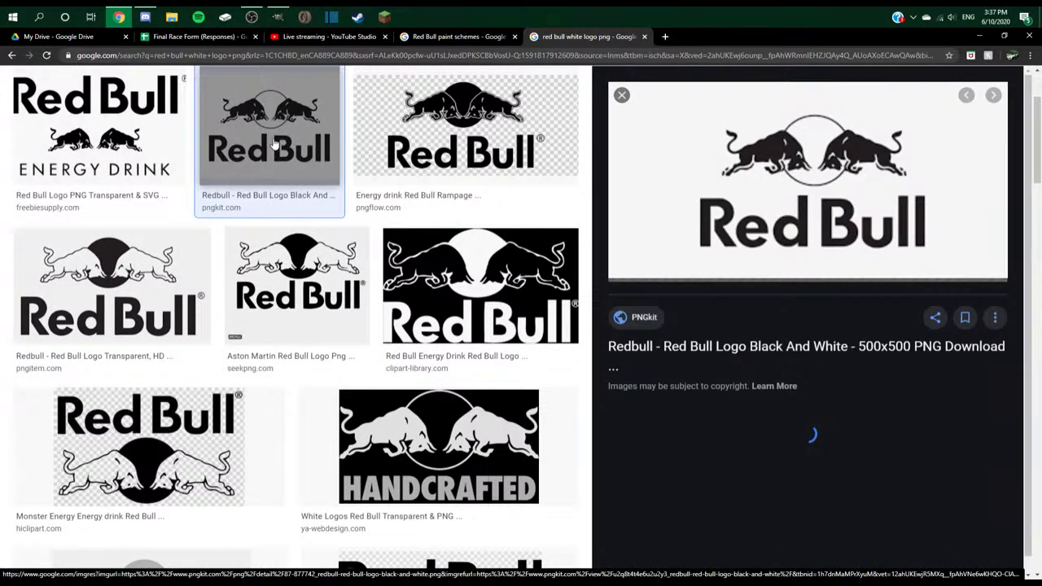
left_click(466, 127)
key("alt+Tab")
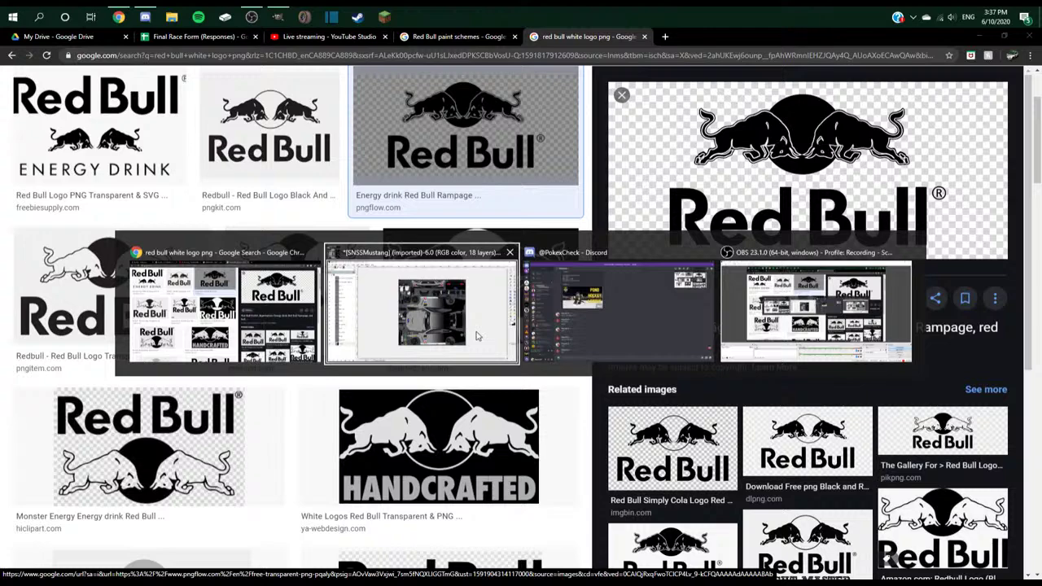
key("alt+shift+Tab")
- Save the pngflow logo into Camera Roll as redbull3.png
right_click(795, 143)
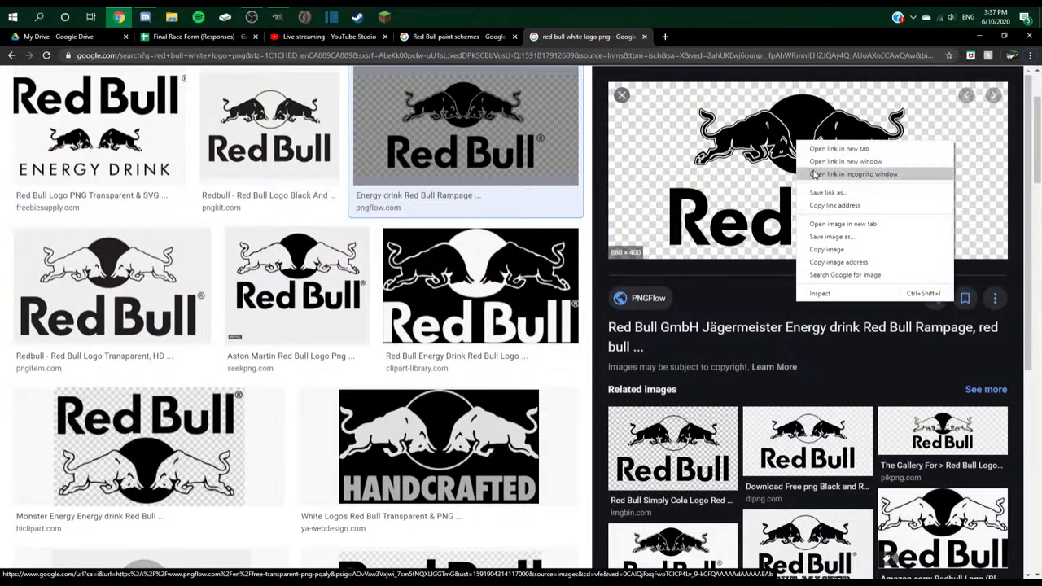
left_click(842, 249)
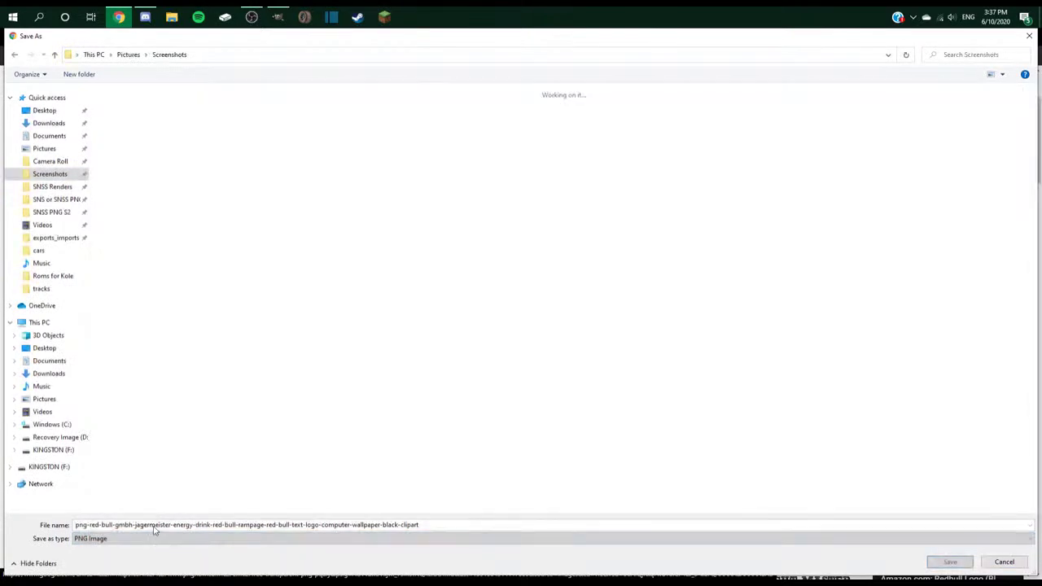
left_click(50, 162)
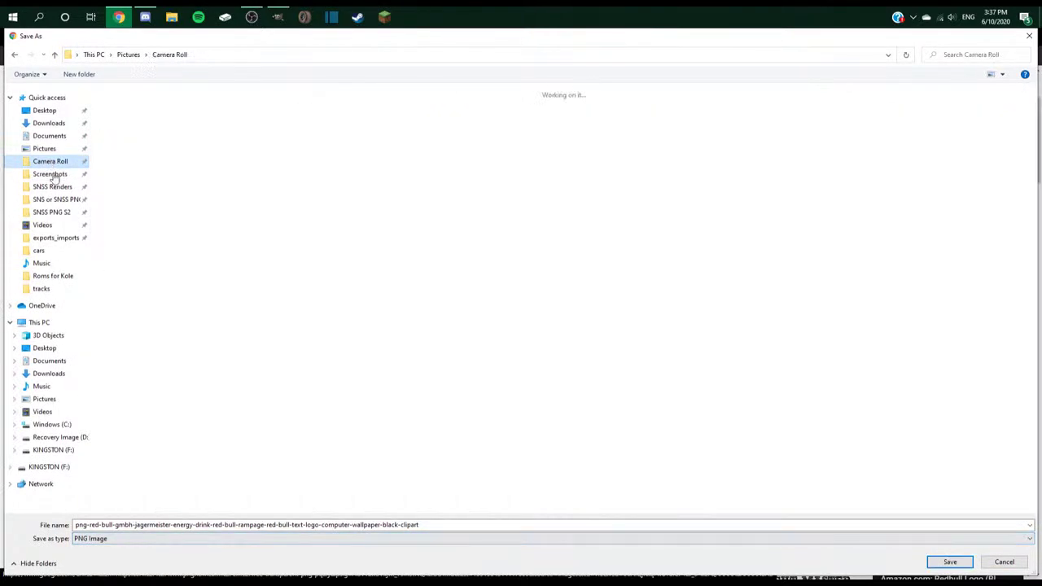
double_click(193, 525)
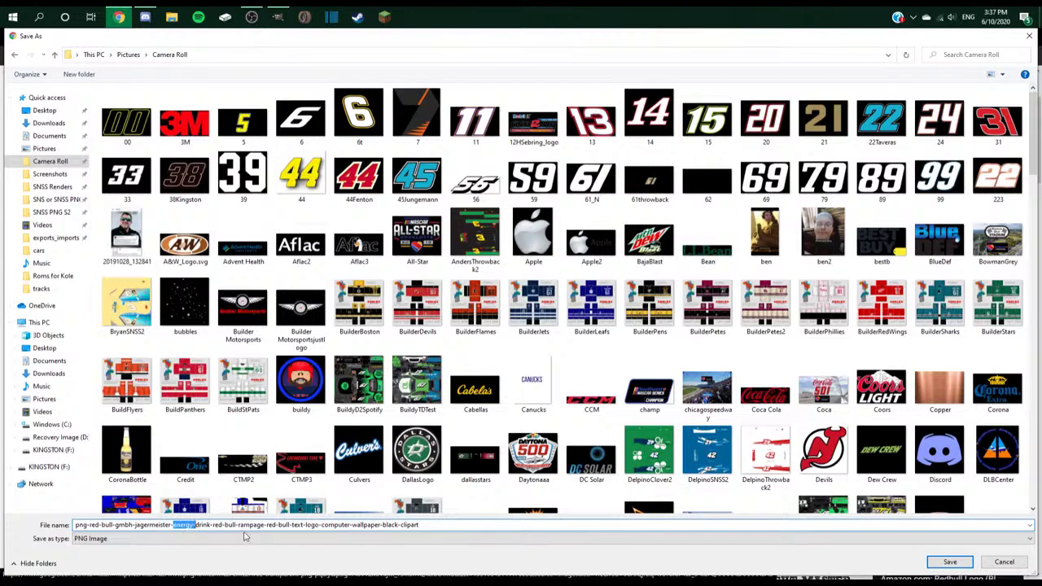
left_click_drag(417, 529, 259, 525)
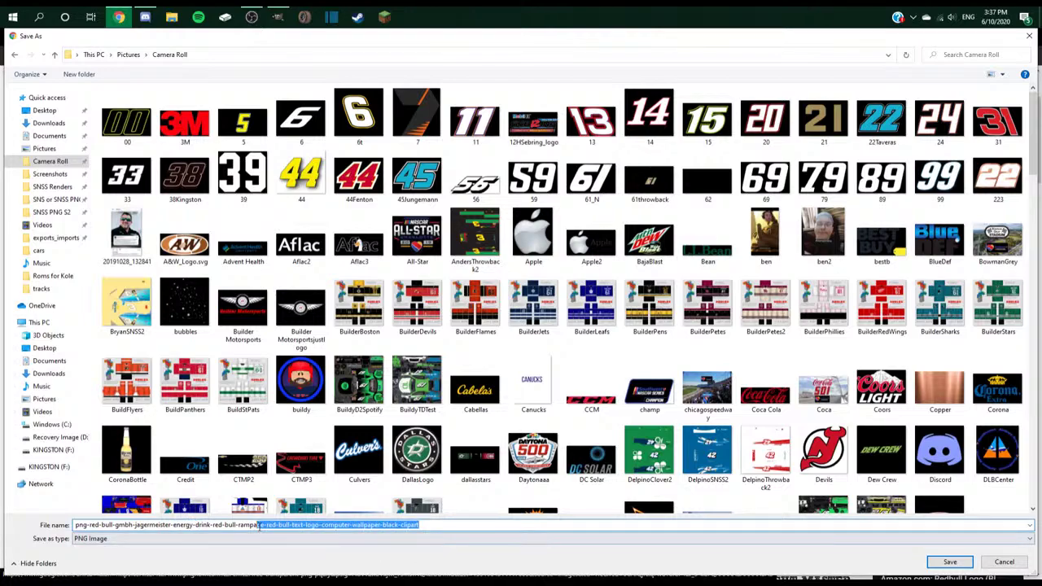
key("ctrl+a")
type("redbull3")
key("Return")
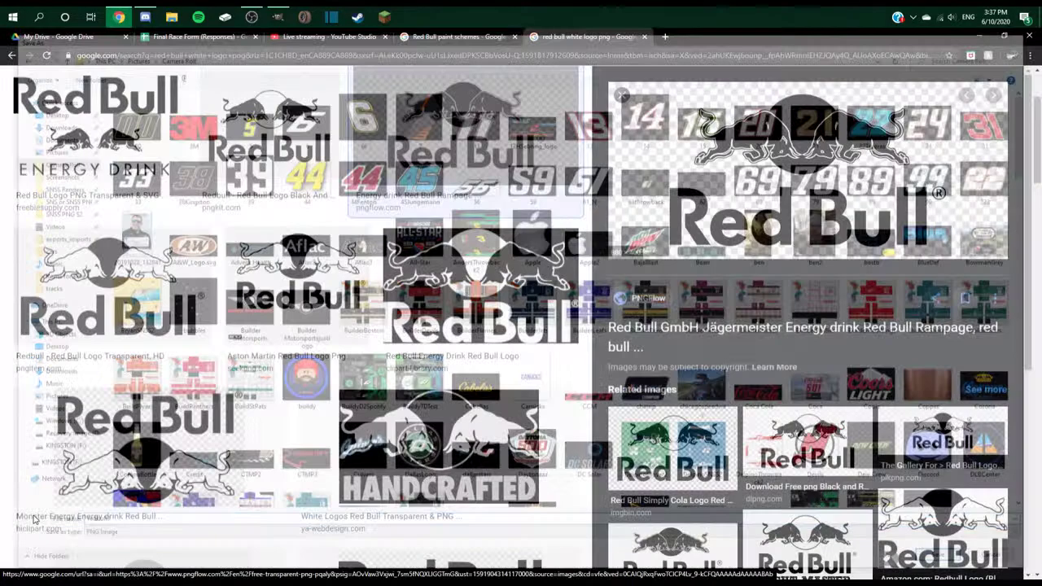
- Dismiss the download notification and head back toward GIMP
key("alt+Tab")
left_click(257, 350)
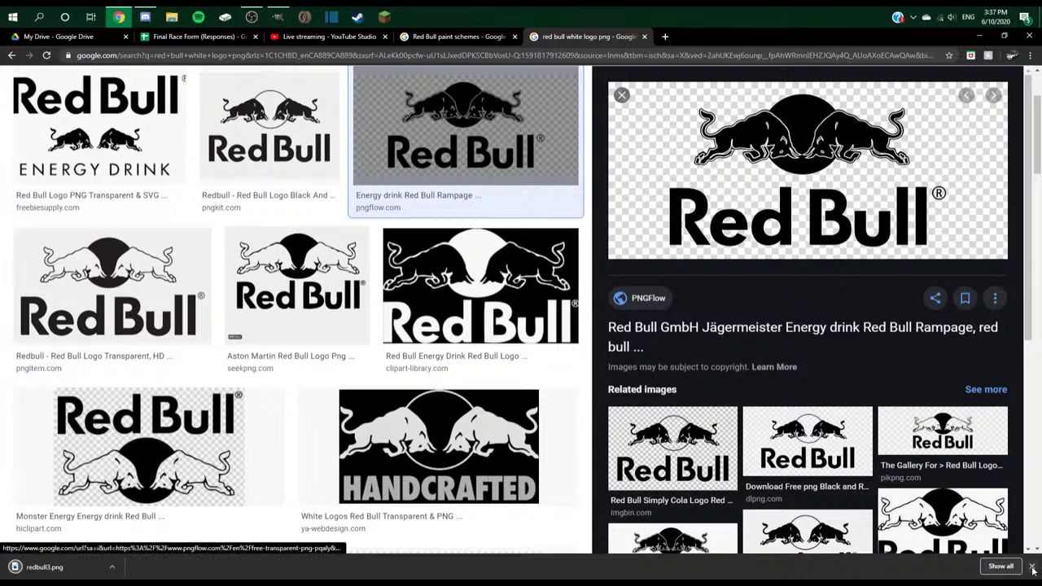
key("alt+Tab")
left_click(259, 303)
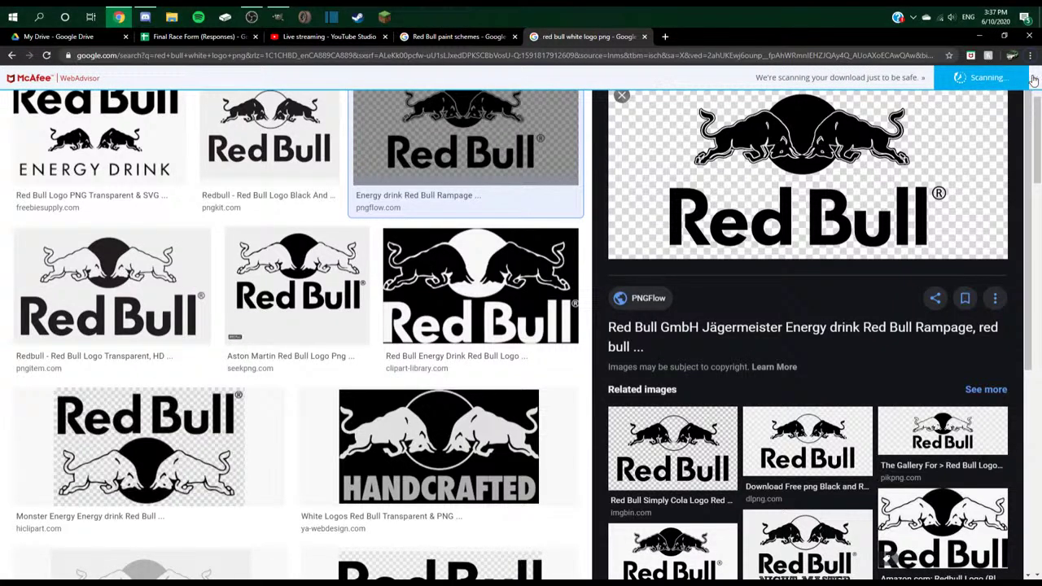
key("alt+Tab")
- Open redbull3.png in GIMP and check it at 200% and 100% zoom
left_click(387, 300)
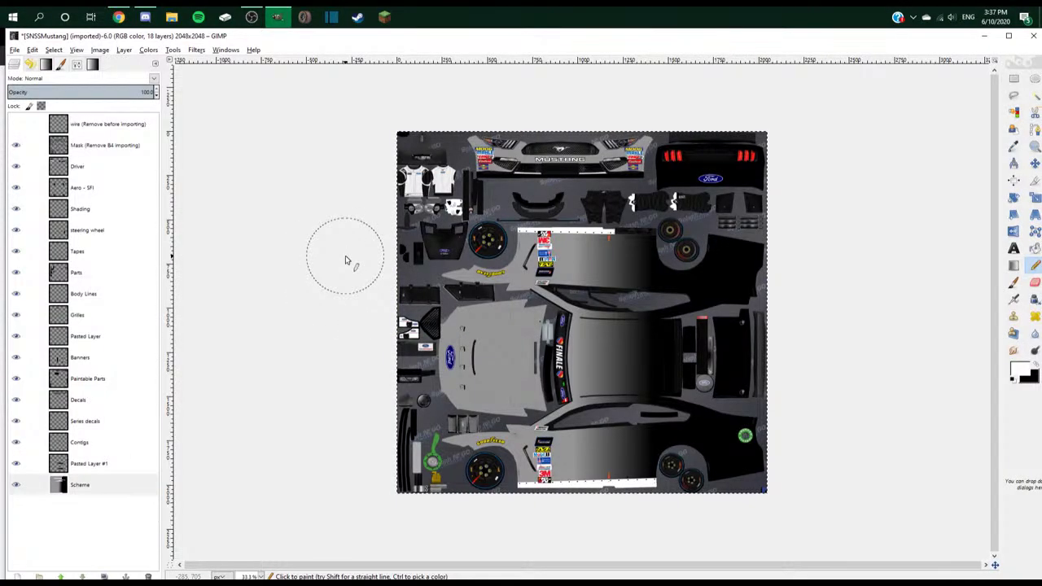
key("ctrl+o")
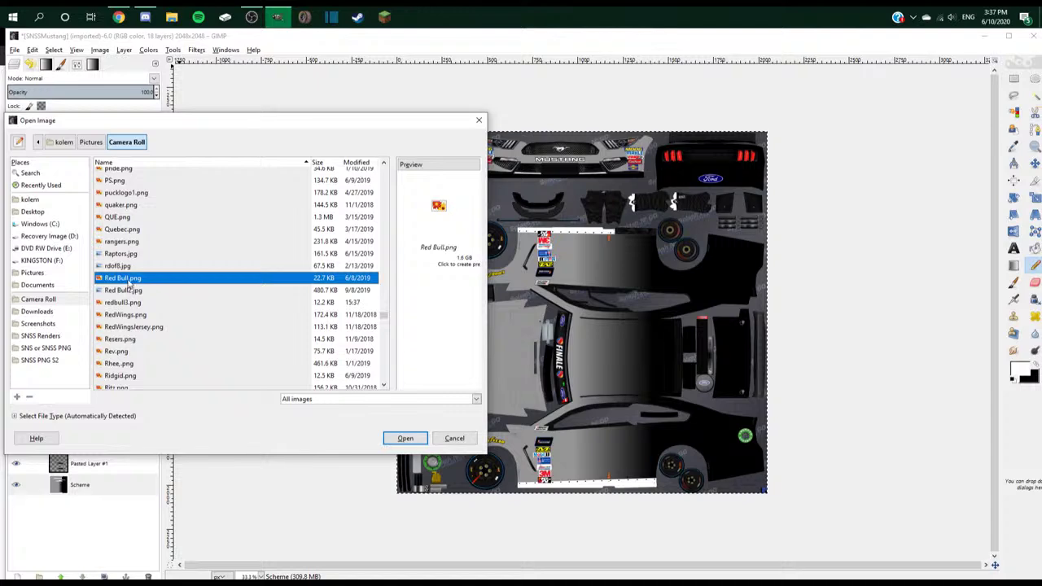
left_click(130, 302)
double_click(130, 302)
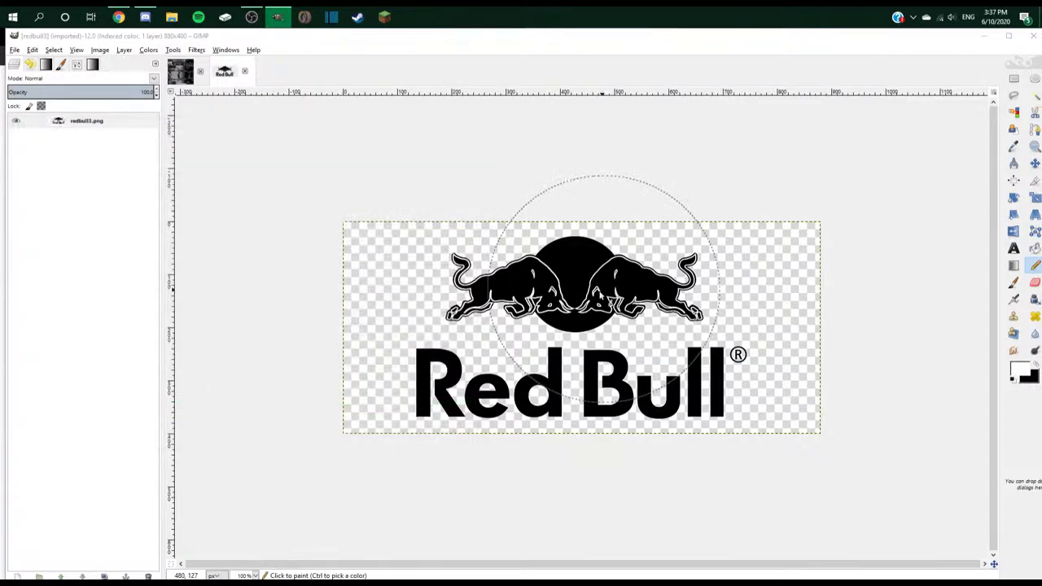
key("2")
key("1")
- Add an alpha channel to the redbull3.png logo layer
key("r")
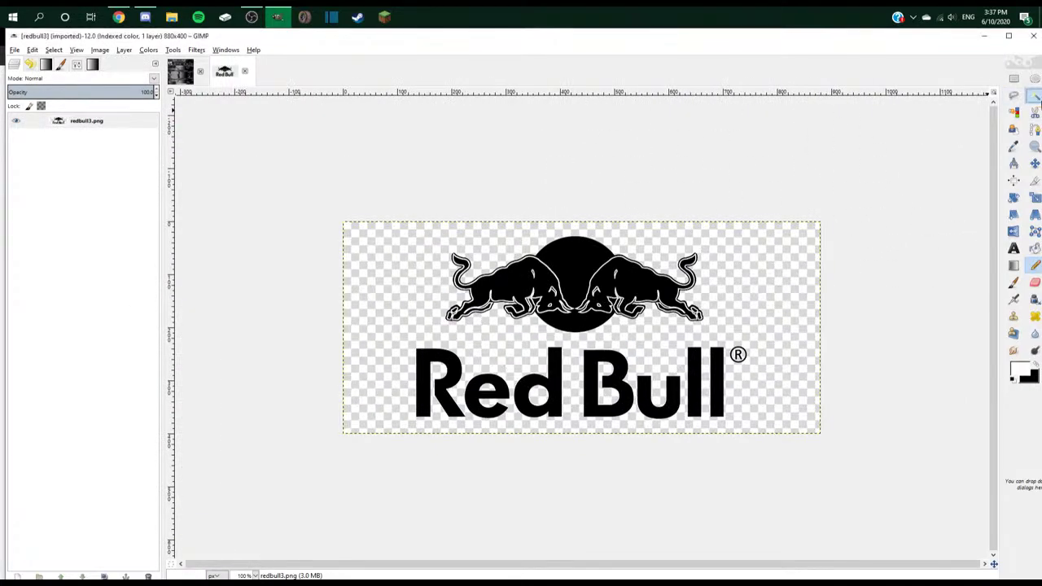
scroll(643, 268, "up", 3)
scroll(663, 246, "down", 3)
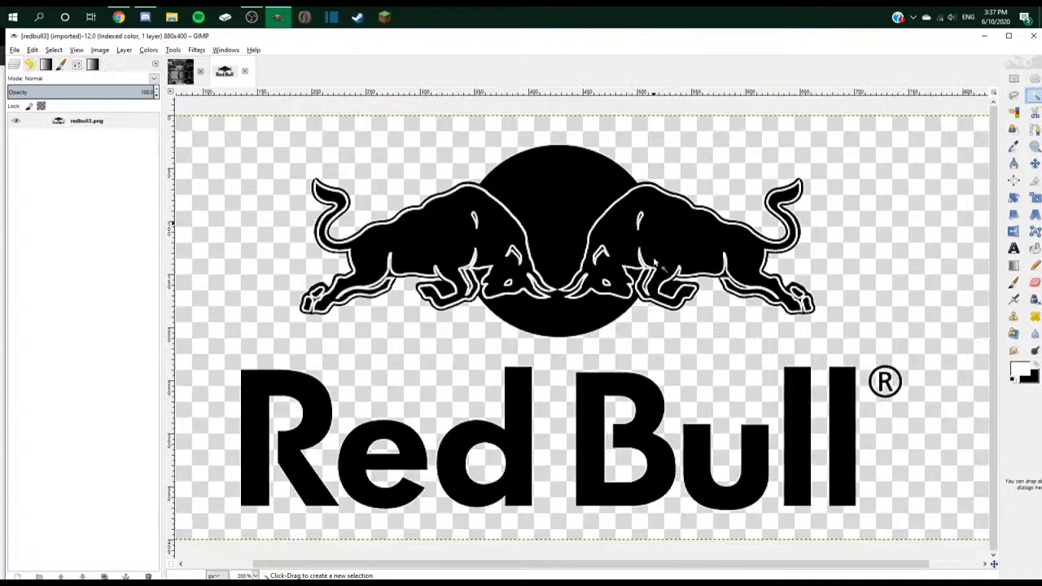
scroll(450, 252, "up", 2)
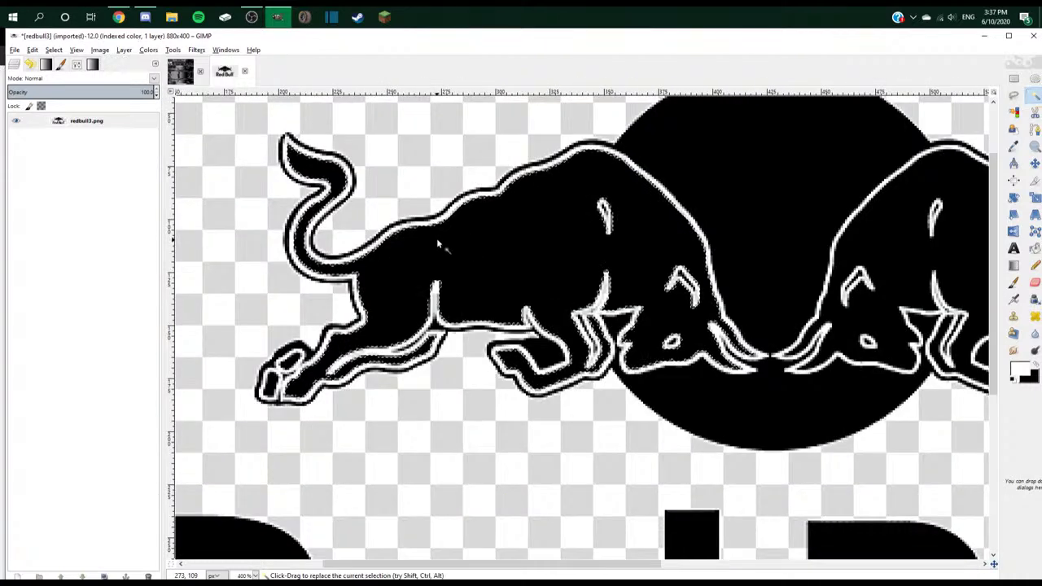
scroll(423, 228, "down", 2)
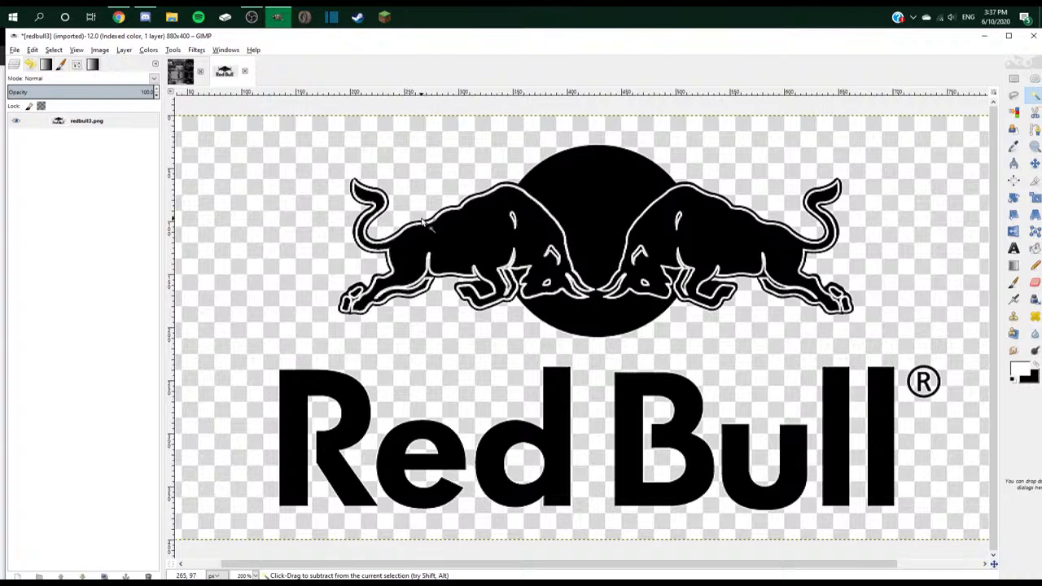
scroll(428, 227, "down", 2)
scroll(422, 224, "up", 1)
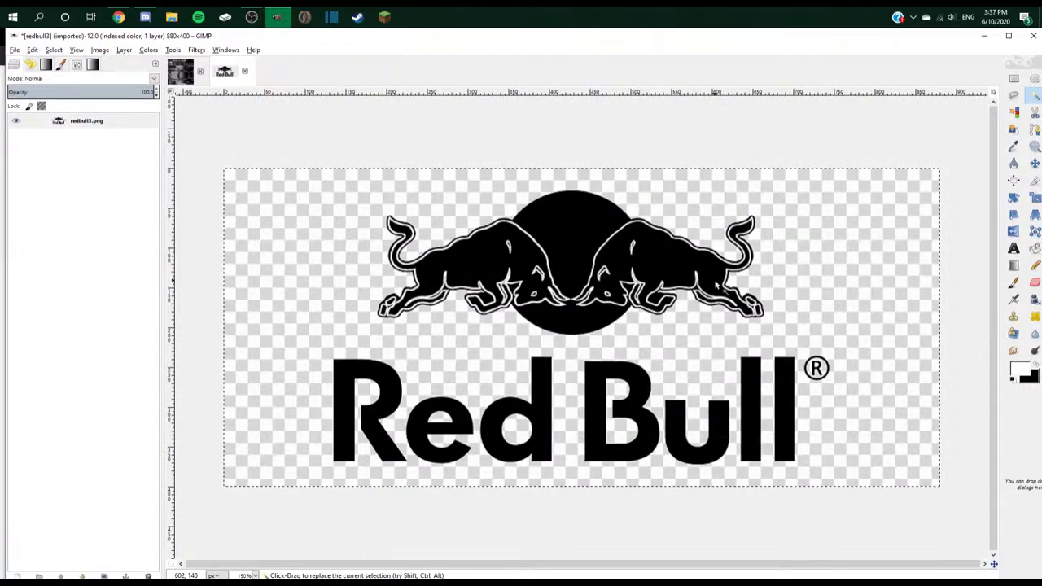
right_click(105, 123)
left_click(145, 361)
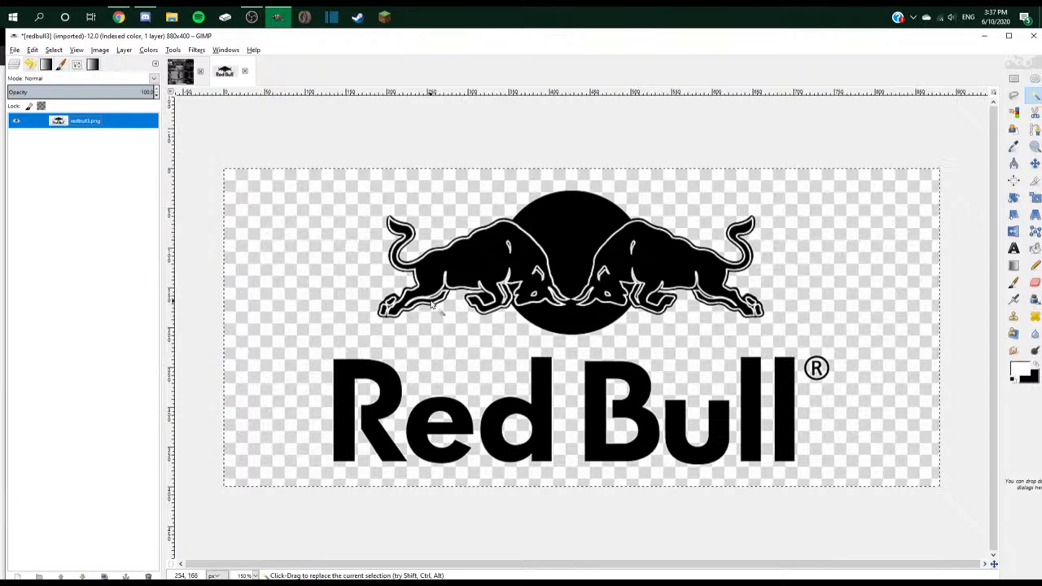
- Try a freehand selection beside the bull's leg, then discard it
mouse_move(416, 311)
left_mouse_down()
mouse_move(397, 328)
mouse_move(374, 322)
mouse_move(349, 209)
mouse_move(342, 269)
left_mouse_up()
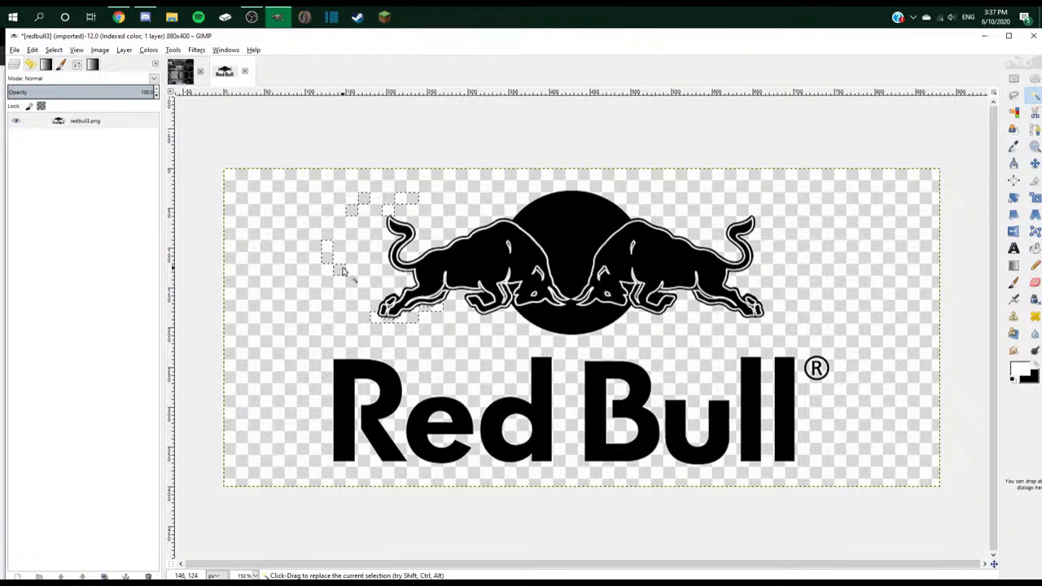
left_click(735, 258)
left_click(1014, 78)
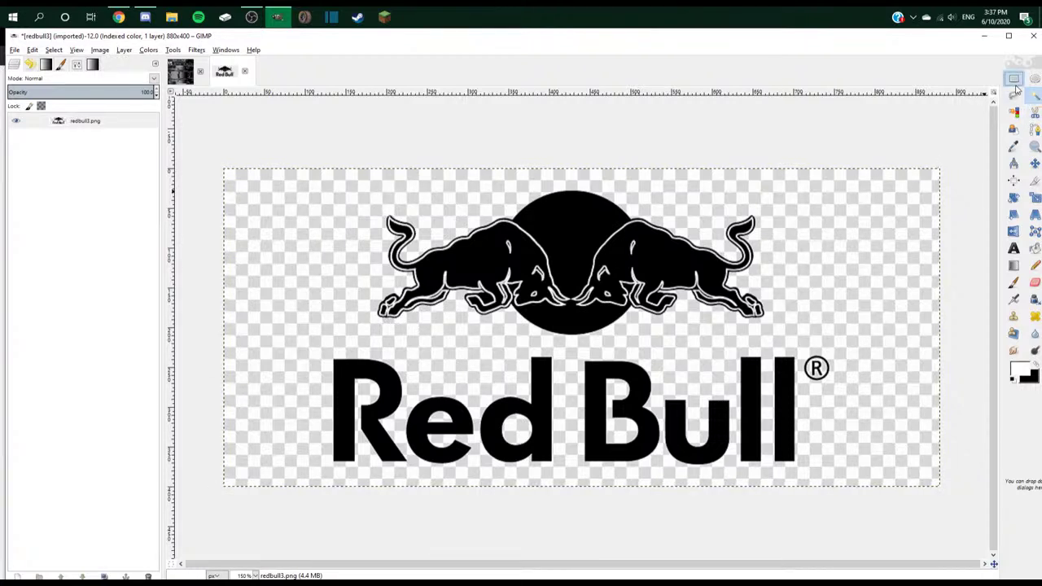
- Outline the Red Bull logo with Free Select, passing beside the ® mark
left_click(1014, 96)
left_click(602, 172)
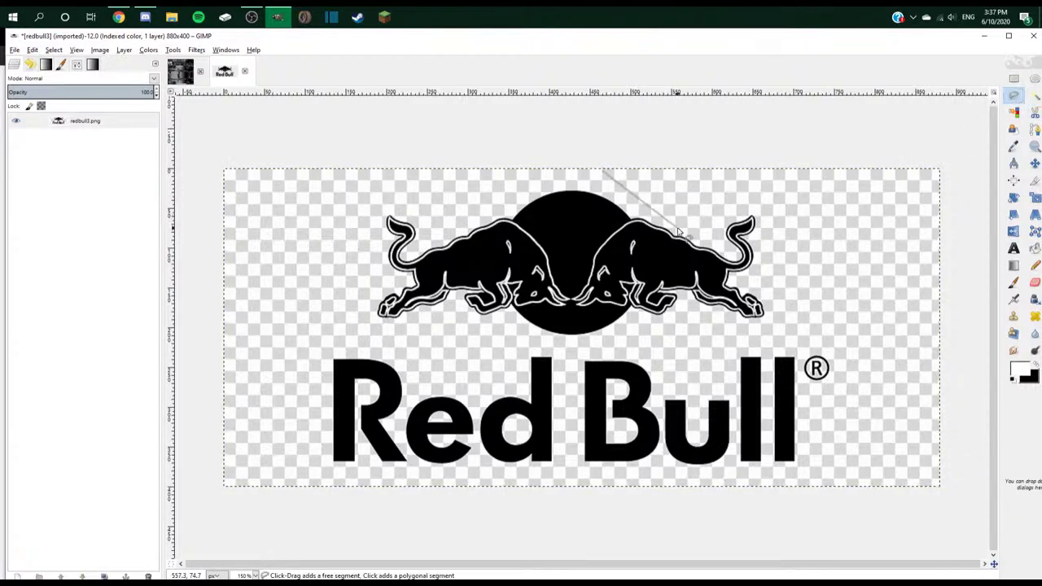
left_click(678, 229)
left_click(733, 175)
left_click(769, 210)
left_click(773, 319)
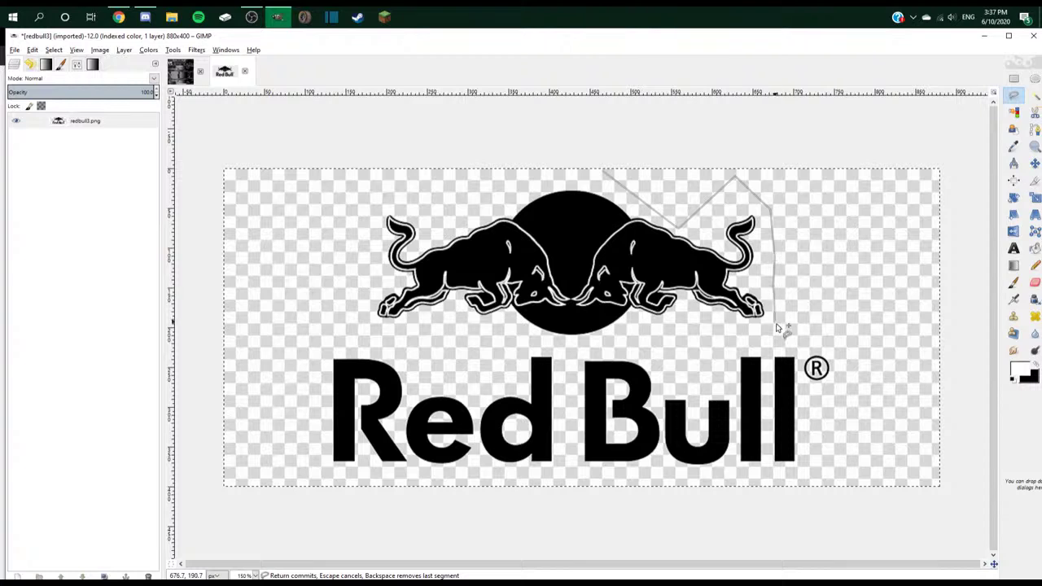
left_click(801, 349)
left_click(834, 352)
left_click(845, 405)
left_click(822, 448)
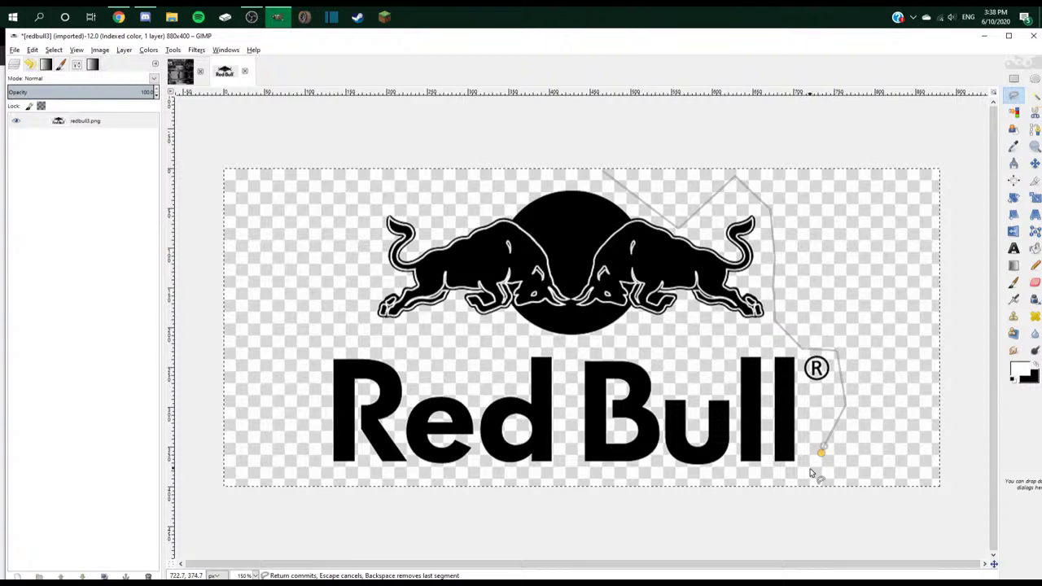
mouse_move(810, 472)
left_mouse_down()
mouse_move(442, 478)
mouse_move(325, 466)
mouse_move(313, 377)
mouse_move(322, 297)
mouse_move(362, 213)
mouse_move(604, 175)
left_mouse_up()
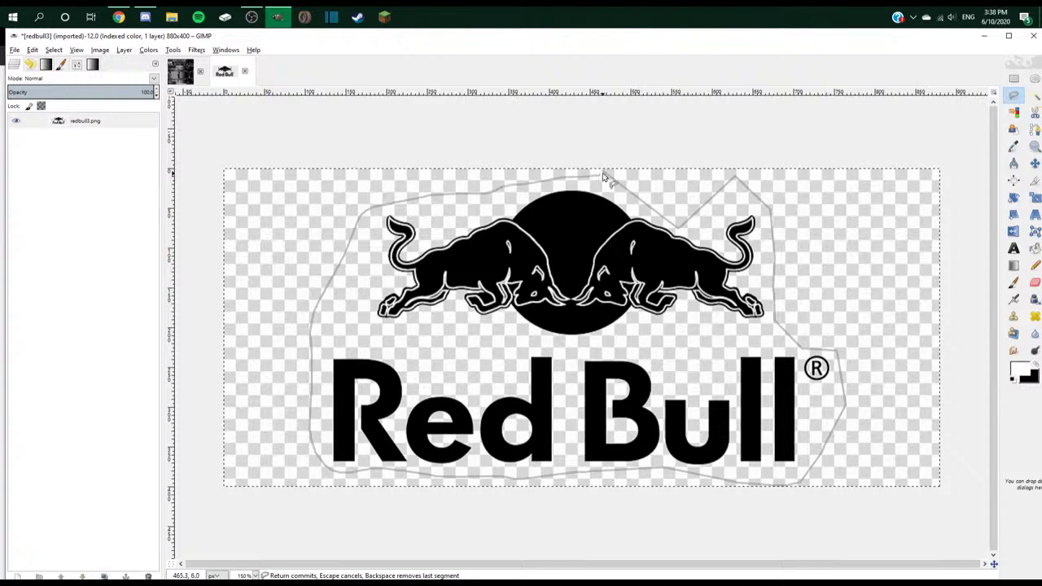
left_click(604, 176)
- Cut and paste the outlined logo to a new layer, deleting the original redbull3.png layer
key("ctrl+x")
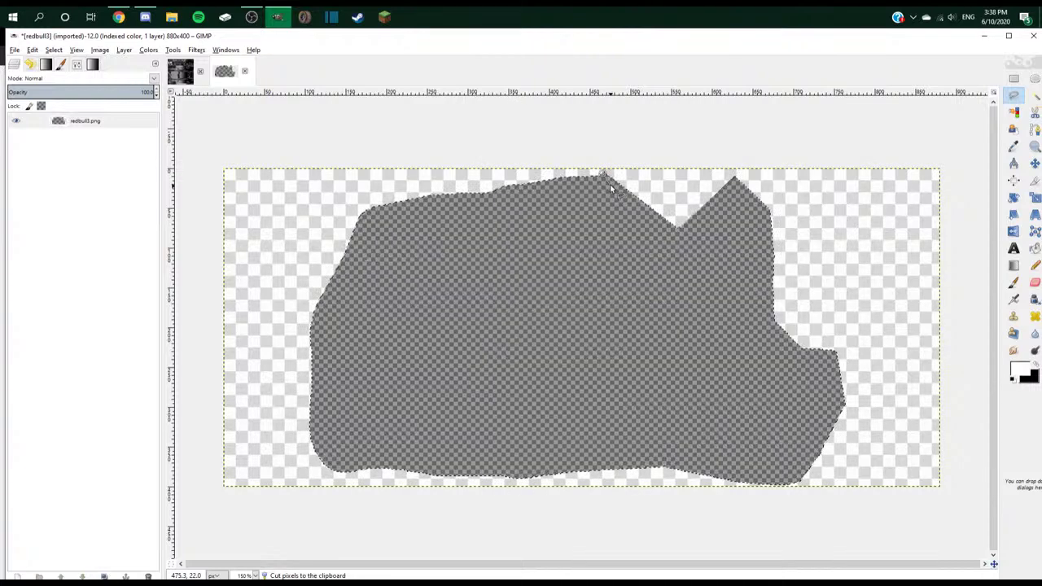
key("ctrl+v")
right_click(128, 121)
left_click(161, 142)
left_click(101, 137)
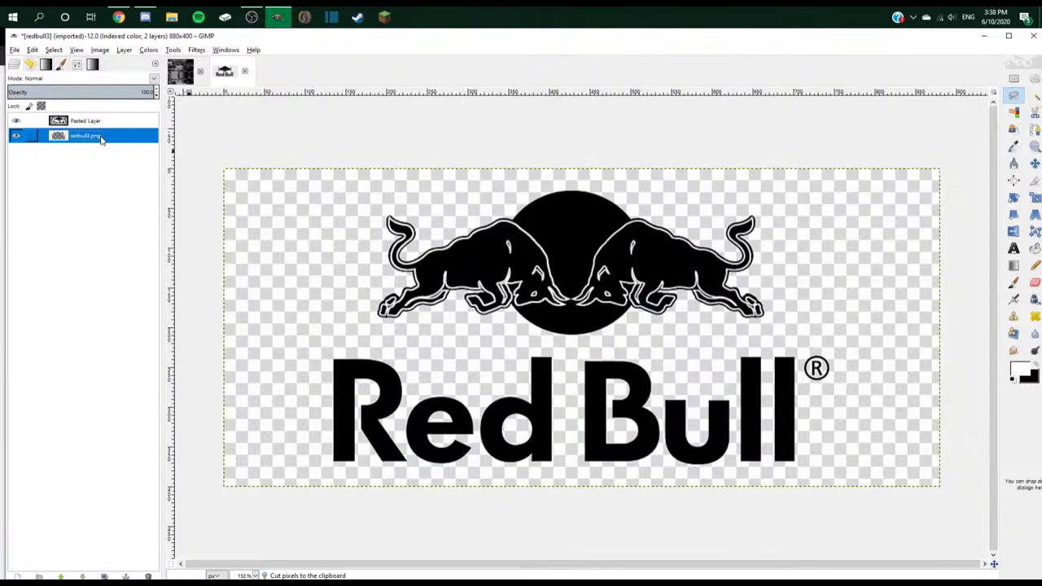
key("Delete")
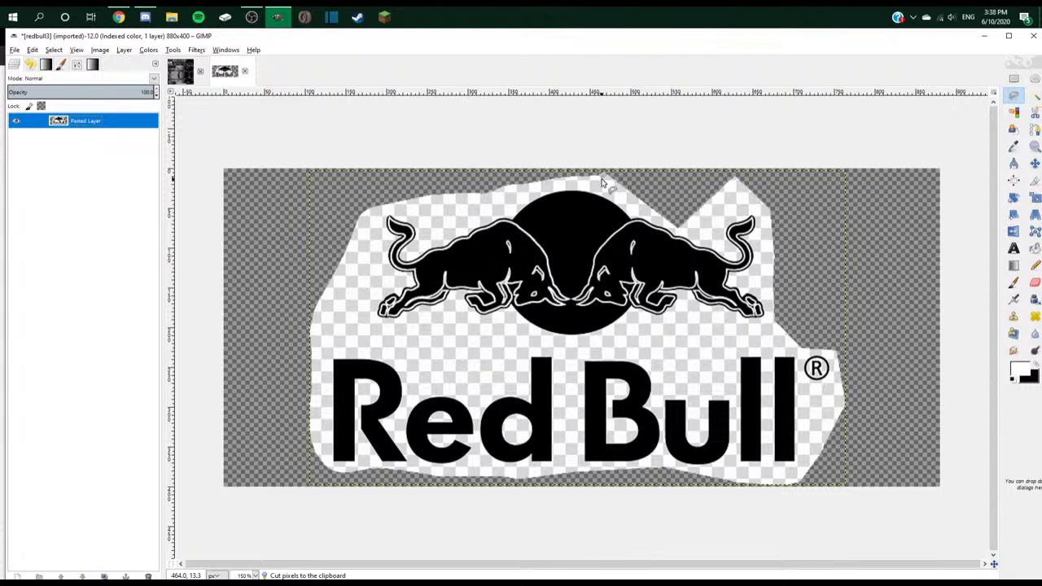
- Draw a tighter Free Select outline around the bulls and lettering
left_click(602, 177)
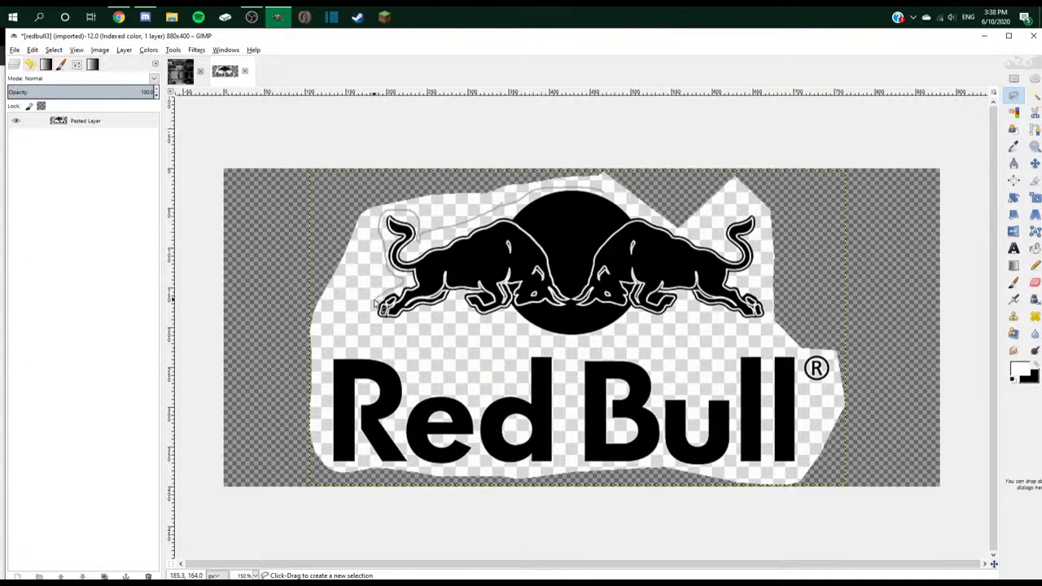
left_click_drag(374, 303, 325, 470)
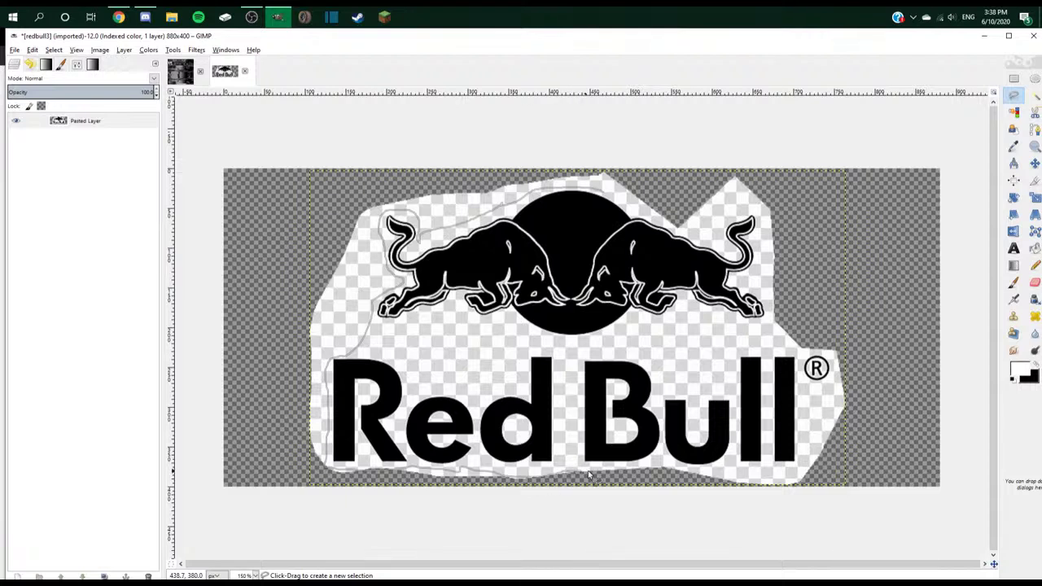
left_click_drag(696, 475, 783, 476)
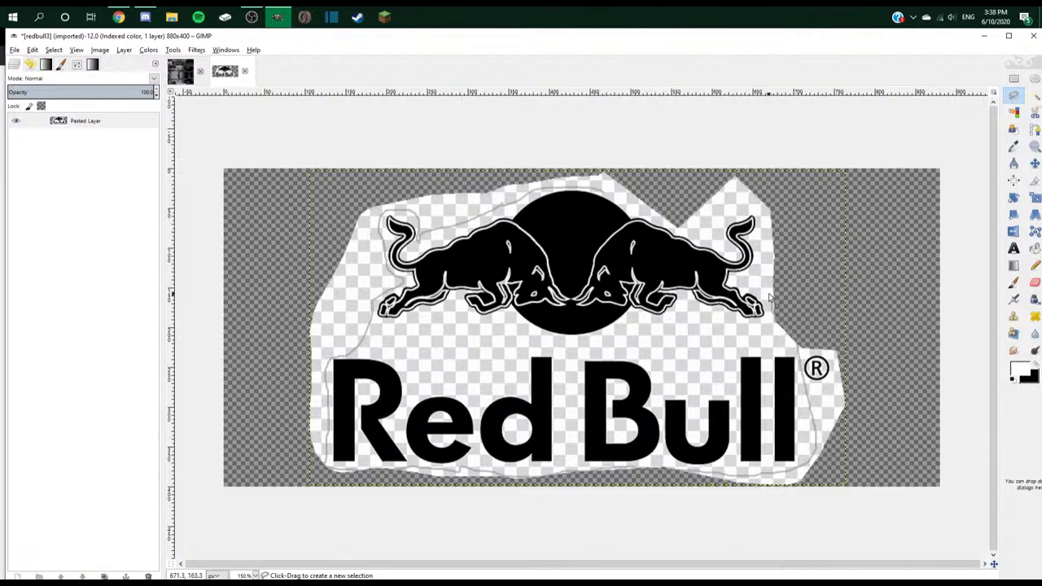
left_click_drag(769, 298, 744, 211)
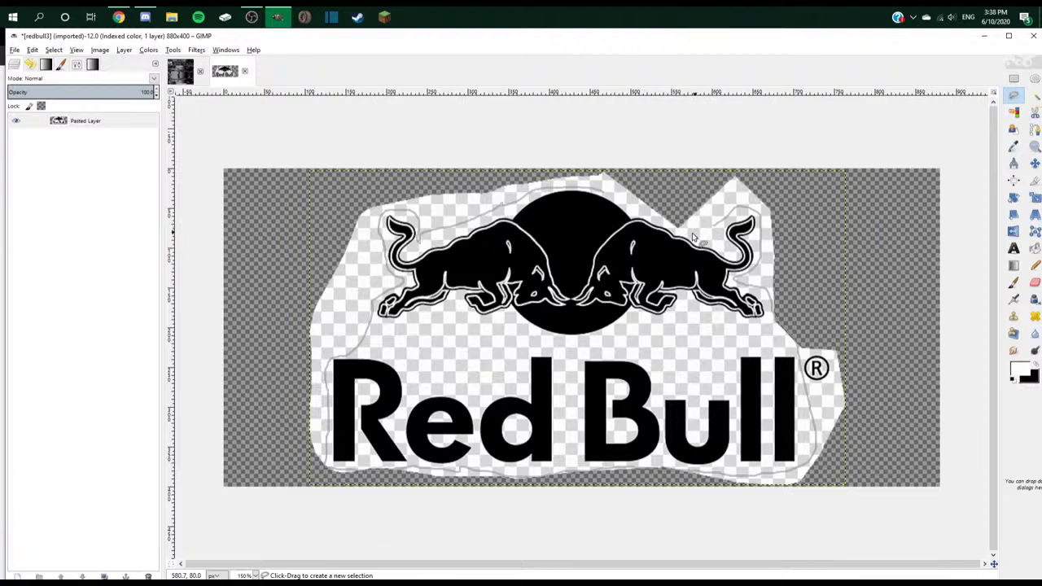
left_click(604, 195)
- Move the tighter selection onto a new layer and delete the older Pasted Layer
key("Return")
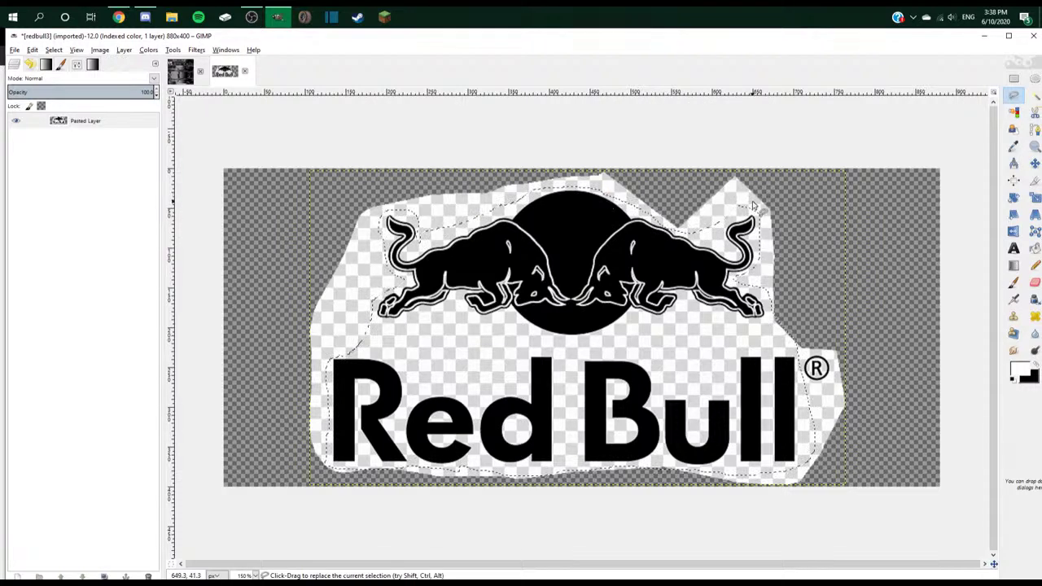
key("ctrl+x")
key("ctrl+v")
right_click(127, 120)
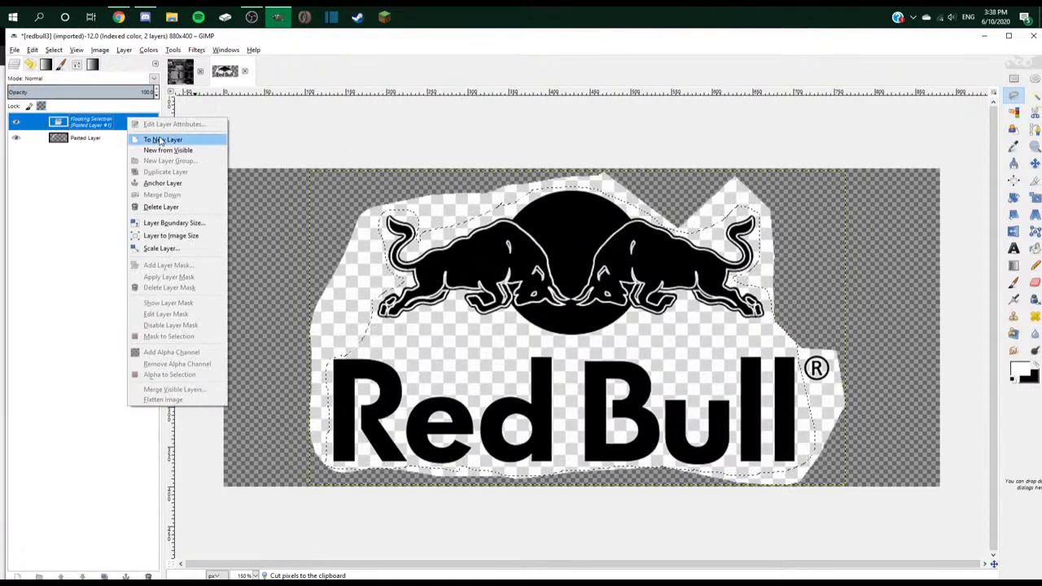
left_click(154, 136)
right_click(117, 139)
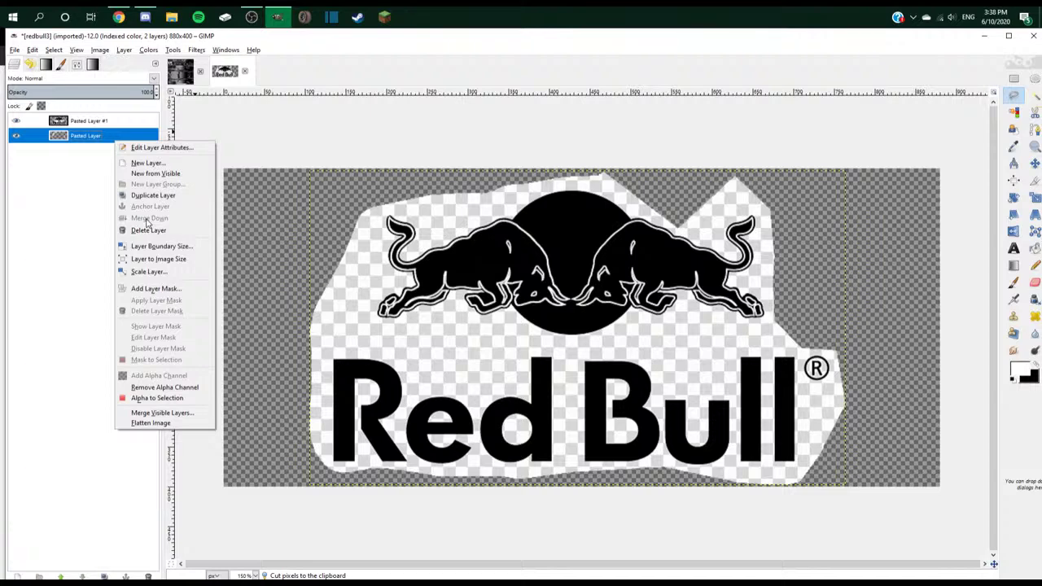
left_click(149, 230)
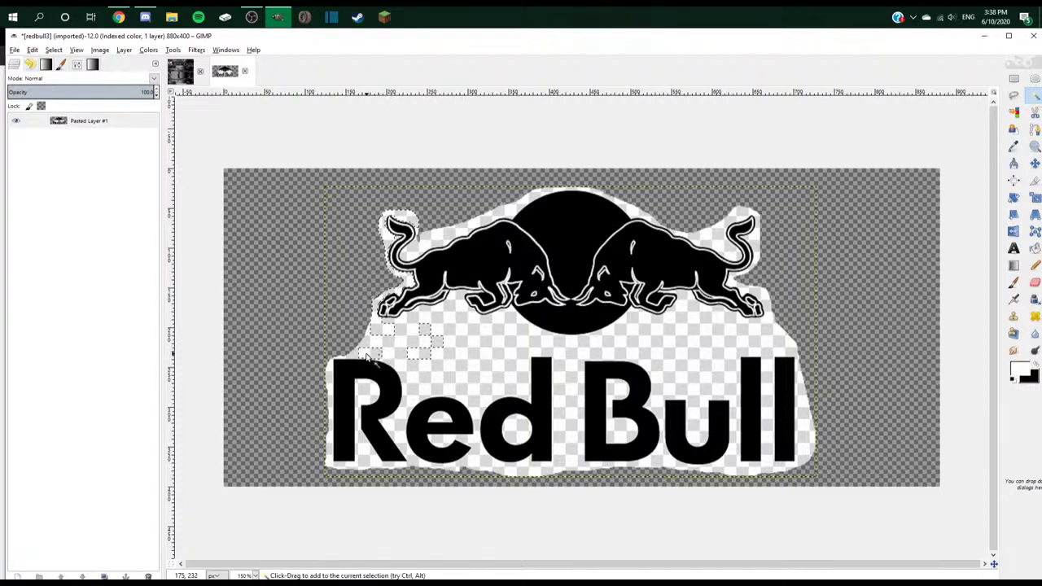
- Fuzzy-select the white strips and gaps left of the R, subtracting the bulls and R
left_click(368, 357)
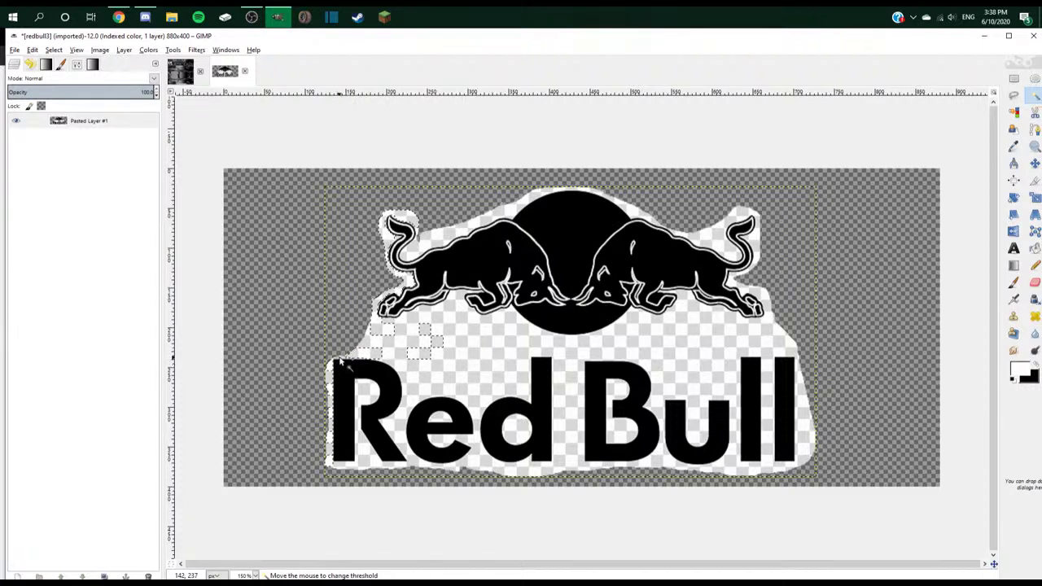
left_click(333, 407)
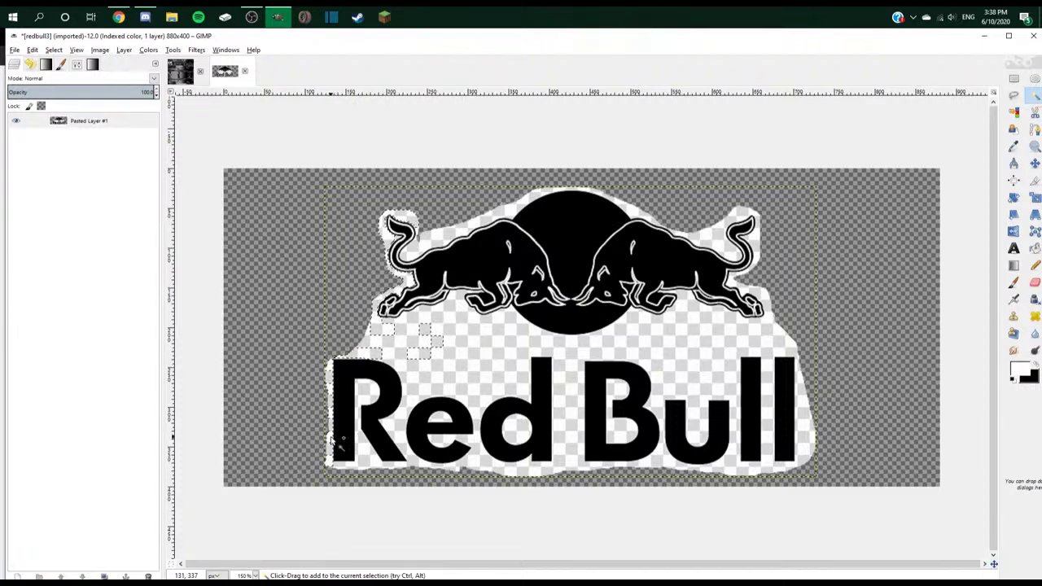
left_click(363, 461)
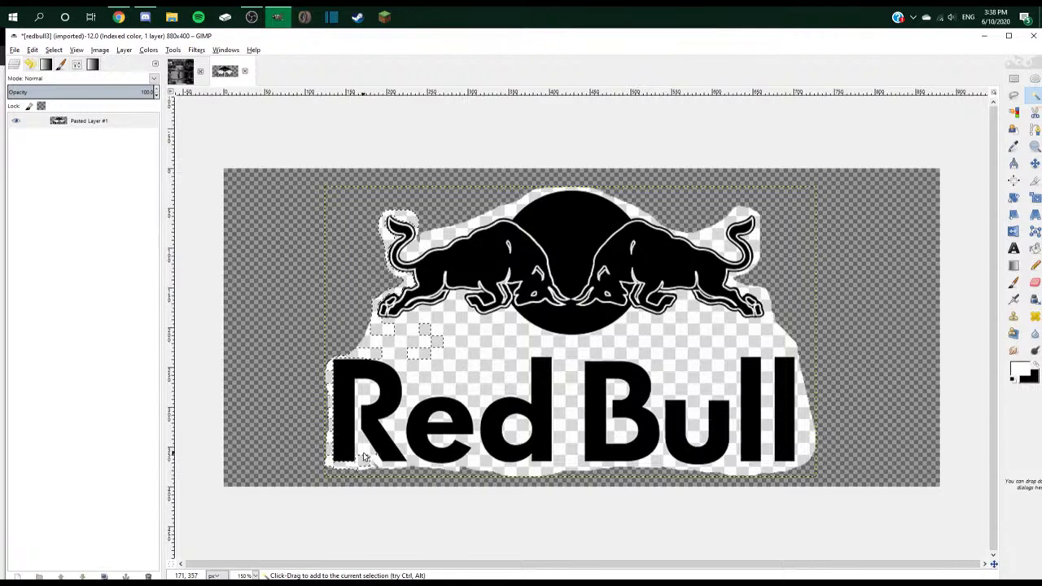
left_click(356, 407)
left_click(363, 386, "ctrl")
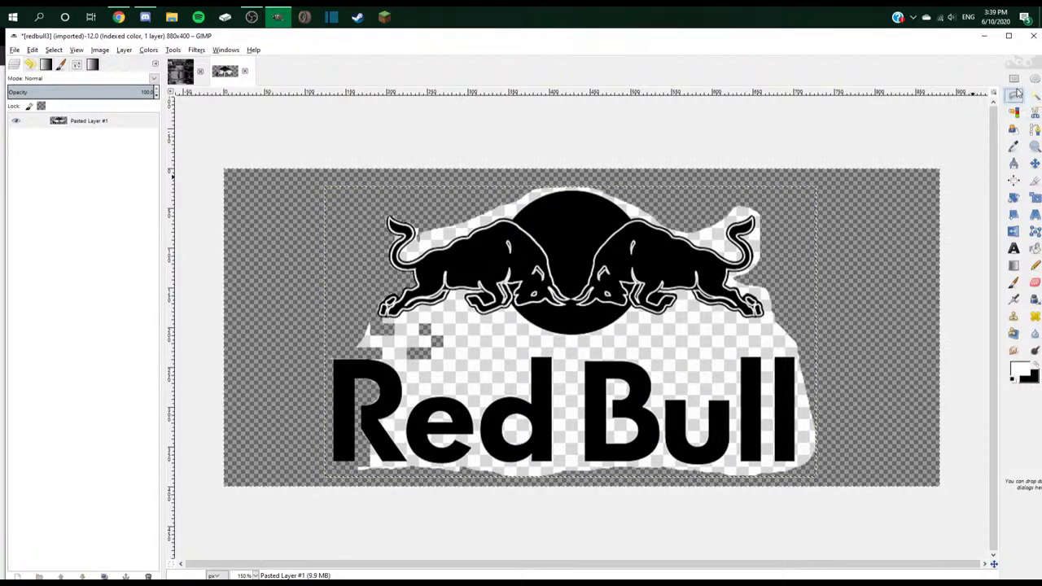
- Clear the leftover white areas above 'Red', above 'Bull' and left of the B to transparency
key("r")
left_click_drag(415, 318, 504, 379)
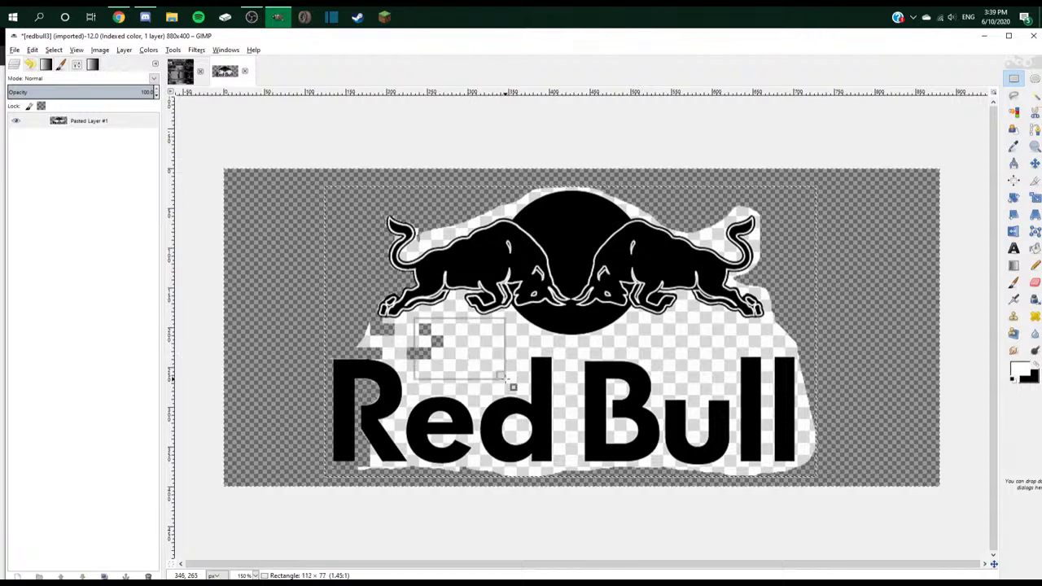
key("Delete")
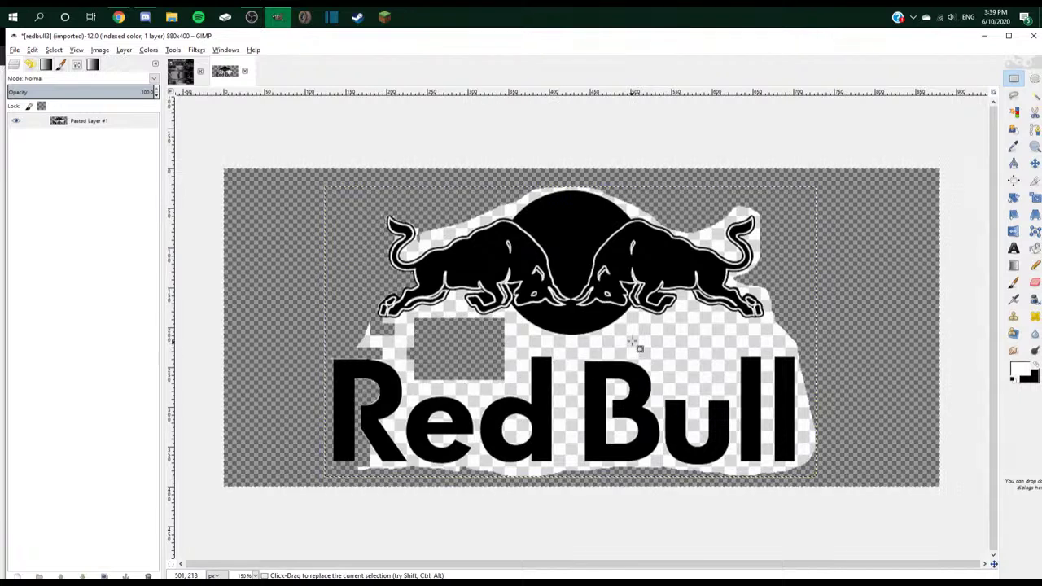
left_click_drag(625, 326, 734, 356)
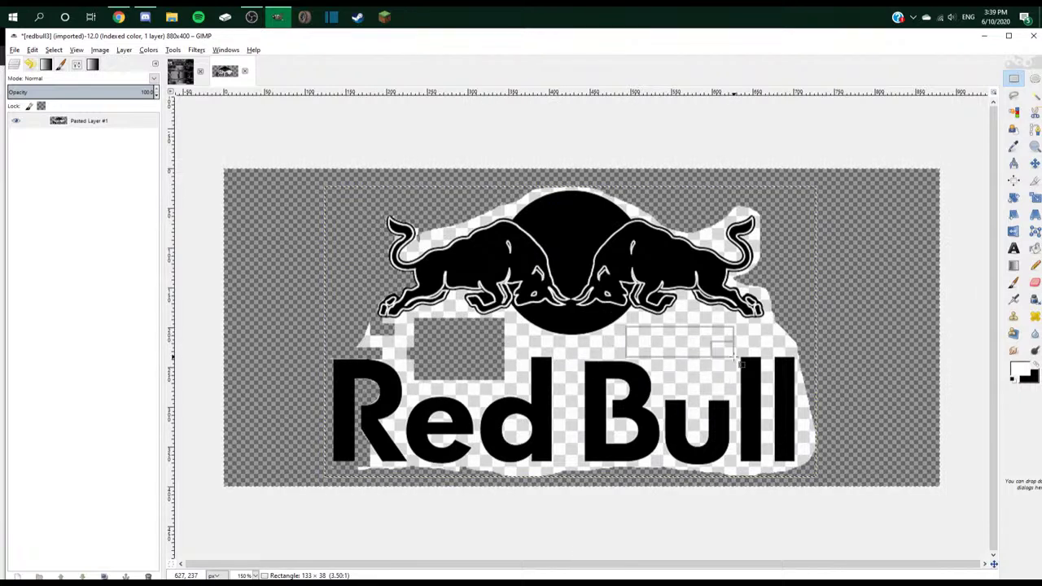
key("Delete")
left_click_drag(654, 350, 736, 401)
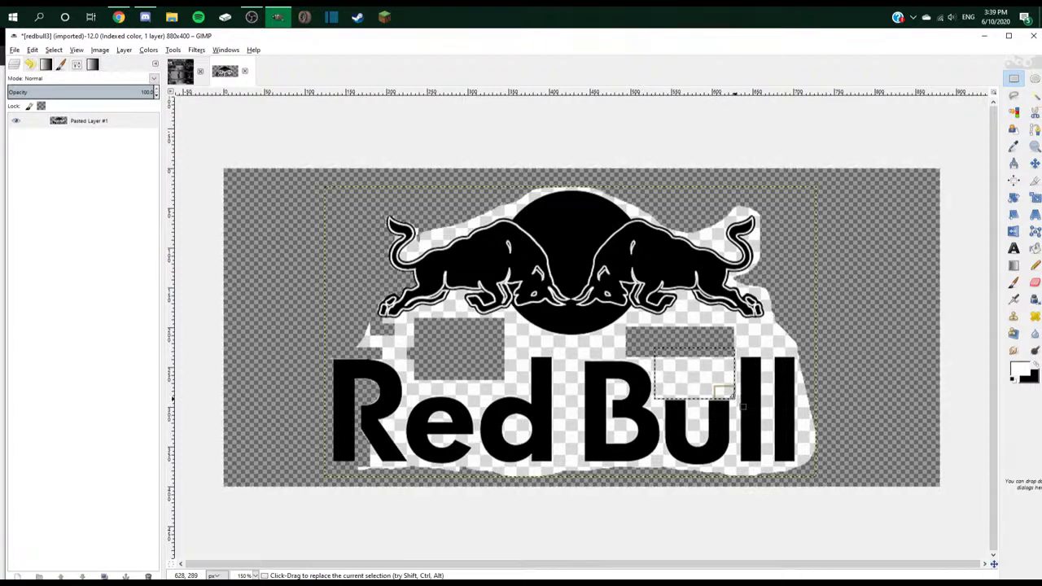
key("Delete")
left_click_drag(702, 328, 674, 305)
left_click_drag(538, 335, 623, 361)
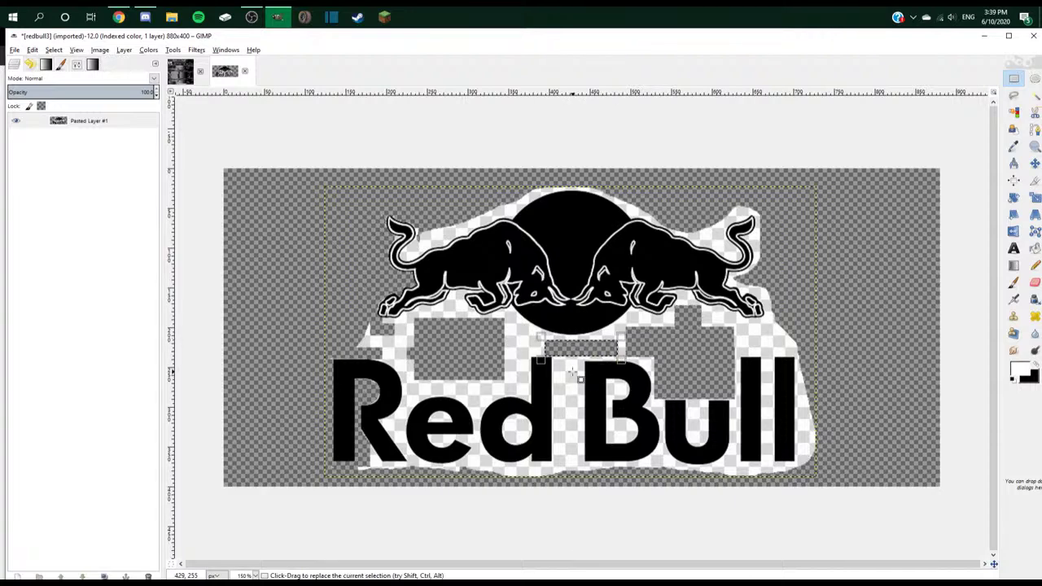
key("Delete")
- Try small selections between d and B and on the left bull's leg, then drop them
left_click_drag(555, 356, 584, 479)
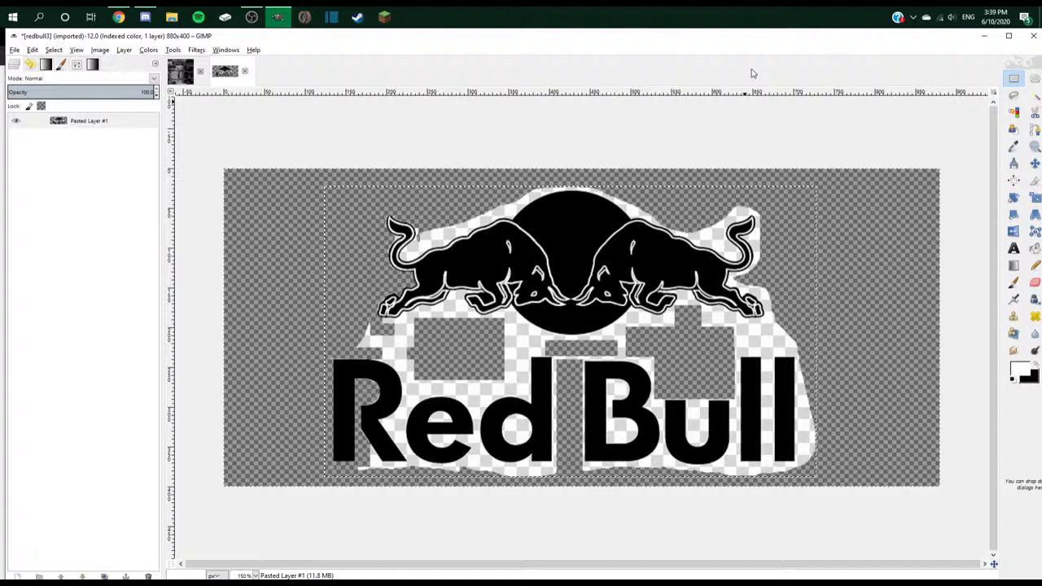
left_click(1034, 95)
left_click_drag(468, 457, 479, 467)
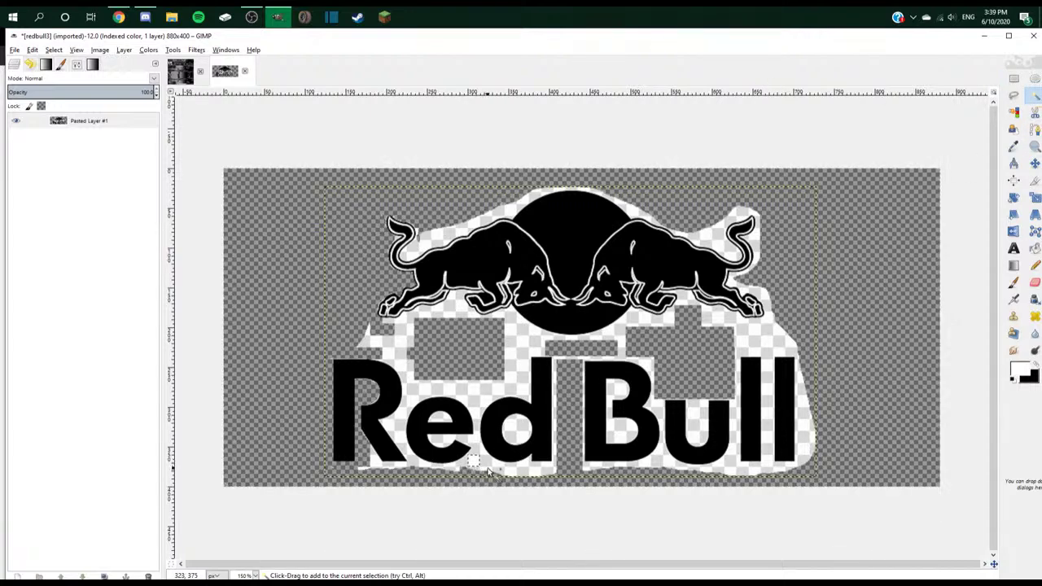
left_click(249, 244)
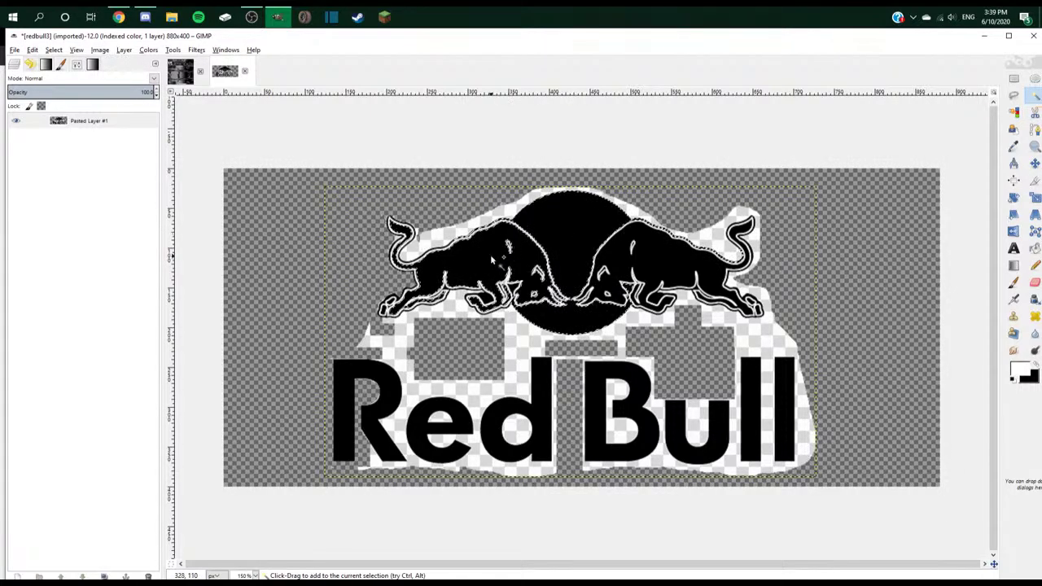
scroll(490, 254, "up", 4, "ctrl")
left_click(434, 306, "ctrl")
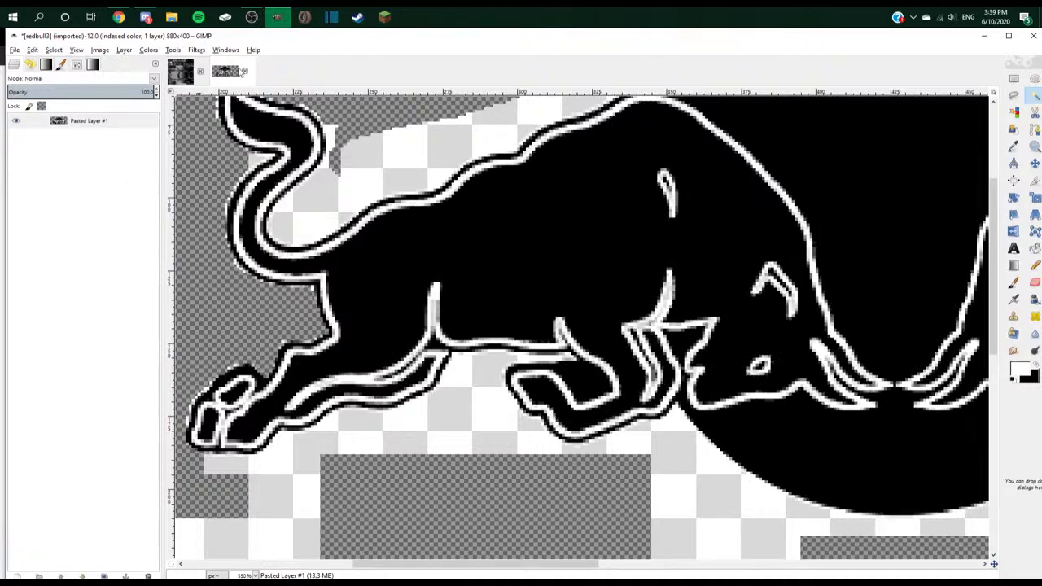
- Close the redbull3 image without saving and return to Chrome
left_click(245, 70)
left_click(529, 363)
key("alt+Tab")
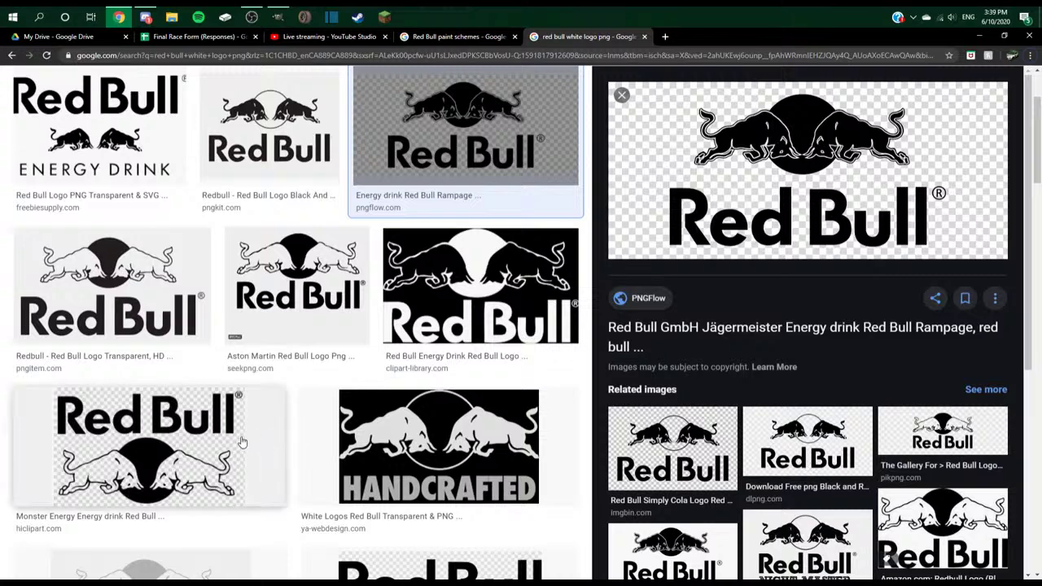
- Browse the image results and preview the pngkit black-and-white Red Bull logo
scroll(257, 429, "down", 2)
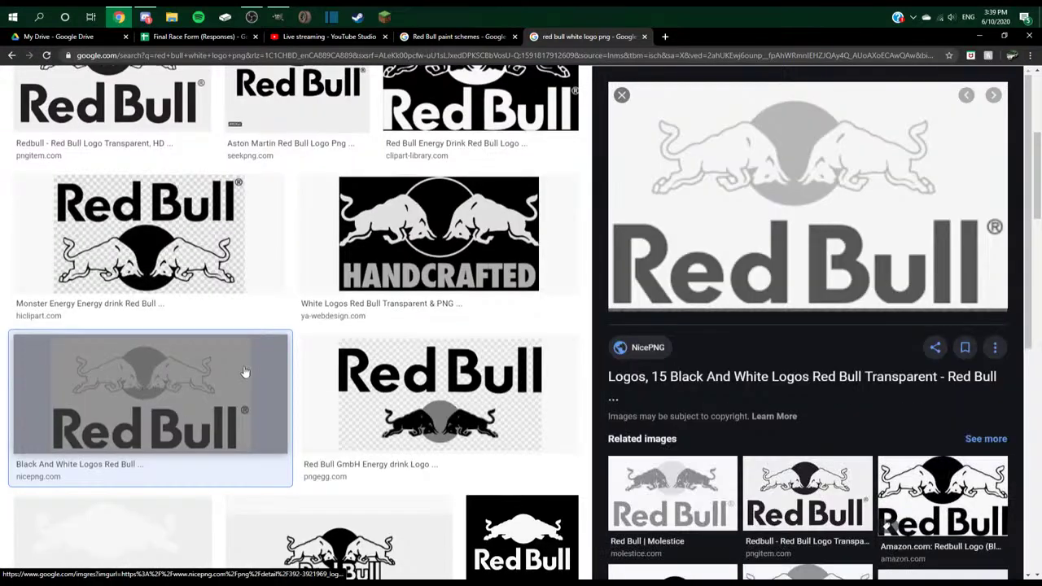
scroll(143, 394, "down", 3)
left_click(303, 361)
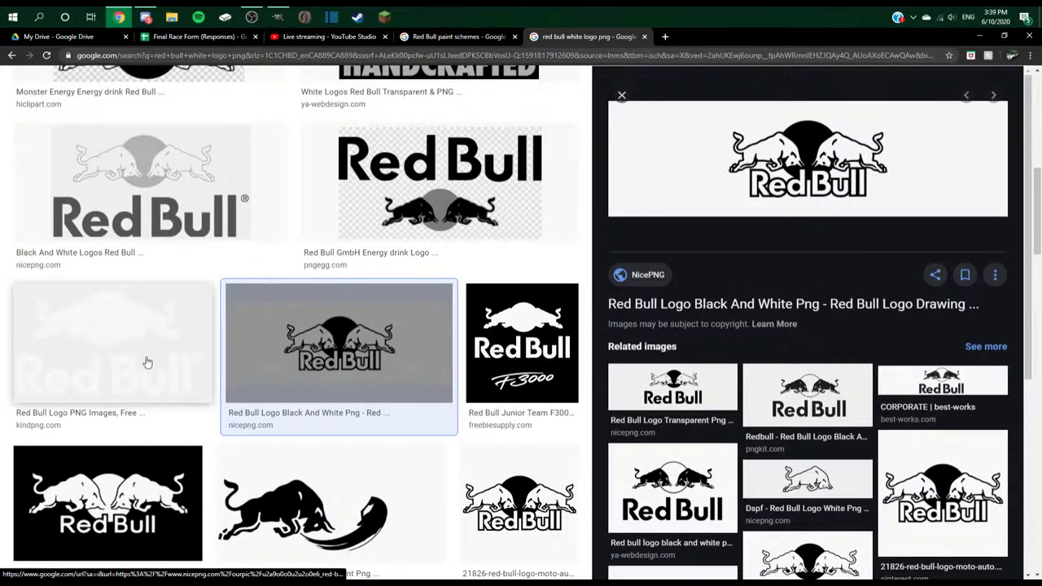
left_click(149, 361)
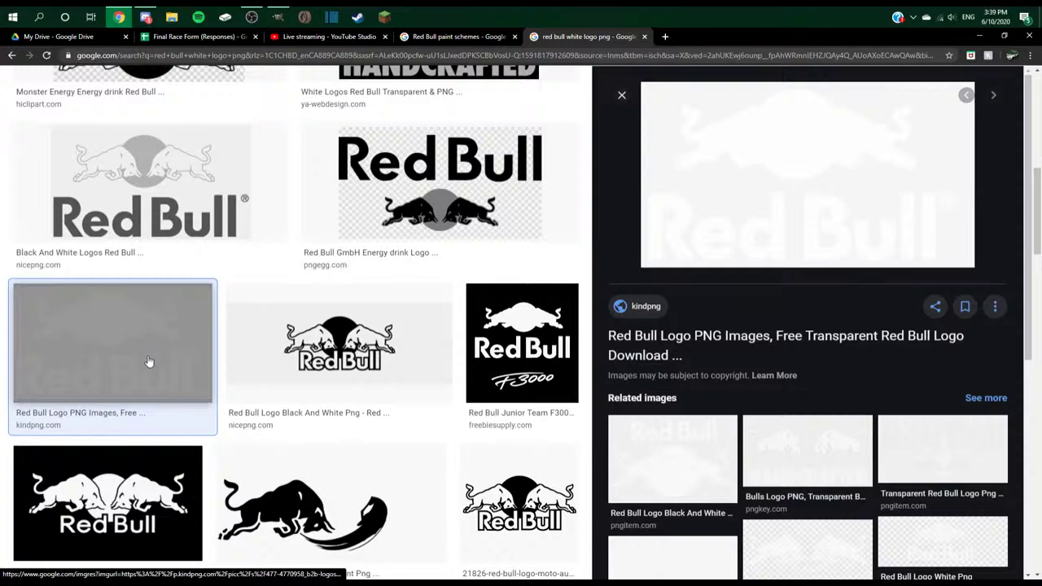
scroll(148, 362, "down", 5)
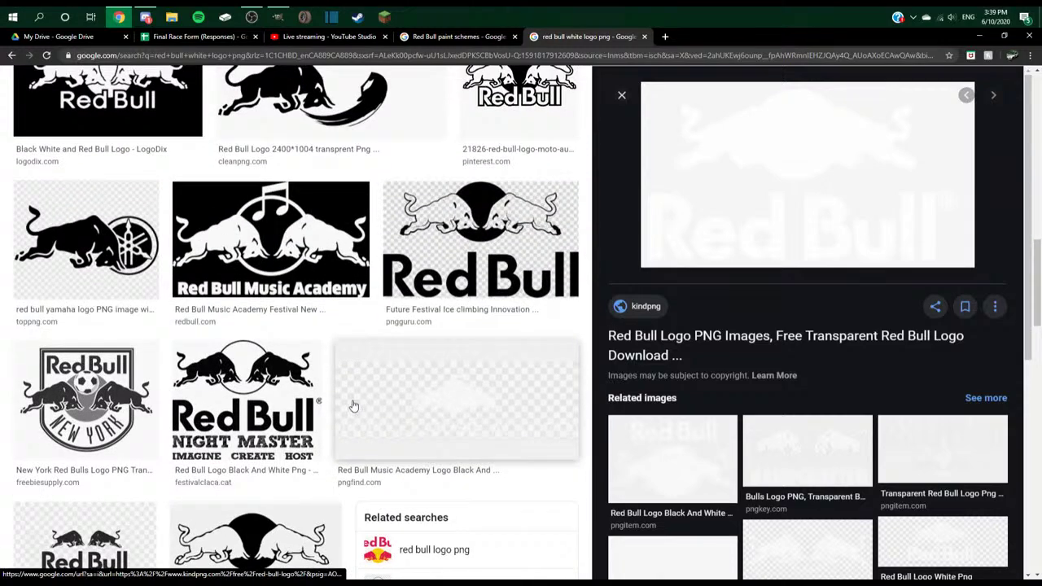
scroll(340, 418, "up", 10)
left_click(106, 268)
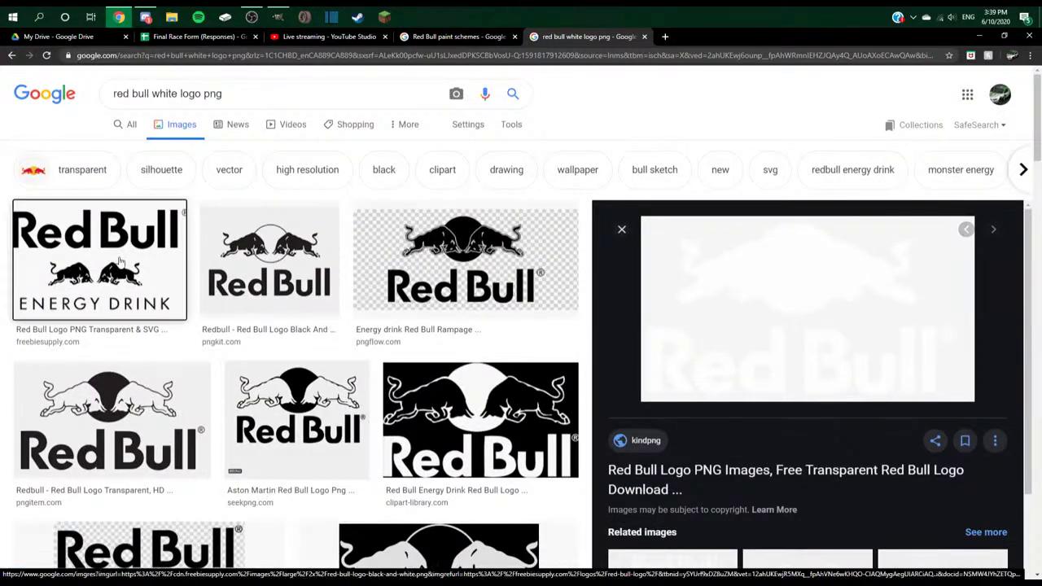
left_click(326, 320)
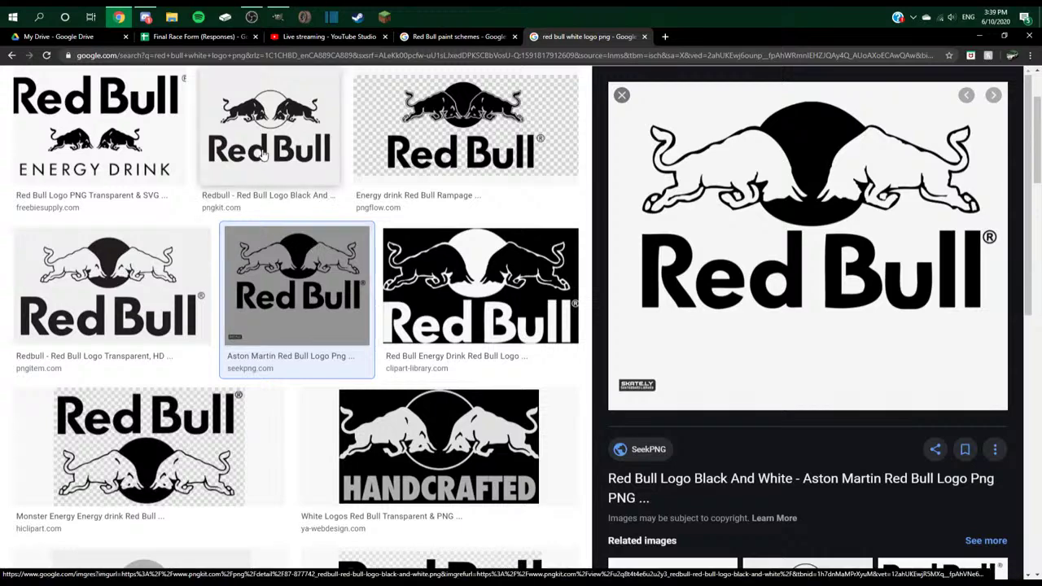
left_click(268, 130)
- Save the pngkit logo as redbull3.png, replacing the existing file
right_click(822, 217)
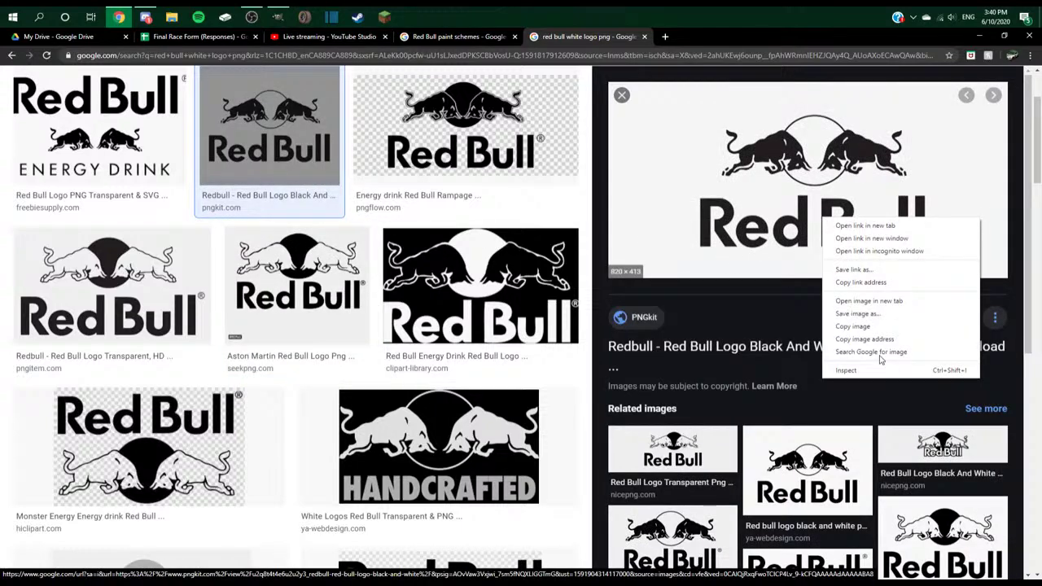
left_click(857, 313)
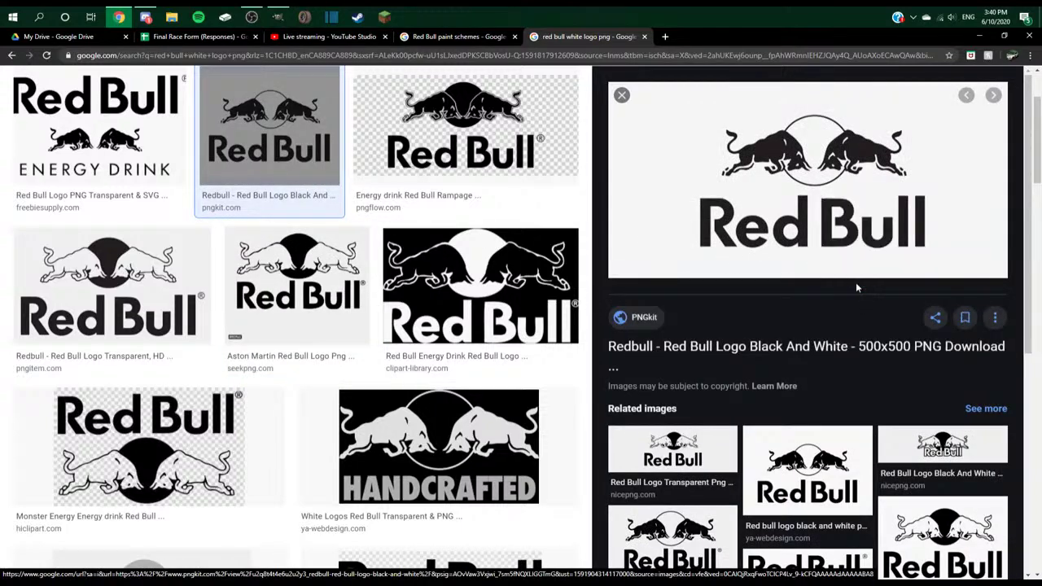
type("red")
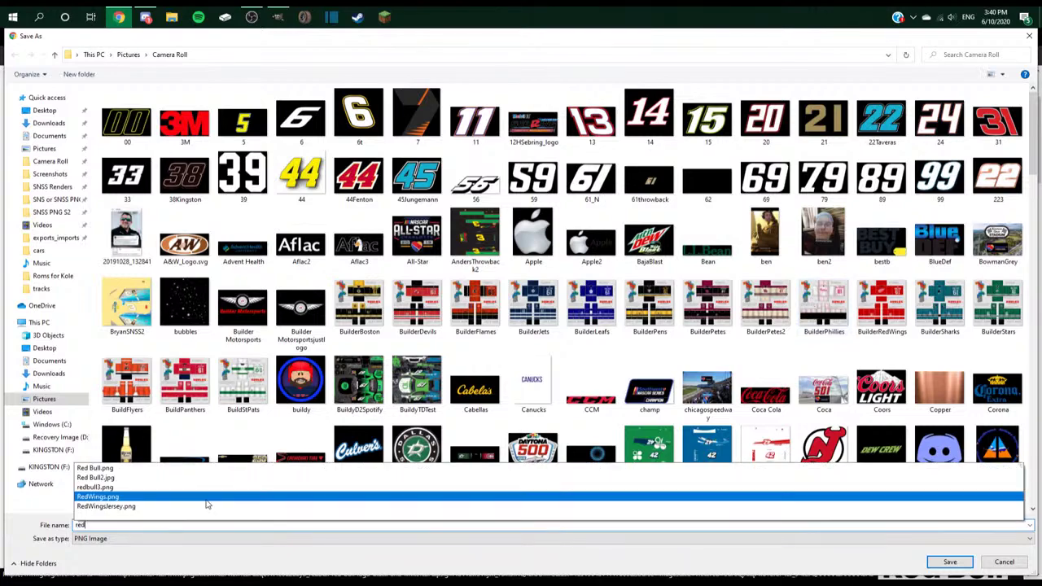
type("bull3")
key("Return")
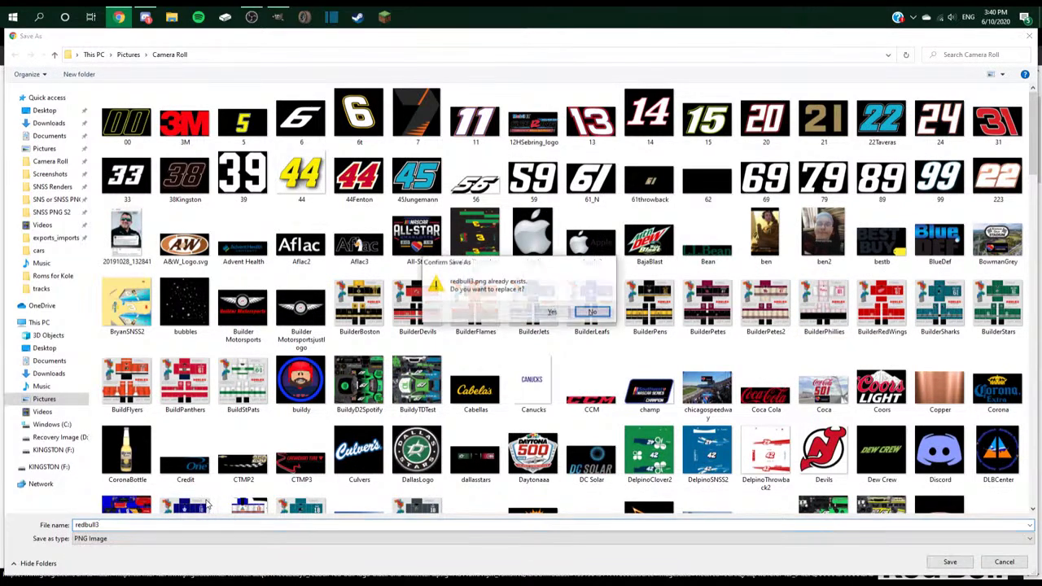
left_click(554, 309)
- Look at the Clean PNG single-bull logo, then bring up GIMP's Open Image dialog
key("alt+Tab")
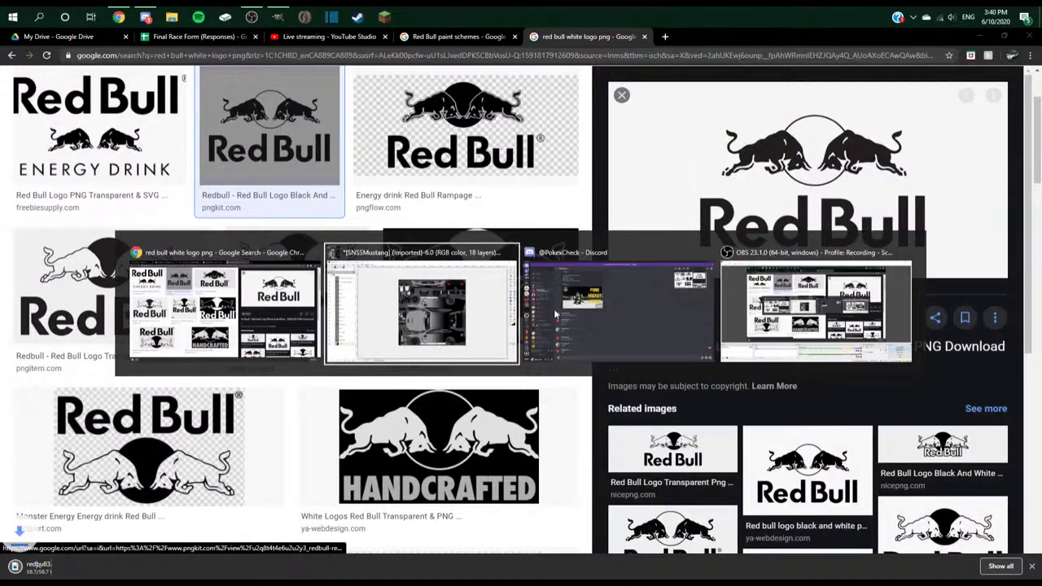
scroll(379, 328, "down", 6)
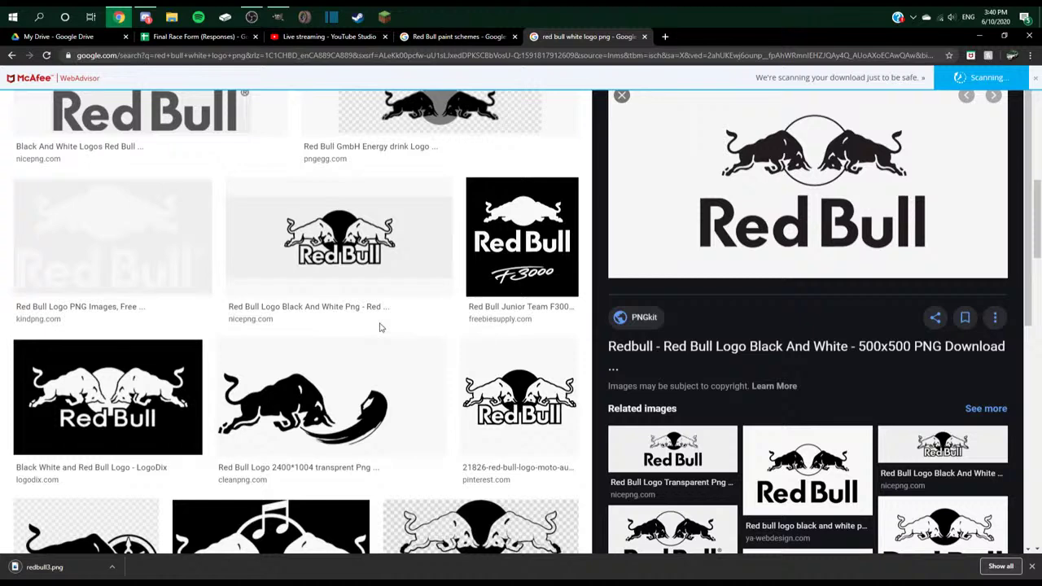
scroll(379, 328, "down", 1)
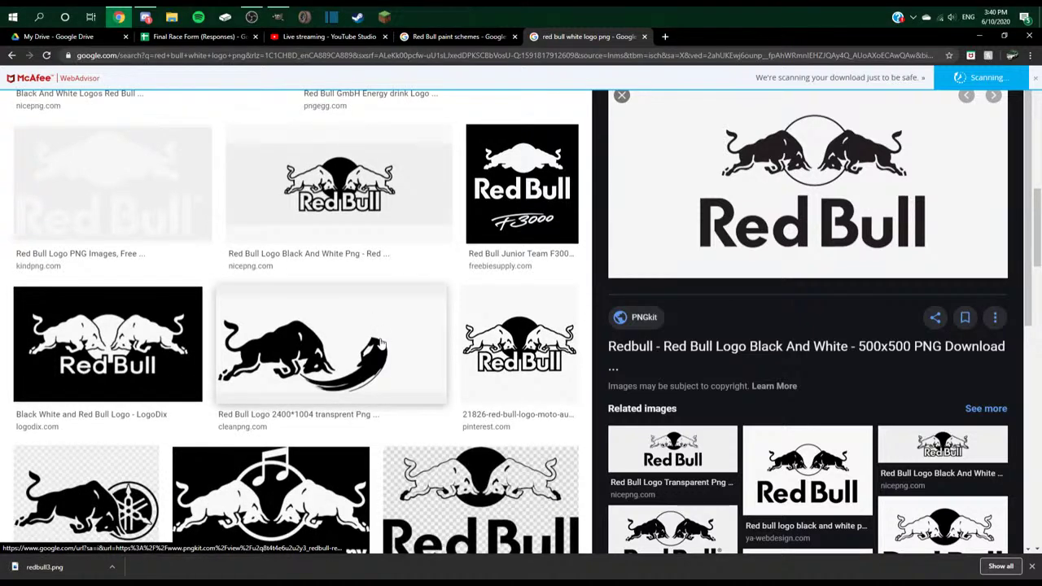
left_click(381, 343)
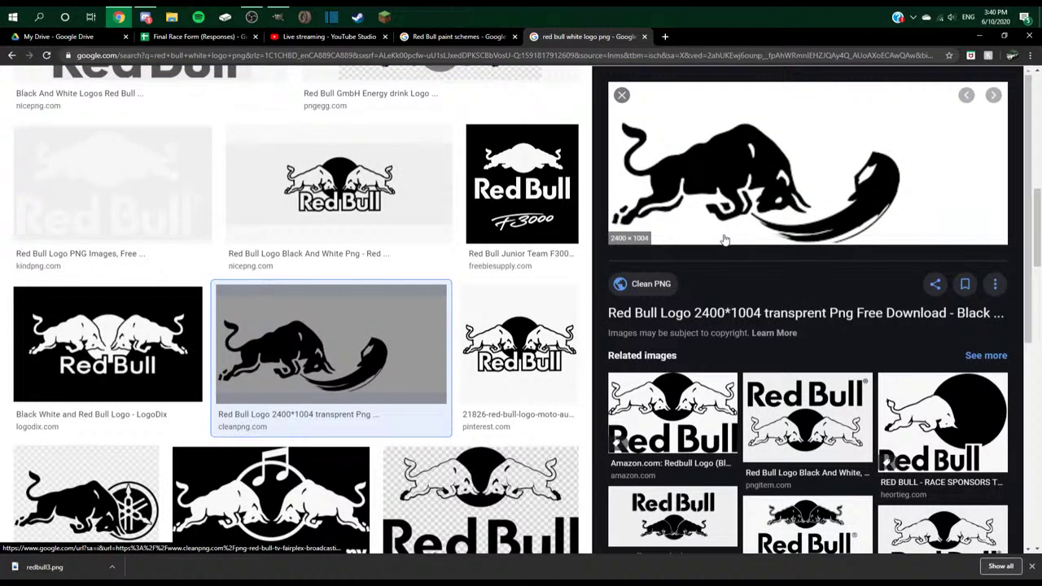
scroll(397, 274, "down", 10)
scroll(403, 279, "up", 3)
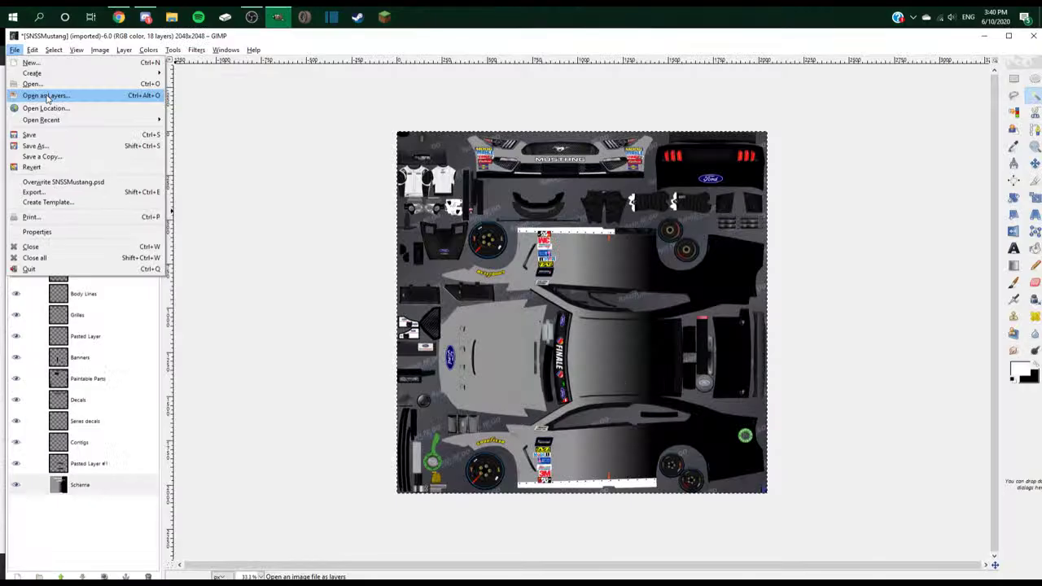
left_click(65, 92)
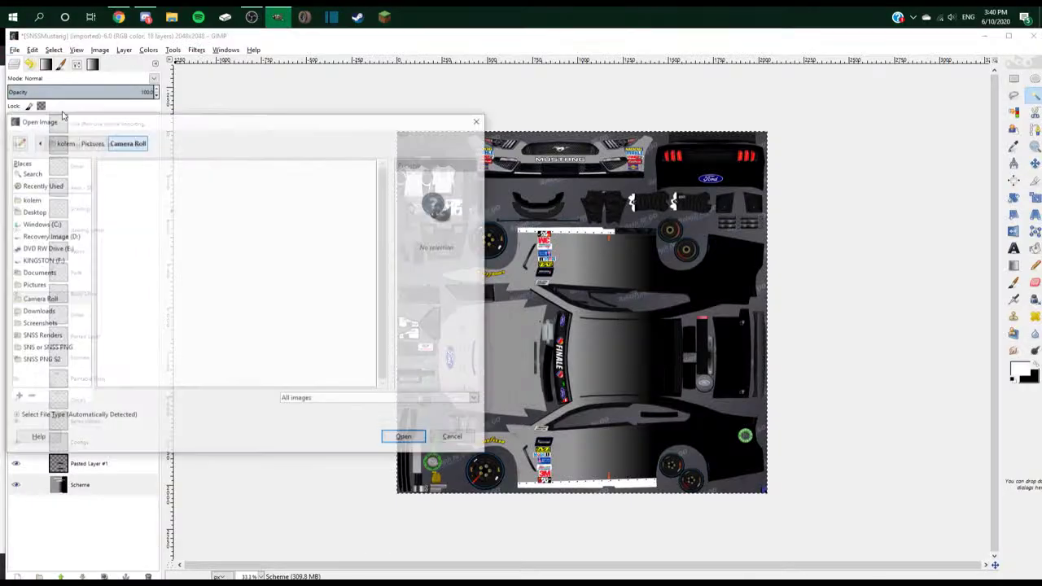
- Open redbull3.png as a new image in GIMP
left_click(478, 121)
left_click(14, 50)
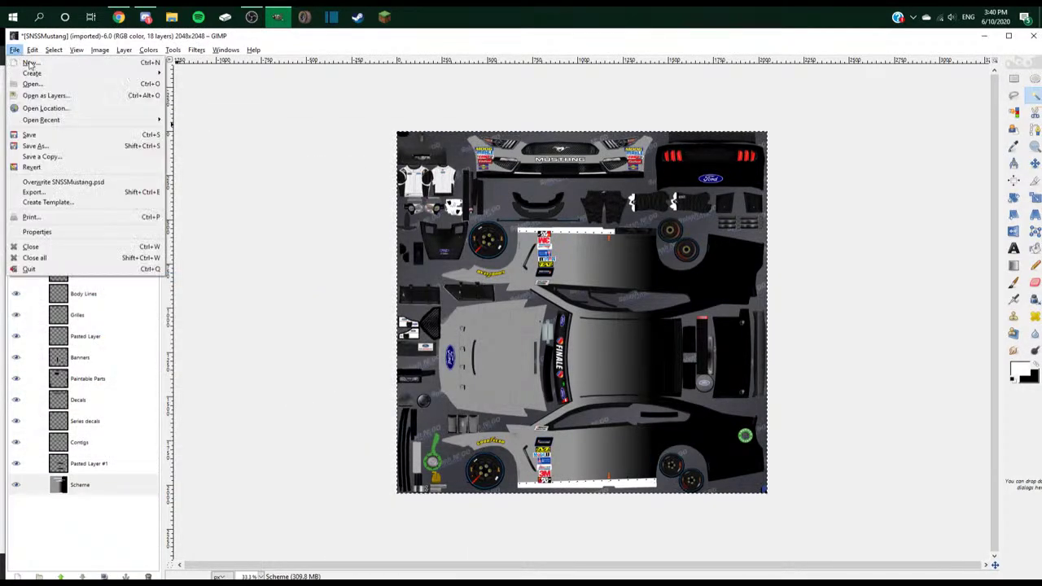
left_click(33, 84)
left_click(403, 437)
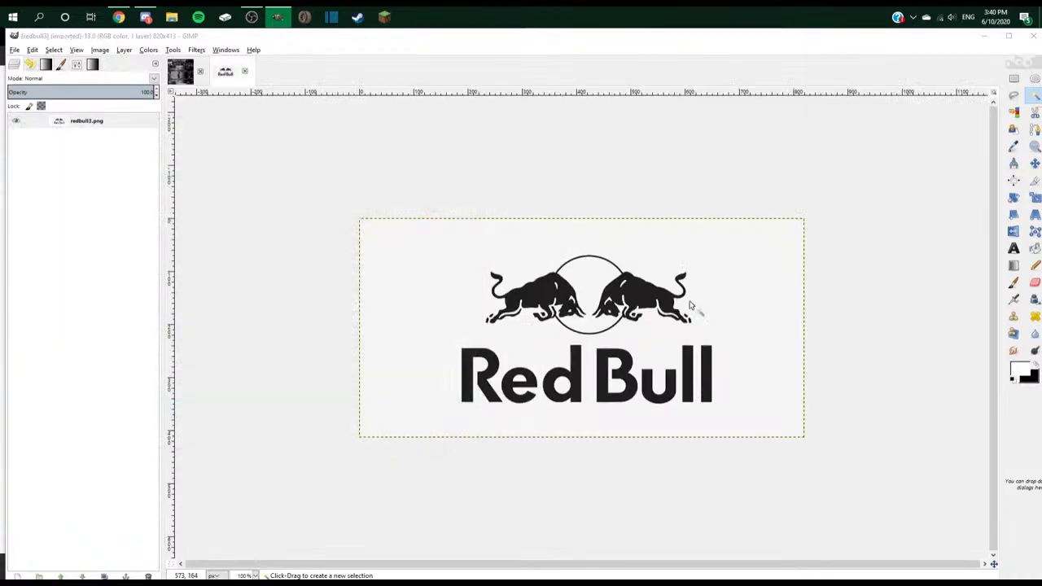
- Add an alpha channel to the logo layer and delete the selected white background
key("ctrl+comma")
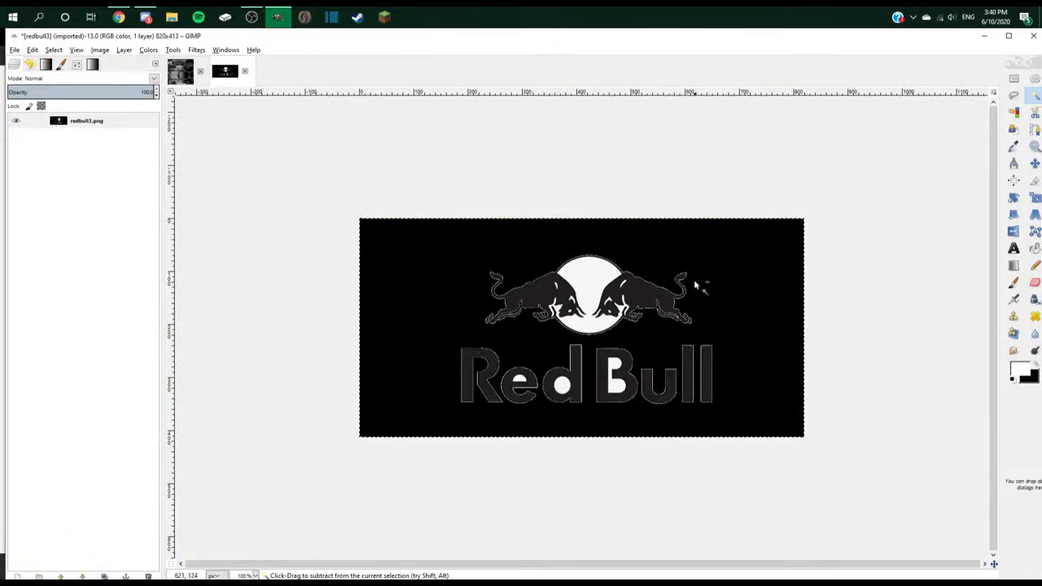
key("ctrl+z")
right_click(114, 121)
left_click(181, 353)
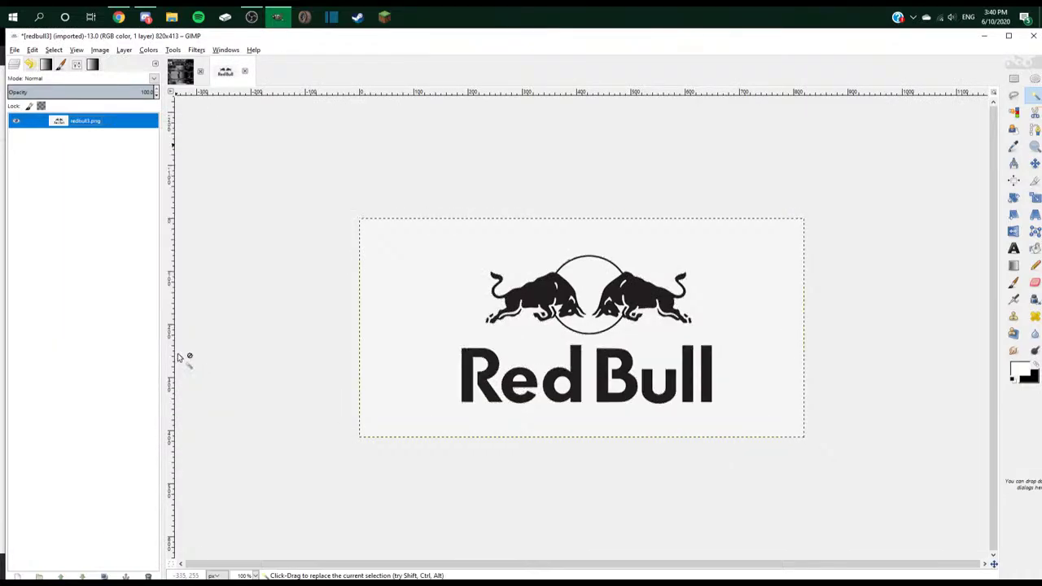
key("Delete")
- Add the holes of the d, B and e and the letters of 'Red' to the selection
scroll(562, 366, "up", 3)
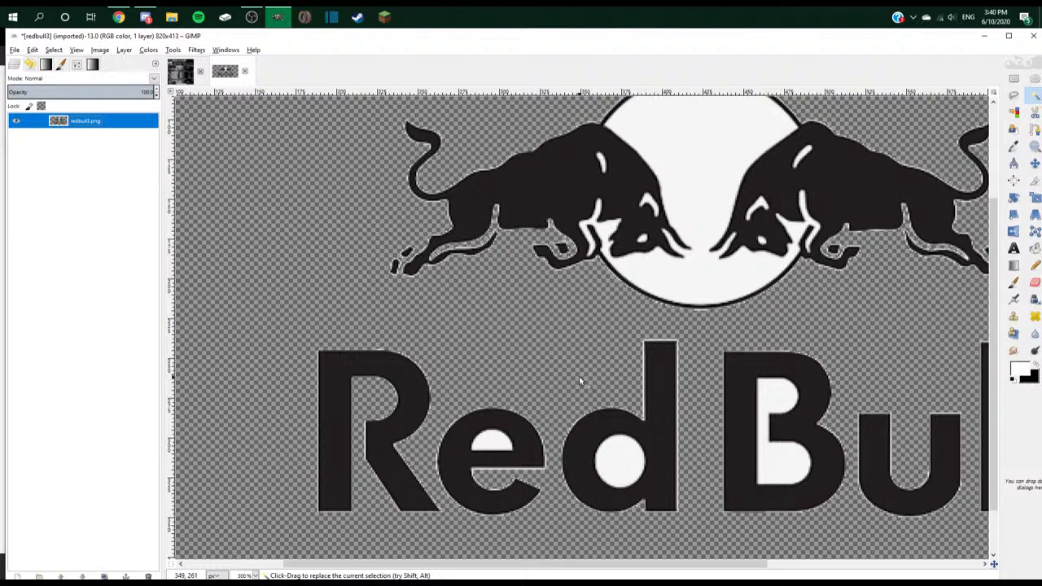
left_click(651, 461)
left_click(783, 390, "shift")
left_click(783, 457, "shift")
left_click(504, 446, "shift")
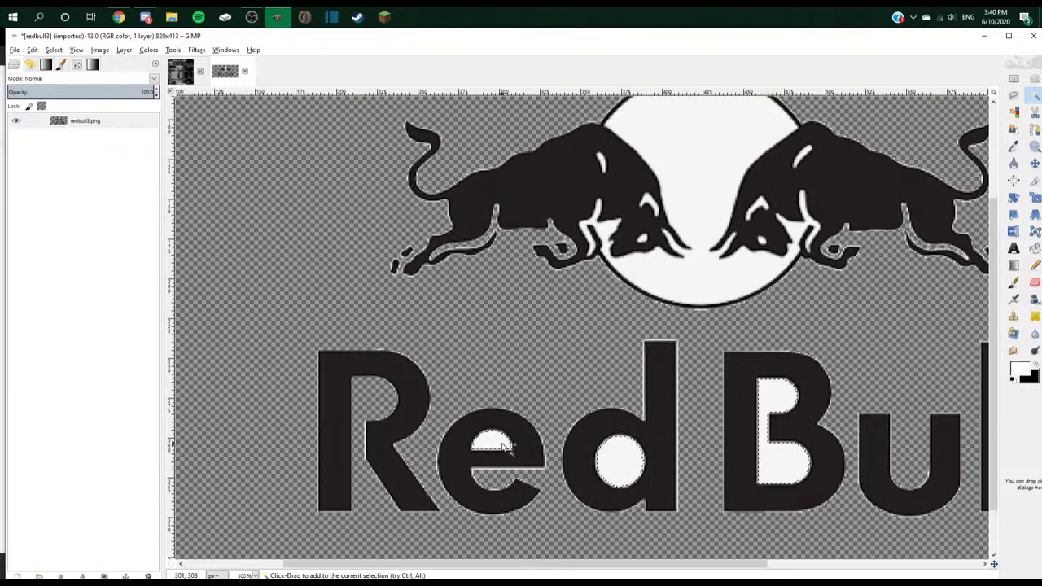
scroll(595, 275, "down", 3)
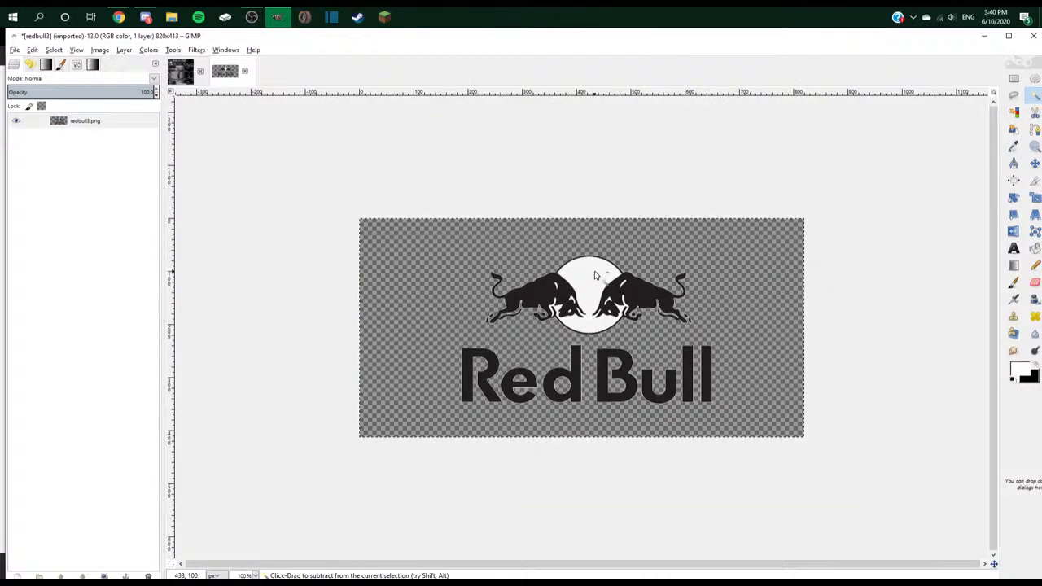
scroll(595, 275, "up", 1)
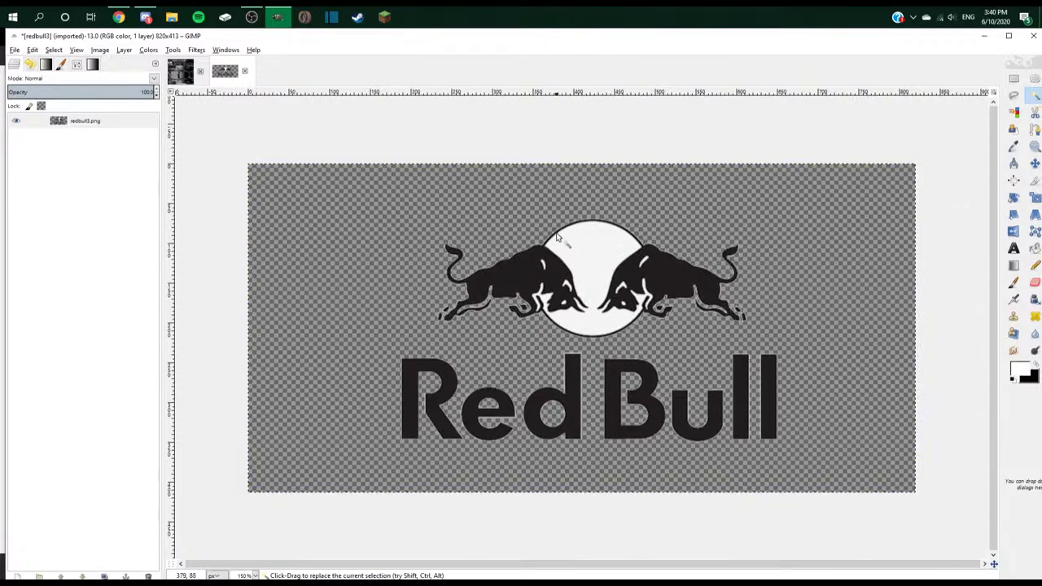
left_click(434, 400, "shift")
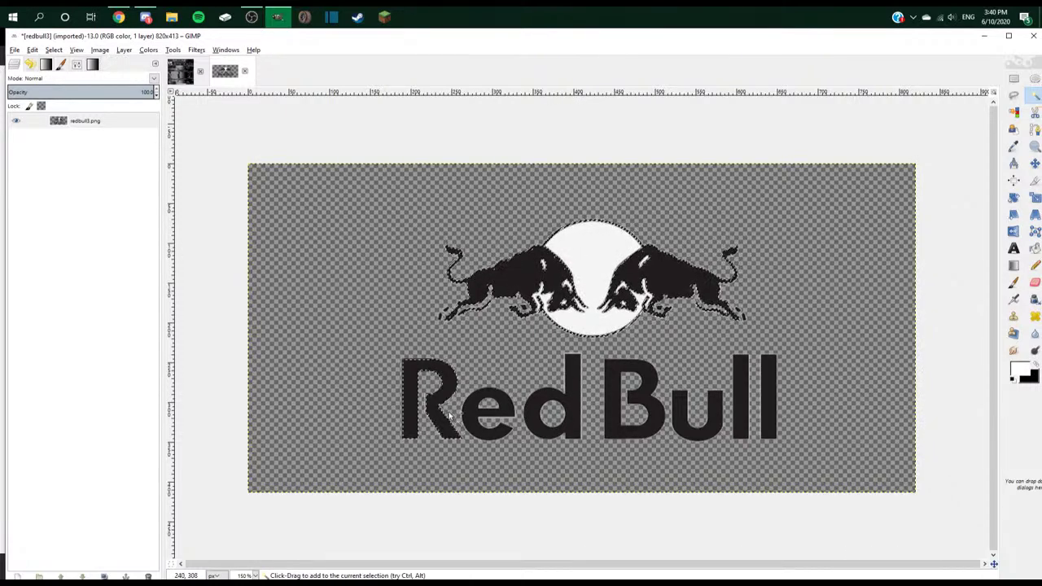
left_click(477, 423, "shift")
left_click(545, 413, "shift")
left_click(567, 412, "shift")
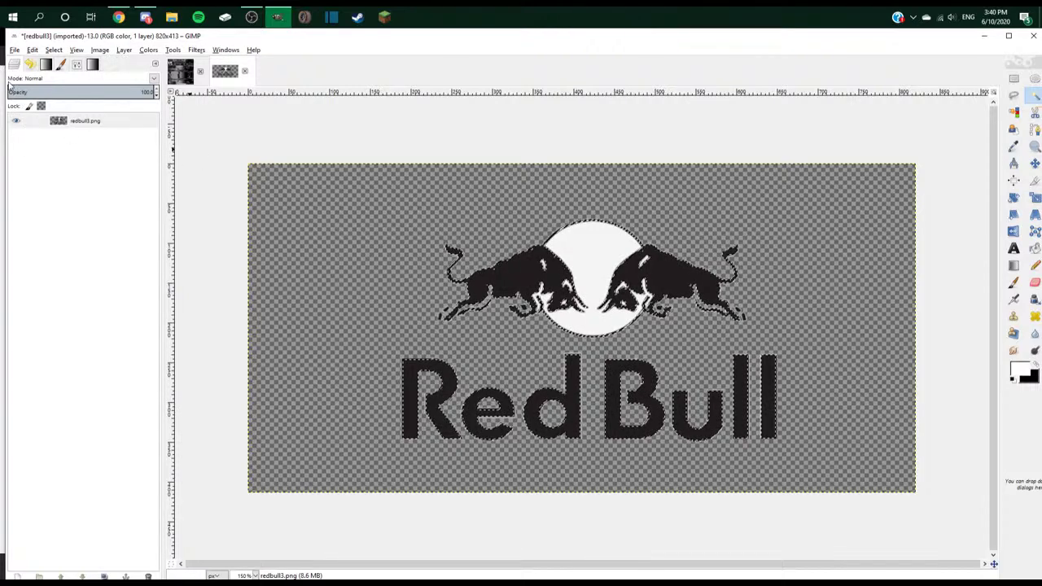
- Grow the selection around the logo and bucket-fill it white
left_click(53, 49)
left_click(85, 189)
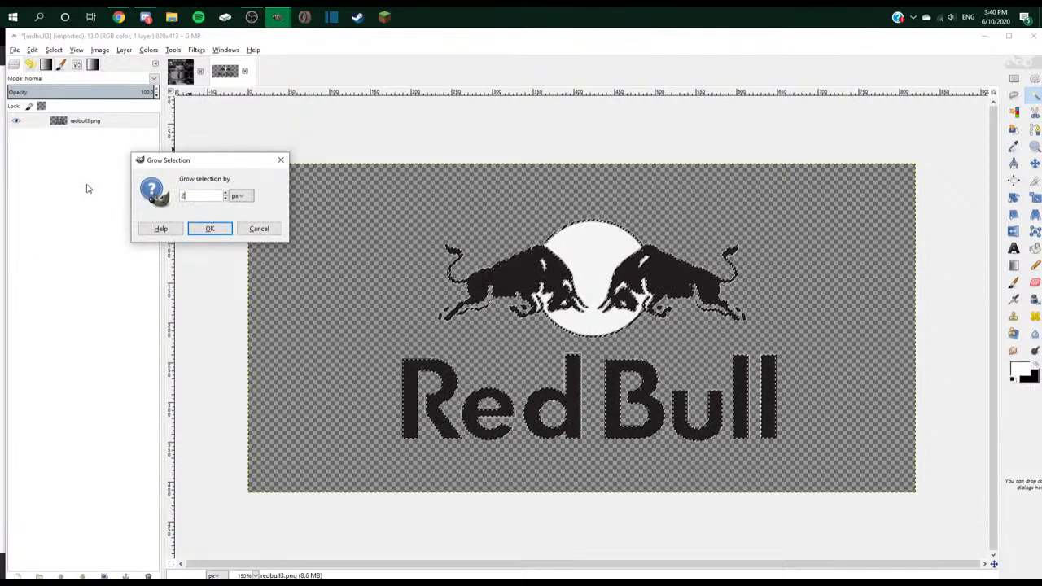
key("Return")
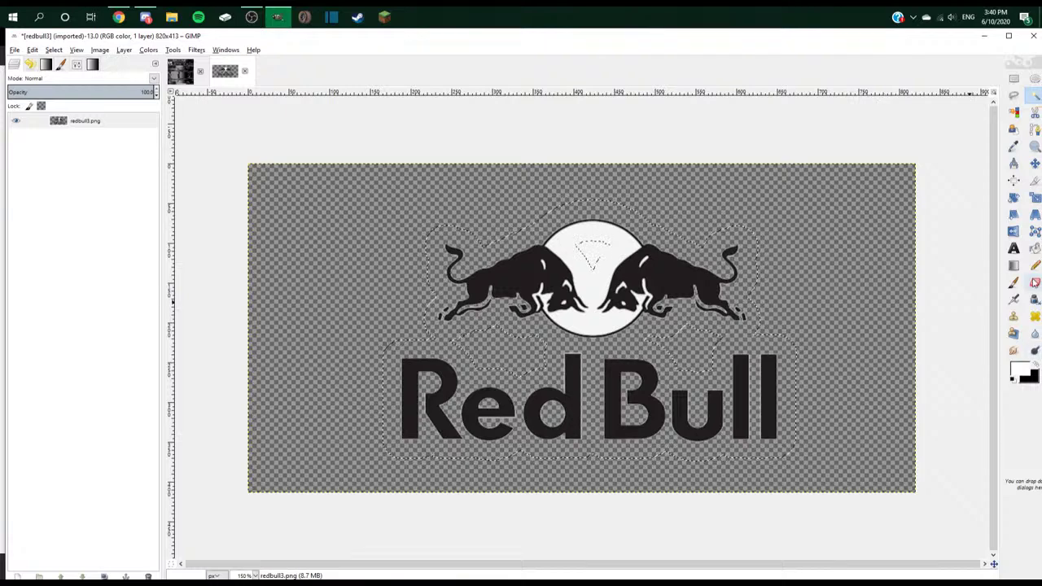
left_click(1034, 249)
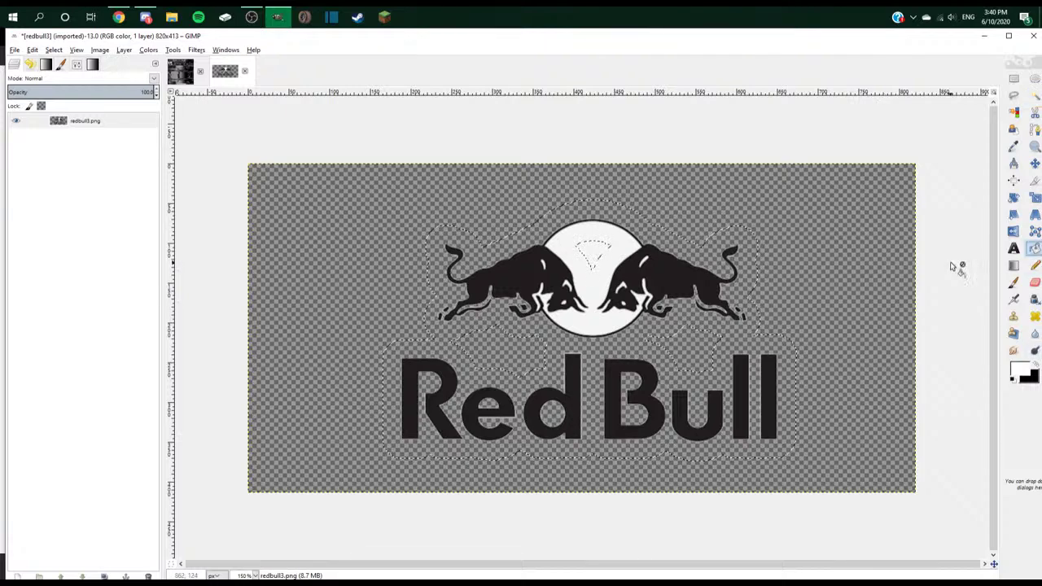
left_click(507, 323)
scroll(624, 373, "up", 1)
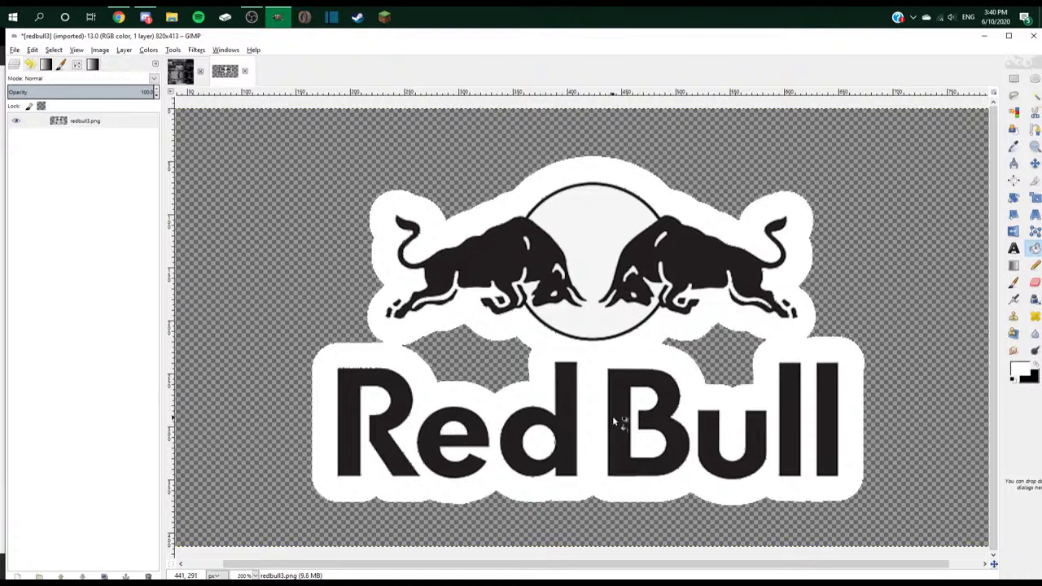
scroll(616, 426, "down", 2)
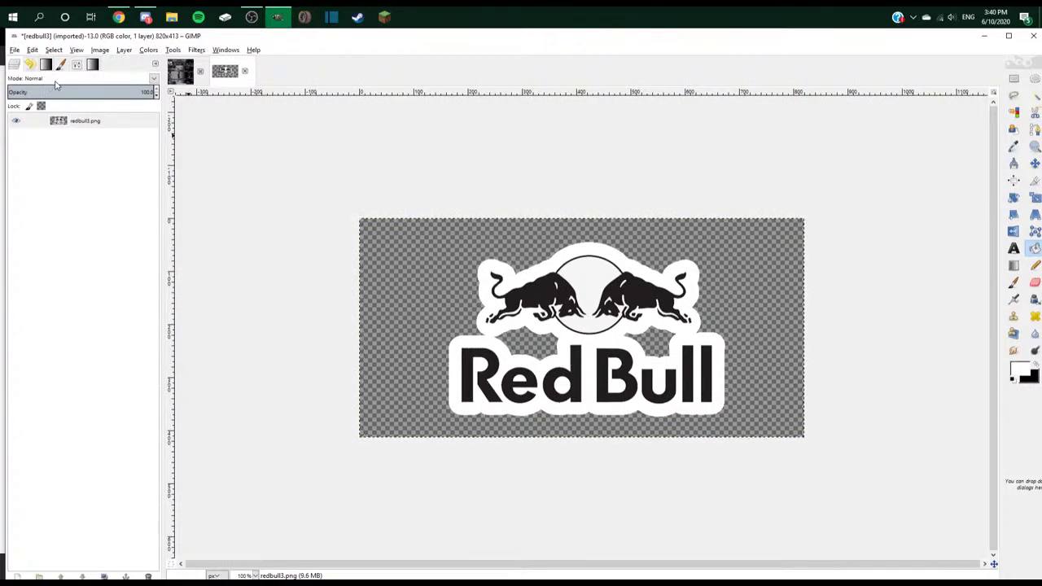
- Compare with the Red Bull paint scheme references, clear the white fill, and regrow the selection
key("alt+Tab")
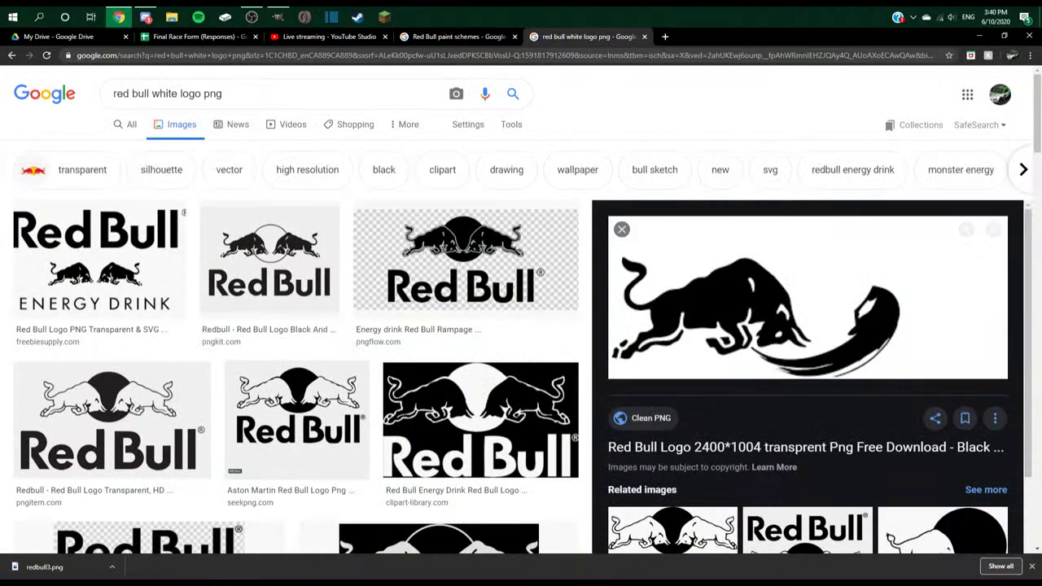
left_click(453, 36)
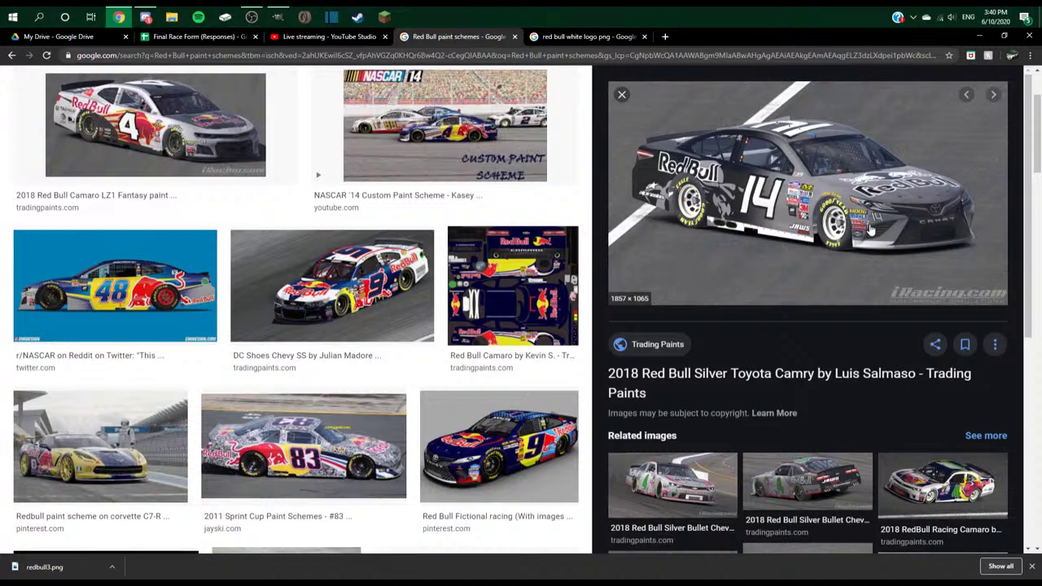
key("alt+Tab")
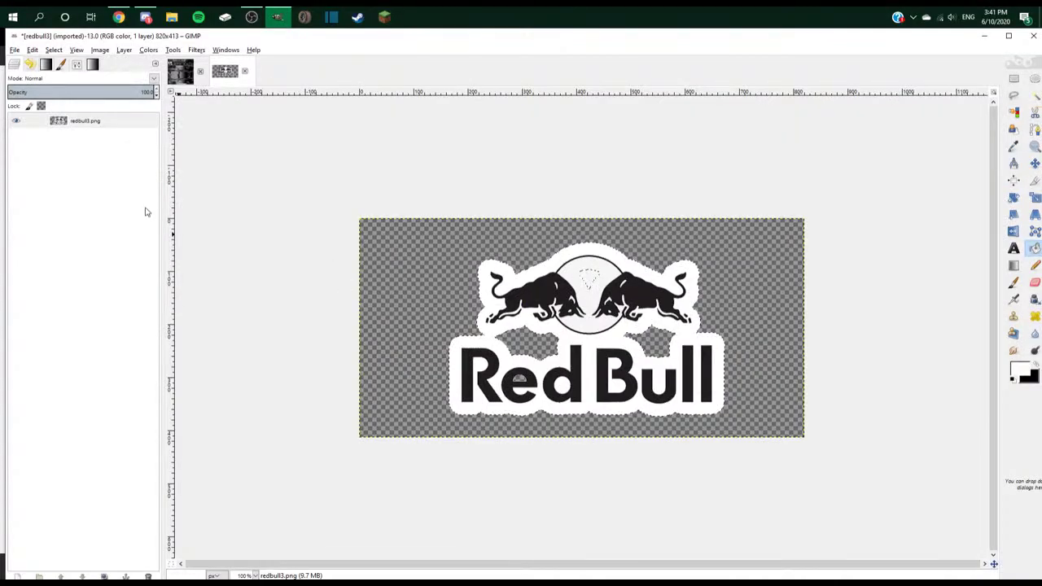
key("Delete")
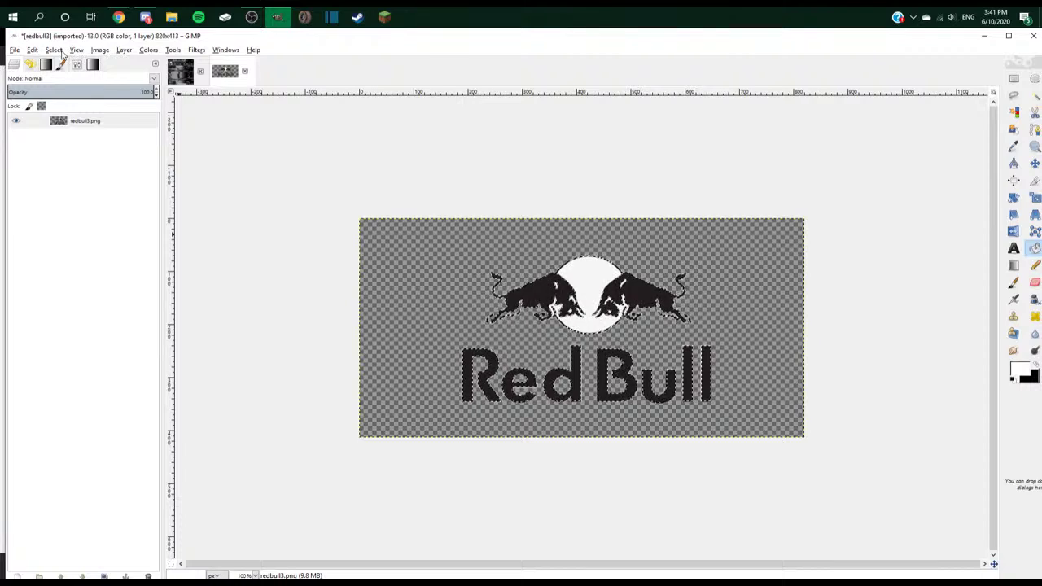
left_click(54, 49)
left_click(68, 188)
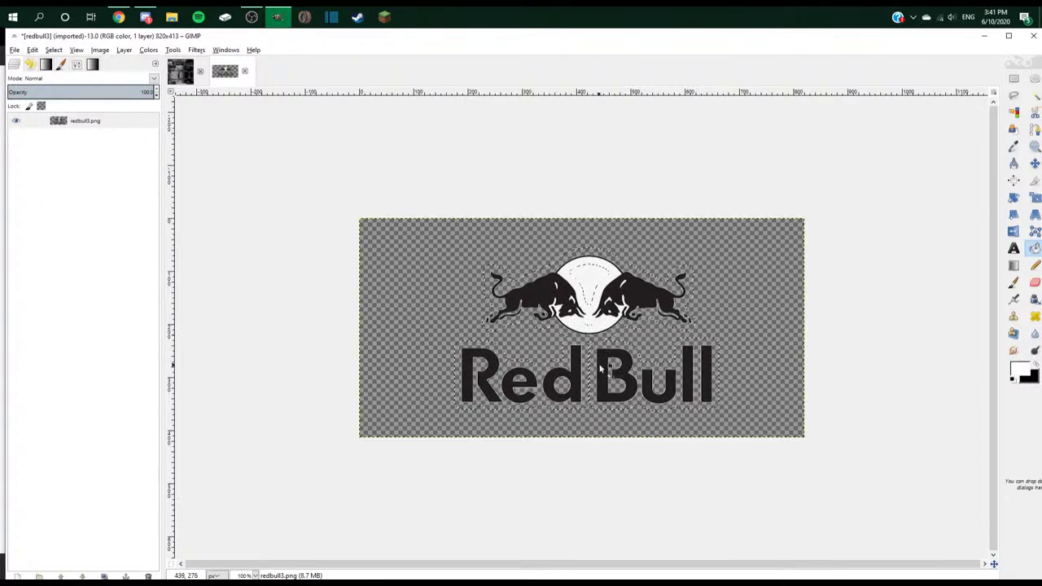
- At 200% zoom, remove the earlier white outline and resize the selection
key("alt+Tab")
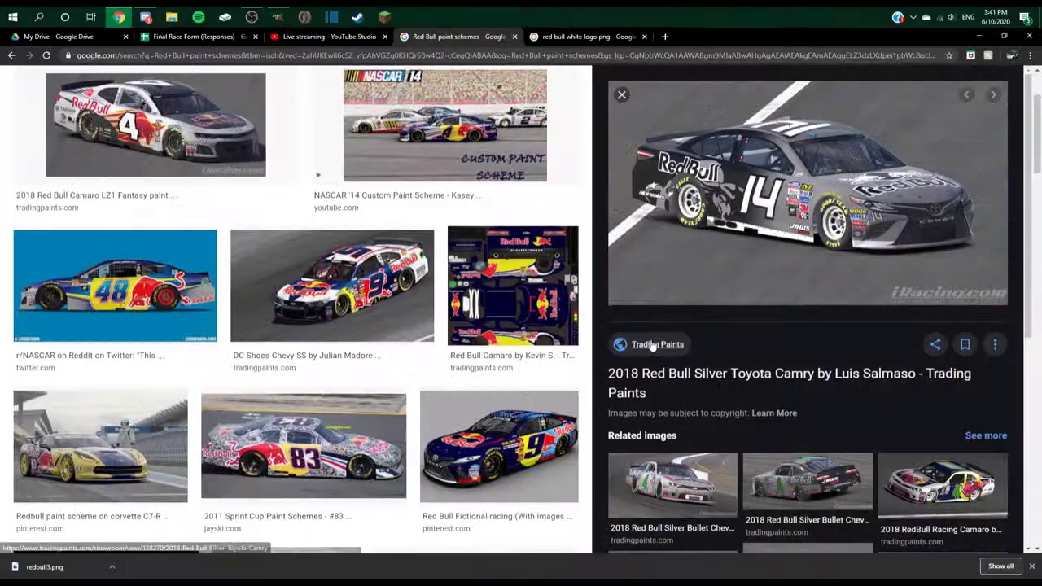
key("alt+Tab")
key("2")
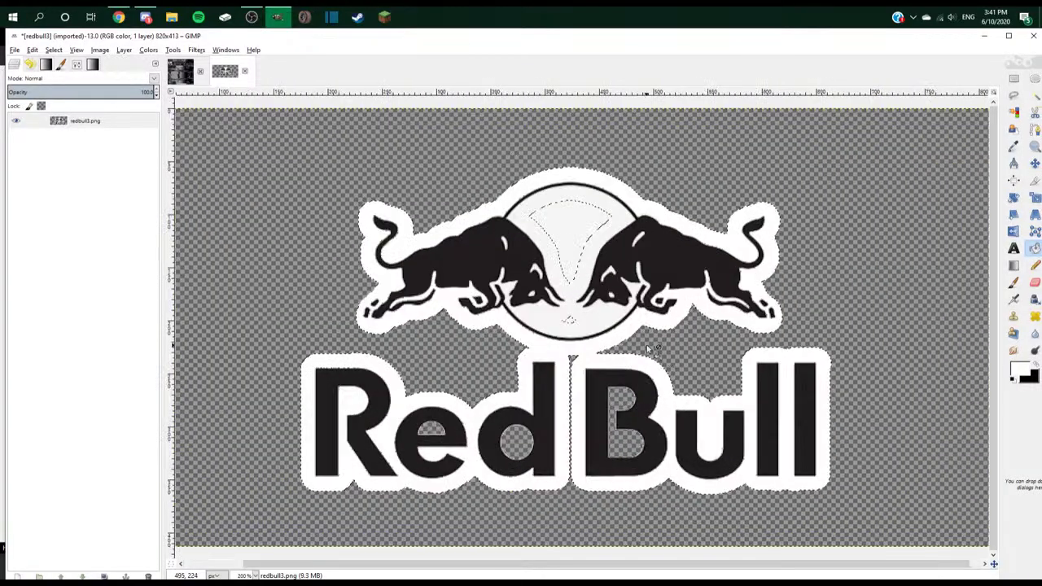
key("Delete")
left_click(53, 49)
left_click(87, 176)
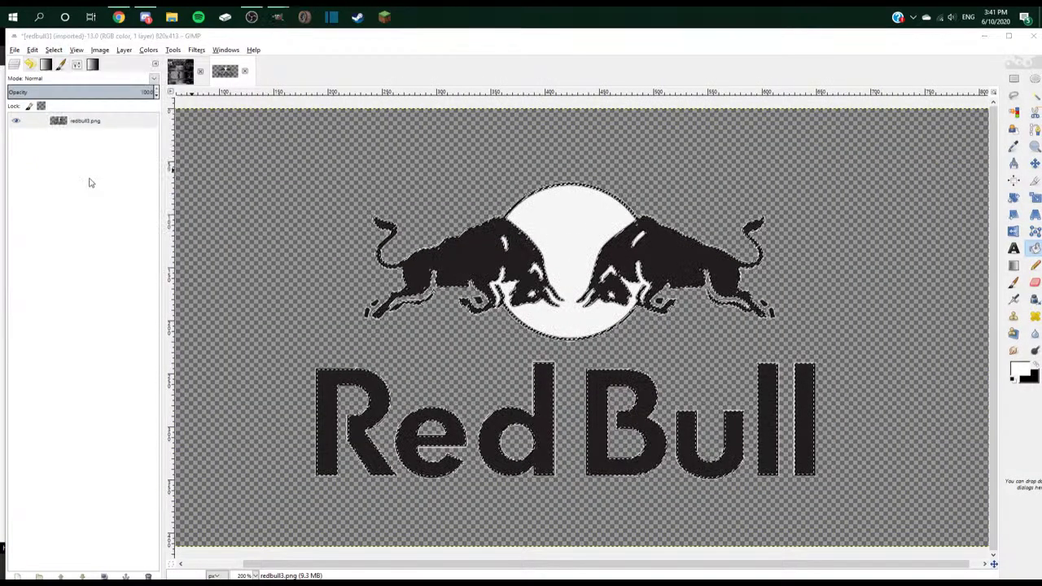
key("Return")
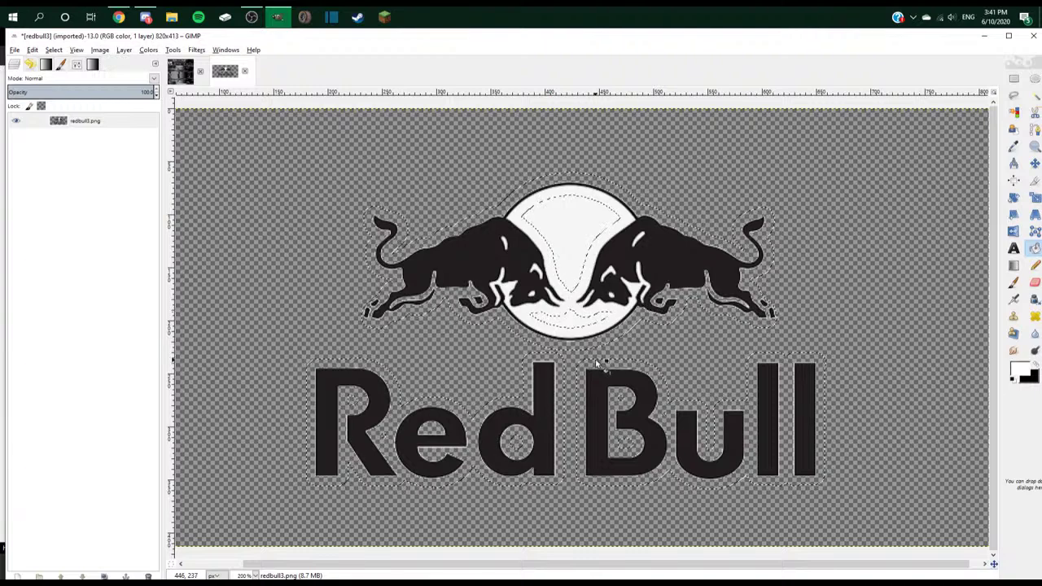
- Bucket-fill the area around the logo and the holes in the d and B white
left_click(598, 366)
left_click(523, 439)
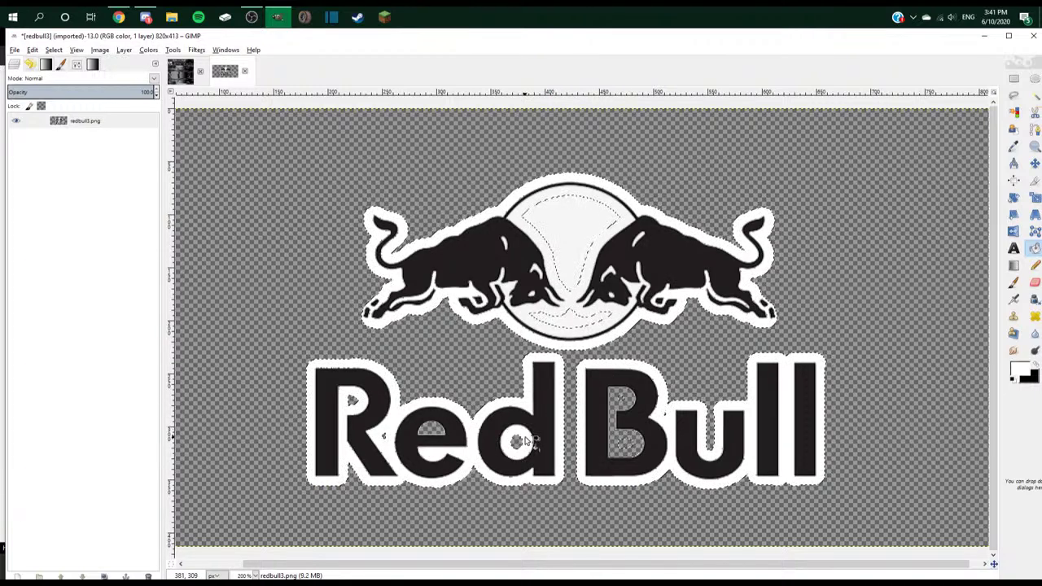
left_click(623, 442)
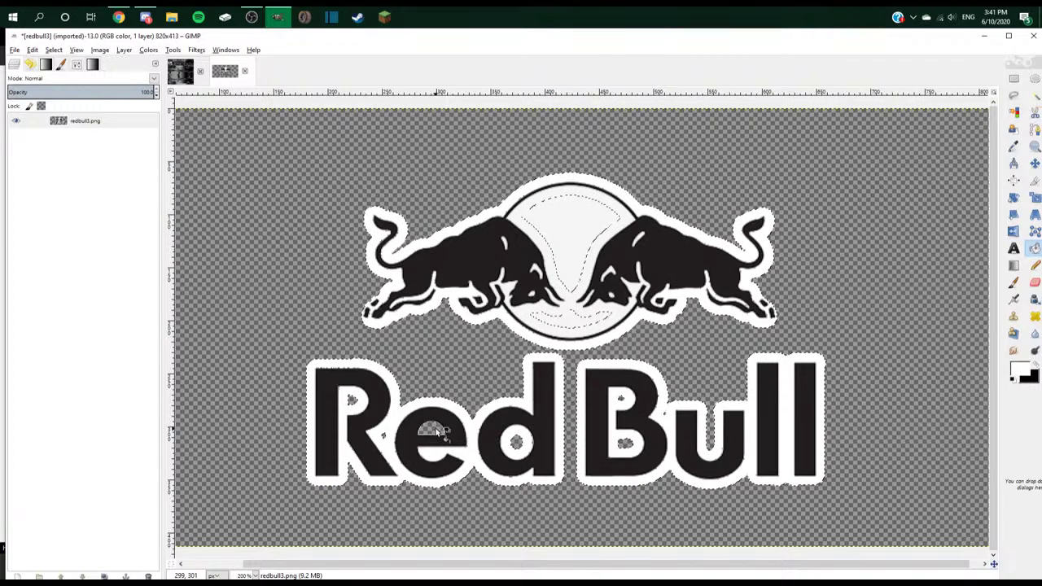
- Overwrite redbull3.png with the white-outlined logo
key("1")
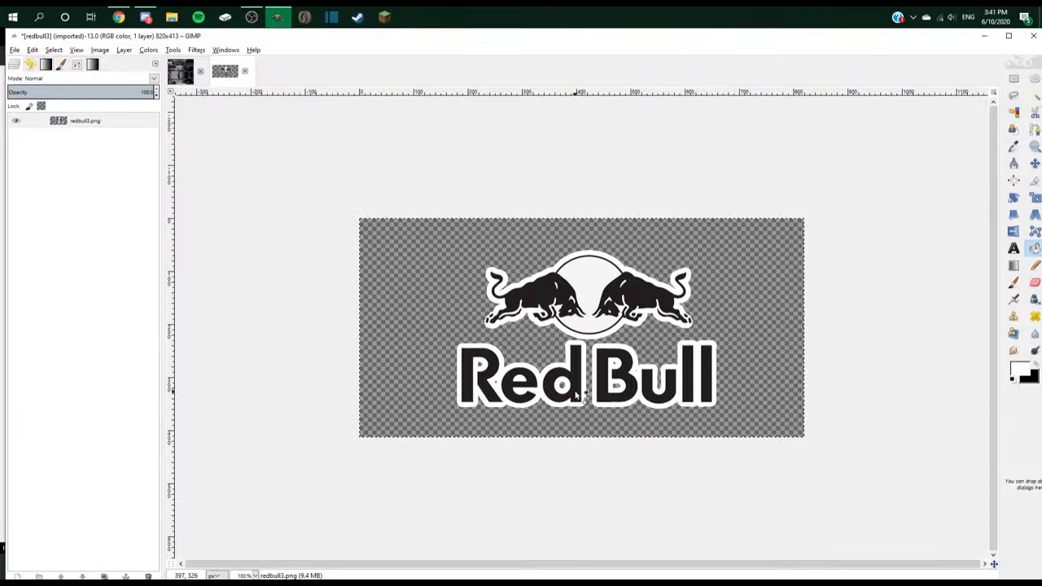
left_click(15, 50)
left_click(130, 185)
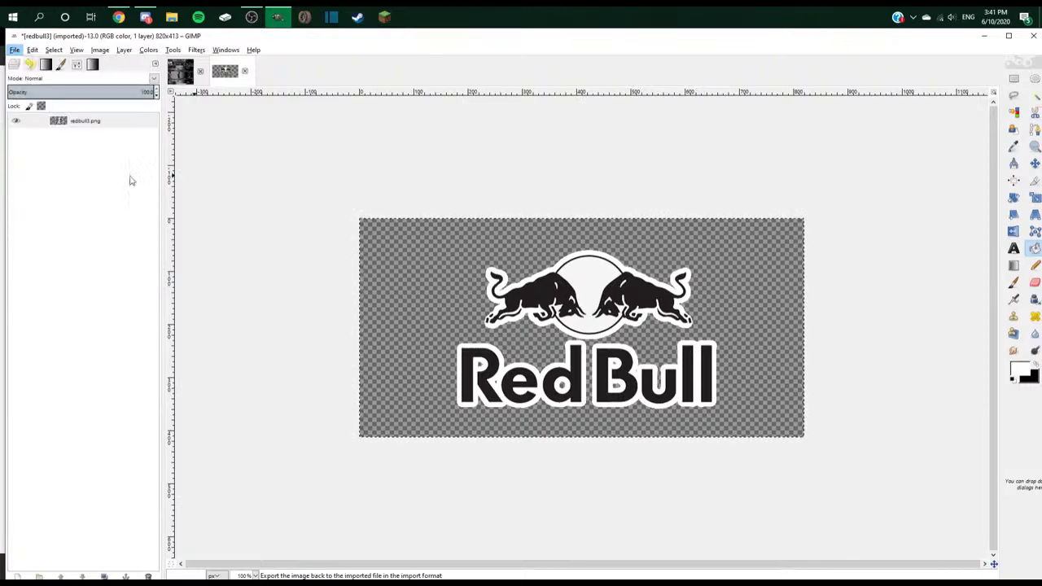
- Paste the Red Bull logo into the Mustang template
left_click(179, 72)
key("alt+Tab")
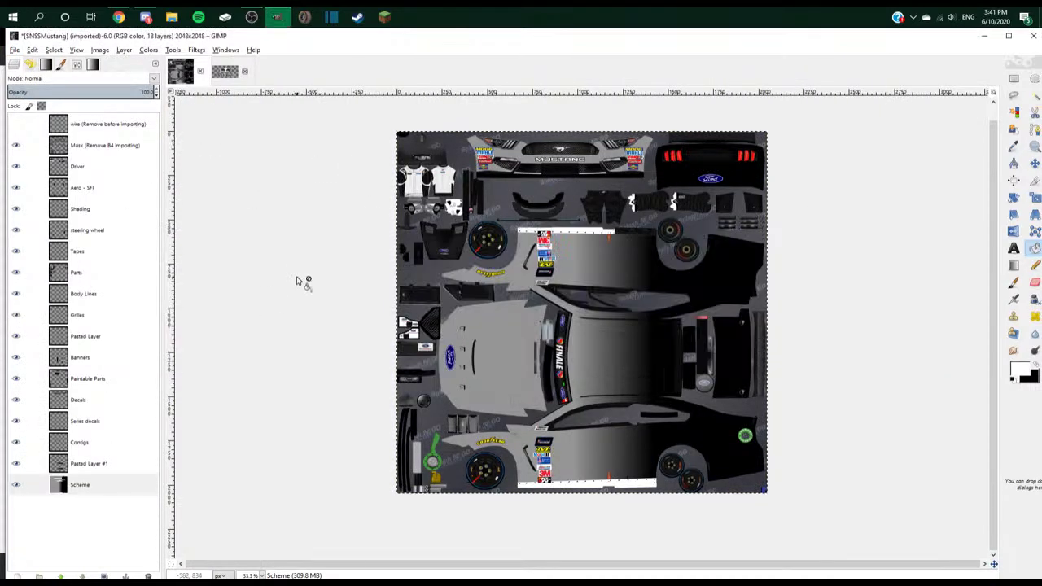
key("ctrl+v")
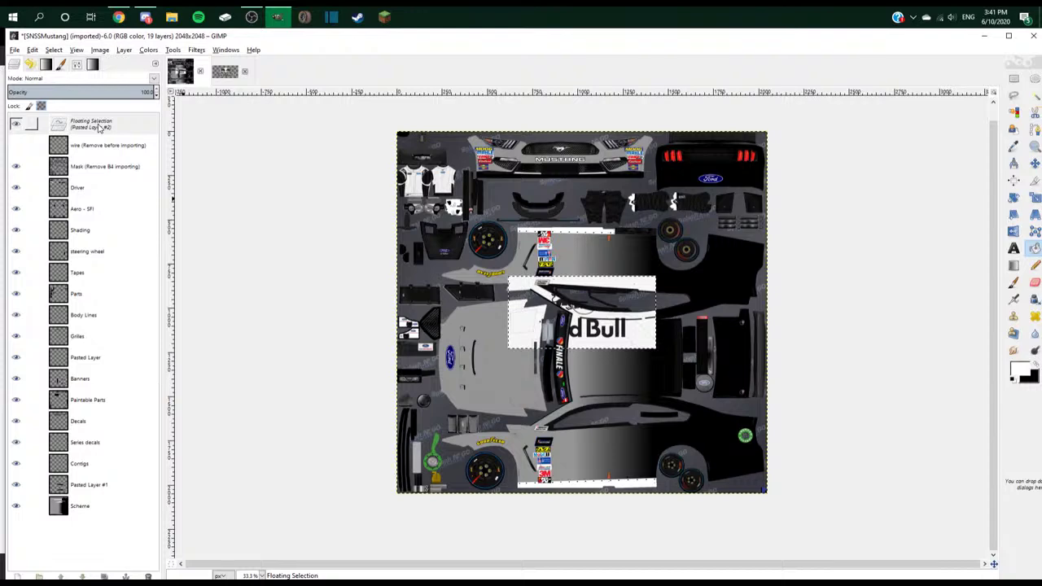
- Export the outlined logo image to redbull3.png
left_click(225, 72)
left_click(15, 50)
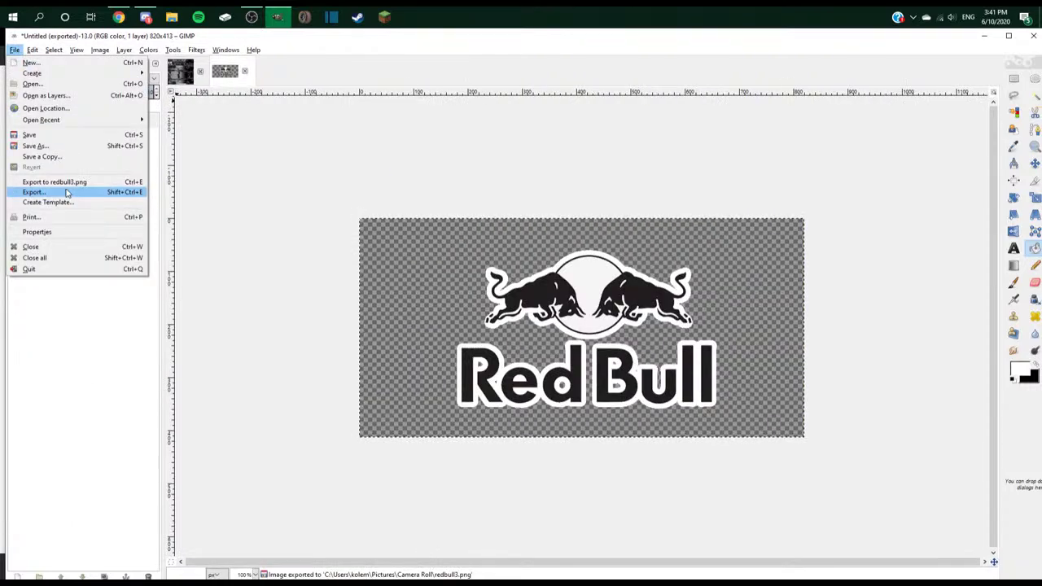
left_click(49, 183)
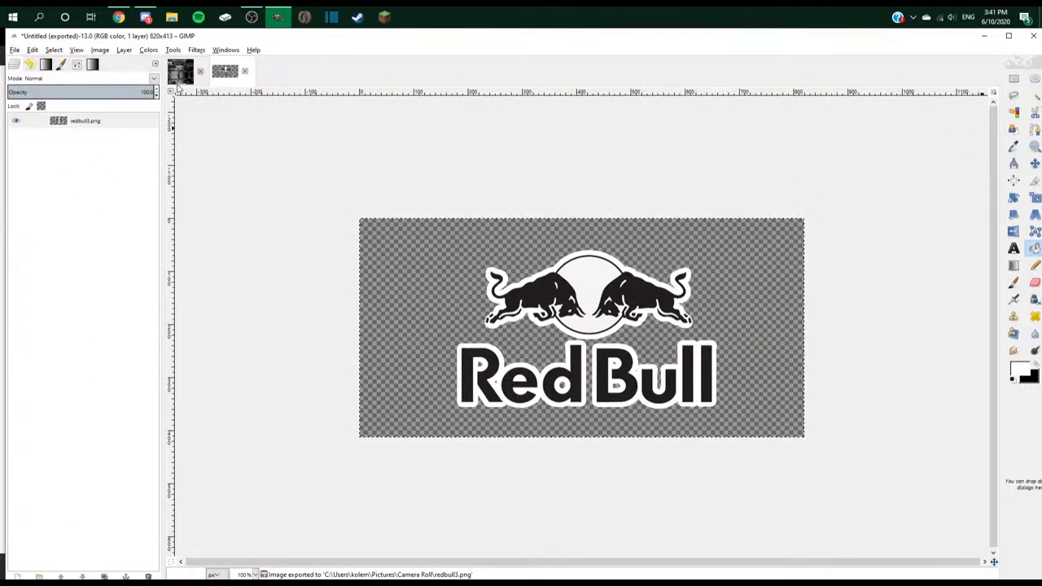
- Add redbull3.png to the Mustang template with Open as Layers
left_click(181, 72)
left_click(15, 50)
left_click(48, 92)
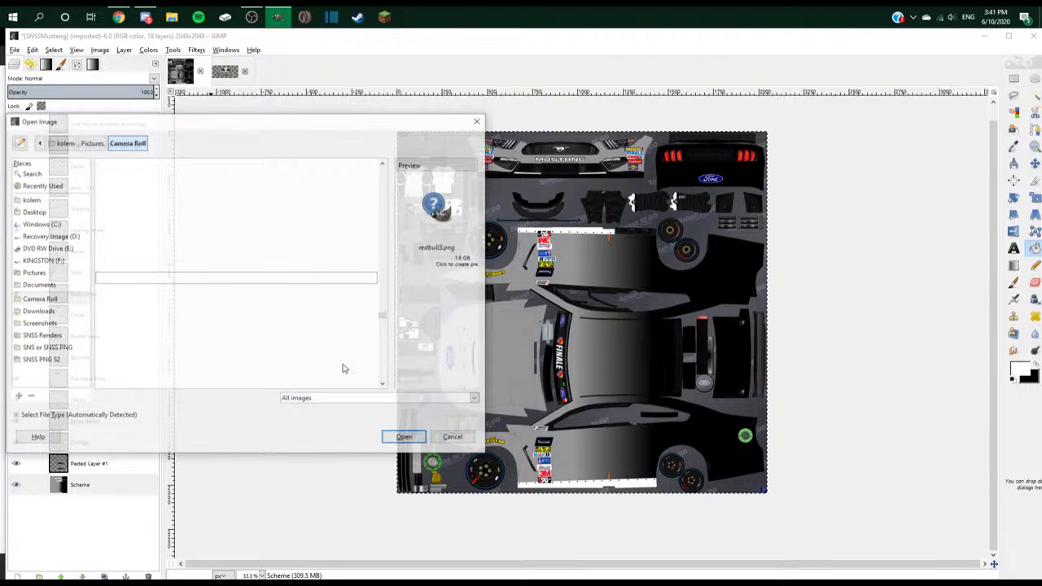
- Move the redbull3.png logo onto the hood, rotate it 90°, and make it a new layer
key("m")
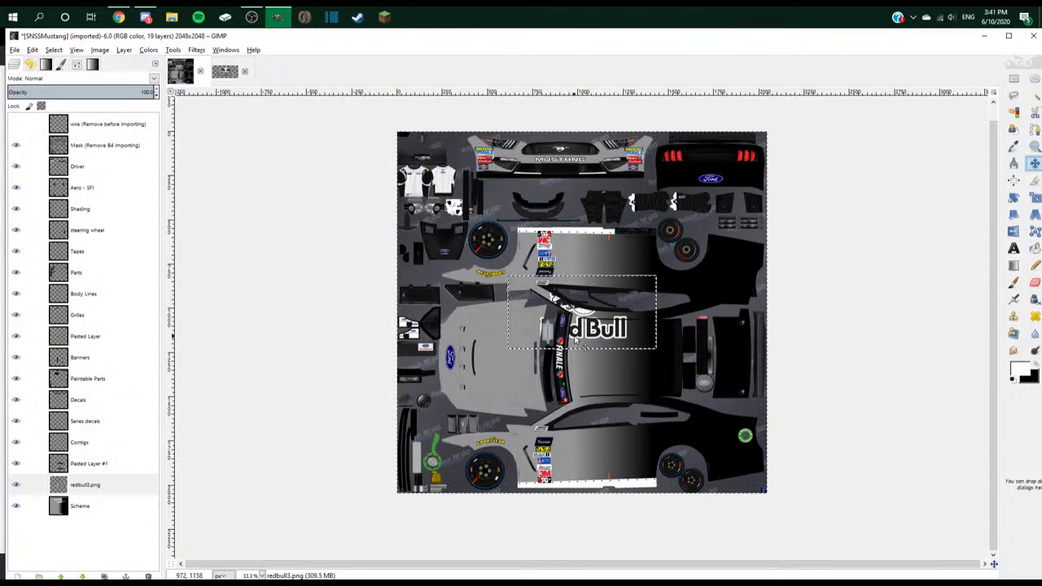
left_click_drag(587, 334, 529, 366)
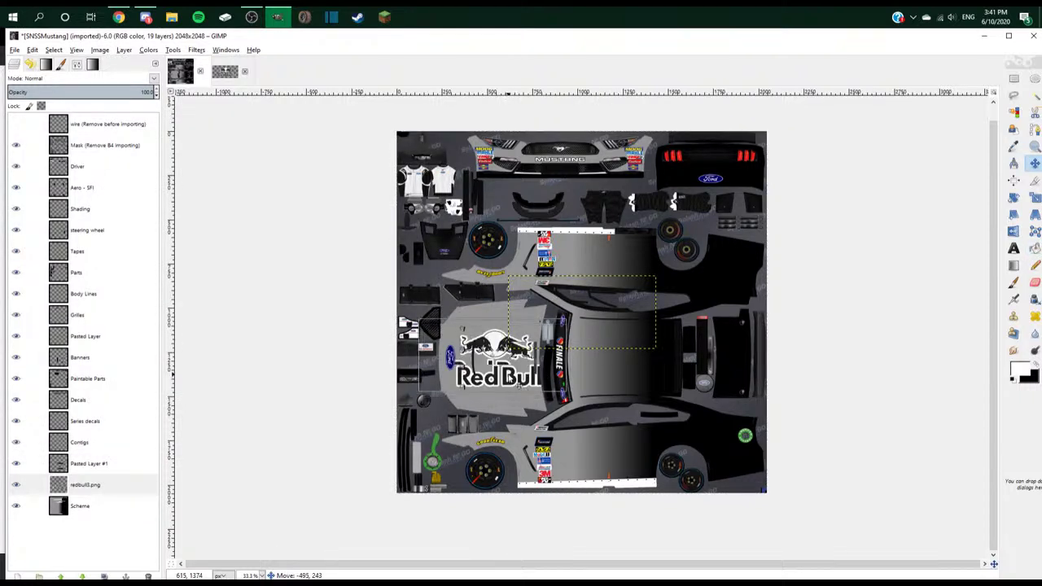
left_click(1013, 198)
left_click(501, 361)
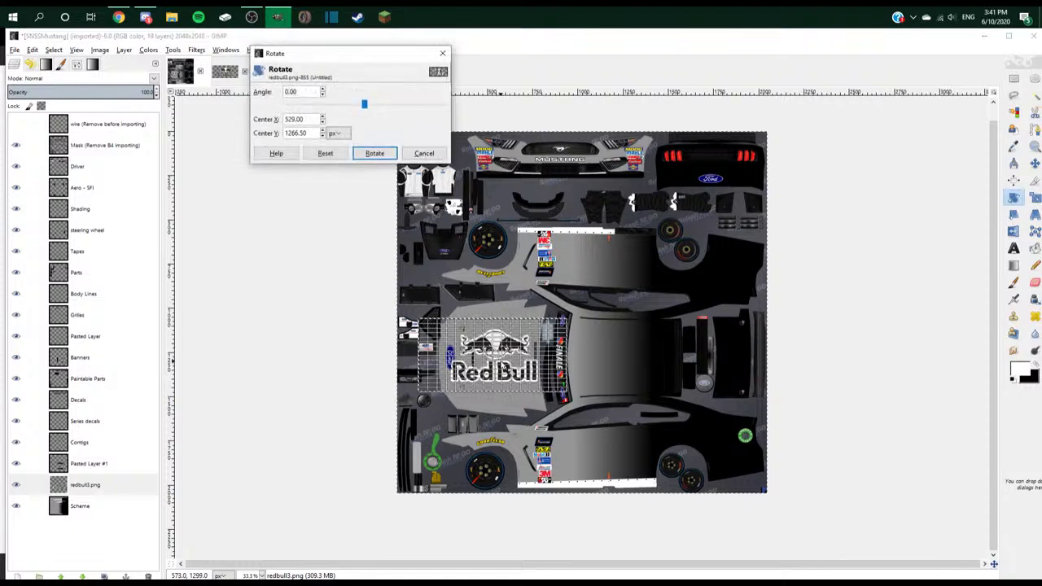
type("-90")
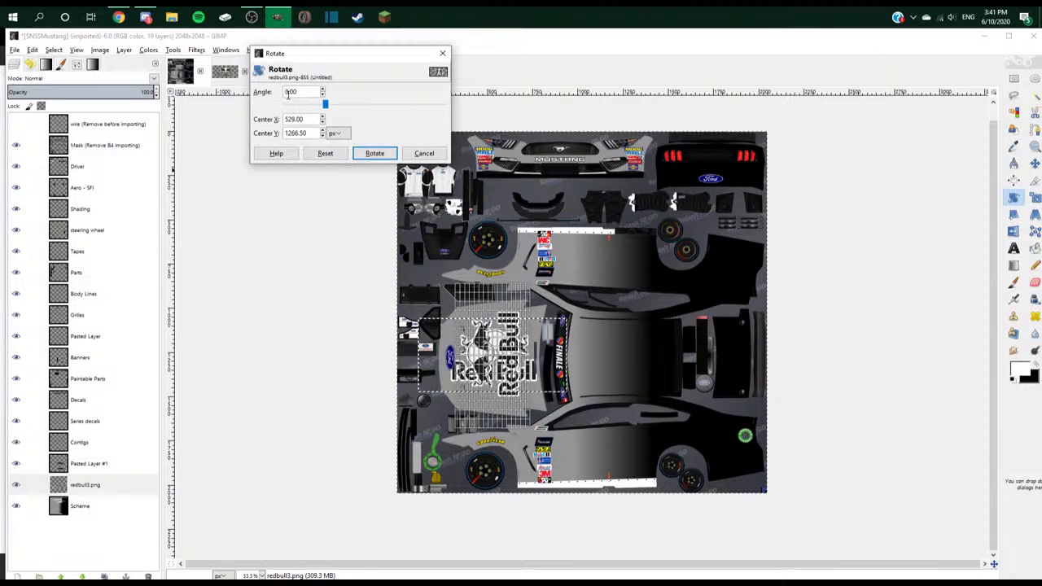
key("Tab")
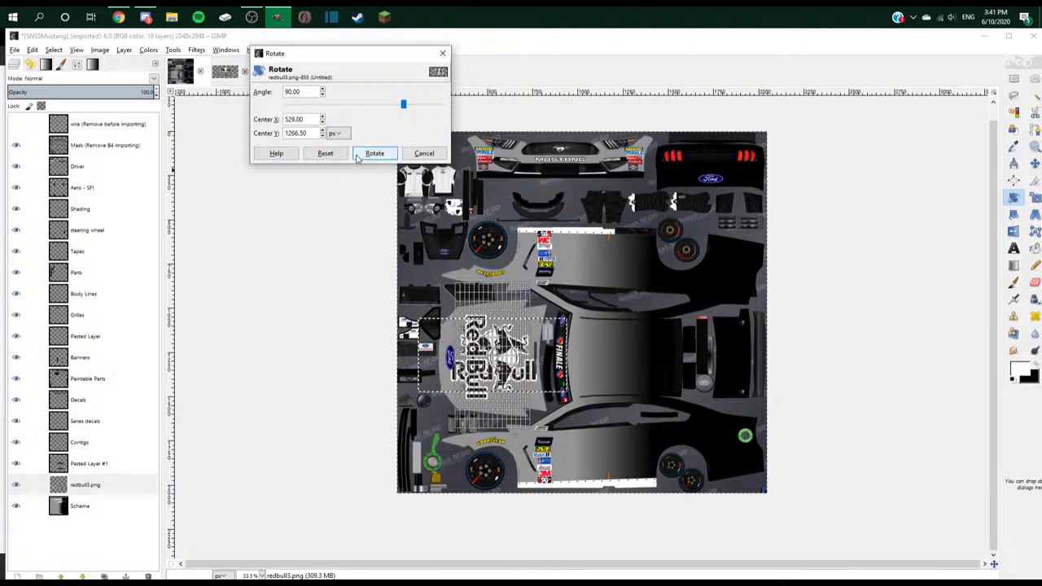
left_click(375, 153)
right_click(112, 128)
left_click(118, 154)
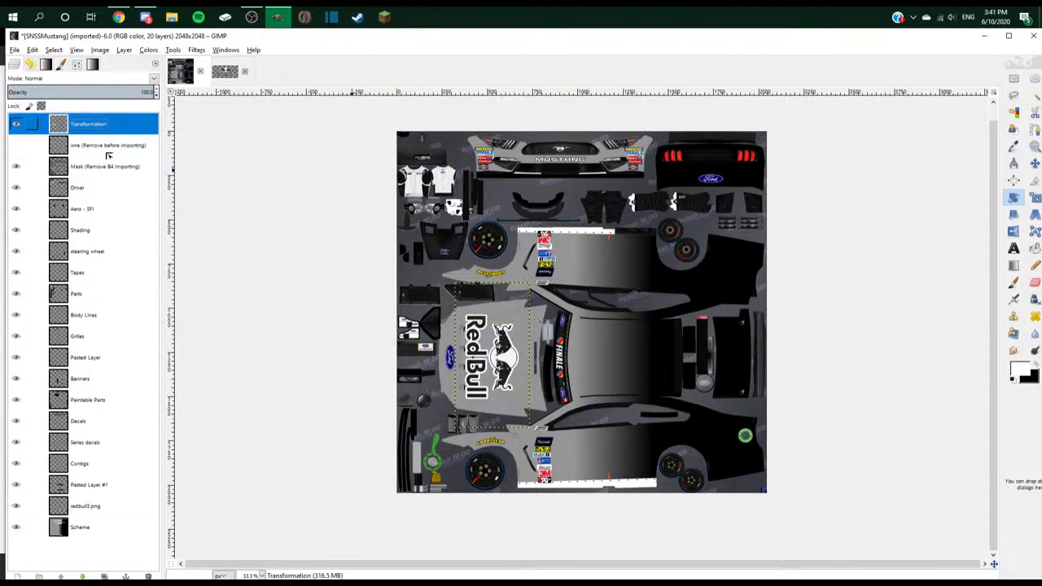
- Delete the leftover redbull3.png layer
left_click_drag(90, 124, 94, 518)
right_click(95, 491)
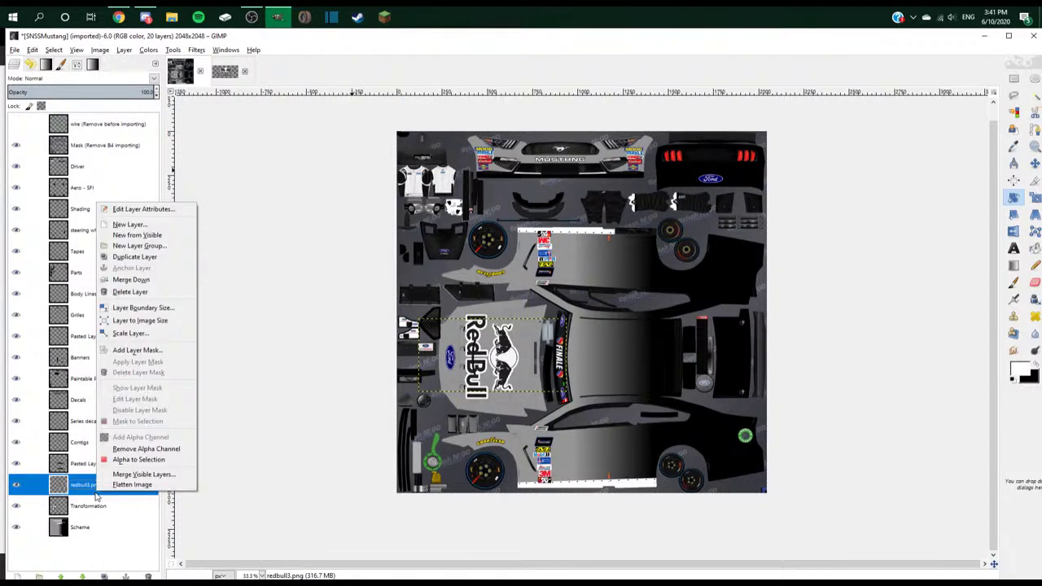
left_click(129, 291)
- Show the wireframe overlay to check the decal's alignment on the hood, then hide it
left_click(15, 124)
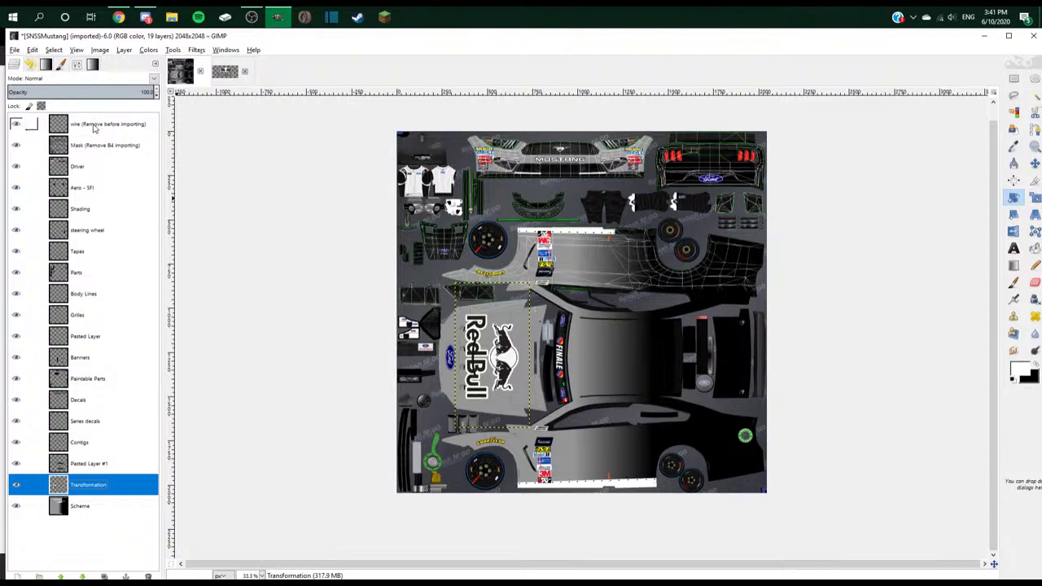
key("m")
scroll(503, 316, "up", 3)
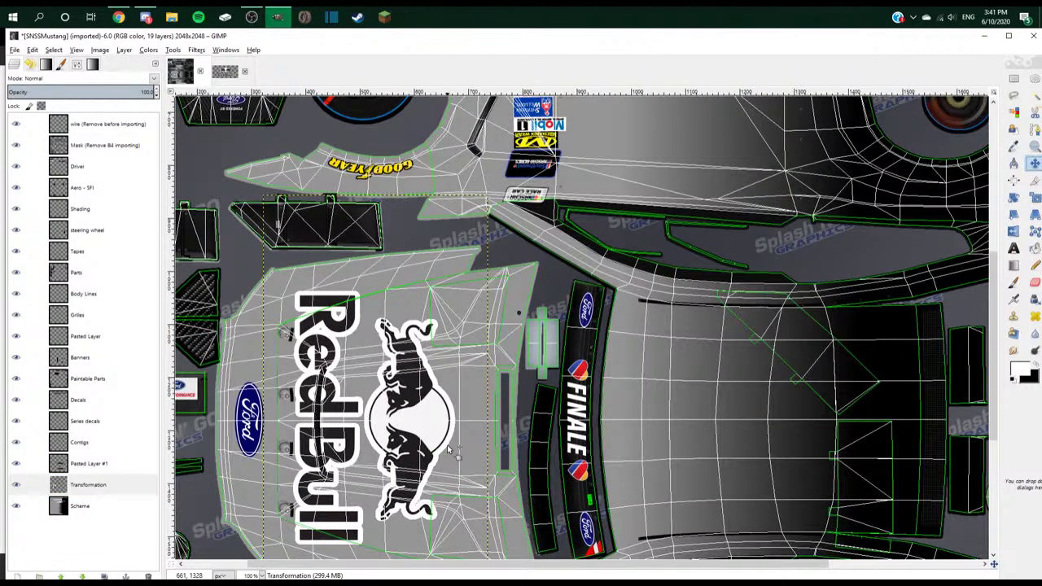
scroll(448, 450, "up", 1)
scroll(472, 448, "down", 2)
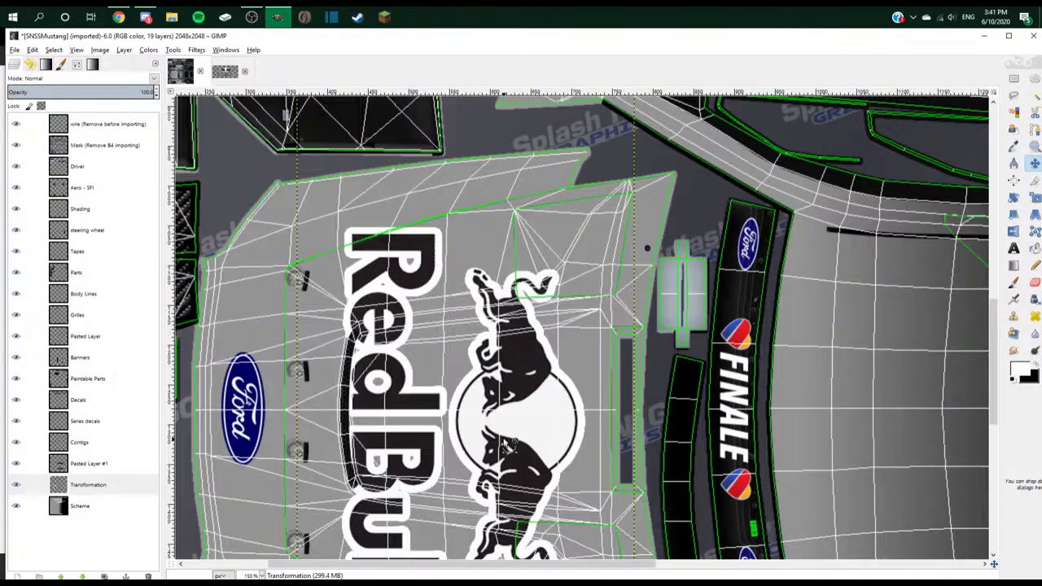
scroll(504, 442, "up", 1)
scroll(504, 441, "up", 3)
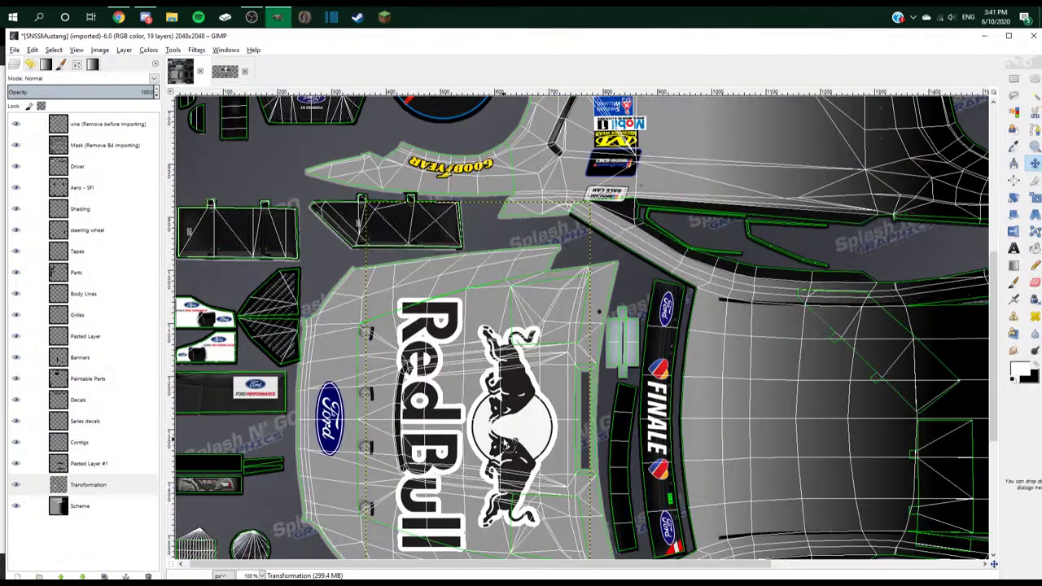
scroll(504, 442, "down", 1)
scroll(504, 442, "down", 1)
left_click(16, 124)
- Nudge the Transformation layer's hood decal slightly right, then make Scheme the active layer
left_click(88, 485)
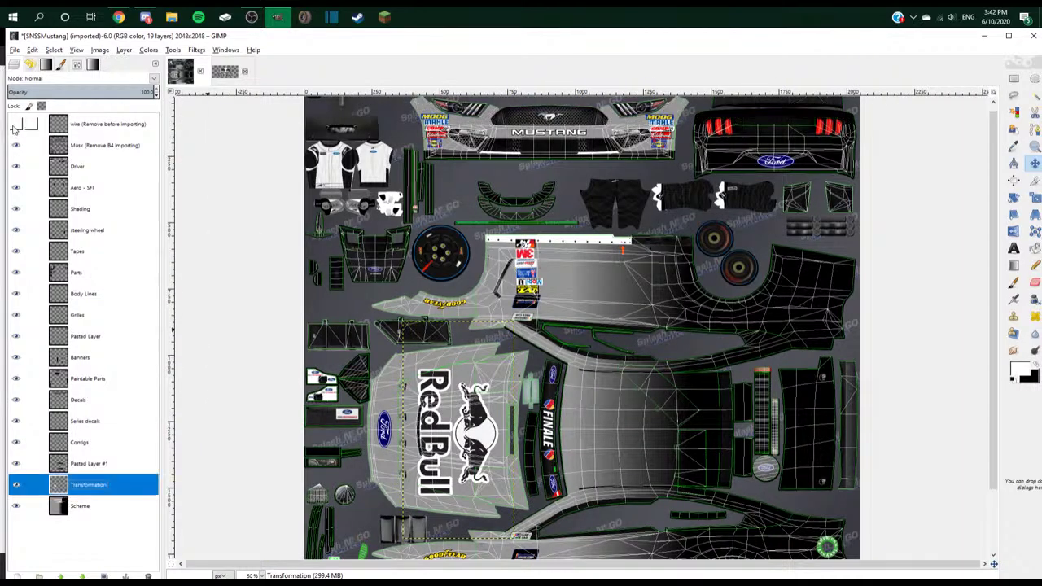
left_click_drag(481, 438, 494, 437)
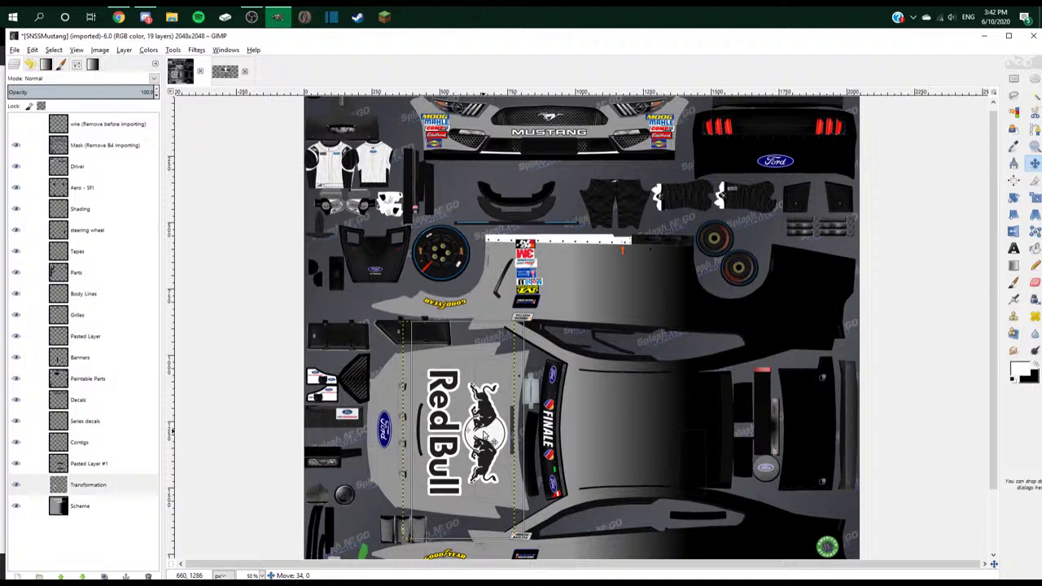
left_click(116, 511)
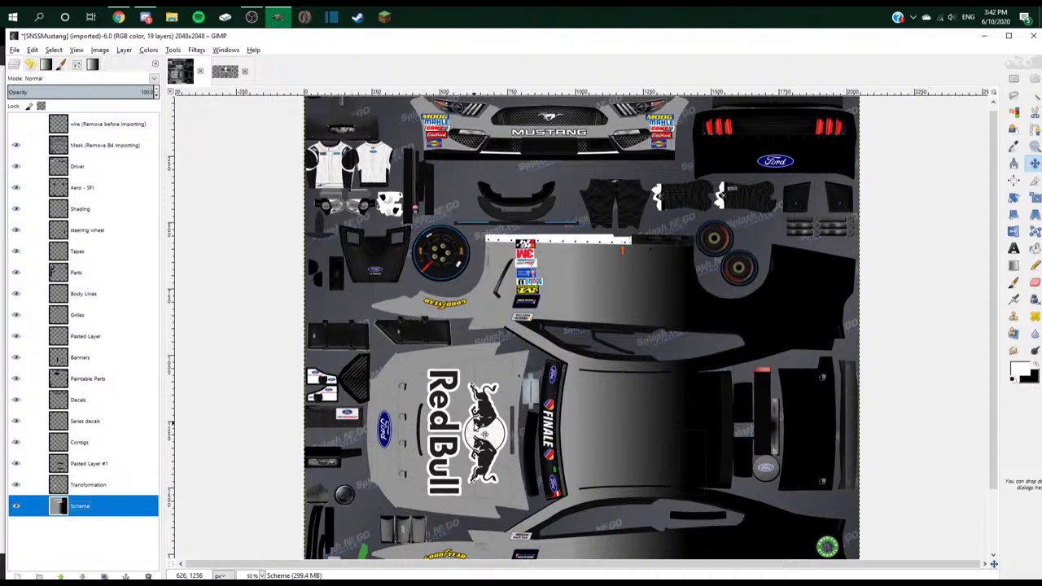
scroll(479, 440, "down", 1)
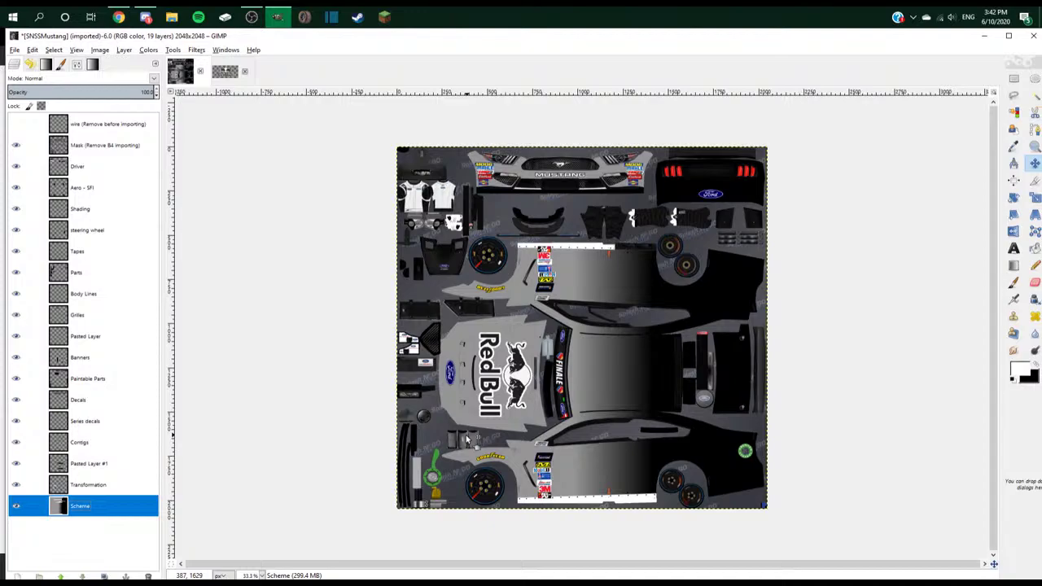
key("alt+Tab")
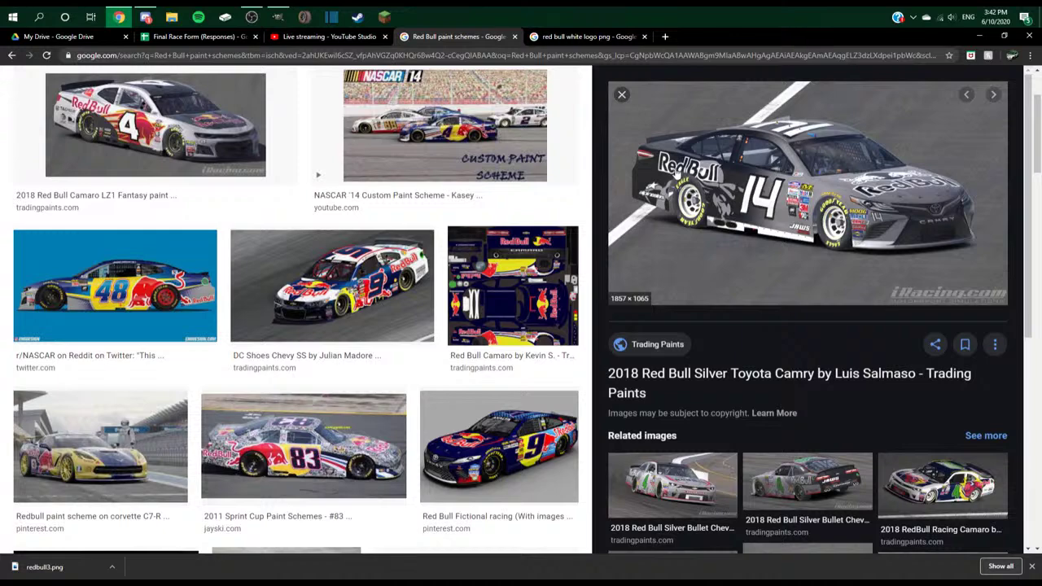
- View the Red Bull logo image at 100% in GIMP
key("alt+Tab")
left_click(216, 78)
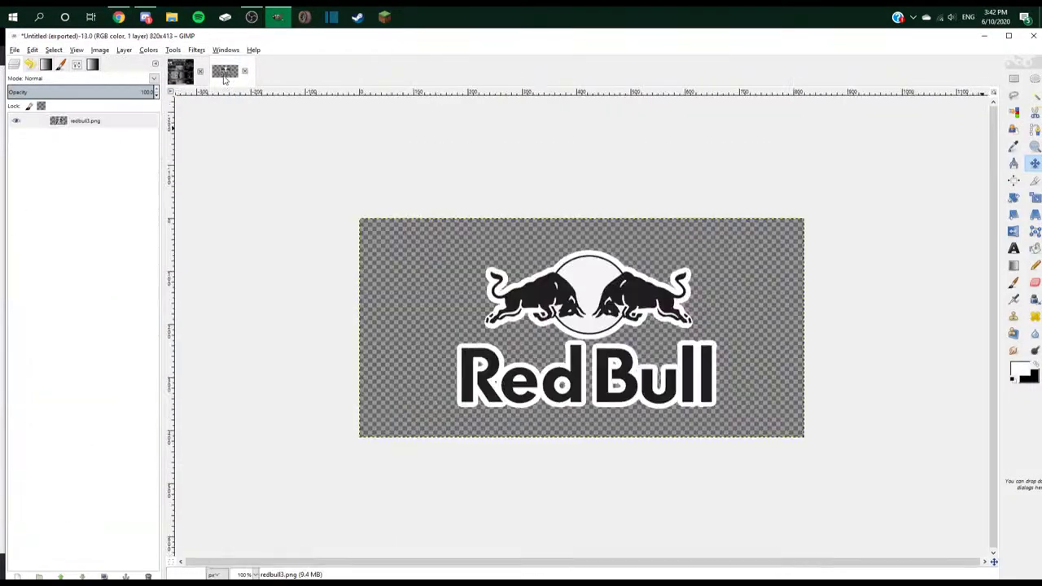
key("1")
scroll(522, 243, "up", 1)
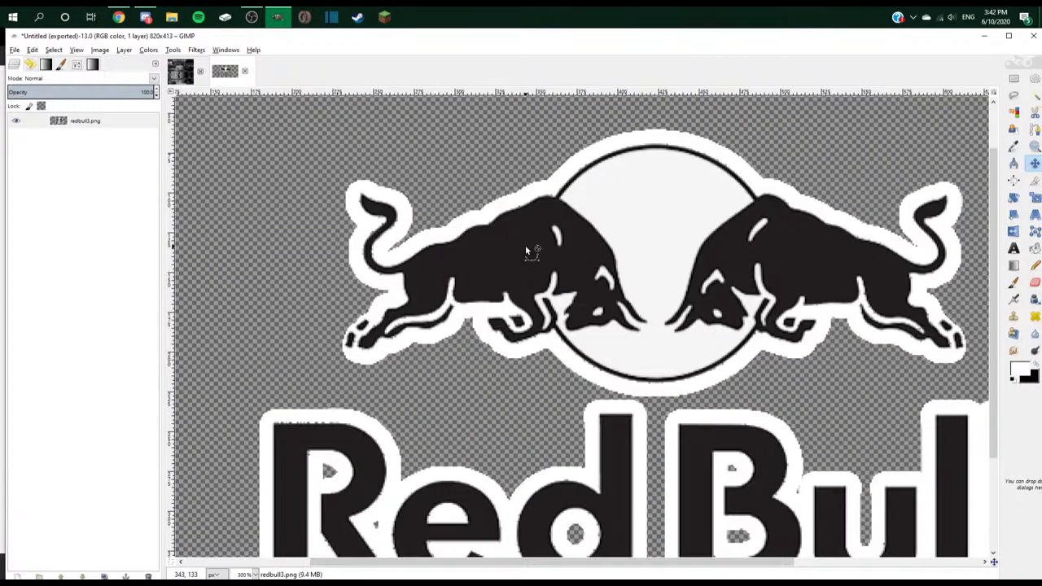
- Scroll the 'red bull white logo png' results and preview a white bull outline image
key("alt+Tab")
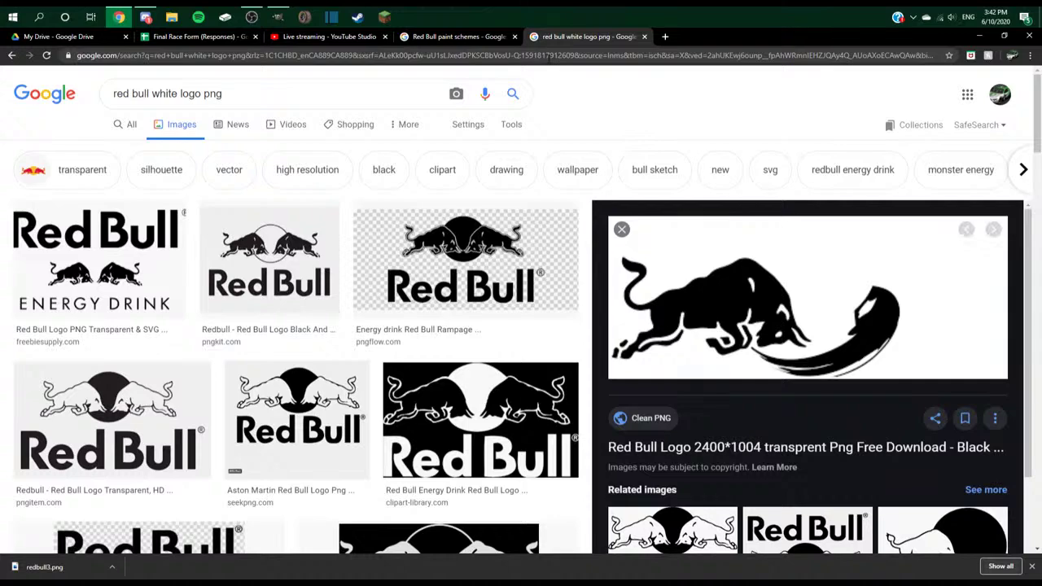
scroll(277, 415, "down", 6)
scroll(193, 388, "down", 5)
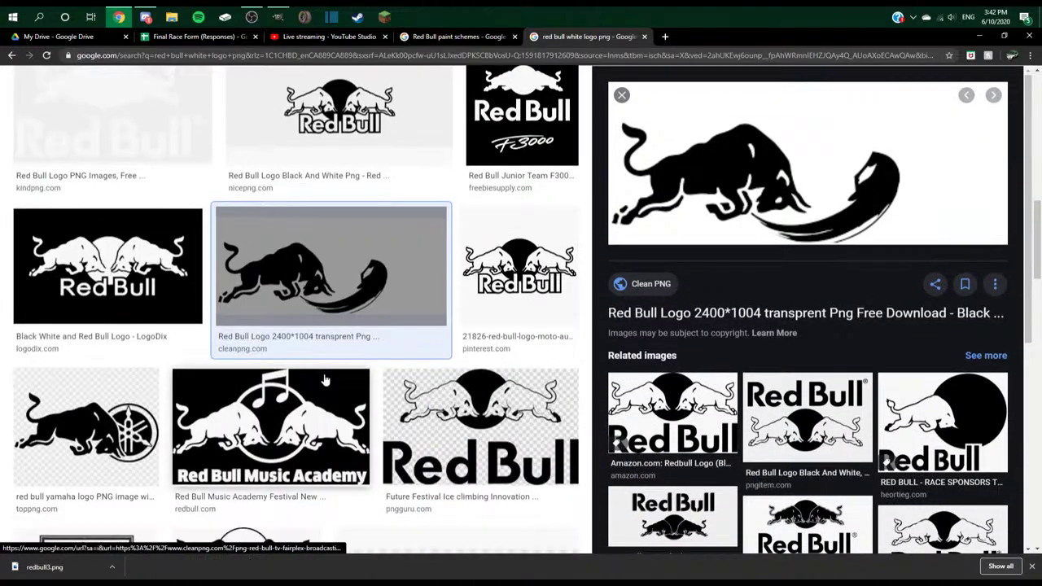
scroll(271, 345, "down", 3)
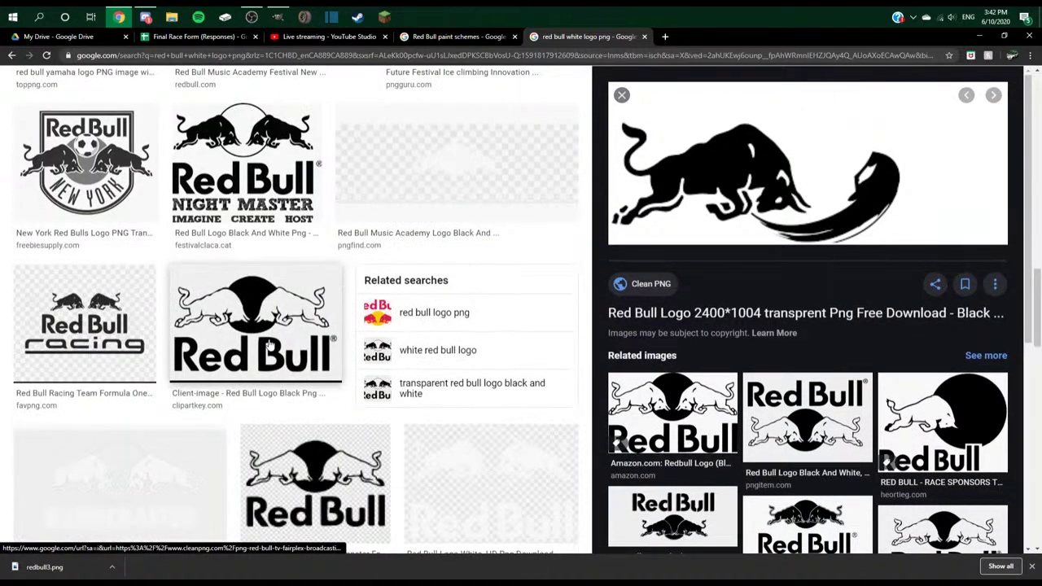
scroll(269, 345, "down", 3)
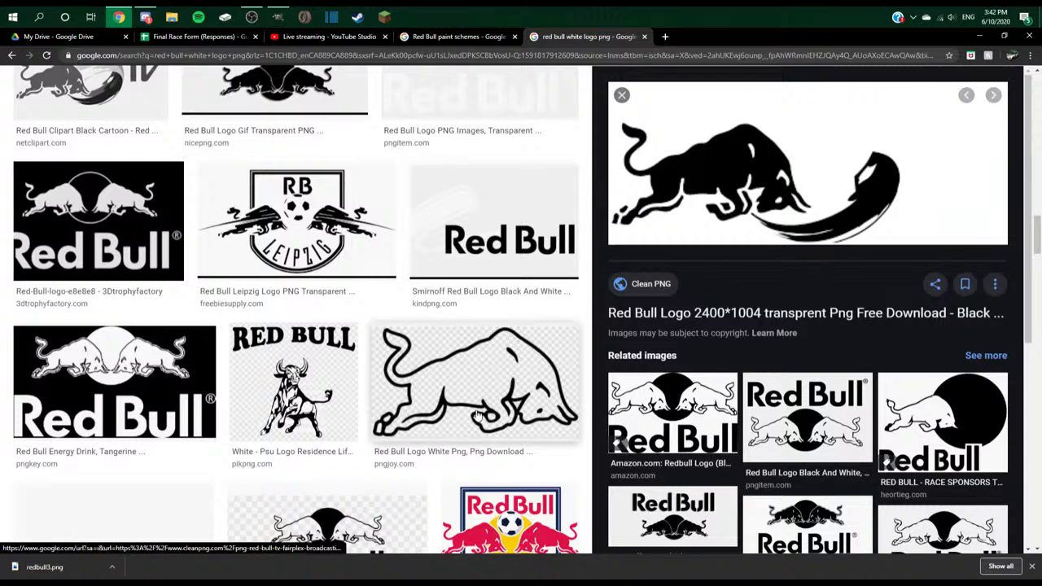
left_click(478, 415)
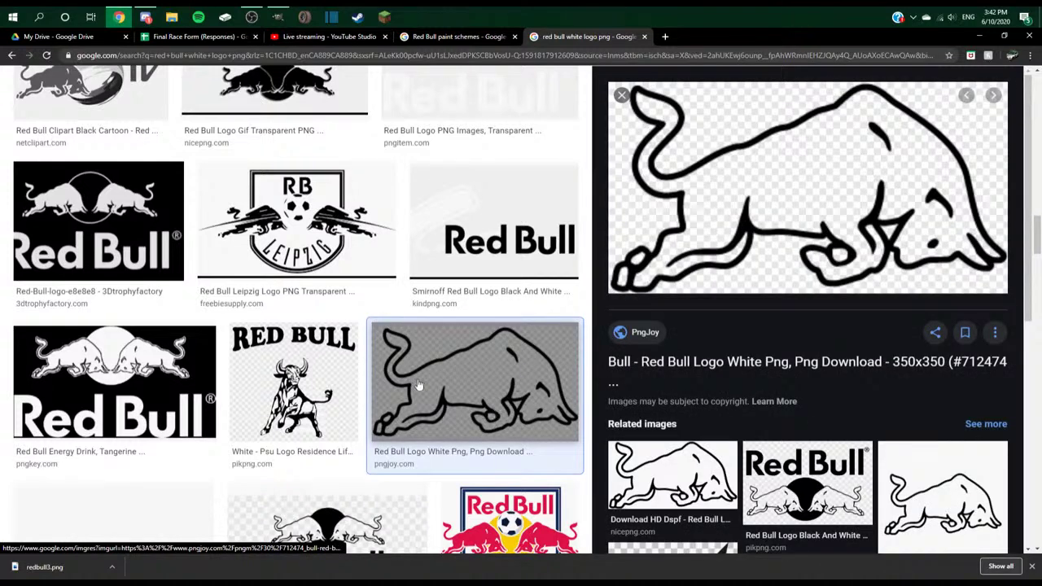
left_click(940, 492)
- Save the previewed bull image as redbull4
right_click(779, 209)
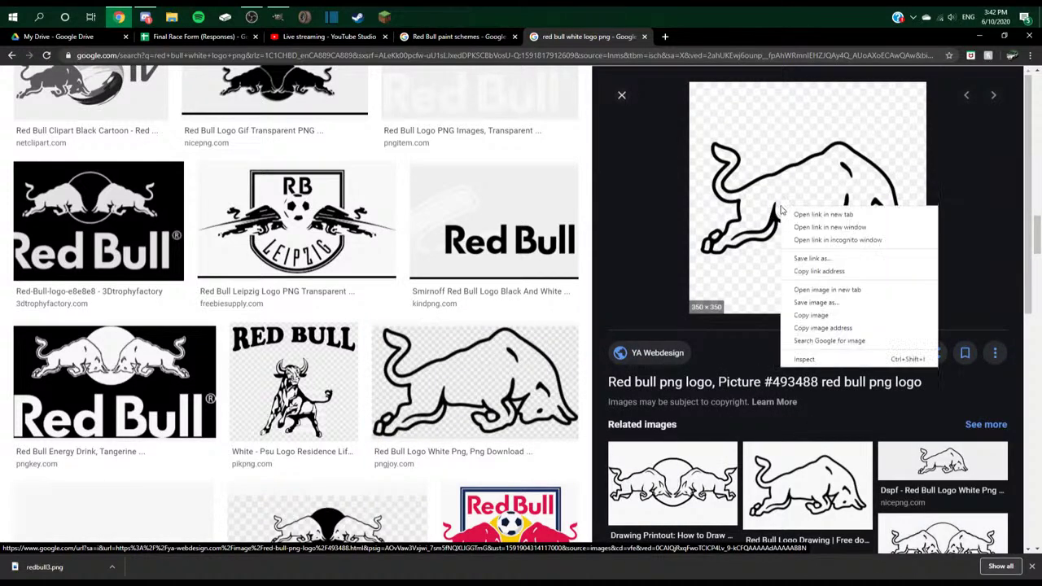
left_click(847, 317)
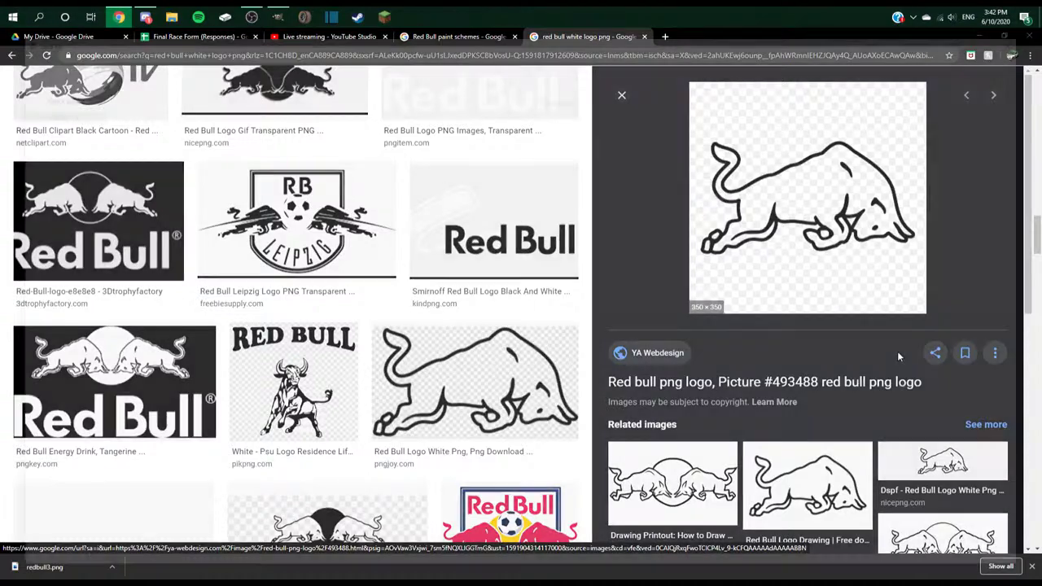
type("re")
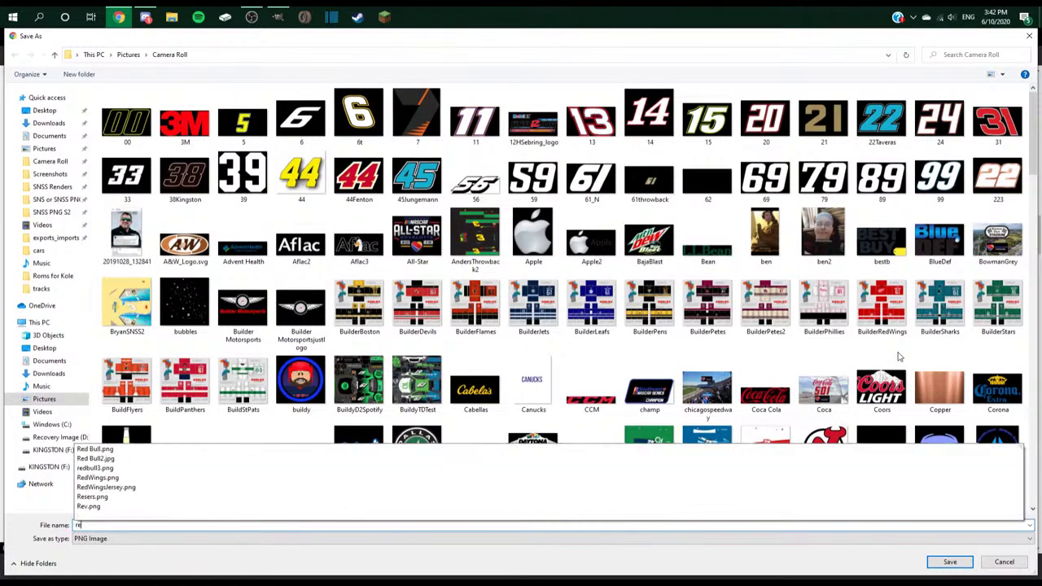
type("dbull4")
key("Return")
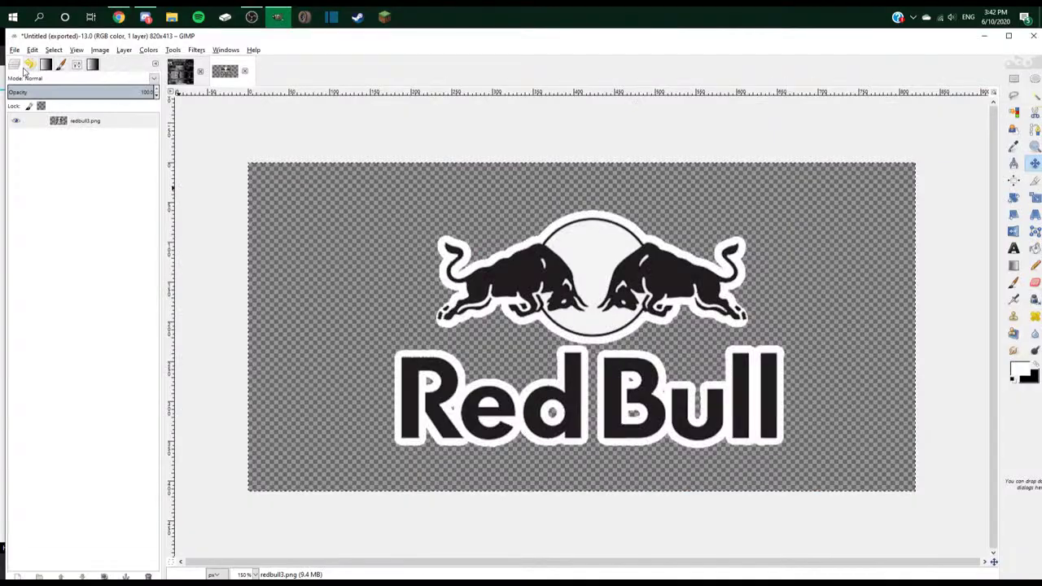
- Open redbull4.png and bucket-fill the bull's body white
left_click(14, 50)
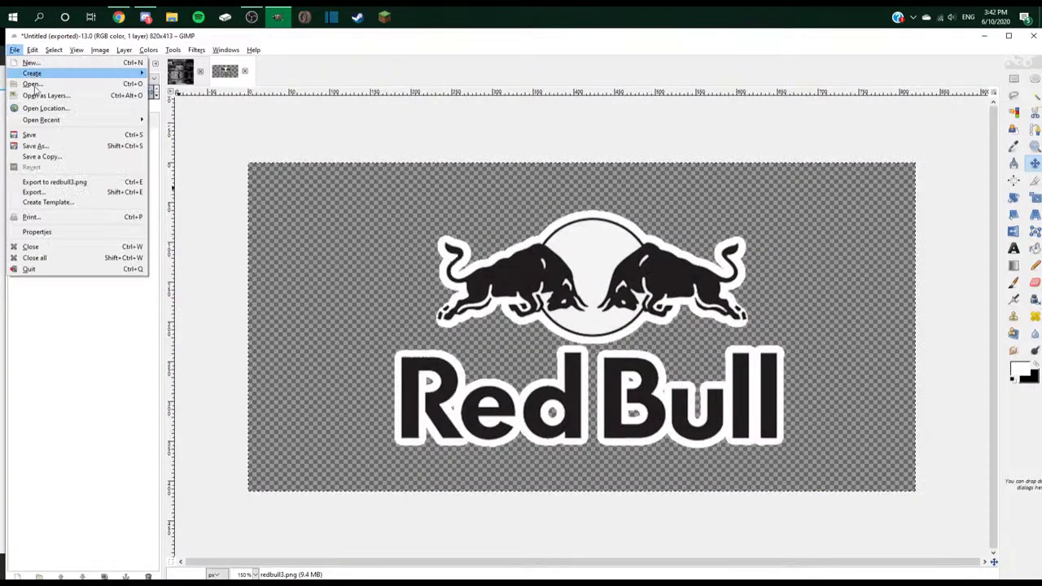
left_click(37, 88)
double_click(137, 291)
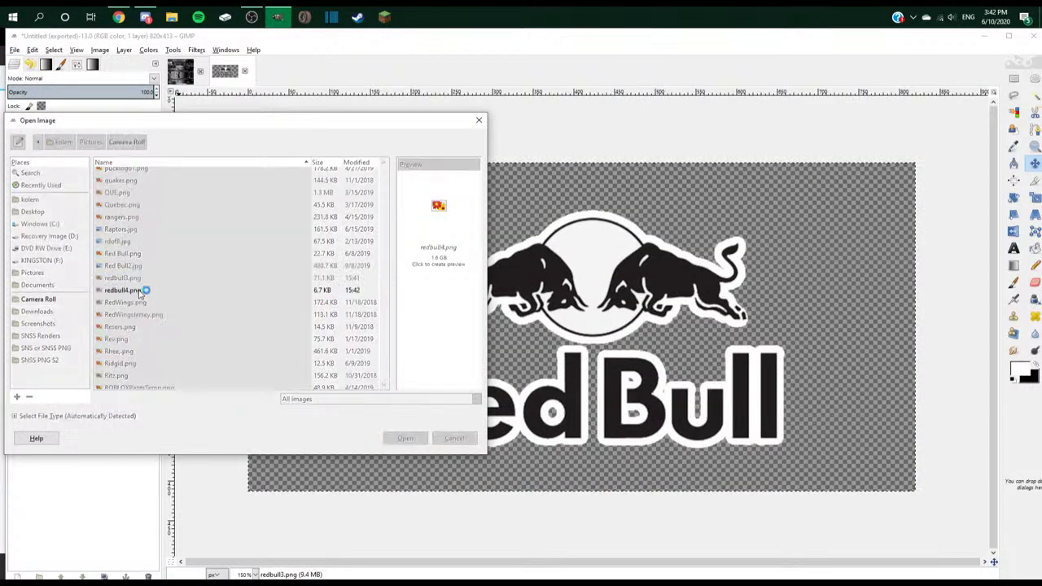
left_click(1034, 249)
left_click(606, 315)
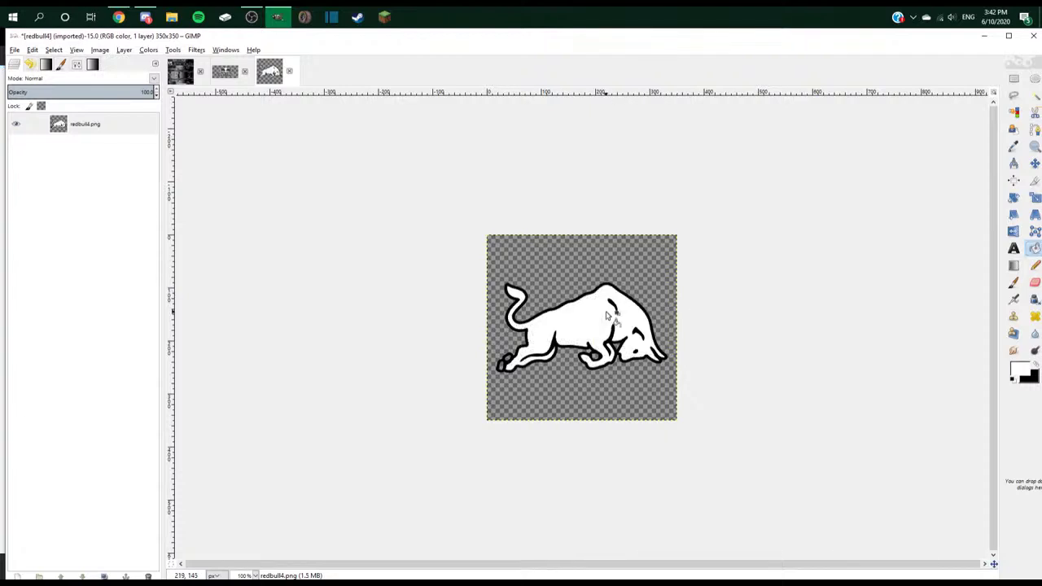
key("2")
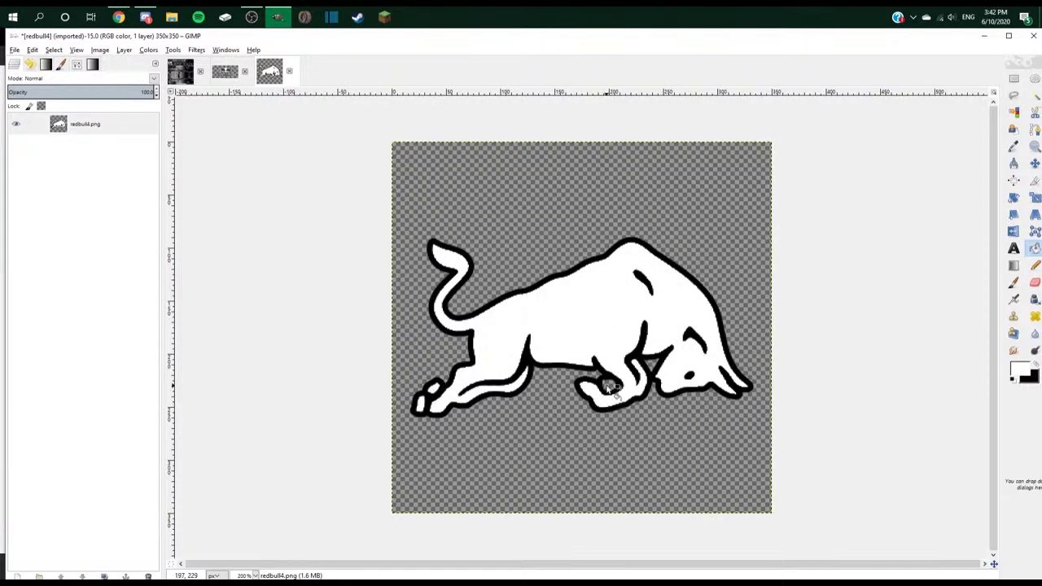
- Copy the whole bull image and paste it into the Mustang template
key("r")
left_click_drag(778, 145, 369, 469)
key("ctrl+c")
left_click(181, 71)
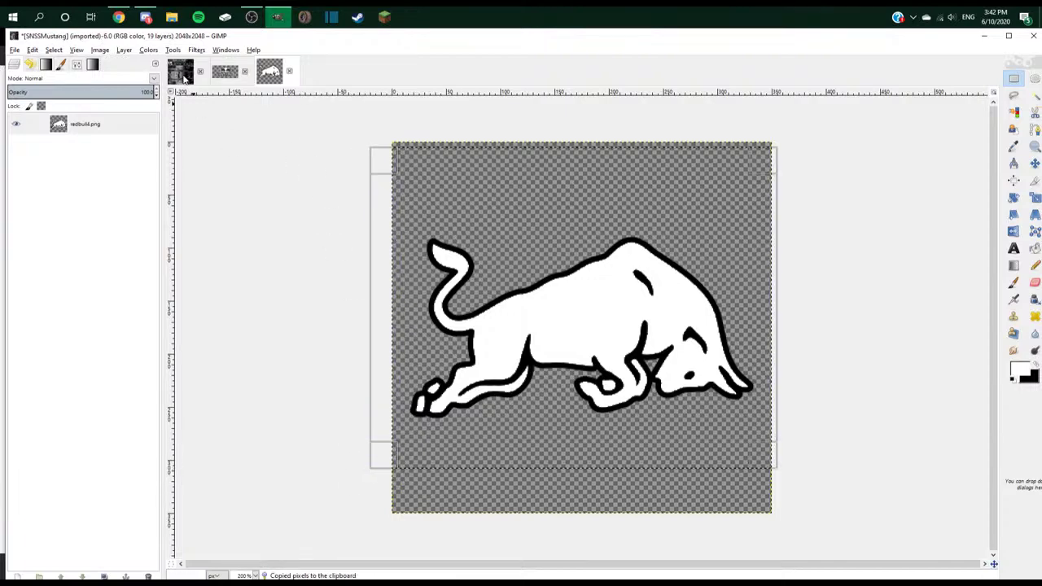
key("ctrl+v")
- Make the pasted bull its own layer and scale it to 500 px wide
right_click(159, 151)
left_click(162, 150)
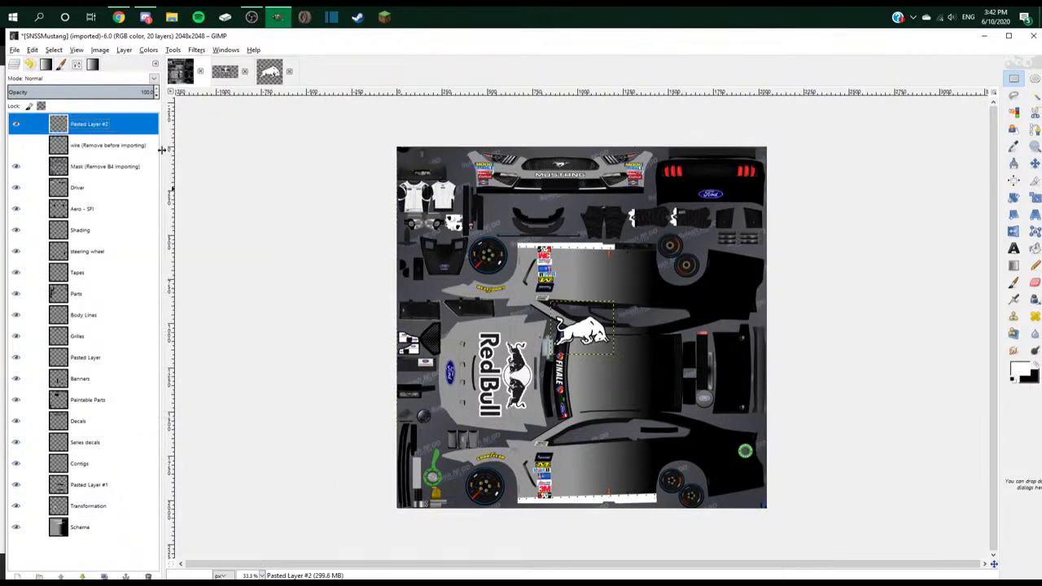
right_click(89, 127)
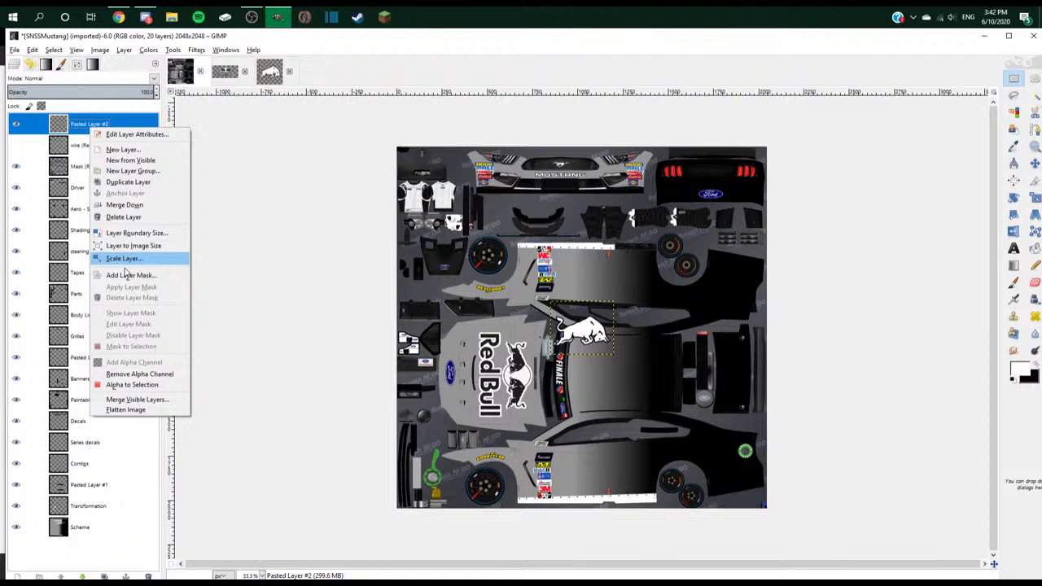
left_click(125, 259)
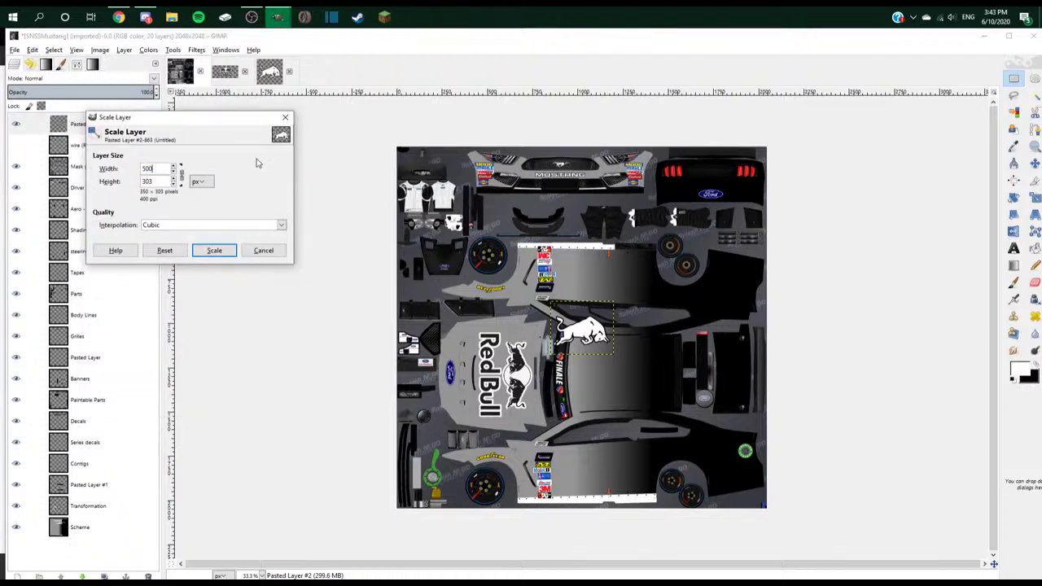
type("500")
left_click(214, 250)
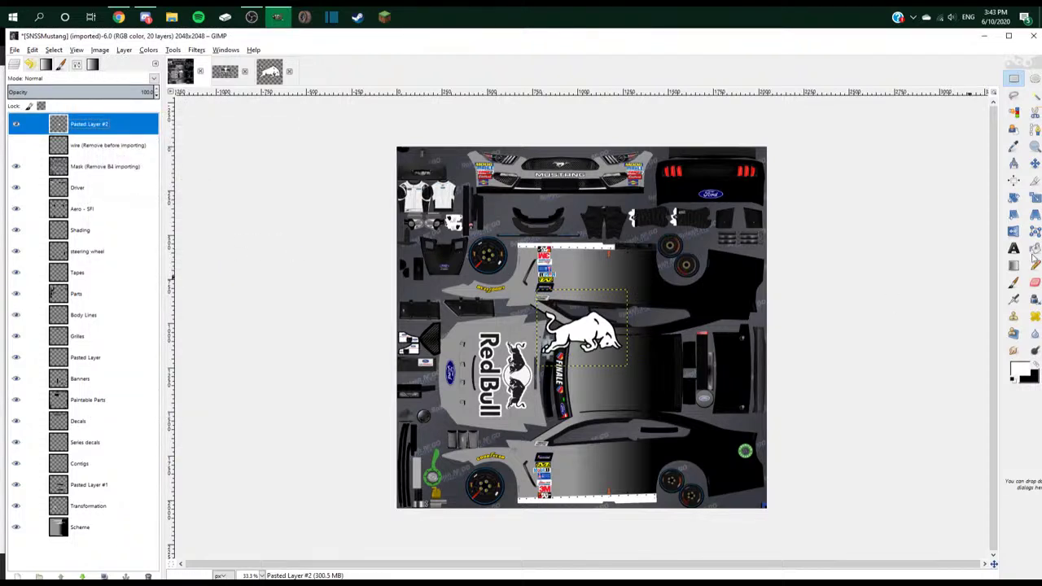
- Move the white bull onto the lower-right rear quarter
left_click(1014, 232)
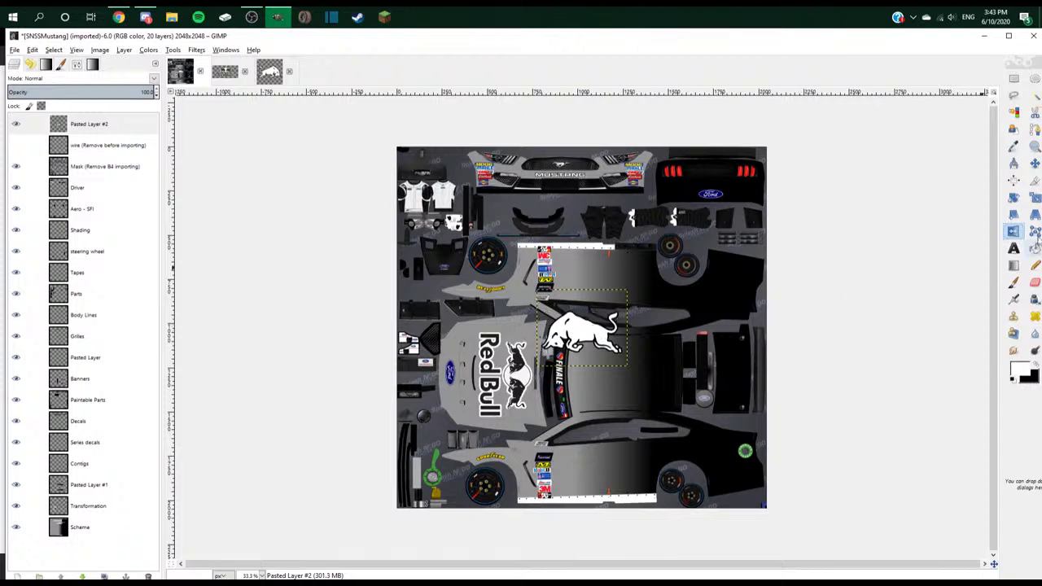
left_click_drag(575, 340, 700, 488)
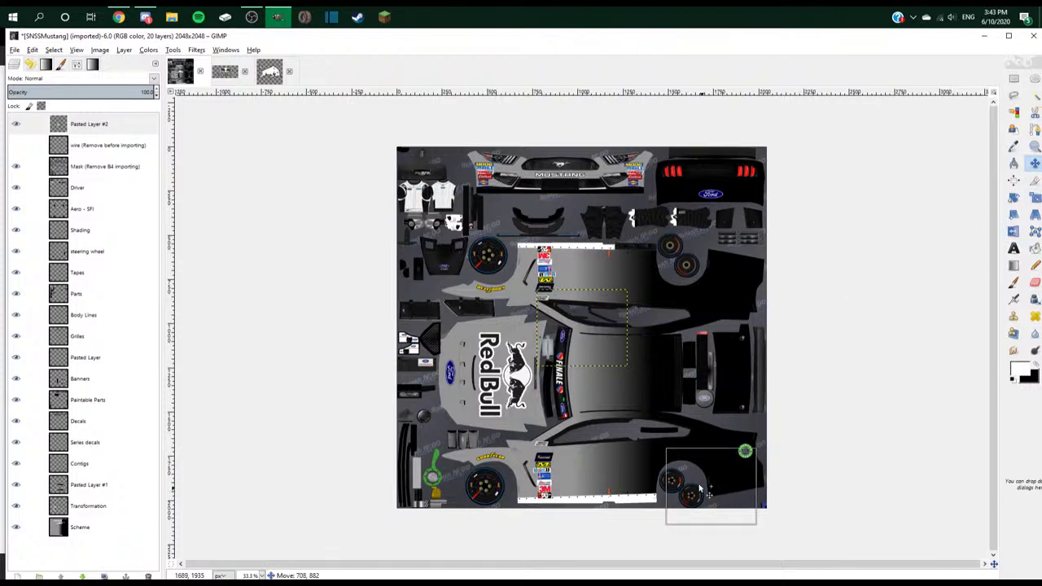
left_click(472, 42)
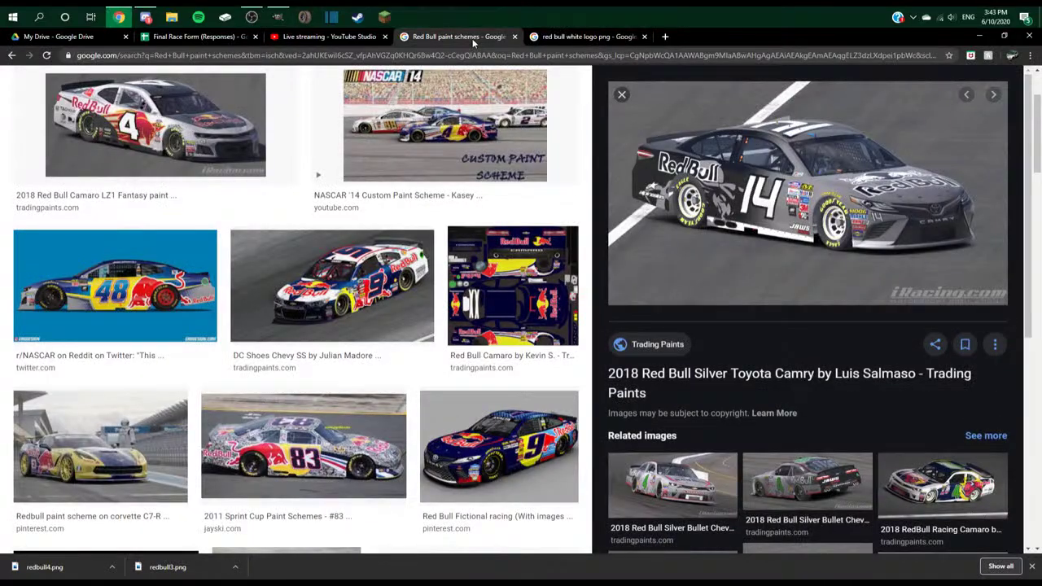
left_click(278, 16)
left_click_drag(694, 481, 687, 464)
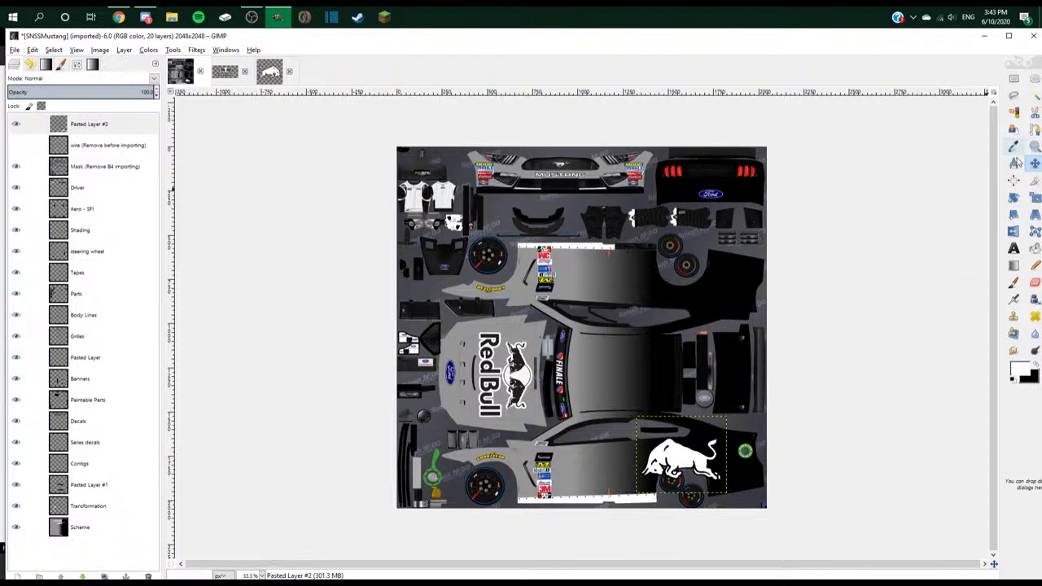
- Set the Move tool to move the active layer, then rescale the bull to 700 px wide
double_click(1035, 164)
left_click(48, 119)
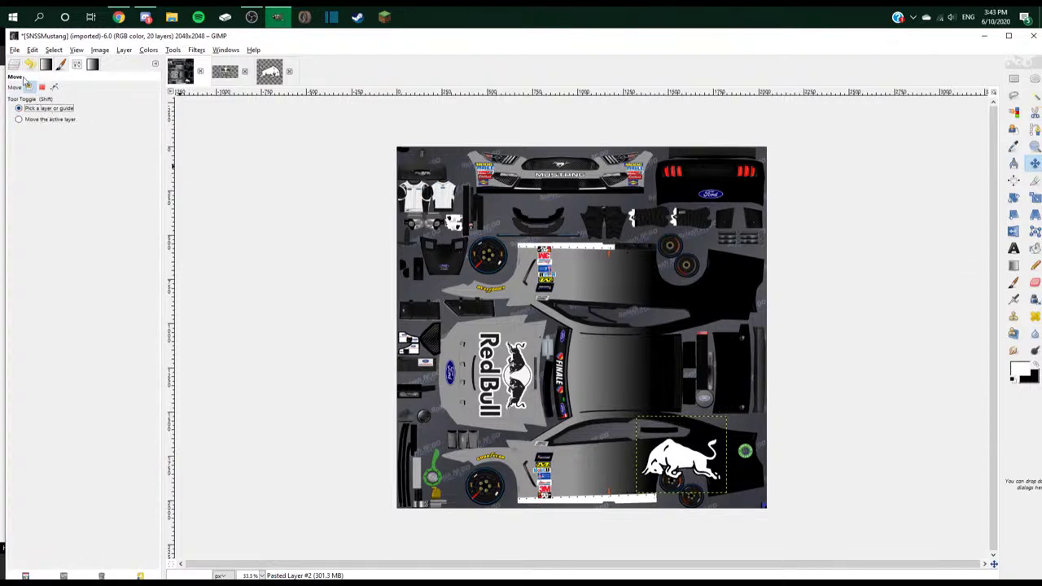
left_click(20, 69)
right_click(86, 129)
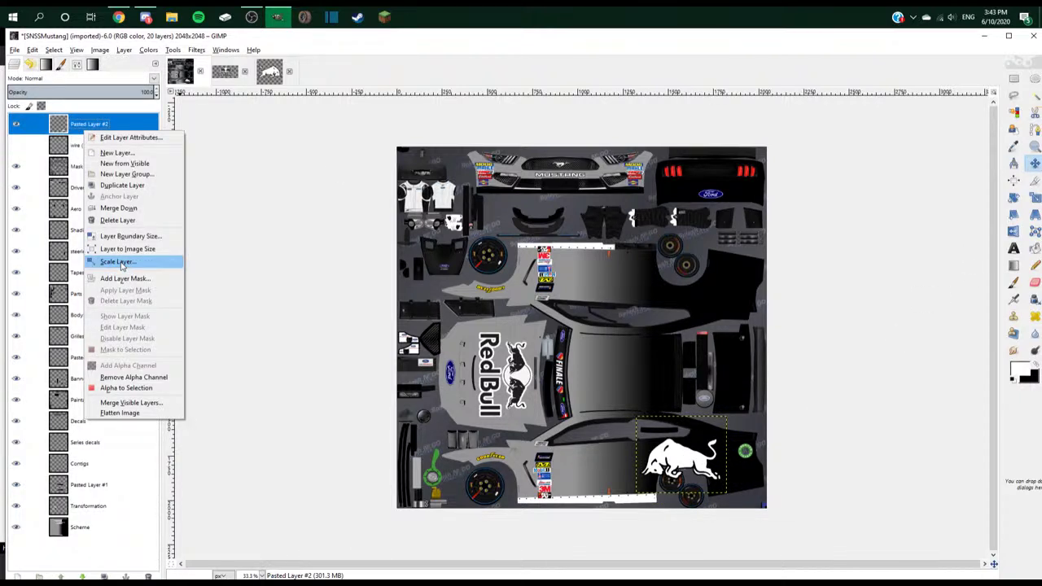
left_click(118, 262)
type("700")
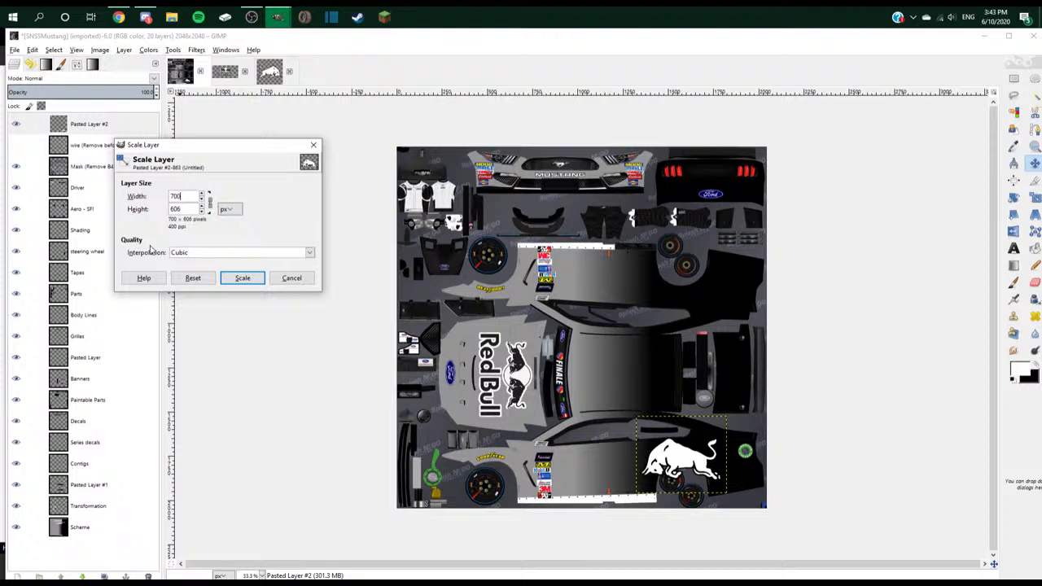
left_click(242, 277)
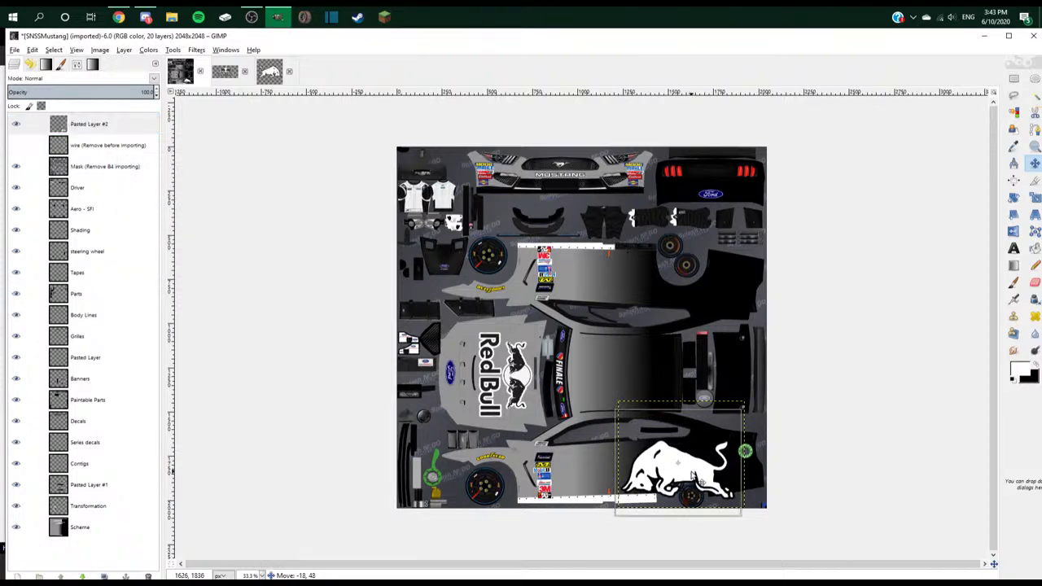
- Move Pasted Layer #2 down the stack to sit just above Scheme
left_click_drag(59, 127, 106, 518)
scroll(583, 487, "up", 2)
left_click_drag(719, 443, 709, 440)
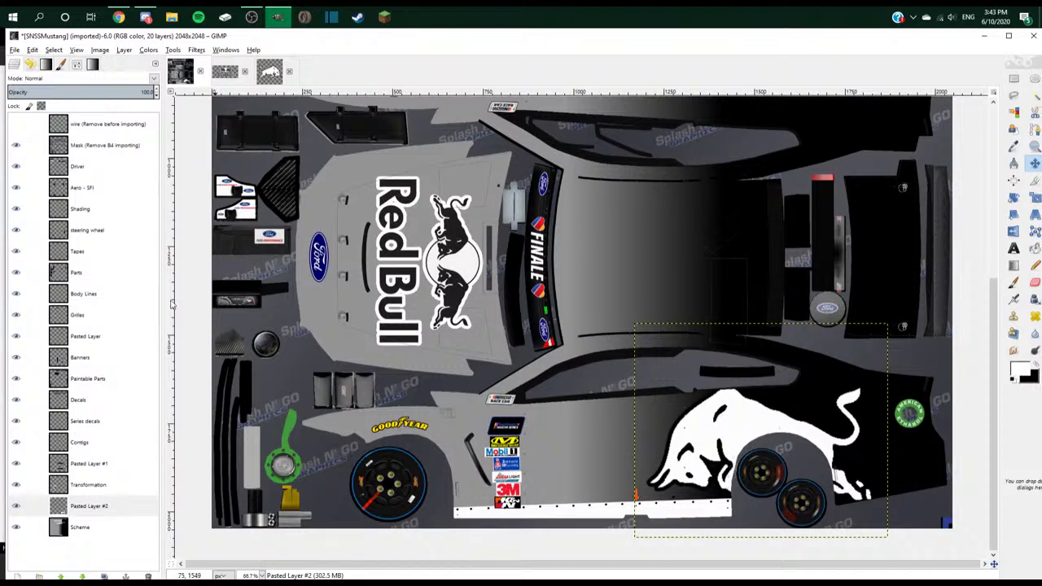
- Outline the Red Bull lettering on the Transformation layer's hood logo with Free Select and copy it
left_click(67, 527)
scroll(551, 411, "down", 1)
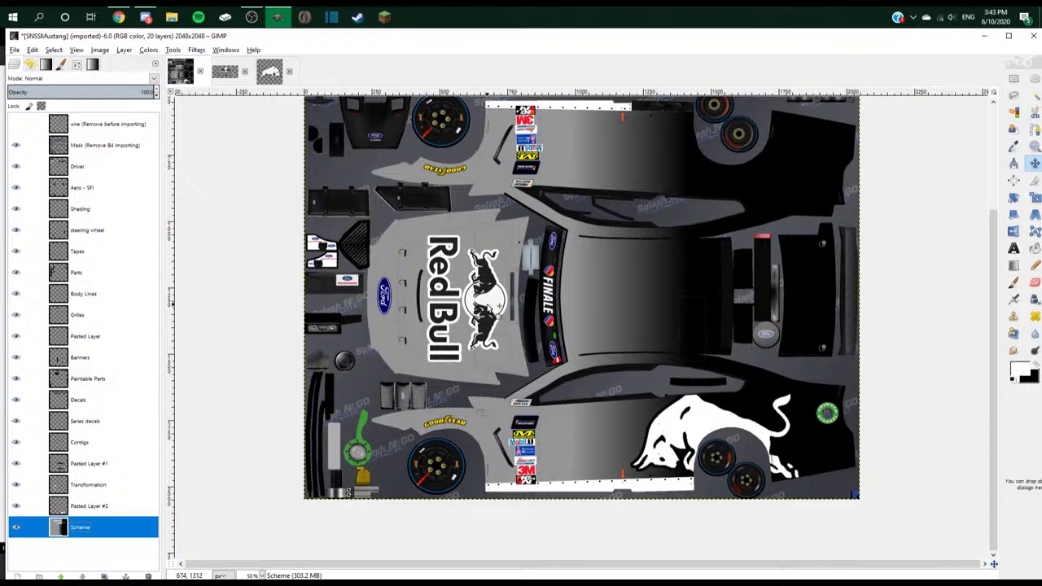
left_click(66, 484)
key("r")
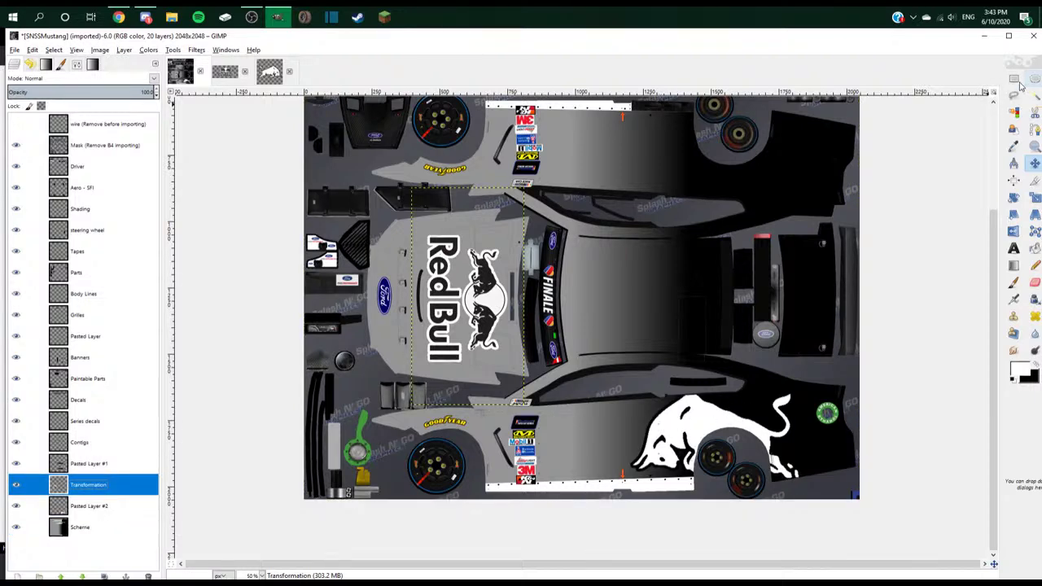
scroll(454, 235, "up", 3)
key("f")
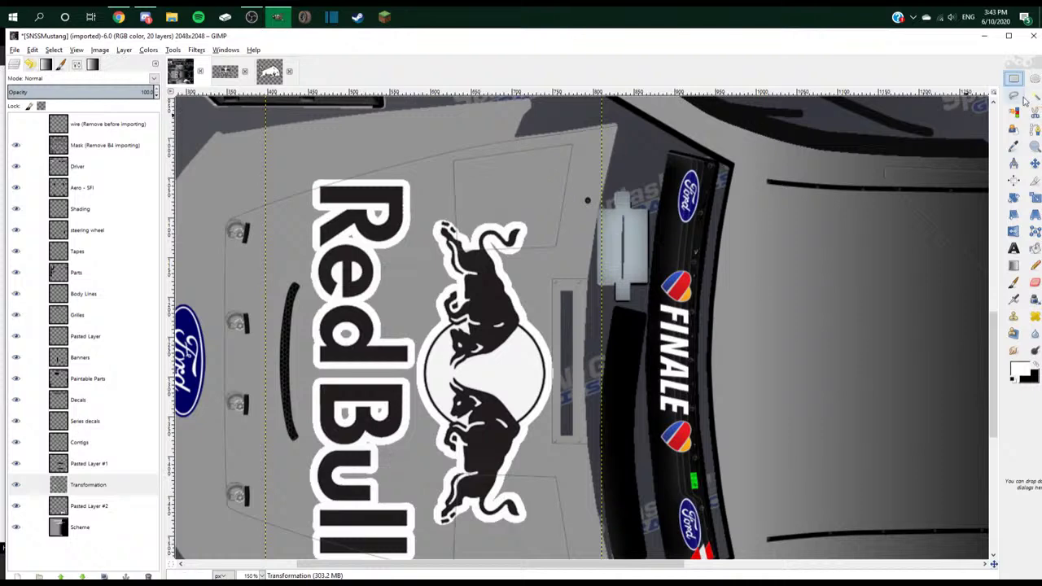
left_click(421, 161)
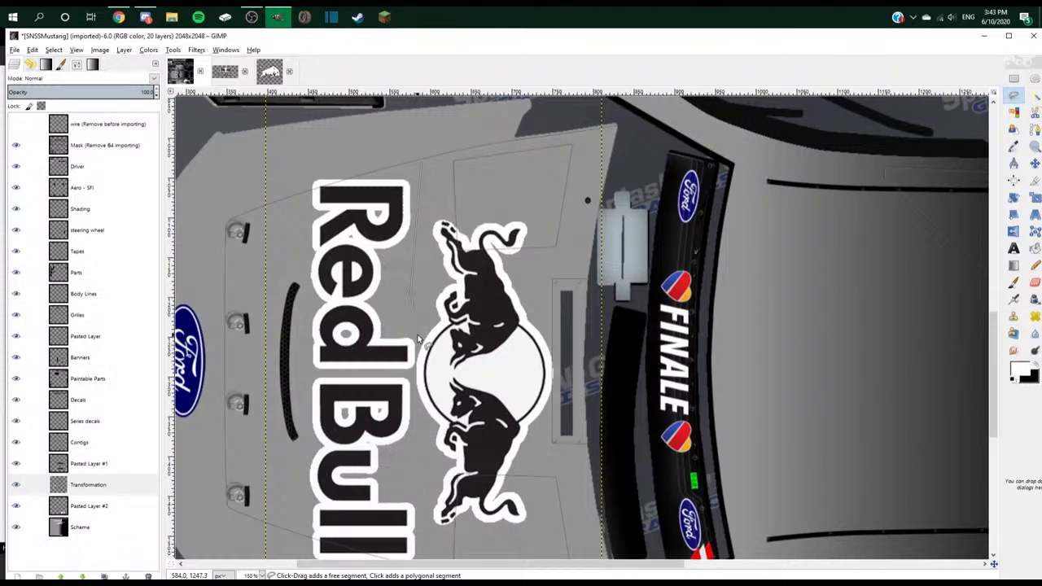
scroll(416, 358, "up", 4)
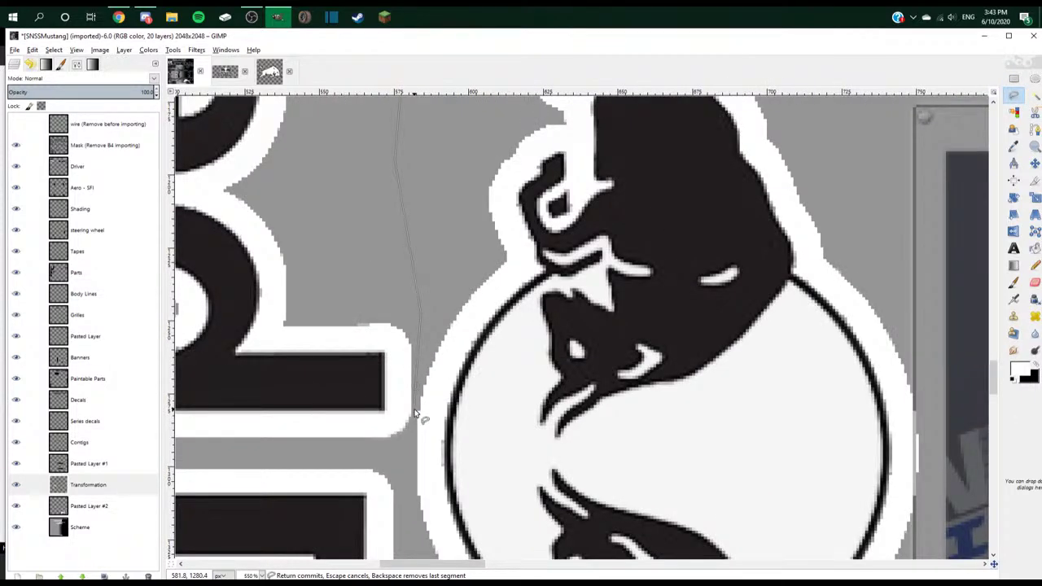
scroll(414, 414, "down", 4)
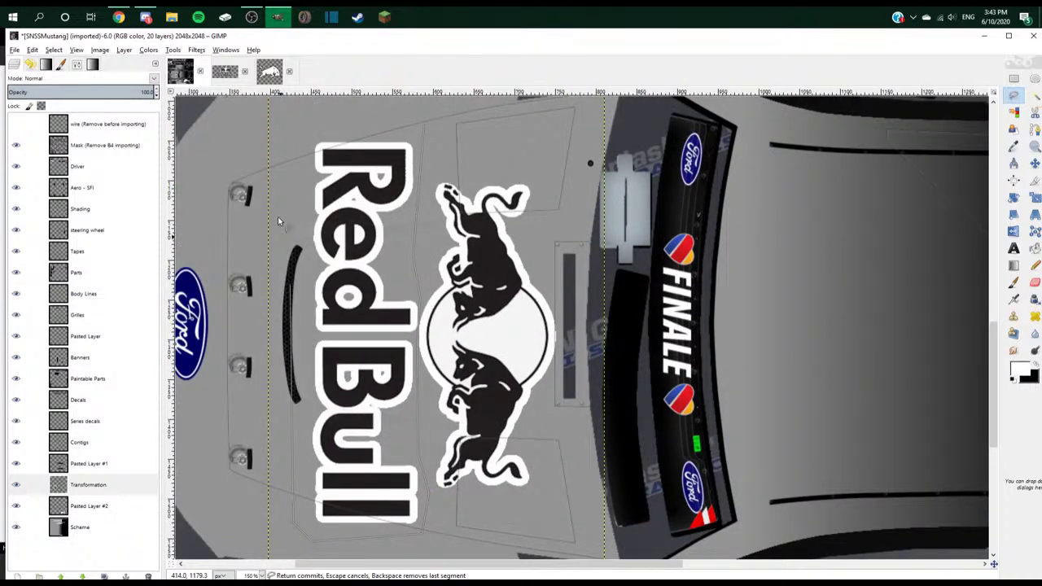
left_click(422, 125)
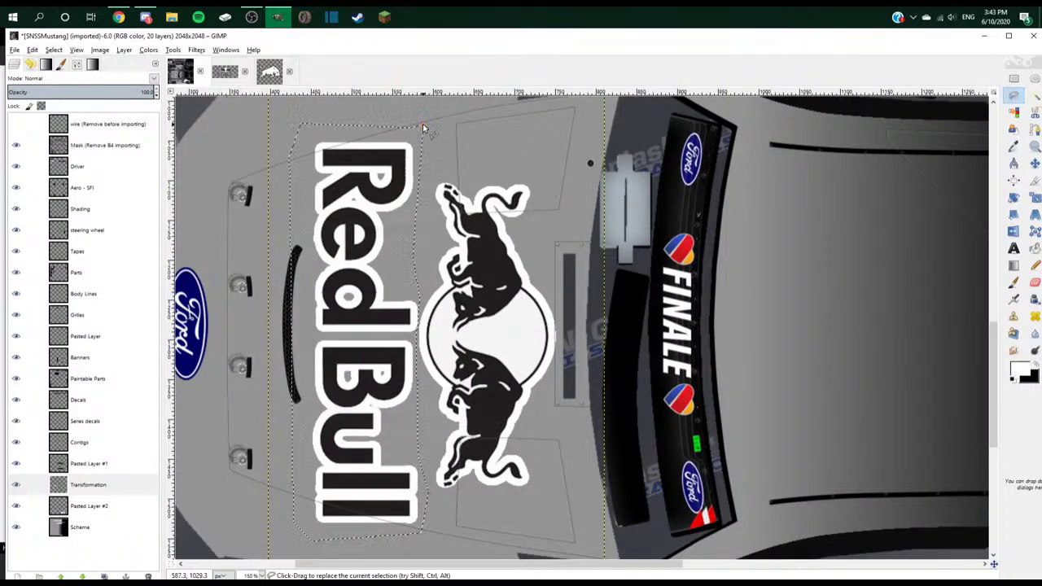
key("Return")
key("ctrl+c")
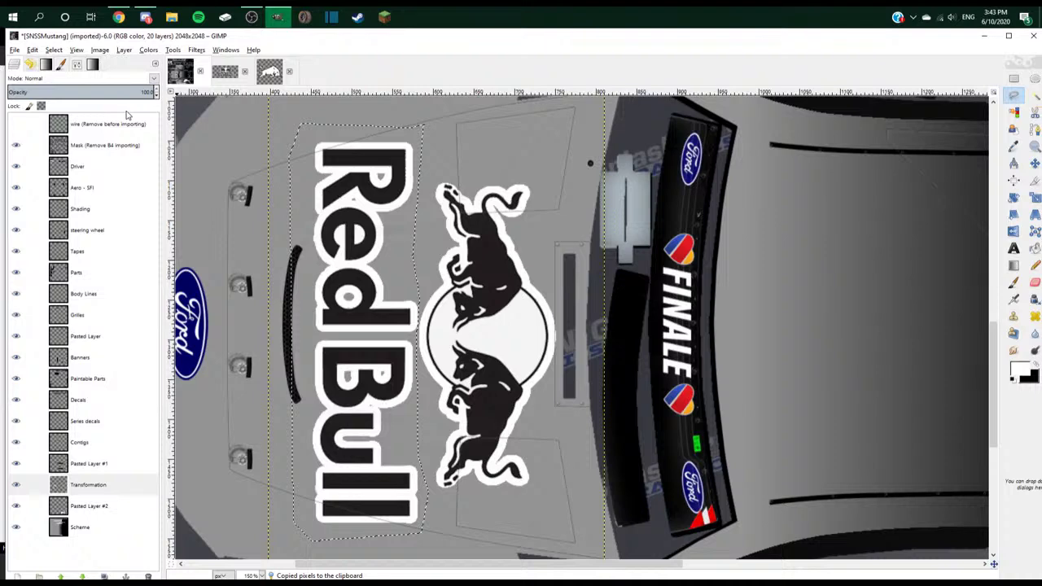
- Paste the lettering as a new layer, move it to the lower rear quarter, and rotate it -90°
key("ctrl+v")
key("m")
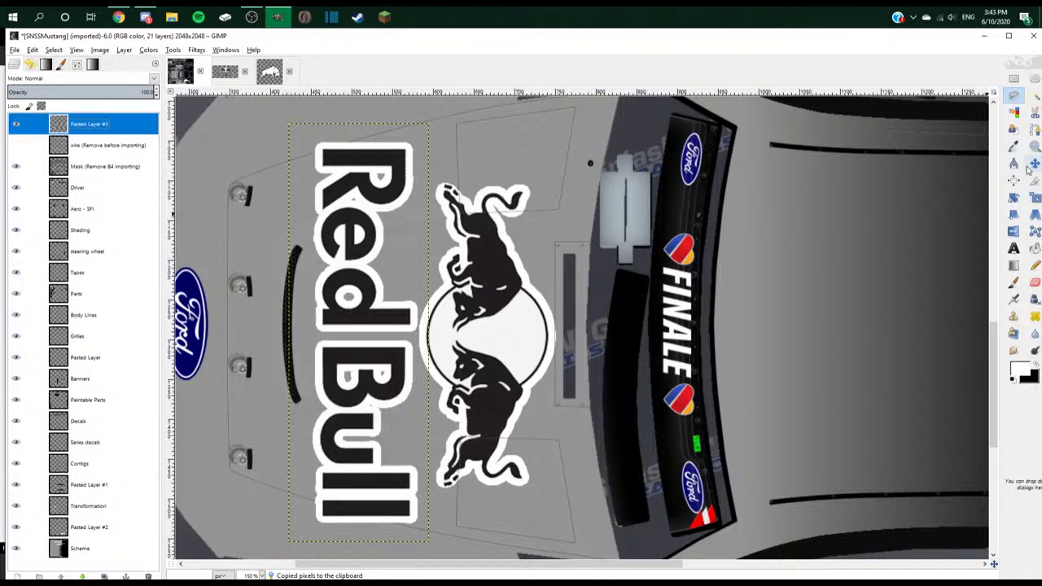
key("shift+ctrl+n")
left_click_drag(385, 510, 391, 505)
key("minus")
key("minus")
key("minus")
left_click_drag(444, 407, 727, 497)
left_click(1013, 197)
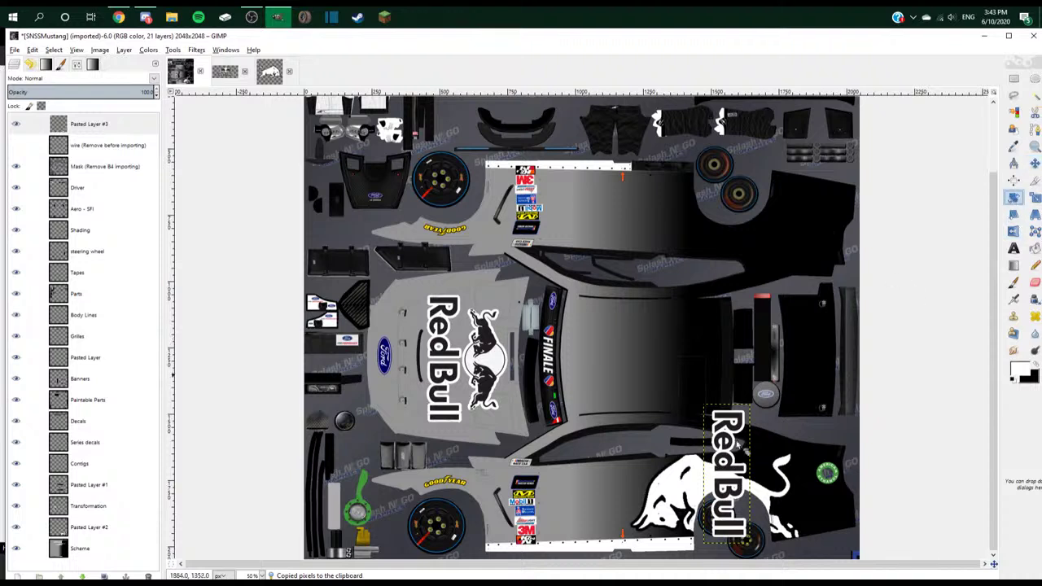
left_click(729, 468)
type("-9")
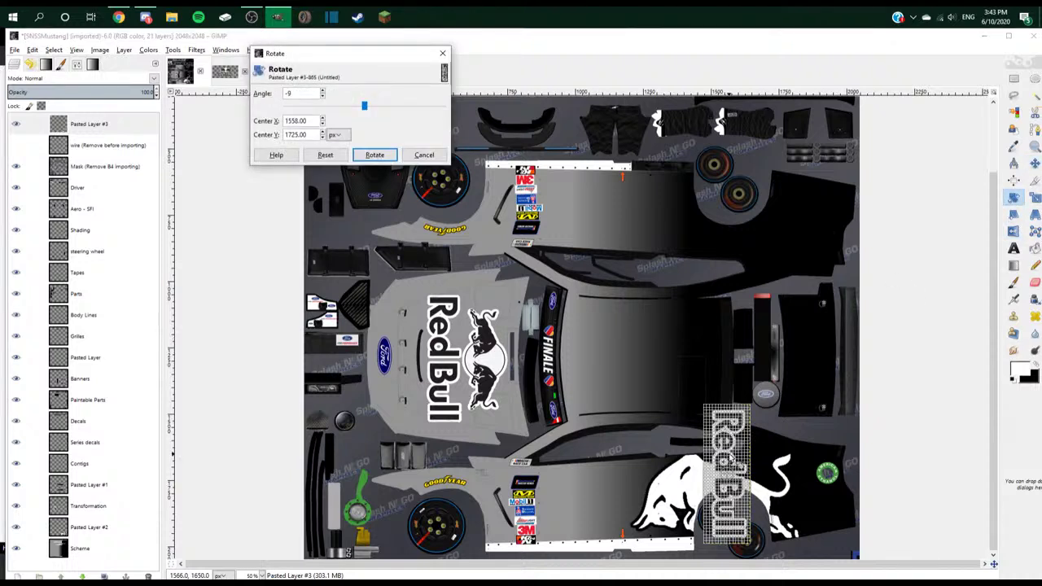
type("0")
key("Return")
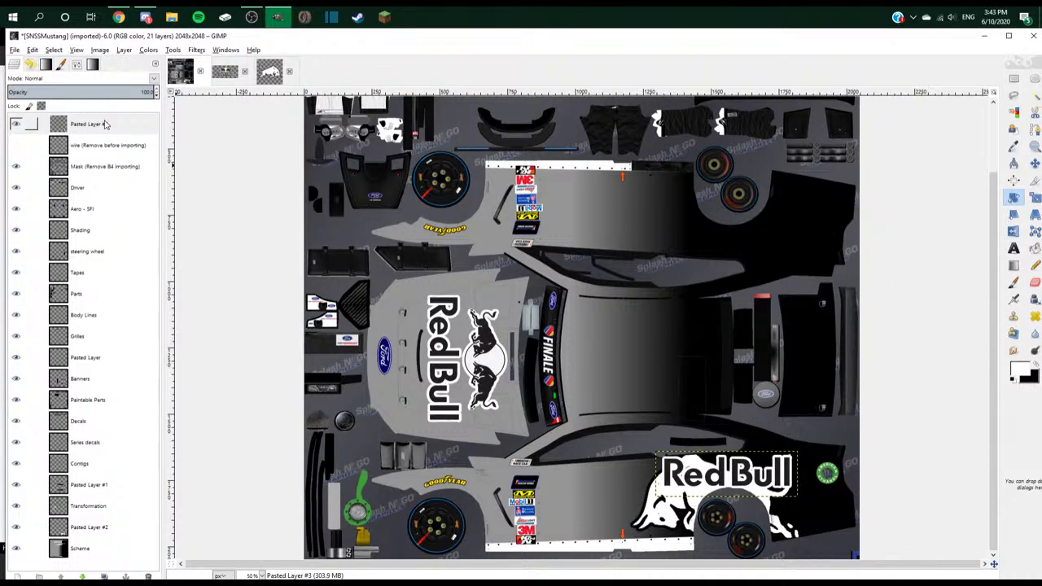
- Scale the pasted lettering layer to 400 pixels wide
right_click(104, 123)
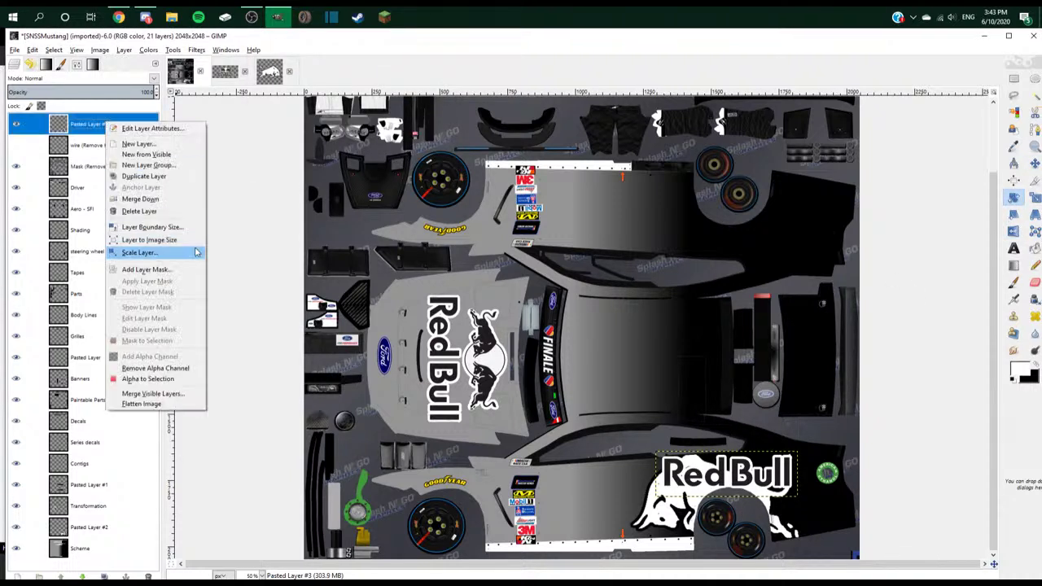
left_click(140, 252)
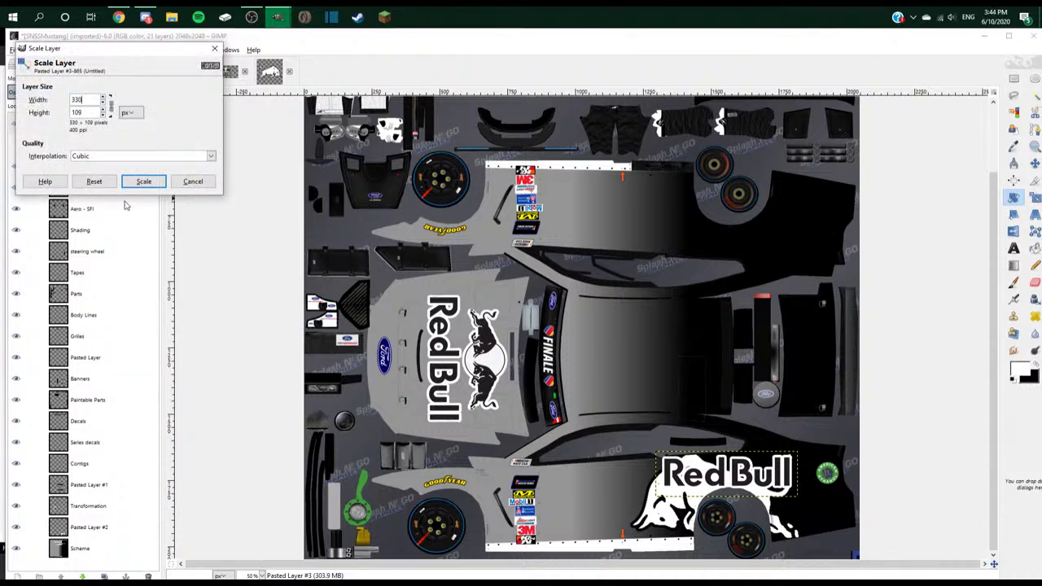
left_click(143, 181)
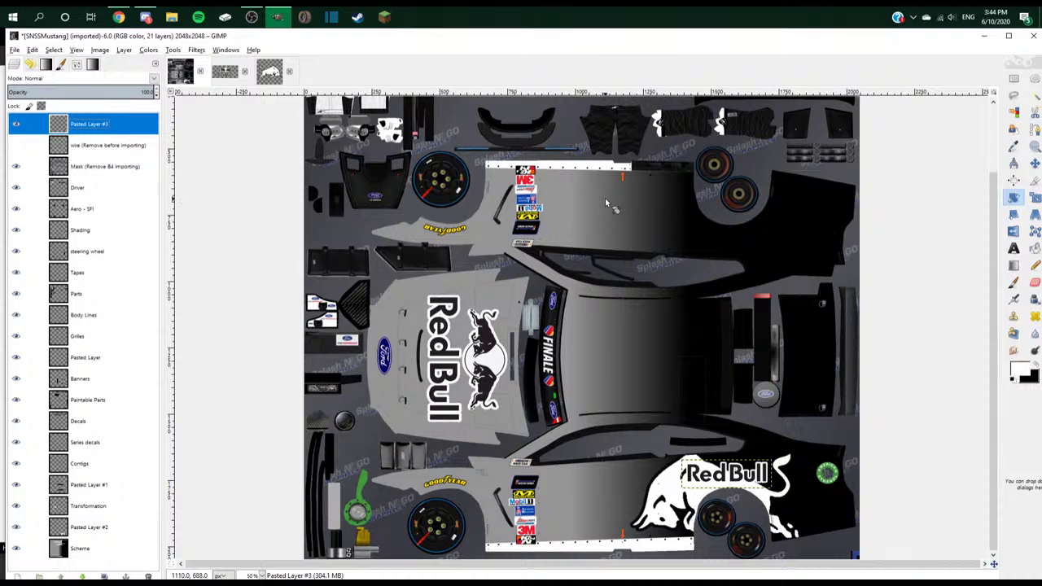
right_click(120, 126)
left_click(179, 265)
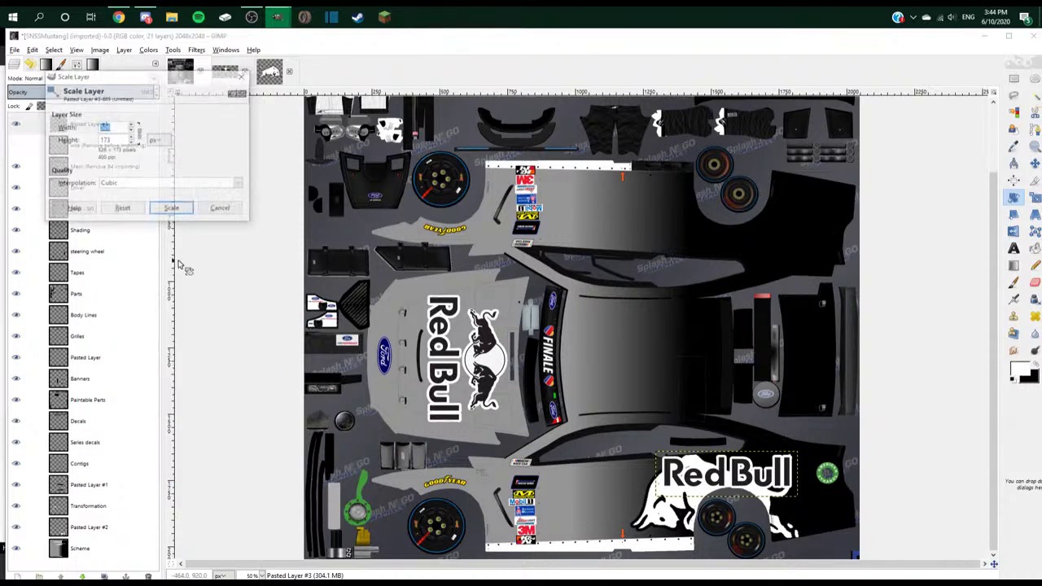
type("400")
left_click(172, 208)
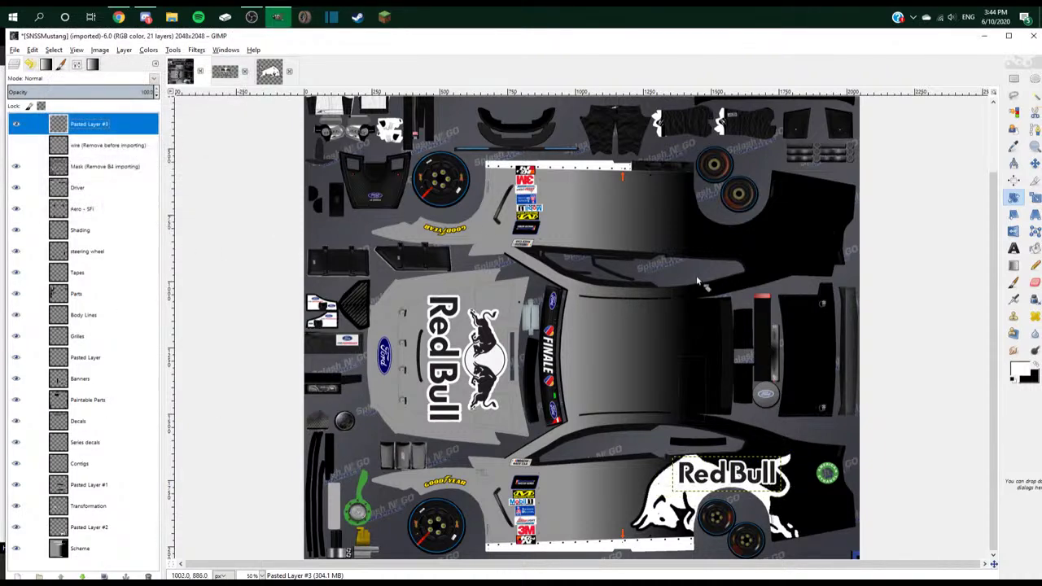
- Nudge the lettering onto the bull's back and move its layer below Pasted Layer #1
scroll(756, 474, "up", 3)
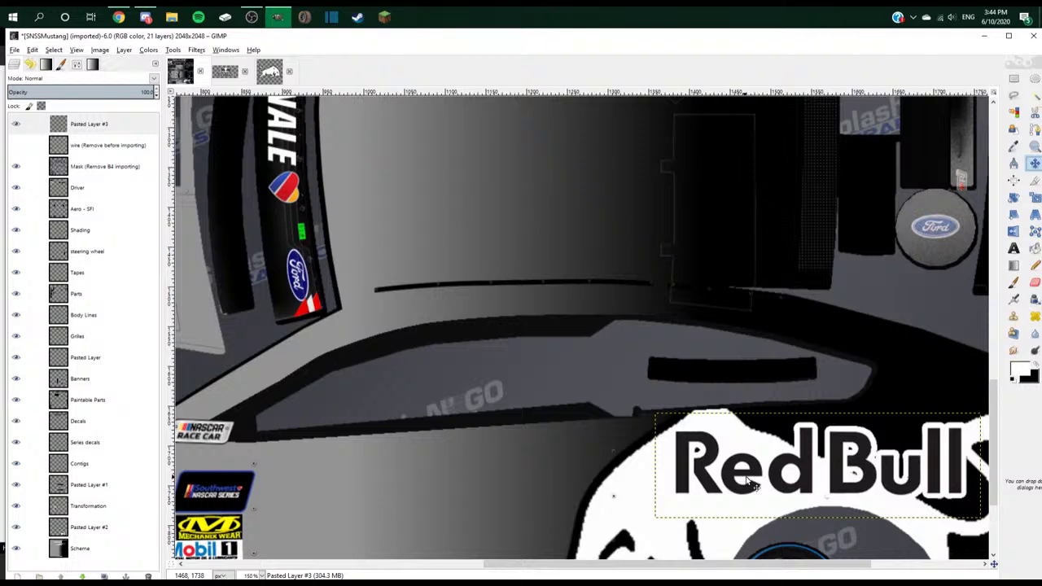
scroll(753, 483, "down", 3)
scroll(753, 484, "right", 5)
left_click_drag(737, 384, 765, 383)
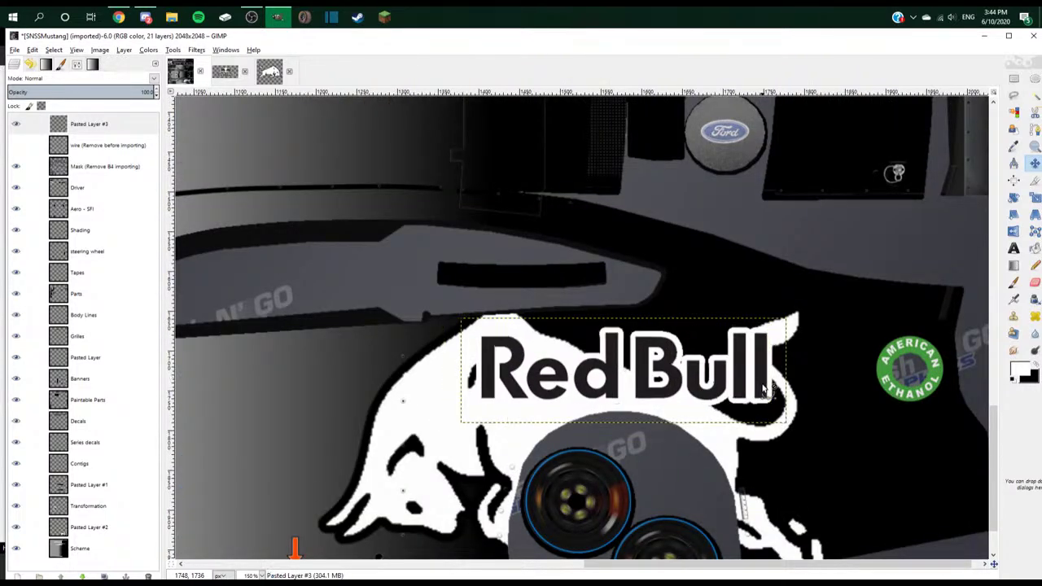
scroll(911, 403, "down", 2)
left_click(688, 422)
left_click(686, 424)
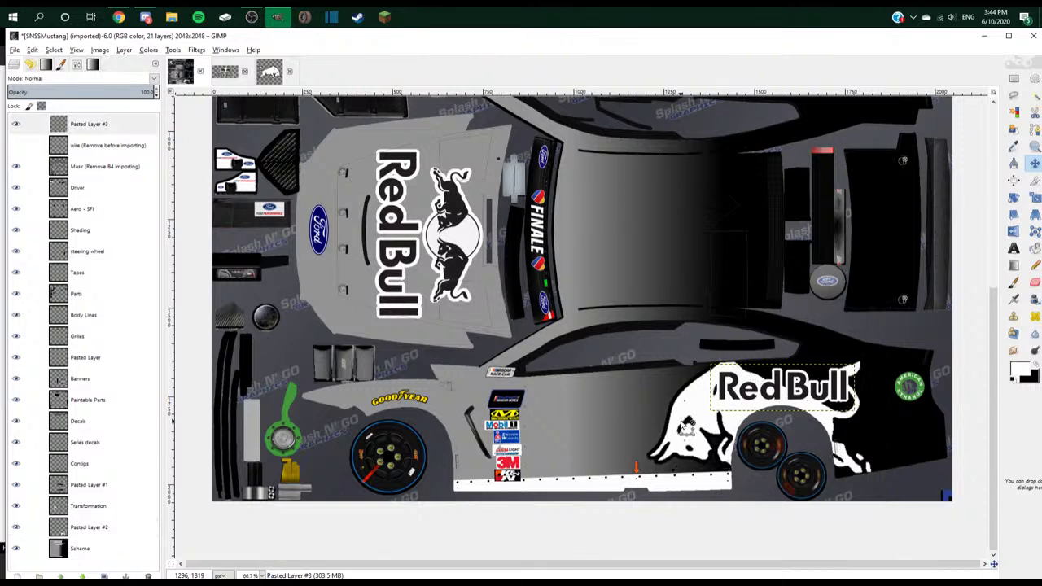
left_click_drag(108, 133, 108, 497)
- Duplicate the white bull layer, move the copy to the upper rear quarter, rotate and flip it
left_click(109, 529)
right_click(109, 529)
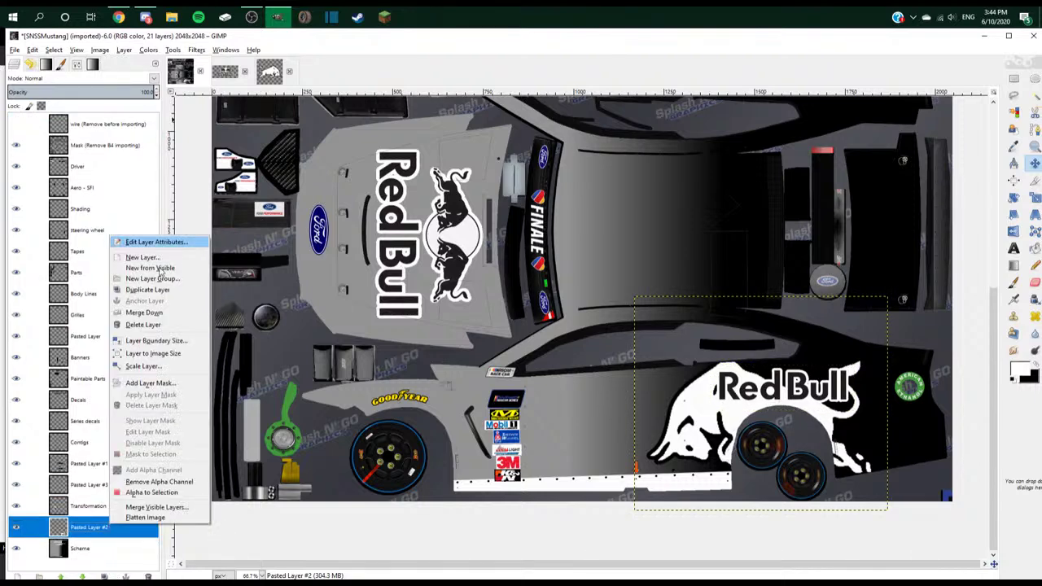
left_click(131, 338)
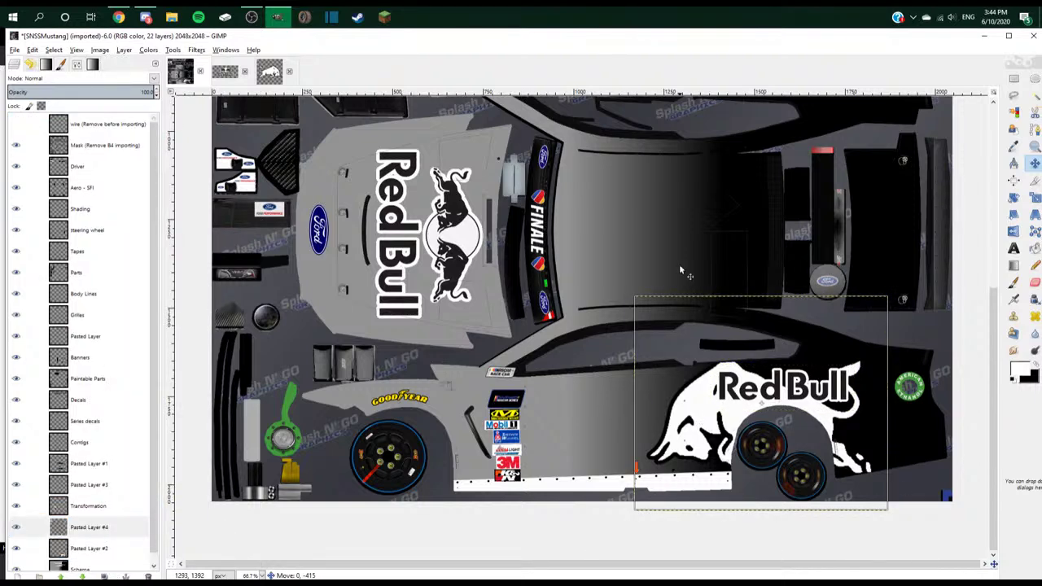
left_click_drag(681, 270, 680, 126)
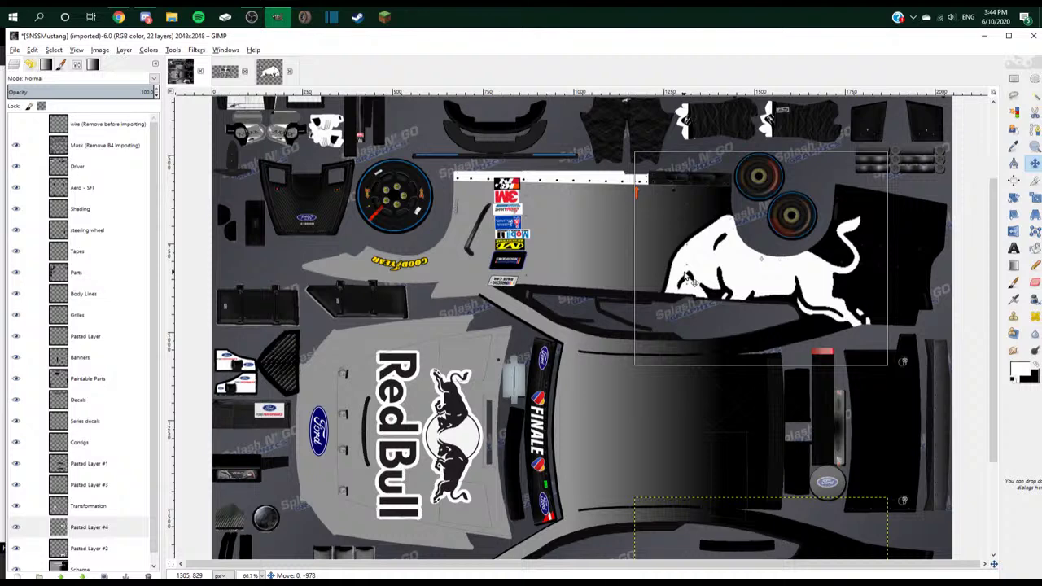
left_click(1015, 198)
left_click(363, 104)
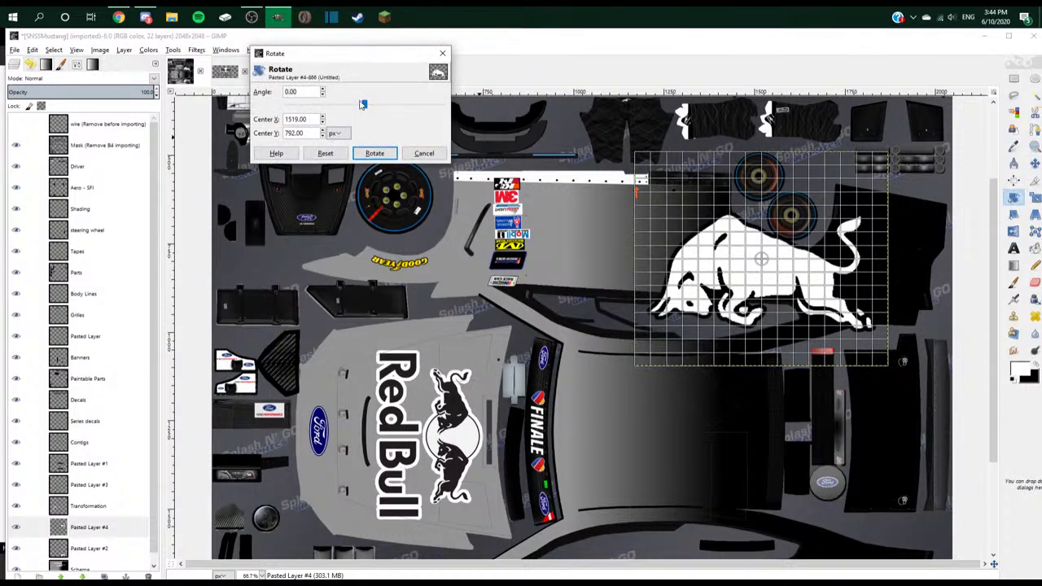
left_click(375, 153)
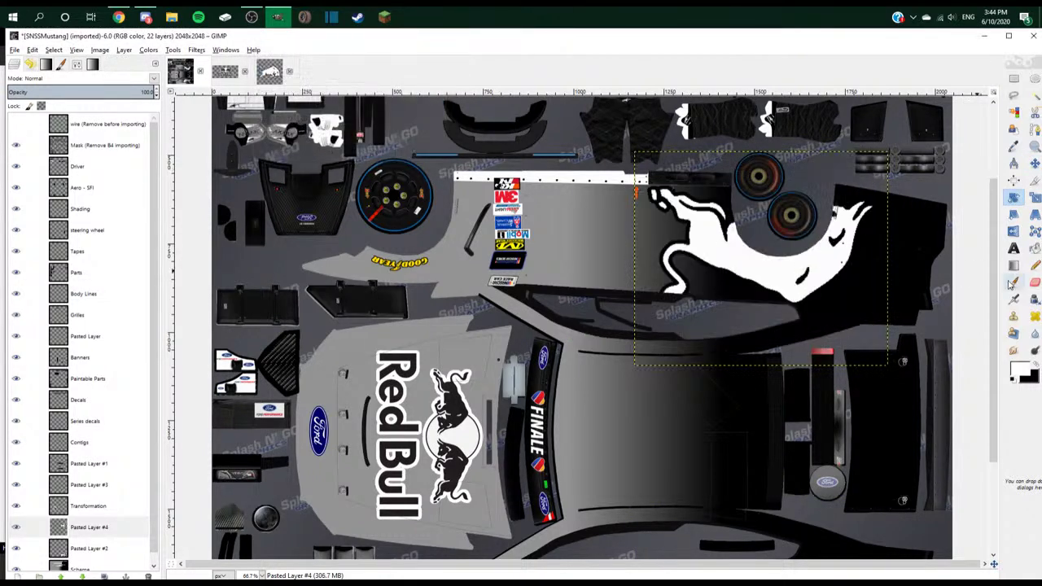
left_click(1013, 231)
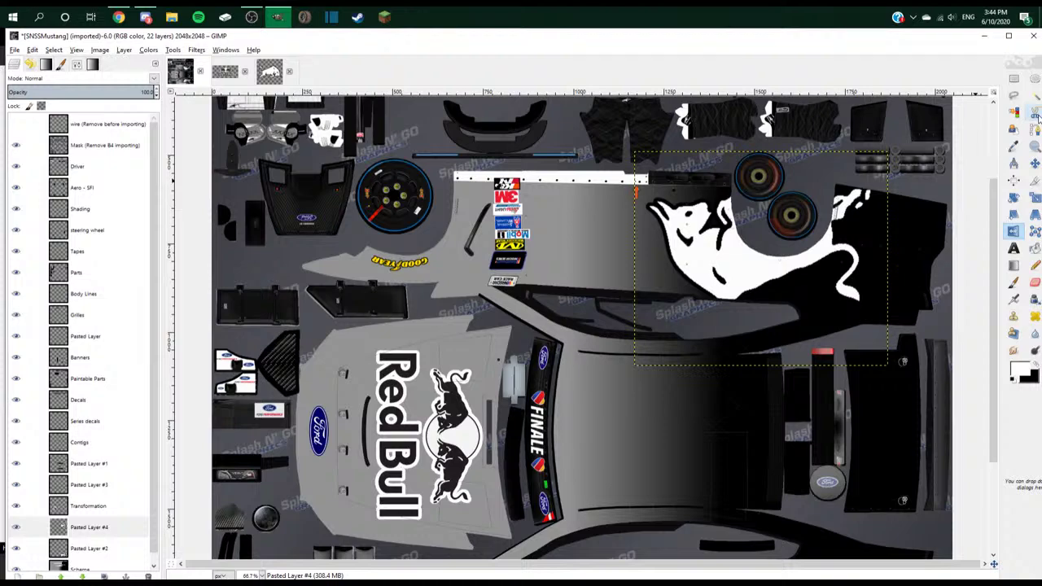
scroll(772, 306, "down", 5)
scroll(771, 305, "up", 7)
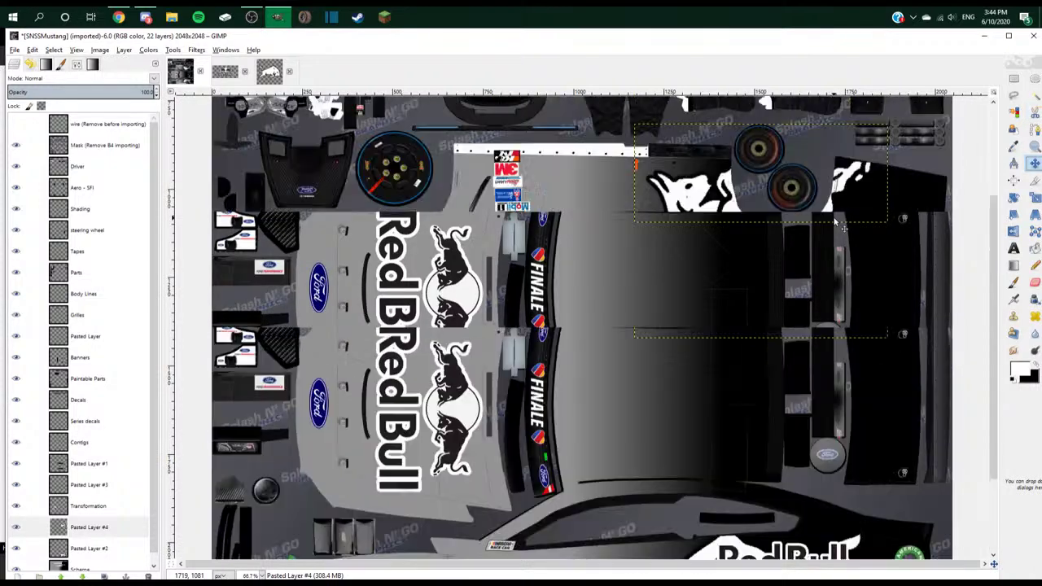
scroll(808, 301, "down", 5)
scroll(747, 247, "up", 2)
scroll(760, 238, "down", 3)
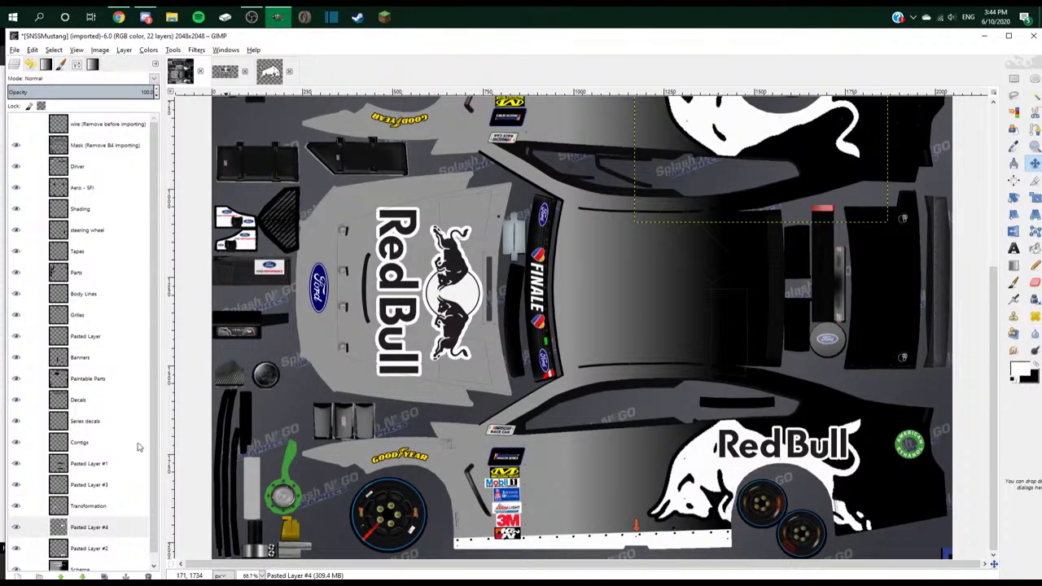
- Duplicate the Red Bull text layer, move the copy to the upper rear quarter, and rotate it 180°
right_click(114, 484)
left_click(151, 248)
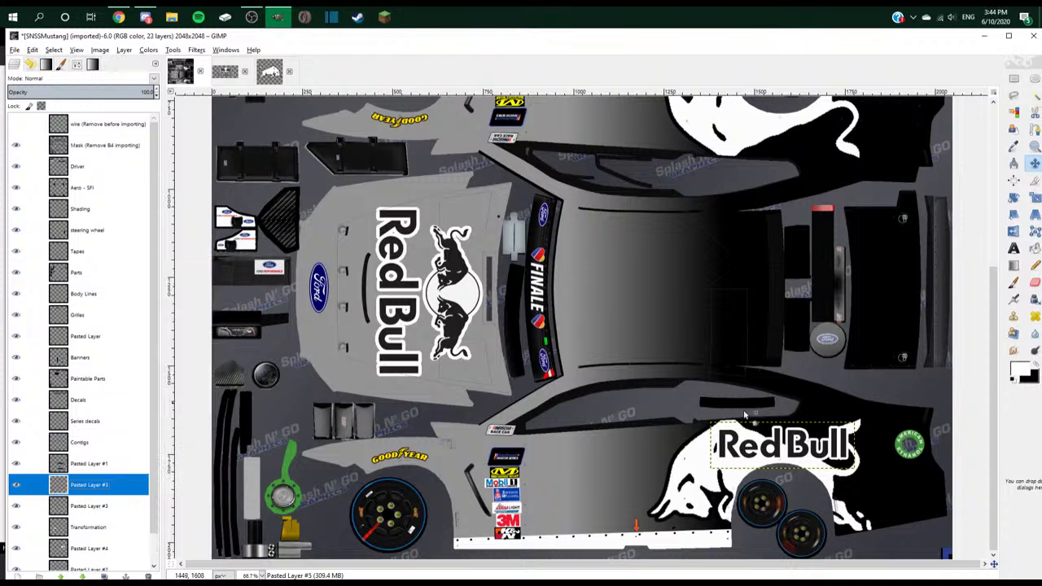
left_click_drag(780, 452, 750, 10)
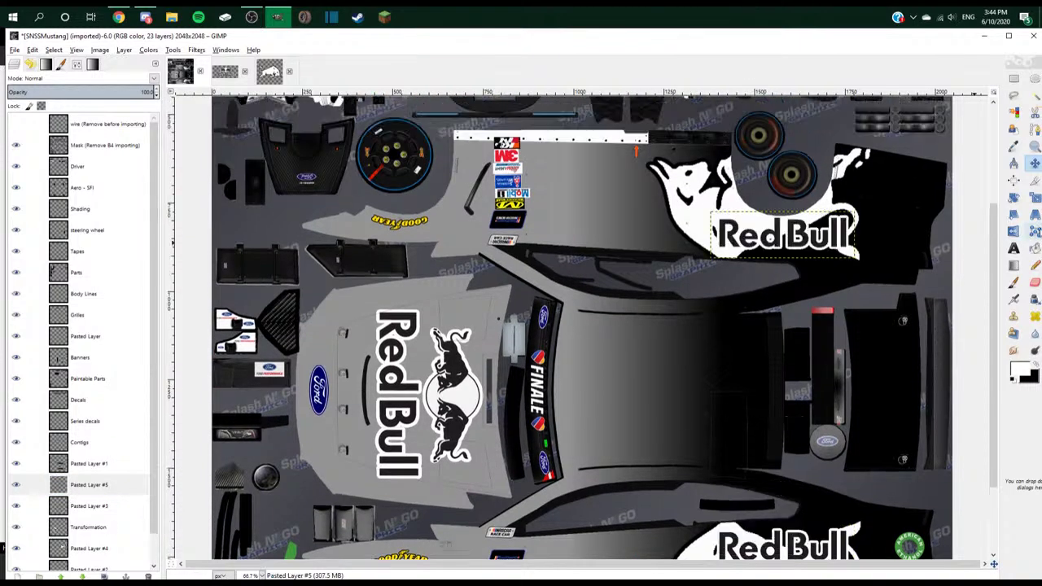
left_click(1013, 197)
left_click(796, 224)
left_click_drag(365, 104, 445, 104)
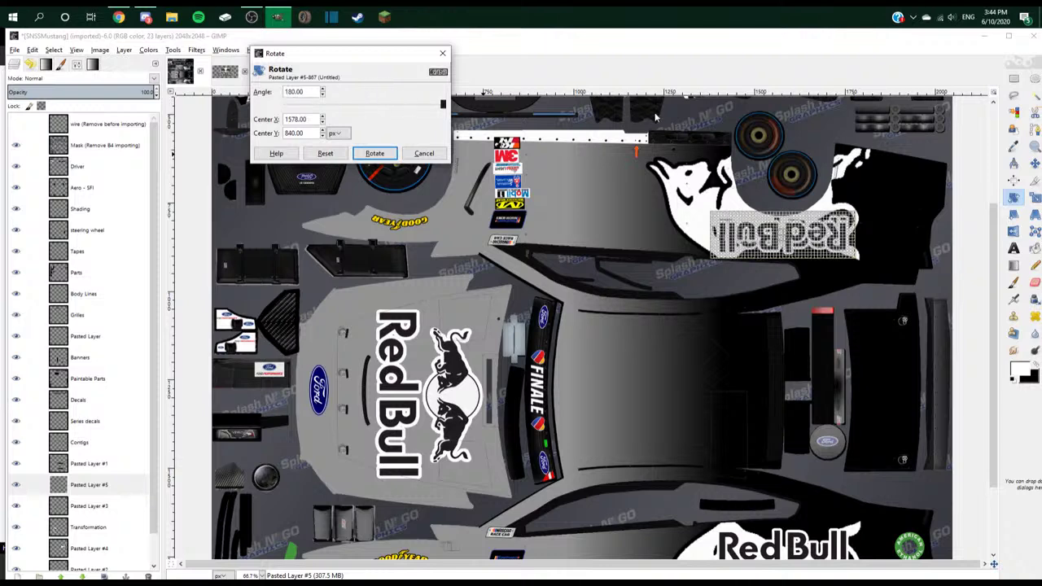
left_click(376, 155)
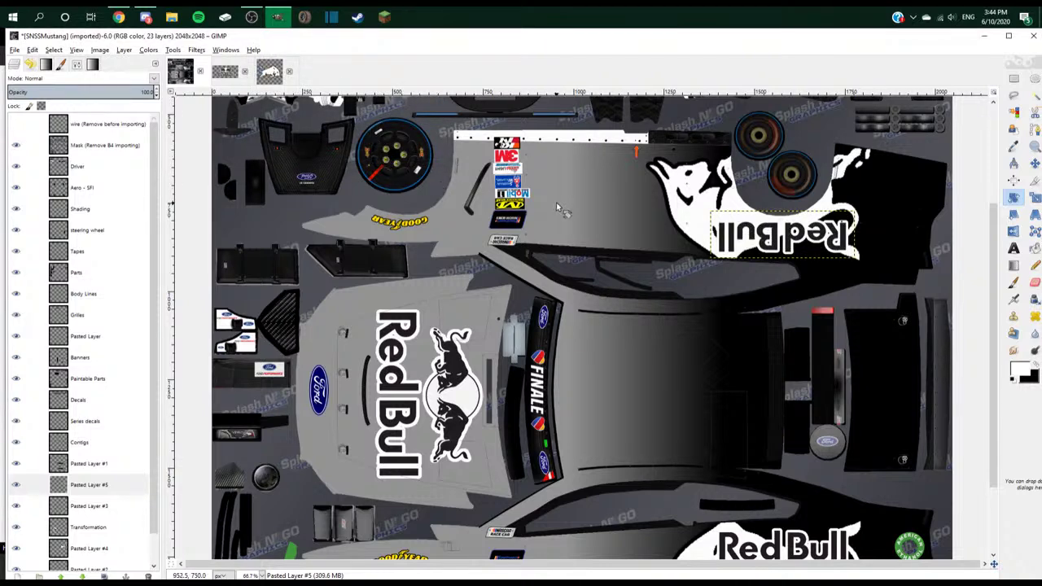
scroll(556, 205, "down", 5)
scroll(556, 205, "down", 5)
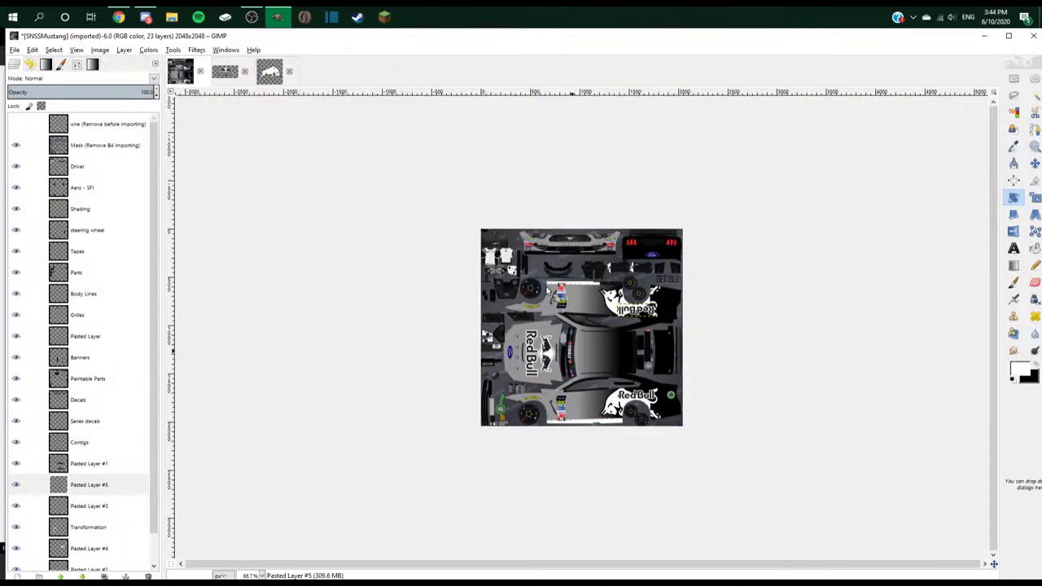
scroll(547, 290, "up", 2)
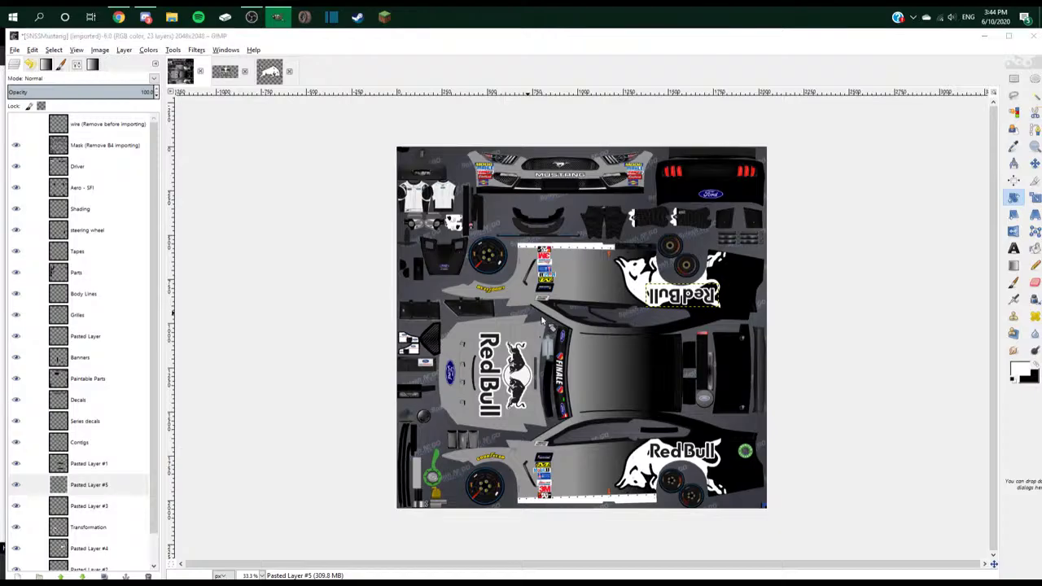
key("alt+Tab")
left_click(145, 16)
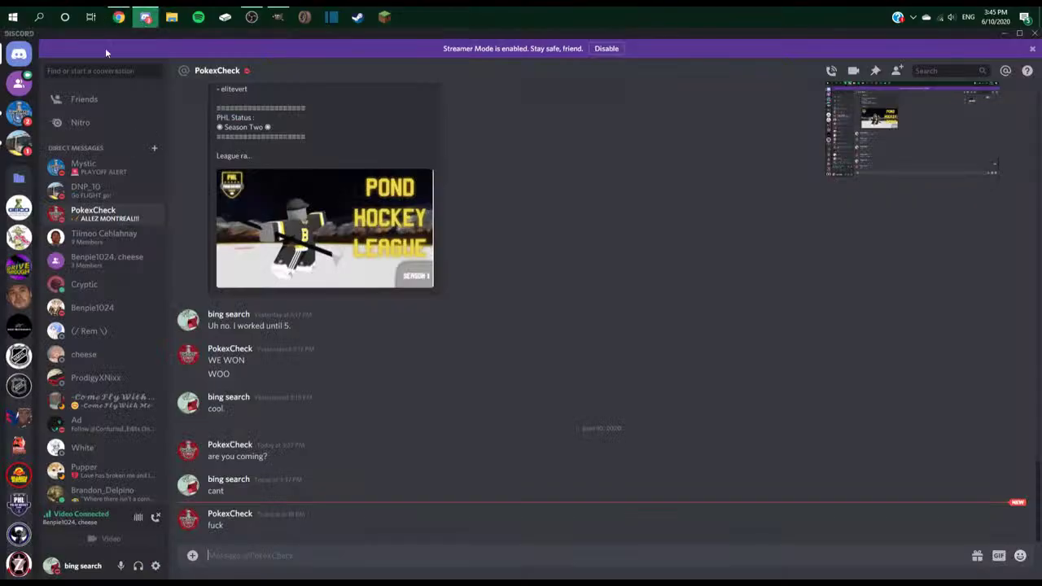
left_click(20, 114)
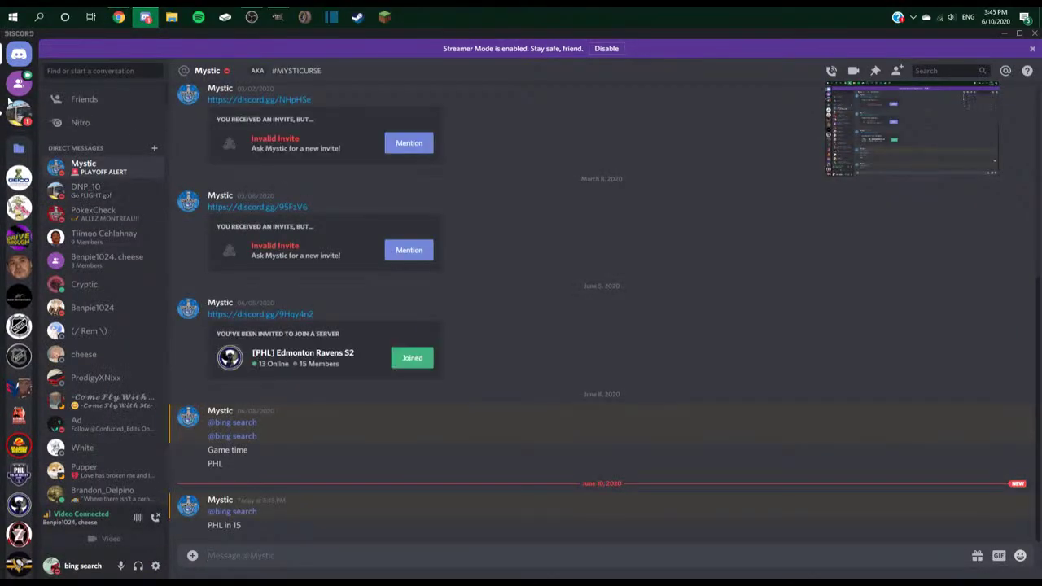
left_click(19, 114)
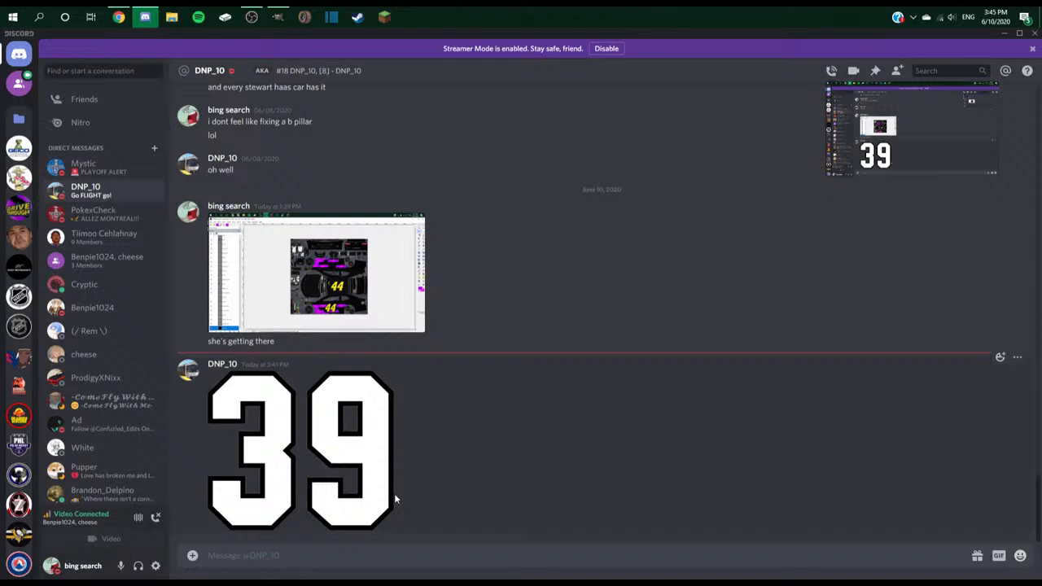
left_click(394, 493)
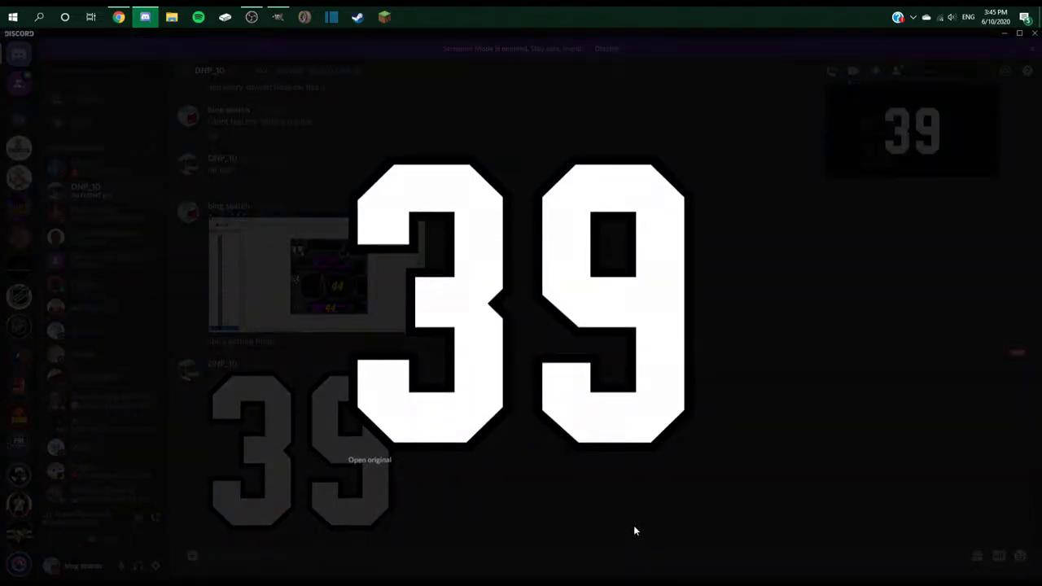
left_click(633, 525)
key("alt+Tab")
left_click(475, 310)
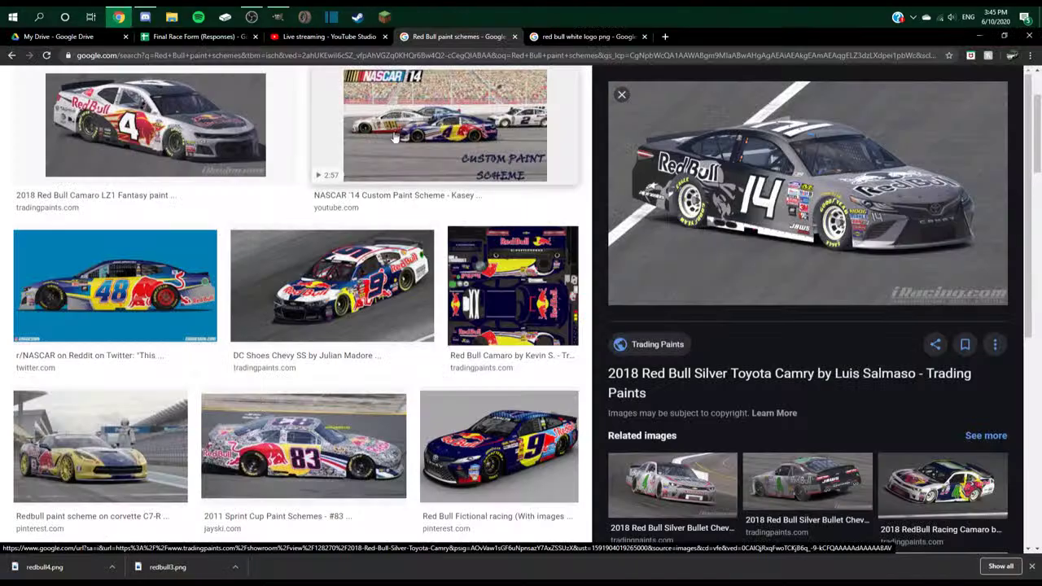
left_click(330, 36)
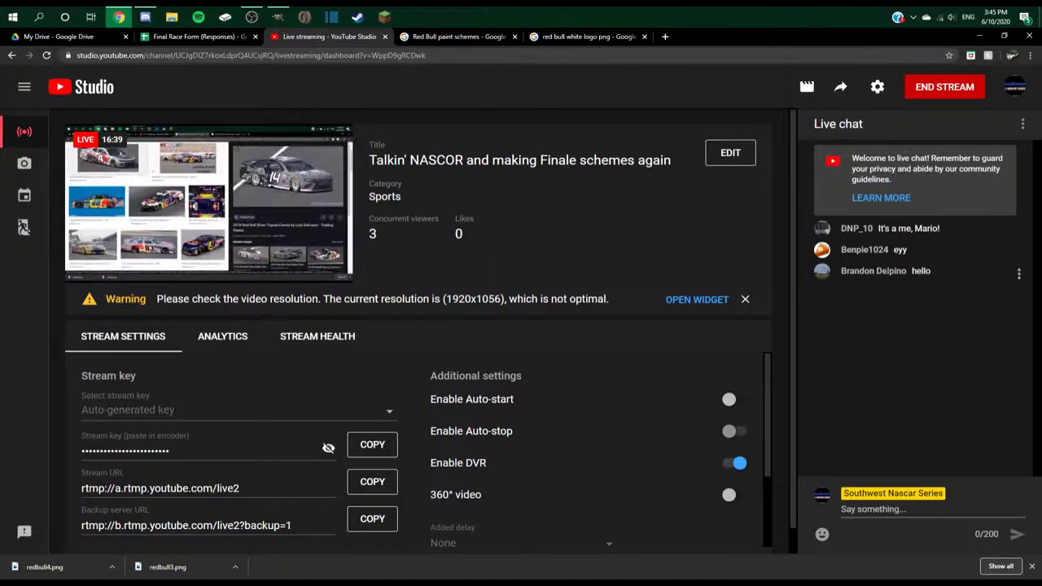
key("alt+Tab")
left_click(679, 355)
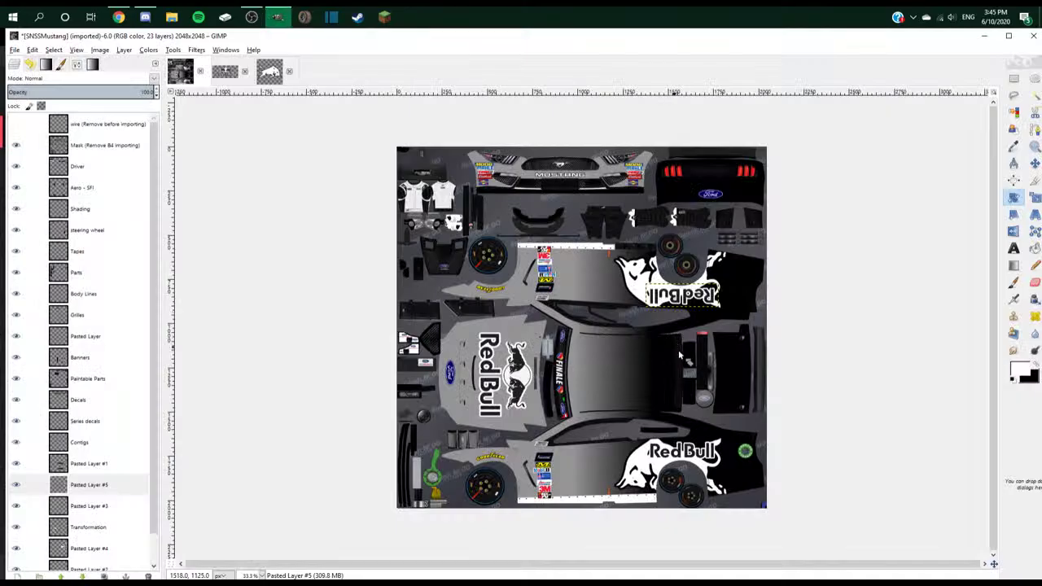
left_click(141, 19)
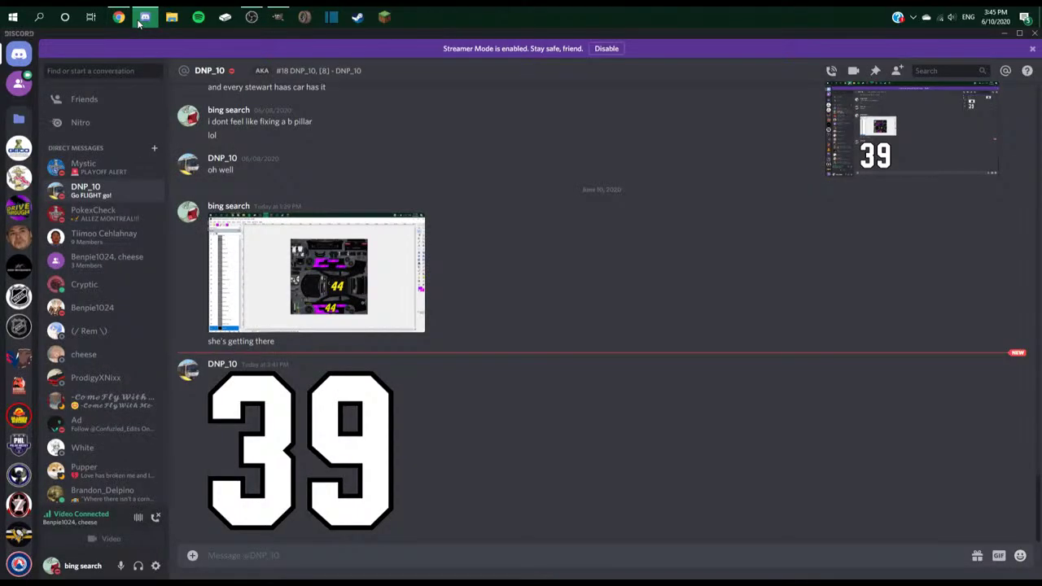
left_click(81, 514)
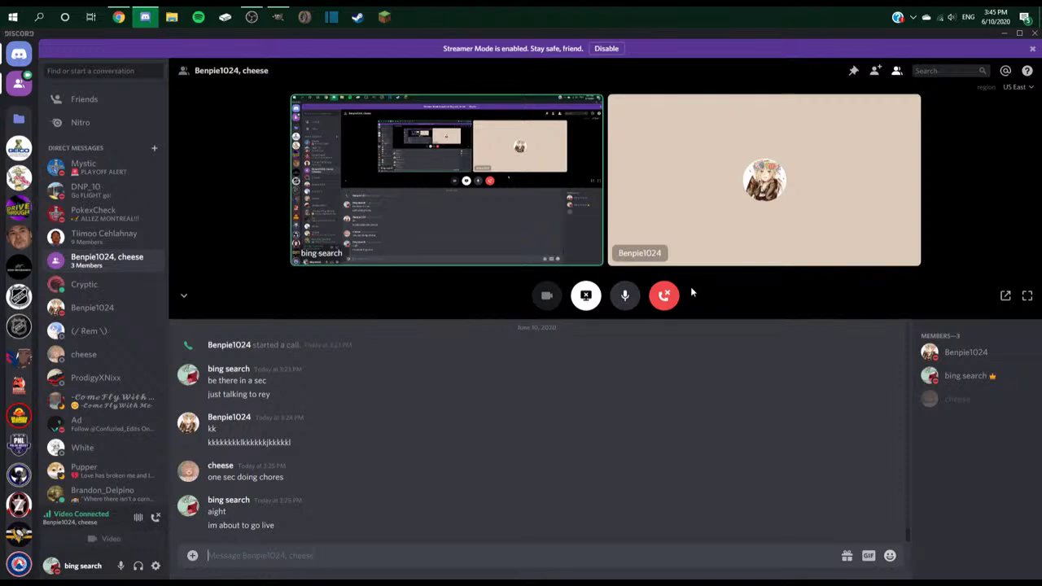
key("alt+Tab")
key("m")
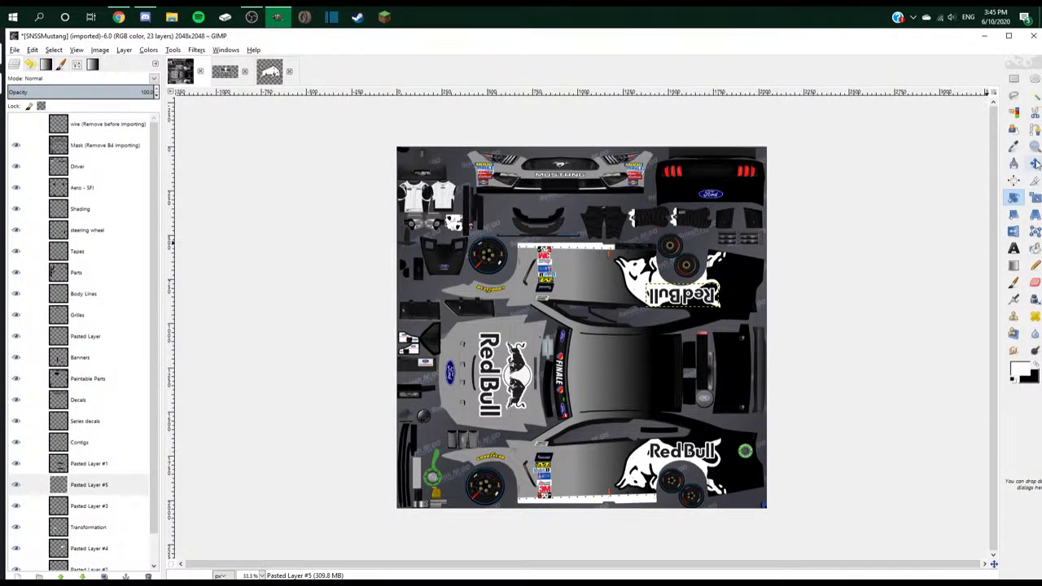
scroll(57, 553, "down", 1)
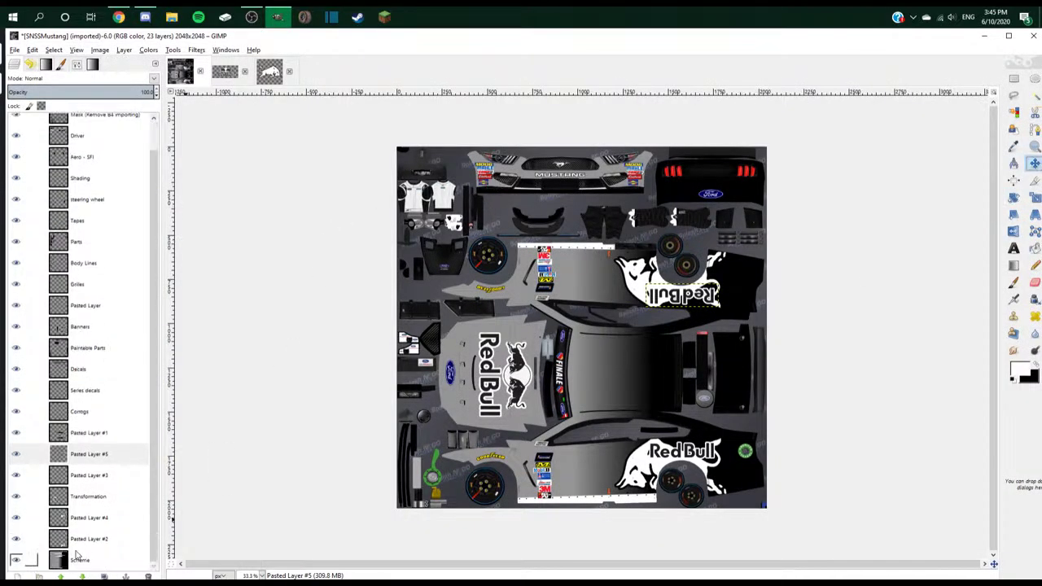
left_click(86, 560)
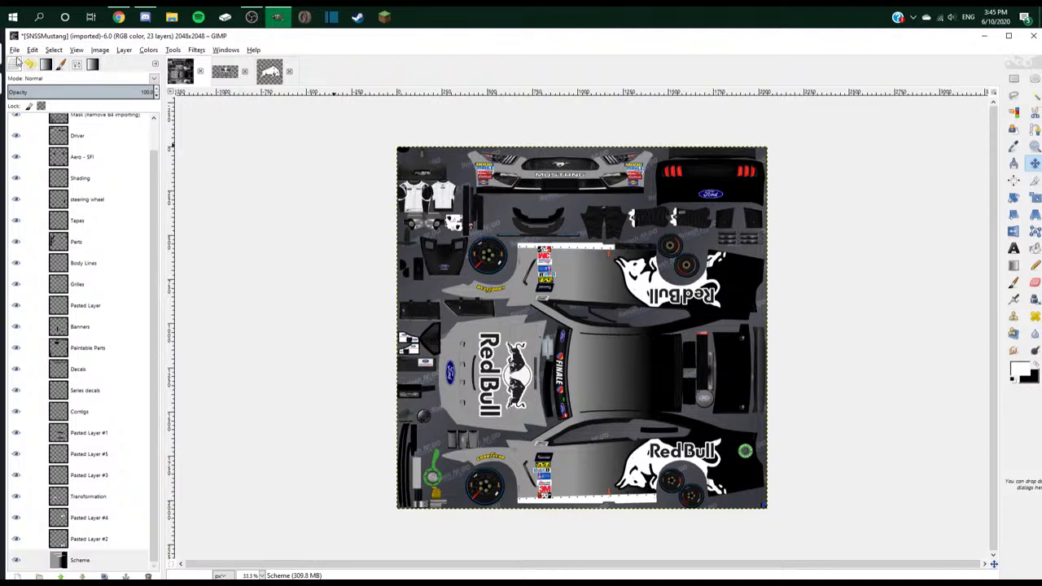
left_click(14, 50)
left_click(75, 109)
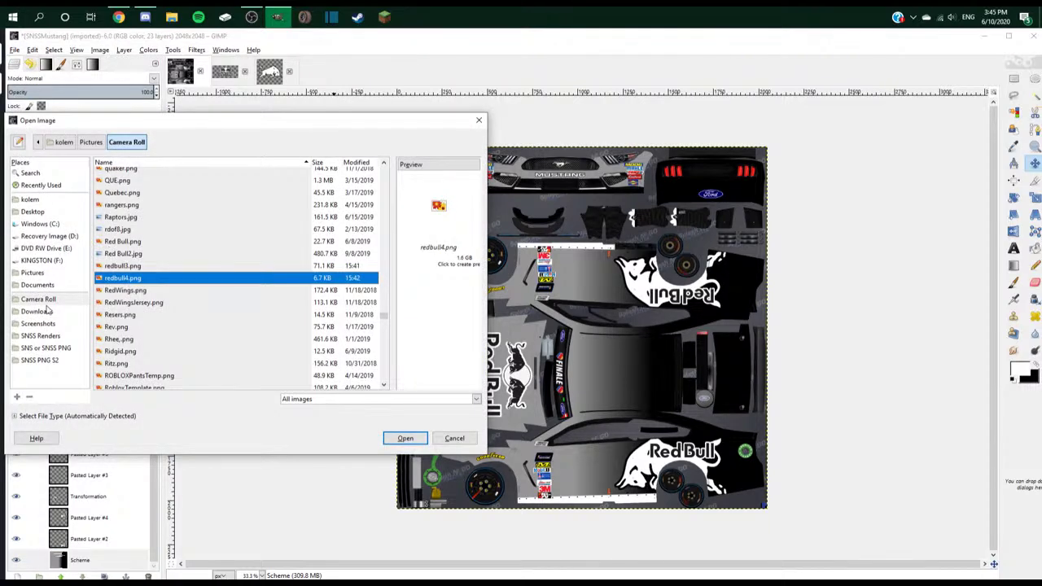
left_click(55, 300)
left_click_drag(386, 323, 385, 174)
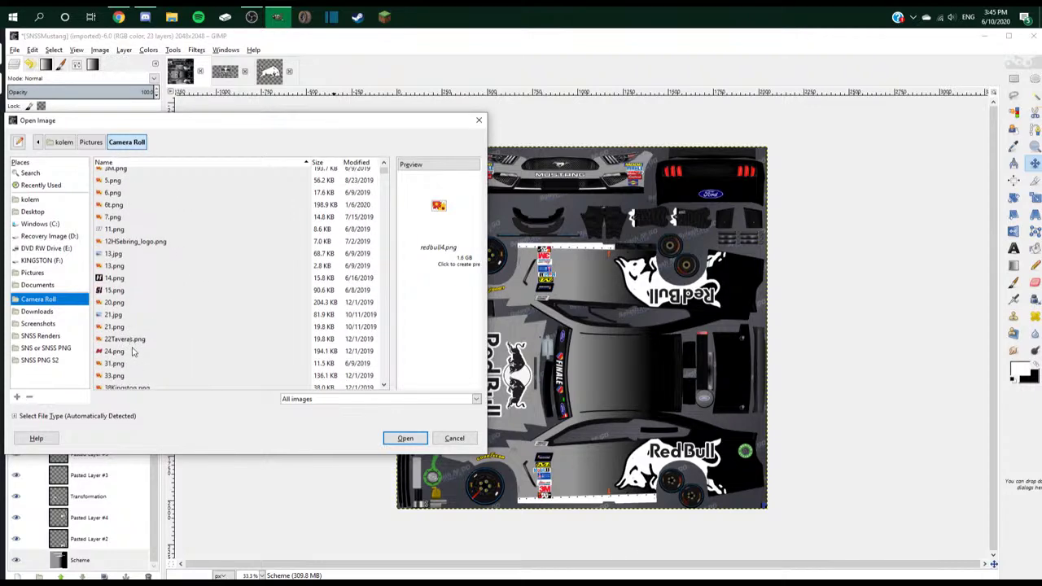
double_click(126, 354)
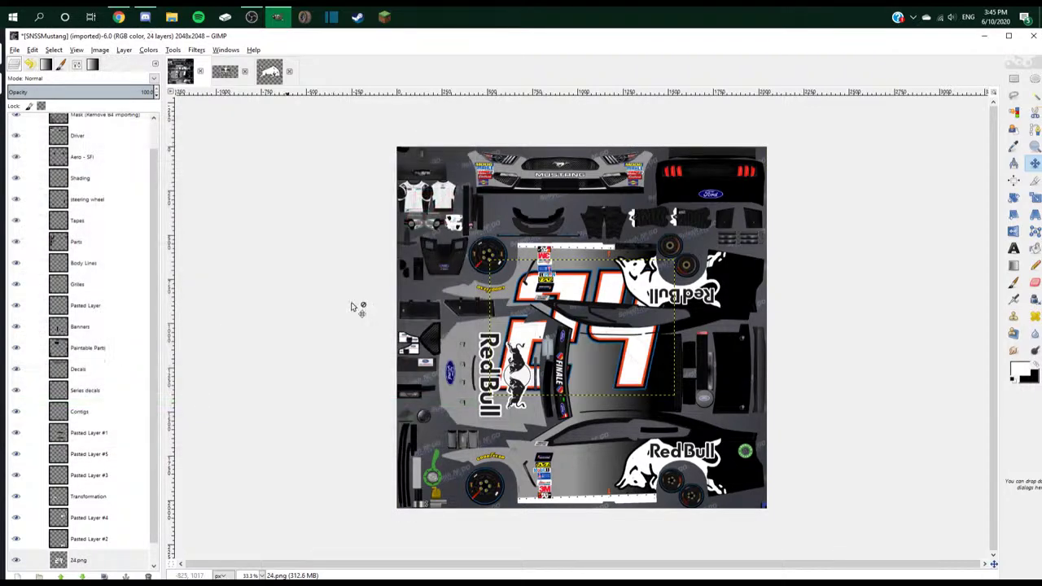
right_click(97, 555)
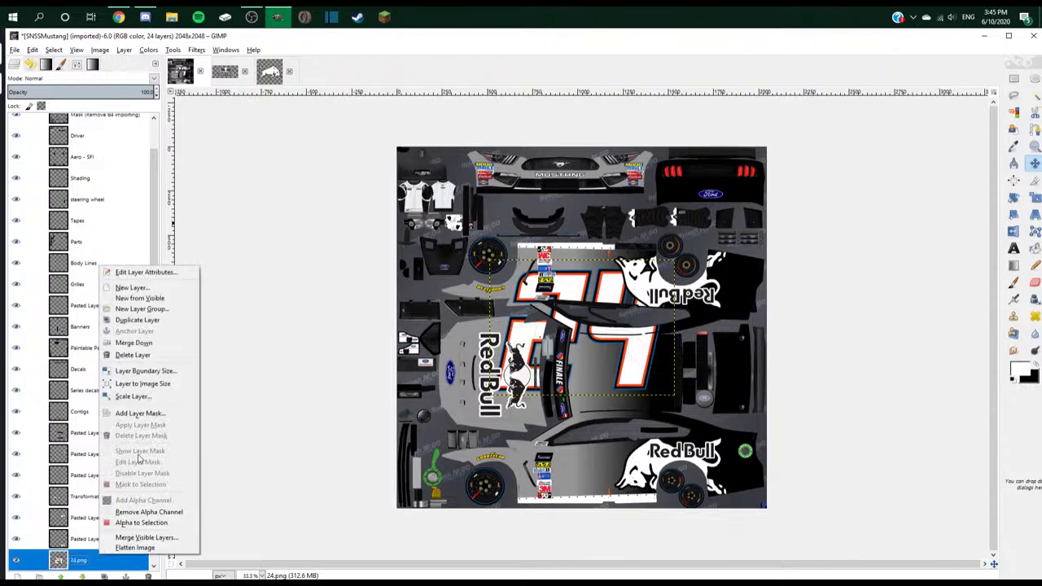
left_click(140, 355)
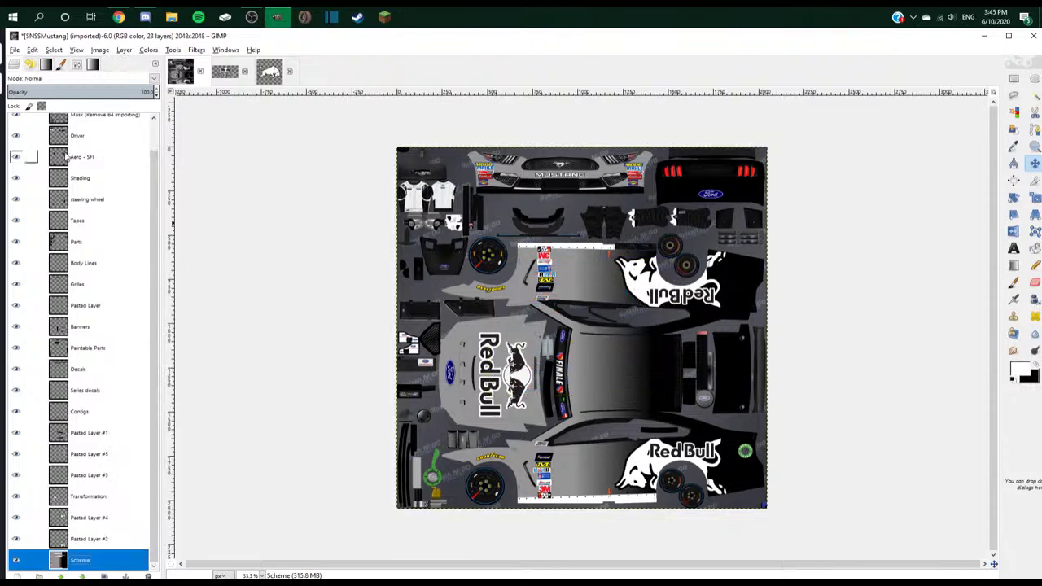
left_click(15, 49)
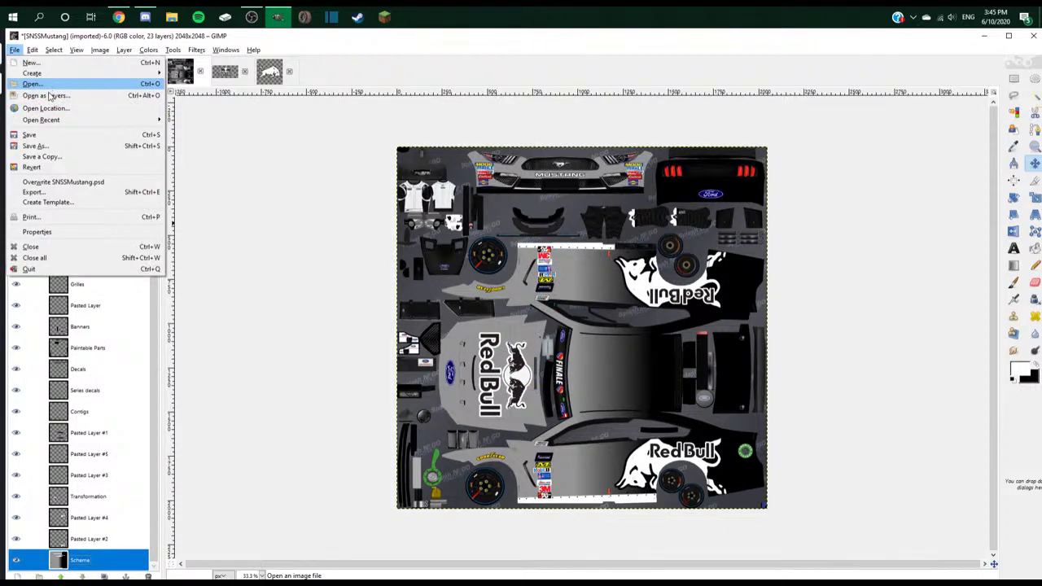
left_click(26, 88)
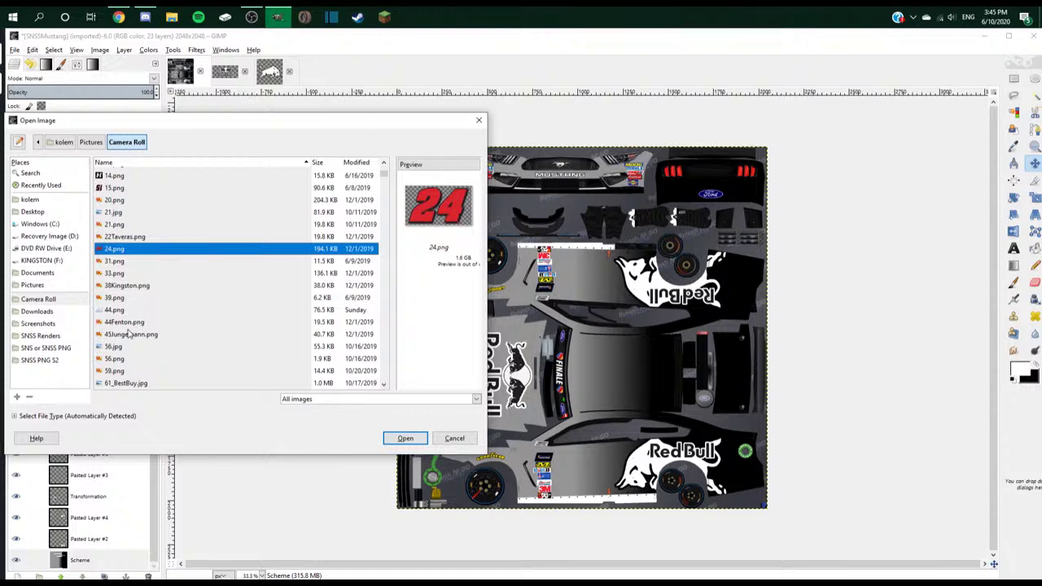
scroll(128, 334, "down", 6)
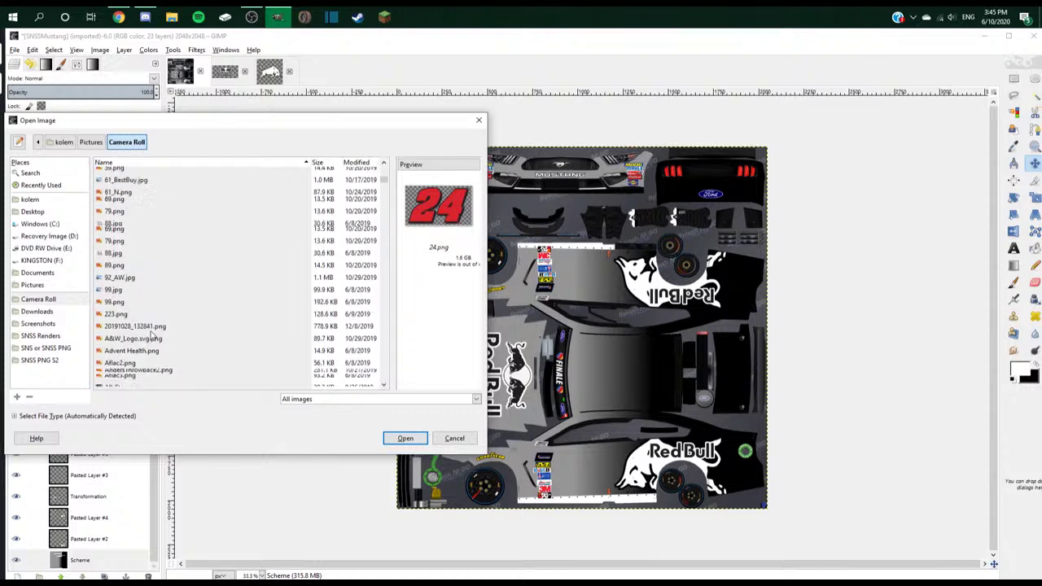
scroll(151, 335, "up", 10)
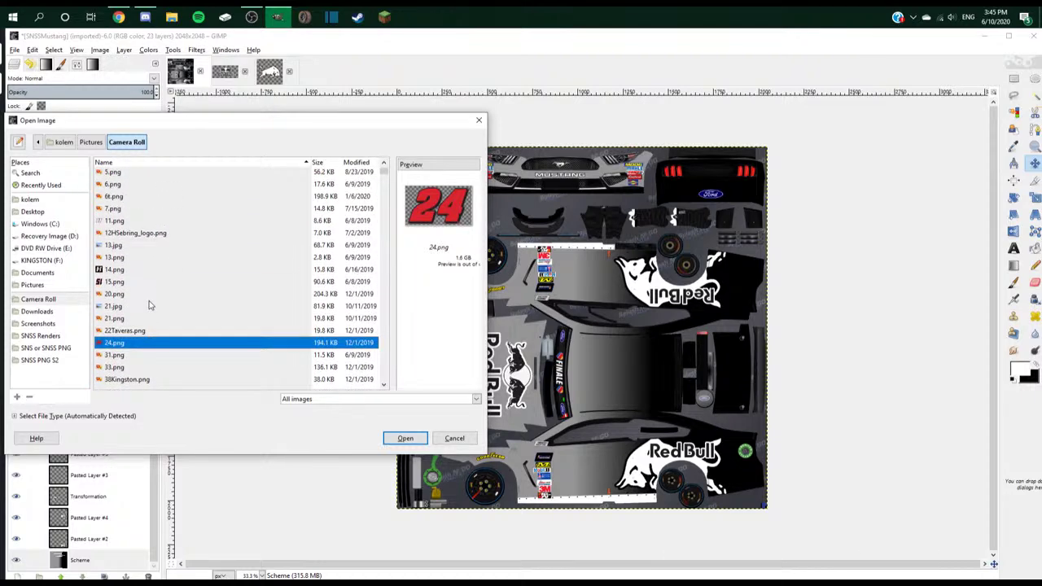
left_click(479, 119)
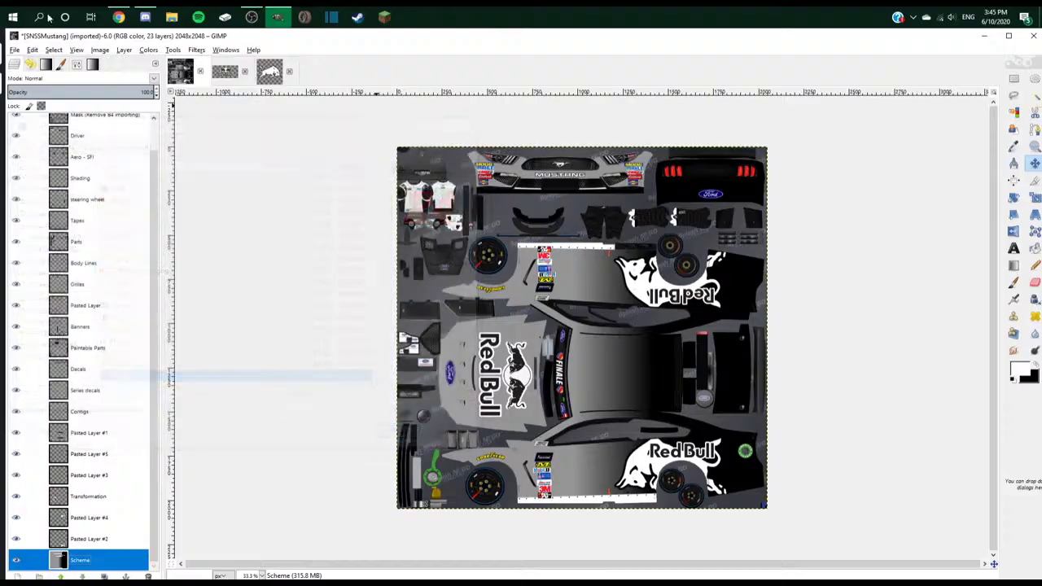
left_click(119, 16)
- Search Google Images for the No. 24 driver's '24 font png' in place of the Red Bull query
left_click(613, 37)
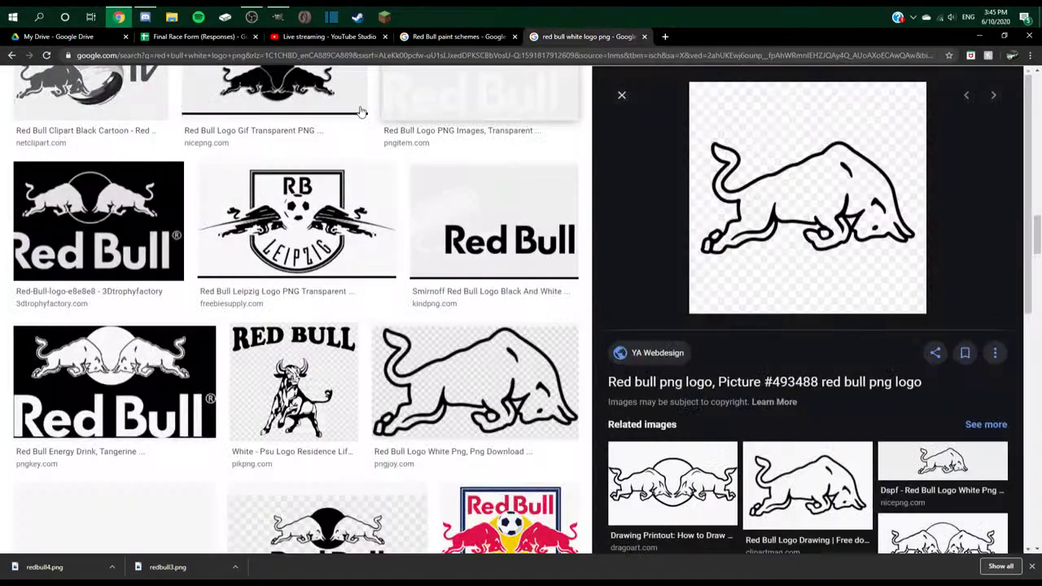
scroll(234, 154, "up", 10)
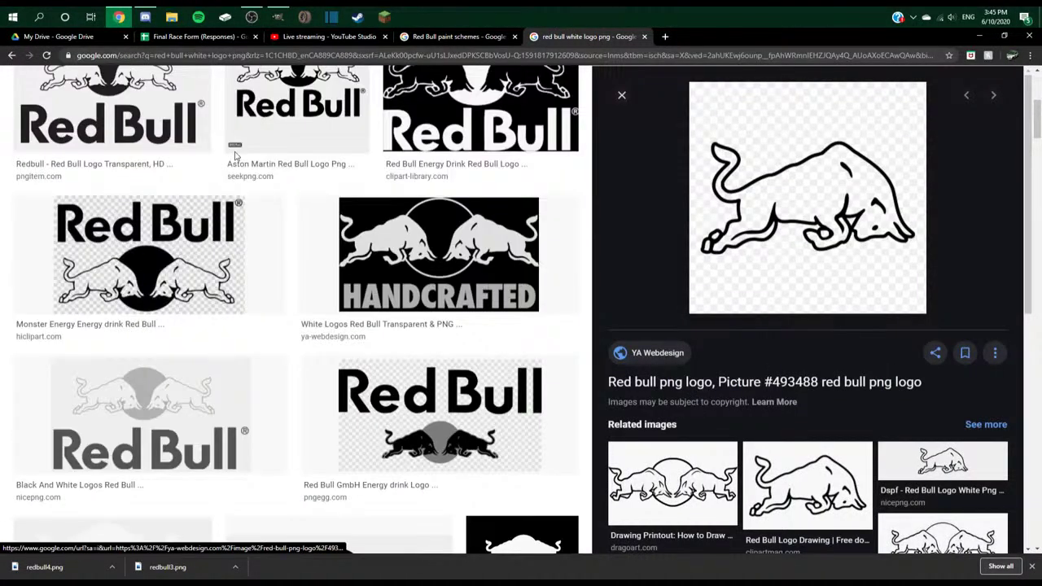
scroll(234, 154, "up", 5)
triple_click(228, 92)
type("jeff gorg")
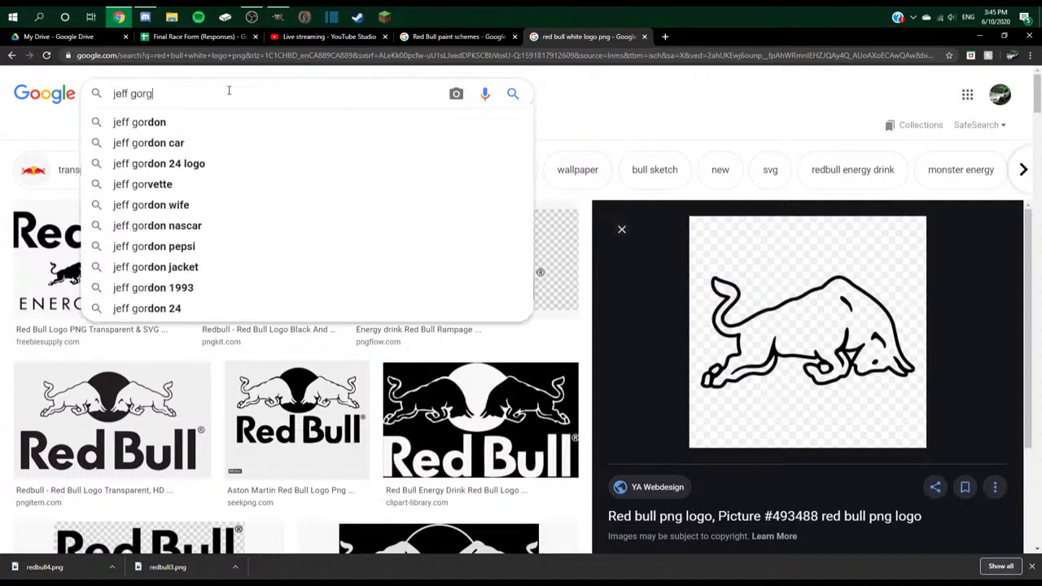
key("BackSpace")
type("don 24 font")
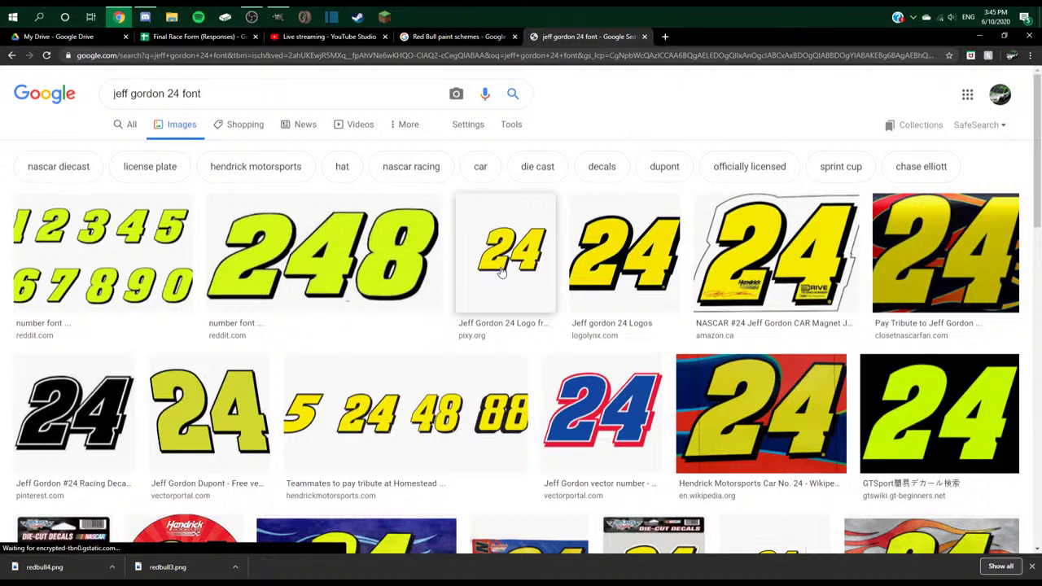
left_click(315, 93)
type("png")
key("Return")
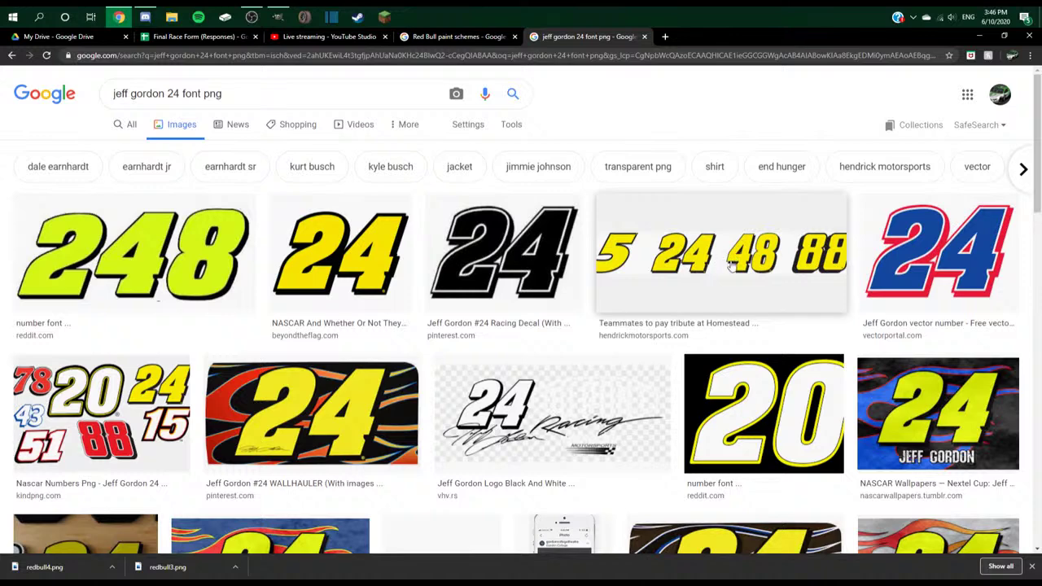
- Preview several 24 number results: yellow 24, No. 24 Team, 248 font, black decal, blue vector
left_click(314, 250)
scroll(732, 279, "down", 3)
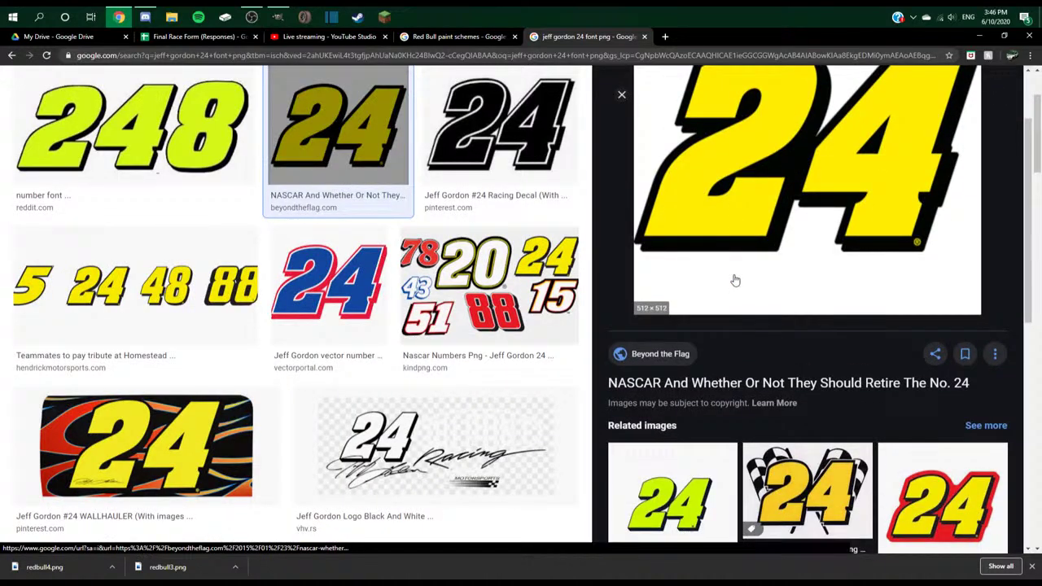
left_click(674, 429)
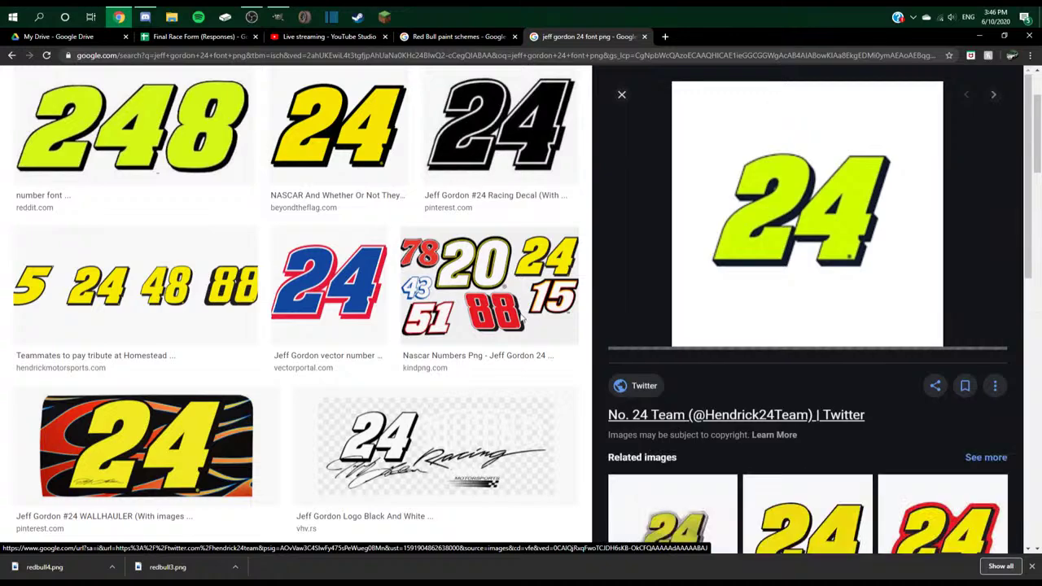
scroll(195, 285, "down", 3)
scroll(208, 303, "down", 3)
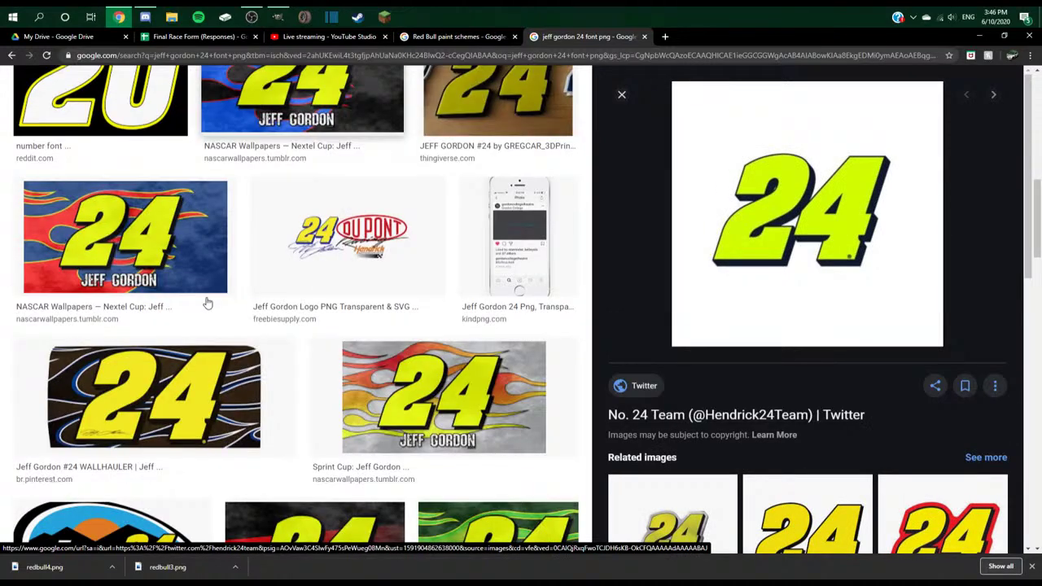
scroll(208, 303, "up", 10)
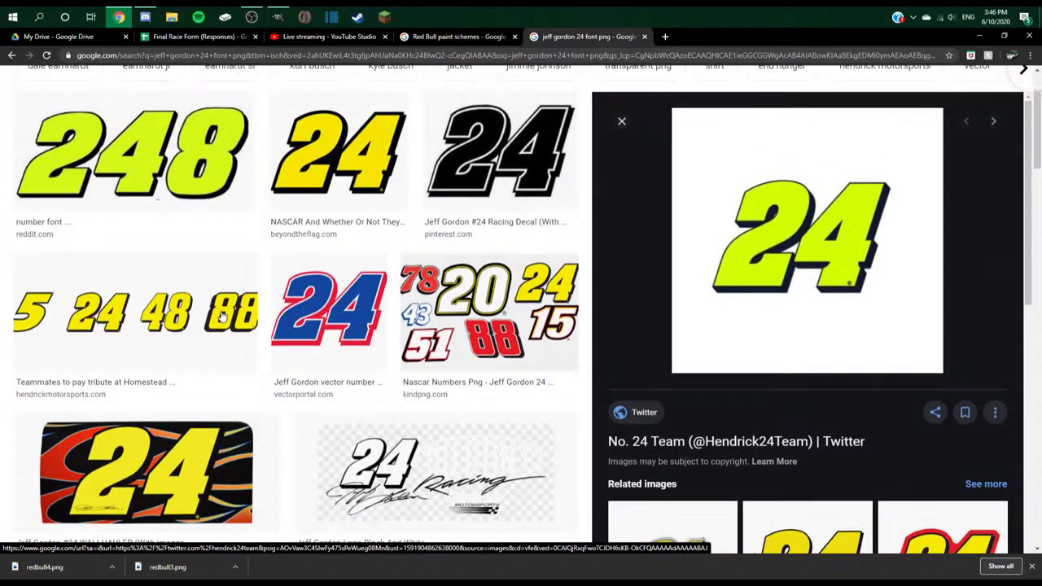
left_click(207, 260)
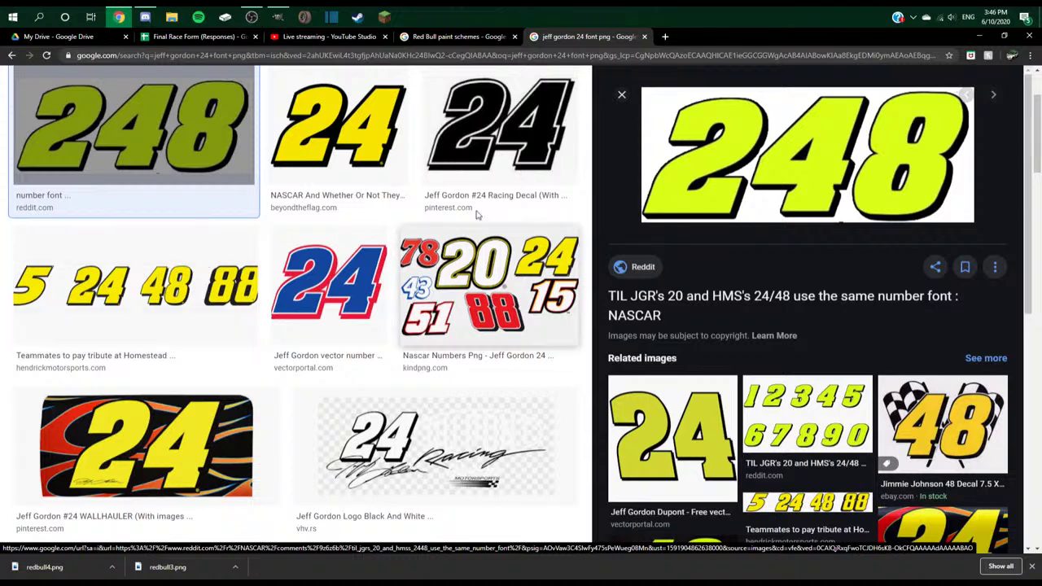
left_click(510, 152)
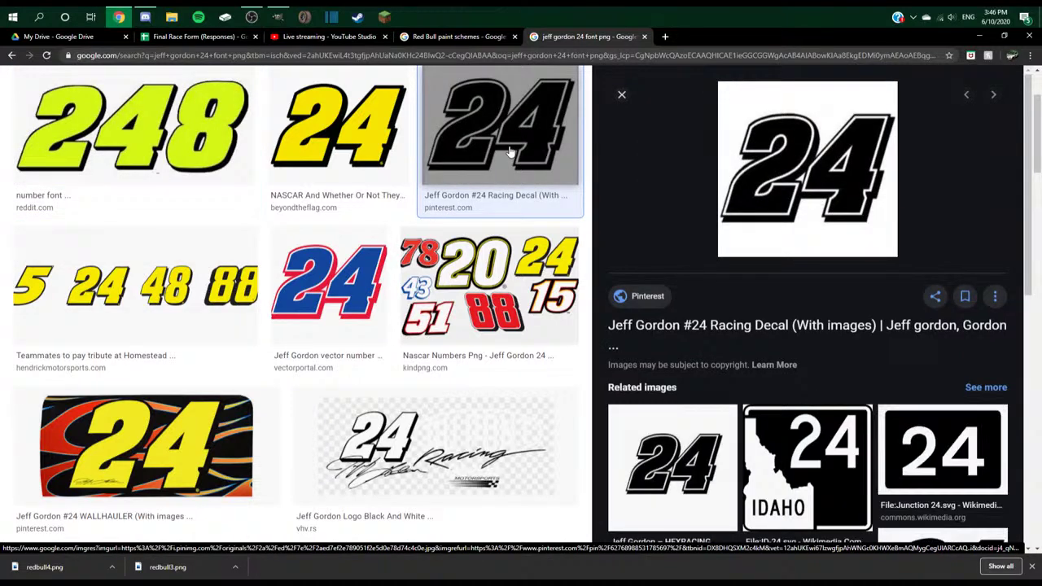
left_click(311, 311)
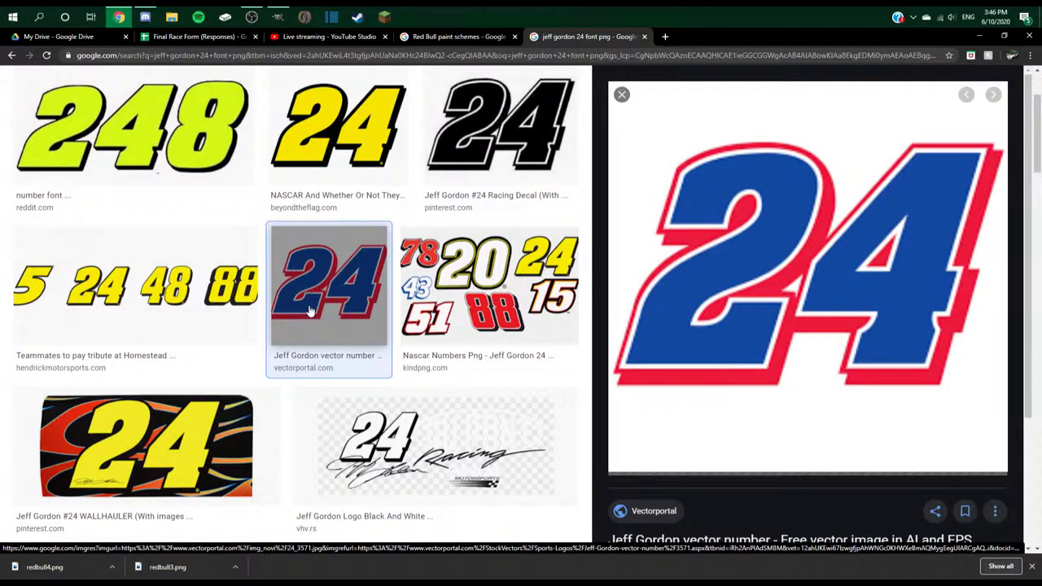
scroll(781, 305, "down", 10)
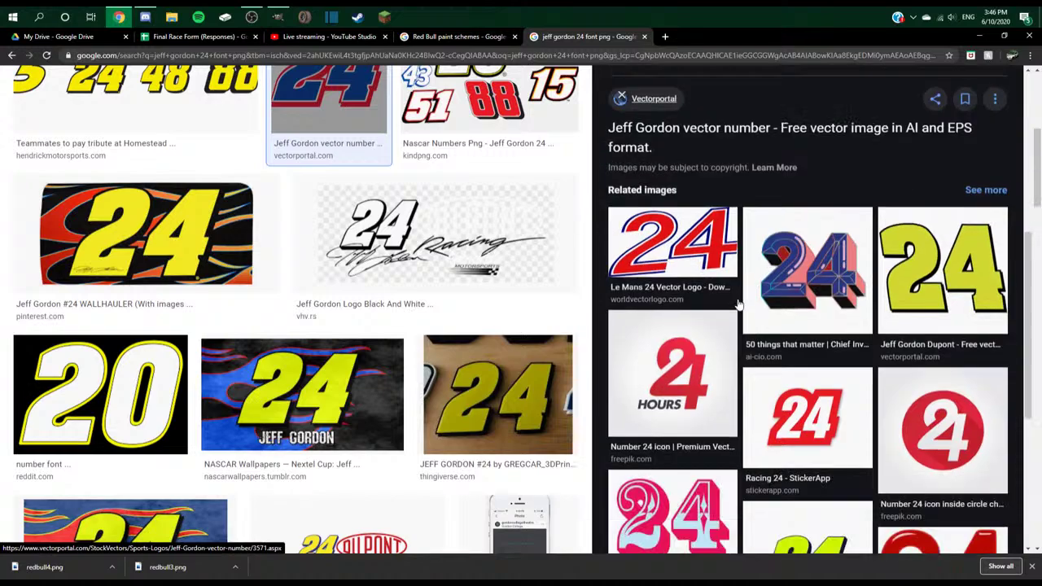
scroll(293, 326, "down", 4)
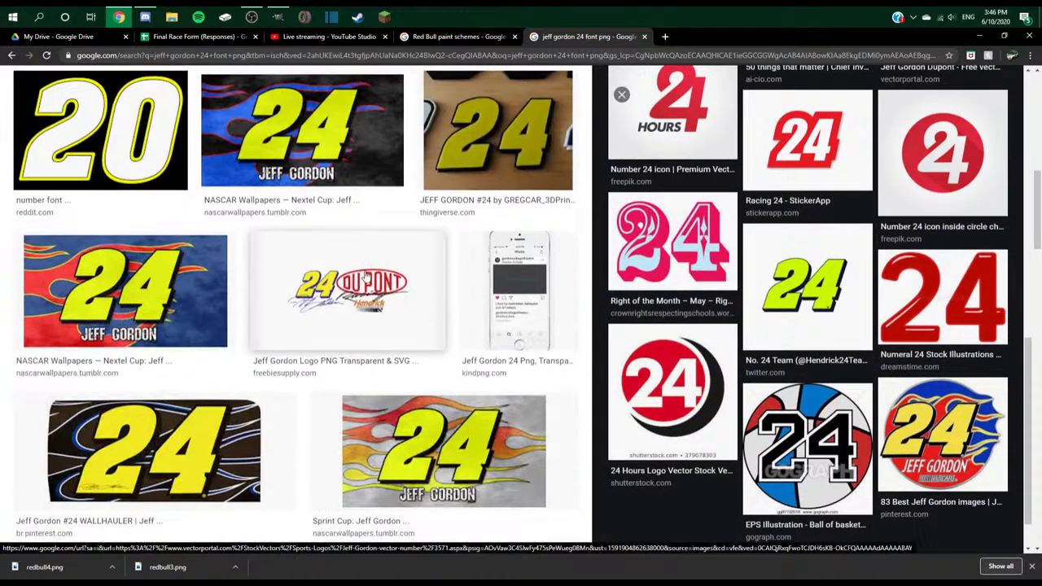
scroll(293, 325, "up", 15)
- Replace the driver's name in the query with the current No. 24 driver and search again
left_click_drag(173, 96, 89, 98)
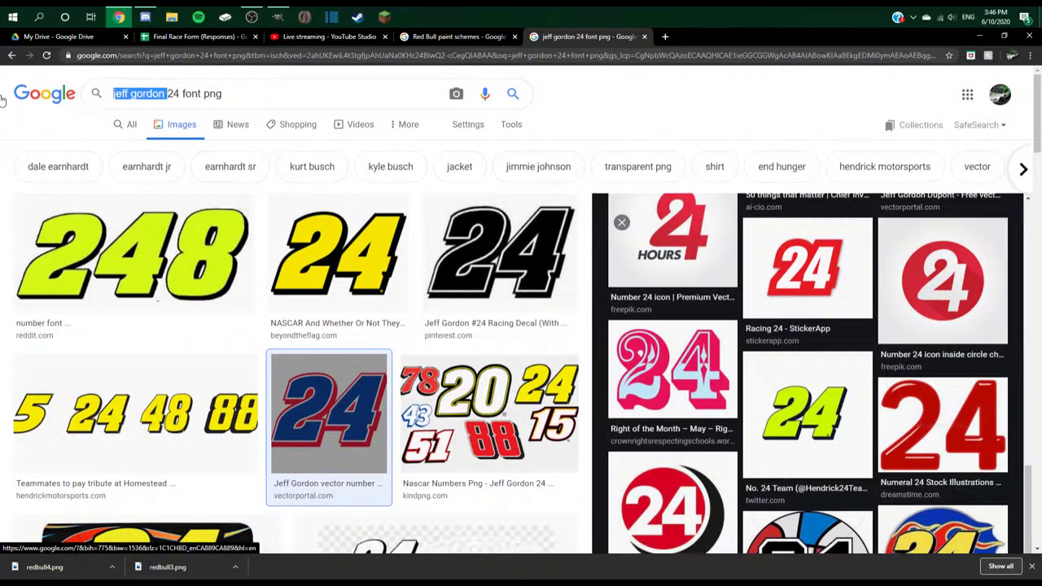
type("will")
type("iam byro")
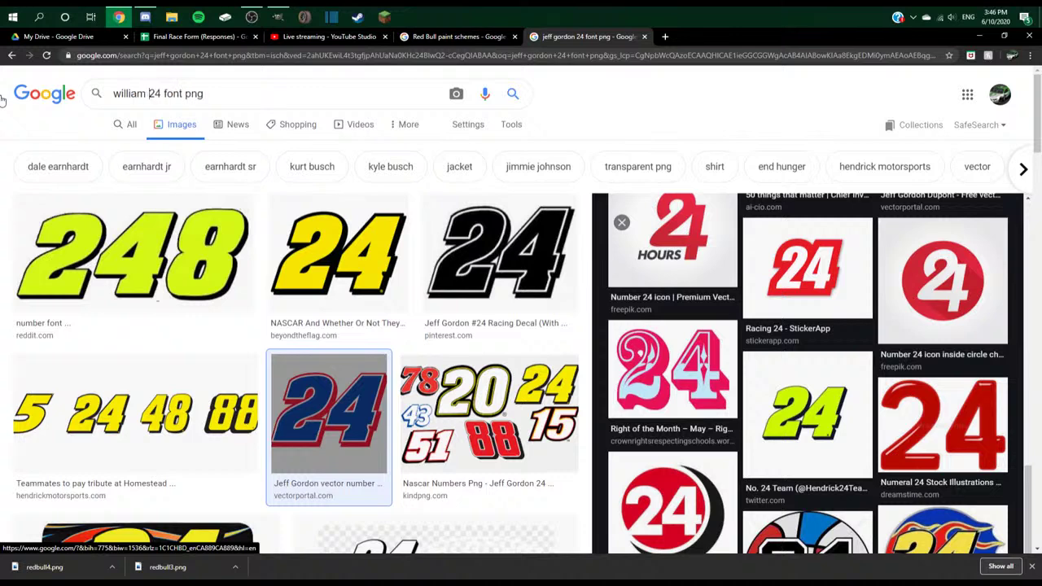
type("n")
key("Return")
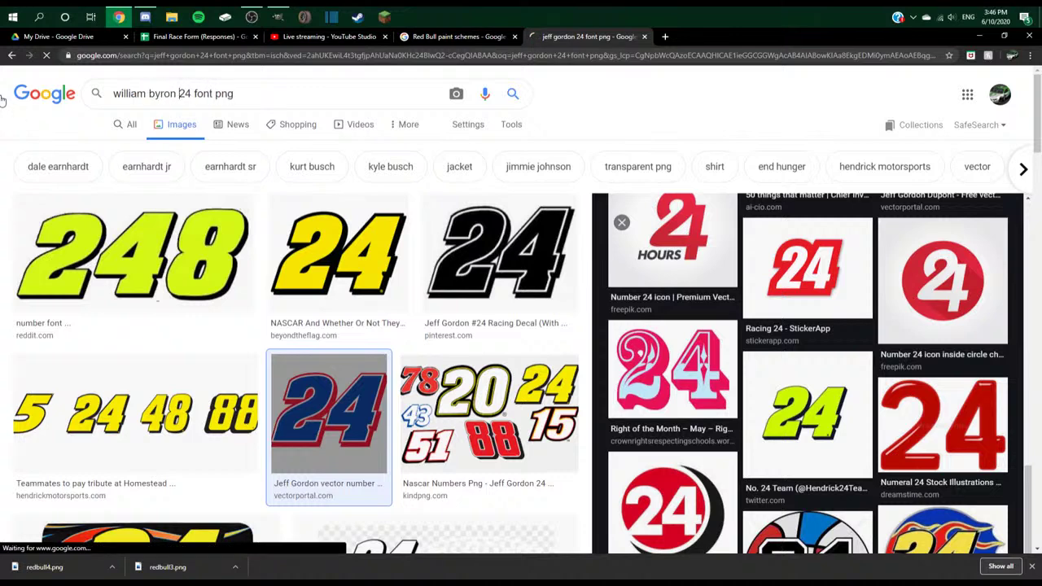
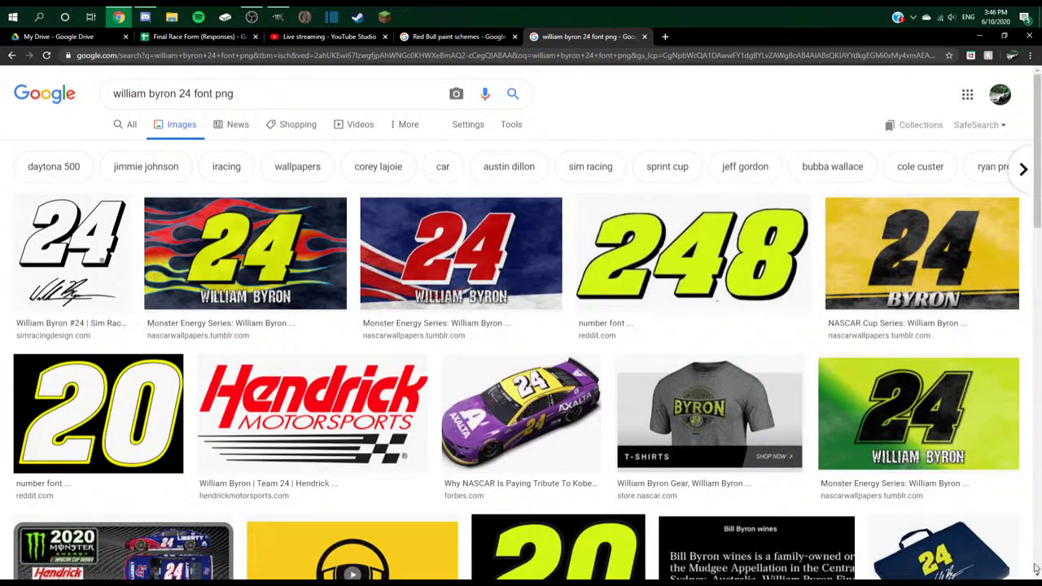
- Preview #24 number images and settle on the yellow Jeff Gordon 24 image
left_click(69, 254)
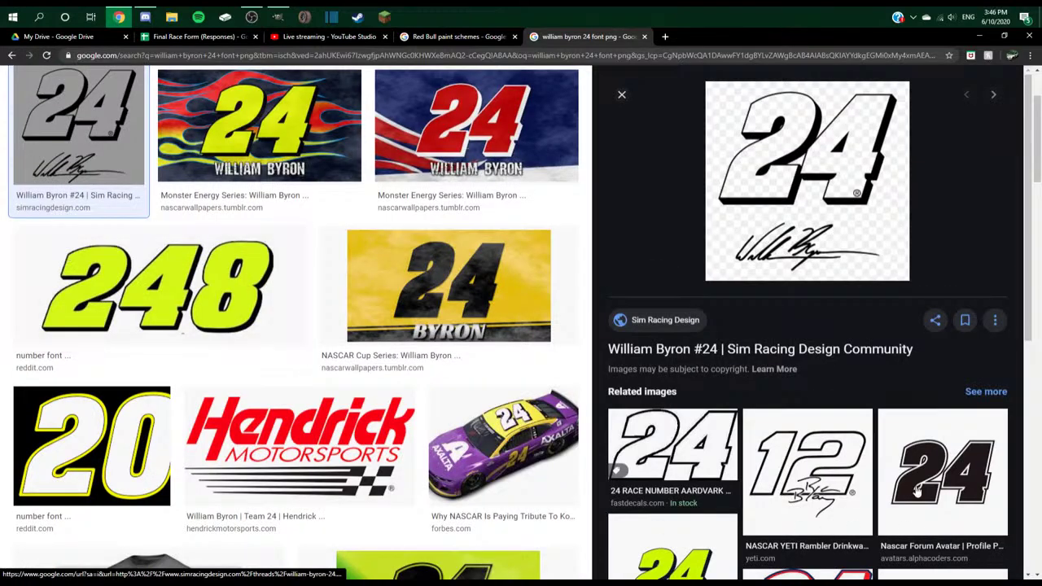
scroll(668, 313, "down", 2)
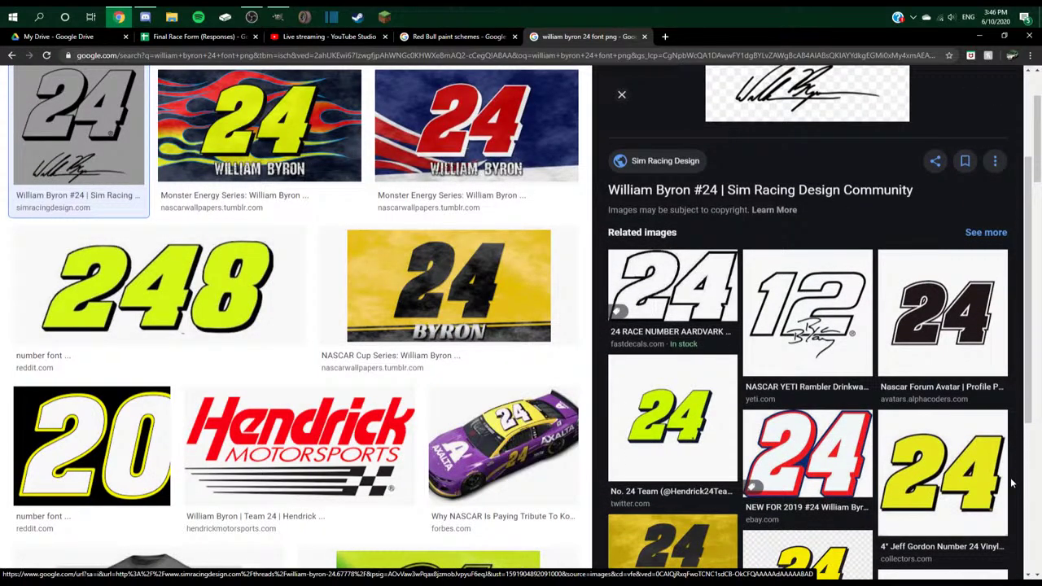
left_click(1003, 477)
- Save the yellow 24 image to Camera Roll as 242, then return to GIMP
right_click(829, 188)
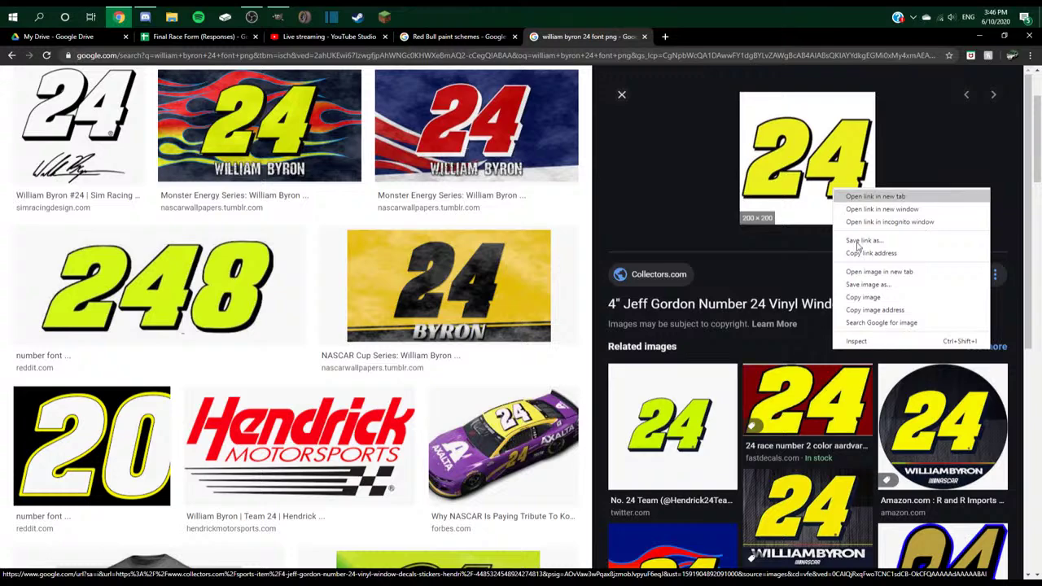
left_click(886, 291)
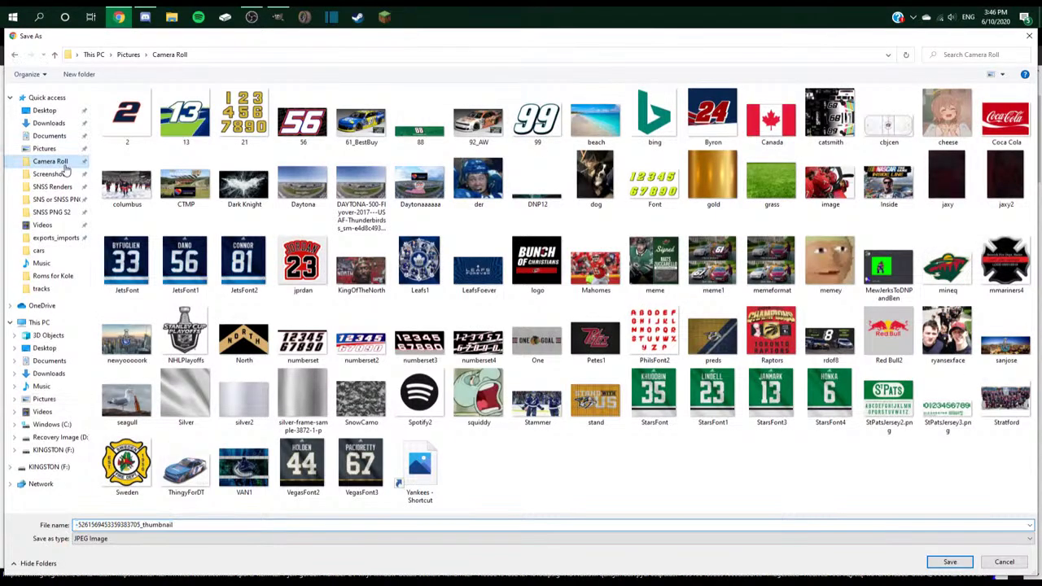
double_click(183, 527)
type("24")
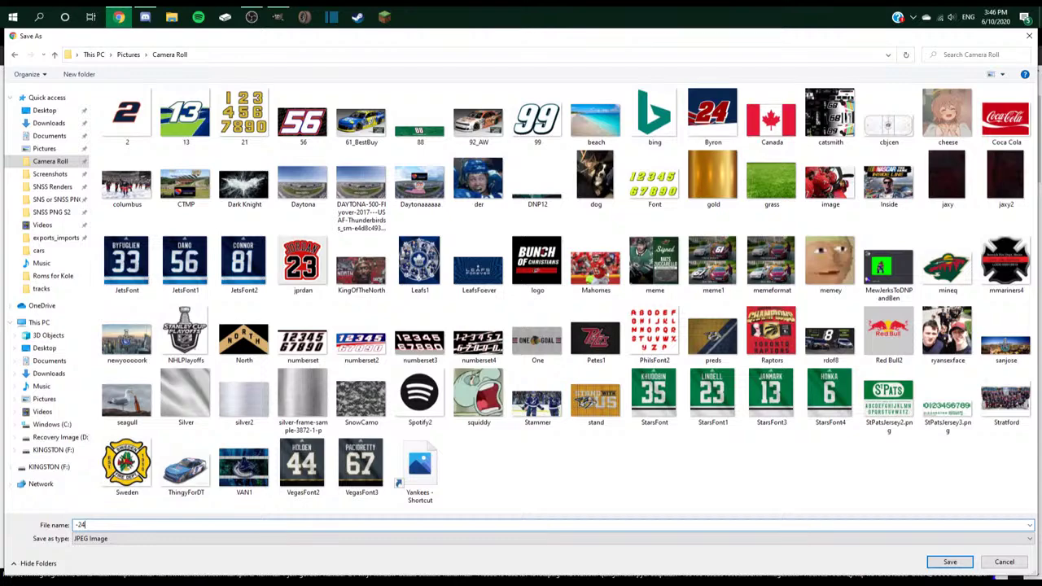
type("2")
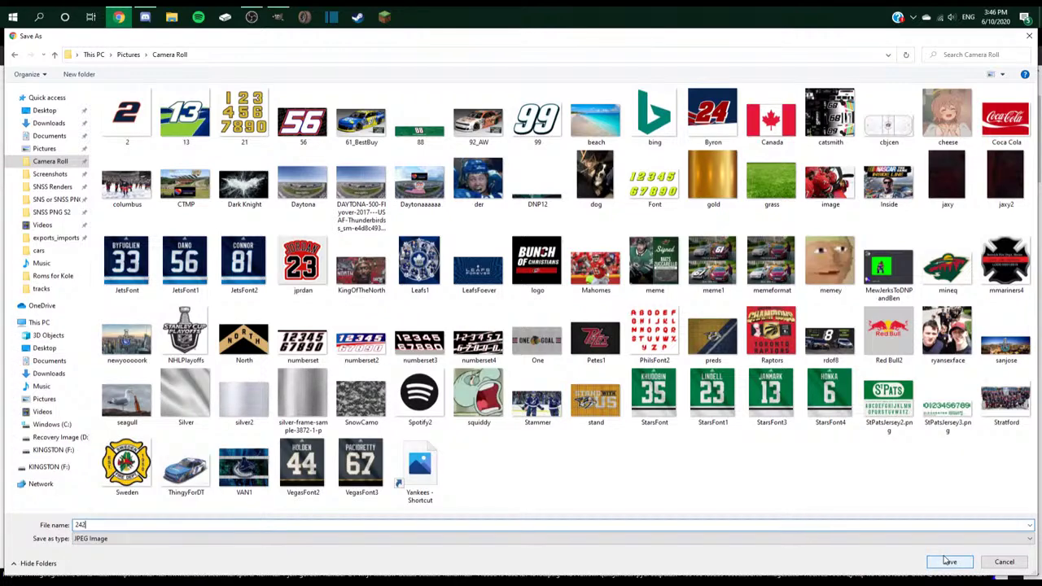
left_click(948, 560)
key("alt+Tab")
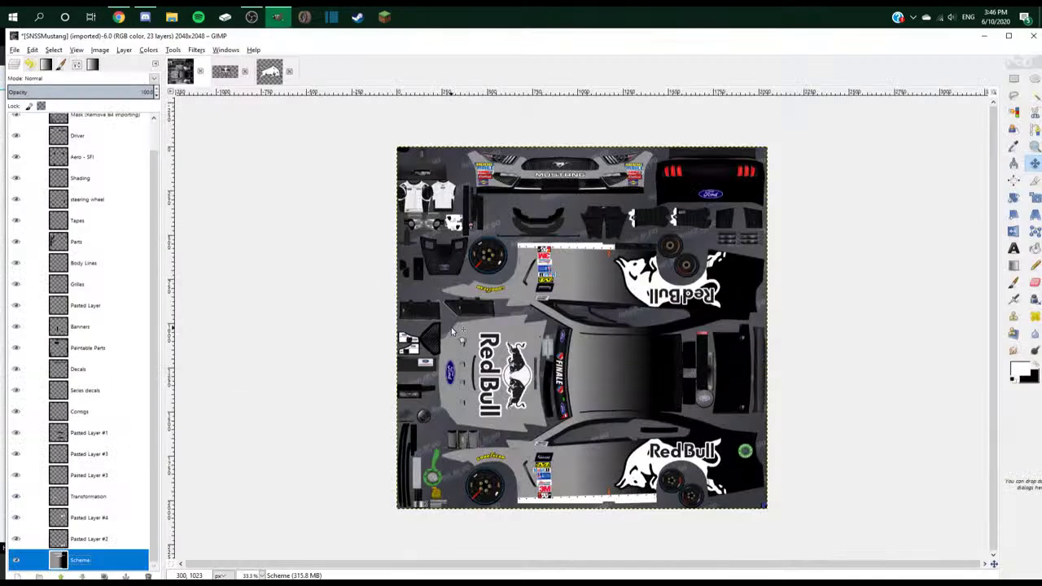
- Open 242.jpg from Camera Roll in GIMP as its own image
left_click(30, 49)
left_click(42, 88)
left_click(16, 49)
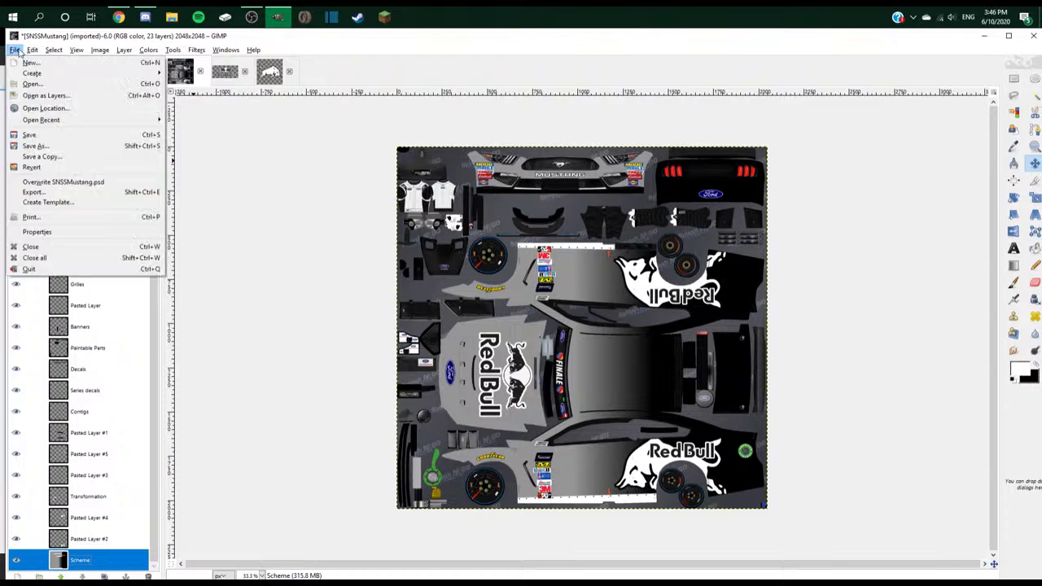
left_click(39, 88)
left_click(134, 276)
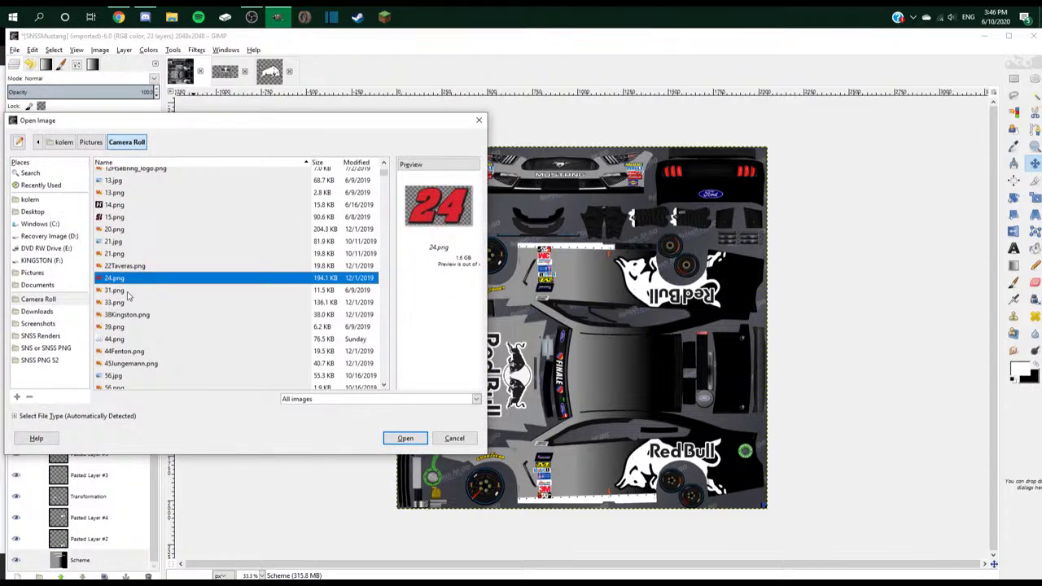
double_click(133, 344)
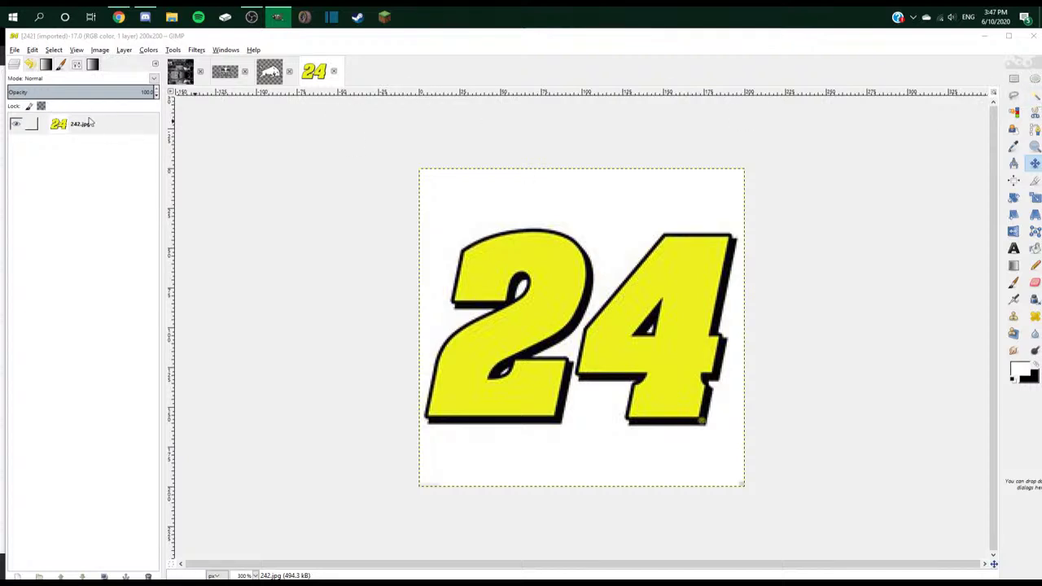
- Return to the browser's Google Images search results
key("alt+Tab")
key("Escape")
key("alt+Tab")
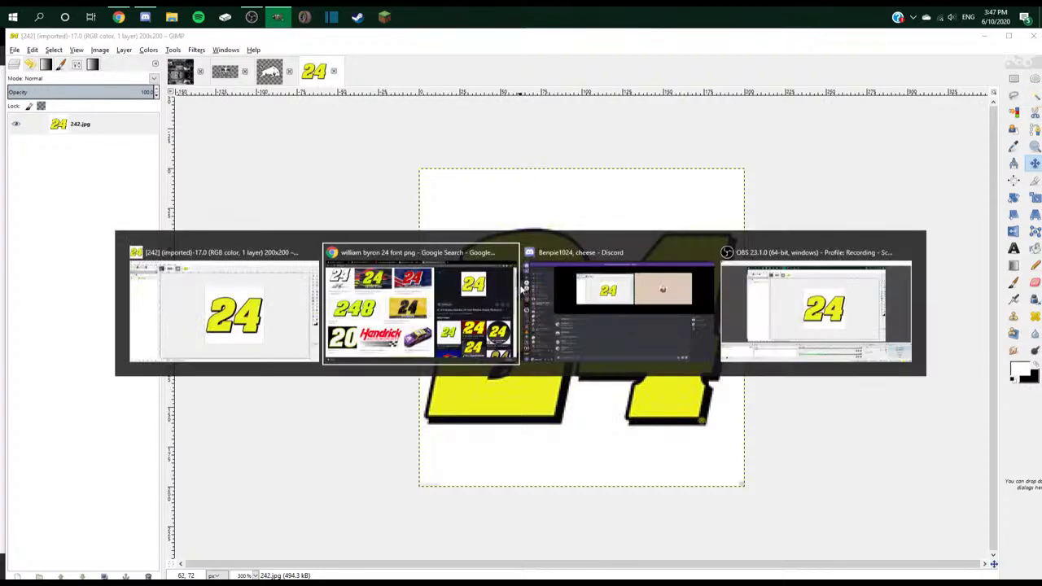
key("alt+Left")
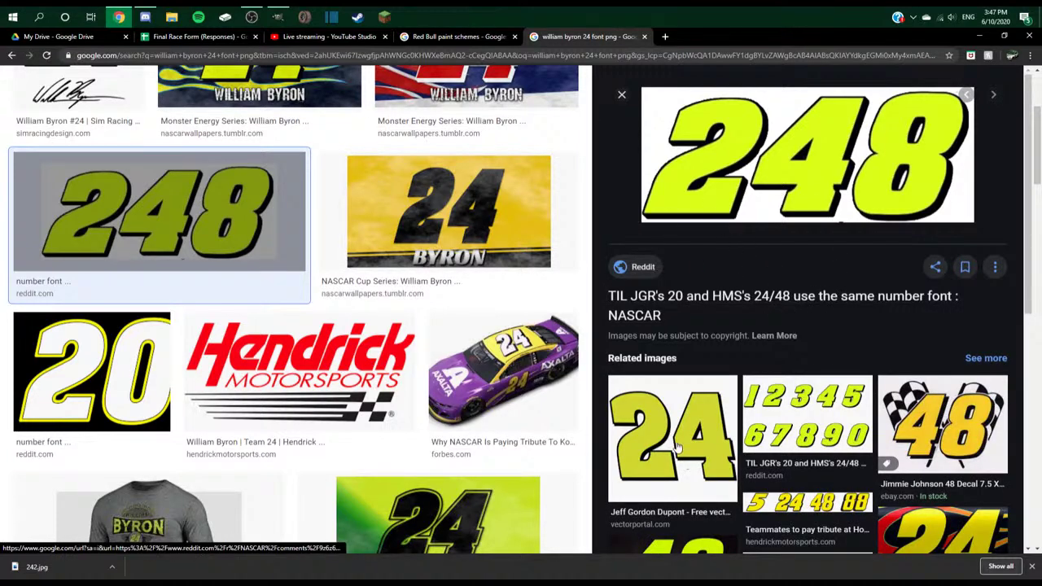
- Browse the Jeff Gordon 24 Logo and #24 number magnet previews
scroll(678, 447, "down", 4)
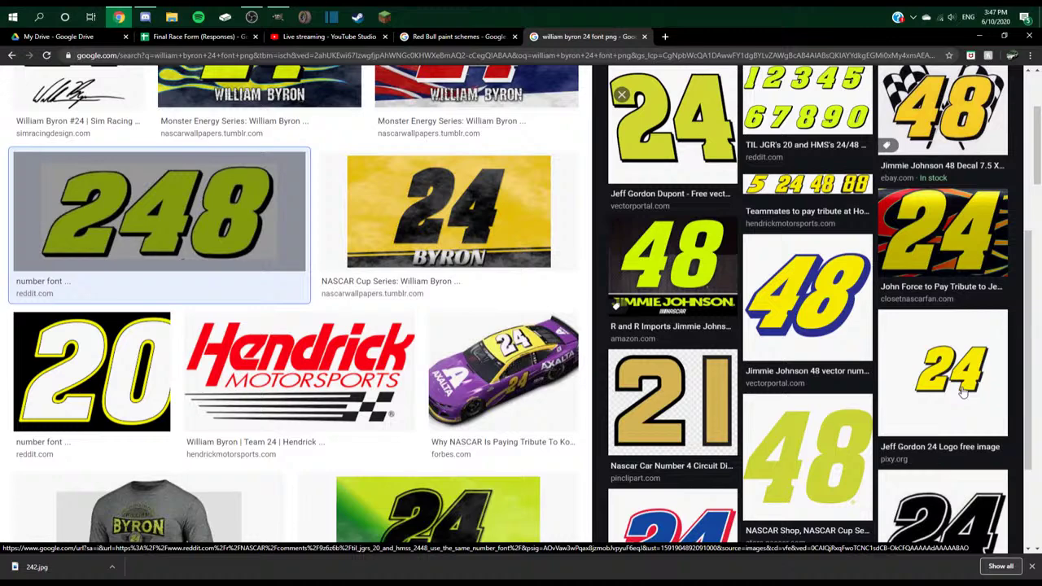
left_click(962, 393)
scroll(917, 349, "down", 8)
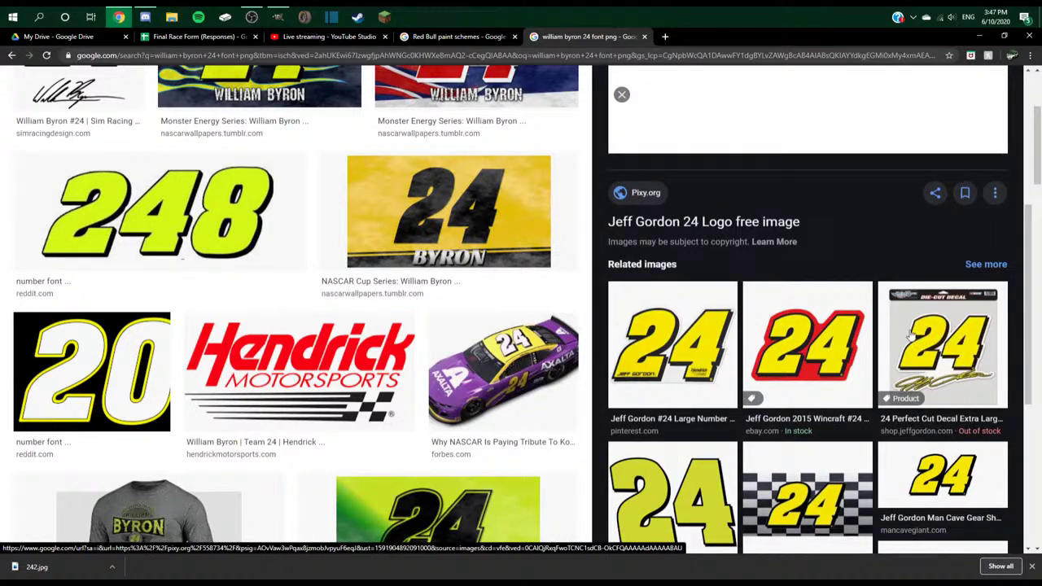
left_click(672, 228)
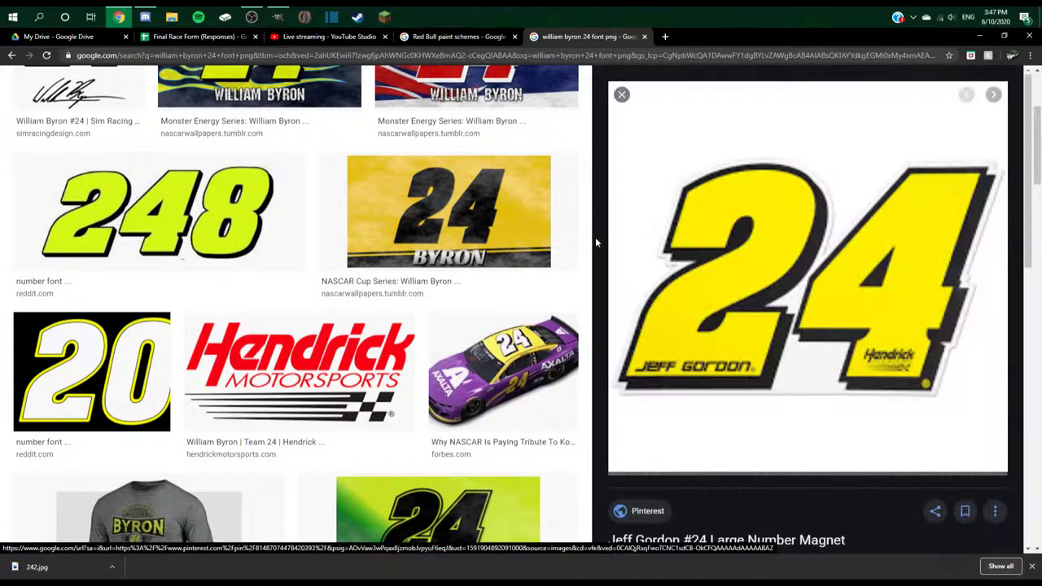
scroll(595, 237, "down", 4)
left_click(621, 95)
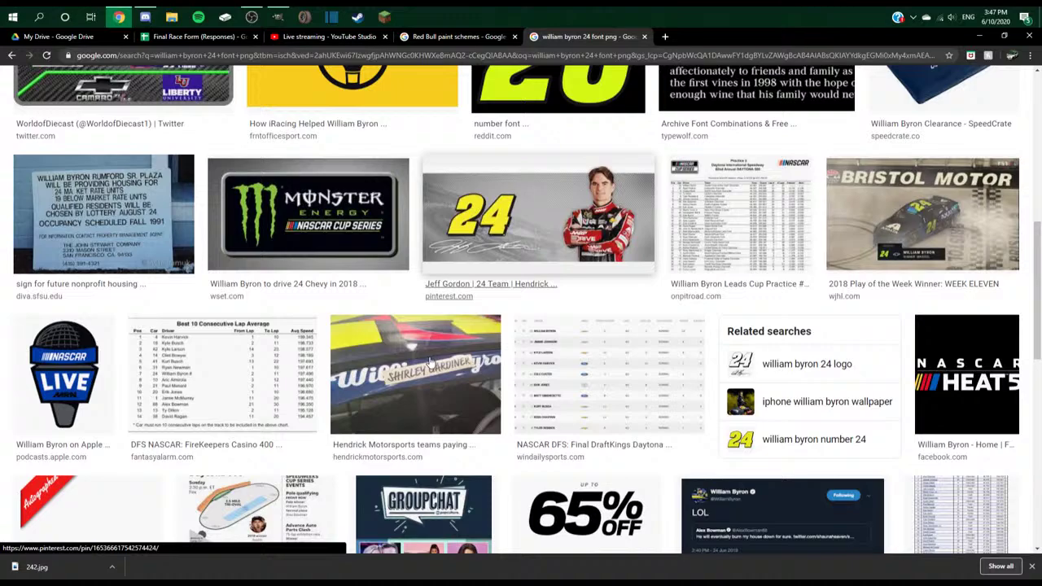
scroll(431, 362, "up", 6)
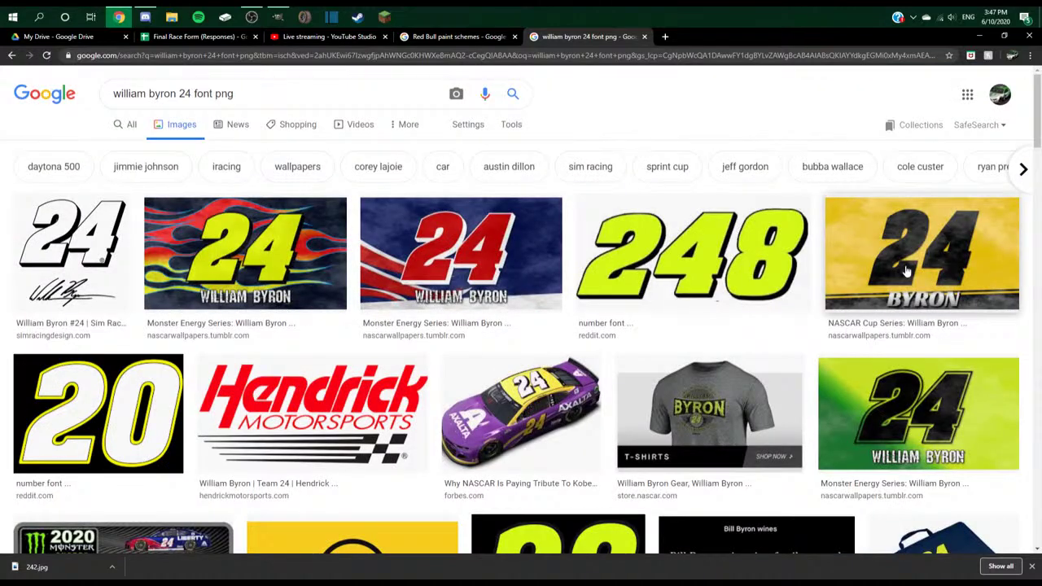
scroll(449, 328, "down", 4)
scroll(448, 328, "up", 4)
- Search 'jeff gordon 24 font png' and browse the 24 decal results
left_click_drag(207, 93, 114, 93)
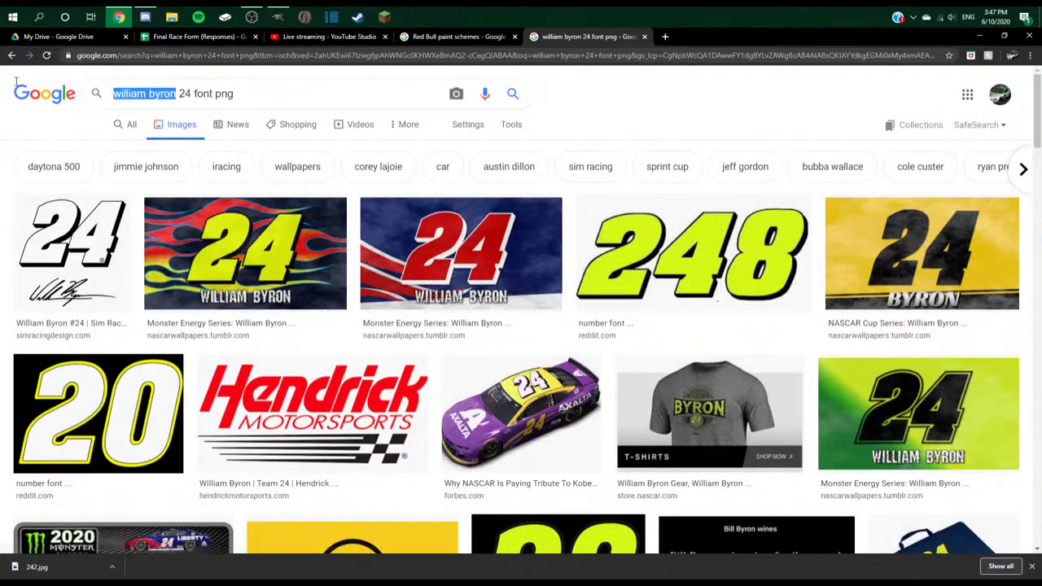
type("jeff gordon")
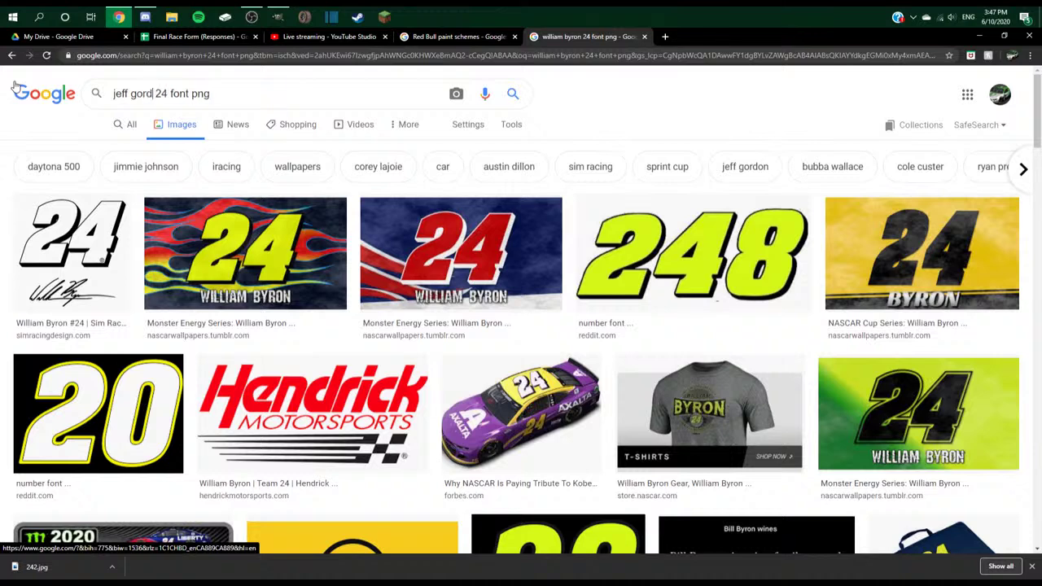
key("Return")
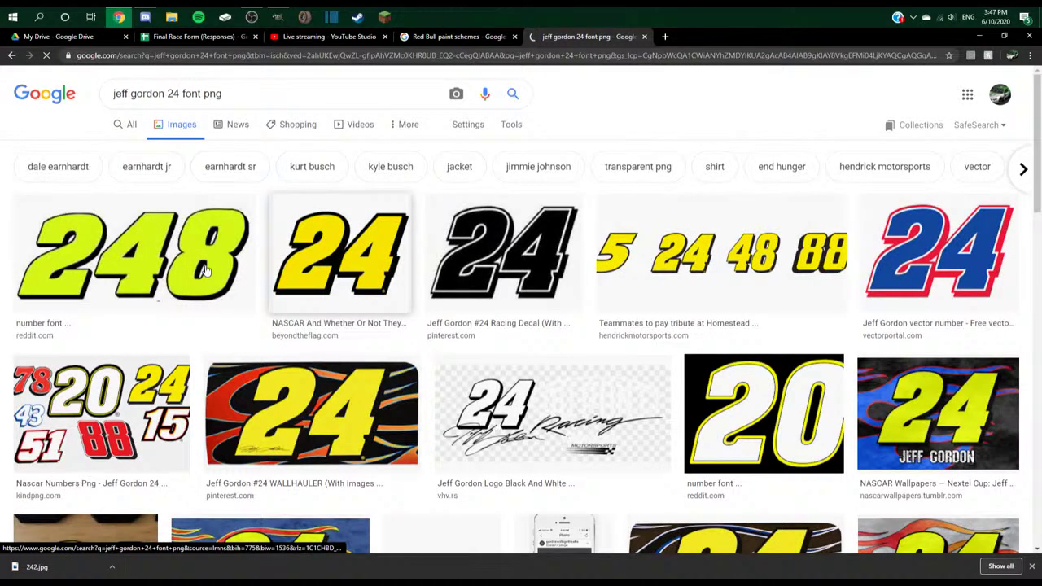
left_click(505, 252)
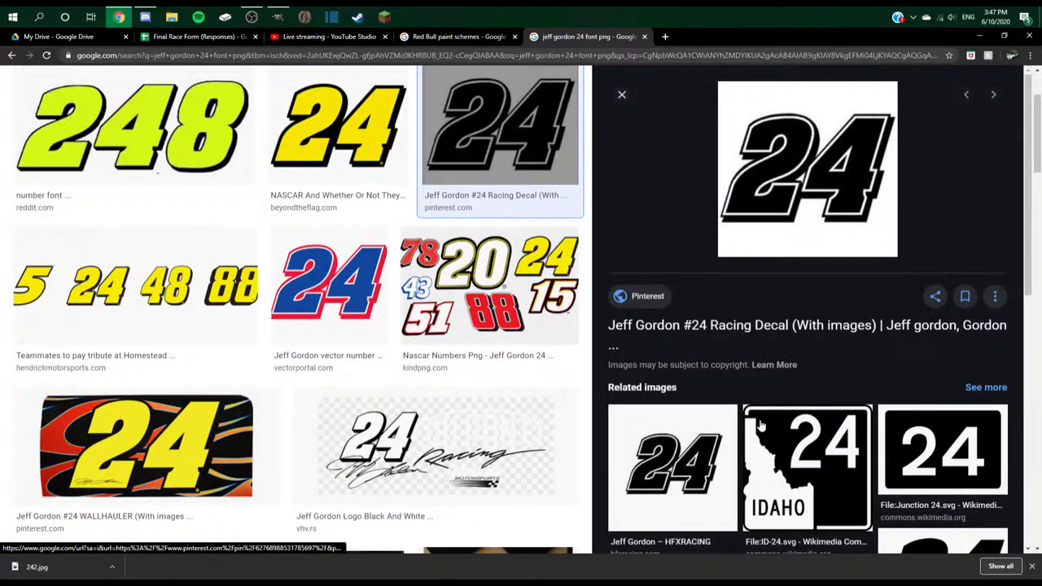
scroll(691, 325, "down", 2)
left_click(692, 358)
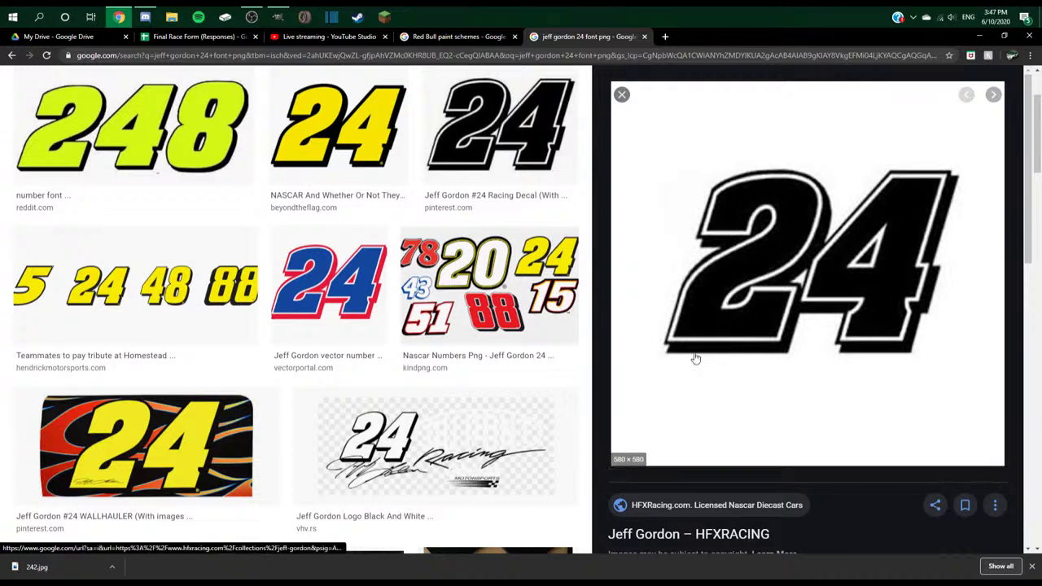
left_click(621, 94)
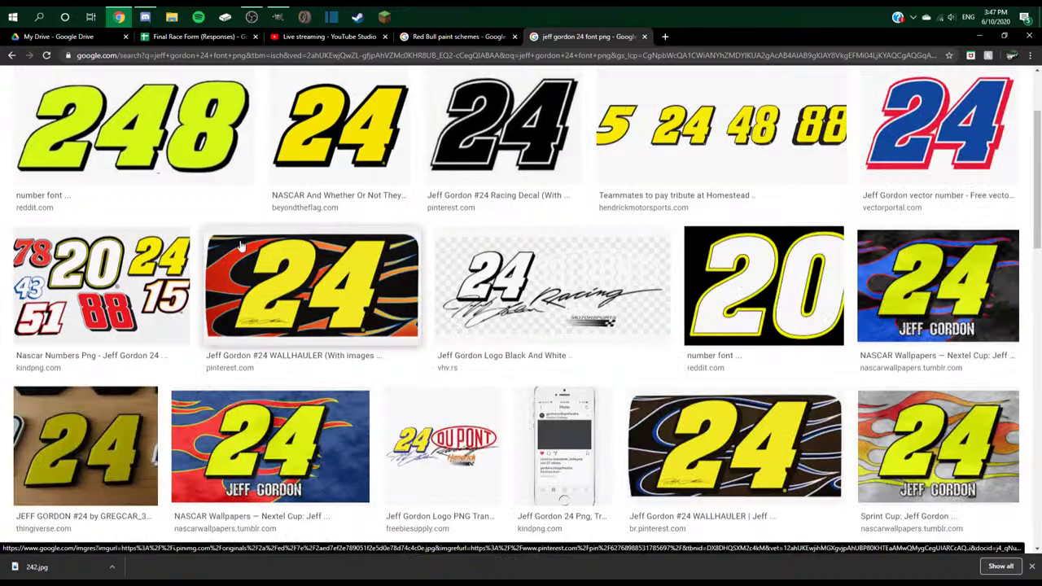
scroll(810, 403, "down", 1)
scroll(810, 403, "down", 2)
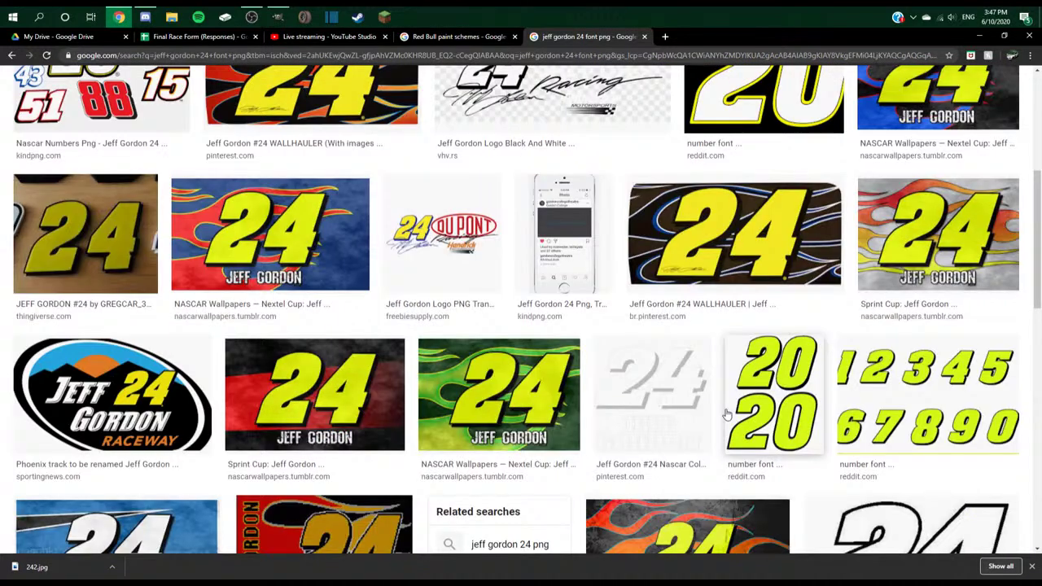
- Save the yellow 1–0 number-set image under the name 242
left_click(895, 399)
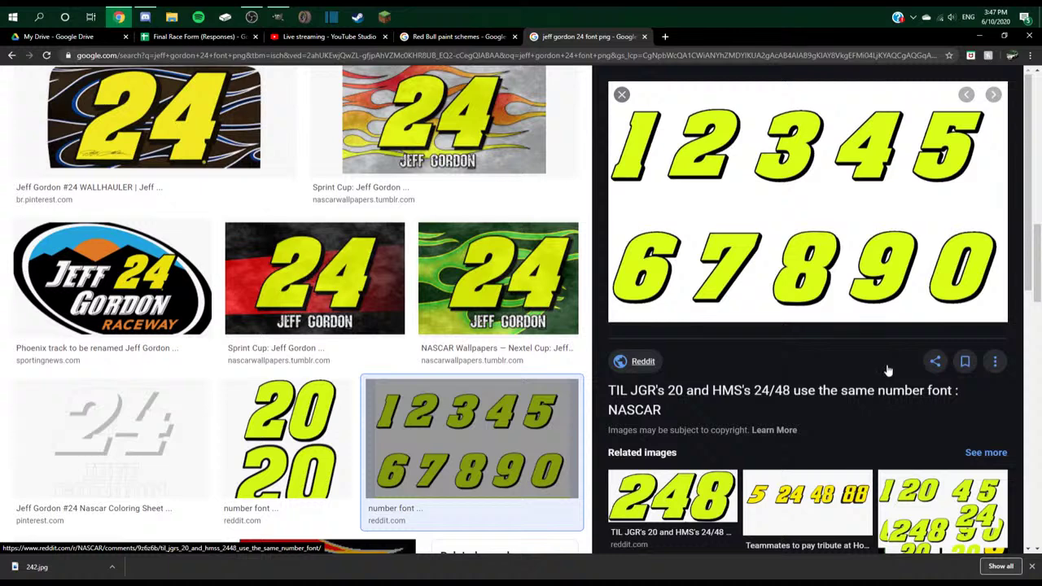
right_click(761, 253)
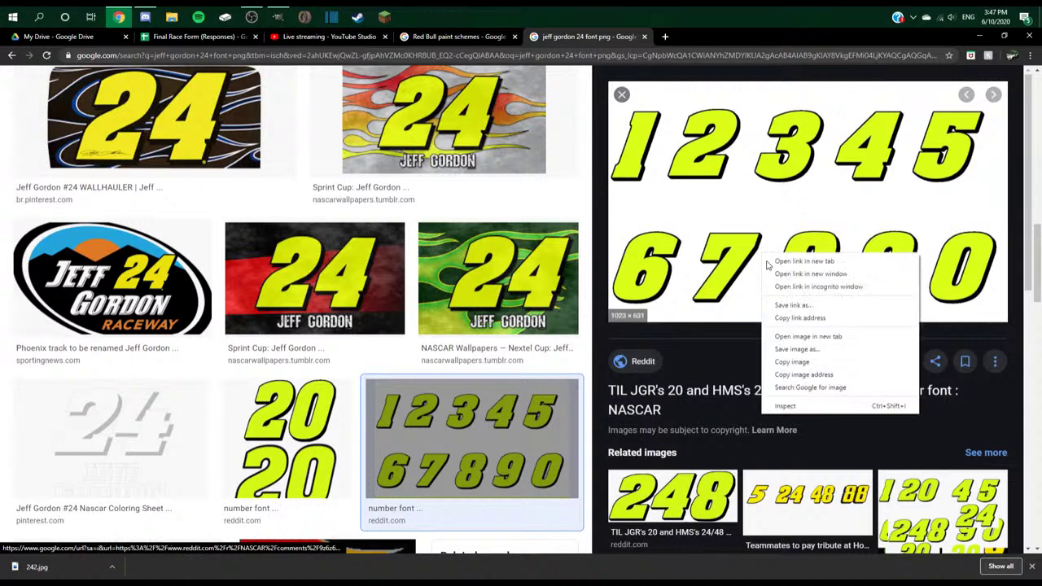
left_click(805, 361)
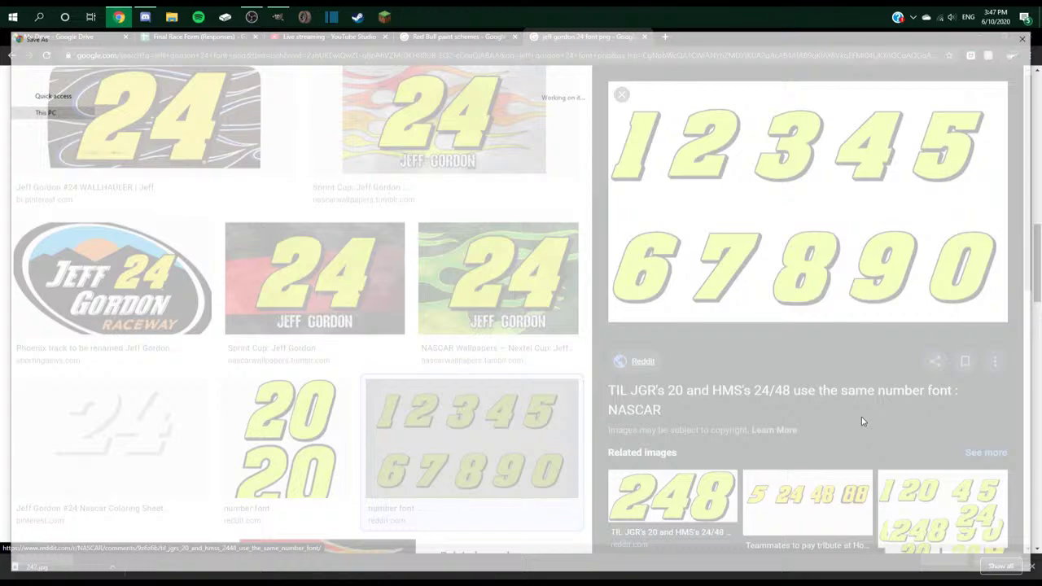
type("242")
key("Return")
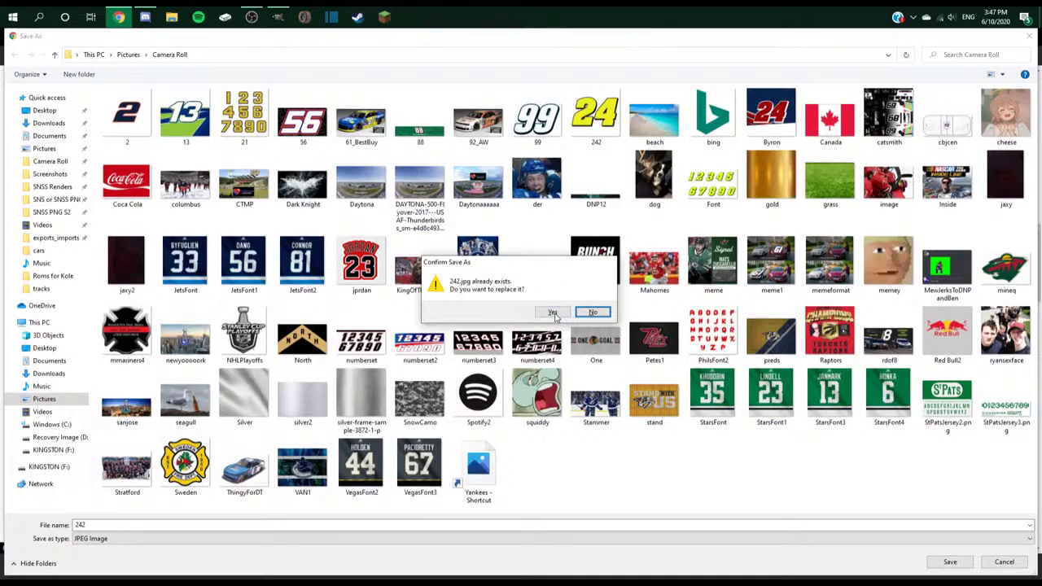
- Replace the existing 242.jpg, then in GIMP close the old 24 image and open the number chart
left_click(553, 313)
key("alt+Tab")
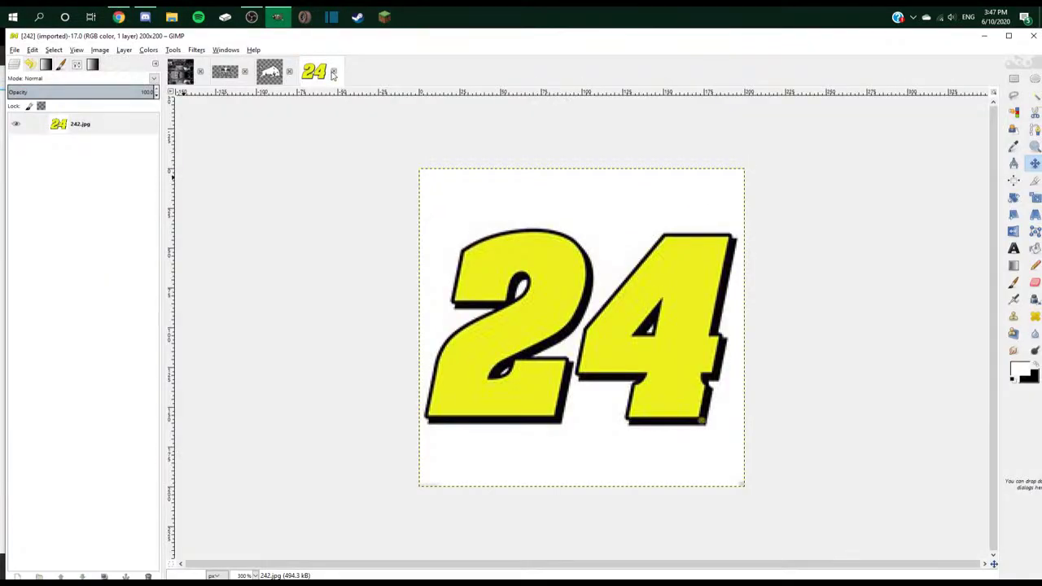
left_click(333, 72)
left_click(15, 50)
left_click(57, 121)
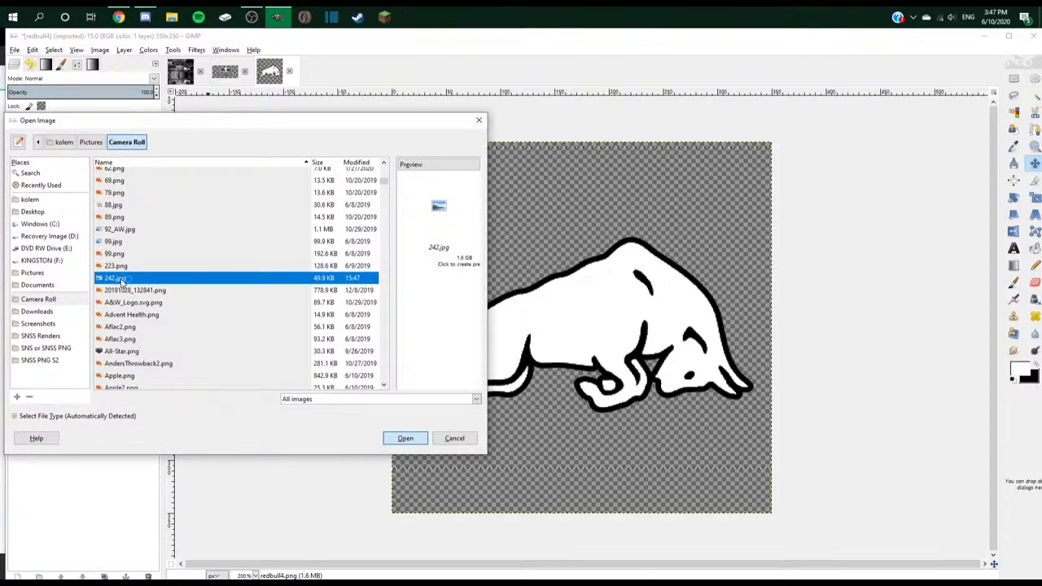
double_click(122, 280)
- Fuzzy-select the white background, try a black fill, then undo it and deselect
scroll(452, 242, "up", 2)
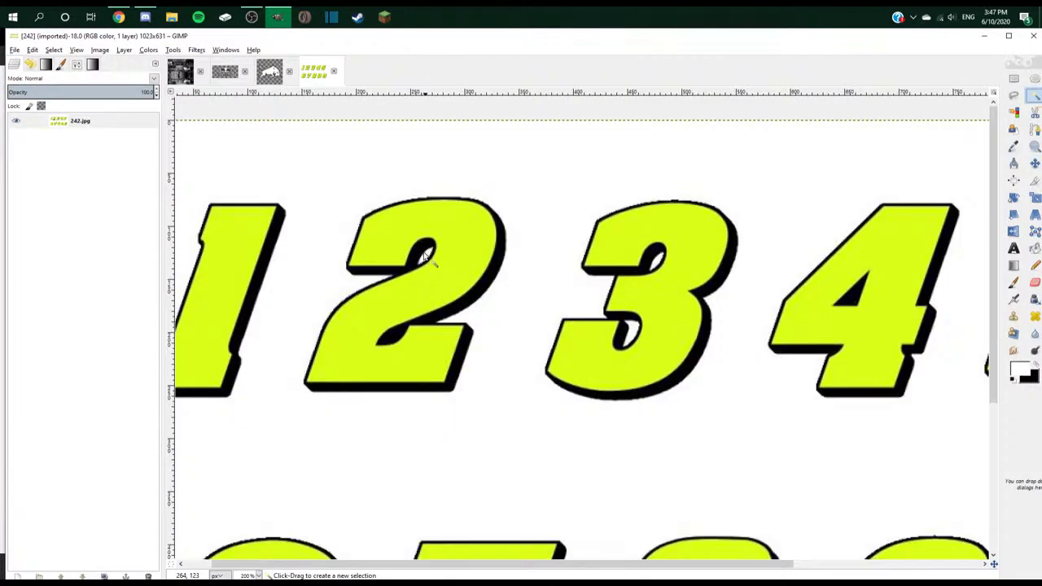
left_click(451, 241)
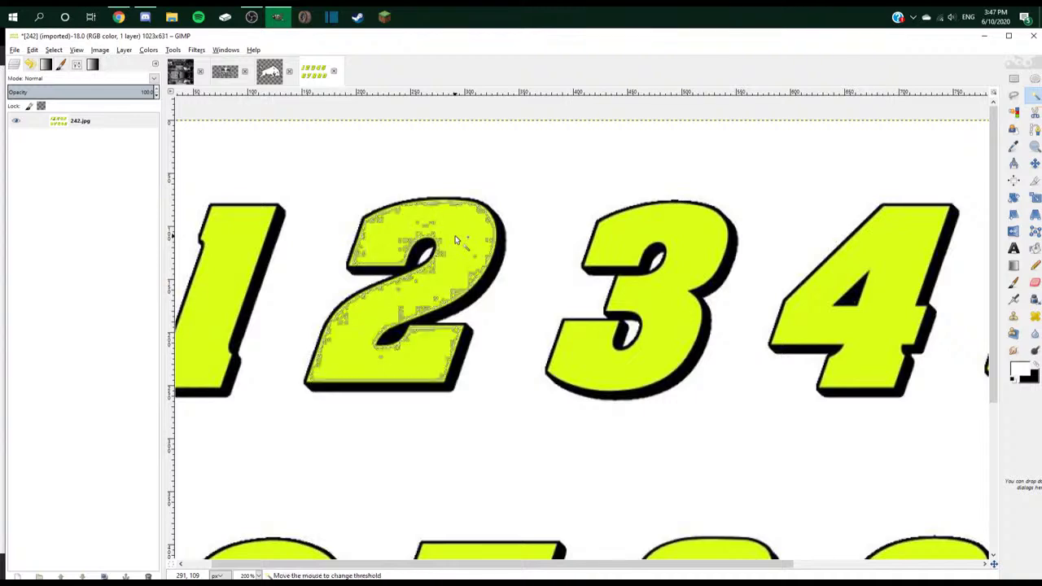
left_click(456, 235, "ctrl")
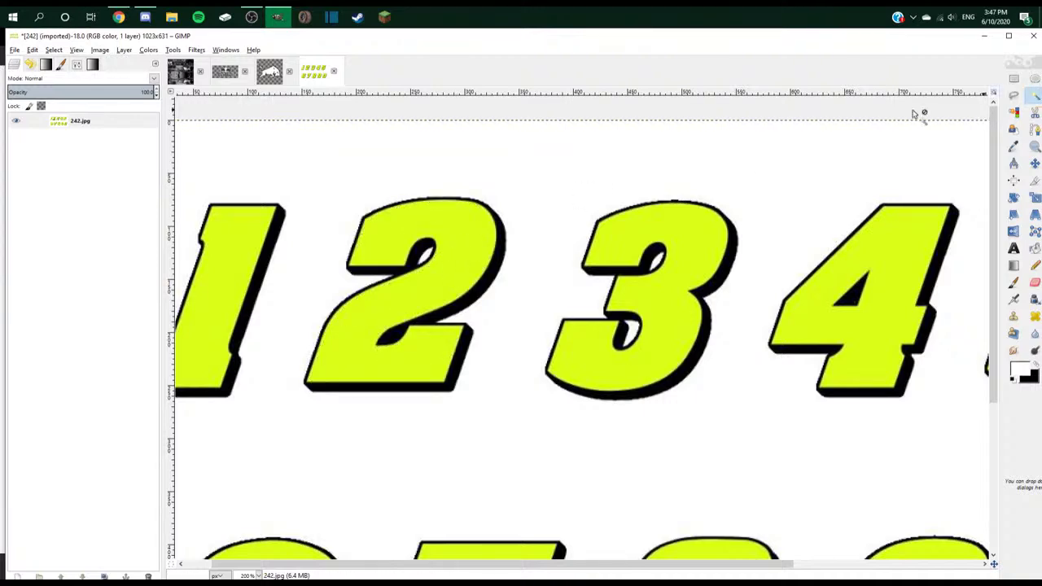
left_click(559, 191)
key("ctrl+comma")
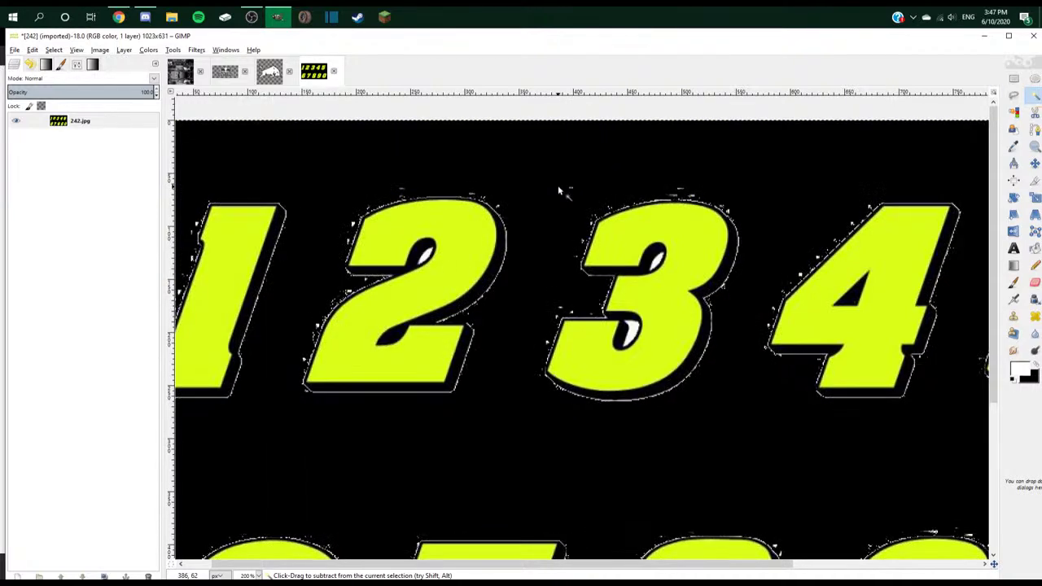
key("ctrl+z")
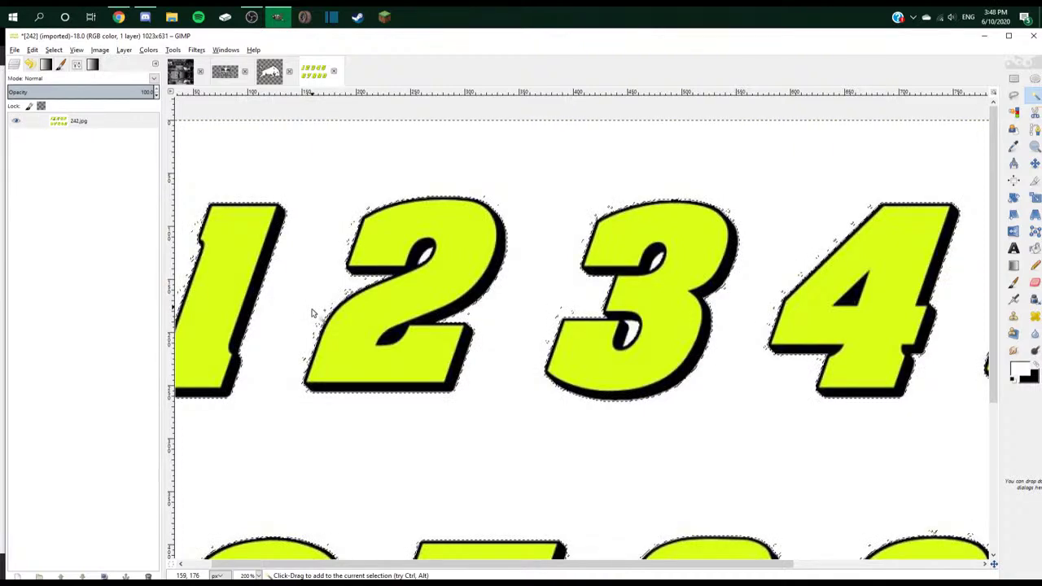
key("ctrl+shift+a")
- Reselect the white background, cut it to transparency, and close the chart without saving
left_click(335, 299)
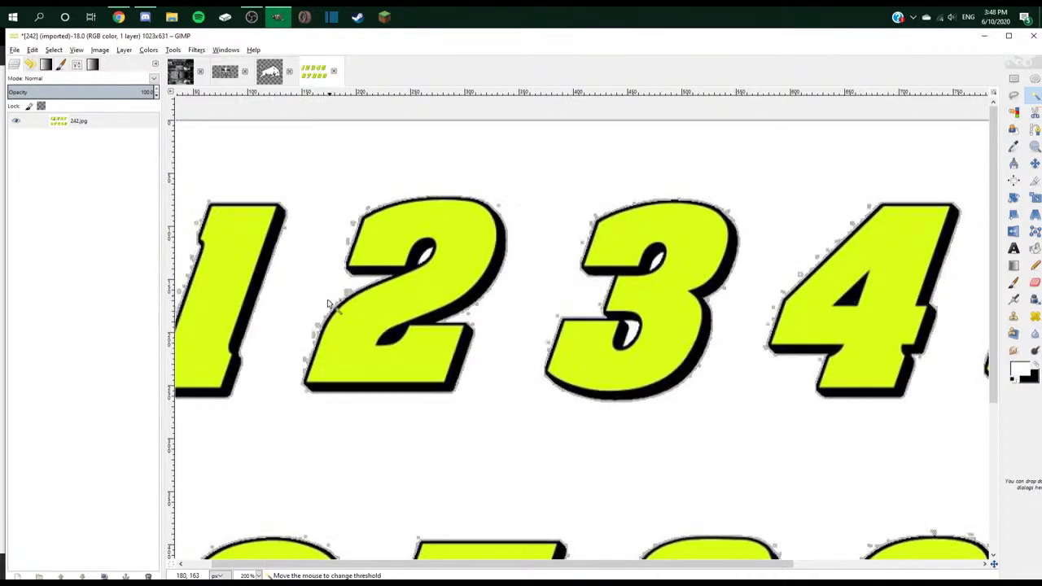
key("1")
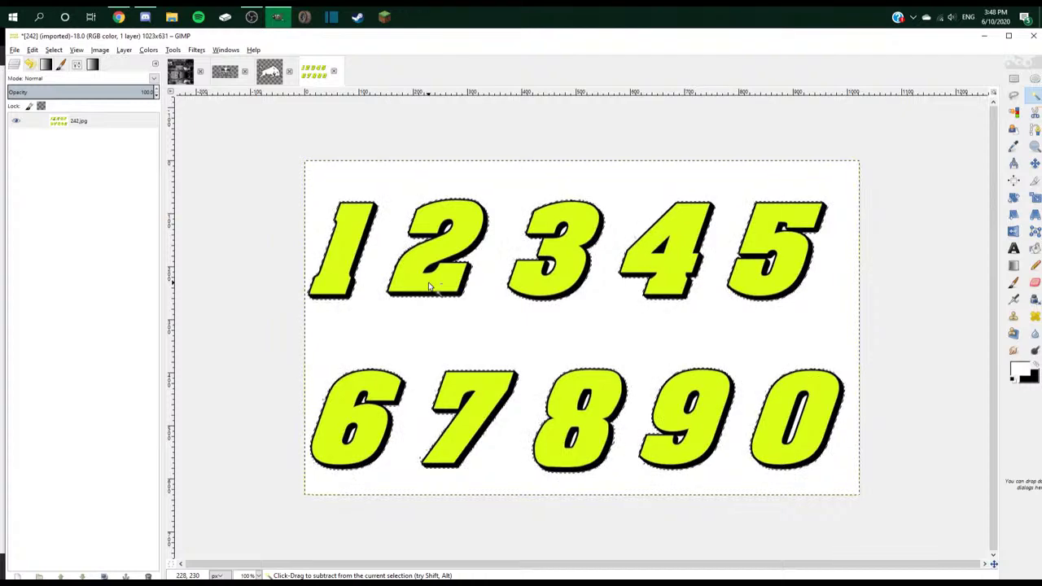
key("ctrl+x")
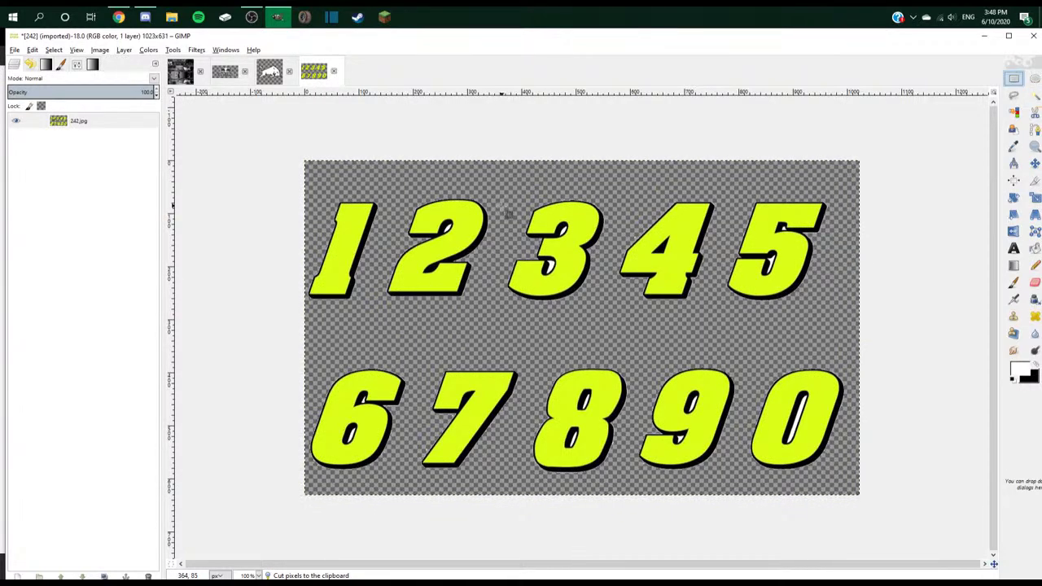
key("ctrl+w")
left_click(530, 361)
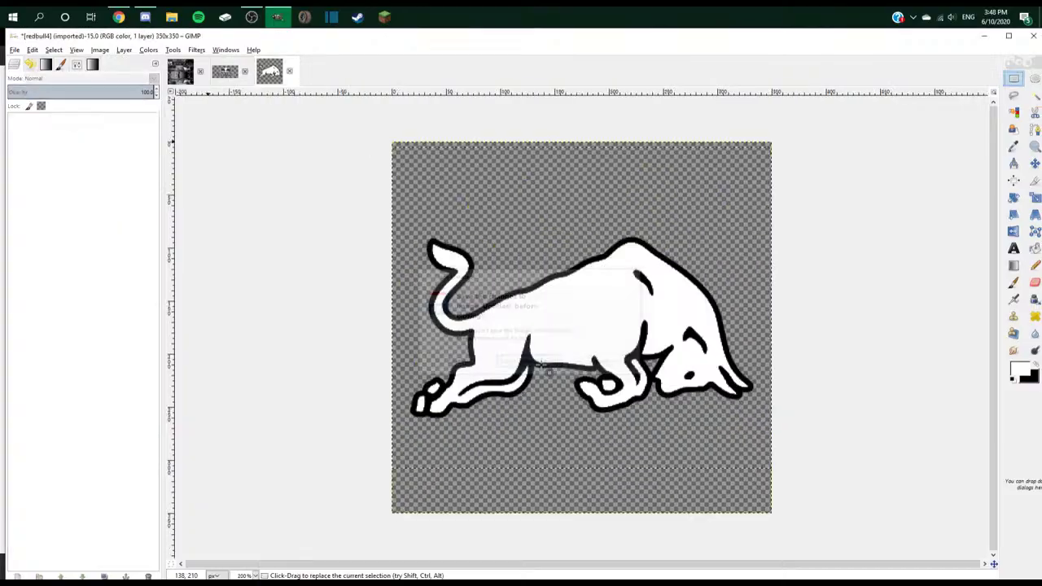
key("alt+Tab")
- Save the blue #24 NASCAR wallpaper result to Camera Roll as 242
scroll(142, 265, "down", 2)
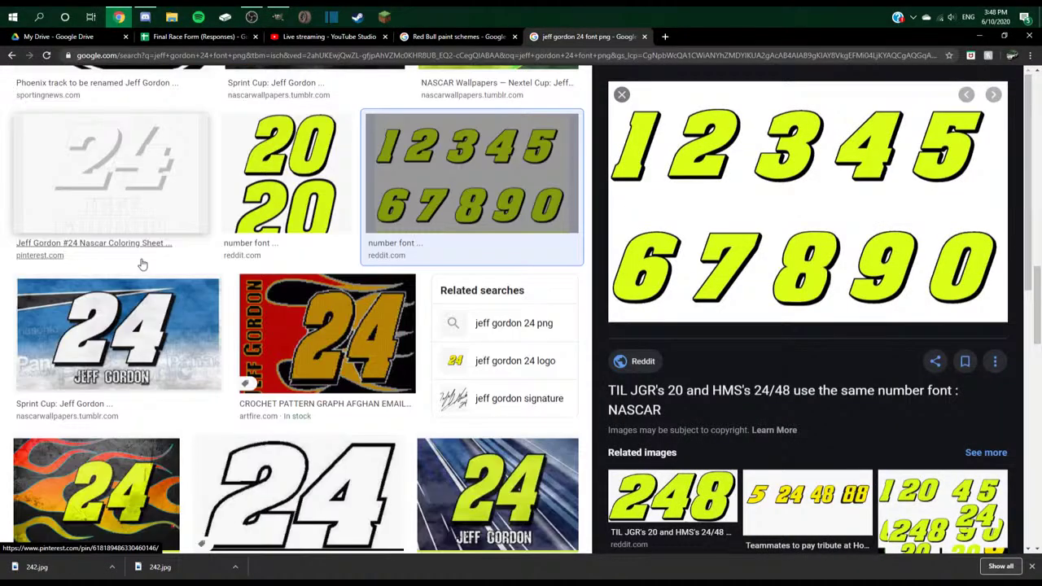
scroll(141, 264, "down", 2)
left_click(142, 265)
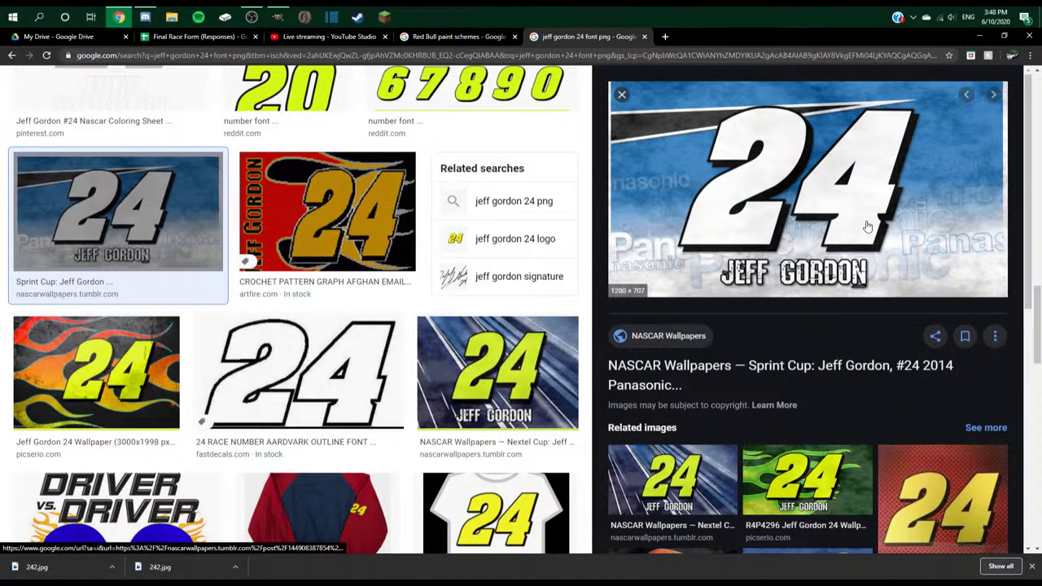
right_click(866, 246)
left_click(912, 343)
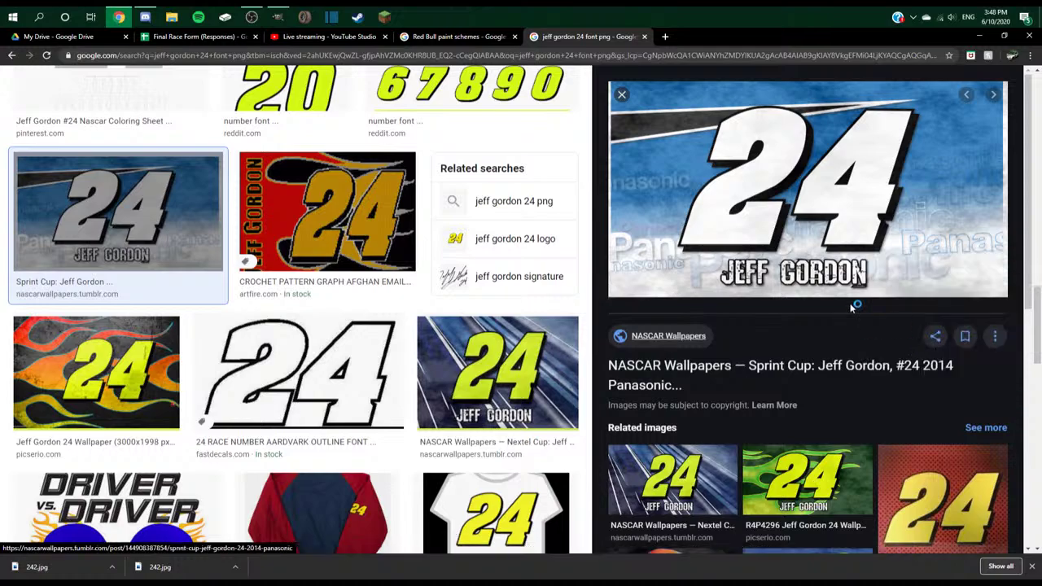
type("242")
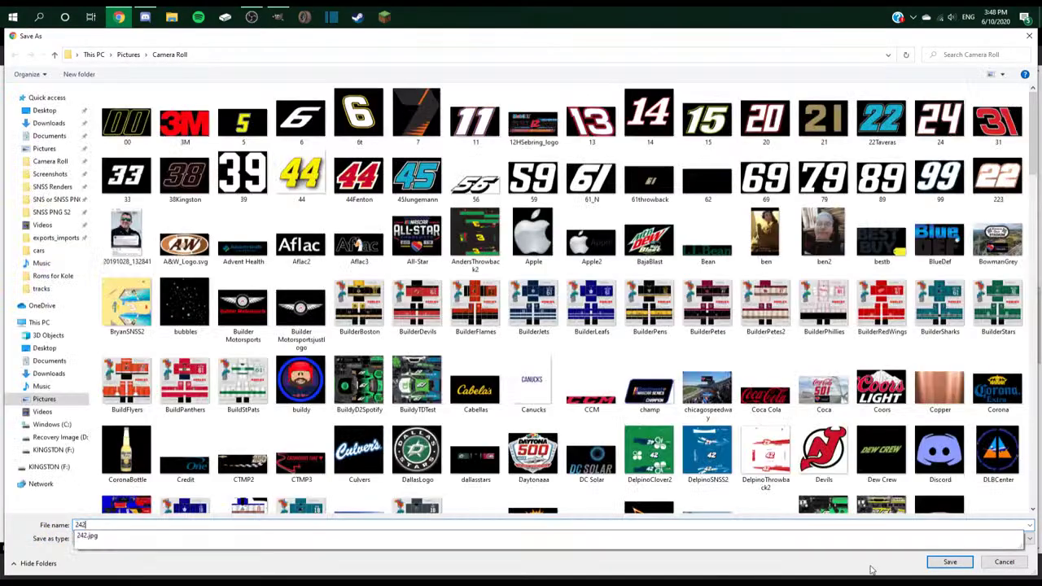
key("Return")
- Open the downloaded 242.png wallpaper in GIMP
key("alt+Tab")
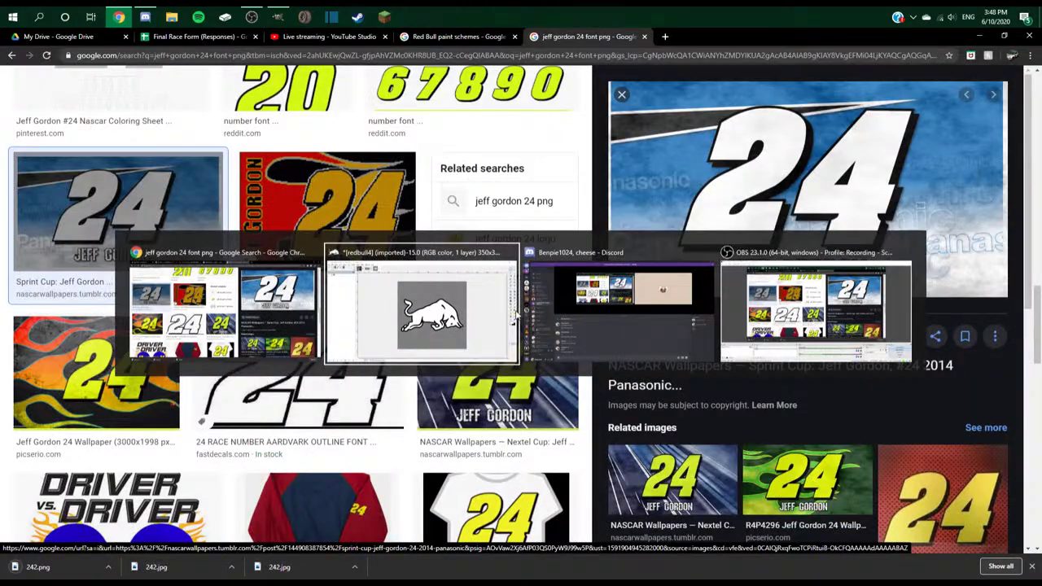
left_click(14, 50)
left_click(46, 93)
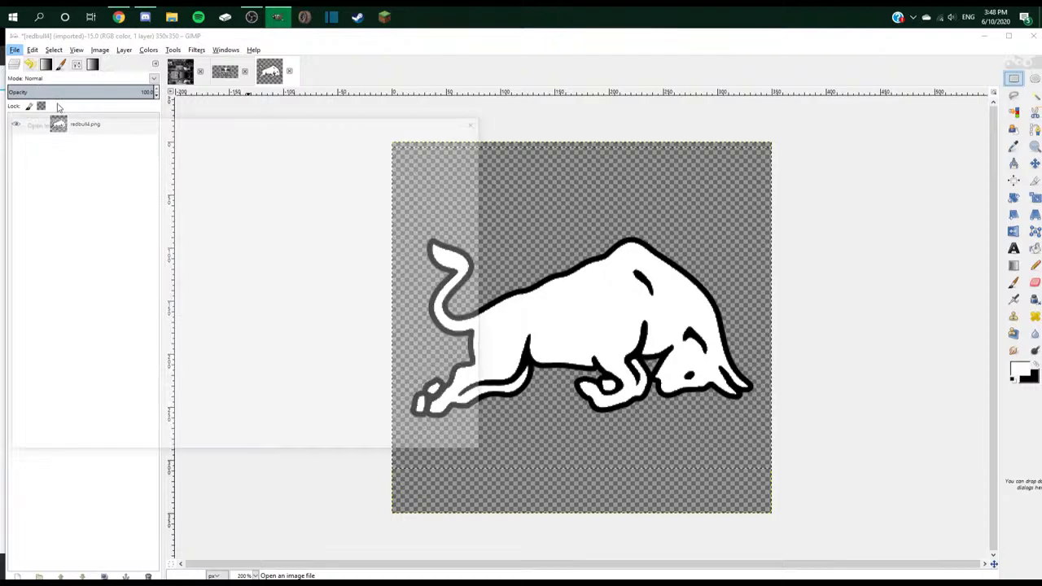
double_click(118, 291)
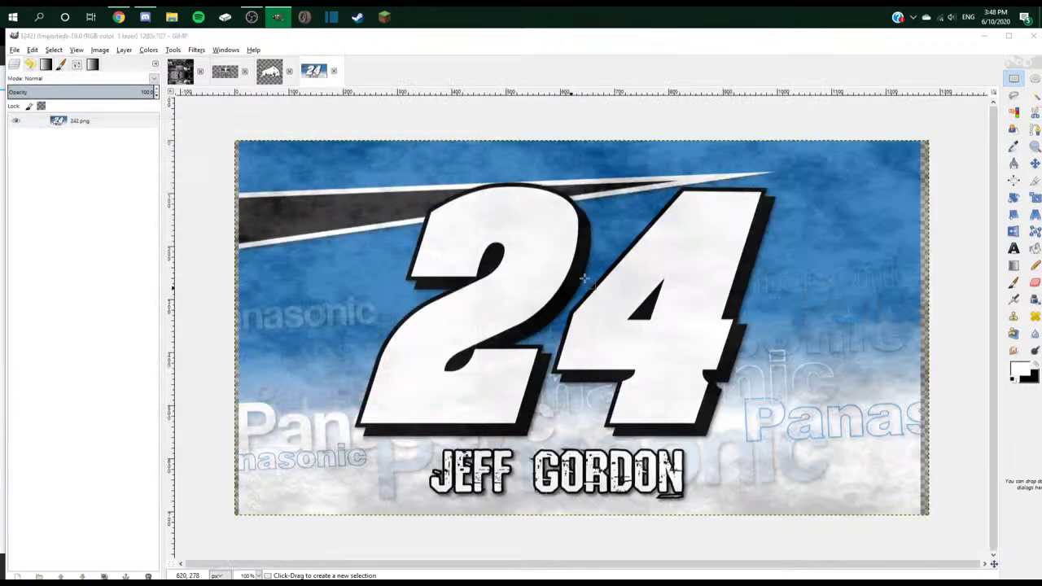
- Fuzzy-select the white 4 and 2, then cut and paste them as a floating selection
left_click(1033, 96)
left_click(716, 294)
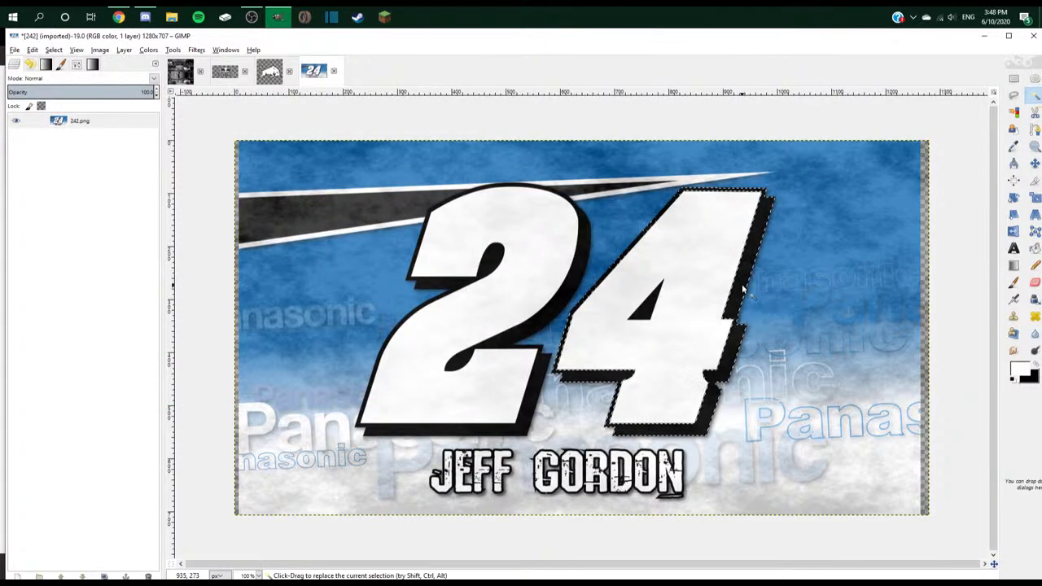
left_click(629, 295, "shift")
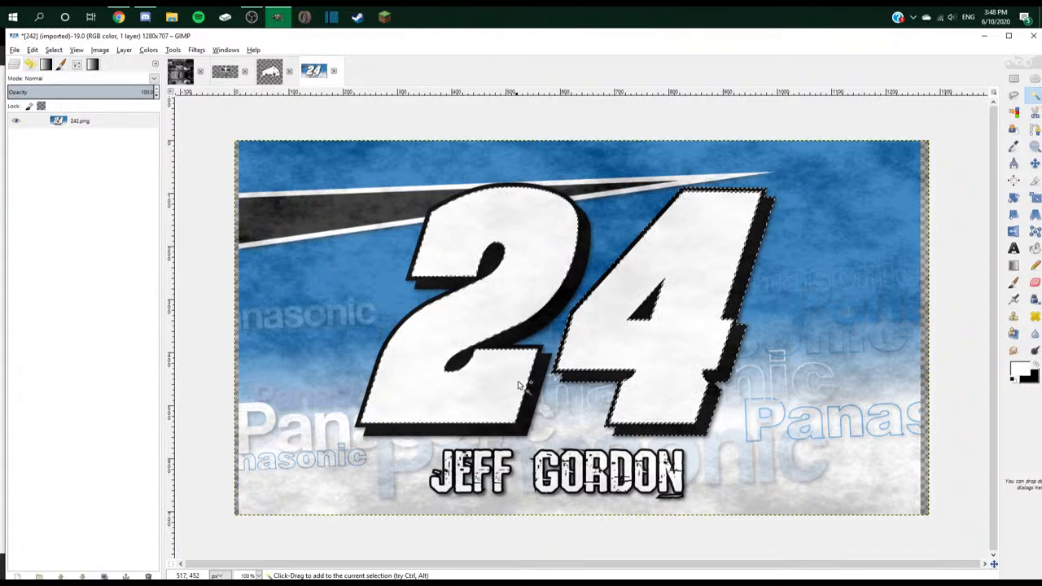
left_click_drag(521, 383, 537, 385)
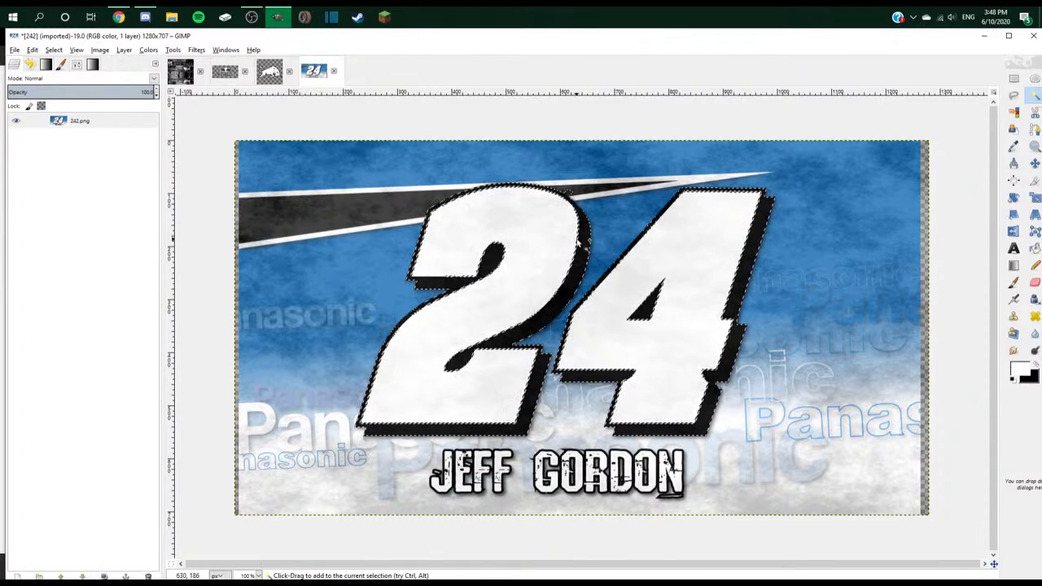
key("ctrl+x")
key("ctrl+v")
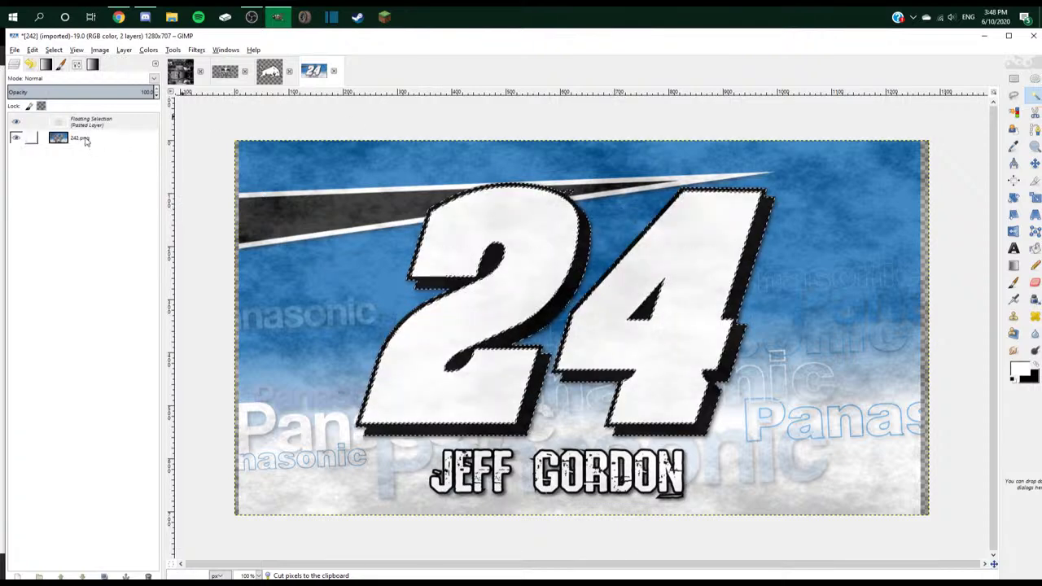
right_click(126, 124)
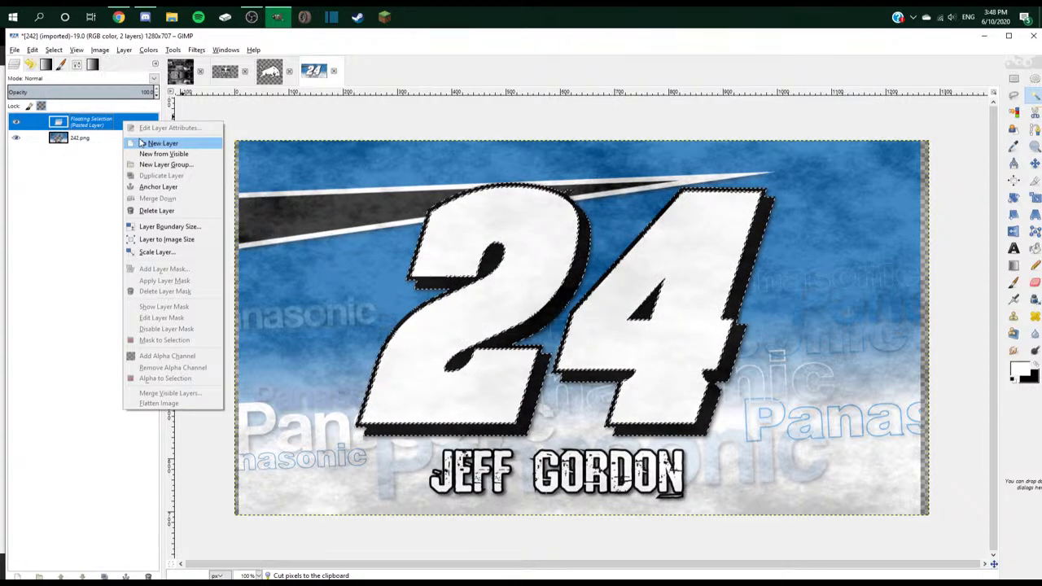
- Turn the floating selection into a new layer and trace a path along the top of the 2
left_click(142, 143)
left_click(562, 134)
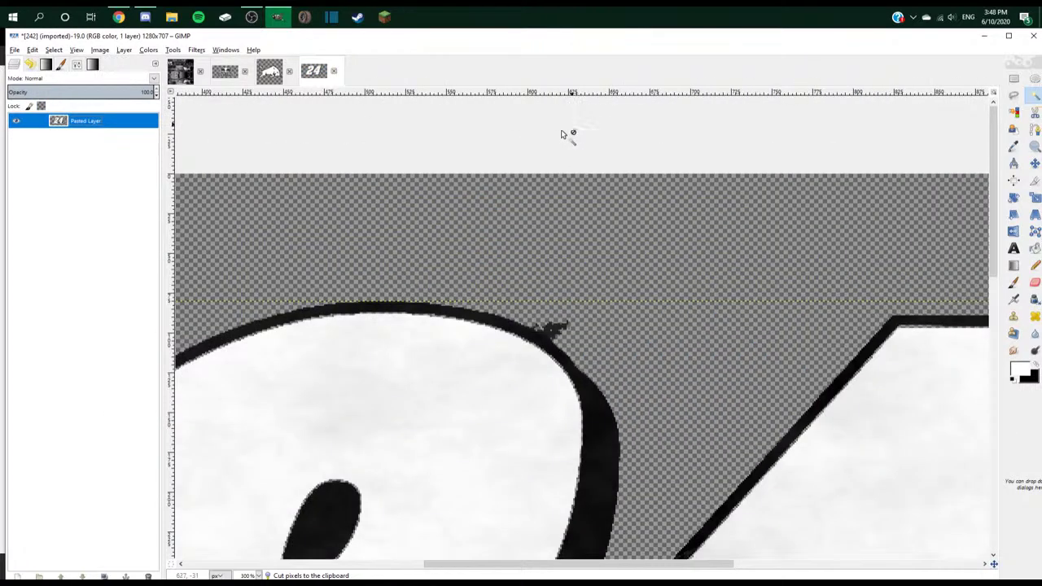
left_click(1035, 128)
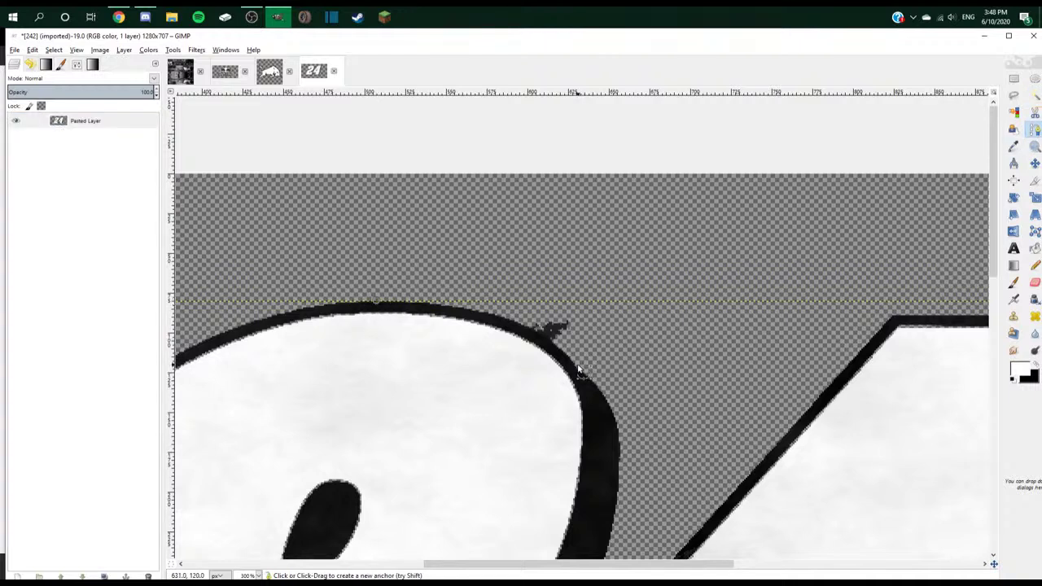
left_click_drag(570, 363, 501, 321)
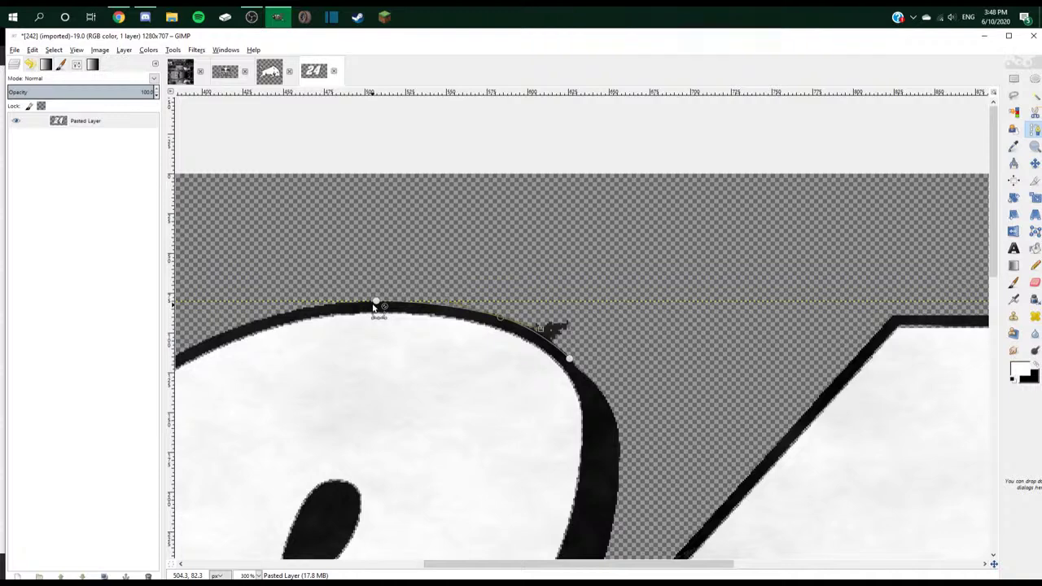
left_click_drag(374, 307, 654, 337)
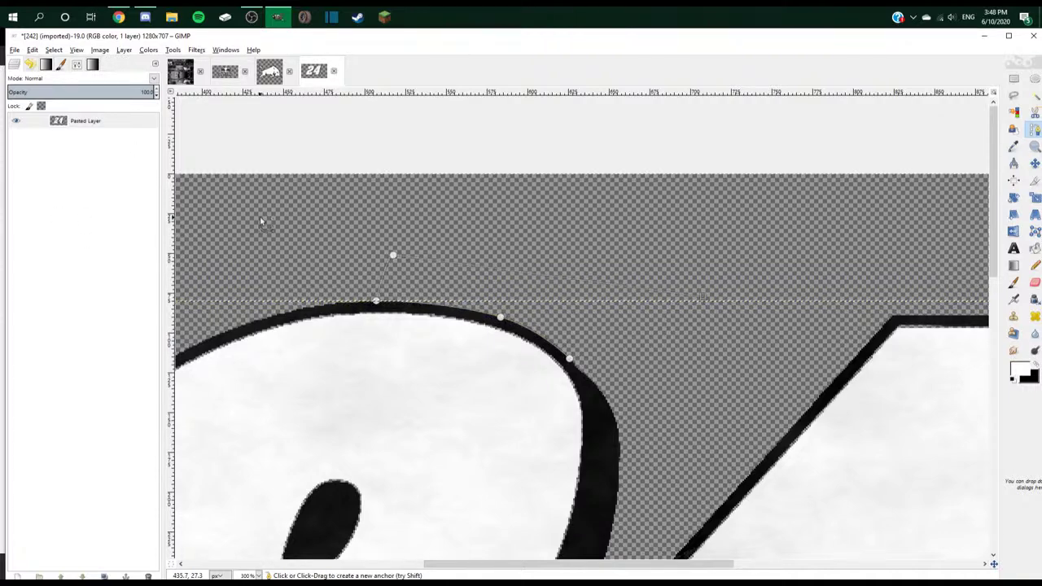
- Inspect the isolated 24 layer, then switch to the Mustang texture image
key("m")
scroll(710, 244, "down", 2)
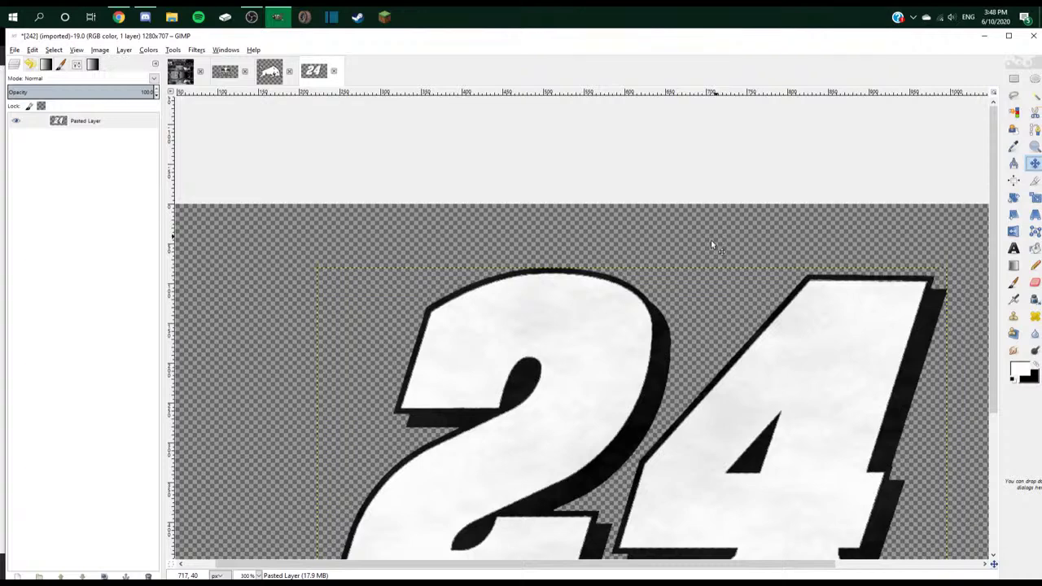
scroll(710, 239, "down", 4)
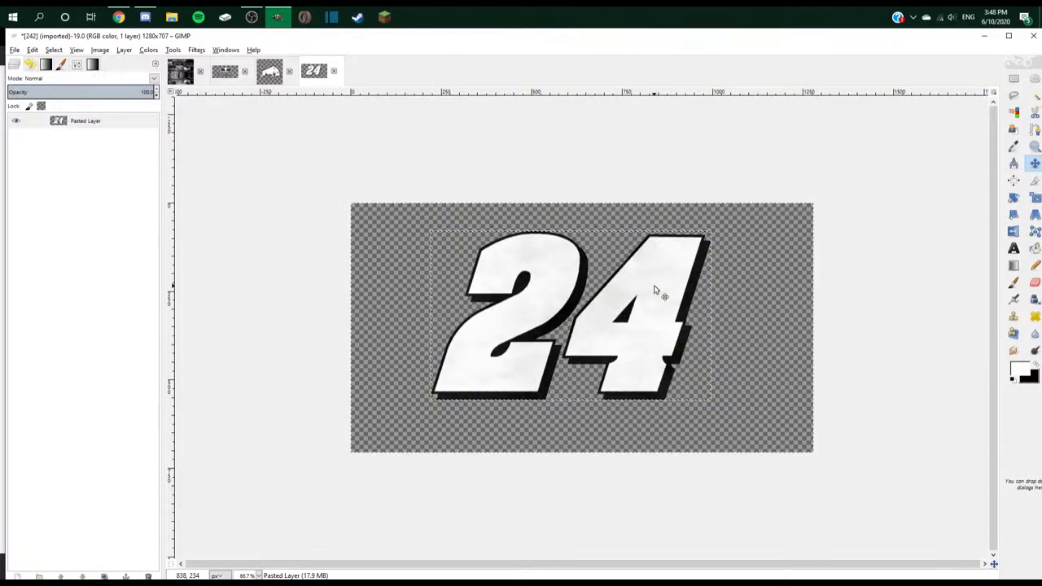
right_click(101, 122)
left_click(69, 132)
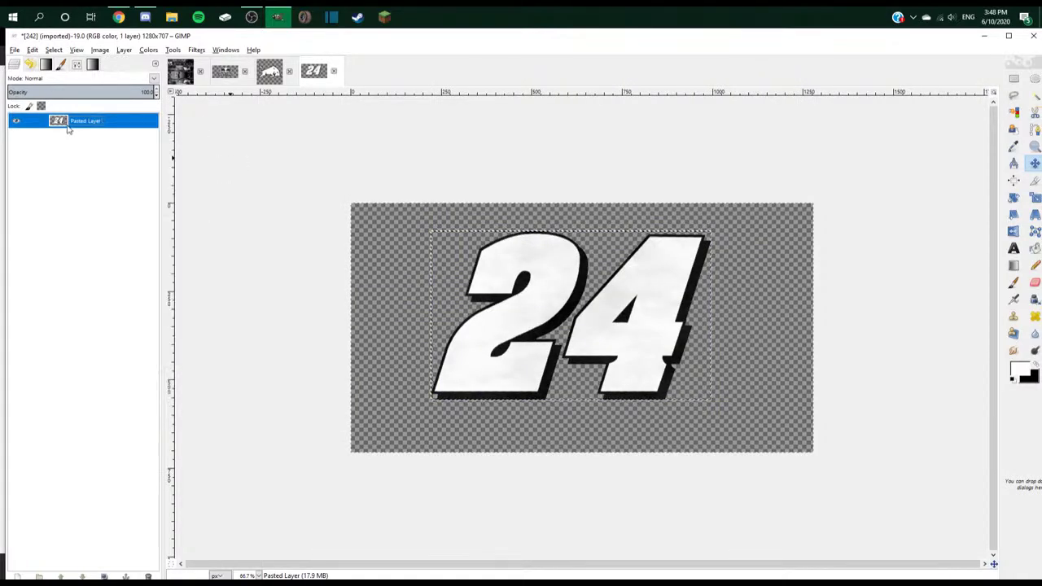
left_click(181, 75)
- Paste the 24 onto the car texture as a new layer and move it in the layer stack
key("ctrl+v")
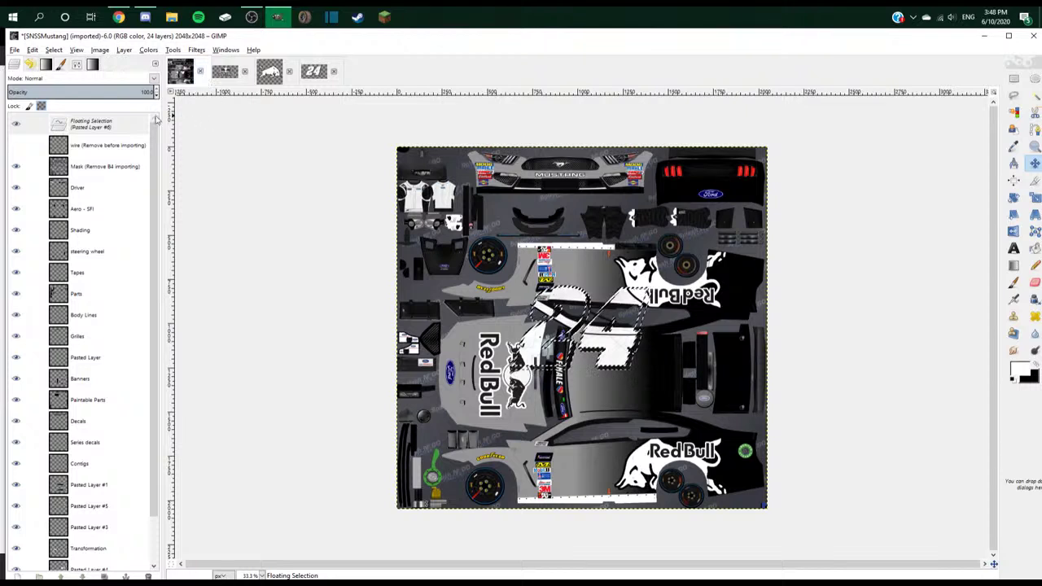
right_click(106, 124)
left_click(134, 140)
left_click_drag(605, 342, 646, 384)
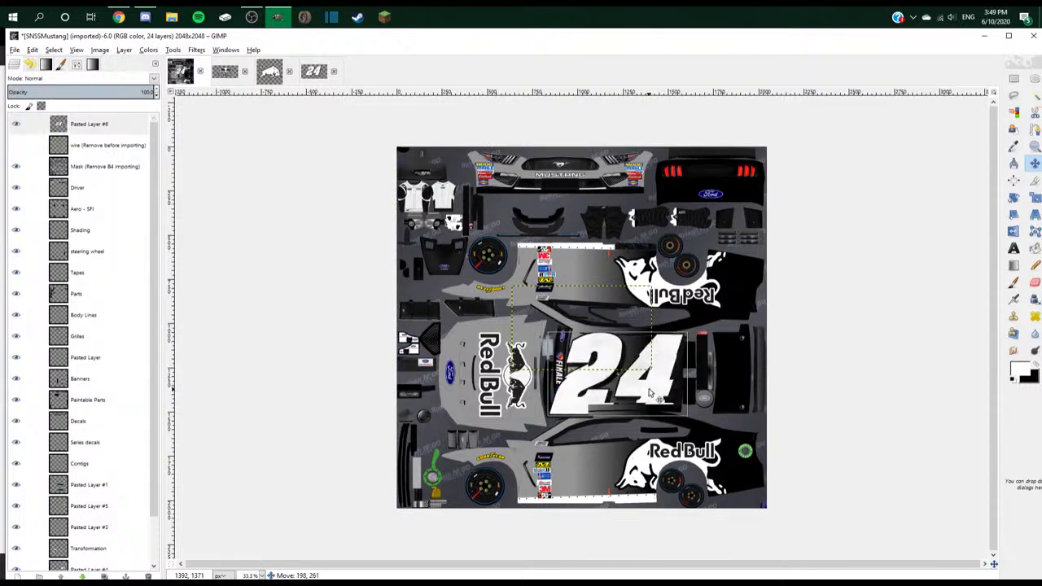
left_click(94, 124)
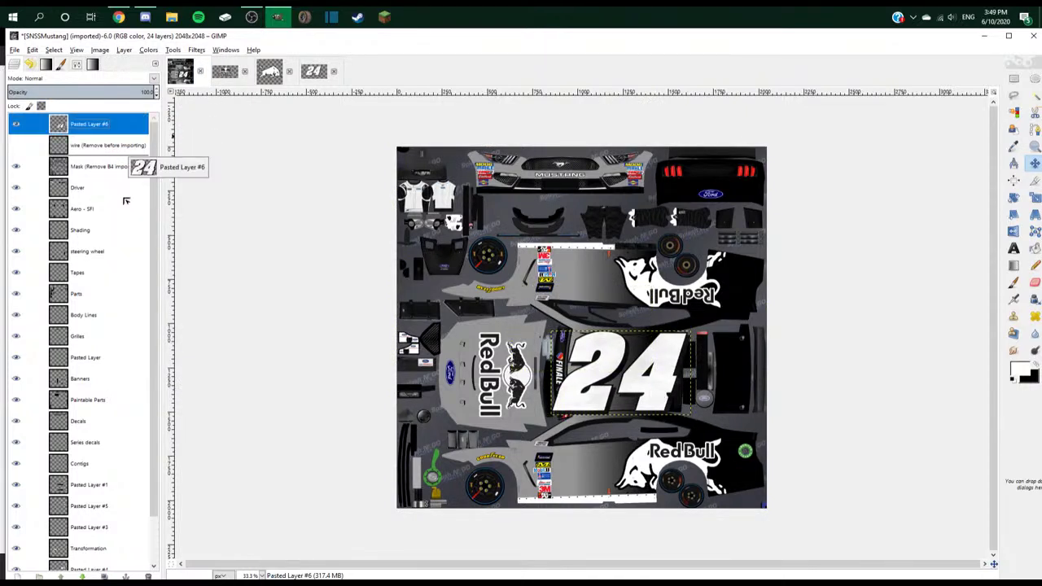
left_click_drag(126, 200, 109, 512)
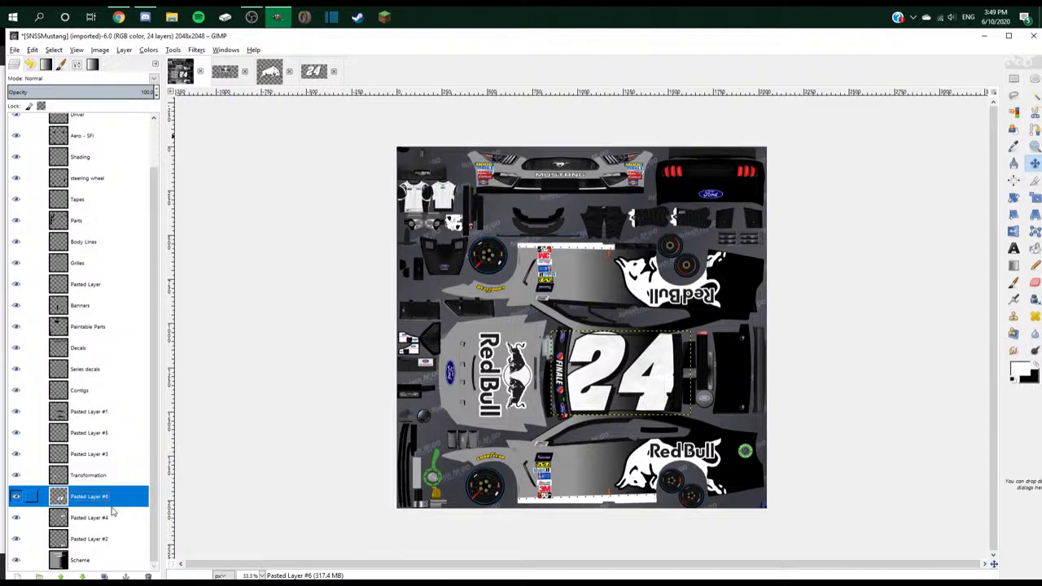
- Scale the 24 layer down, nudge it onto the roof, and show the wireframe overlay
right_click(112, 505)
left_click(168, 343)
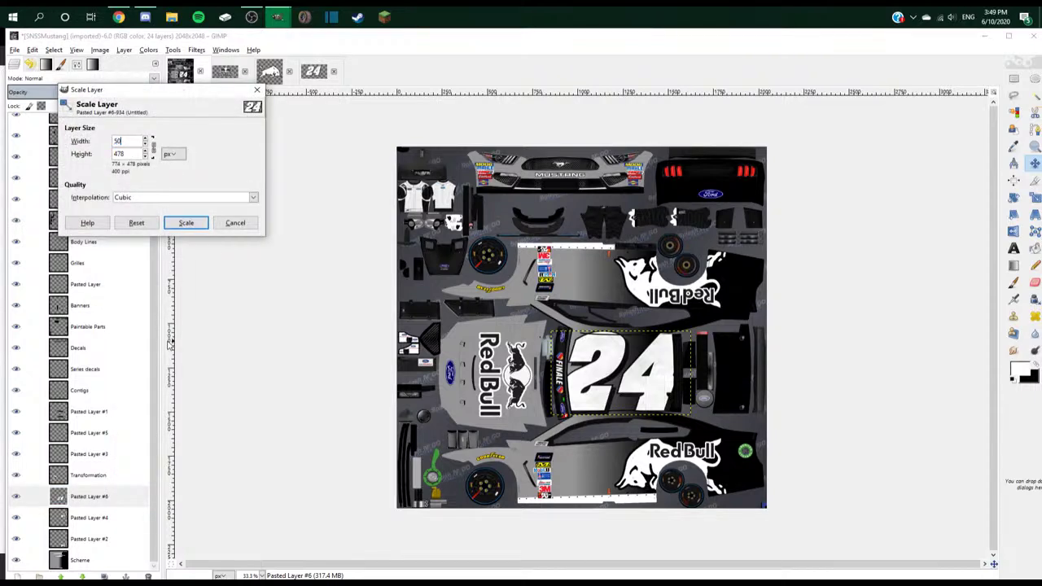
left_click(185, 222)
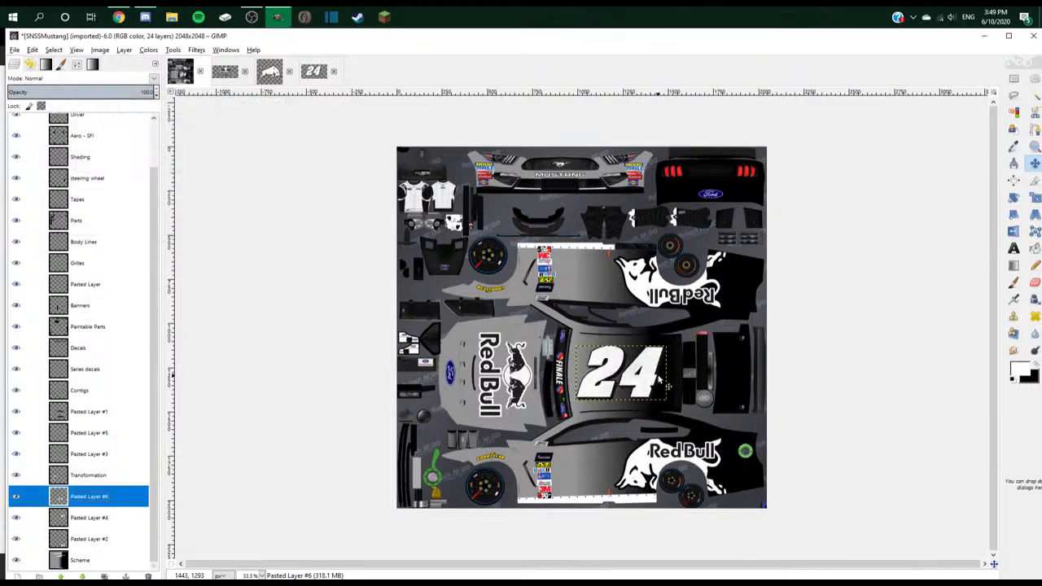
scroll(663, 373, "up", 3)
scroll(662, 372, "up", 5)
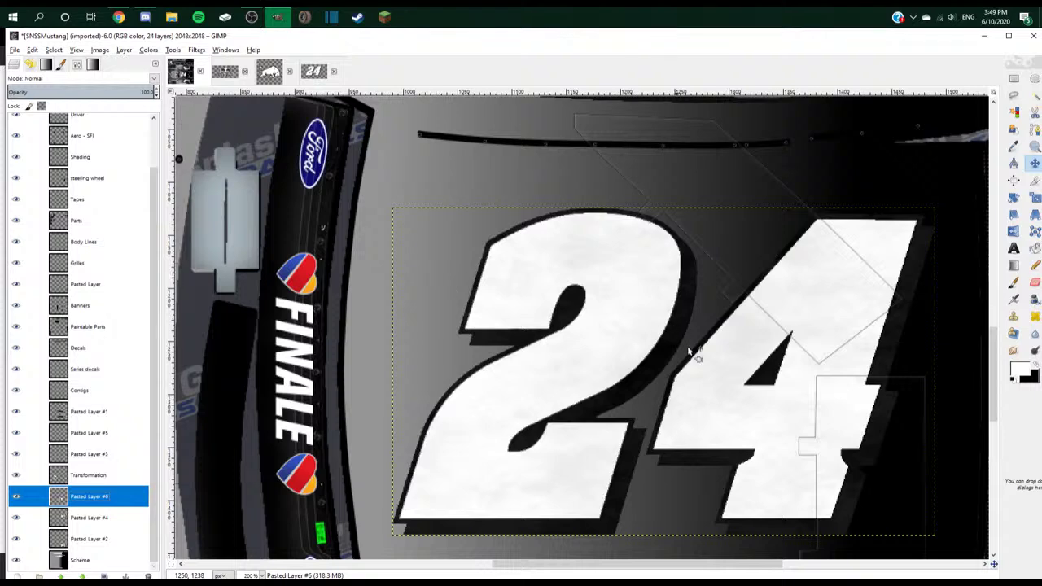
scroll(689, 351, "down", 3)
left_click_drag(728, 368, 730, 394)
scroll(147, 152, "up", 1)
left_click(15, 123)
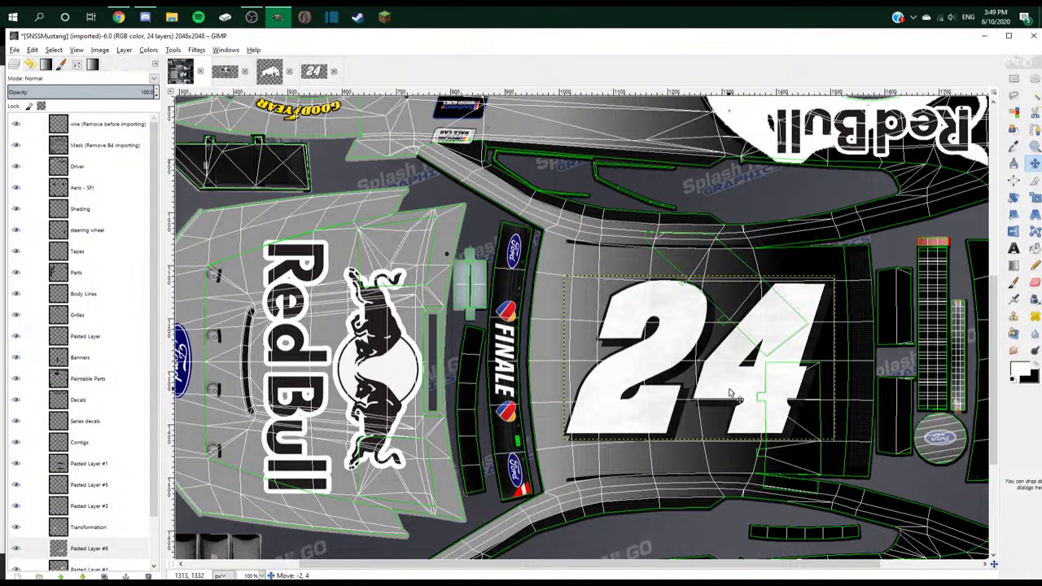
- Shrink the roof 24 further with Scale Layer, entering 3 in the size
scroll(89, 407, "down", 2)
left_click(90, 500)
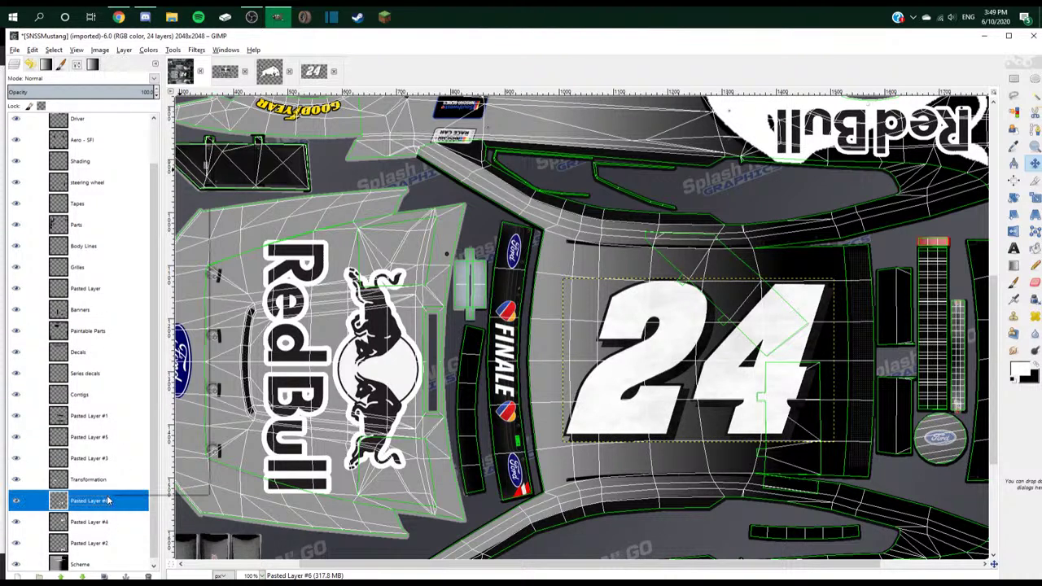
right_click(104, 500)
left_click(186, 350)
type("3")
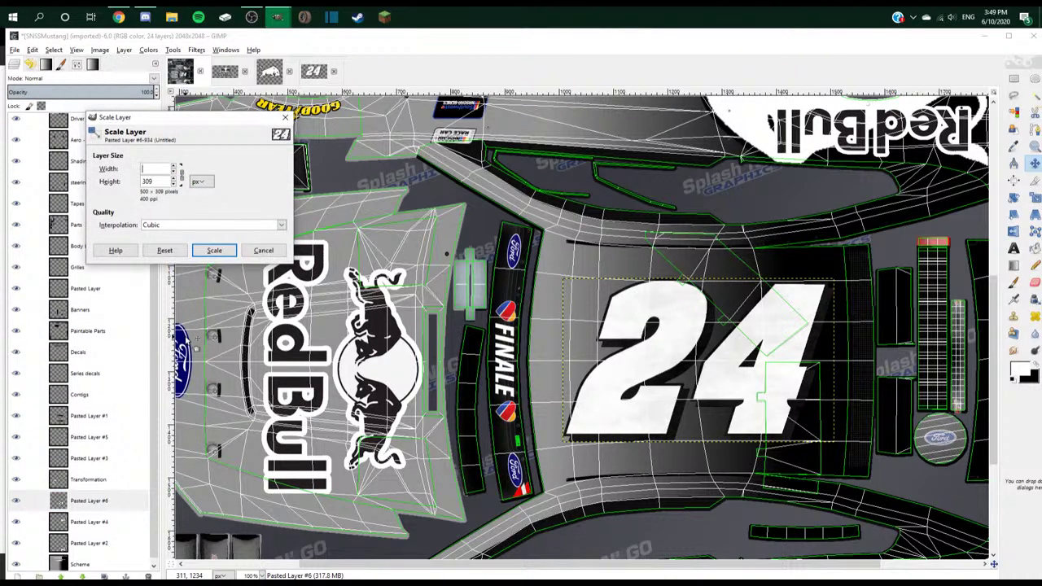
left_click(215, 252)
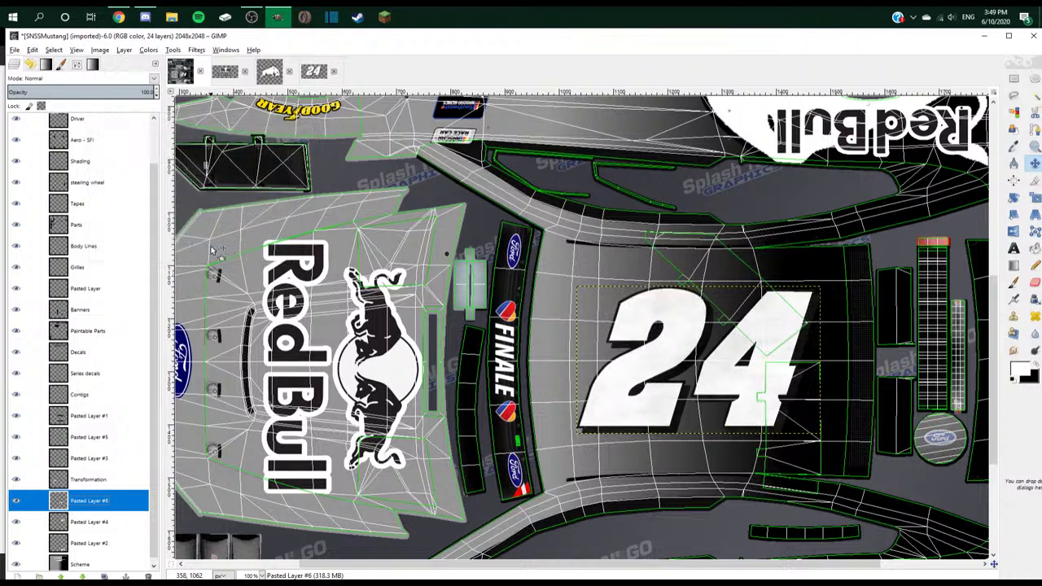
- Duplicate the 24 layer and drag the copy down to the side panel
scroll(545, 232, "down", 5)
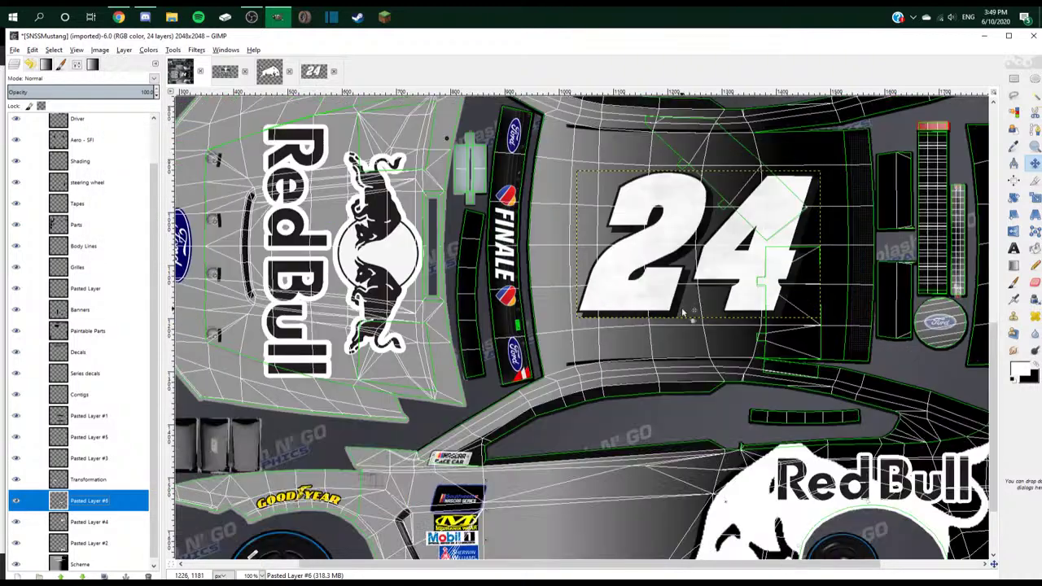
scroll(671, 301, "down", 1)
scroll(659, 297, "up", 3)
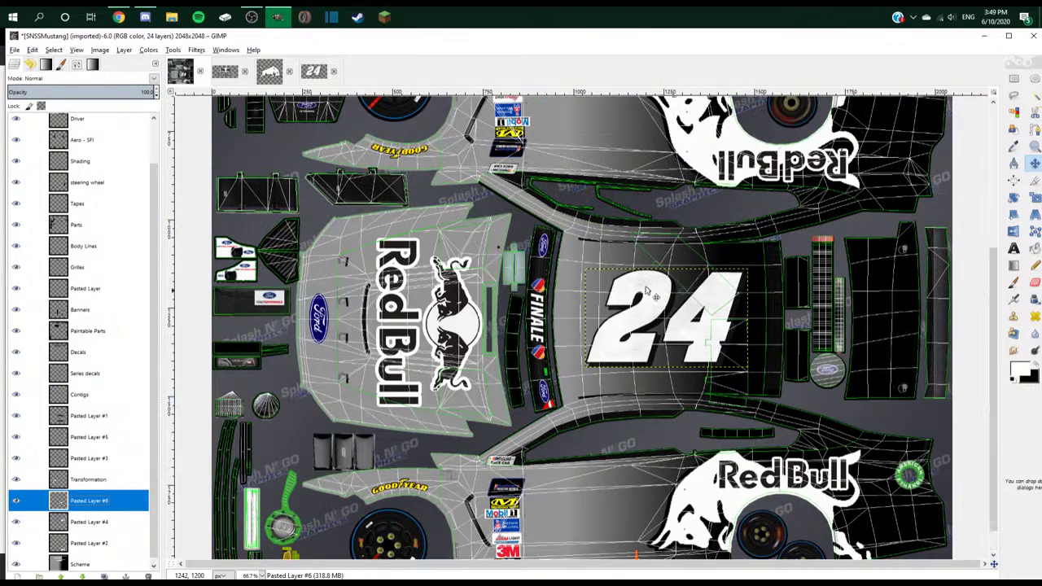
right_click(143, 510)
left_click(122, 271)
scroll(708, 300, "down", 1)
left_click_drag(704, 285, 635, 521)
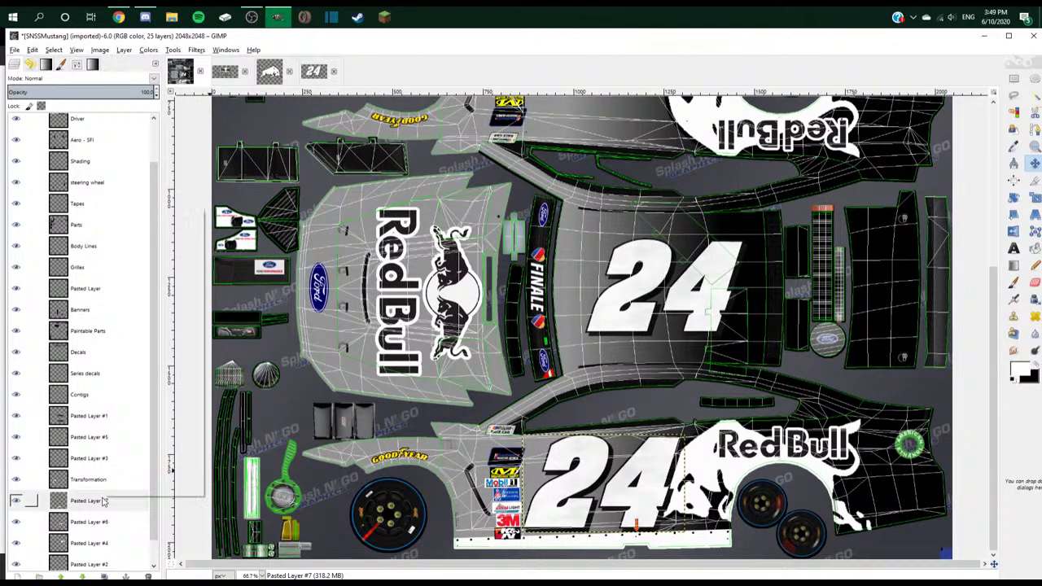
- Scale the side-panel 24 down twice to 325 px wide and nudge it into place
right_click(95, 500)
left_click(154, 332)
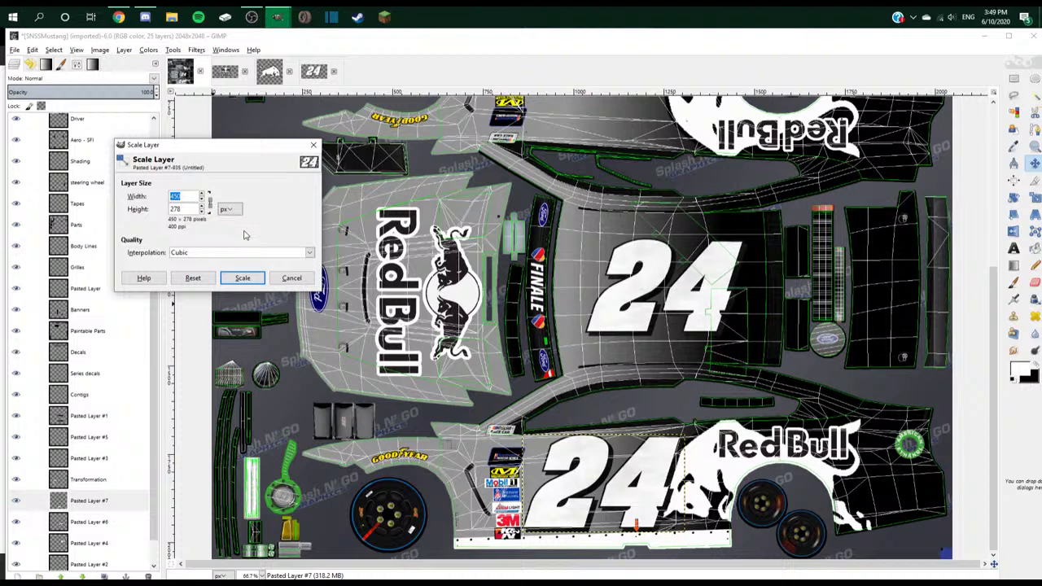
left_click(242, 277)
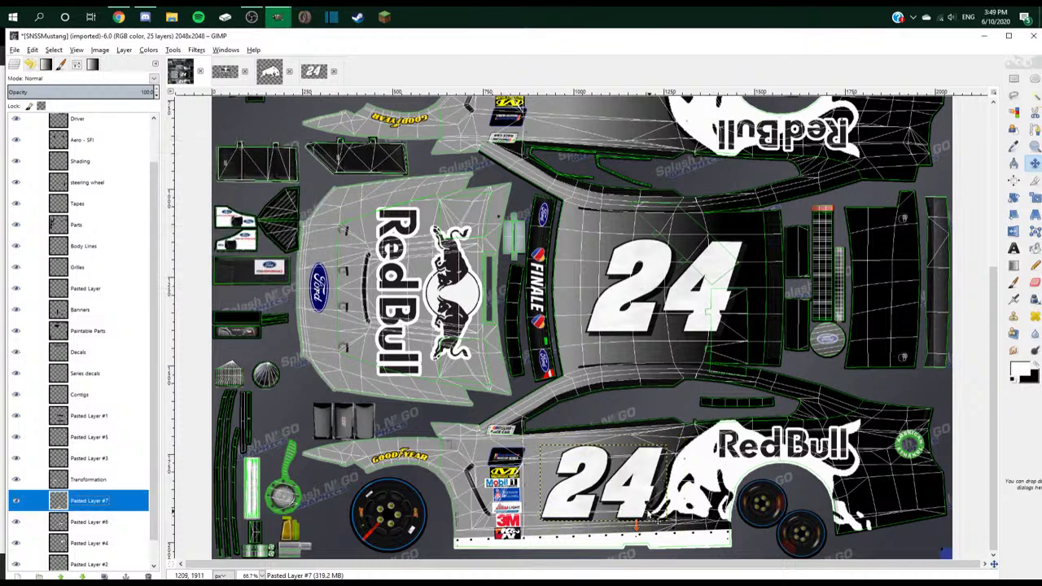
left_click_drag(644, 506, 639, 505)
right_click(94, 500)
left_click(140, 341)
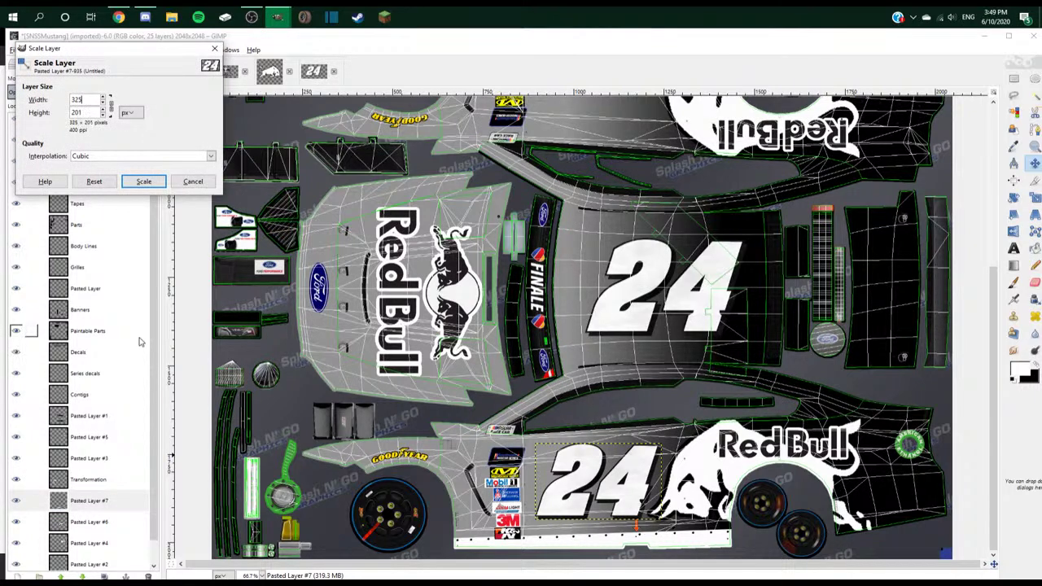
left_click(144, 181)
left_click_drag(626, 500, 627, 502)
- Hide the wireframe overlay, nudge the lower 24 right, and select the Scheme layer
scroll(554, 481, "down", 4)
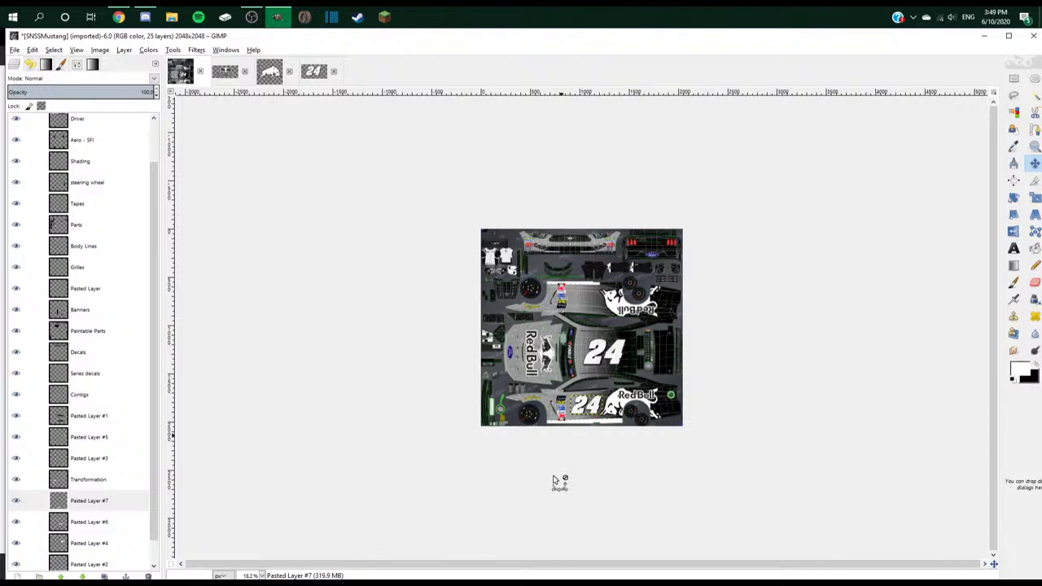
scroll(81, 488, "up", 3)
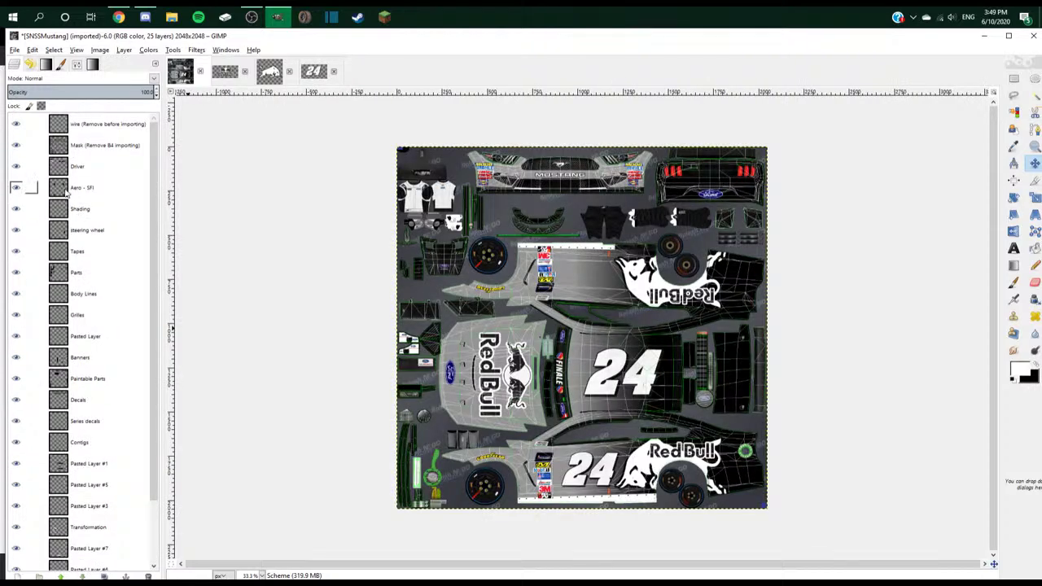
left_click(15, 125)
scroll(127, 532, "down", 3)
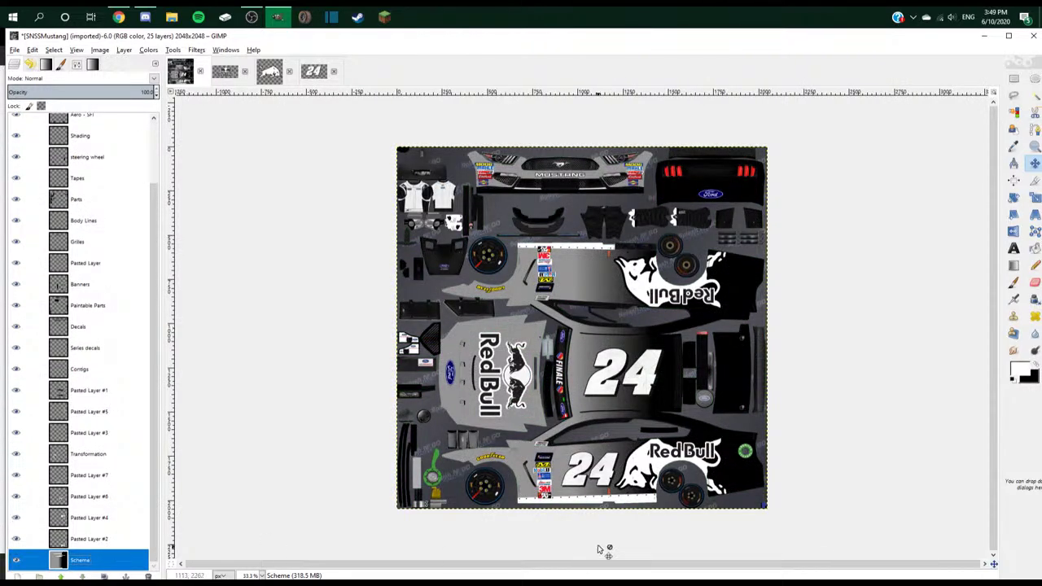
scroll(599, 548, "up", 2)
left_click_drag(622, 481, 626, 481)
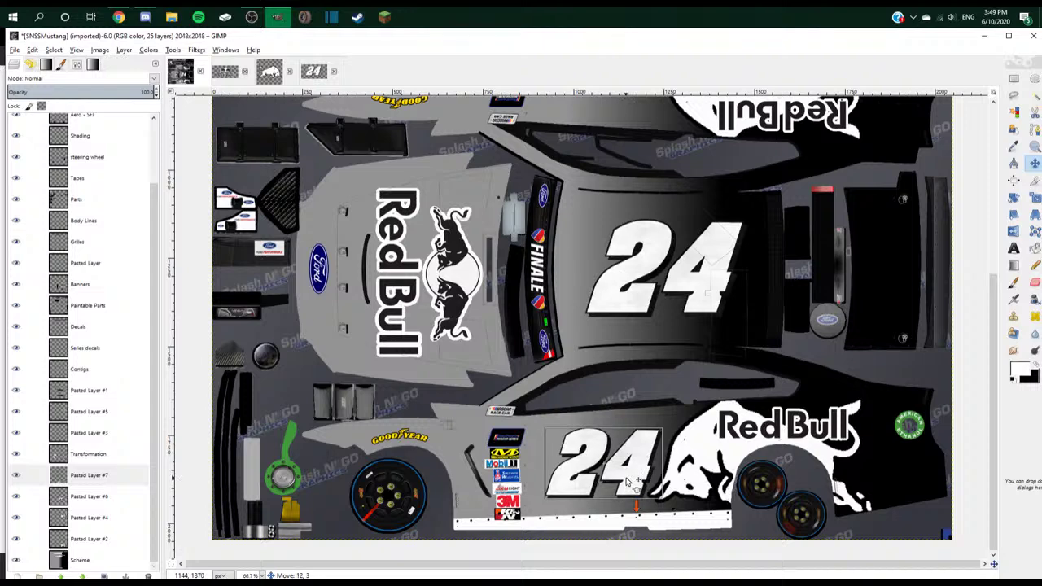
left_click(682, 490)
scroll(663, 472, "down", 3)
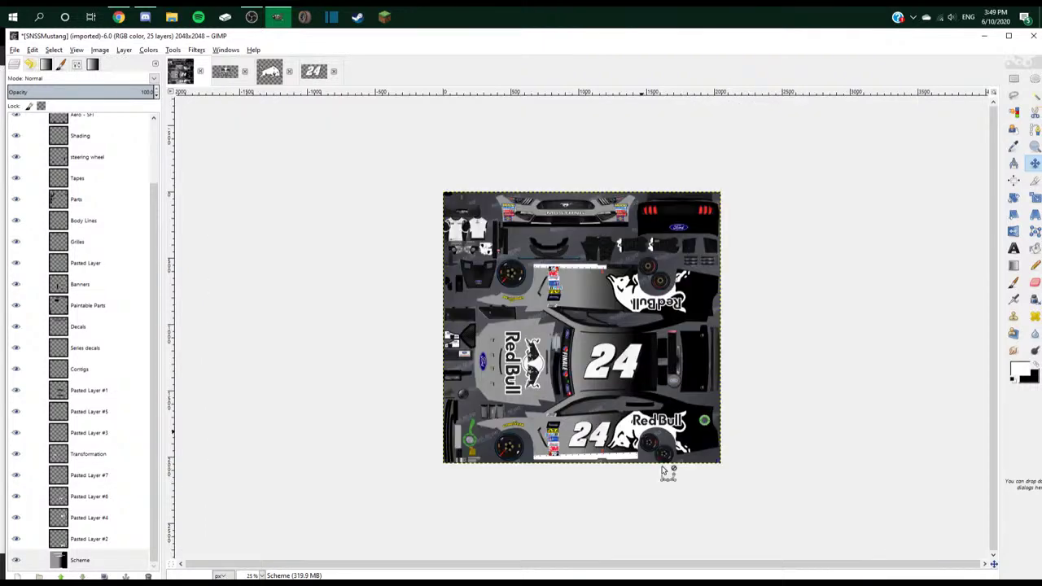
key("alt+Tab")
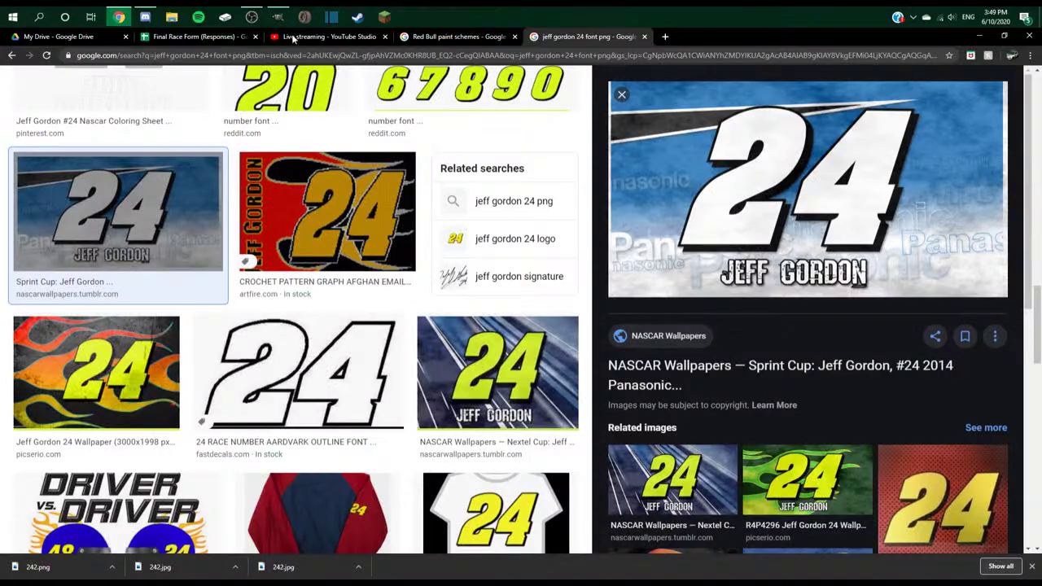
left_click(329, 36)
key("alt+Tab")
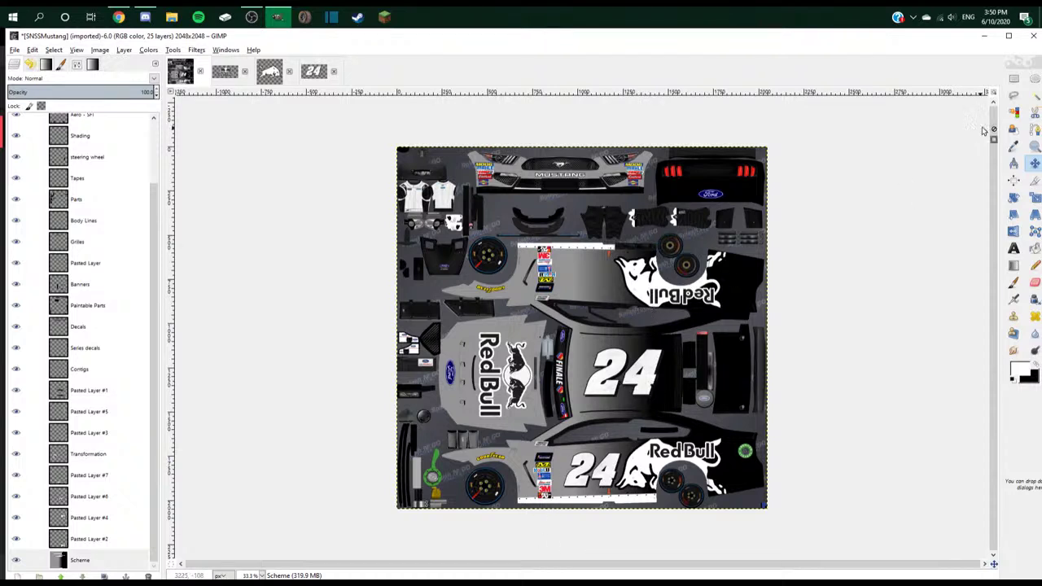
- Duplicate the lower 24 layer and move the copy up onto the upper side panel
double_click(1035, 162)
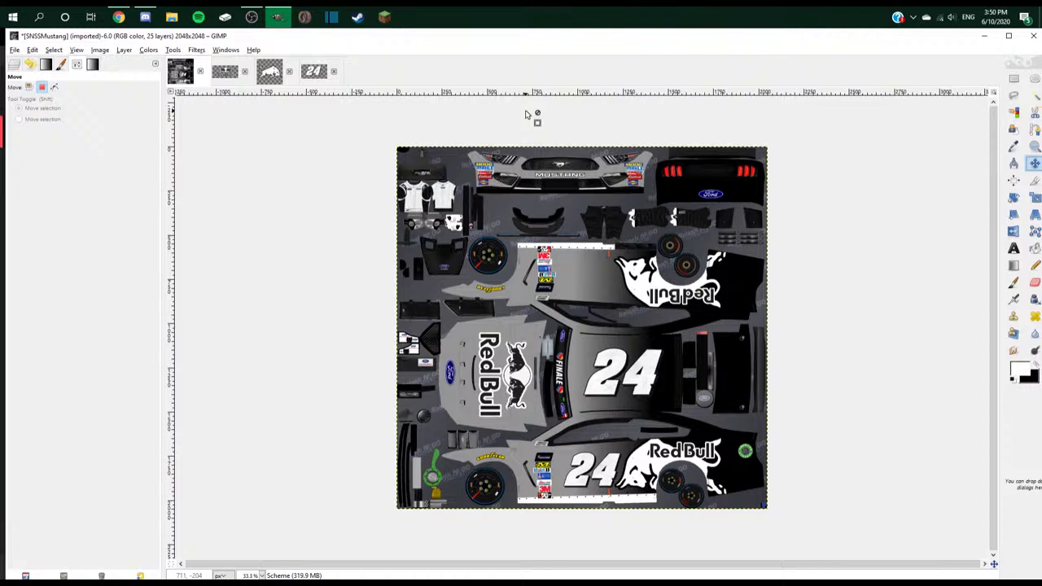
key("ctrl+l")
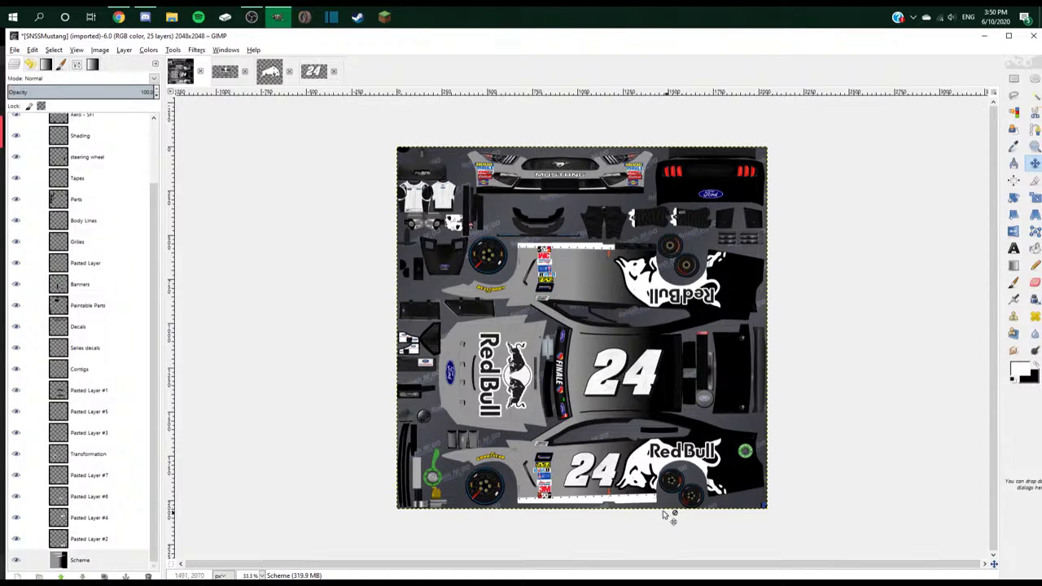
left_click(620, 479)
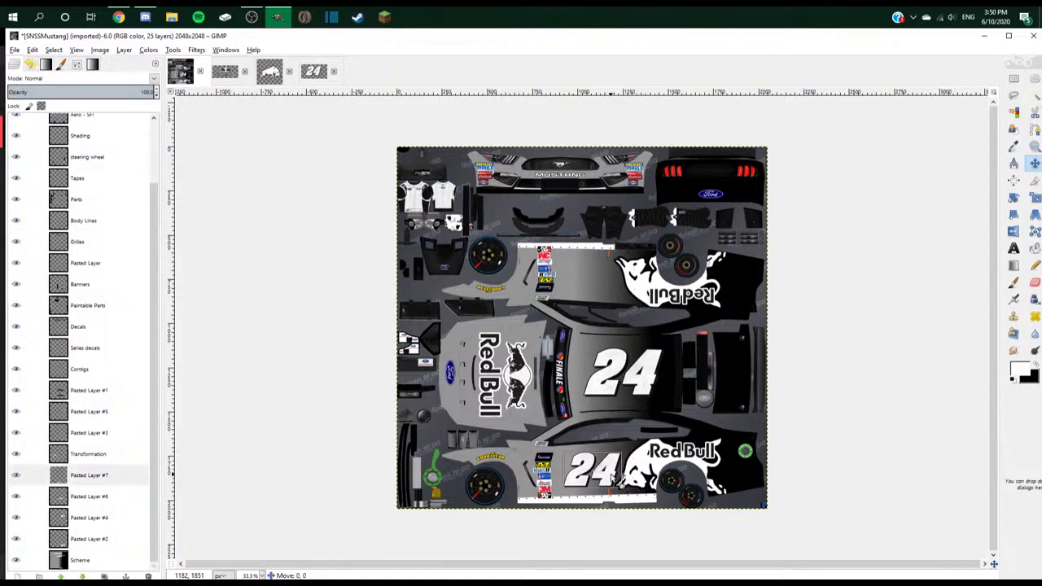
right_click(121, 482)
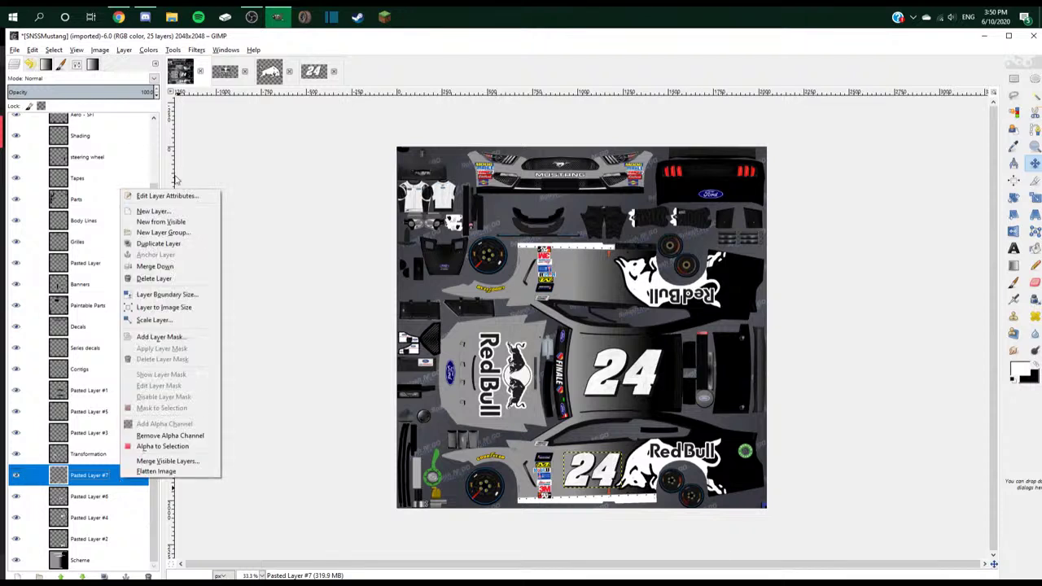
left_click(164, 244)
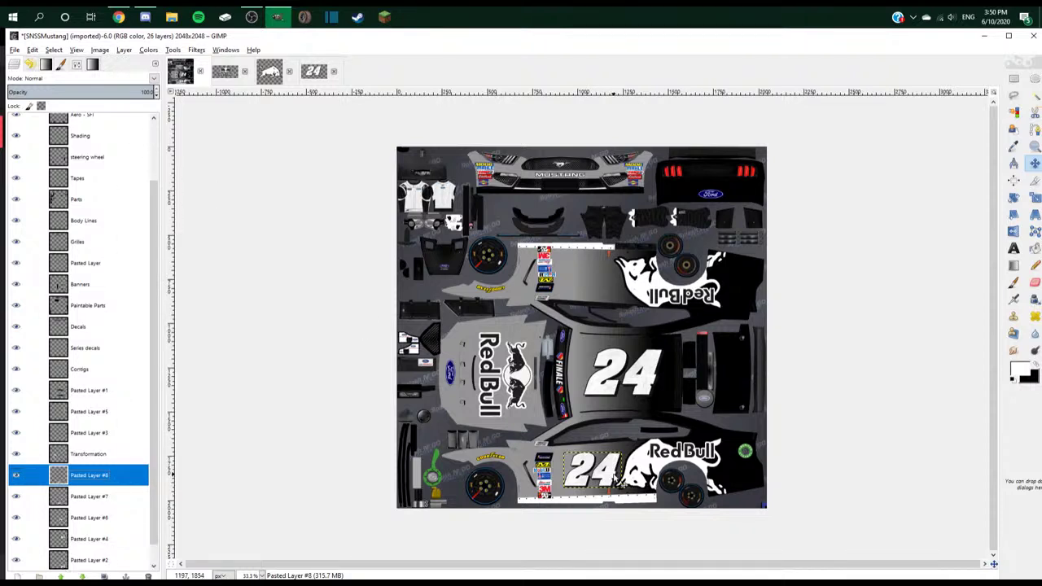
left_click_drag(618, 480, 617, 285)
- Rotate the copied 24 by 180° so it sits upside down
key("shift+r")
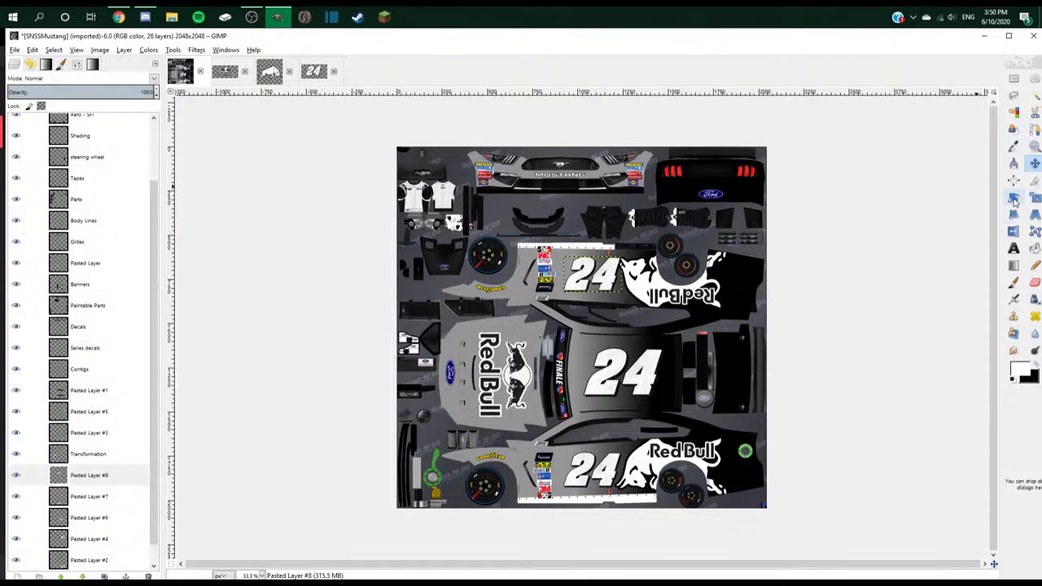
left_click(607, 283)
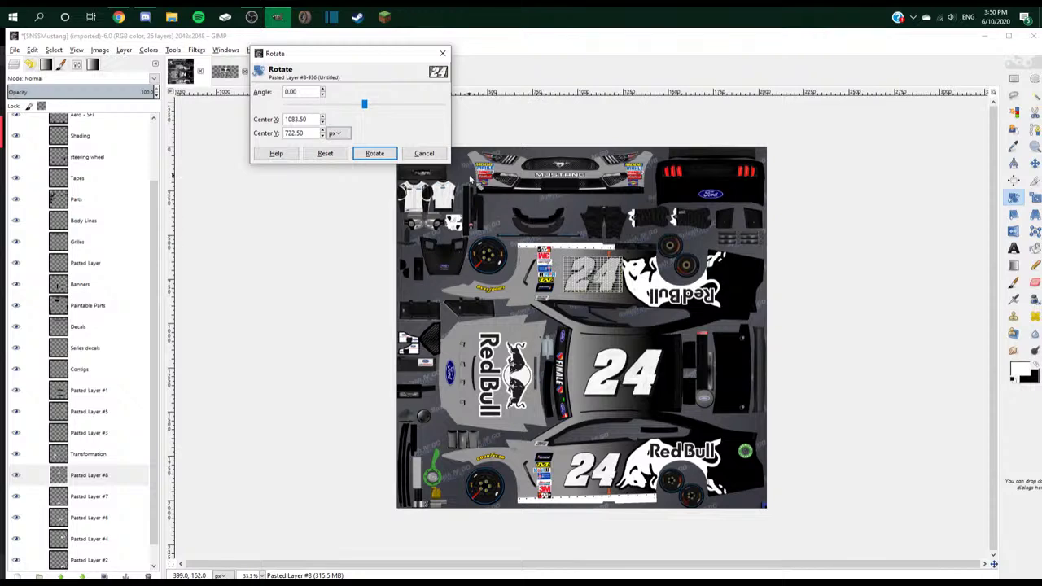
left_click_drag(365, 106, 691, 128)
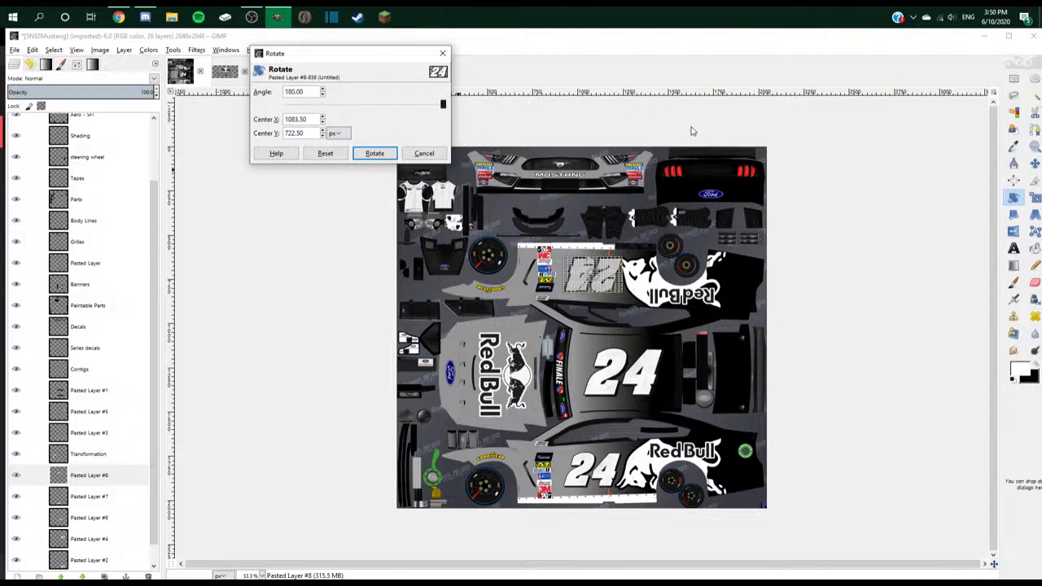
left_click(374, 153)
scroll(732, 224, "up", 1)
scroll(775, 276, "up", 1)
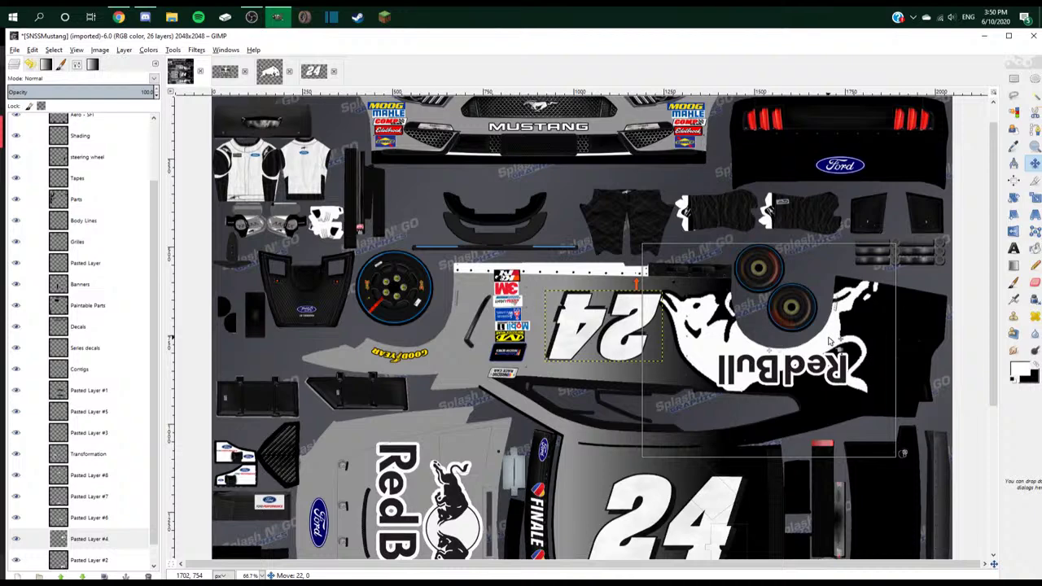
scroll(832, 342, "down", 3)
scroll(832, 342, "down", 3)
scroll(832, 349, "up", 6)
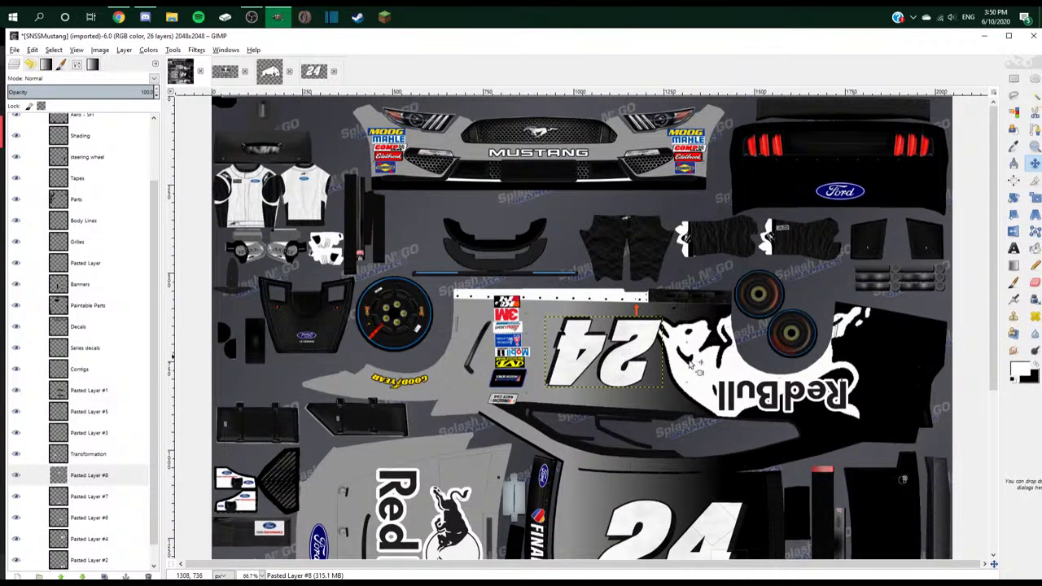
- Nudge the Red Bull bull decal beside the upside-down 24 into place
left_click_drag(691, 370, 719, 371)
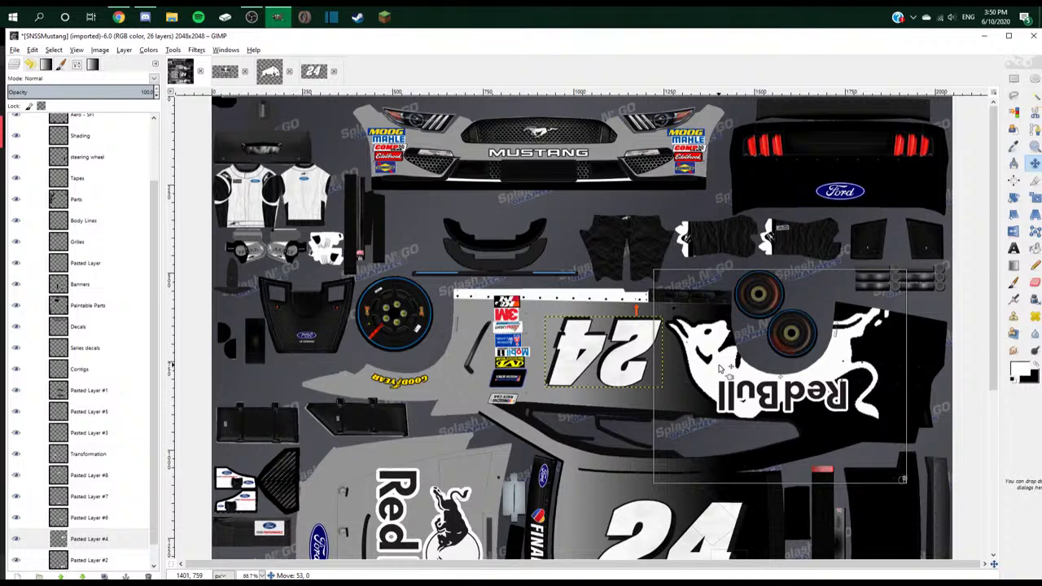
scroll(719, 370, "down", 6)
scroll(719, 371, "up", 3)
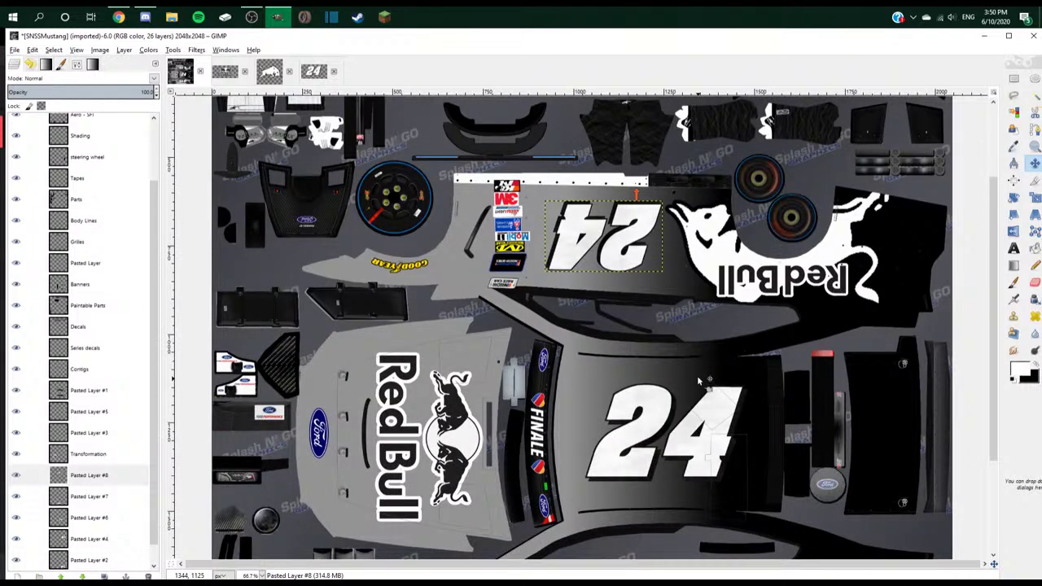
left_click(643, 230)
scroll(699, 250, "down", 4)
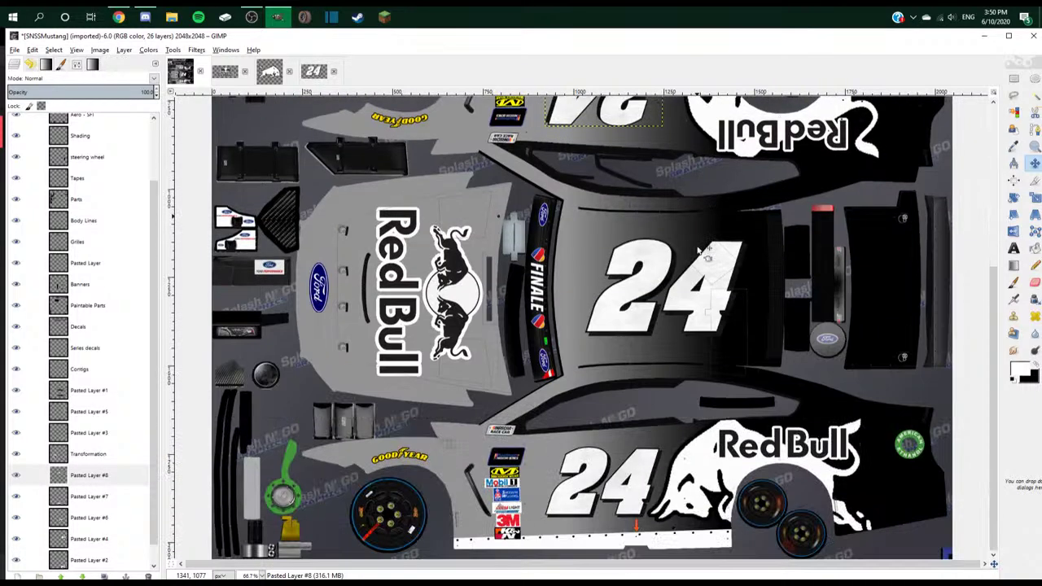
scroll(698, 250, "up", 6)
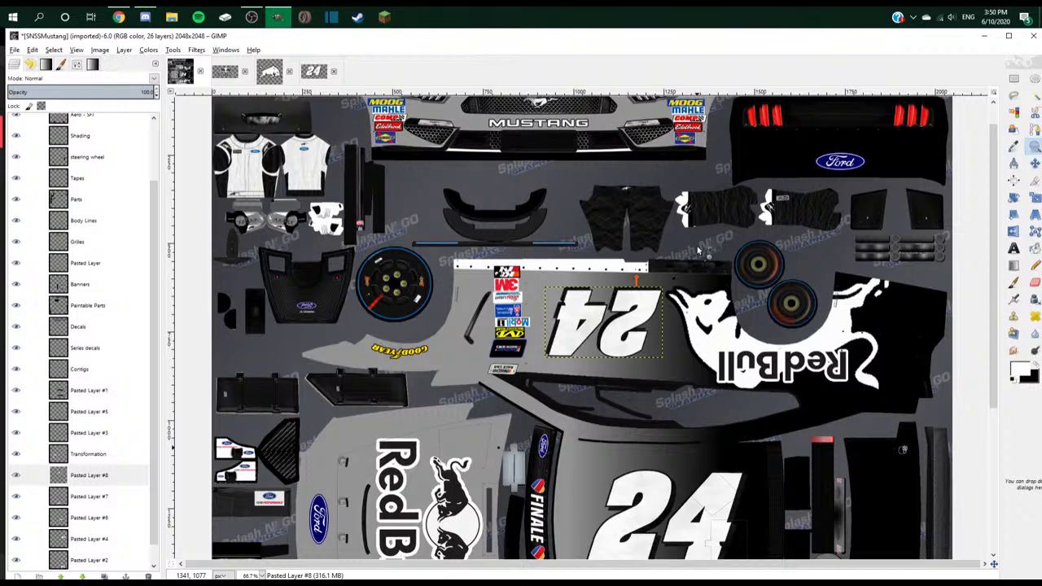
left_click_drag(705, 257, 688, 259)
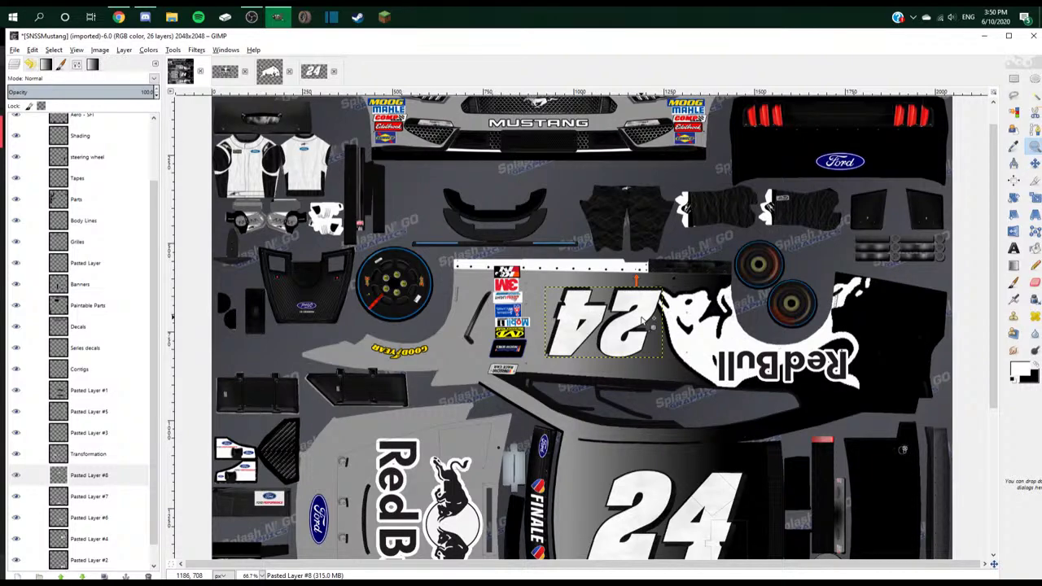
- Shift the upside-down 24 left and the Red Bull decal right, apart from it
scroll(411, 258, "up", 5)
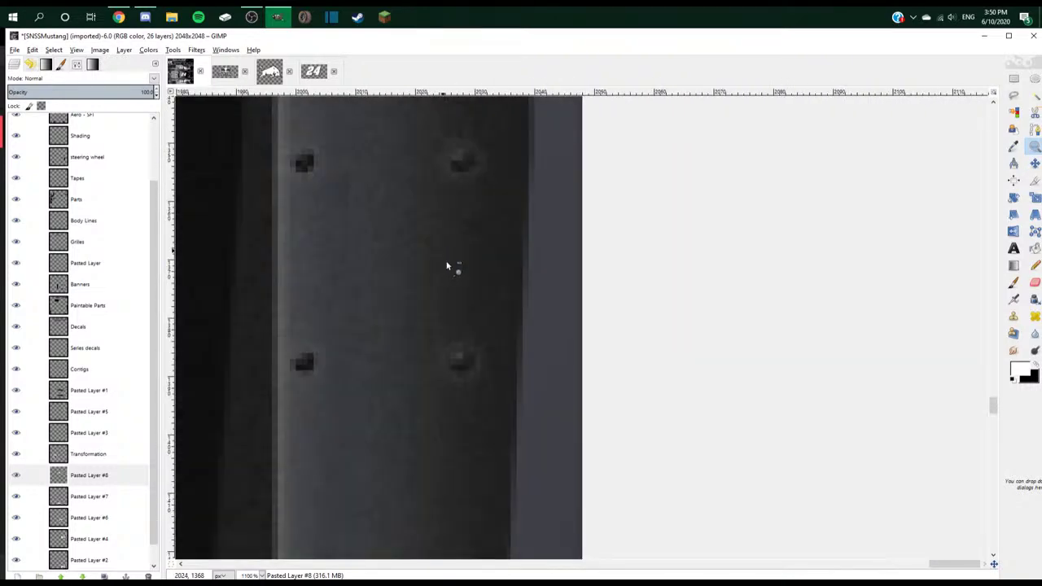
scroll(451, 265, "down", 8)
scroll(595, 307, "up", 4)
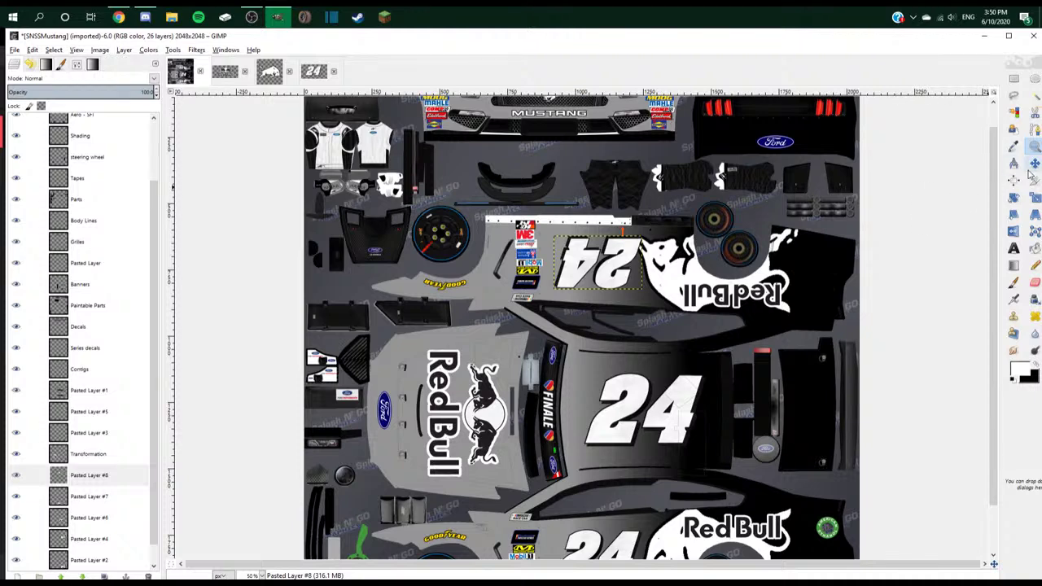
scroll(616, 277, "up", 1)
left_click_drag(644, 269, 633, 265)
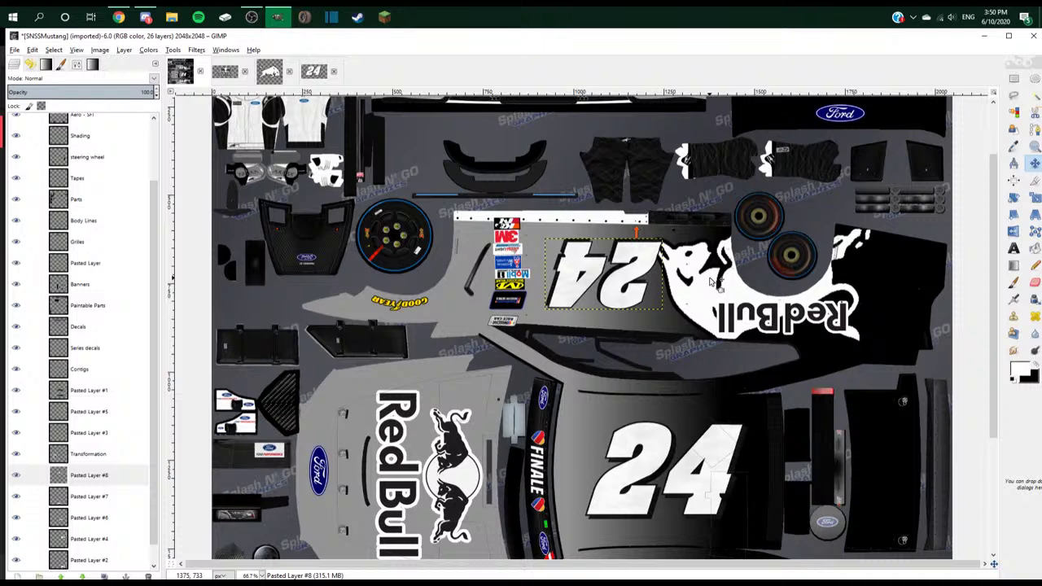
left_click_drag(706, 281, 730, 284)
scroll(730, 285, "down", 5)
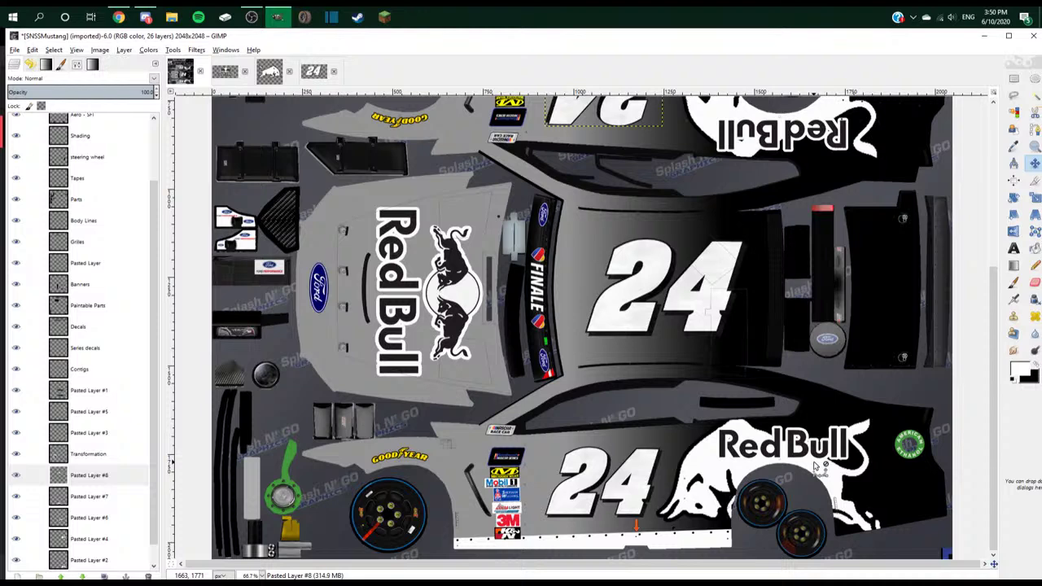
scroll(609, 470, "down", 2)
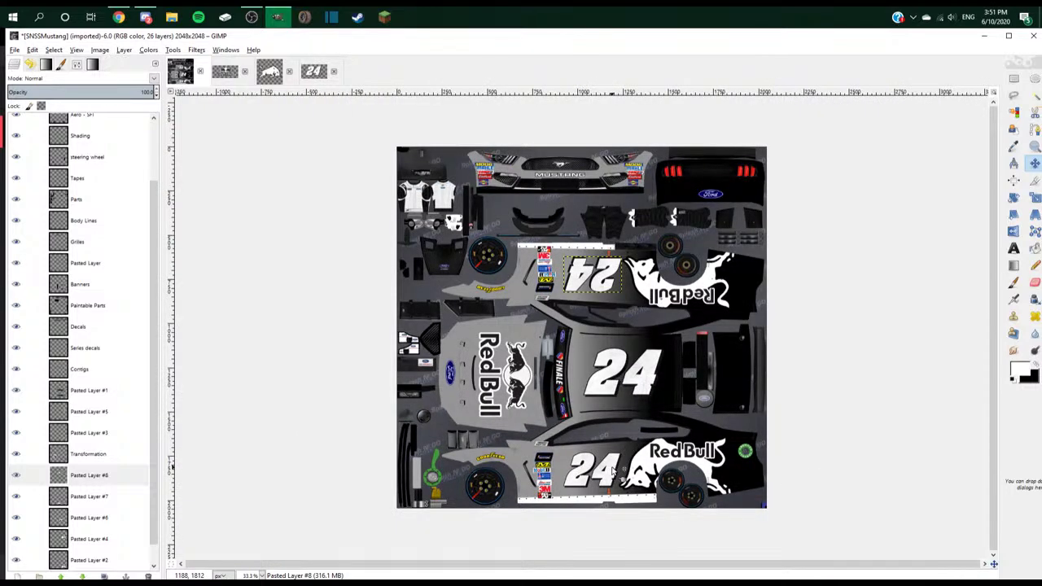
scroll(90, 553, "down", 1)
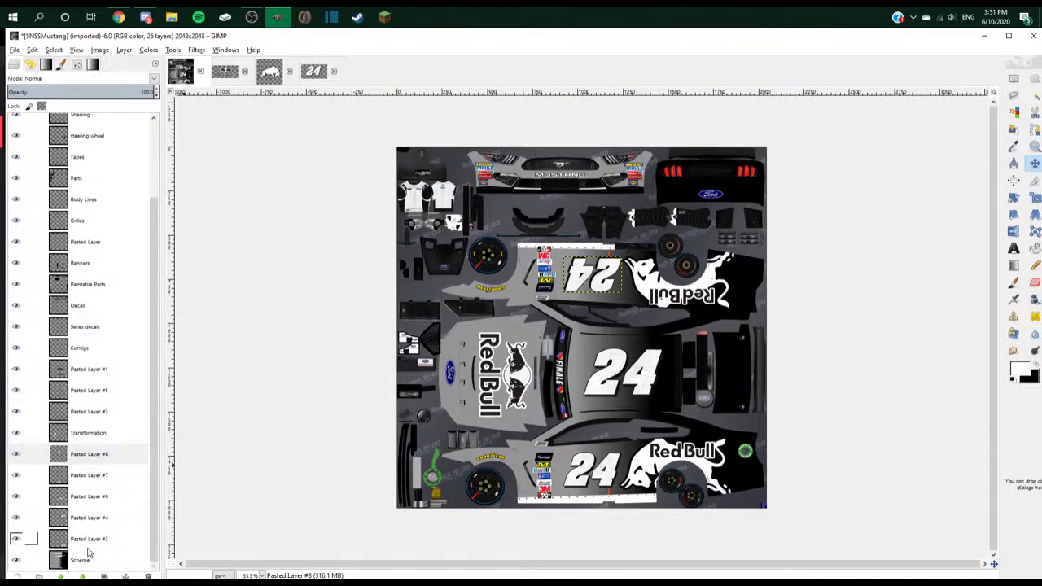
- Make the Scheme layer active, pick the Text tool, and adjust the zoom
left_click(88, 555)
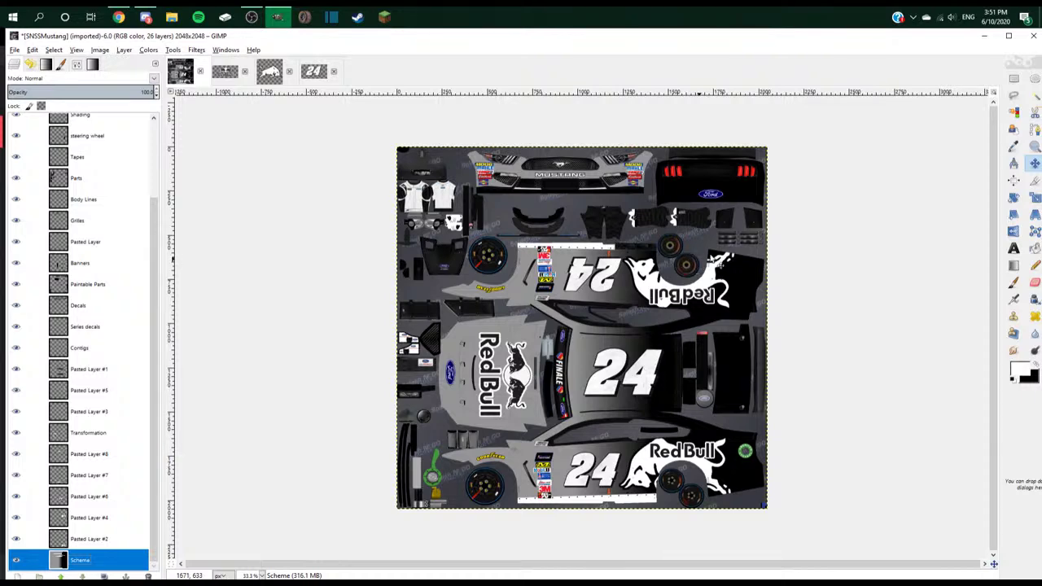
scroll(714, 261, "up", 2)
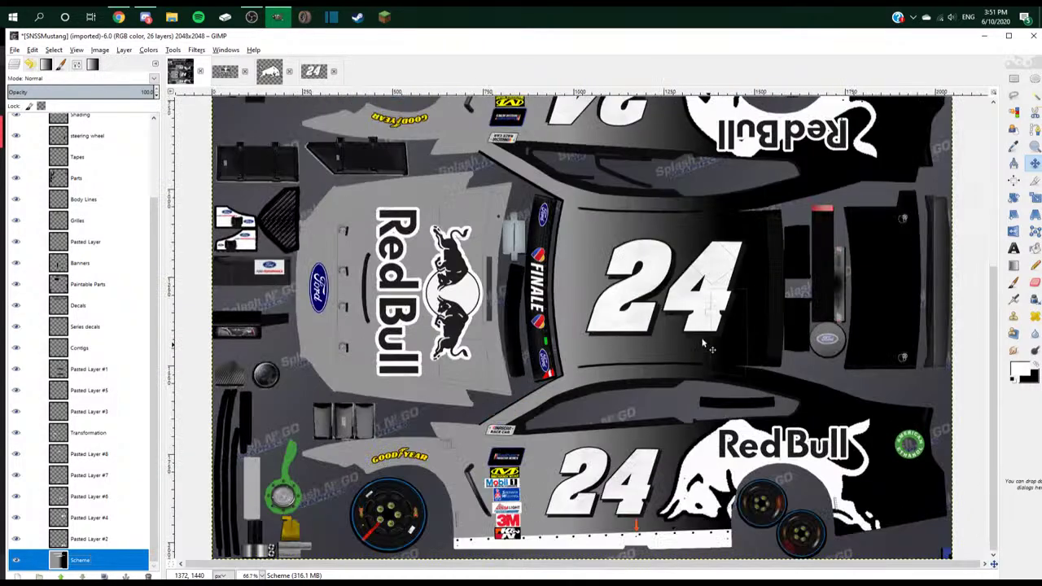
left_click(1013, 248)
key("minus")
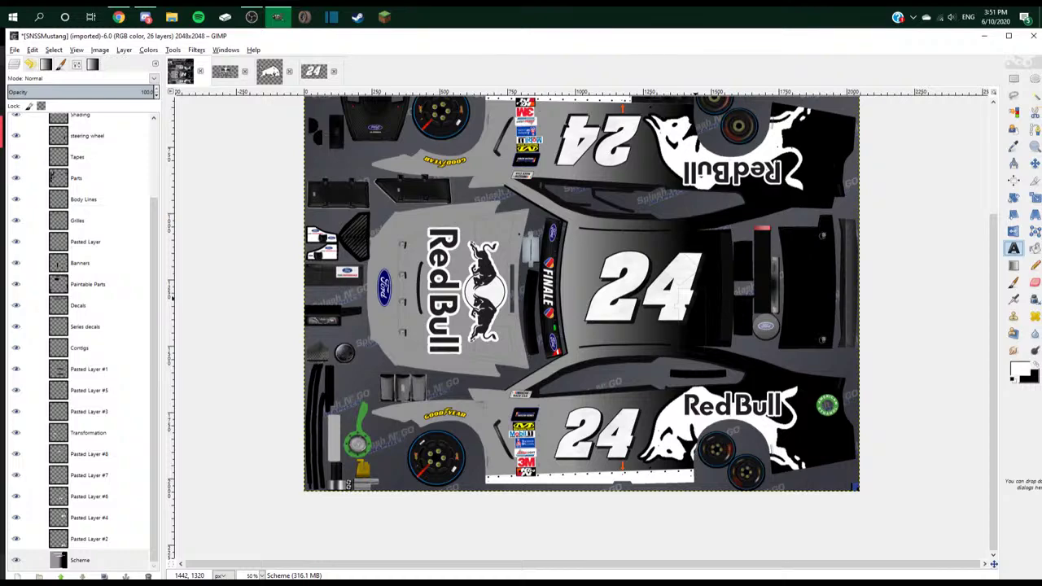
key("minus")
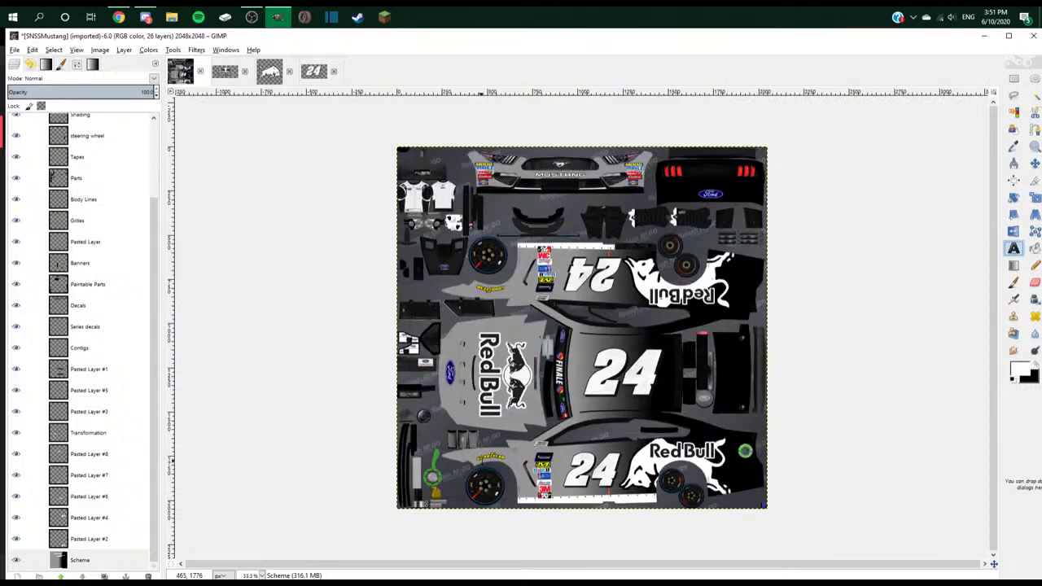
scroll(596, 389, "up", 3)
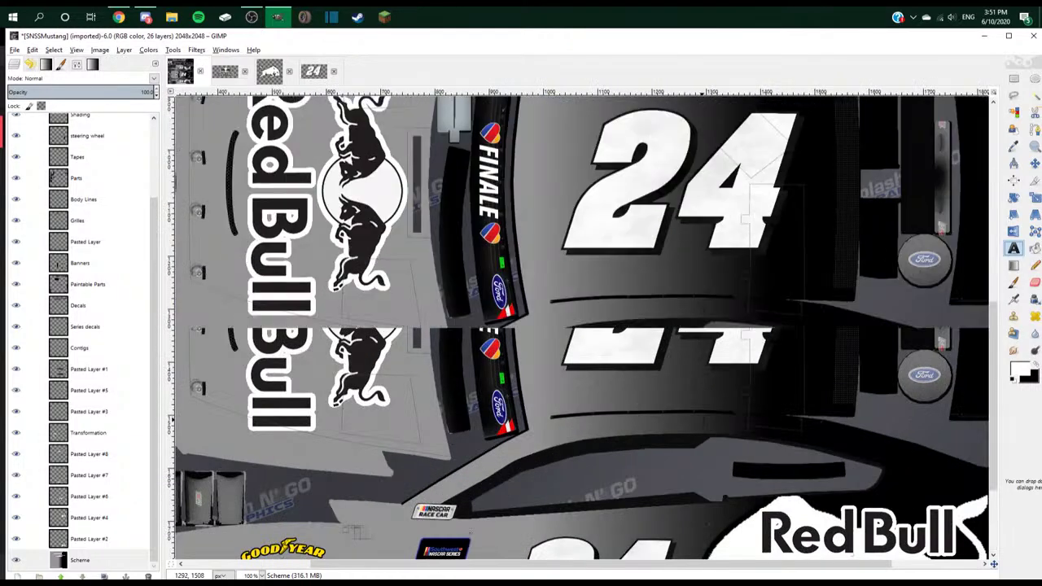
scroll(596, 389, "down", 3)
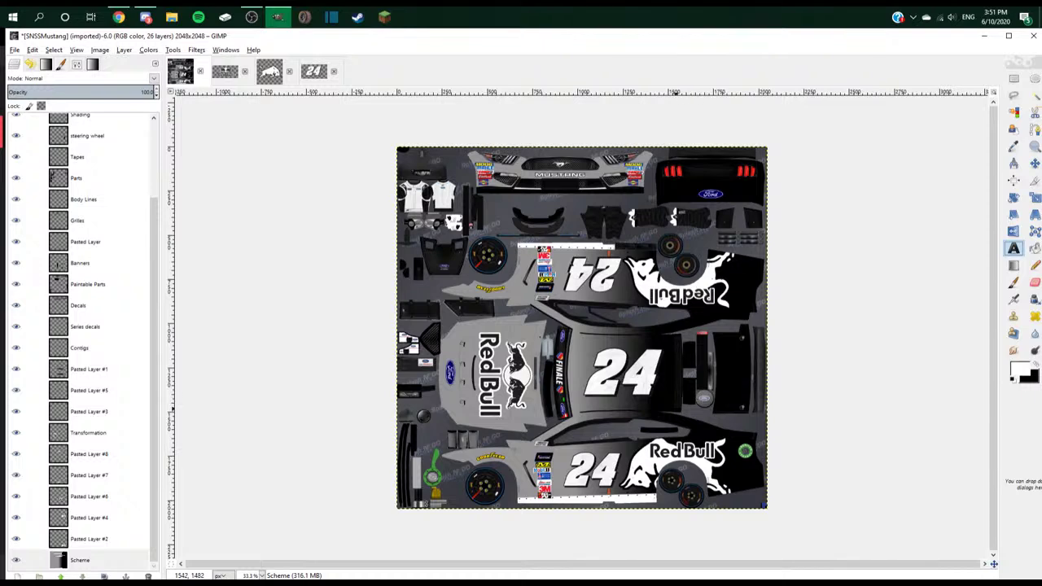
scroll(582, 403, "up", 1)
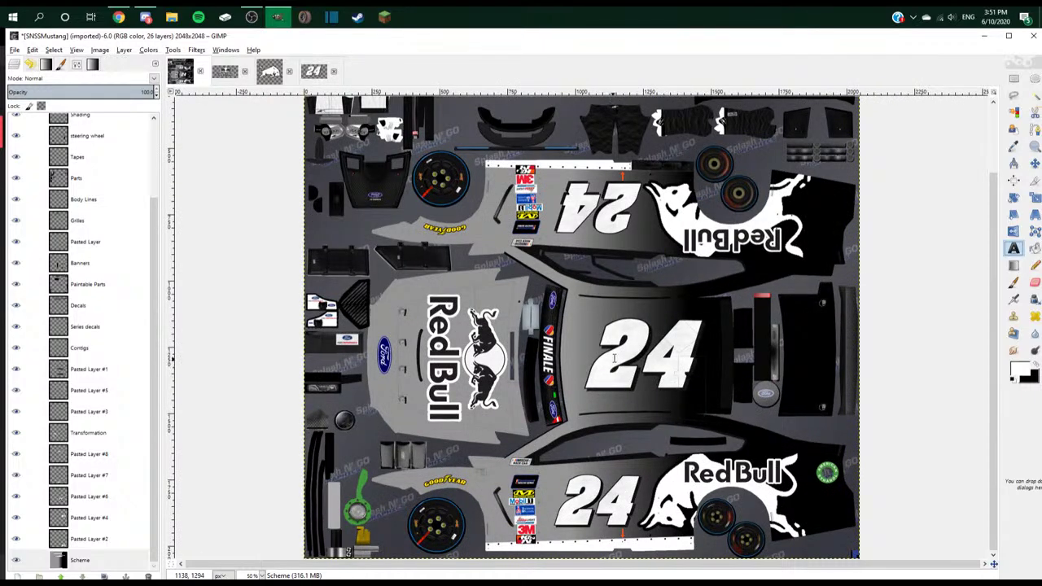
scroll(615, 358, "up", 2)
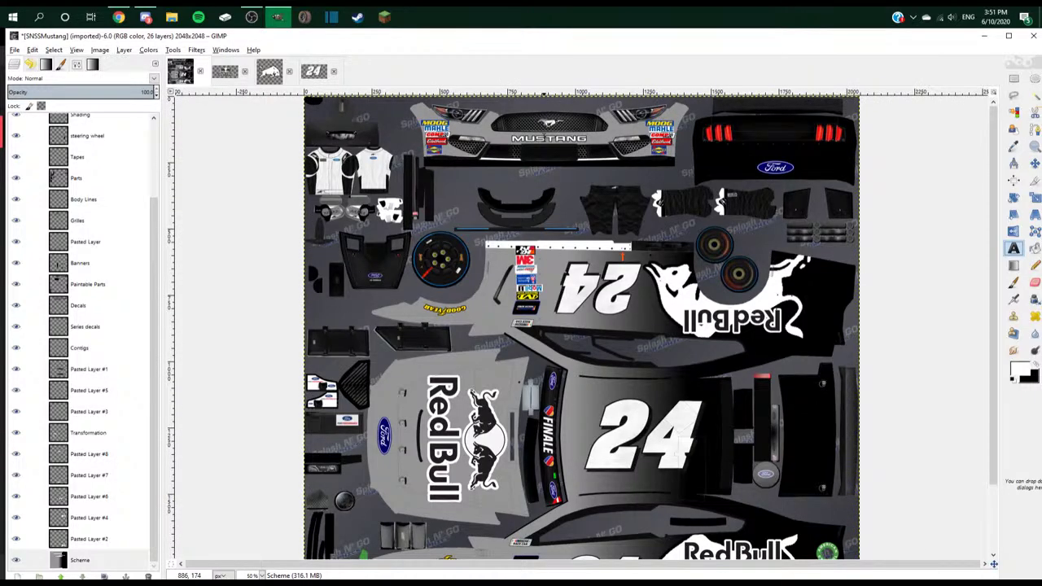
scroll(645, 537, "up", 4)
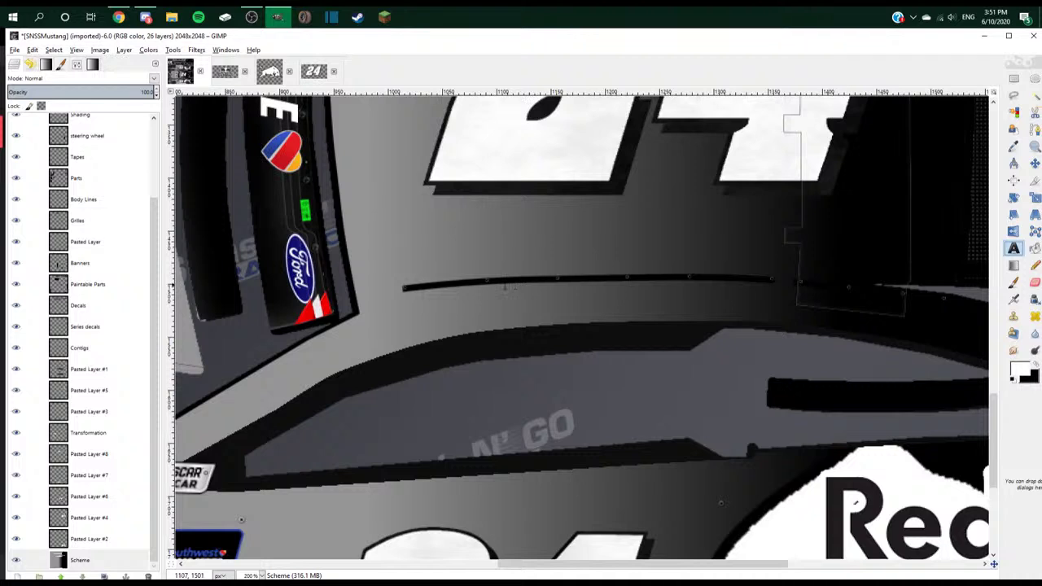
- Add the driver's name as size 25 text in the Harlow Solid Italic font
left_click_drag(505, 280, 769, 305)
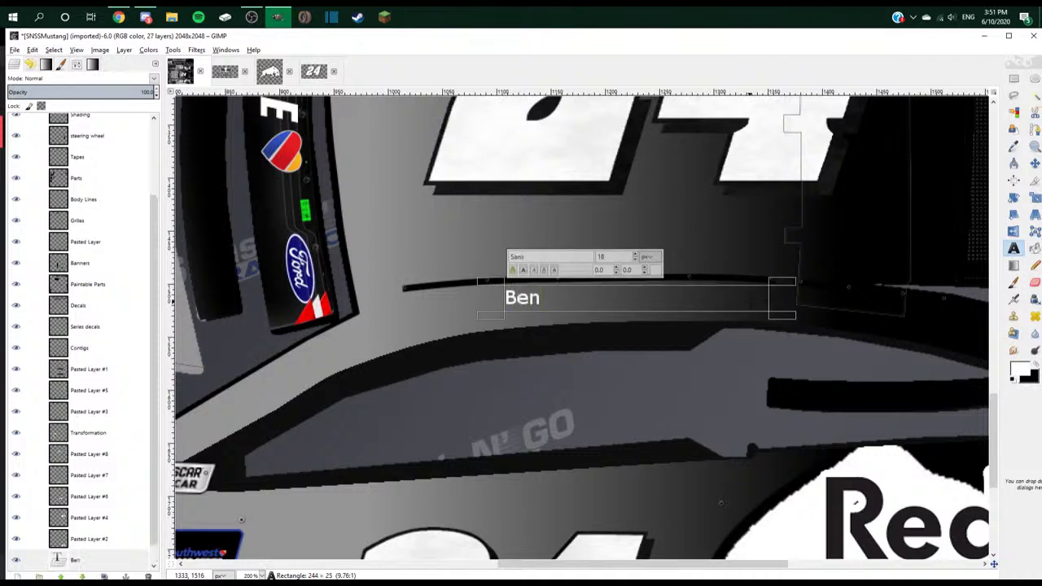
key("ctrl+shift+Left")
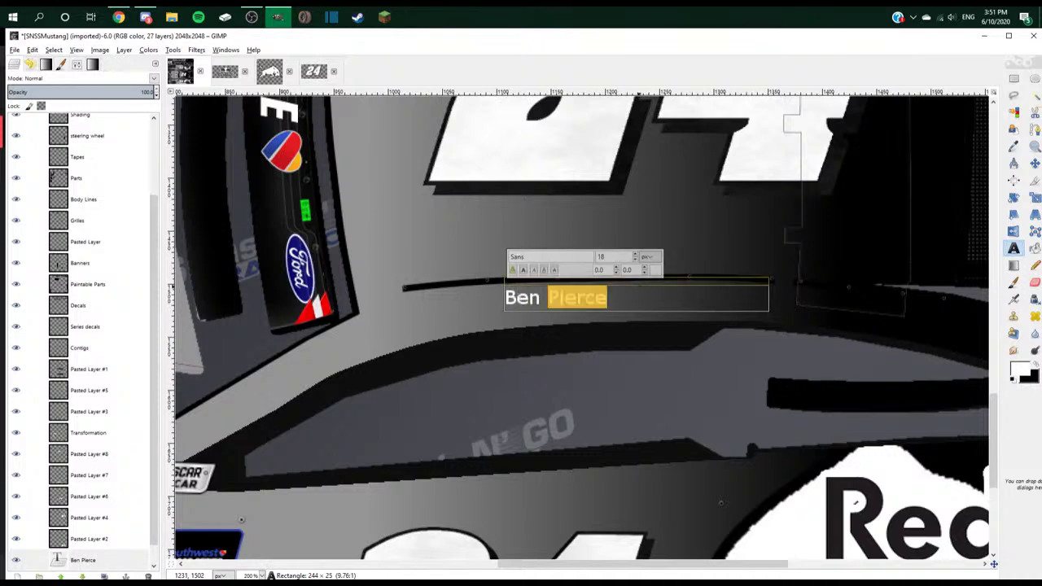
key("ctrl+a")
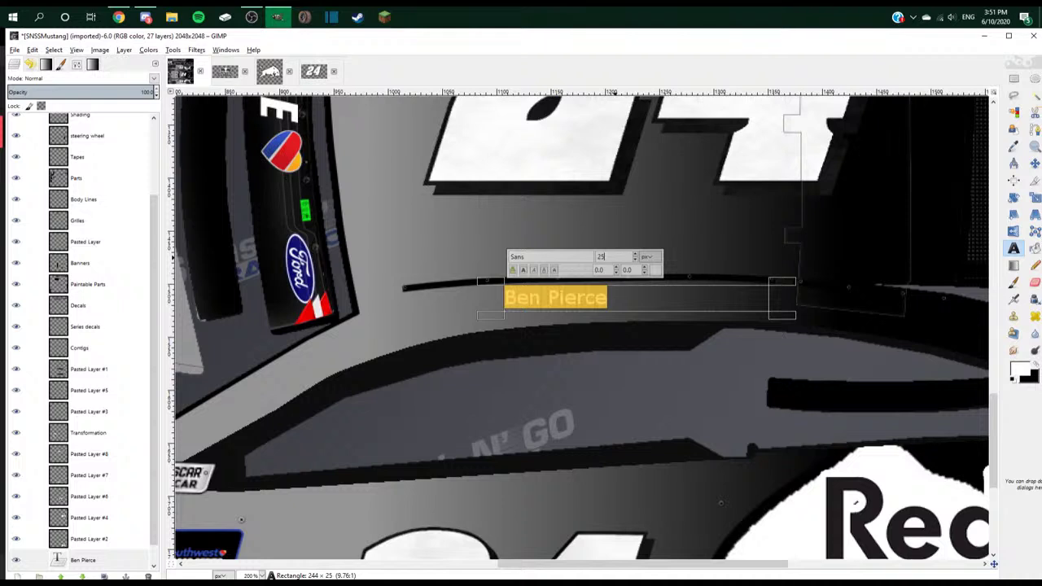
key("Return")
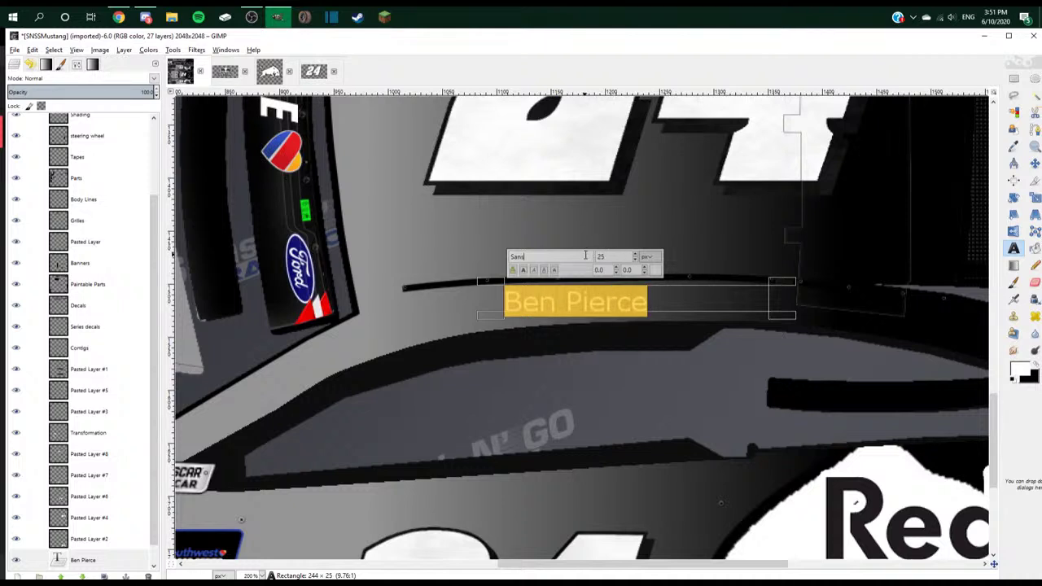
type("Harlow")
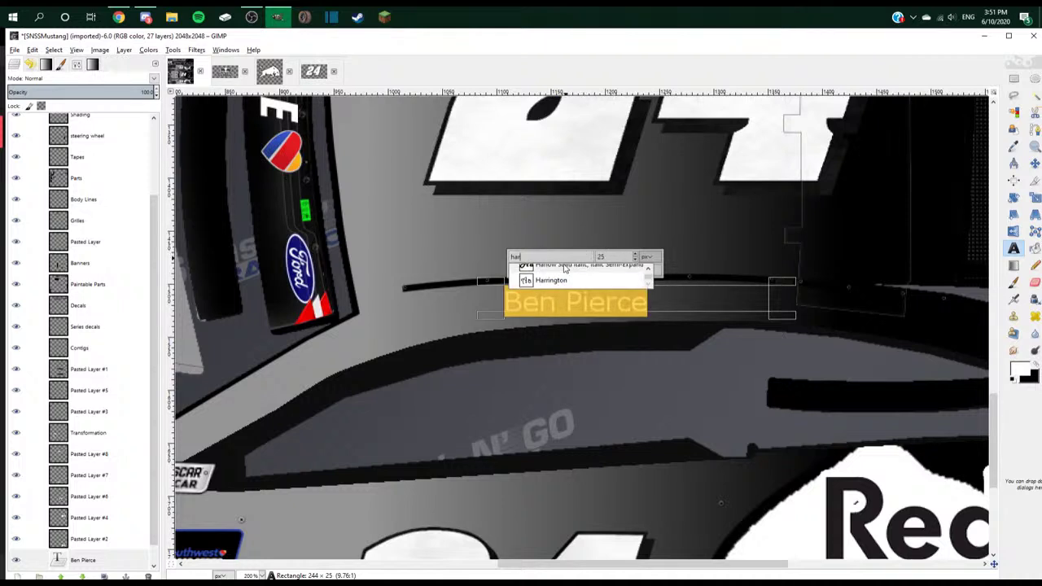
key("Return")
key("Escape")
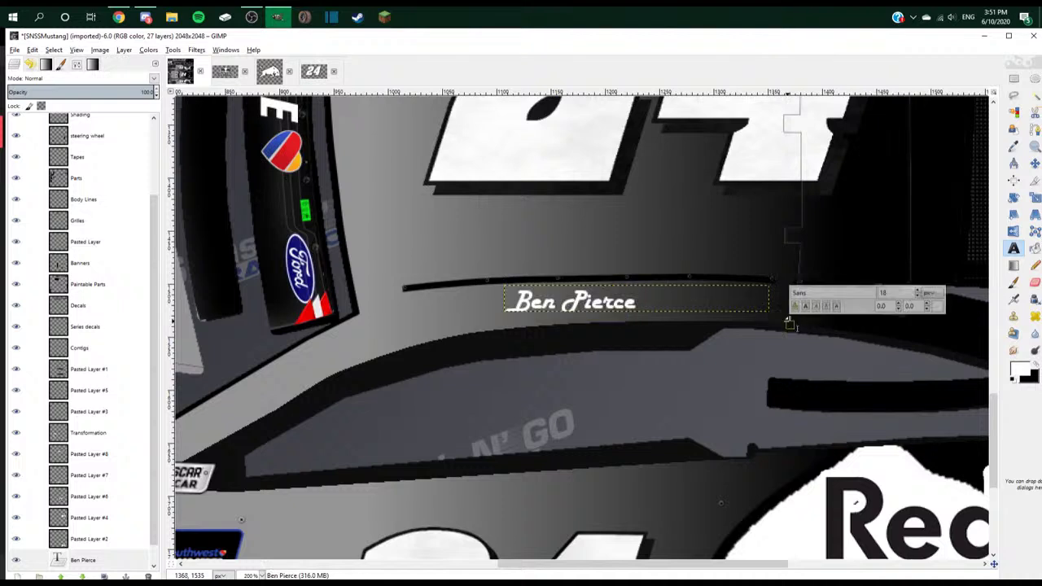
- Finish editing the name text and zoom out to check its placement
double_click(719, 301)
left_click(720, 301)
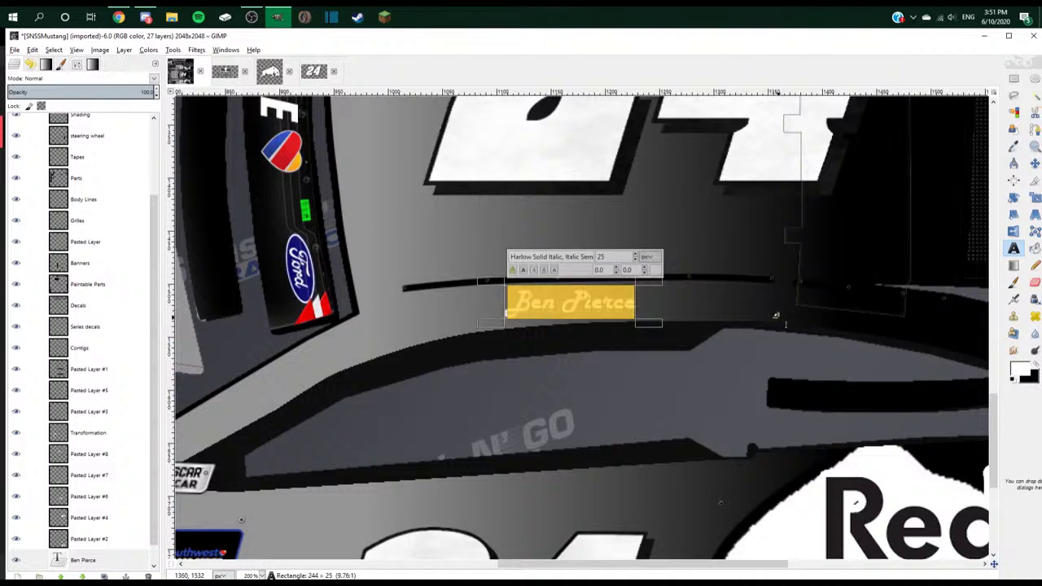
left_click(1034, 162)
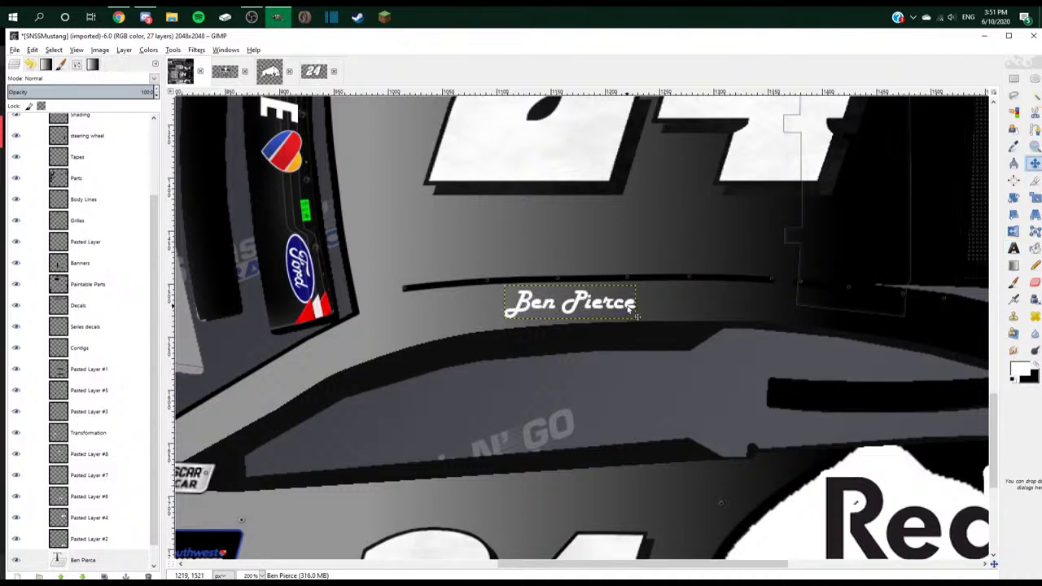
scroll(628, 309, "down", 2, "ctrl")
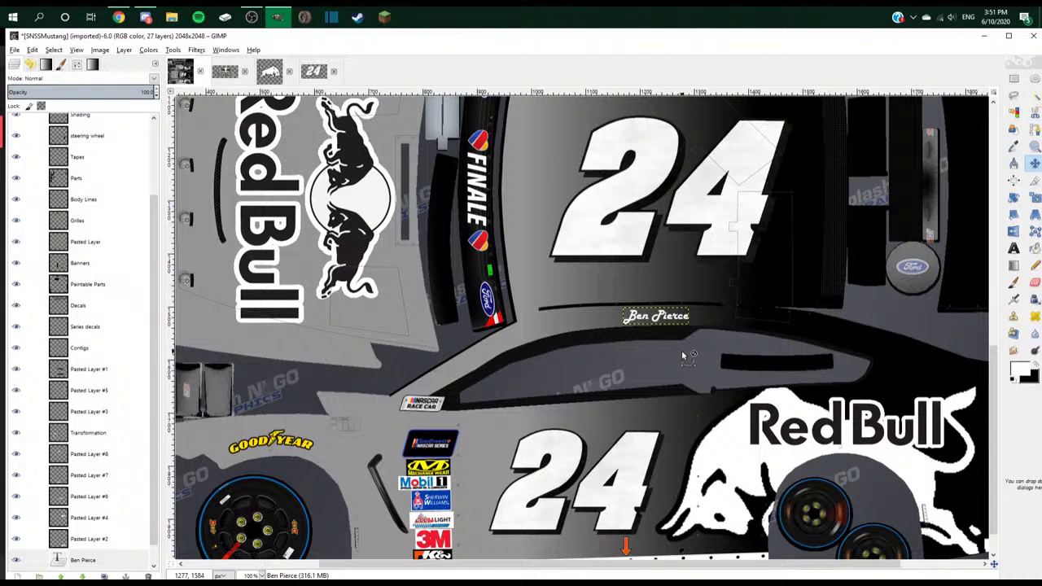
- Duplicate the name text layer and move the copy up to the opposite side
right_click(96, 560)
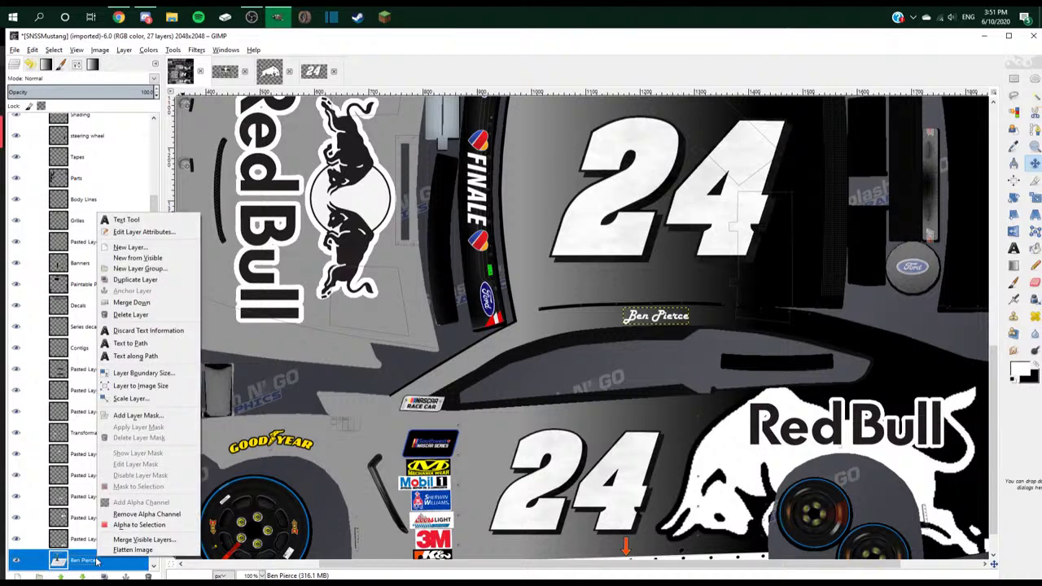
left_click(134, 286)
left_click_drag(688, 320, 691, 256)
scroll(688, 269, "up", 3)
- Rotate the name copy 180°, make the Scheme layer active, and switch to Discord
key("shift+r")
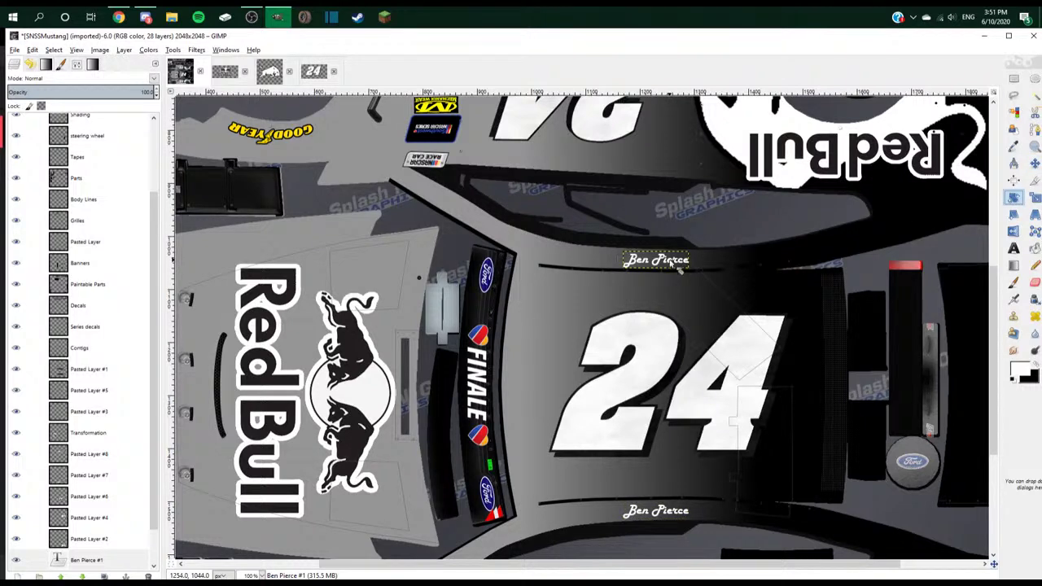
left_click(679, 260)
left_click_drag(364, 104, 444, 104)
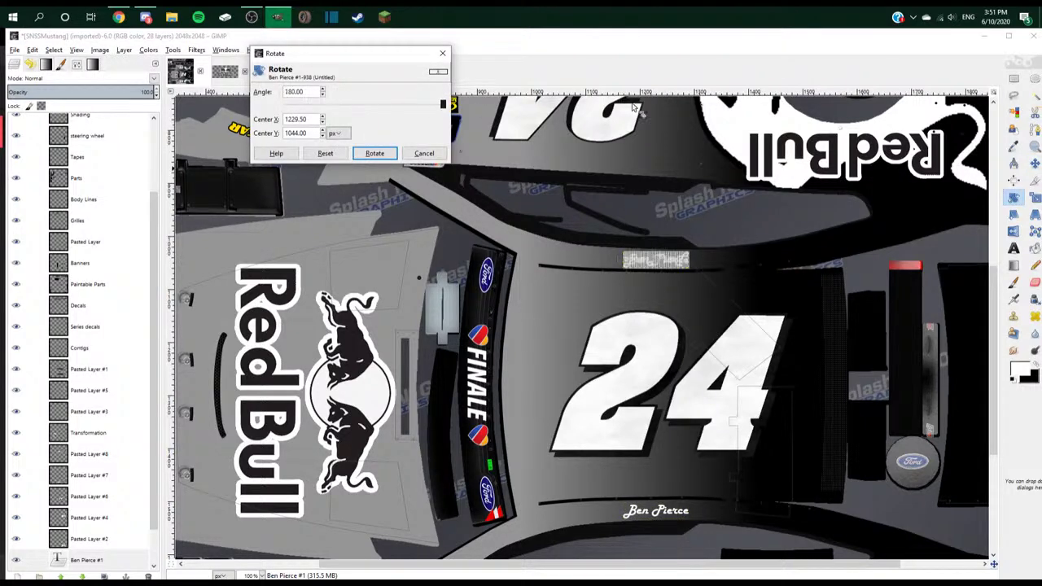
left_click(374, 153)
scroll(208, 437, "down", 5)
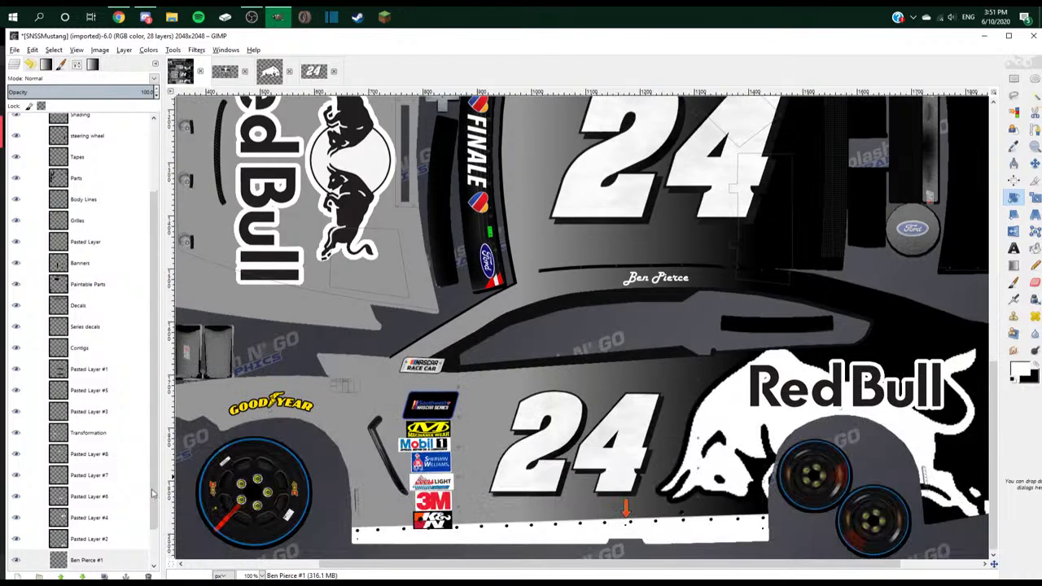
scroll(114, 525, "down", 1)
scroll(612, 394, "down", 3)
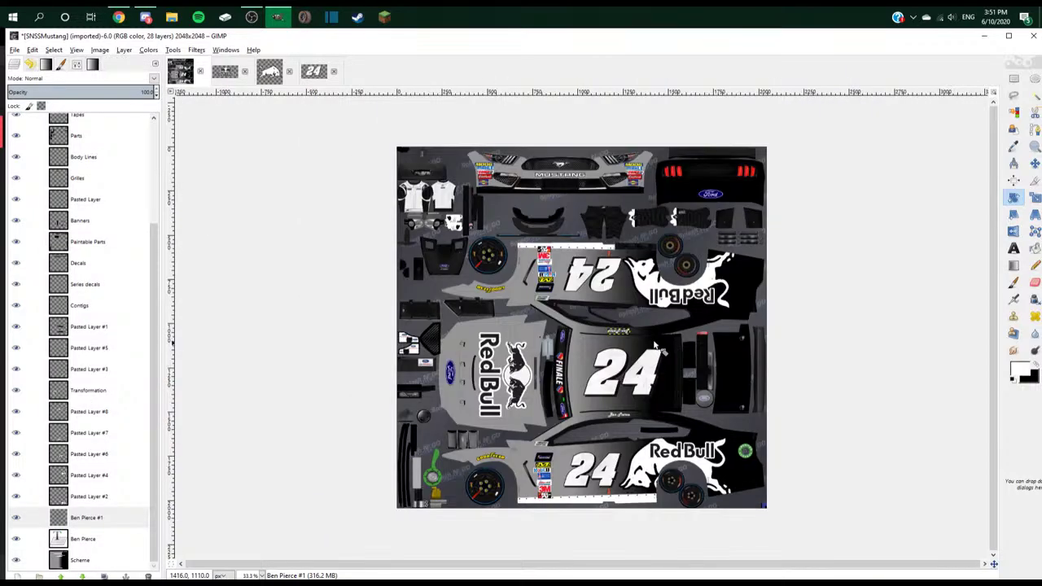
key("End")
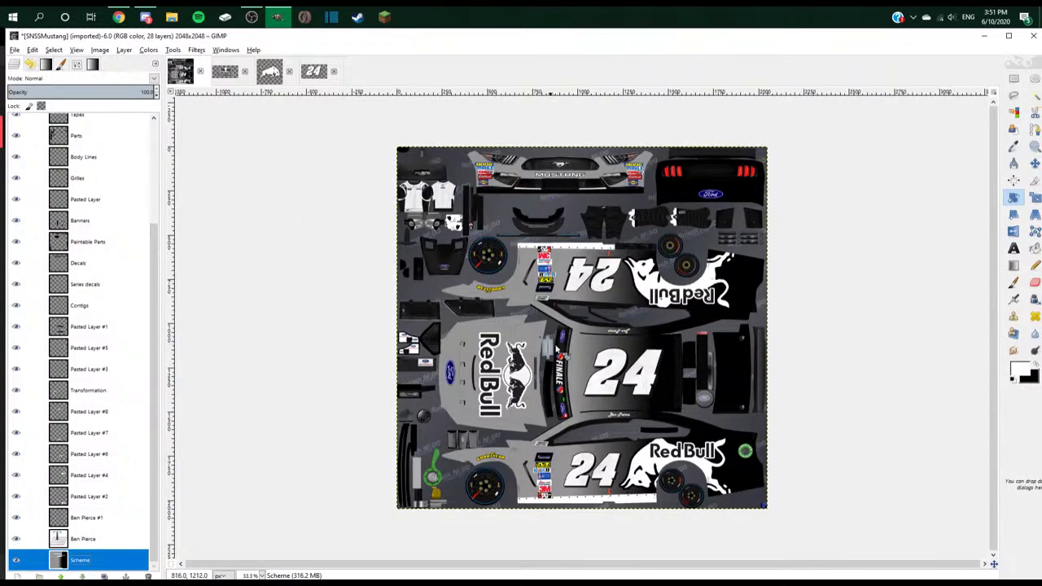
left_click(143, 17)
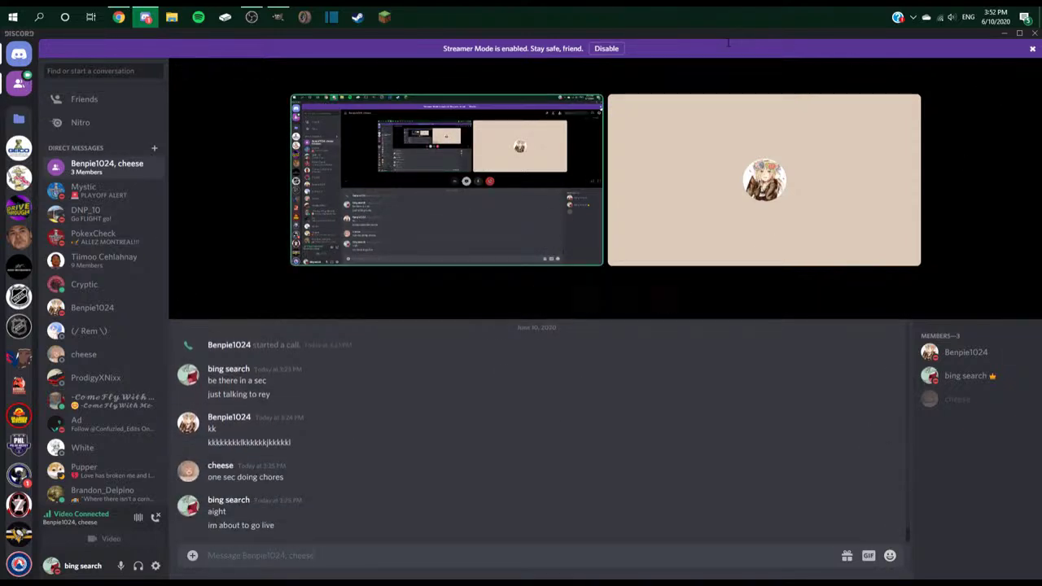
- Return from Discord to GIMP and select the Move tool
key("alt+Tab")
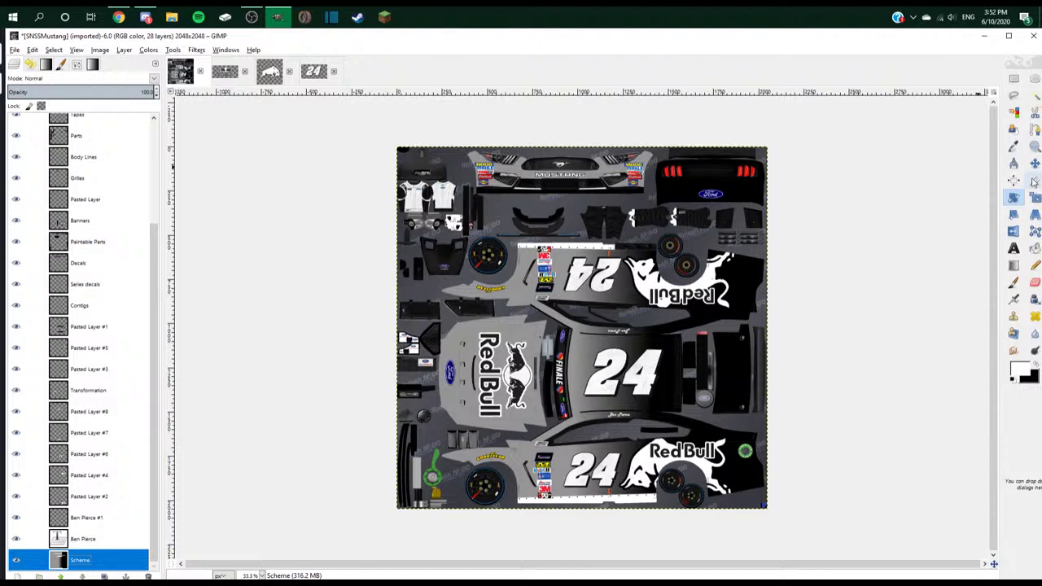
left_click(1033, 163)
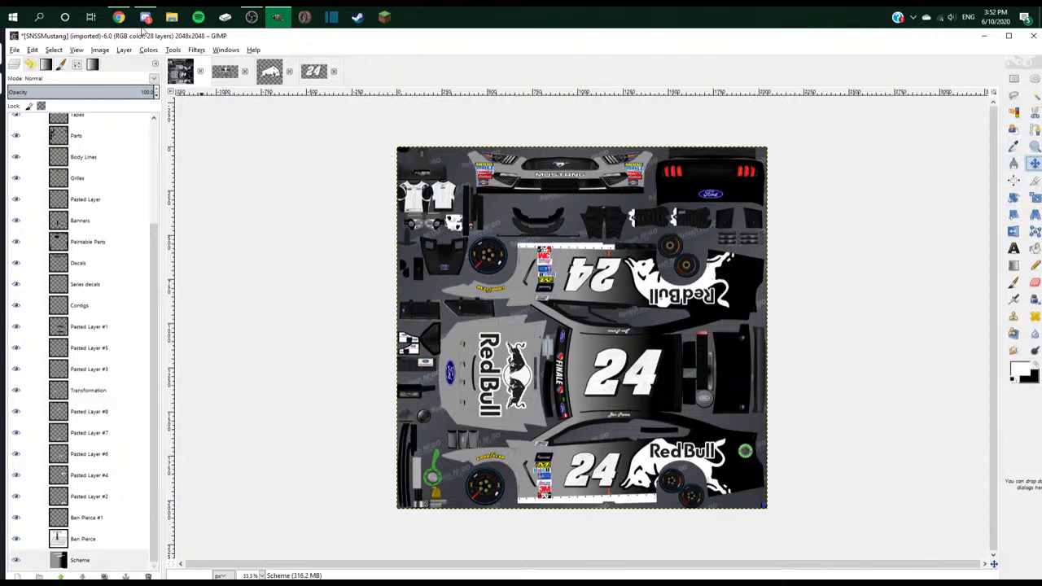
mouse_move(145, 19)
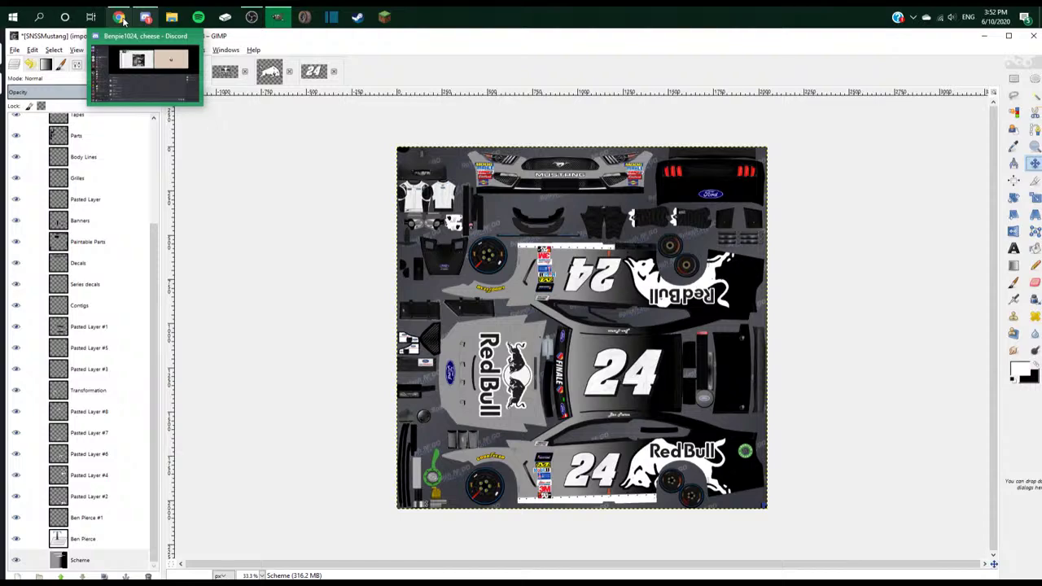
- Open nationwidech.png from the Camera Roll folder as a new layer
left_click(278, 17)
left_click(277, 16)
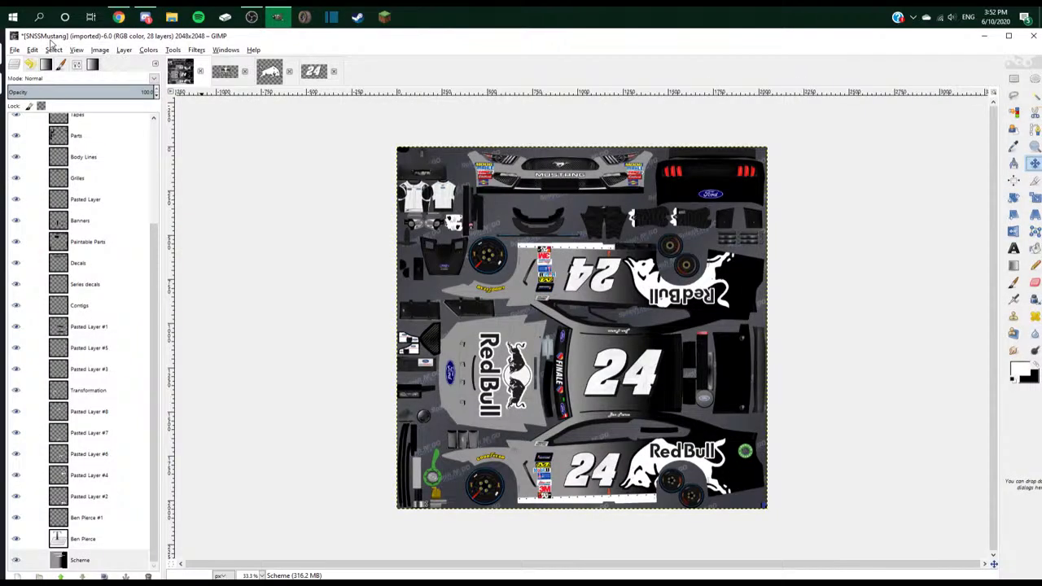
left_click(15, 49)
left_click(50, 98)
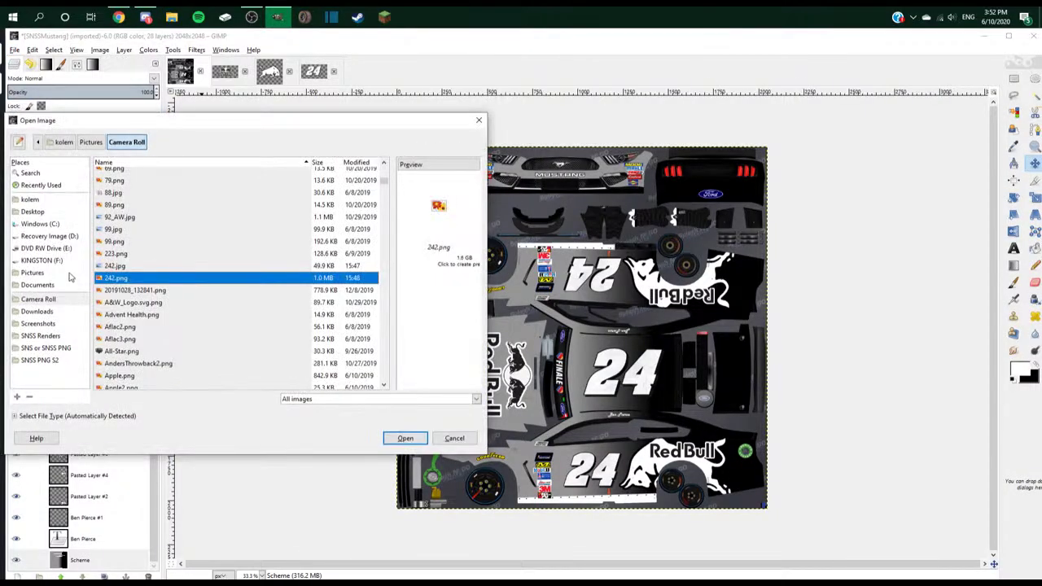
left_click_drag(384, 195, 410, 290)
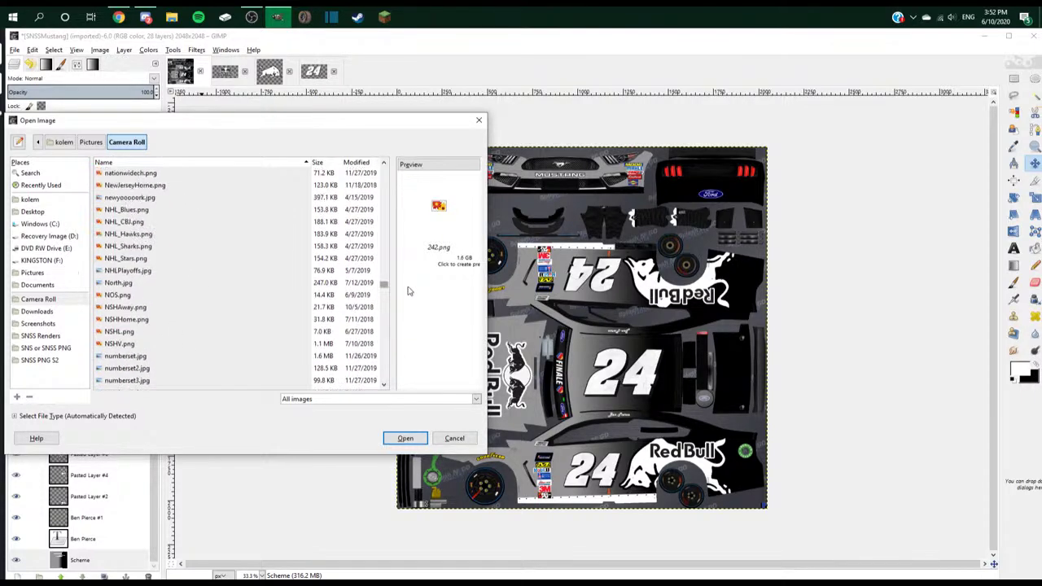
scroll(228, 295, "up", 3)
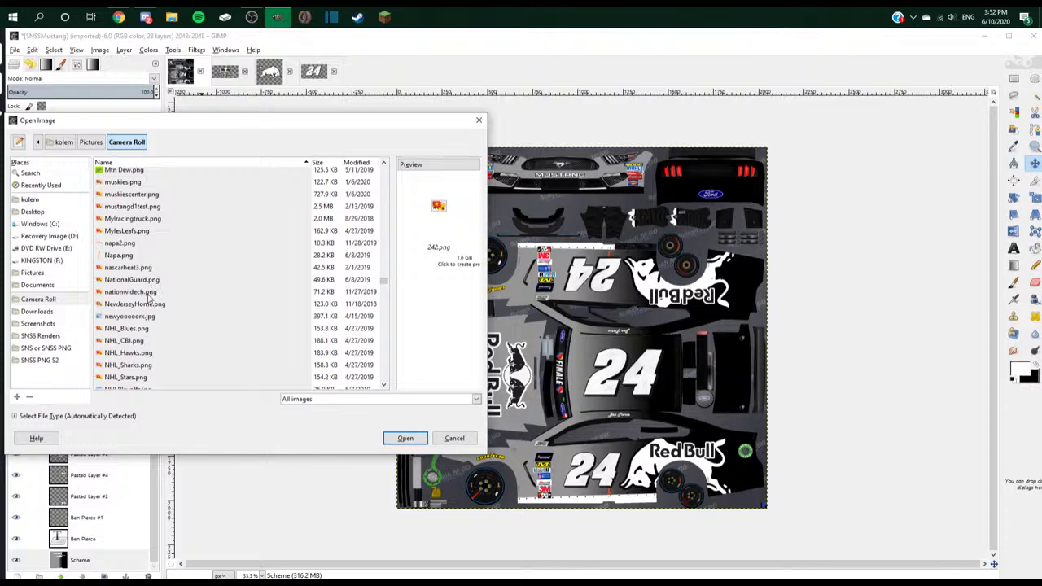
left_click(148, 294)
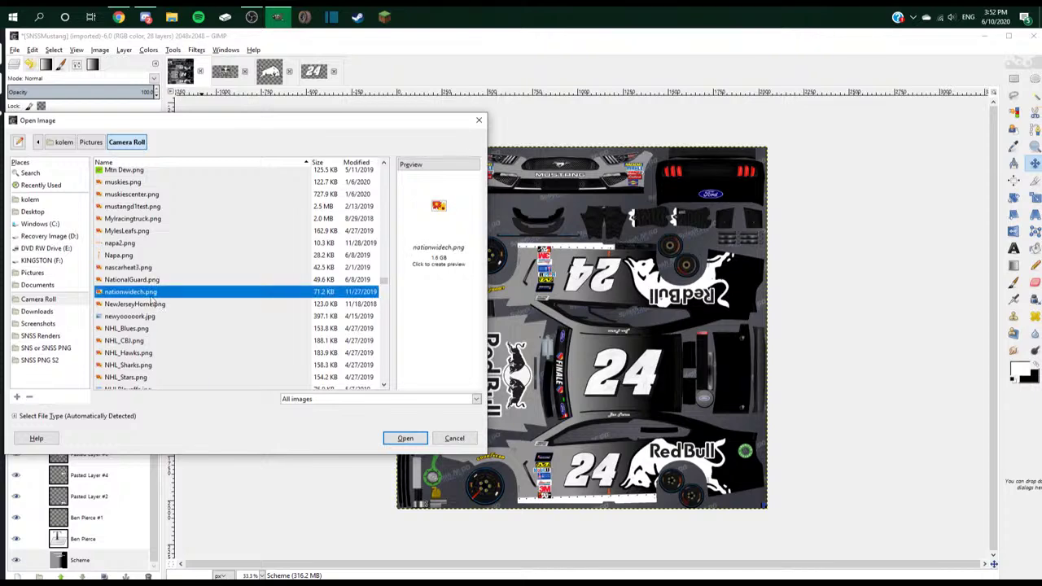
double_click(150, 294)
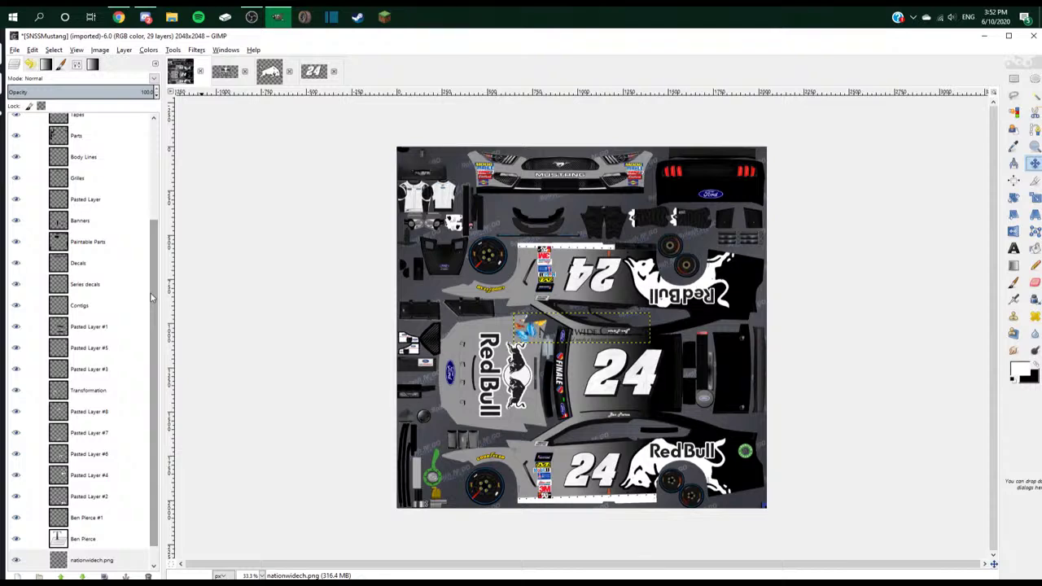
- Undo the nationwidech layer import and start Open as Layers again
key("ctrl+z")
key("plus")
key("plus")
left_click(15, 49)
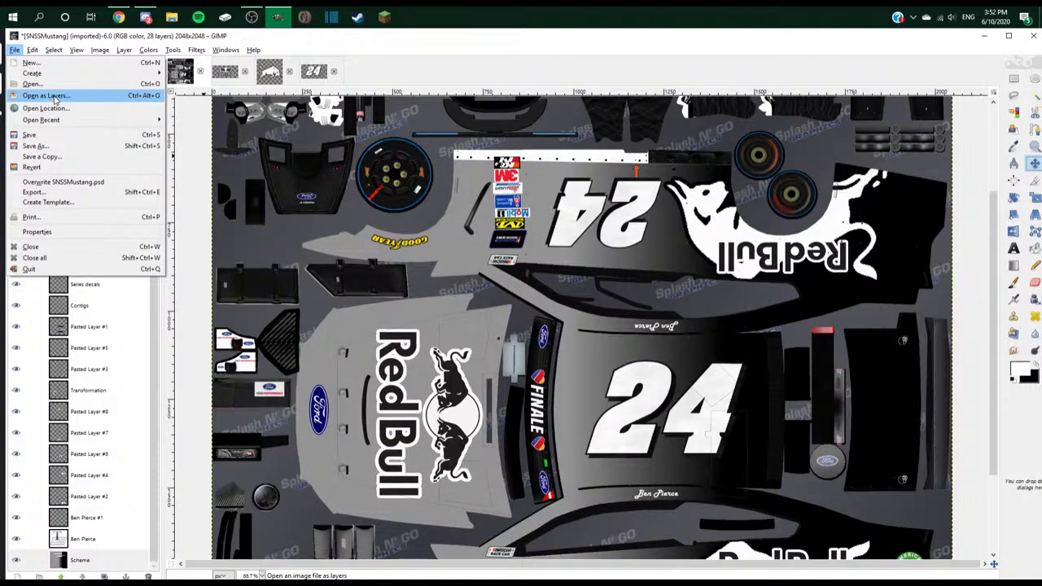
left_click(36, 96)
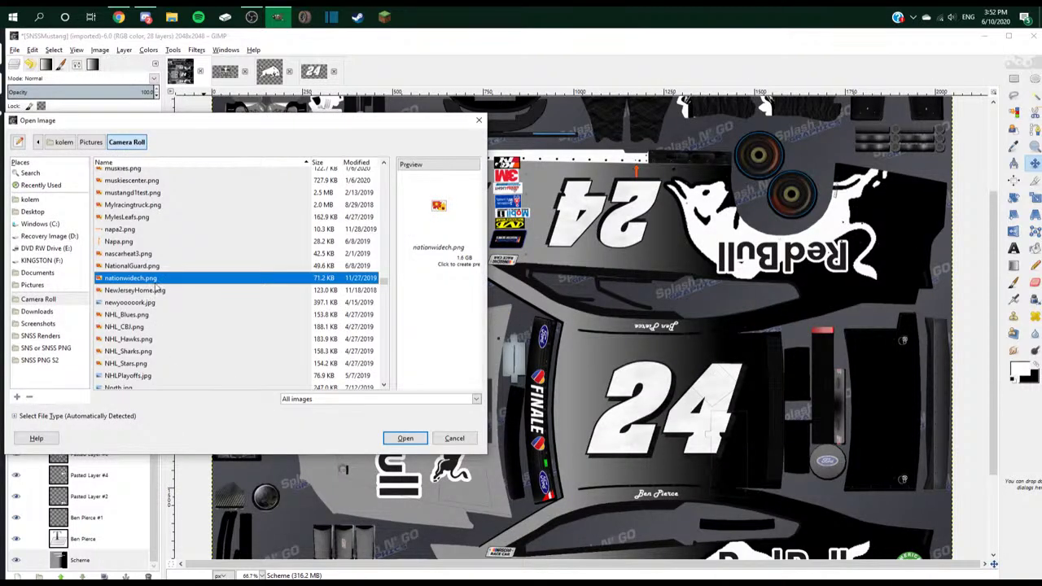
scroll(169, 293, "down", 3)
scroll(169, 293, "up", 3)
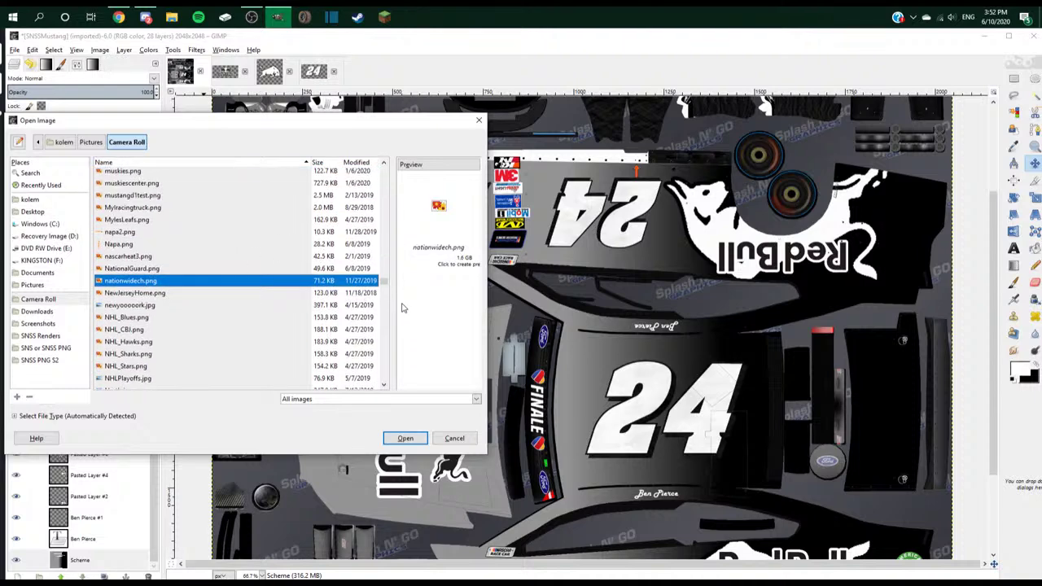
scroll(389, 342, "down", 20)
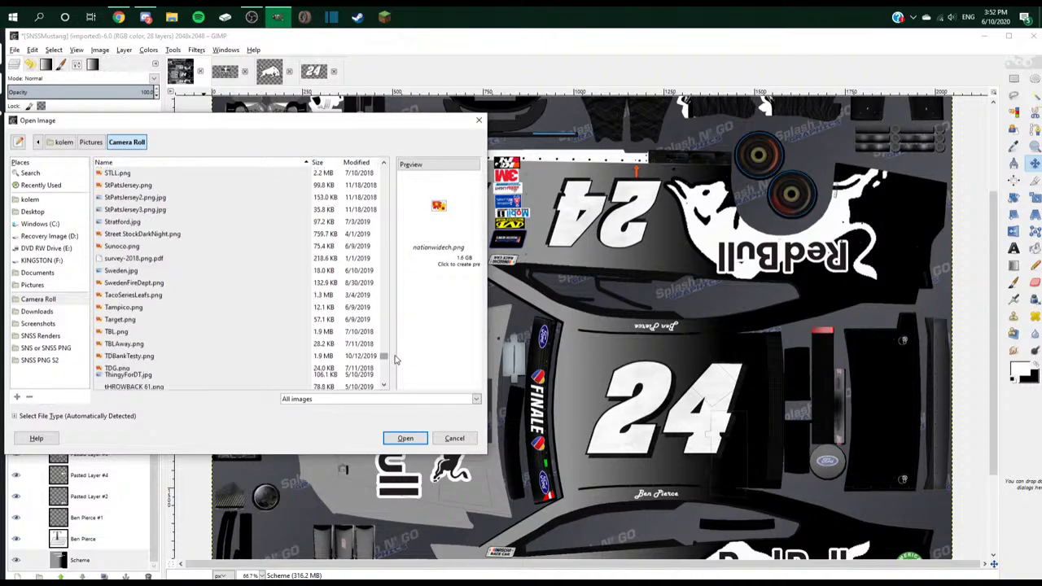
- Find pepsi.png in the Camera Roll list and open it as a layer
left_click_drag(385, 374, 390, 304)
scroll(137, 232, "up", 2)
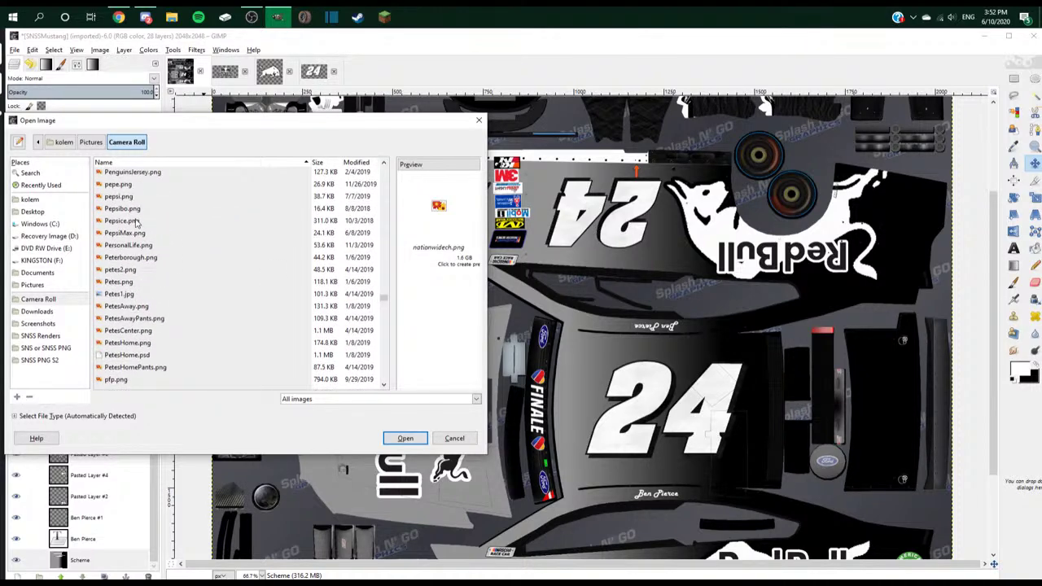
scroll(140, 236, "down", 1)
scroll(151, 268, "down", 2)
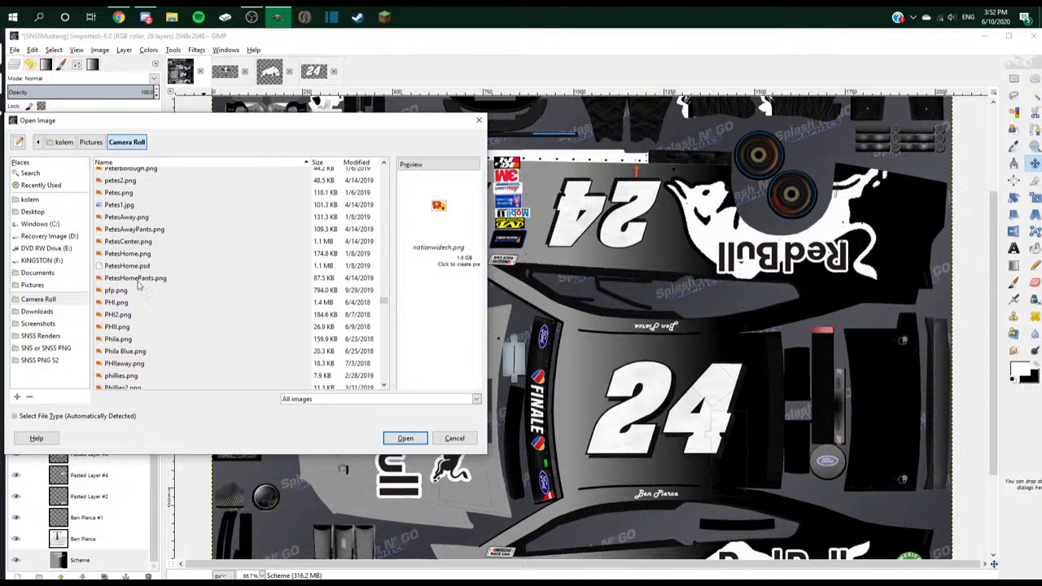
scroll(135, 302, "down", 1)
scroll(140, 297, "up", 4)
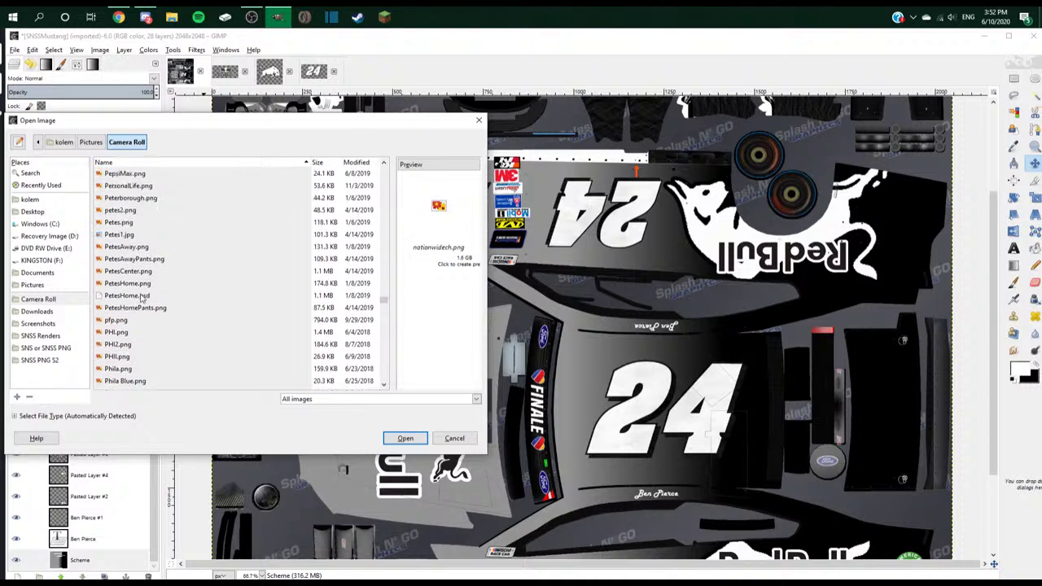
double_click(131, 199)
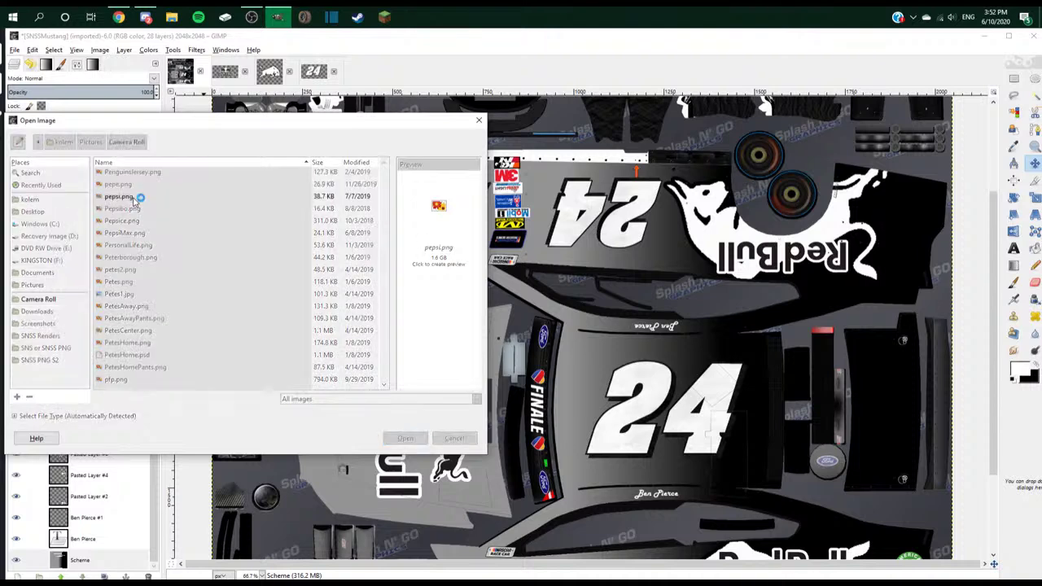
- Move the Pepsi logo over the car body and rotate it by -90°
key("minus")
key("minus")
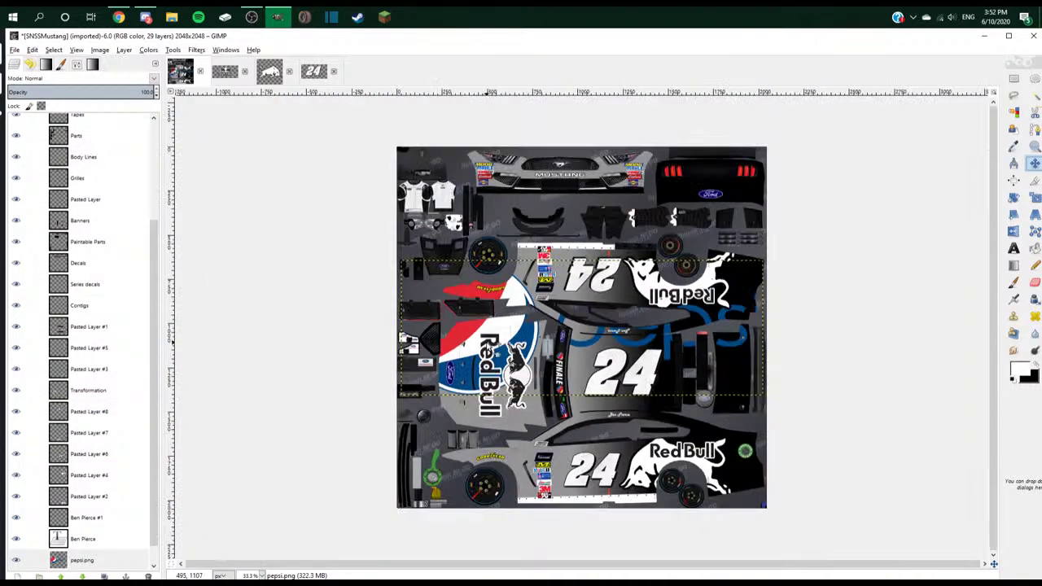
left_click_drag(488, 346, 527, 386)
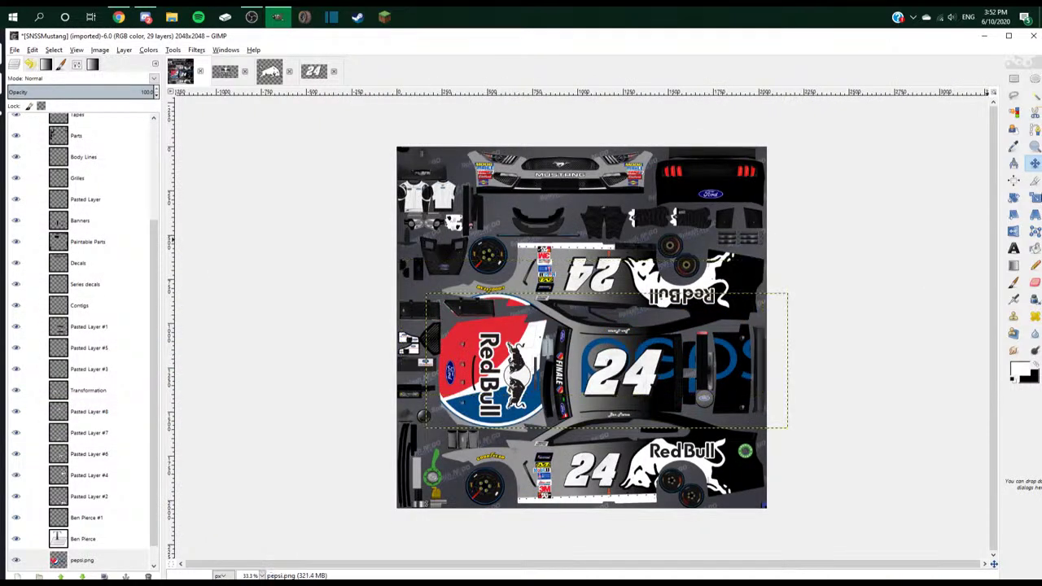
left_click(1014, 197)
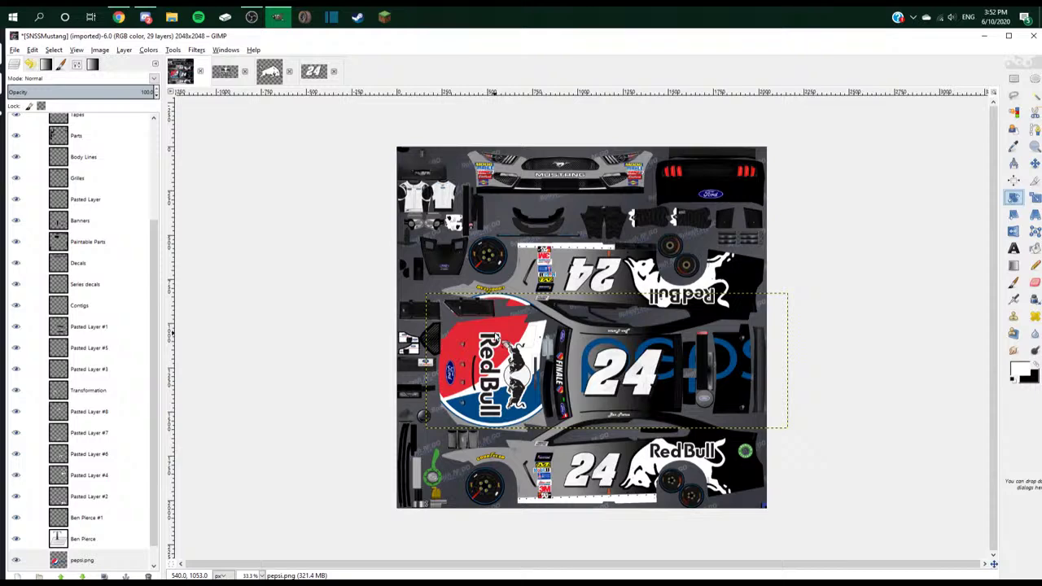
left_click(494, 333)
type("-90")
key("Tab")
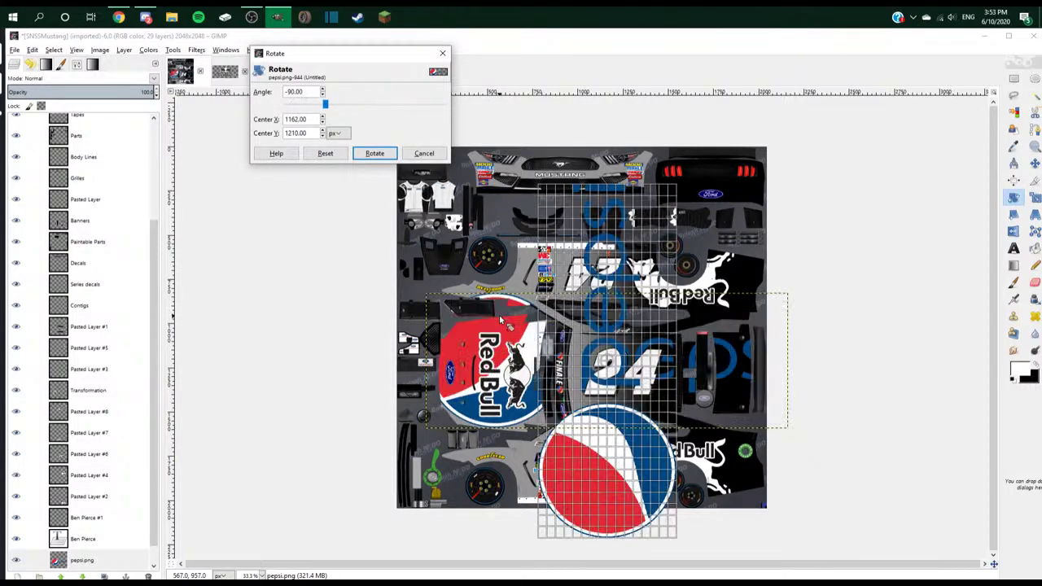
left_click(381, 156)
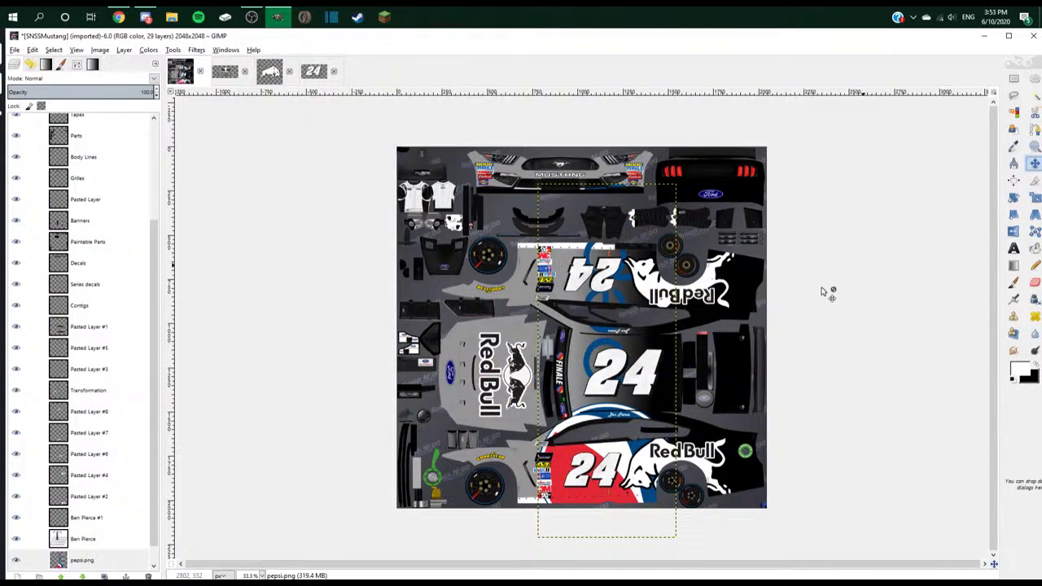
- Move the Pepsi logo down-right and scale its height down to 400 px
left_click_drag(708, 410, 732, 468)
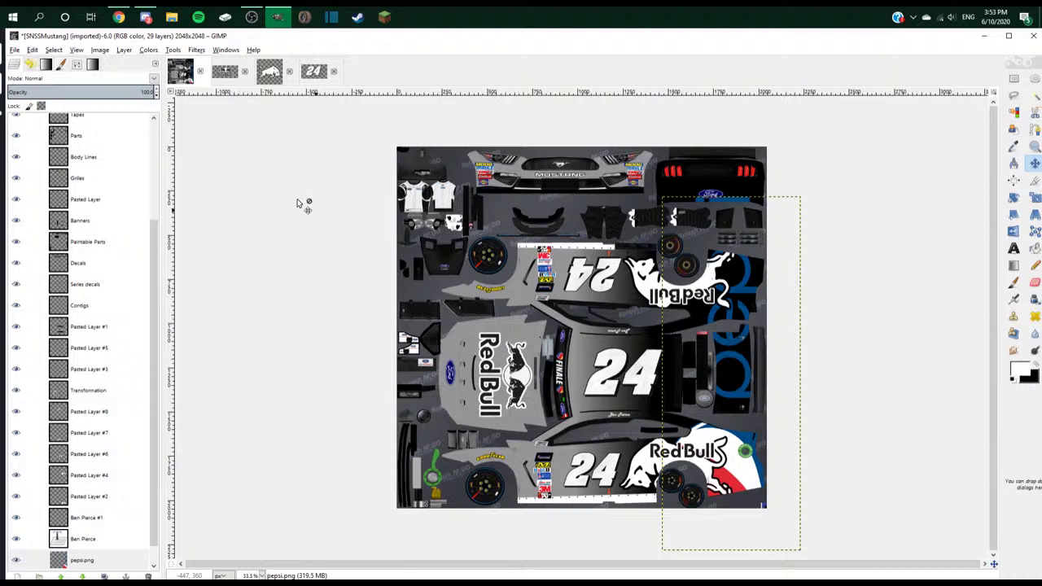
right_click(96, 564)
left_click(134, 406)
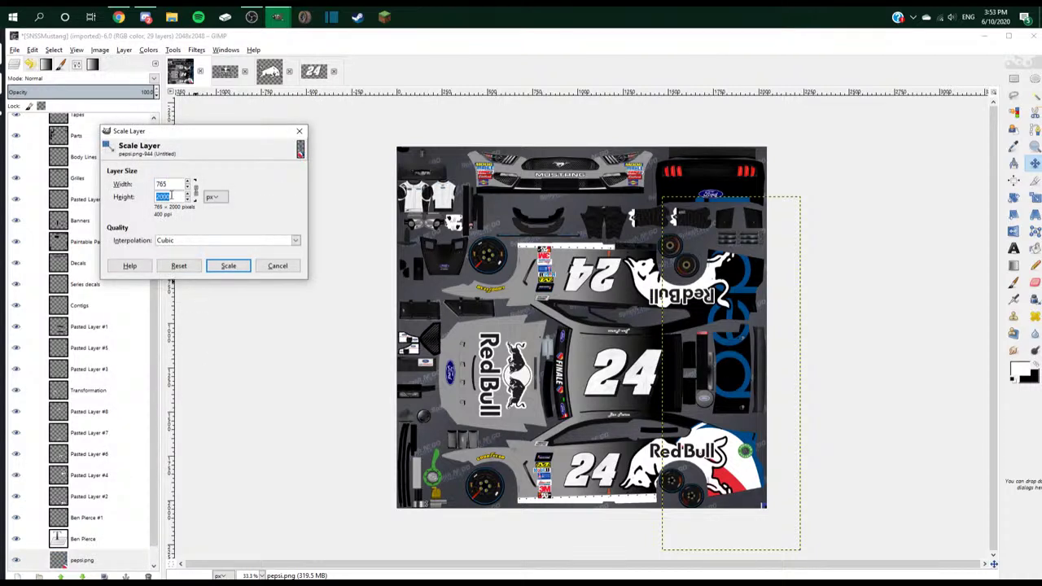
type("400")
left_click(229, 265)
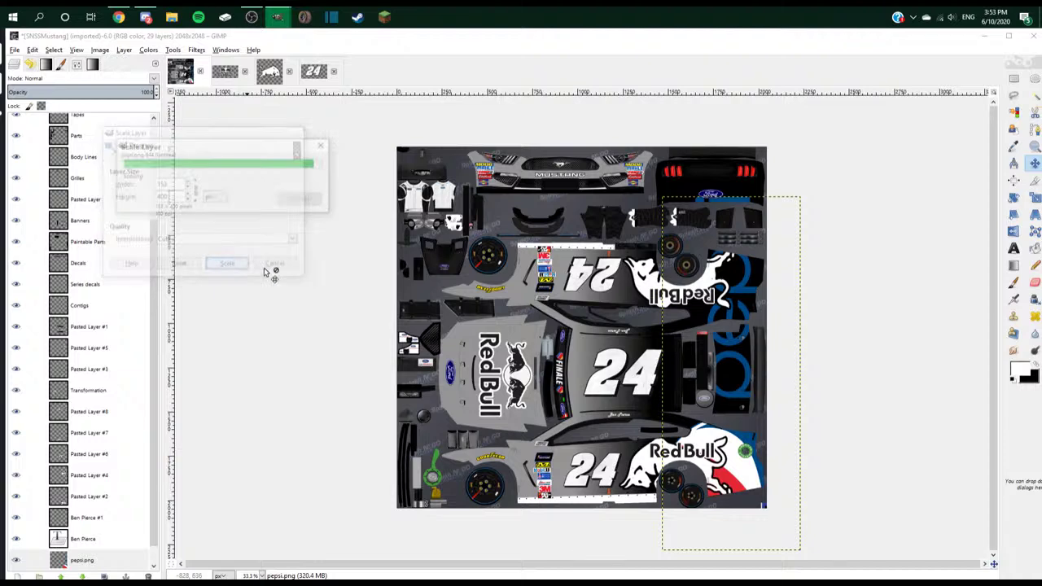
scroll(842, 419, "up", 2)
scroll(936, 365, "down", 1)
scroll(861, 362, "up", 2)
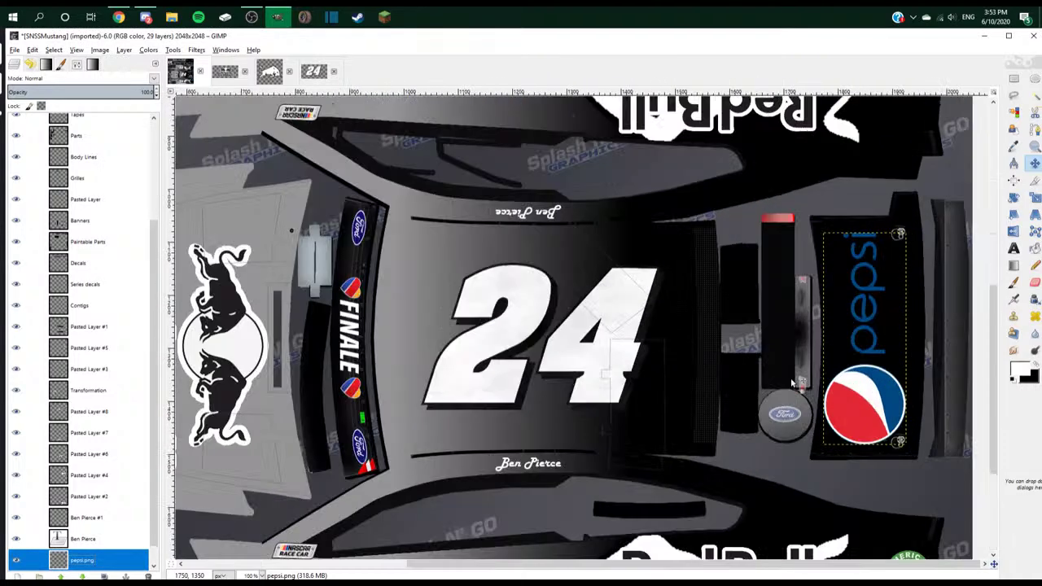
- Rescale the Pepsi layer to 124×324 px to fit the panel, then select the Scheme layer
right_click(97, 560)
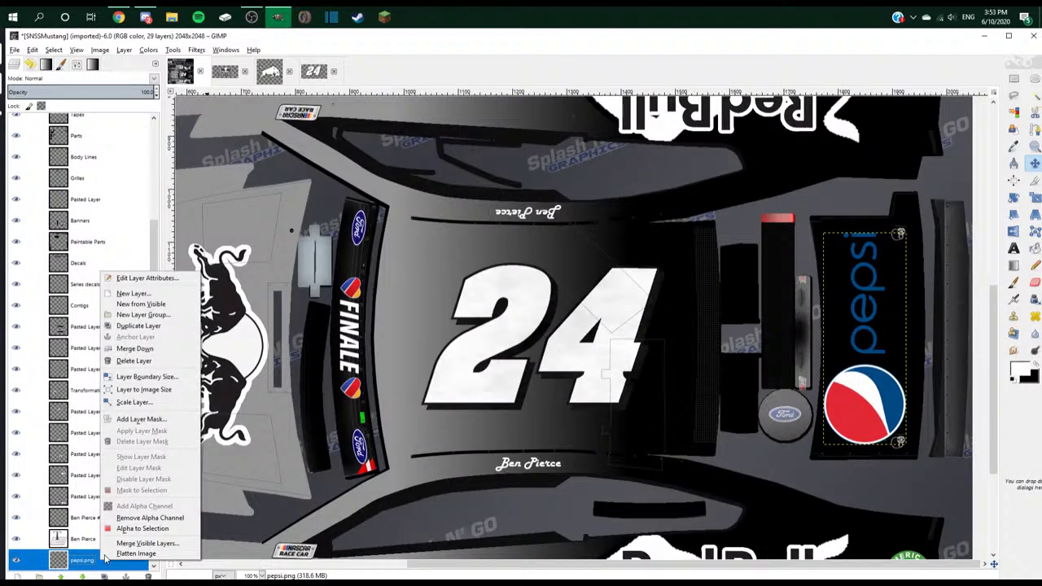
left_click(147, 400)
left_click(95, 563)
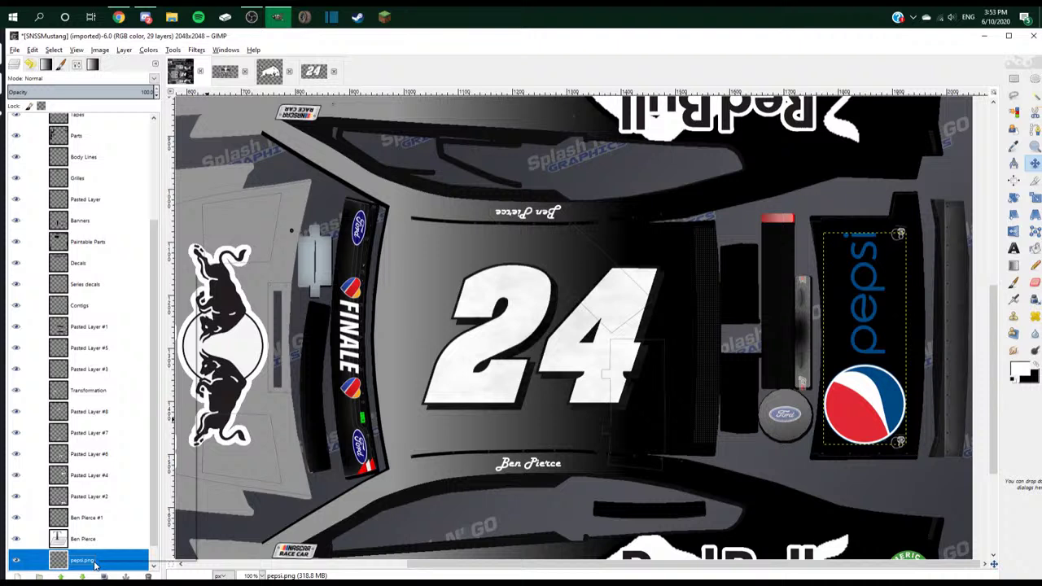
right_click(95, 563)
left_click(140, 410)
type("3")
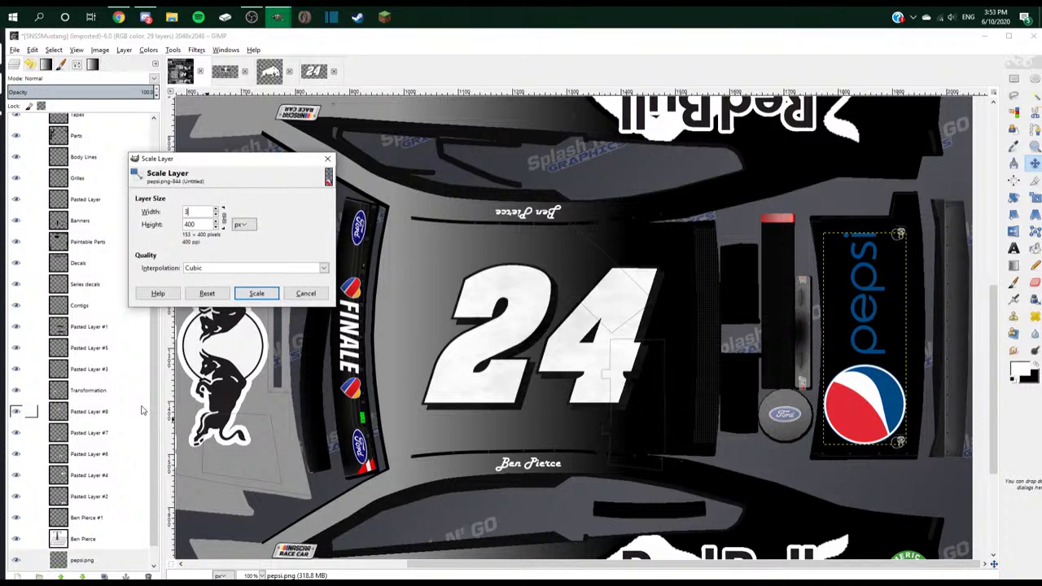
double_click(196, 225)
type("8")
type("24")
left_click(256, 293)
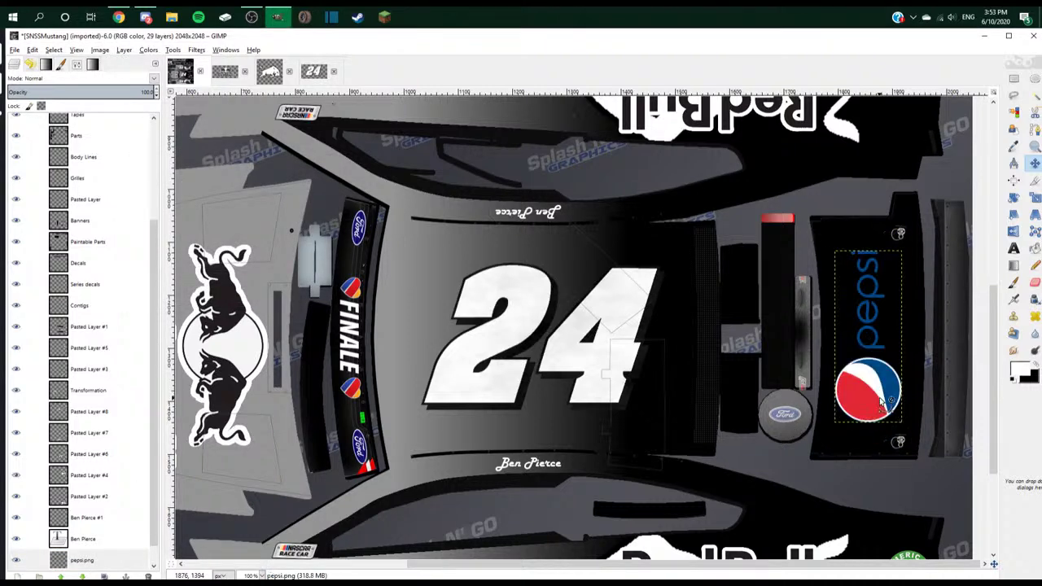
scroll(651, 439, "down", 2)
scroll(71, 521, "down", 1)
left_click(82, 560)
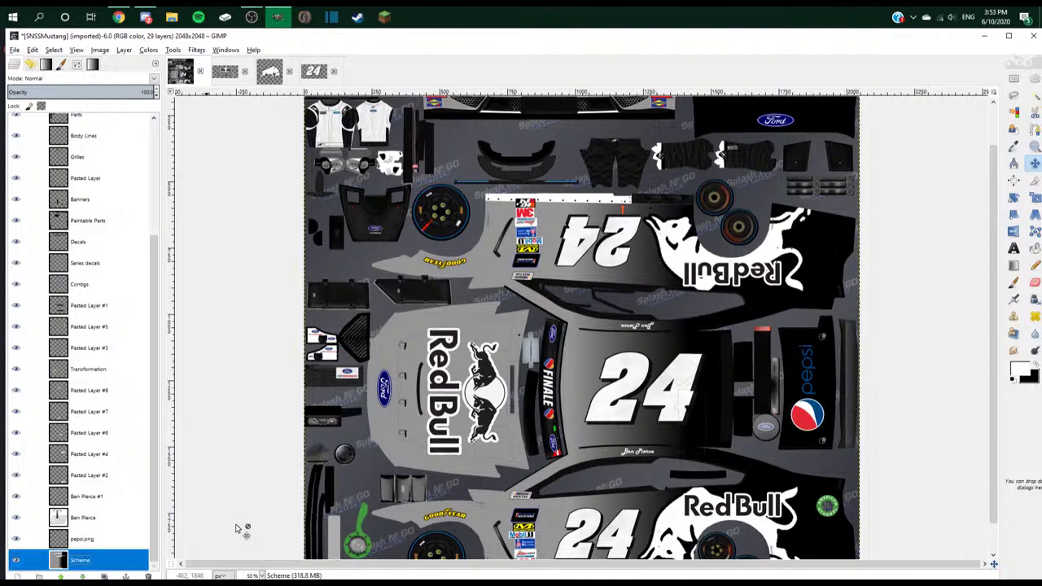
- Select the roof 24 number layer (Pasted Layer #6) and duplicate it
scroll(241, 530, "down", 1)
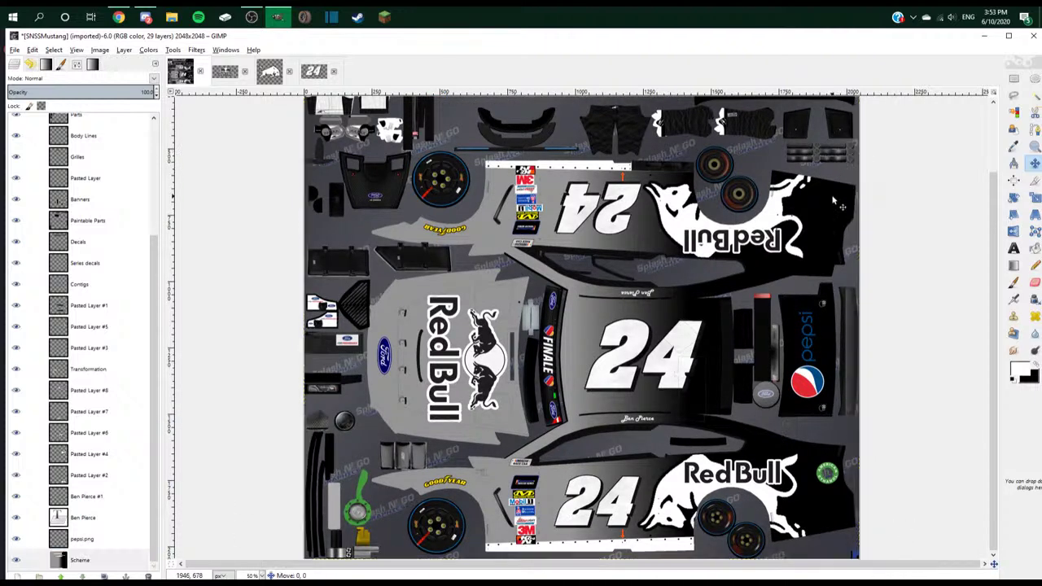
scroll(847, 197, "up", 2)
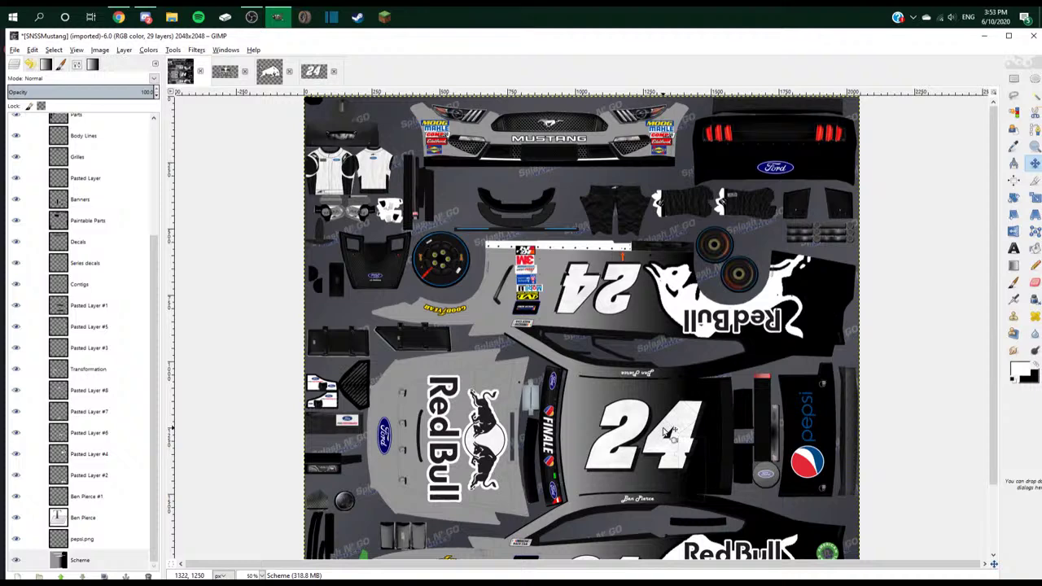
left_click(117, 433)
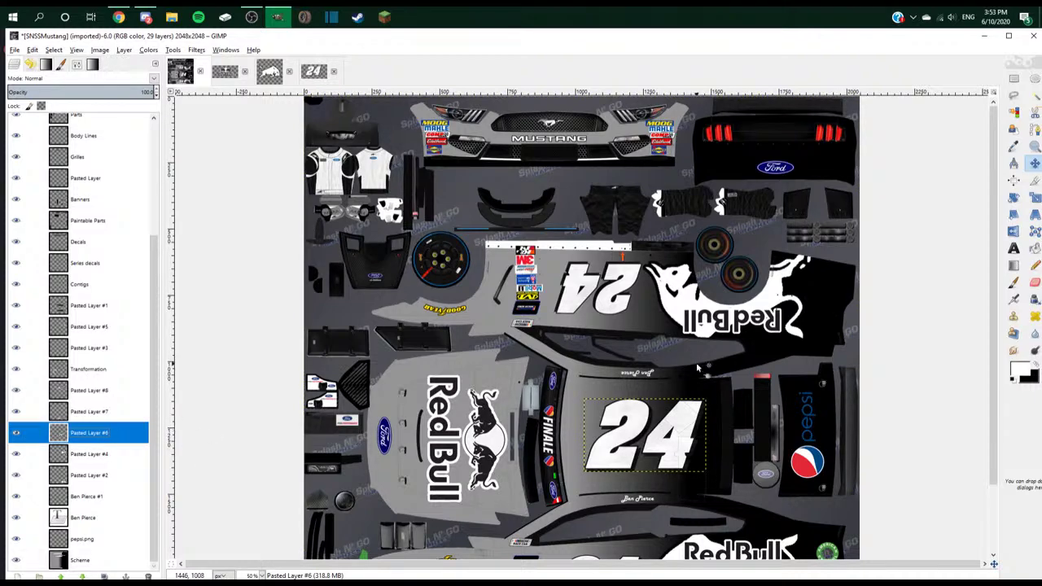
scroll(834, 521, "down", 2)
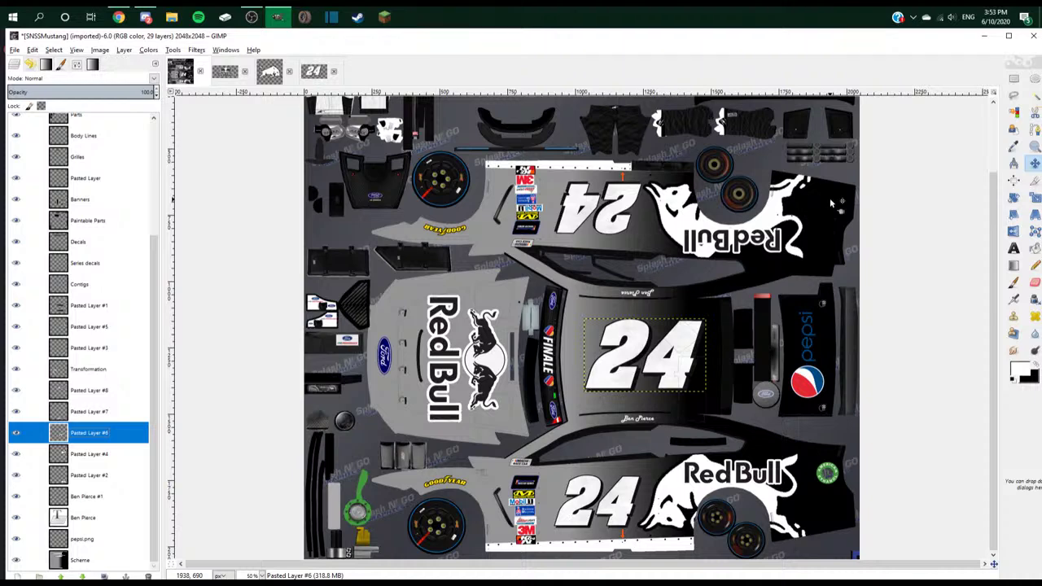
scroll(829, 197, "up", 2)
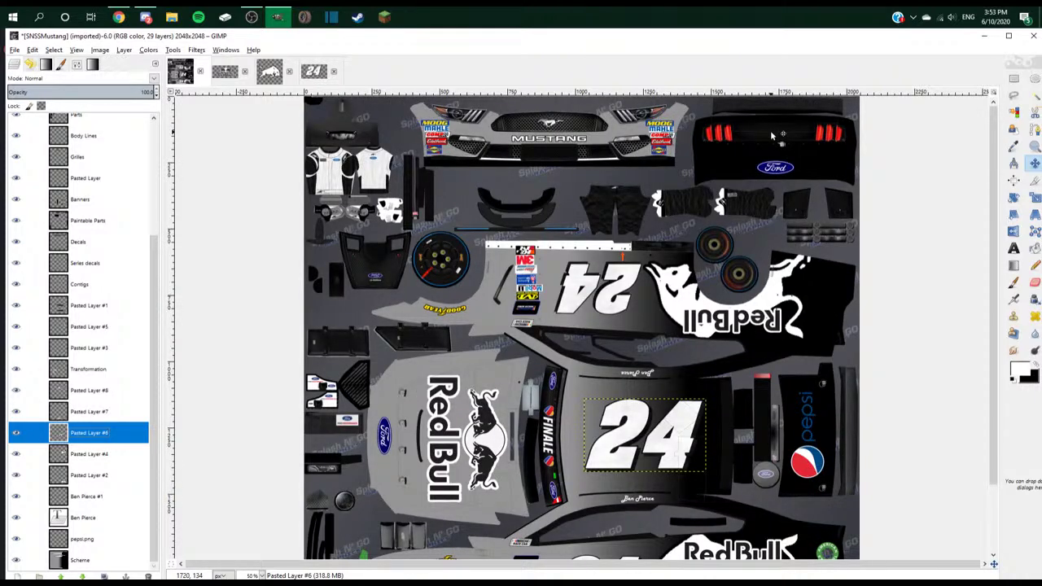
scroll(772, 134, "down", 2)
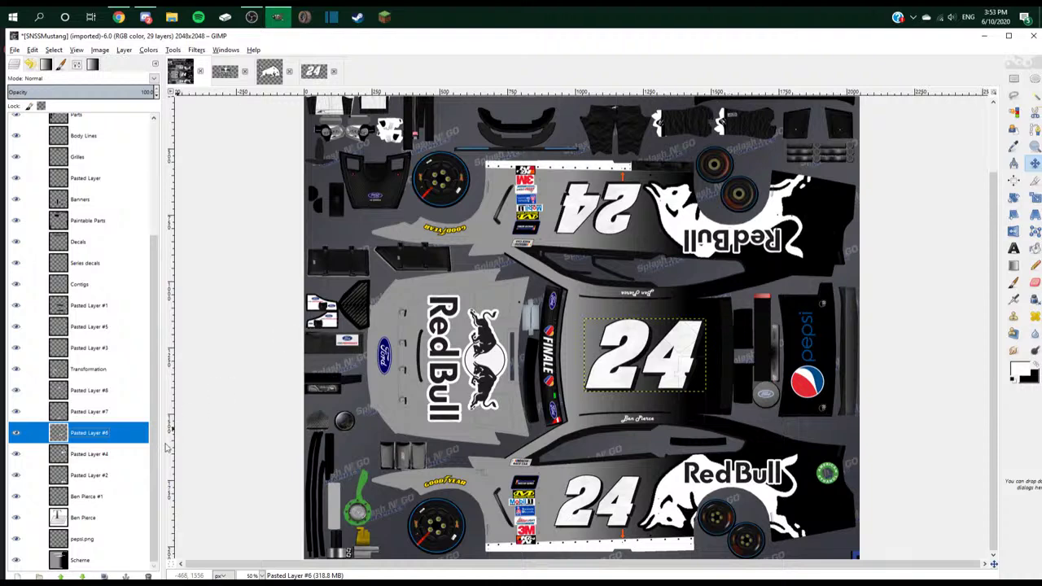
right_click(125, 437)
left_click(171, 210)
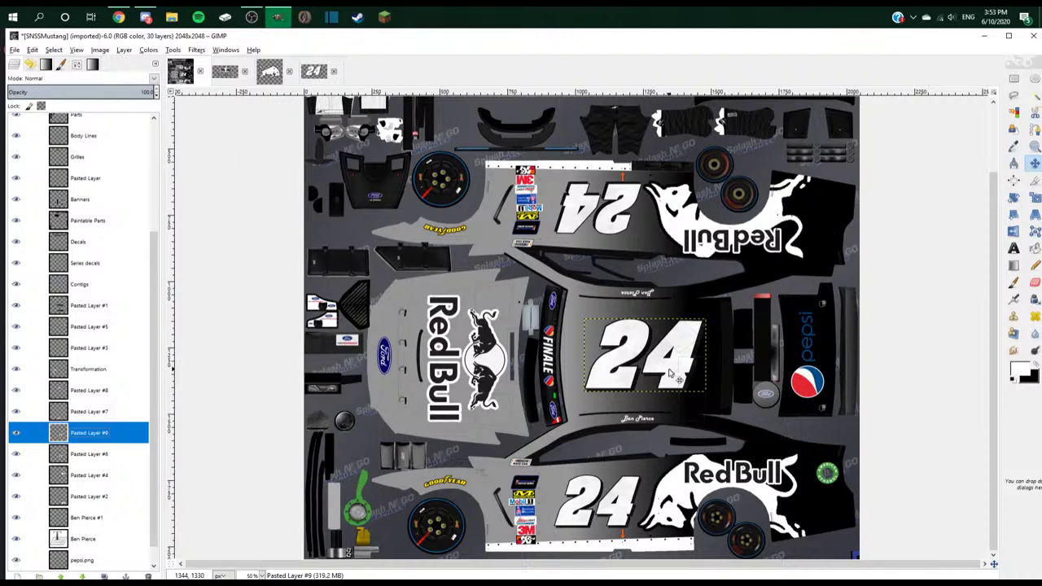
- Scale the copied 24 down to 60×37 and place it beside the nose sponsor decals
key("1")
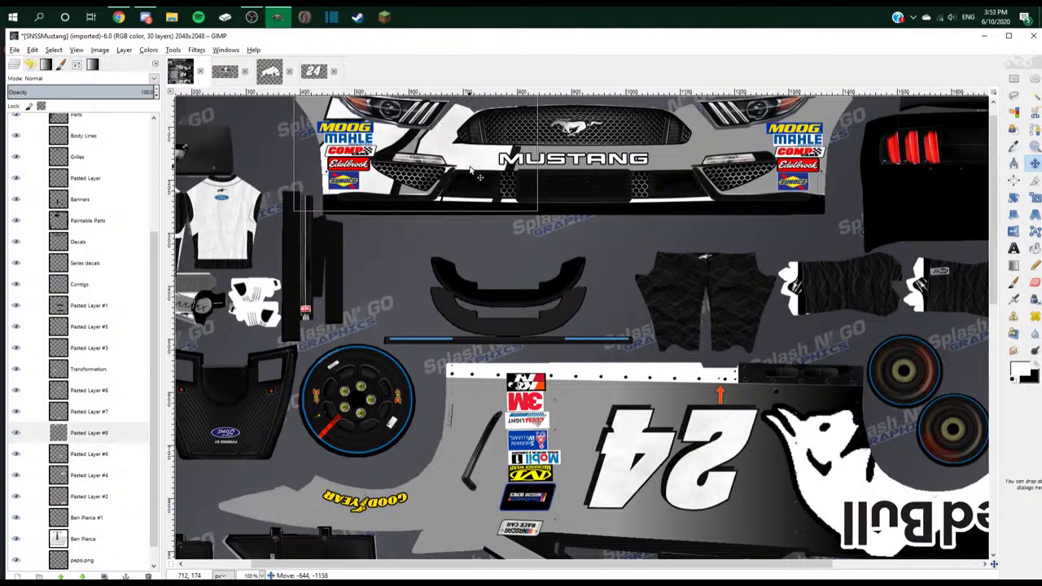
right_click(119, 434)
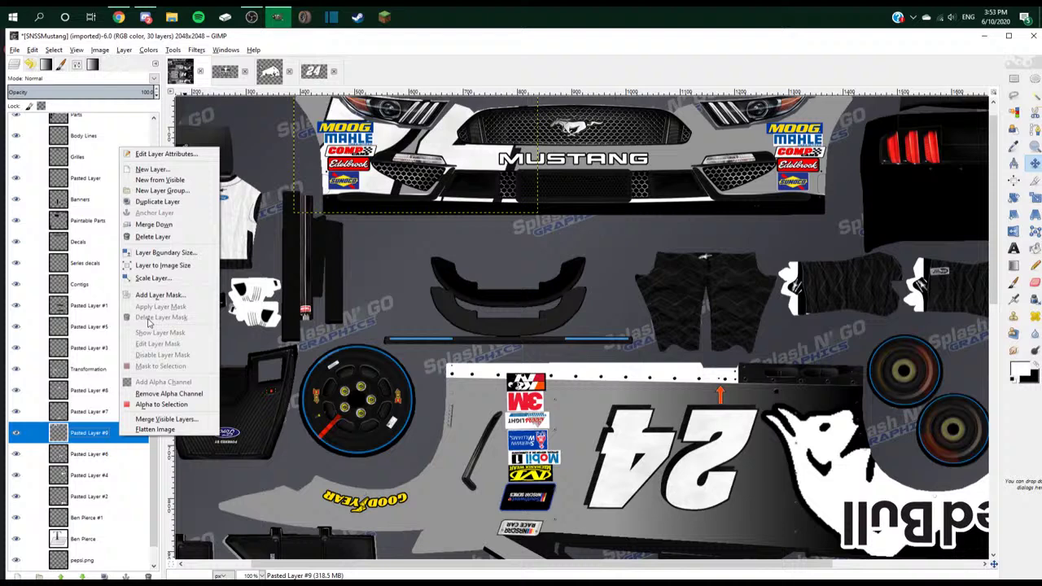
left_click(154, 275)
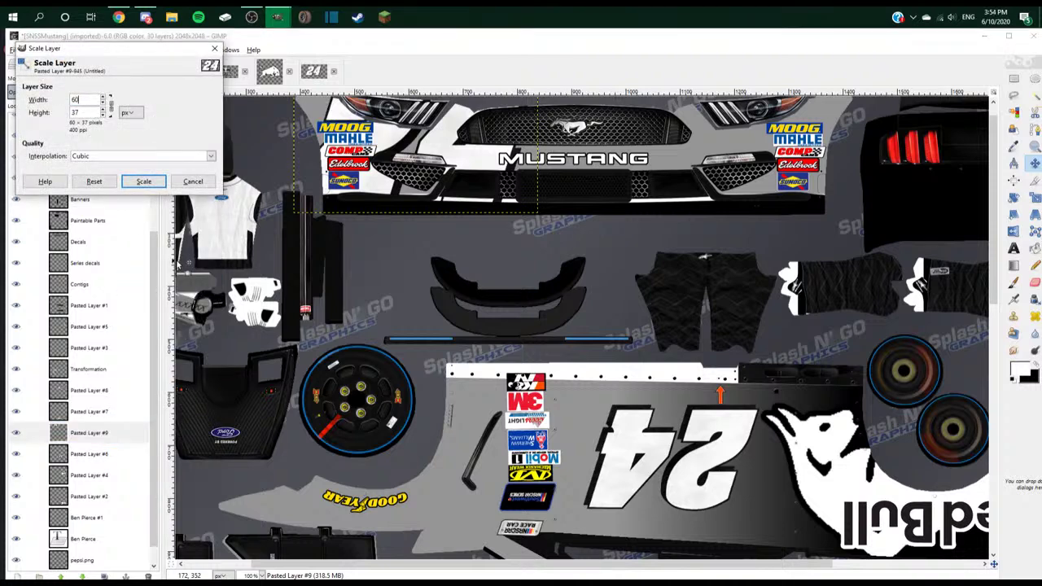
left_click(144, 182)
scroll(419, 114, "up", 1)
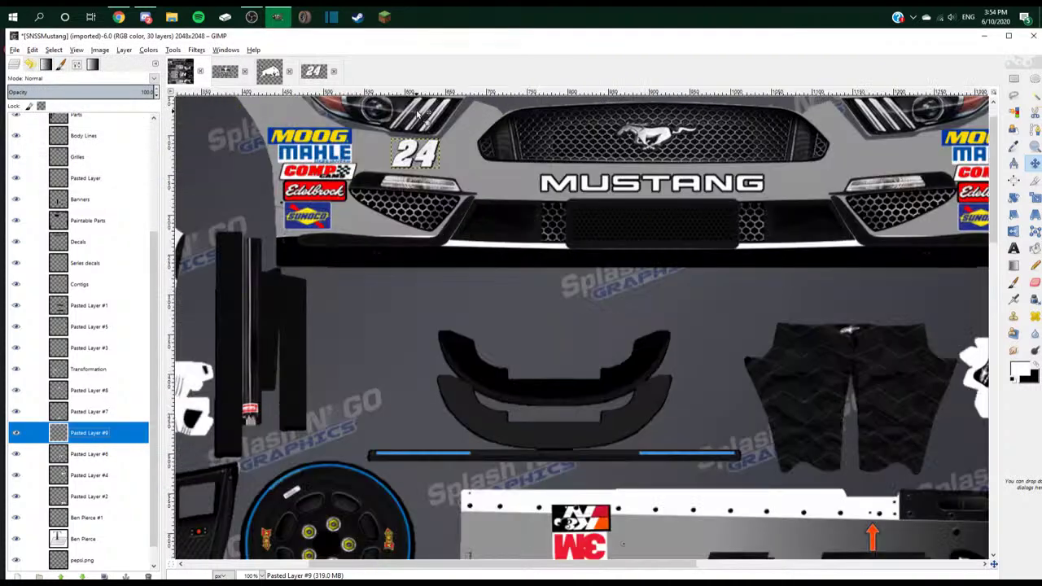
scroll(419, 114, "up", 1)
left_click_drag(419, 114, 389, 116)
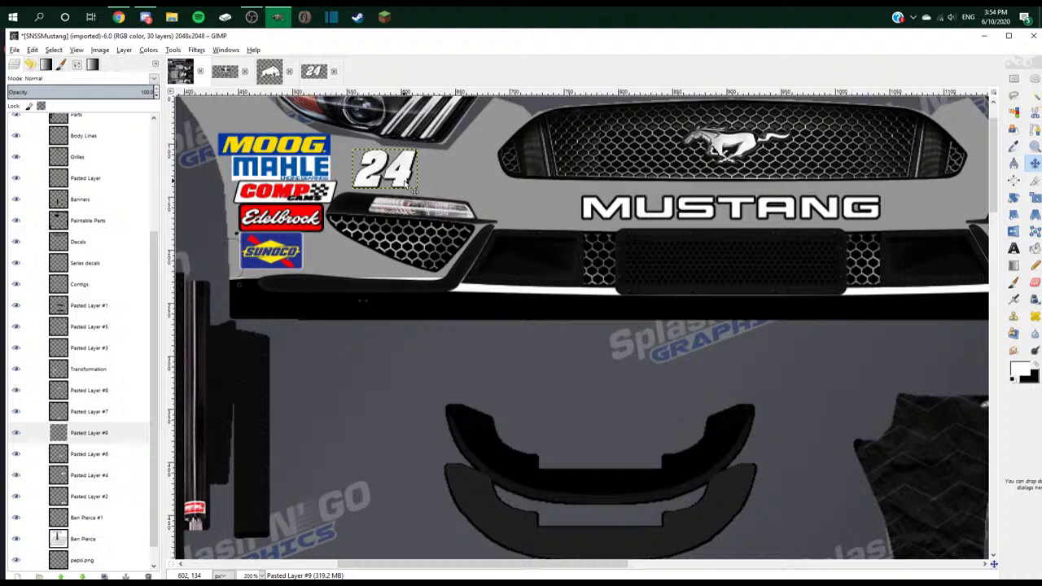
- Duplicate the small 24 and move the copy next to the rear Ford badge
right_click(105, 437)
left_click(141, 202)
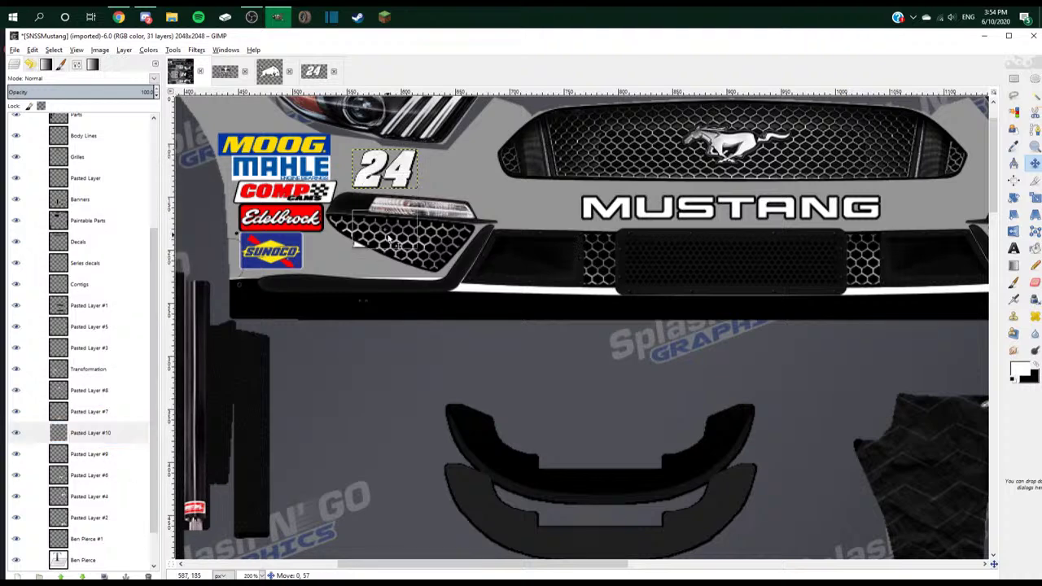
scroll(443, 236, "down", 3)
left_click_drag(442, 228, 779, 273)
scroll(82, 244, "up", 5)
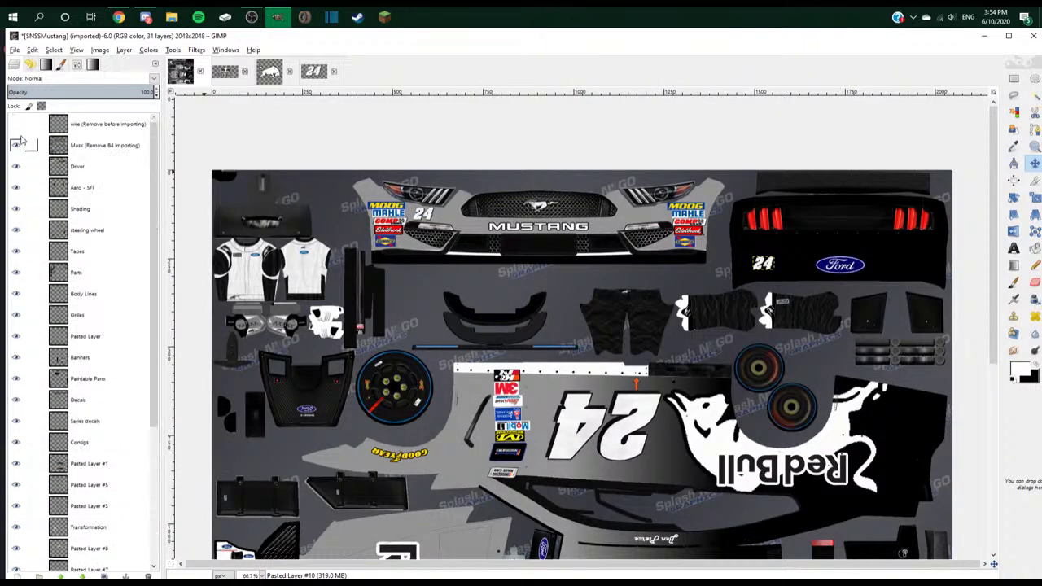
- Toggle the wireframe overlay to check placement, then select the Scheme layer
left_click(15, 124)
scroll(788, 270, "up", 1)
scroll(756, 263, "up", 3)
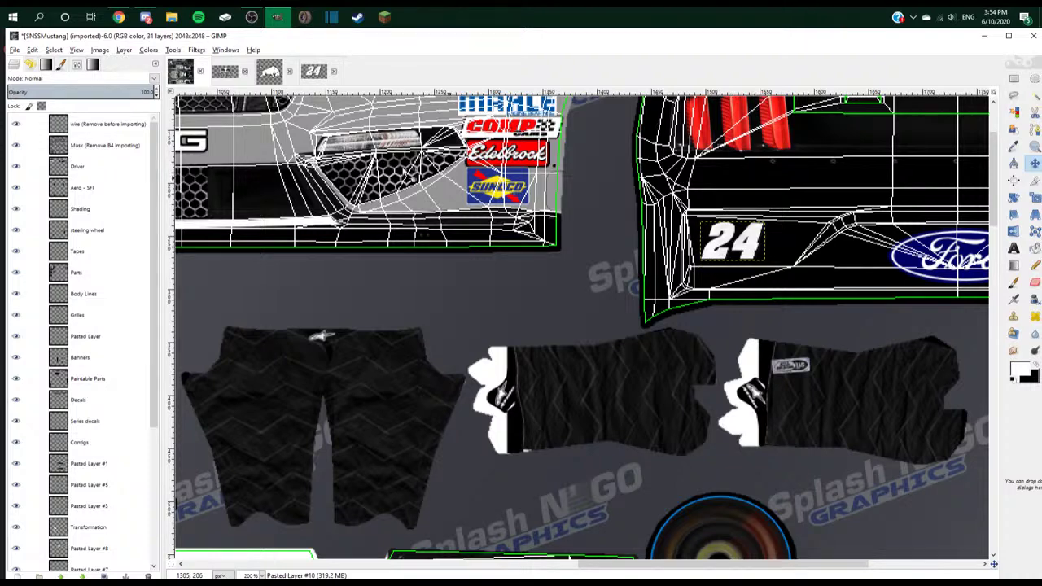
left_click(15, 124)
scroll(48, 216, "down", 5)
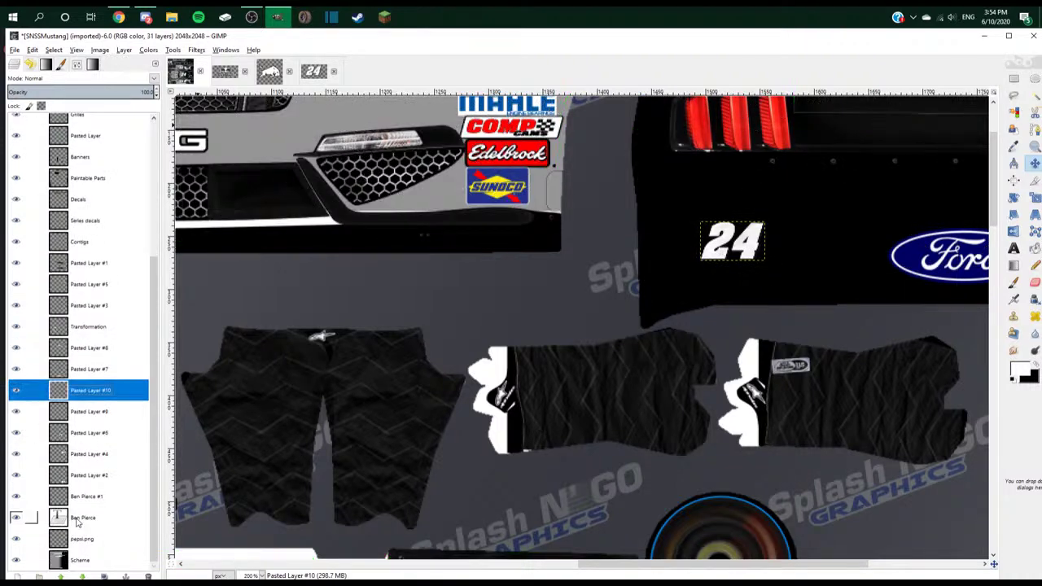
left_click(80, 560)
scroll(507, 363, "down", 2)
- In Discord, open the direct message and send the reply 'maybe'
scroll(535, 317, "down", 2)
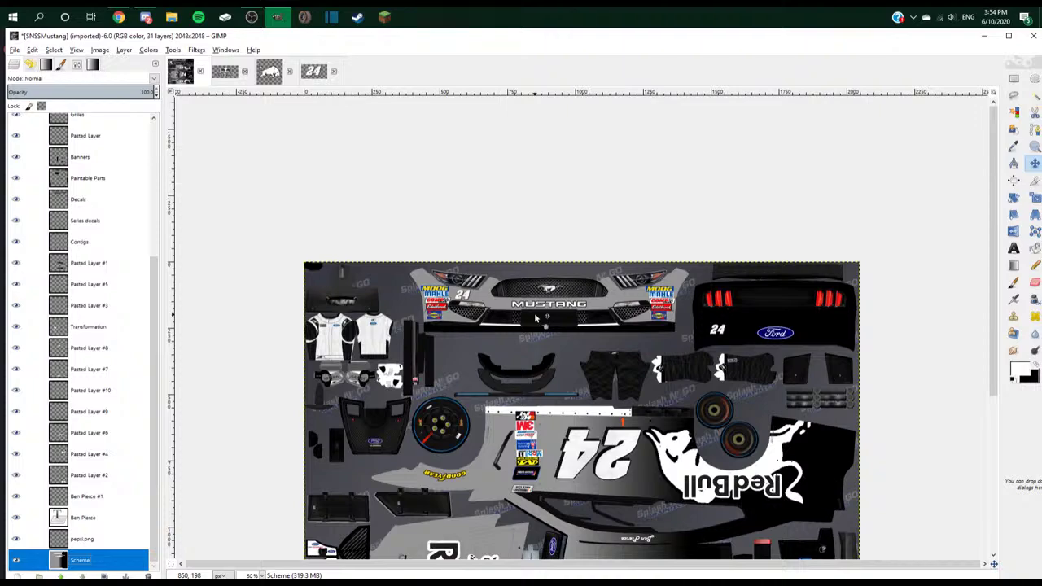
key("alt+Tab")
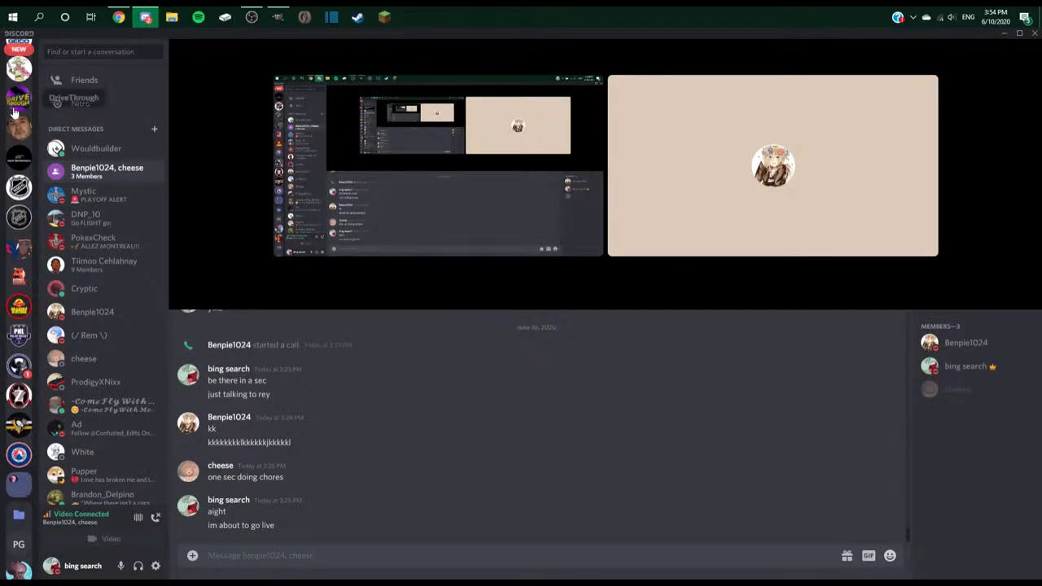
left_click(19, 115)
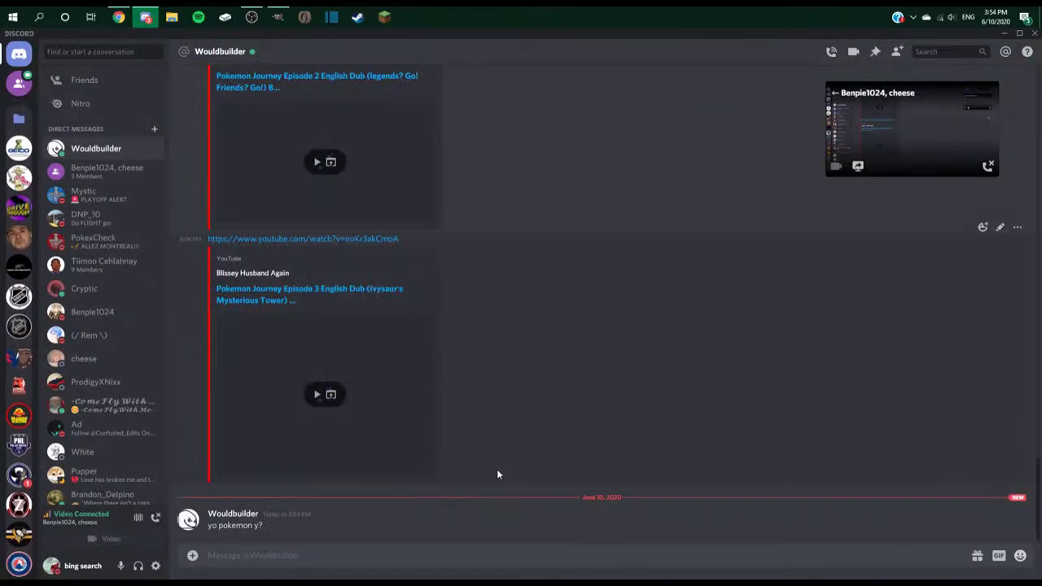
key("alt+Tab")
key("alt+Tab")
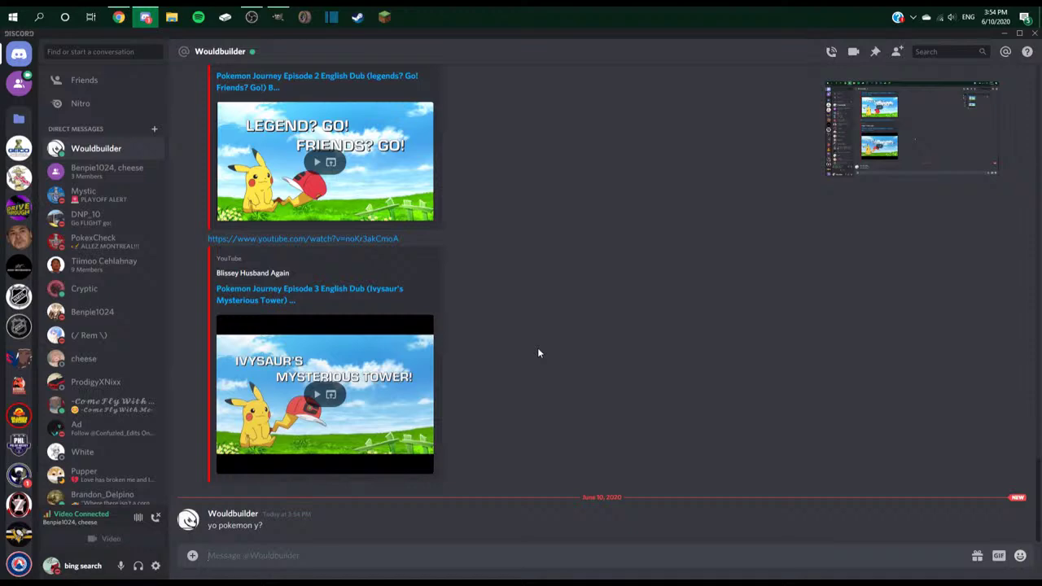
type("maybe")
key("Return")
key("alt+Tab")
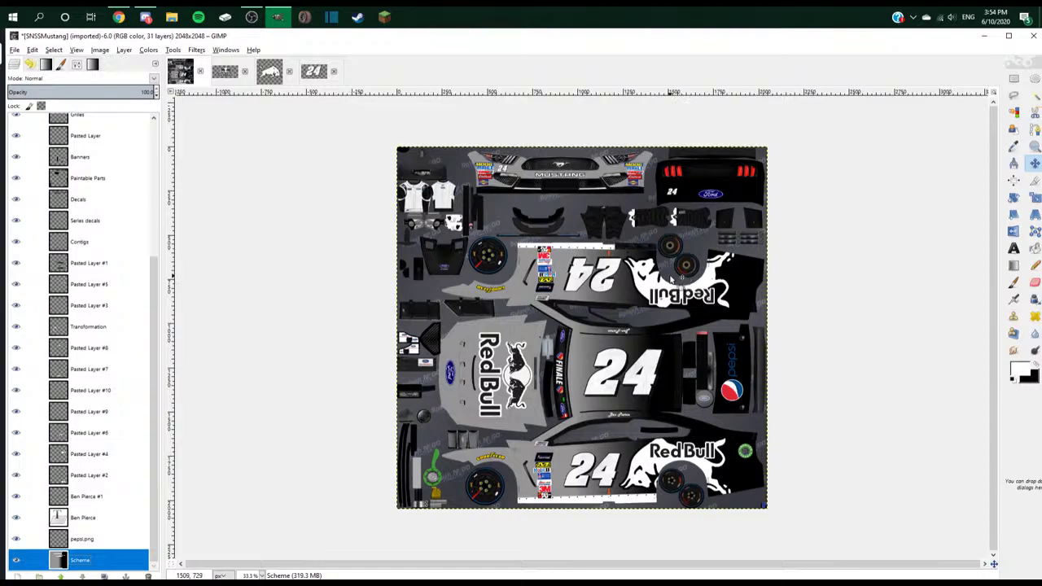
- Type a follow-up starting 'I'll' about hopping on around 4:30, then return to GIMP
key("alt+Tab")
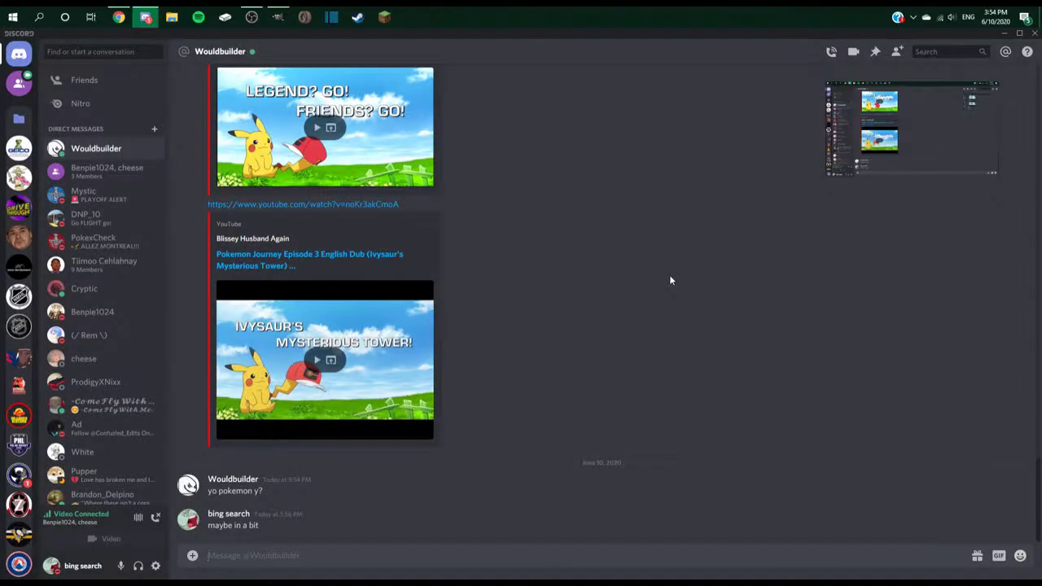
type("I'll")
key("alt+Tab")
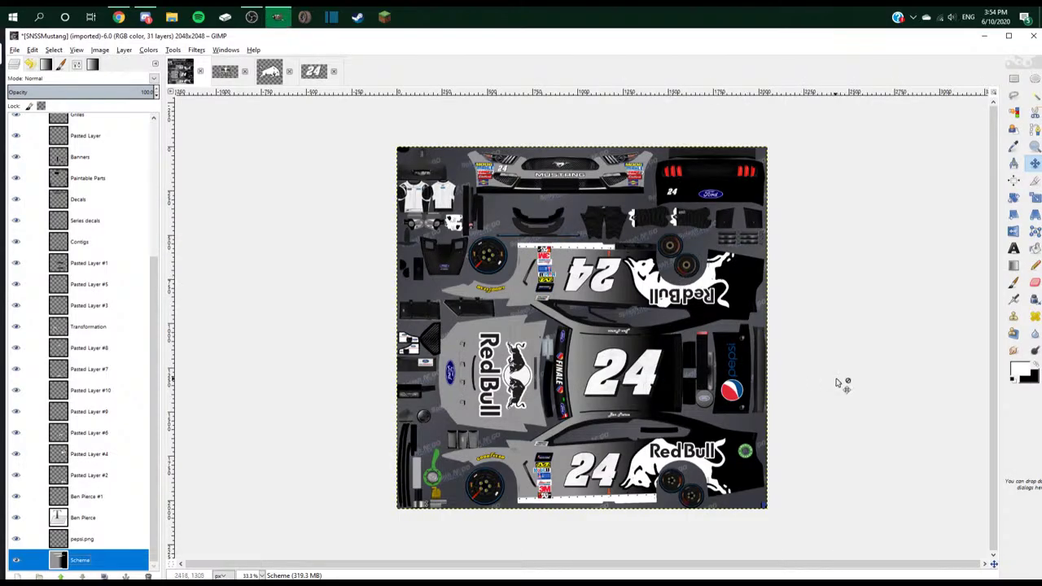
scroll(842, 383, "up", 2)
scroll(822, 376, "down", 2)
key("alt+Tab")
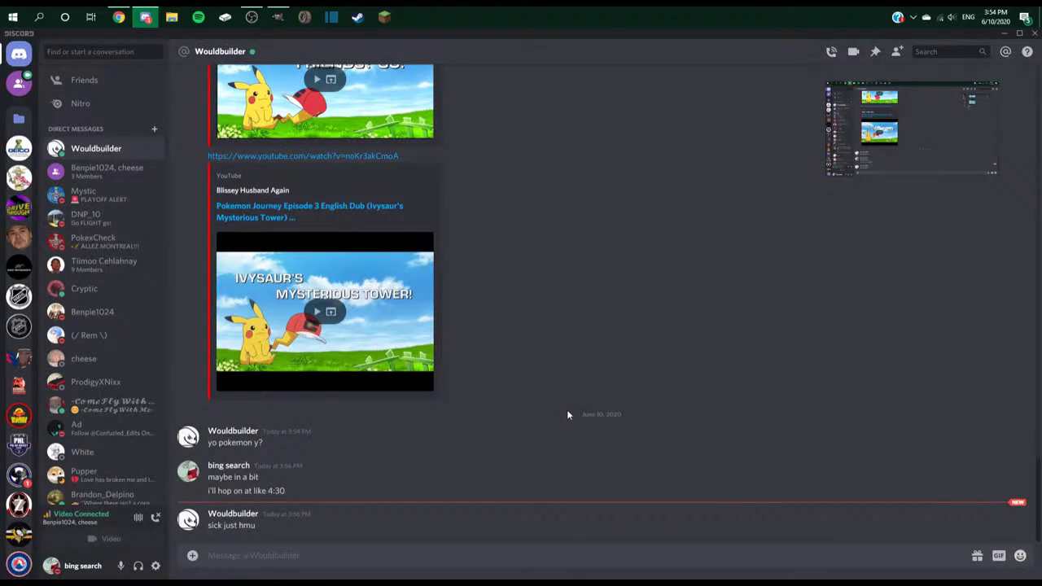
key("alt+Tab")
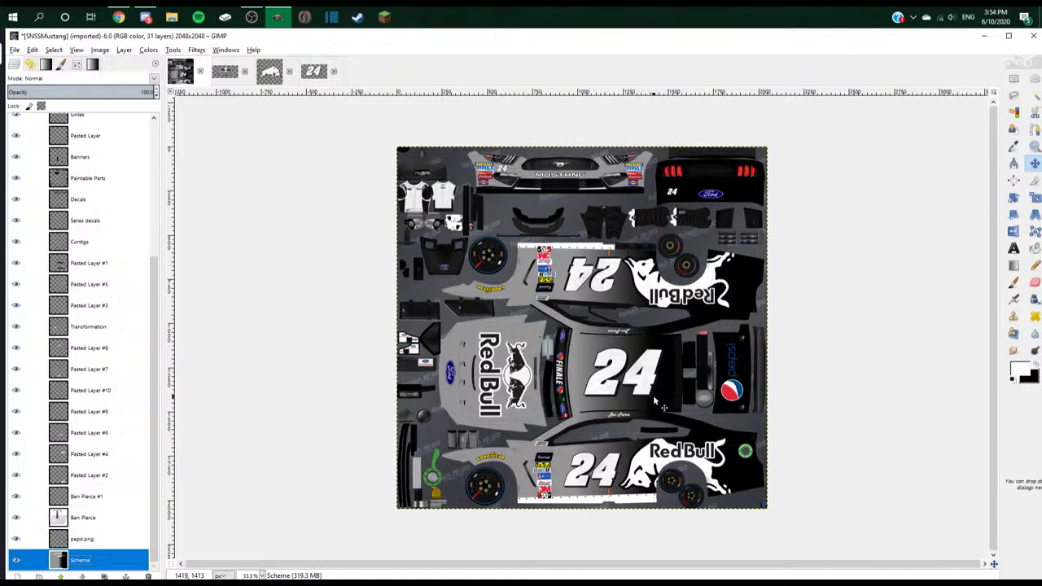
- Through File > Open Image, browse to Downloads and open DawnNationwide.psd
scroll(692, 356, "up", 5)
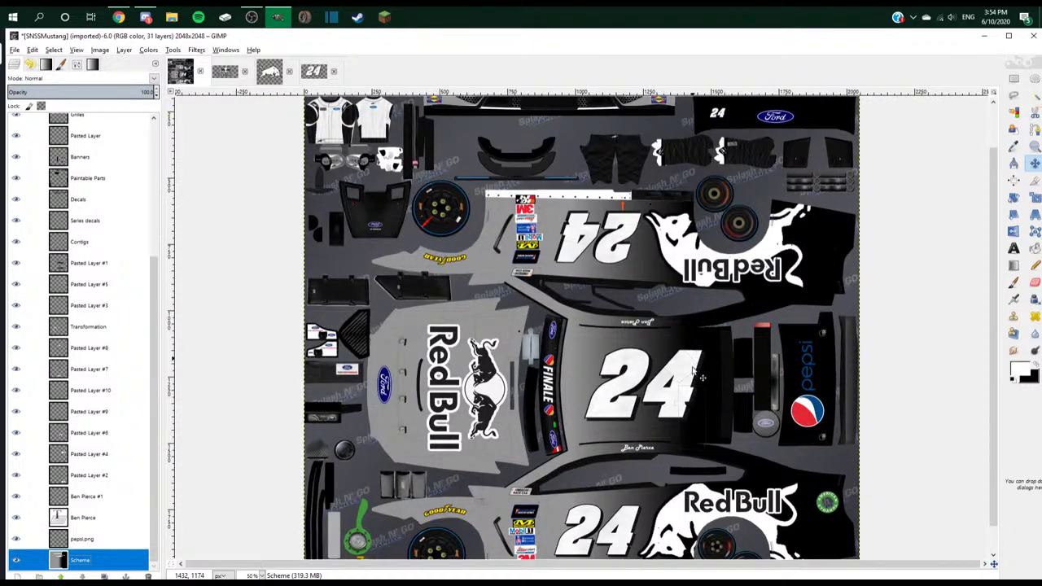
scroll(674, 294, "down", 3)
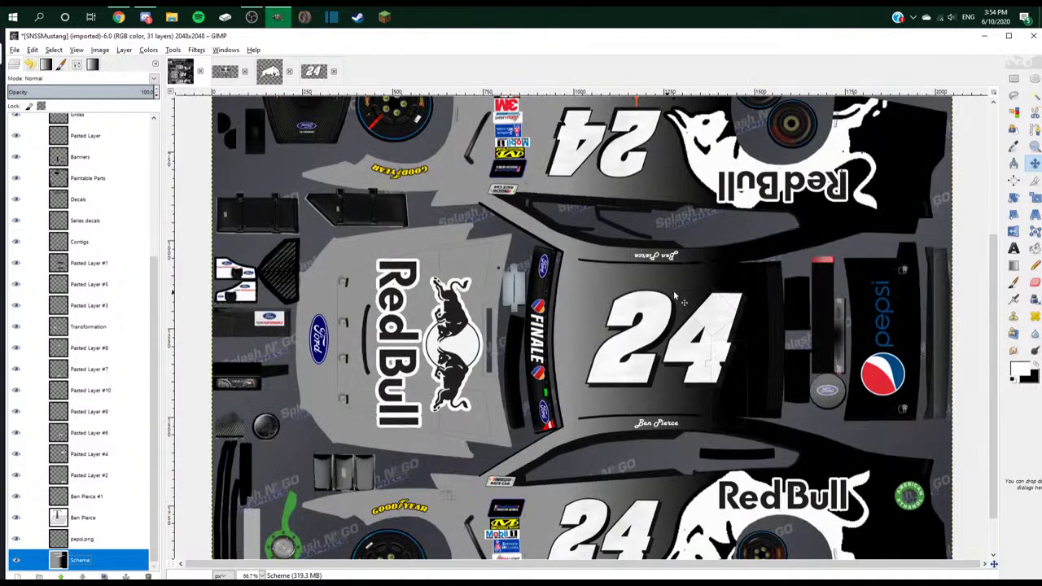
scroll(674, 295, "down", 1)
left_click(15, 50)
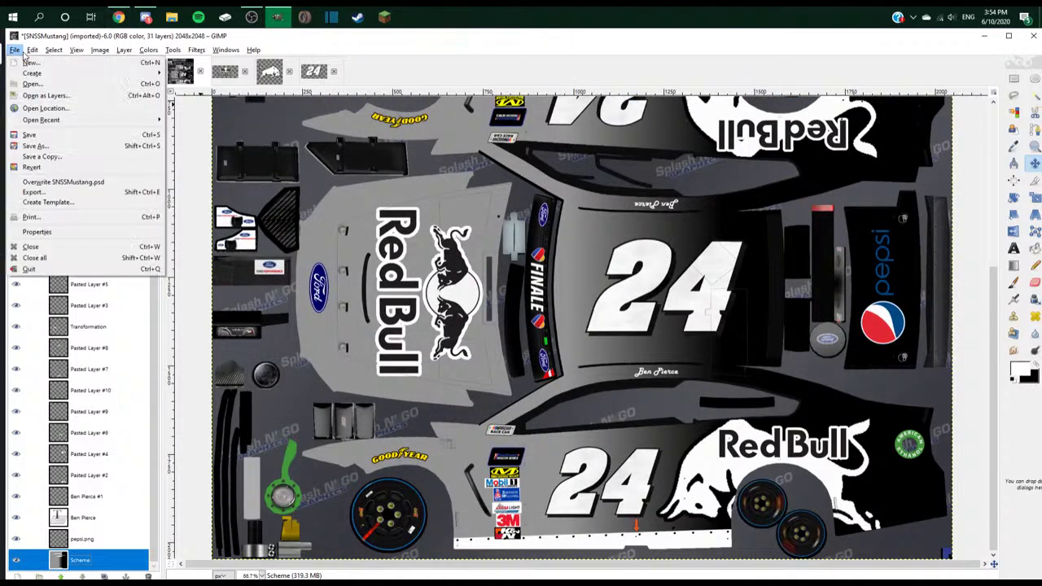
left_click(39, 91)
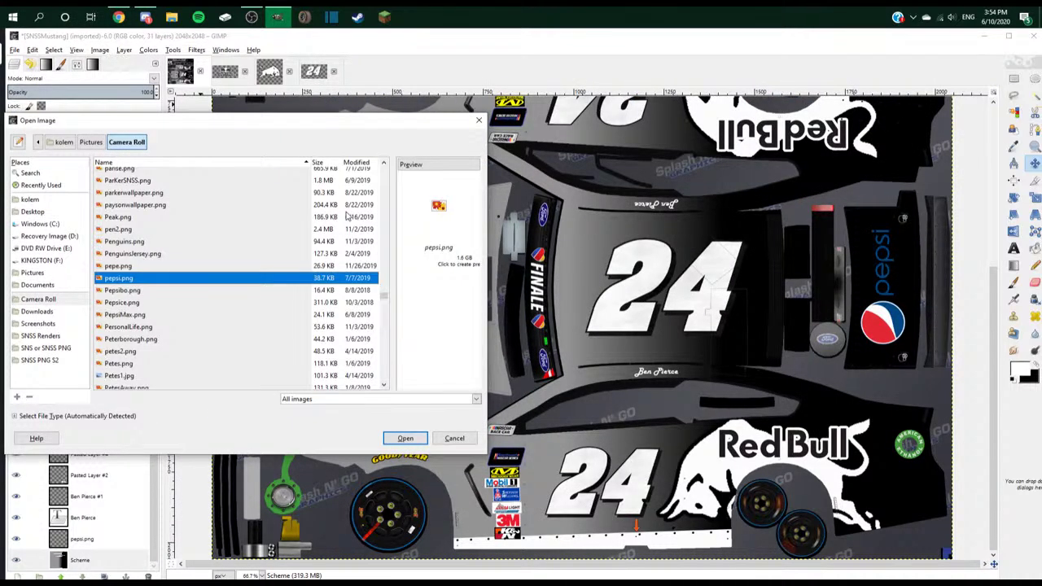
left_click_drag(387, 298, 382, 220)
scroll(154, 254, "up", 6)
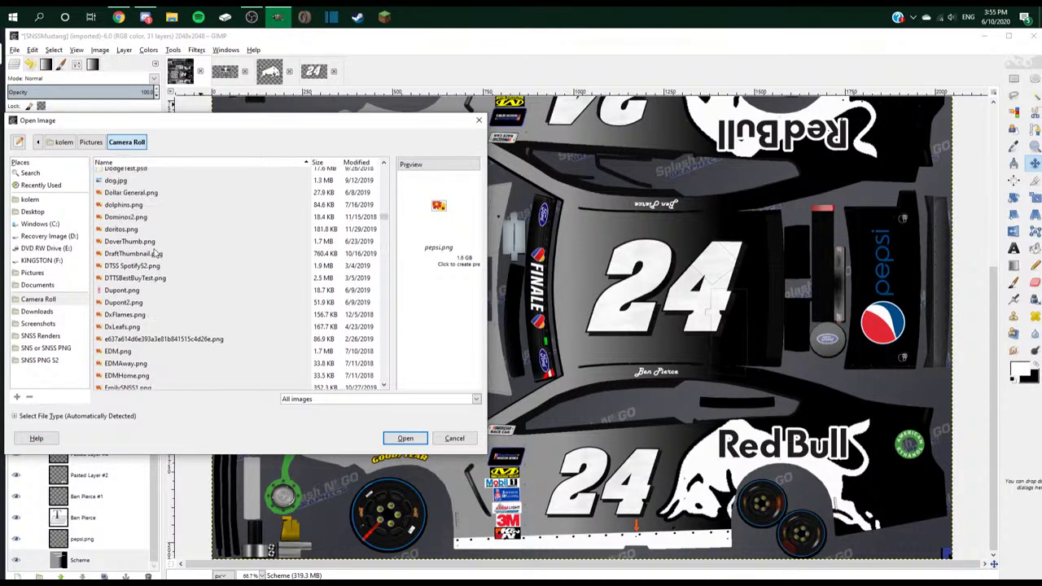
scroll(145, 241, "up", 1)
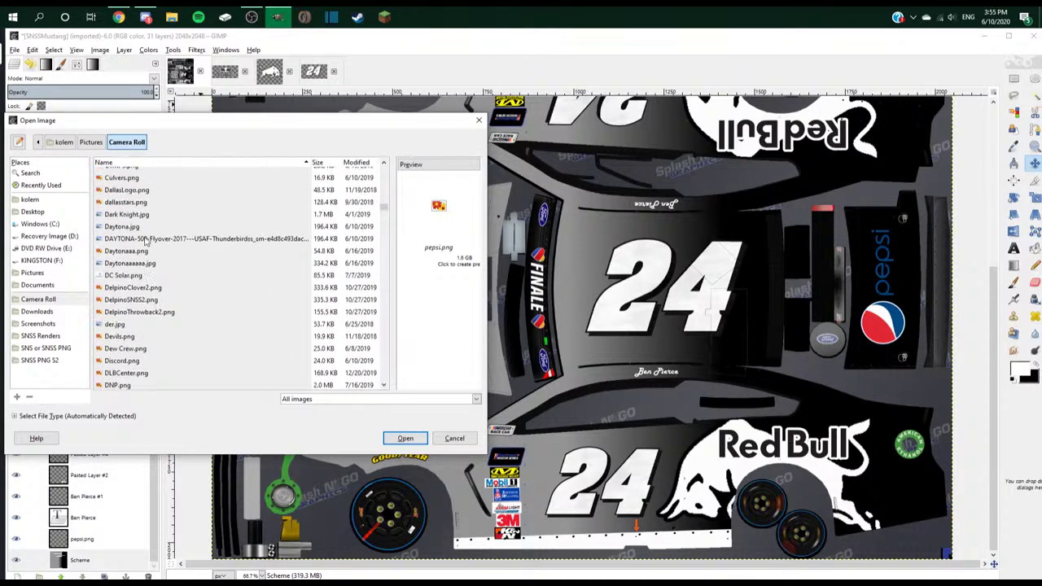
left_click(37, 311)
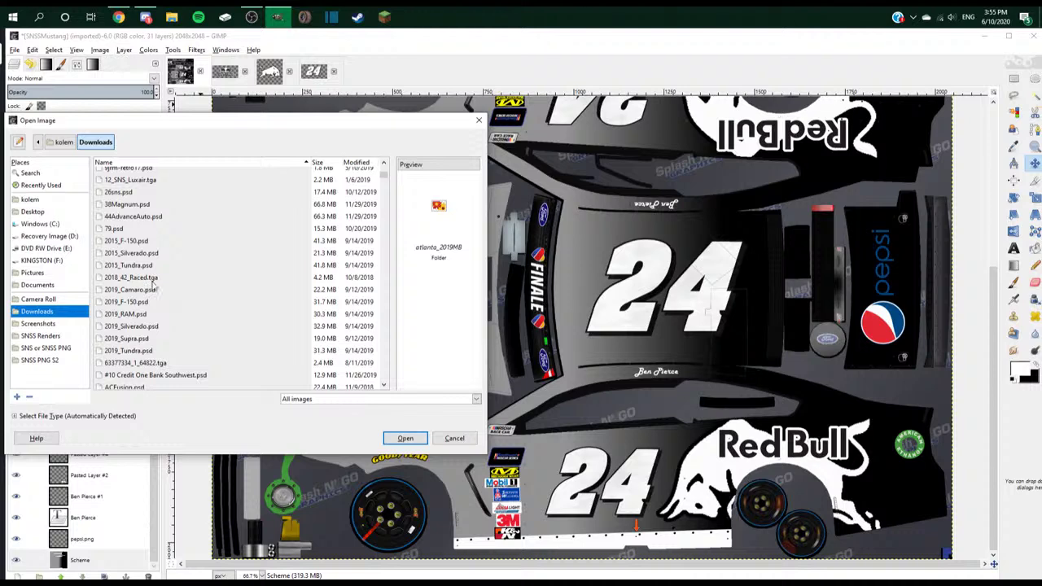
left_click_drag(386, 187, 392, 245)
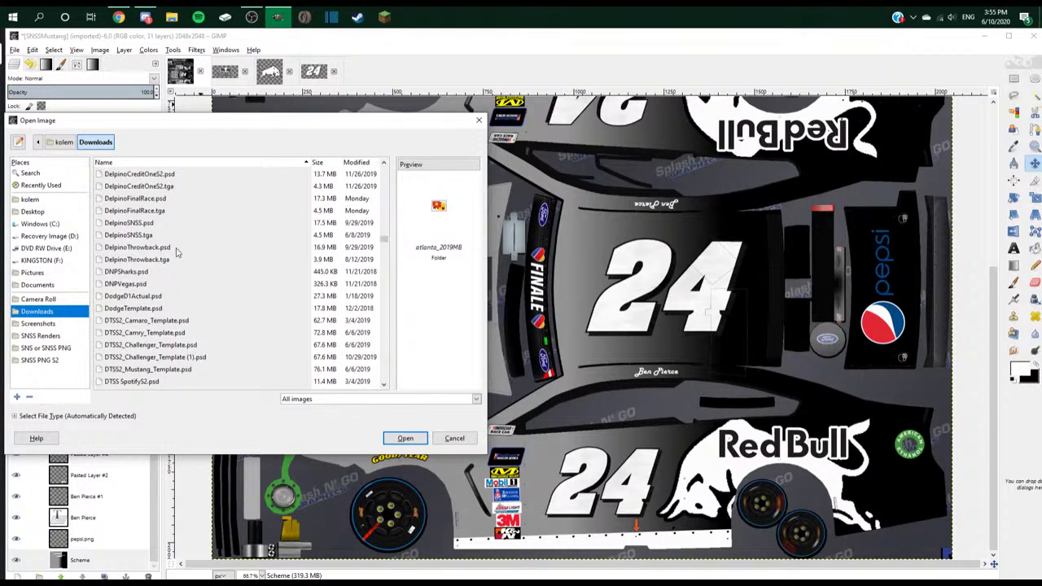
scroll(176, 252, "up", 5)
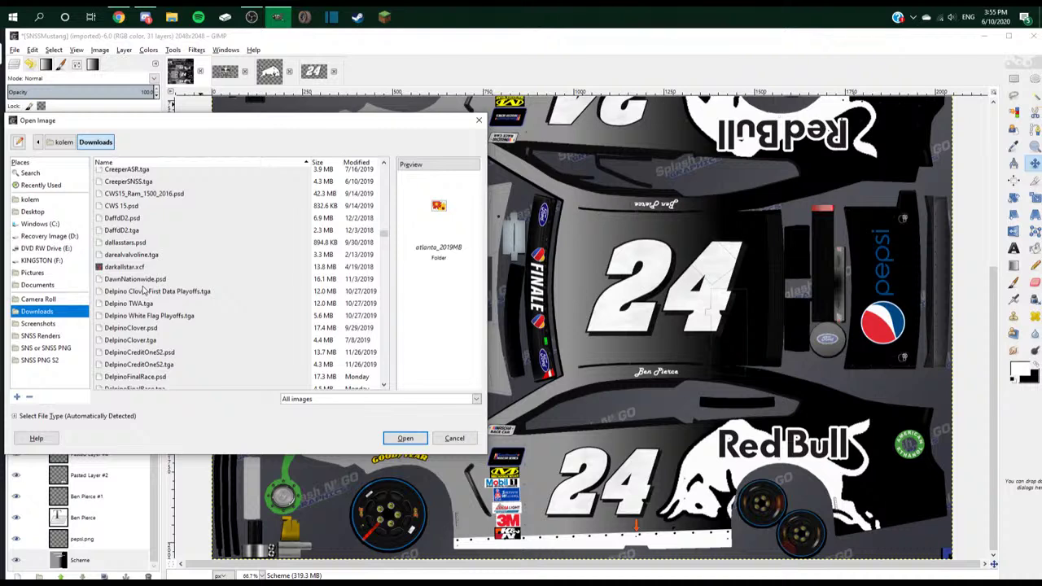
double_click(140, 279)
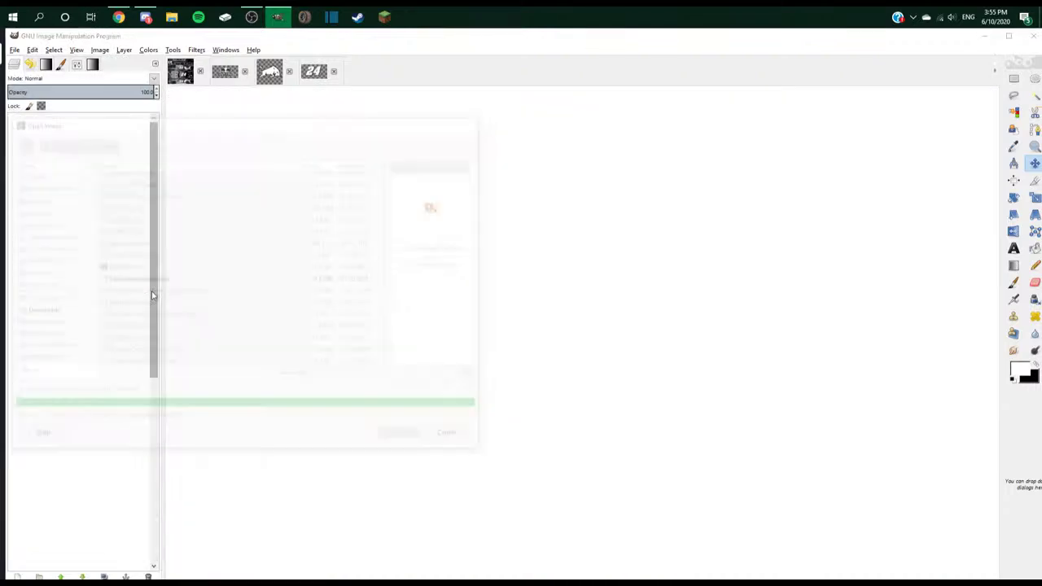
- Copy the Nationwide eagle from DawnNationwide and paste it into the Red Bull #24 texture
key("plus")
key("plus")
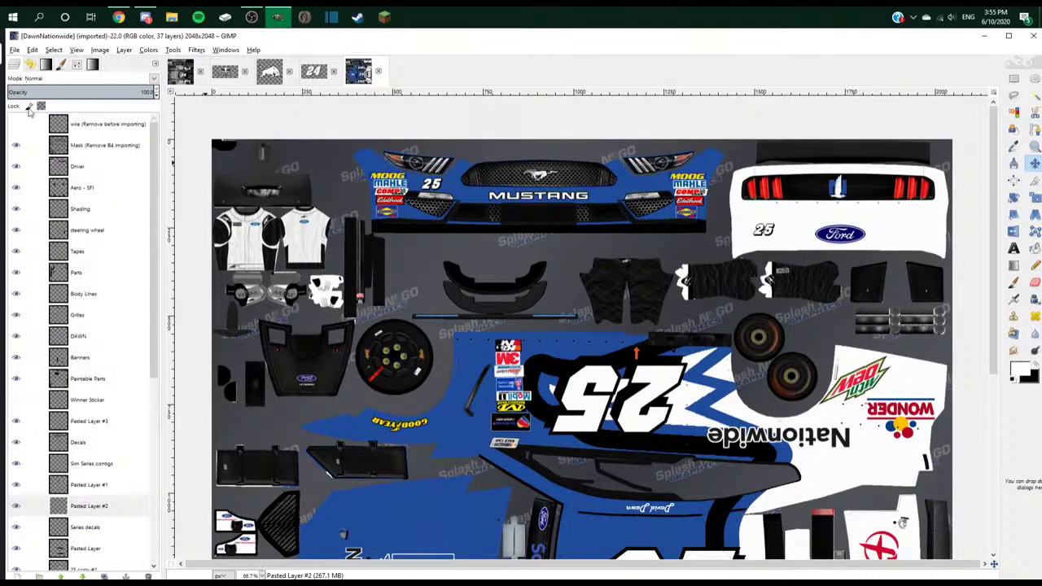
scroll(448, 265, "down", 5)
left_click_drag(428, 284, 432, 289)
key("ctrl+z")
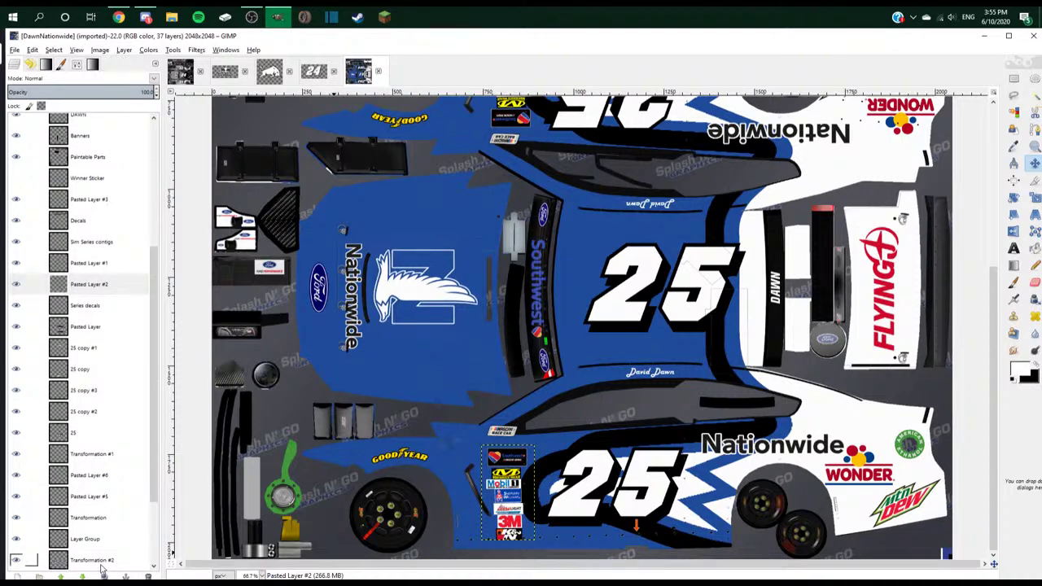
key("ctrl+c")
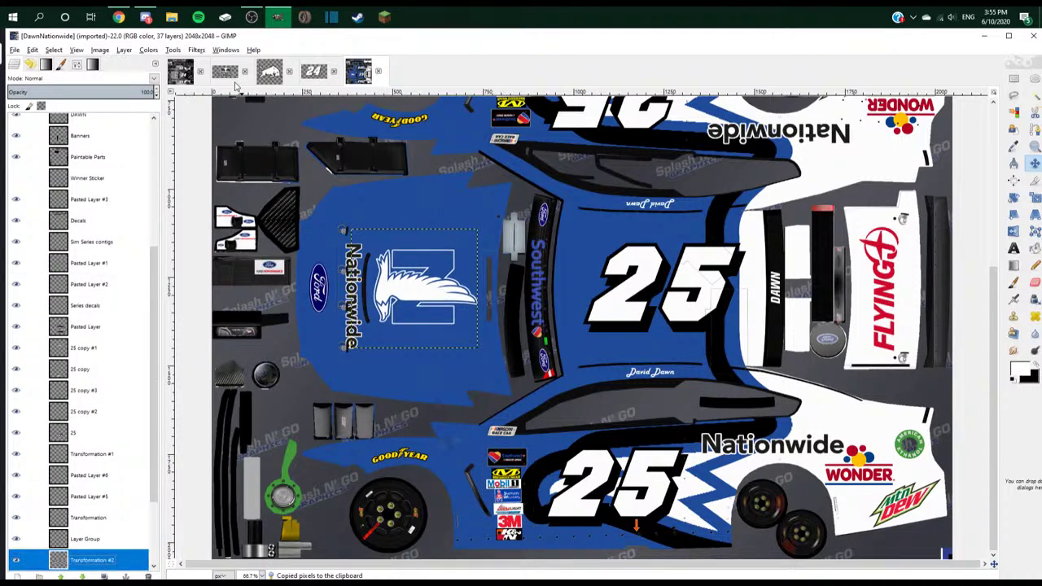
left_click(225, 72)
key("ctrl+v")
- Make the pasted eagle a new layer, rotate it -90°, and move it beside the lower Red Bull
right_click(113, 124)
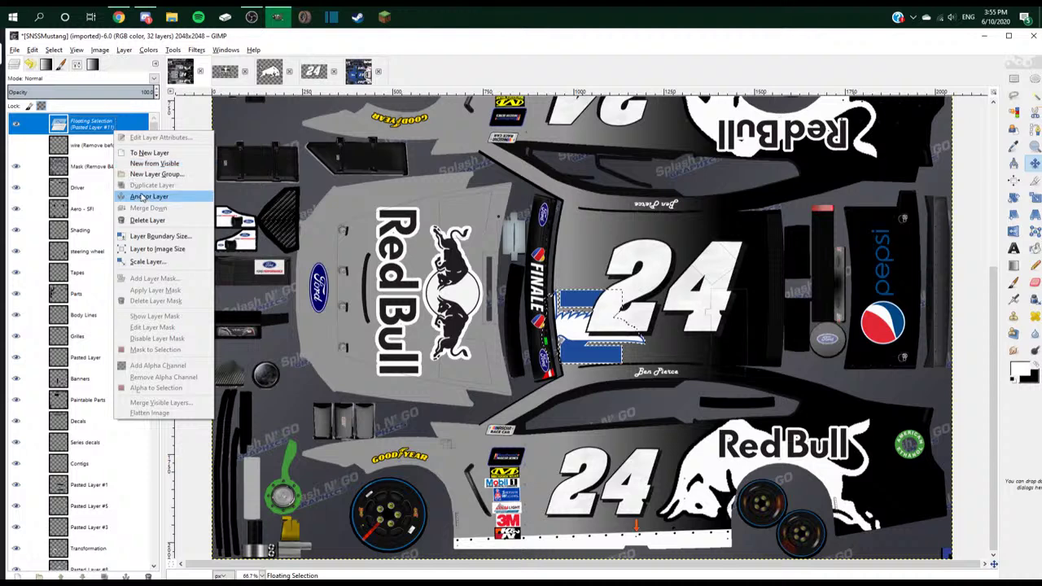
left_click(163, 151)
left_click(1013, 197)
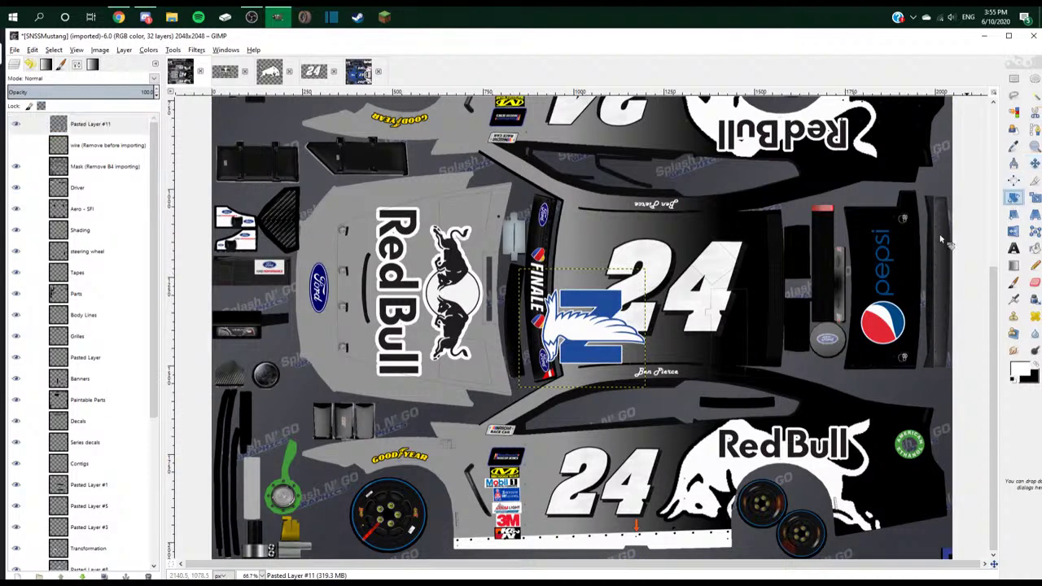
left_click(594, 312)
type("-90")
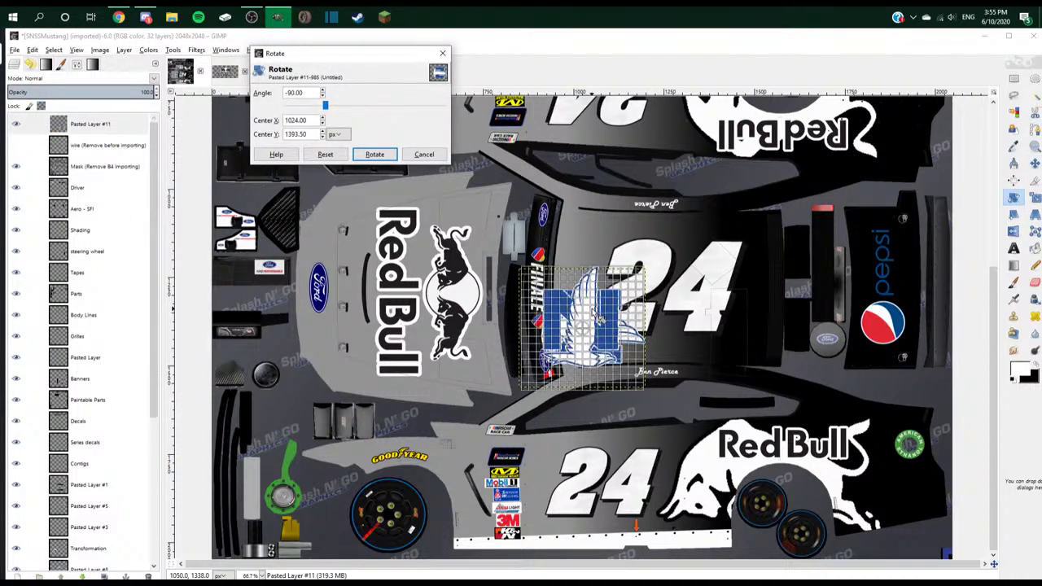
left_click(374, 153)
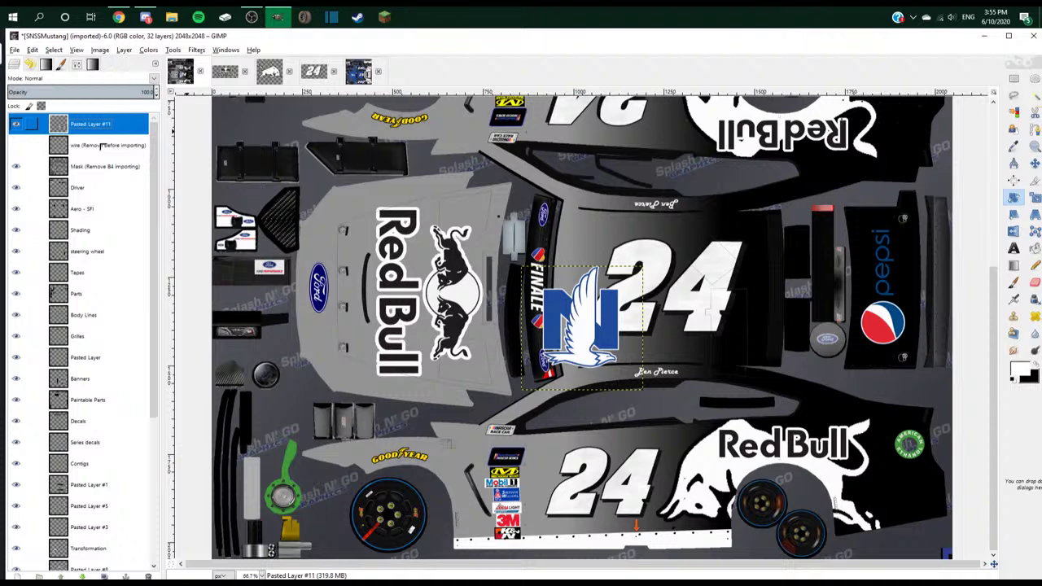
left_click_drag(101, 144, 90, 464)
left_click(1034, 164)
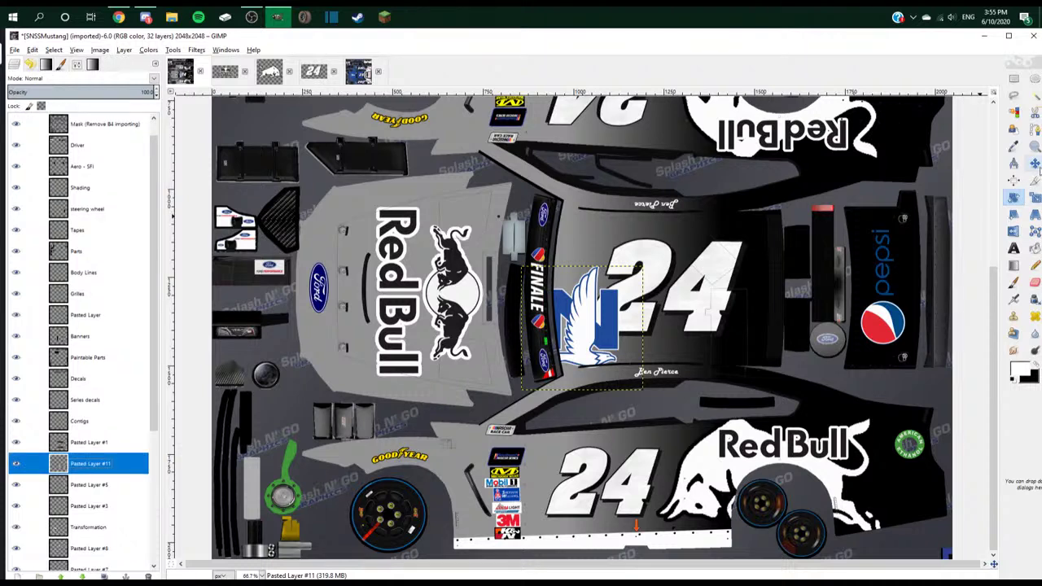
left_click_drag(582, 319, 933, 513)
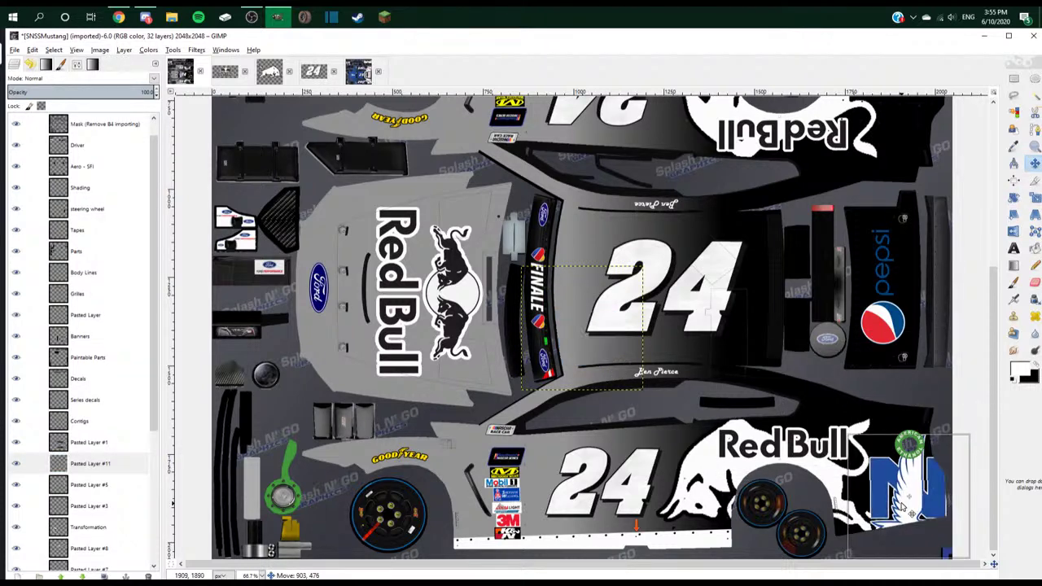
- Scale the eagle layer down in stages to 200, 150, then 100 px wide
right_click(116, 463)
left_click(154, 306)
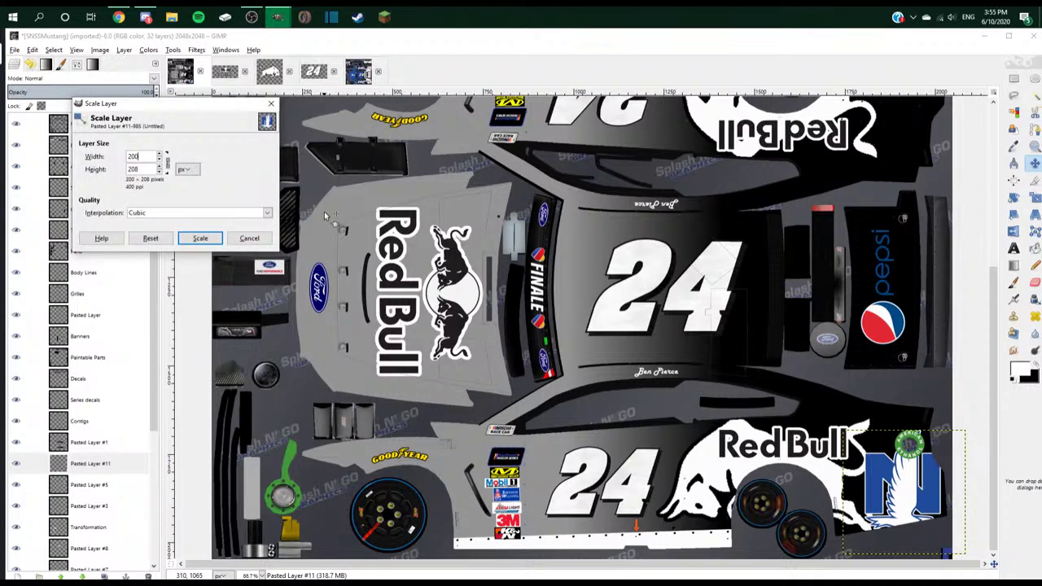
left_click(201, 237)
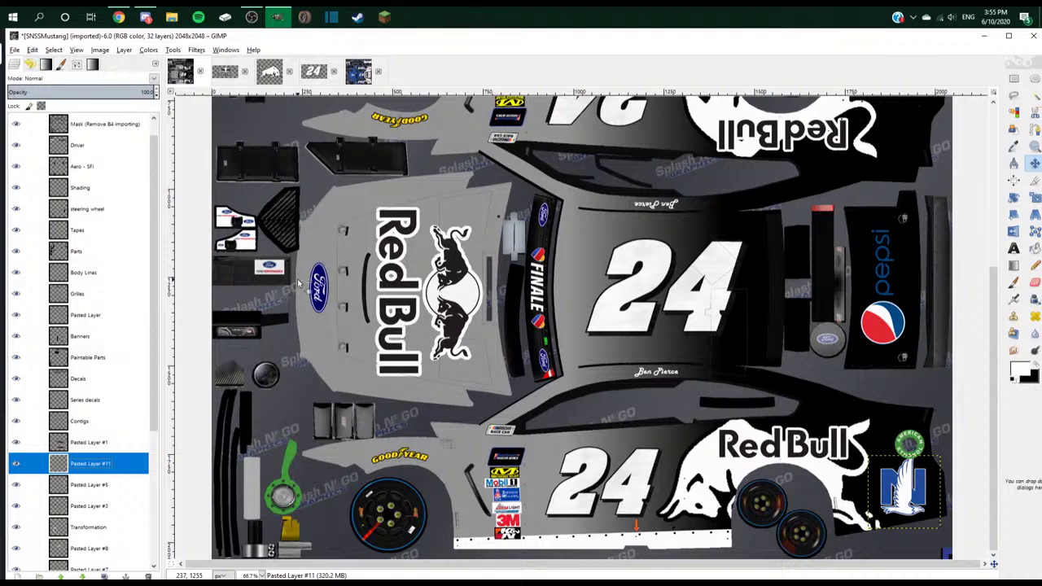
right_click(101, 464)
left_click(138, 315)
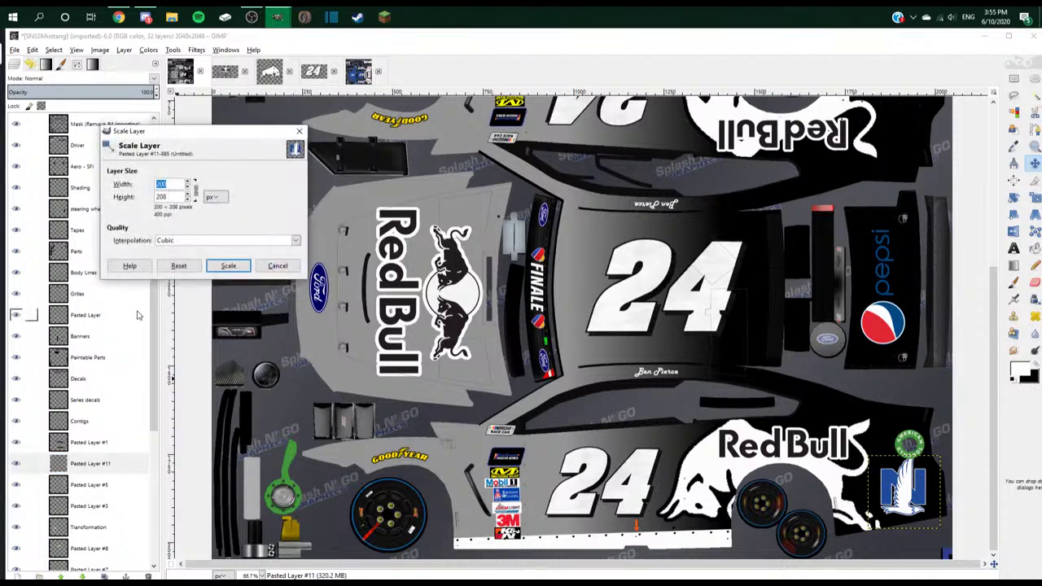
left_click(226, 266)
right_click(110, 464)
left_click(146, 431)
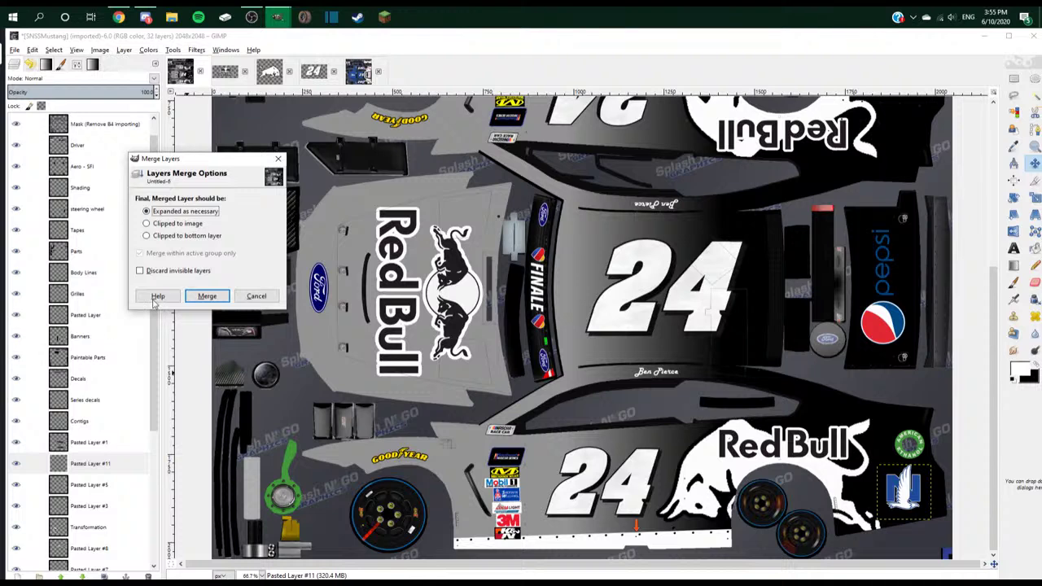
left_click(278, 159)
right_click(146, 464)
left_click(153, 309)
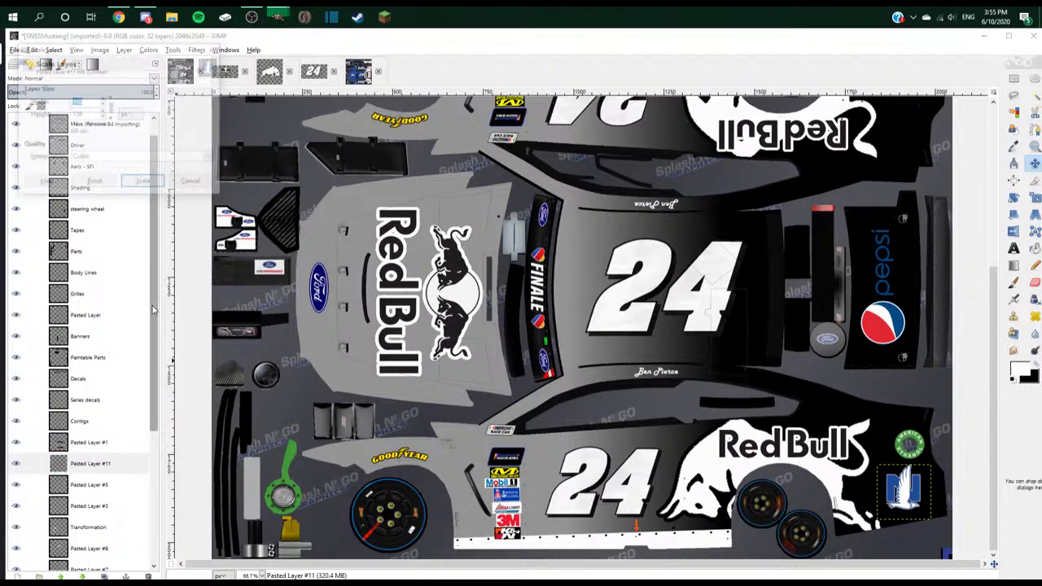
left_click(143, 183)
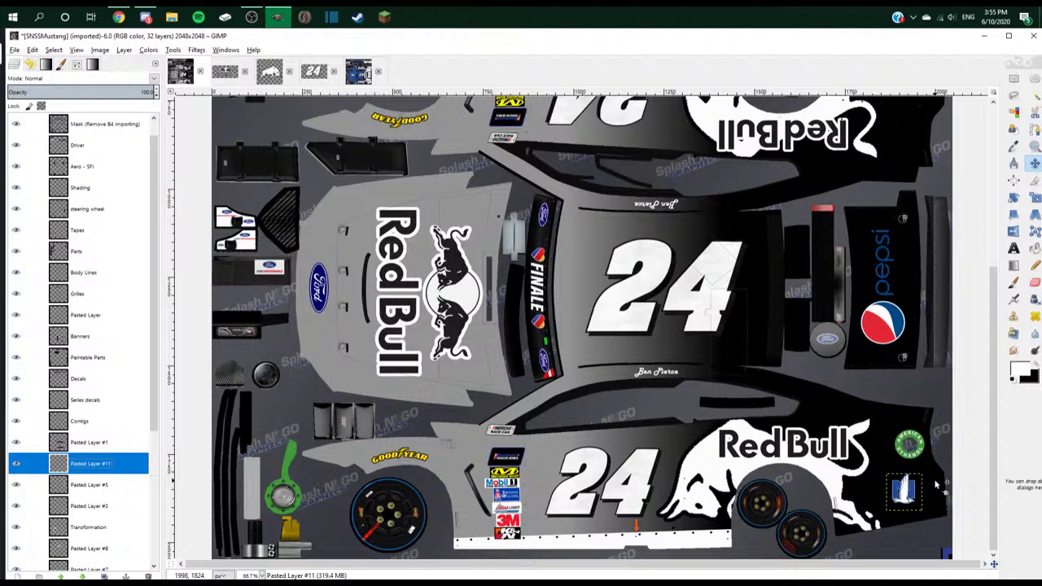
- Nudge the eagle logo up and left, and raise the pasted blue logo slightly
scroll(936, 485, "up", 2)
left_click_drag(936, 486, 904, 465)
scroll(809, 489, "down", 3)
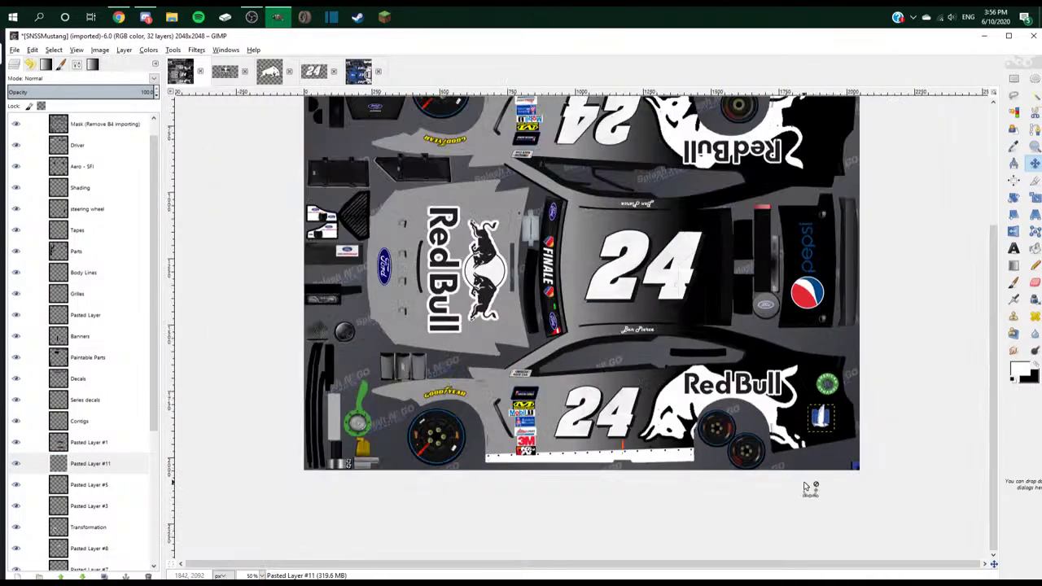
scroll(104, 530, "down", 5)
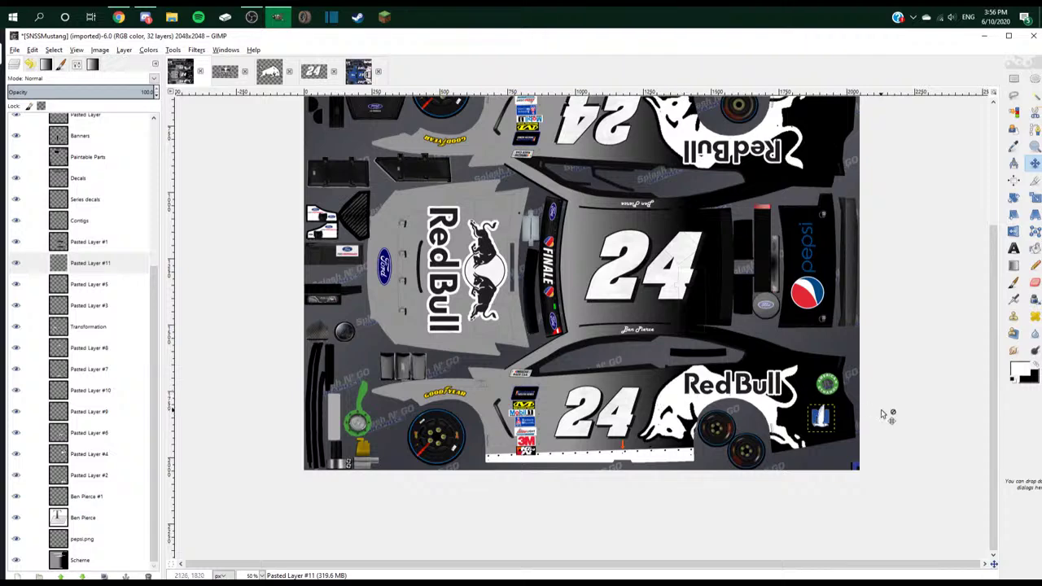
scroll(94, 390, "up", 4)
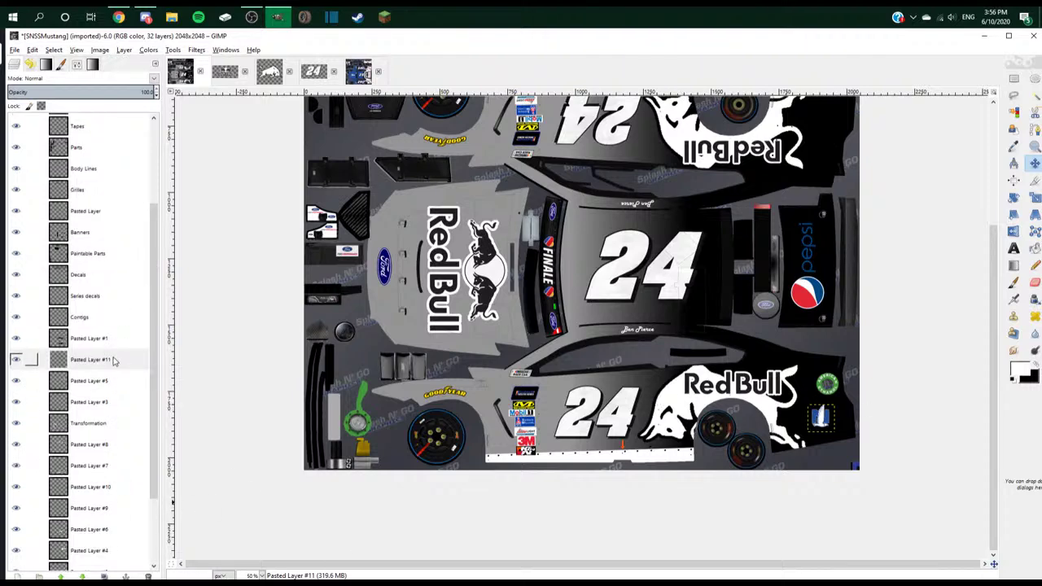
left_click_drag(114, 361, 820, 268)
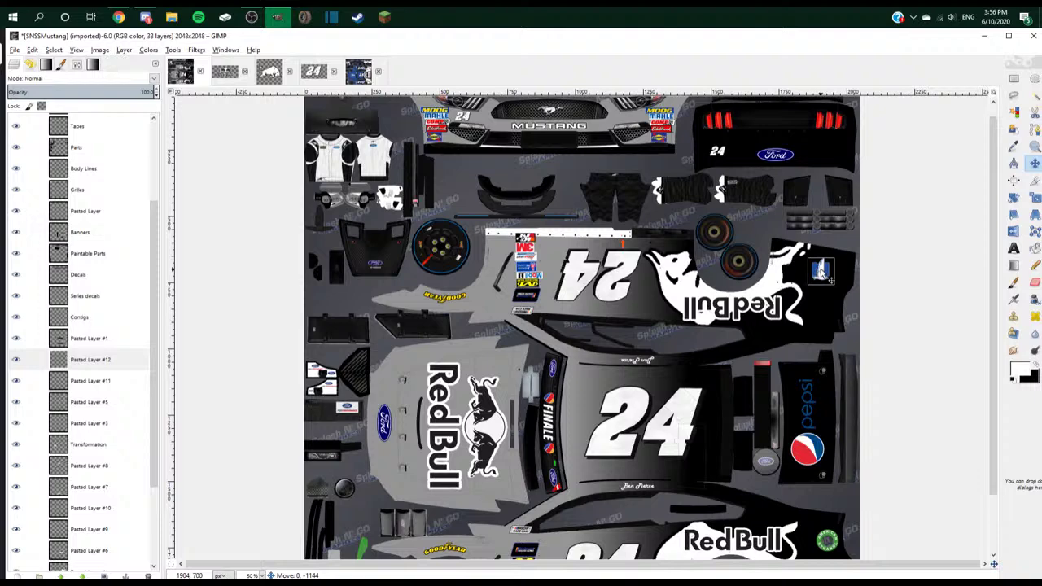
- Rotate the pasted logo and cancel the accidental rotation of the Scheme layer
left_click(1013, 197)
left_click(823, 278)
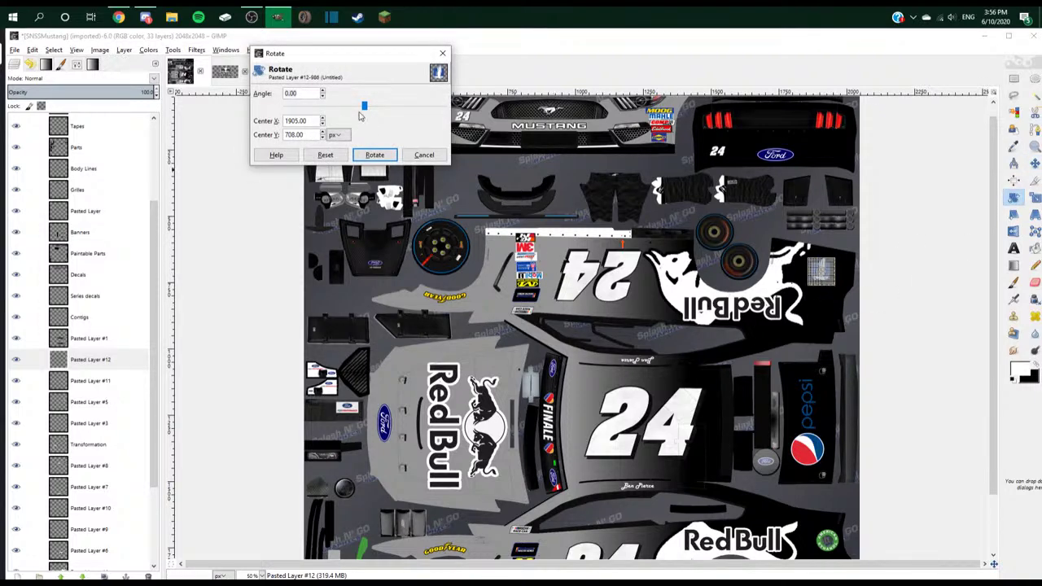
left_click_drag(365, 106, 512, 146)
left_click(382, 154)
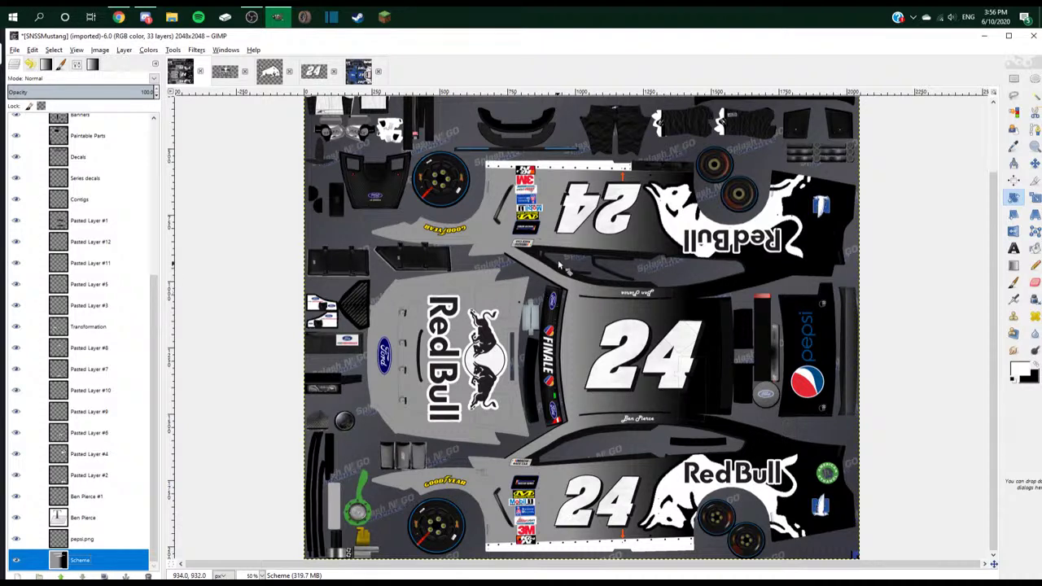
left_click(824, 398)
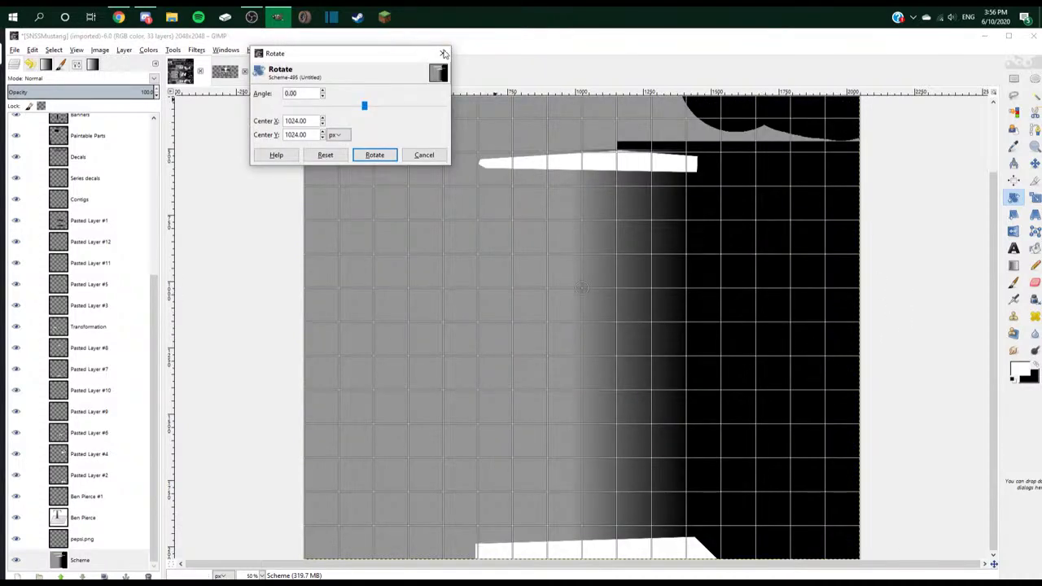
left_click(444, 54)
left_click(1035, 163)
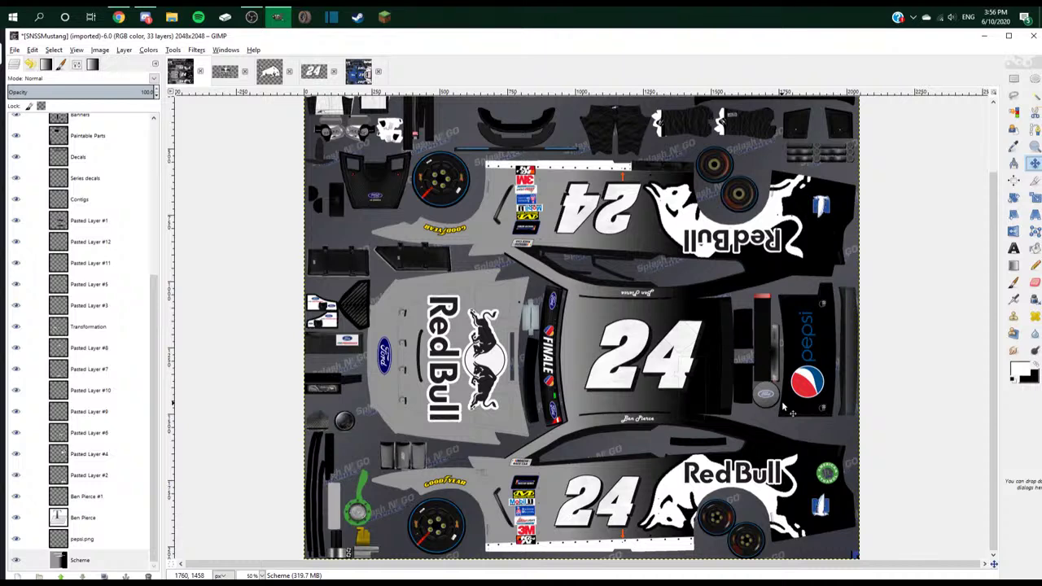
- On the pepsi.png layer, rectangle-select the Pepsi globe, then copy and paste it
left_click(786, 407)
left_click(1014, 78)
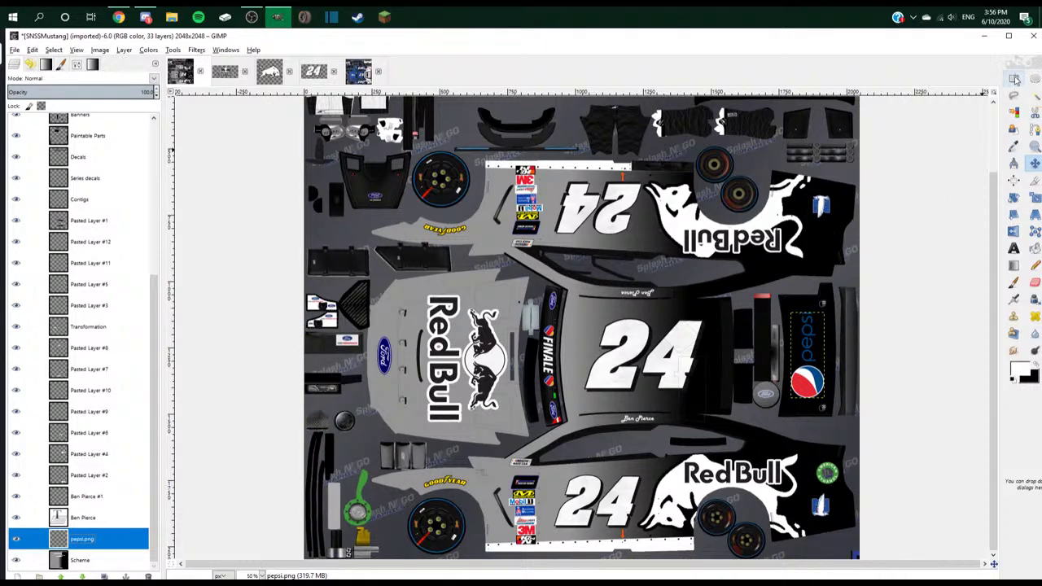
scroll(945, 366, "up", 2)
scroll(944, 366, "up", 2)
left_click_drag(900, 340, 758, 467)
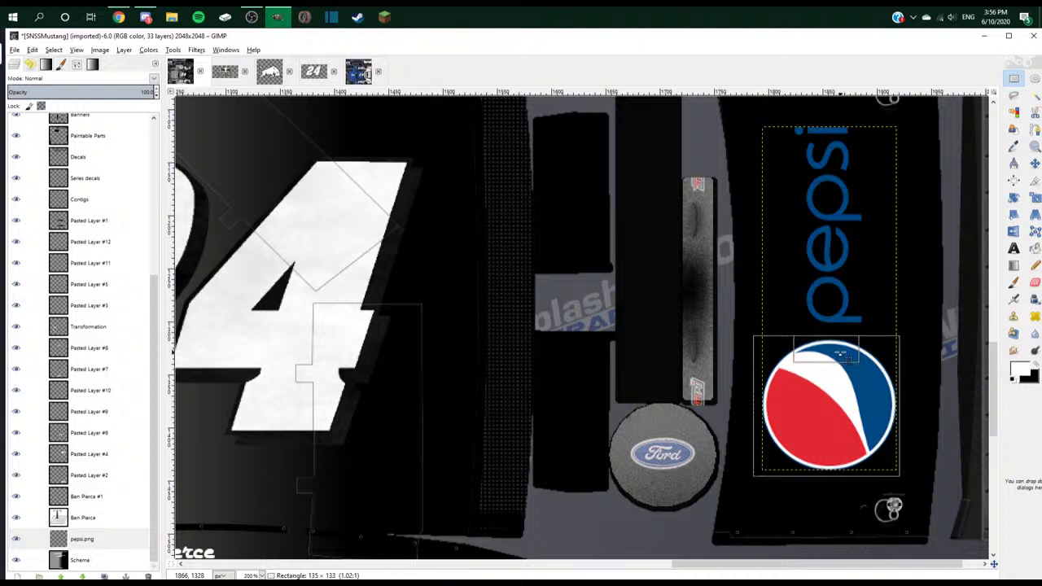
key("ctrl+c")
key("ctrl+v")
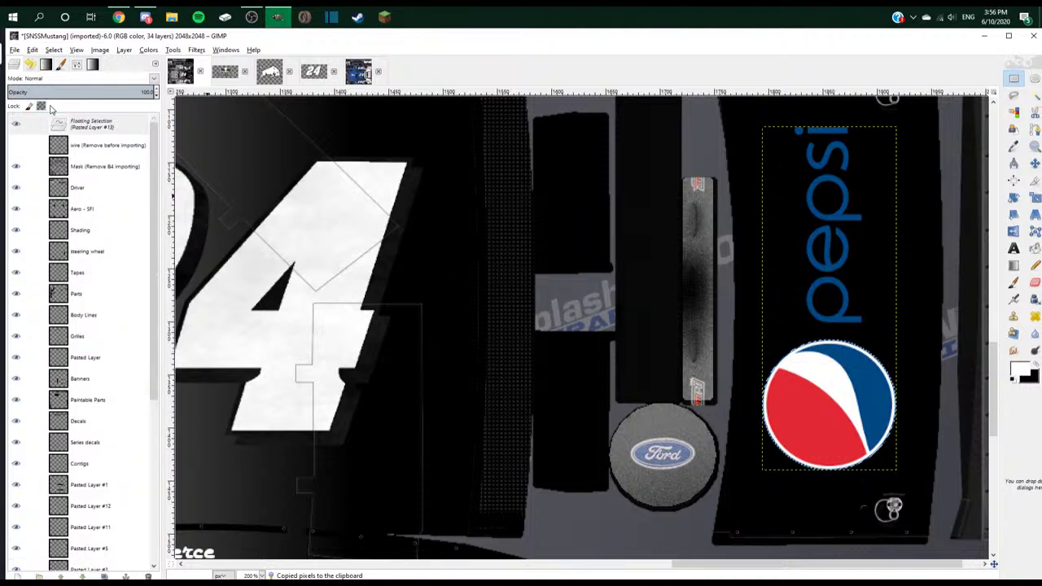
- Place the pasted Pepsi globe layer above Pasted Layer #1 and scroll to the rear panel
left_click_drag(81, 123, 120, 371)
scroll(671, 259, "down", 1)
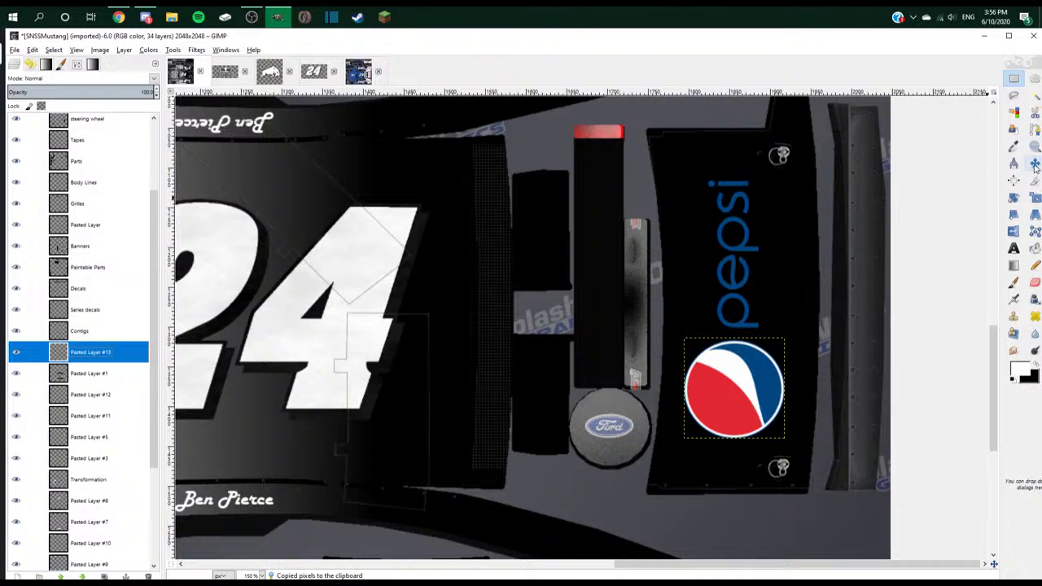
scroll(671, 258, "up", 3)
scroll(671, 259, "up", 3)
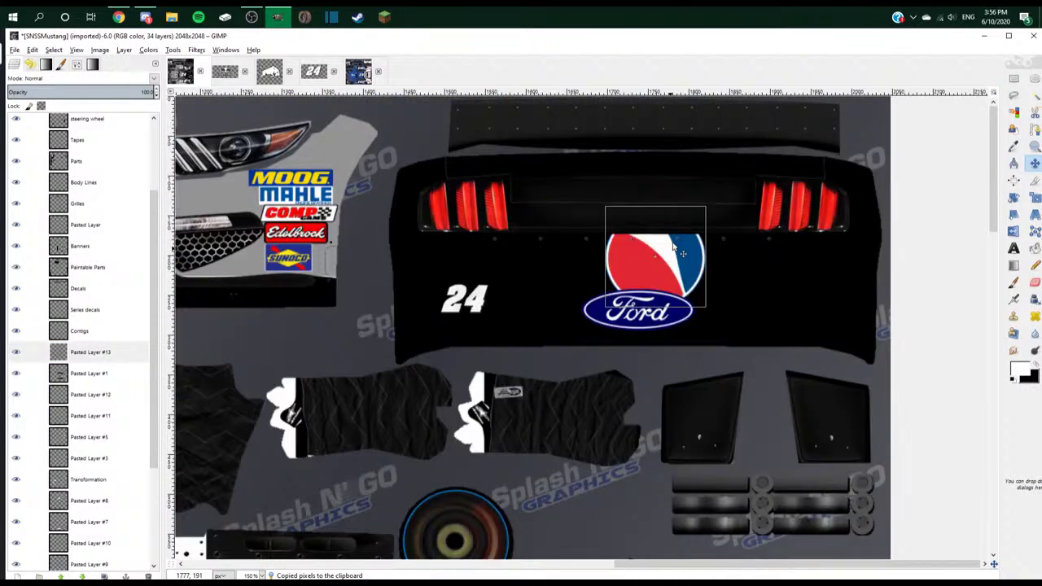
- Move the Pepsi globe between the taillights and rotate it 90° upright
left_click_drag(90, 351, 122, 293)
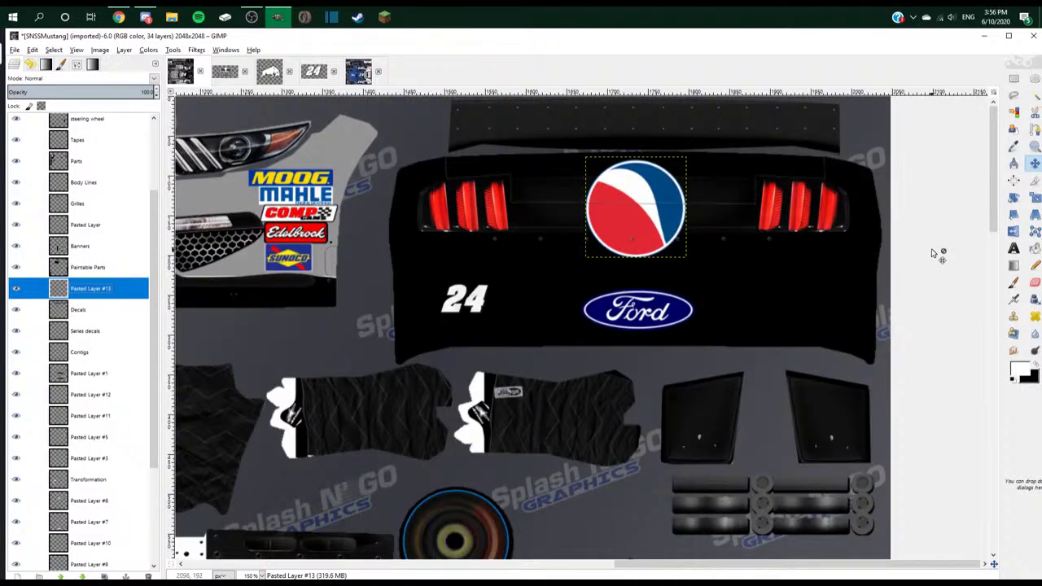
left_click(682, 214)
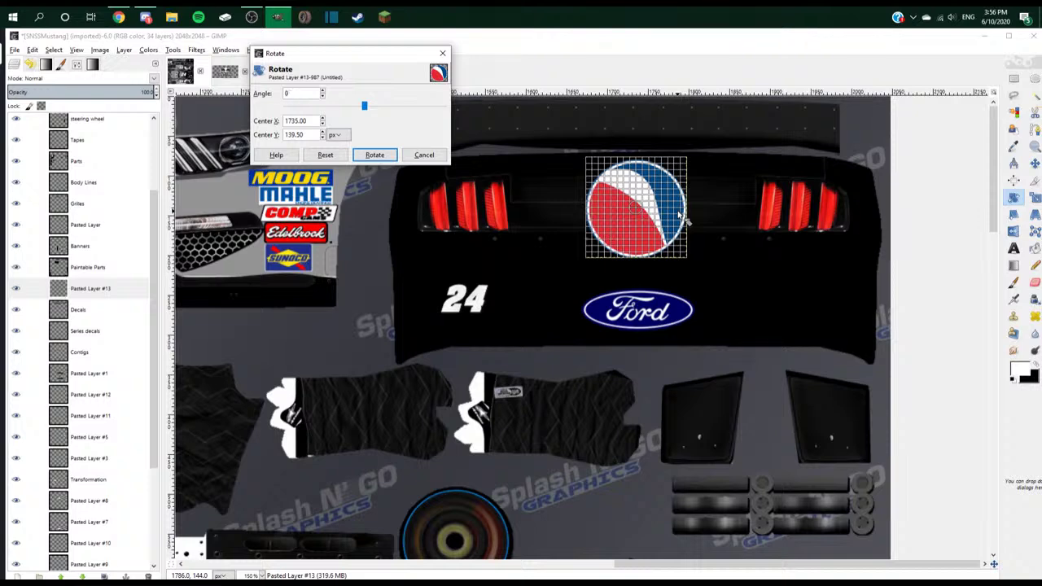
left_click_drag(682, 214, 629, 253)
left_click(371, 155)
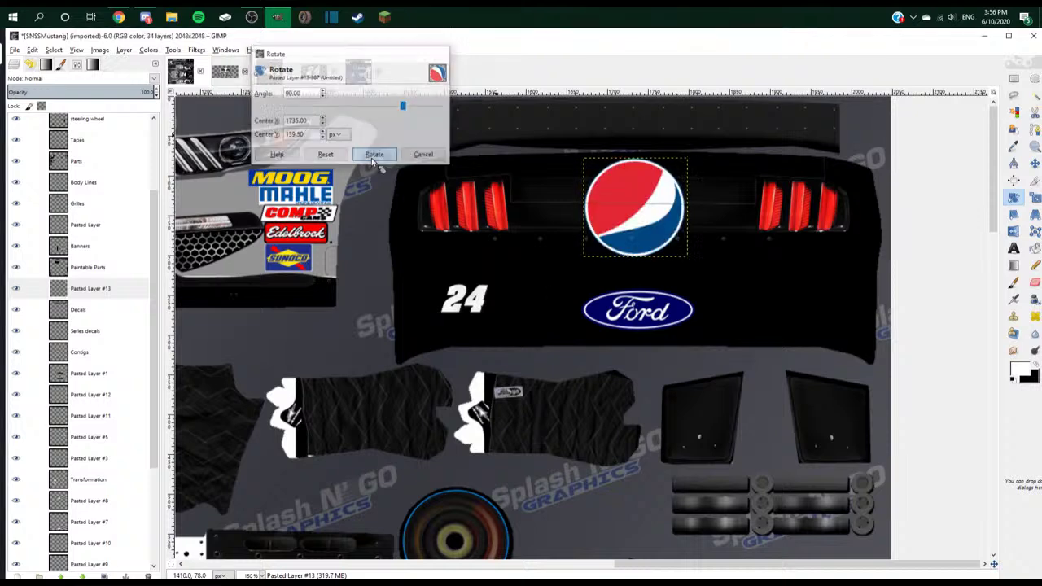
scroll(71, 160, "up", 3)
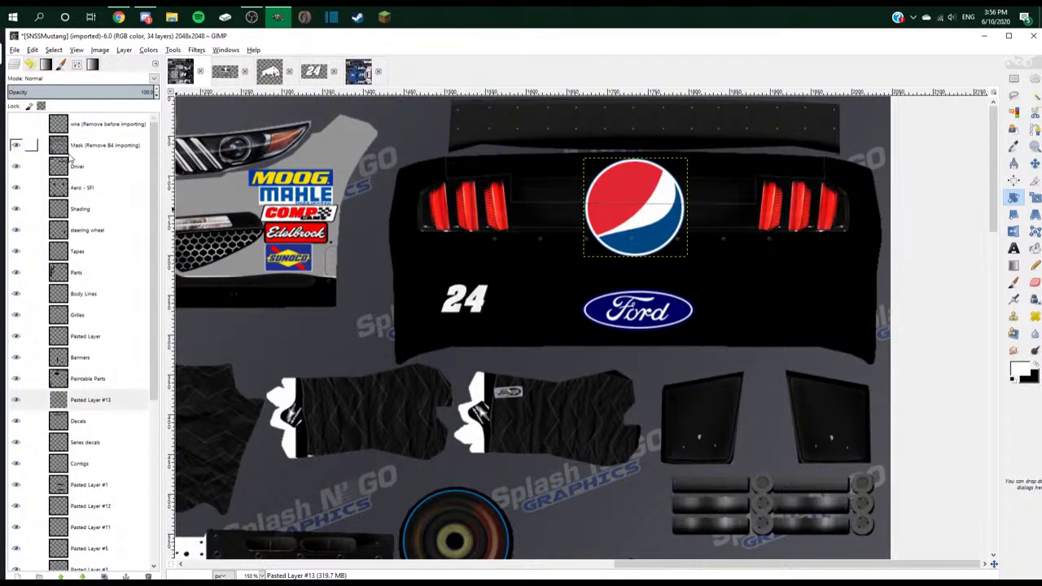
left_click(15, 124)
key("m")
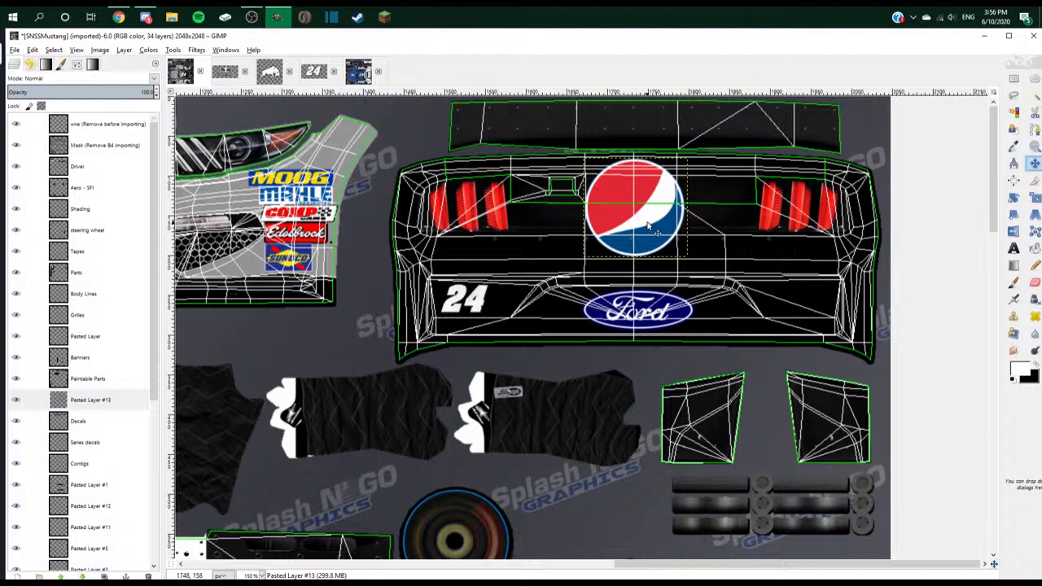
left_click_drag(650, 226, 646, 221)
- Scale the Pepsi globe layer to 80 px, then 65 px wide
right_click(114, 400)
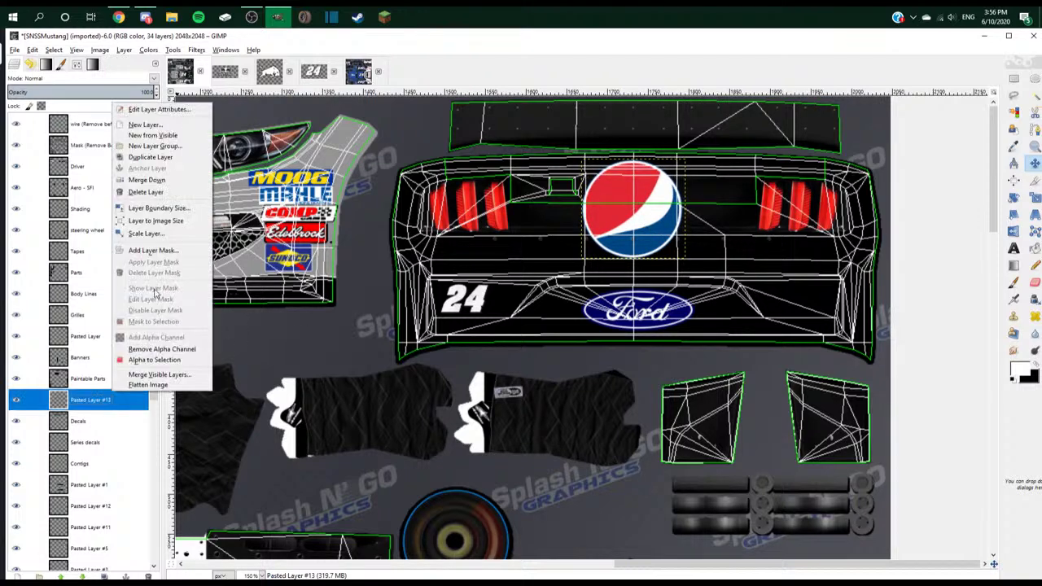
left_click(163, 236)
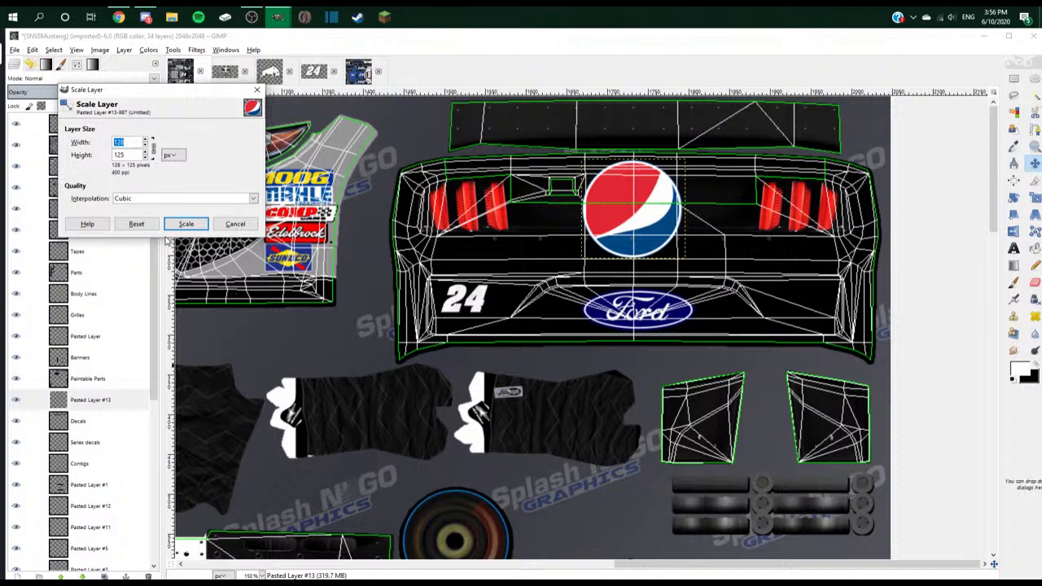
type("80")
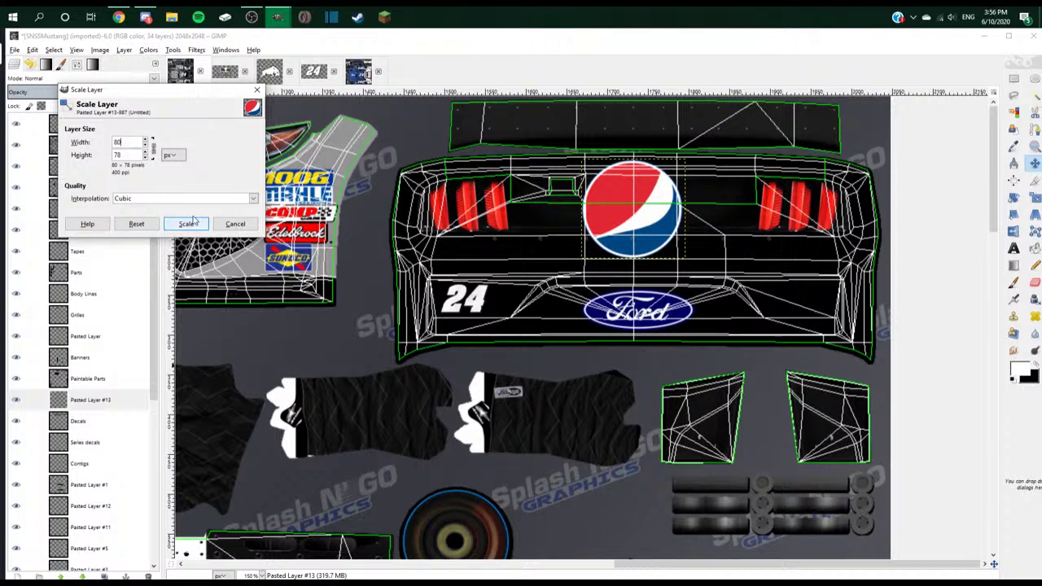
left_click(185, 223)
scroll(648, 213, "up", 2)
right_click(107, 396)
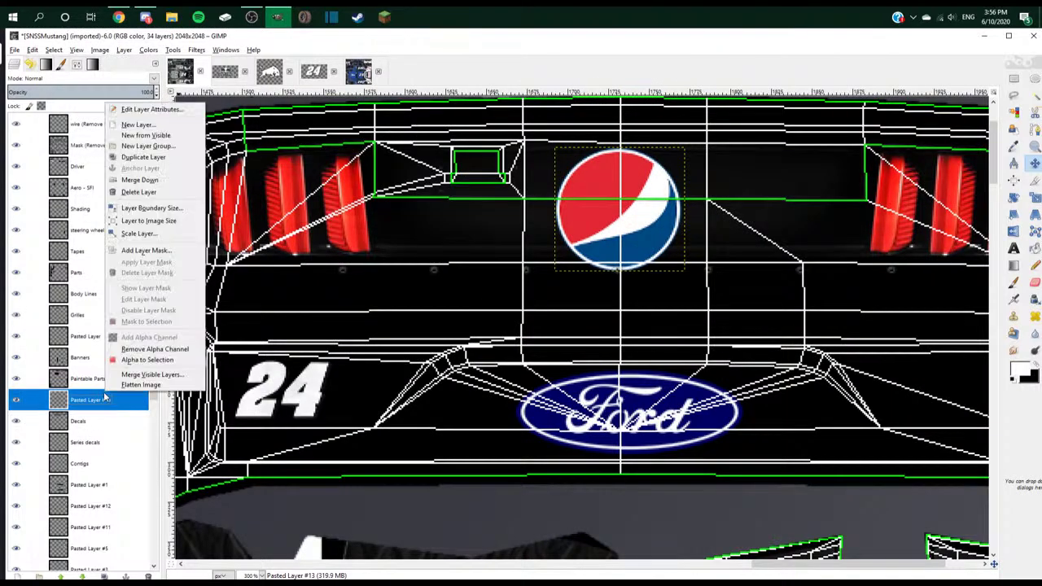
left_click(157, 234)
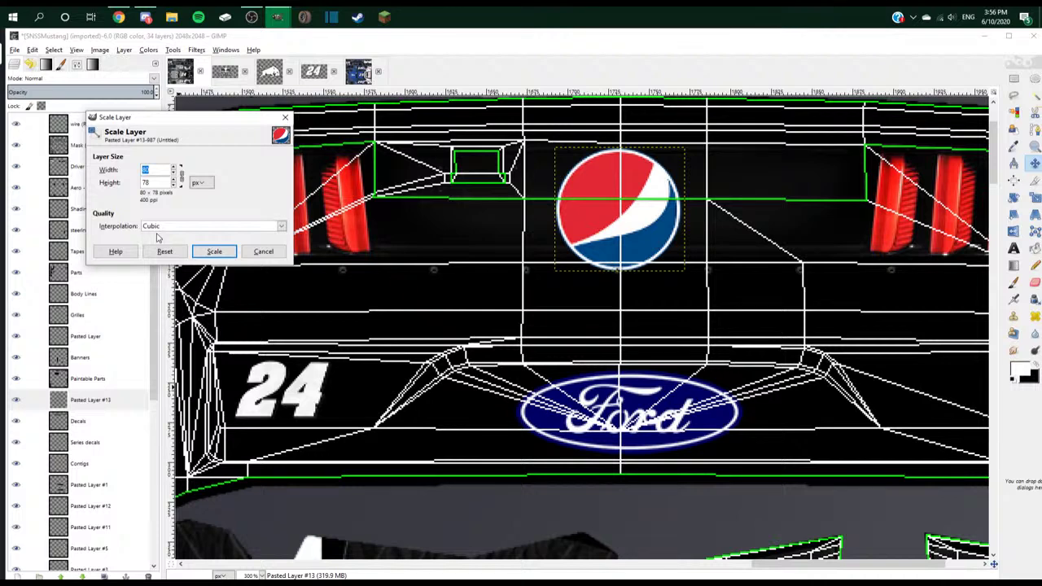
type("65")
left_click(214, 252)
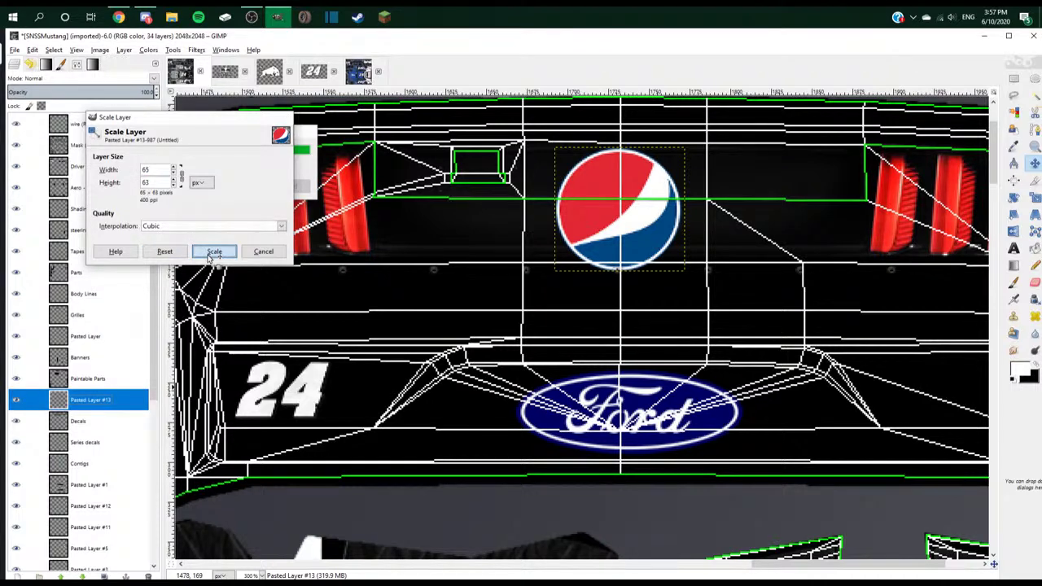
- Undo a further shrink and settle the globe at 45 px wide
right_click(107, 398)
left_click(157, 235)
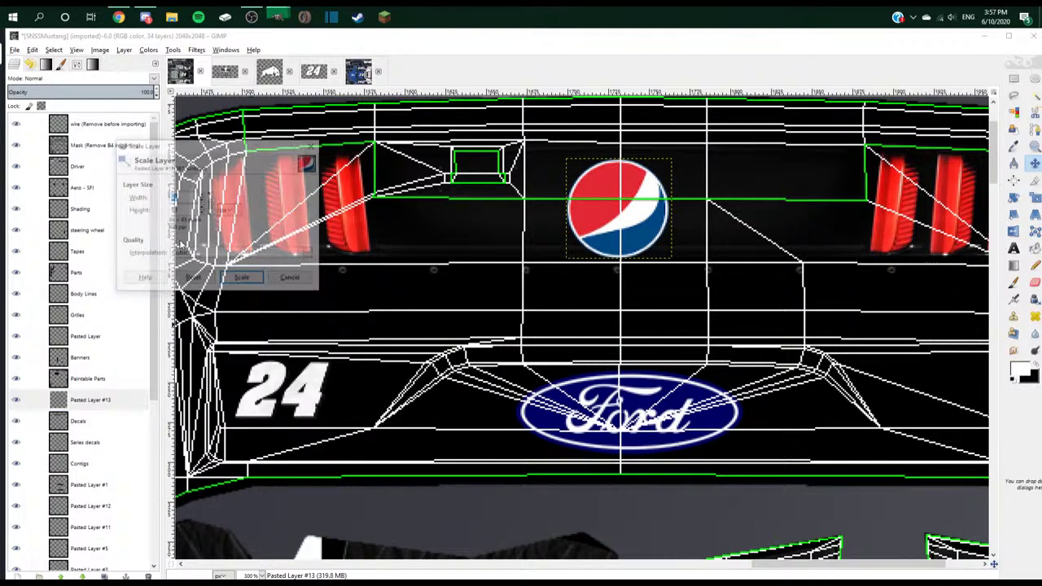
left_click(243, 279)
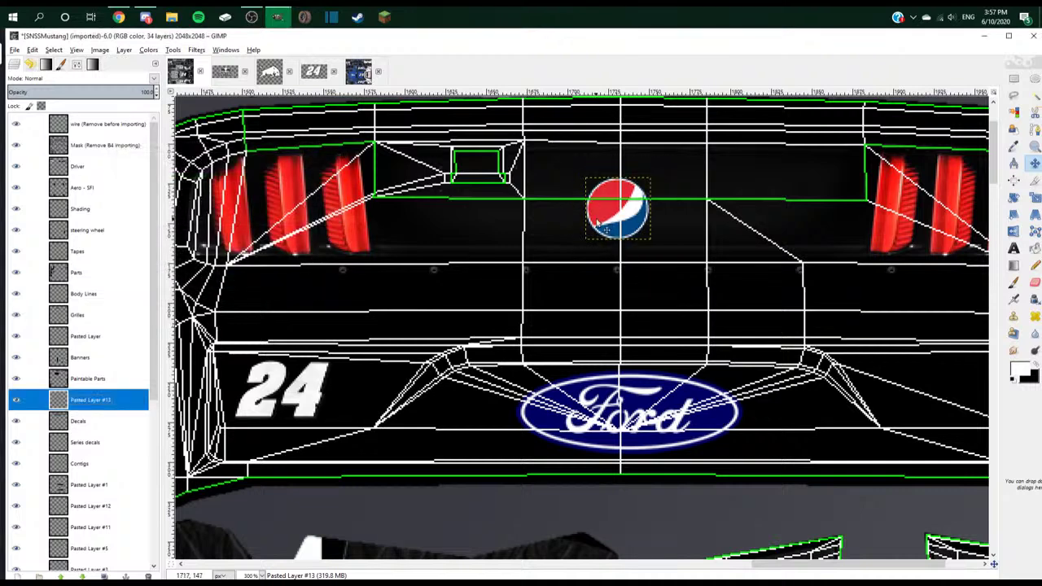
key("ctrl+z")
right_click(114, 402)
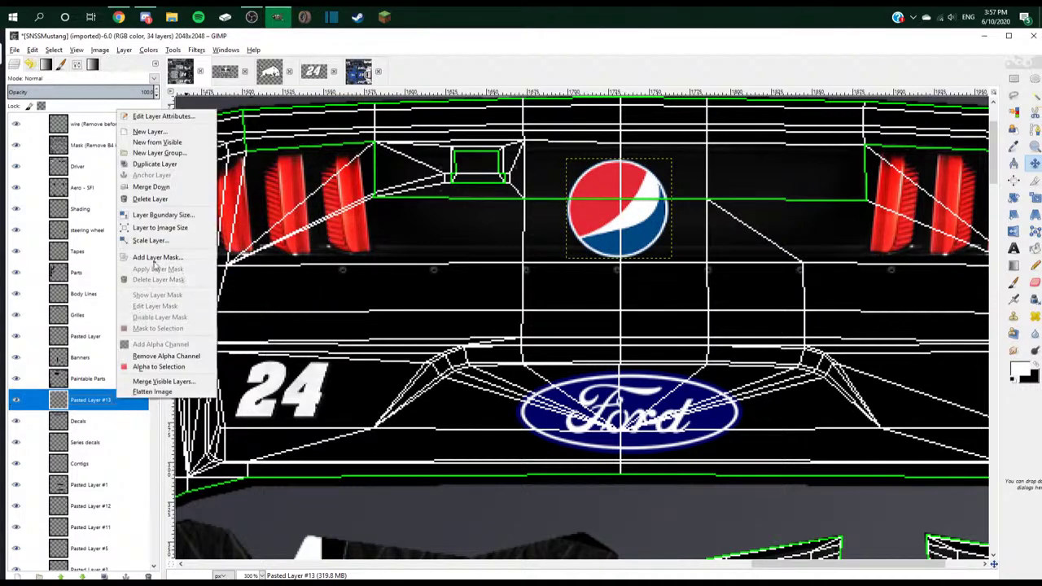
left_click(157, 251)
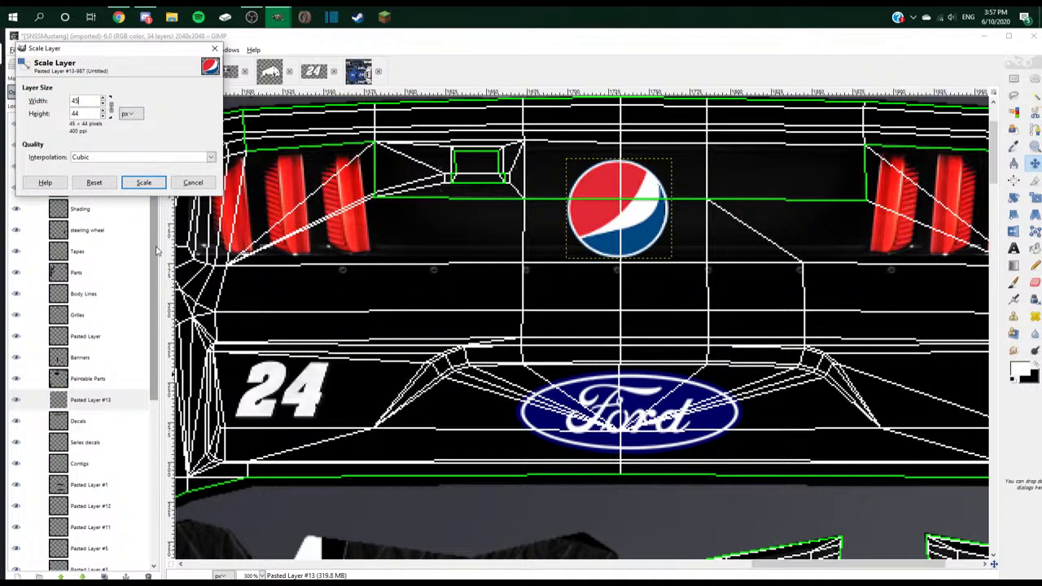
type("45")
key("Return")
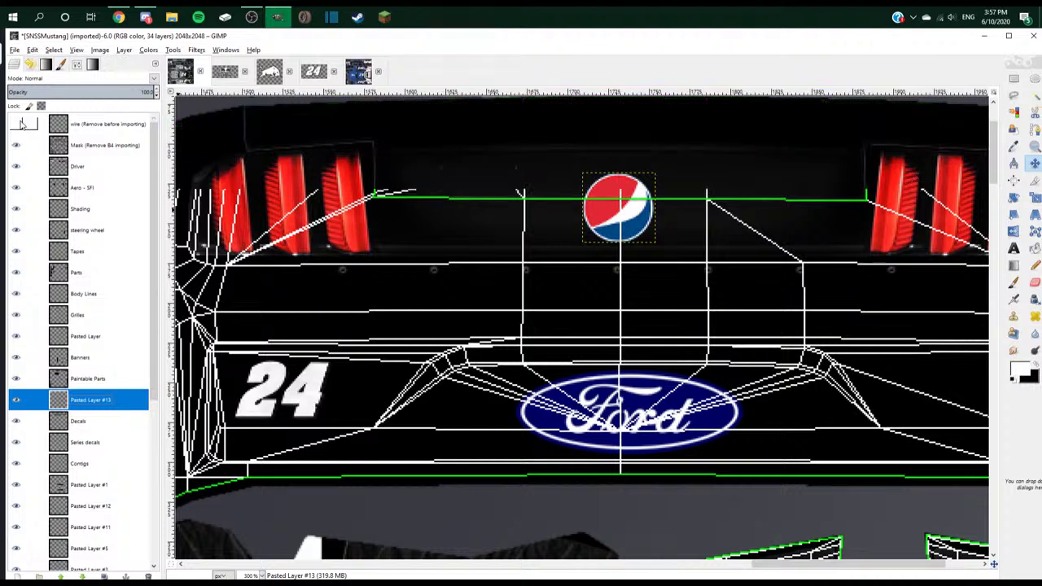
- Hide the wireframe overlay and move the globe slightly higher
left_click(15, 124)
scroll(634, 328, "up", 3)
left_click_drag(633, 328, 635, 316)
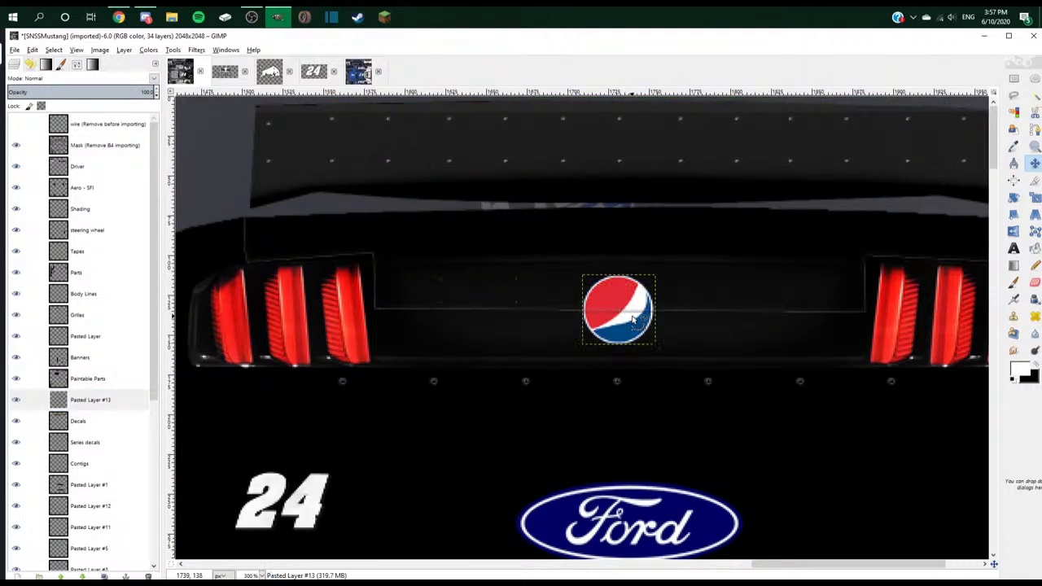
scroll(656, 348, "down", 3)
- Fit the whole texture in view, mark a Discord server as read, and return to GIMP
key("shift+ctrl+j")
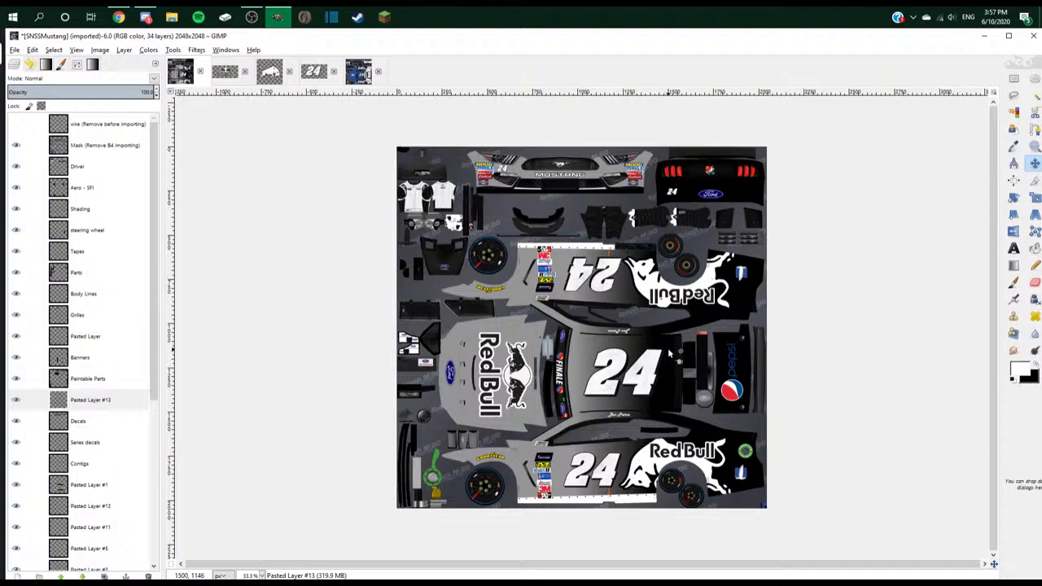
left_click(145, 17)
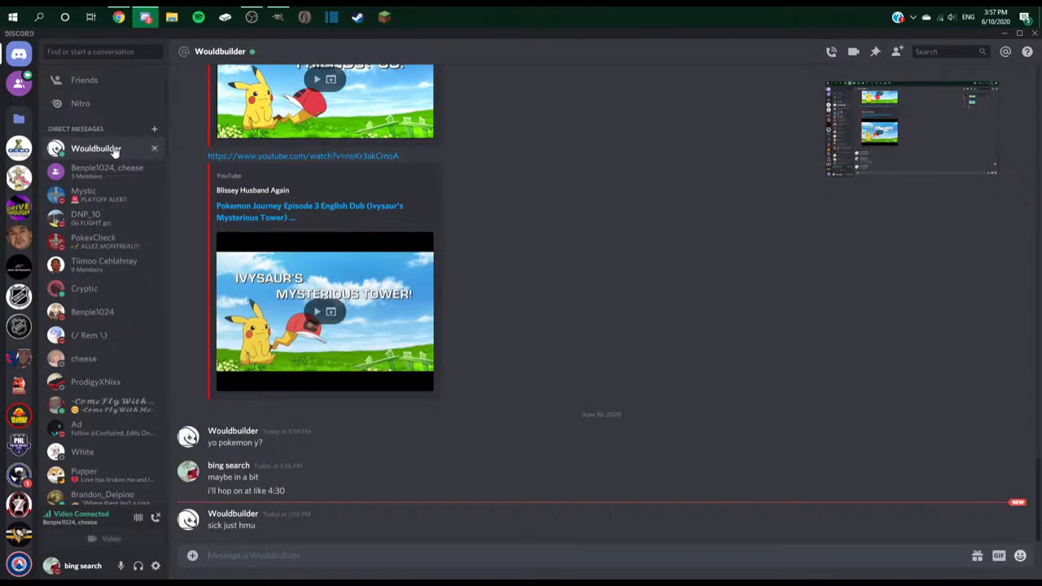
right_click(19, 505)
left_click(37, 411)
left_click(276, 18)
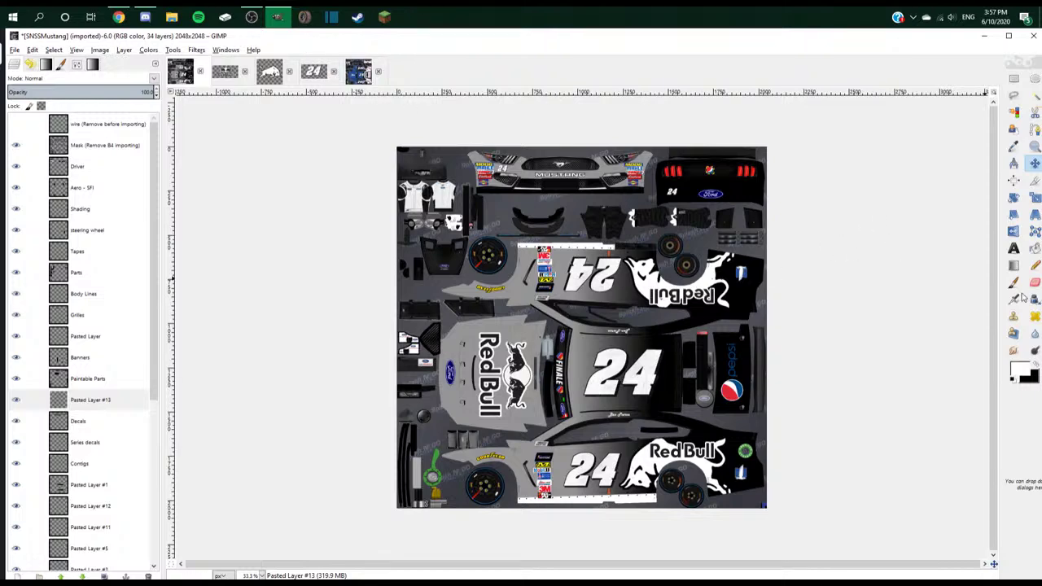
- Add a PIERCE text box below the 24 in Berthold Akzidenz Grotesk UI, size 35
left_click(1013, 248)
scroll(615, 416, "up", 4)
left_click_drag(508, 328, 734, 382)
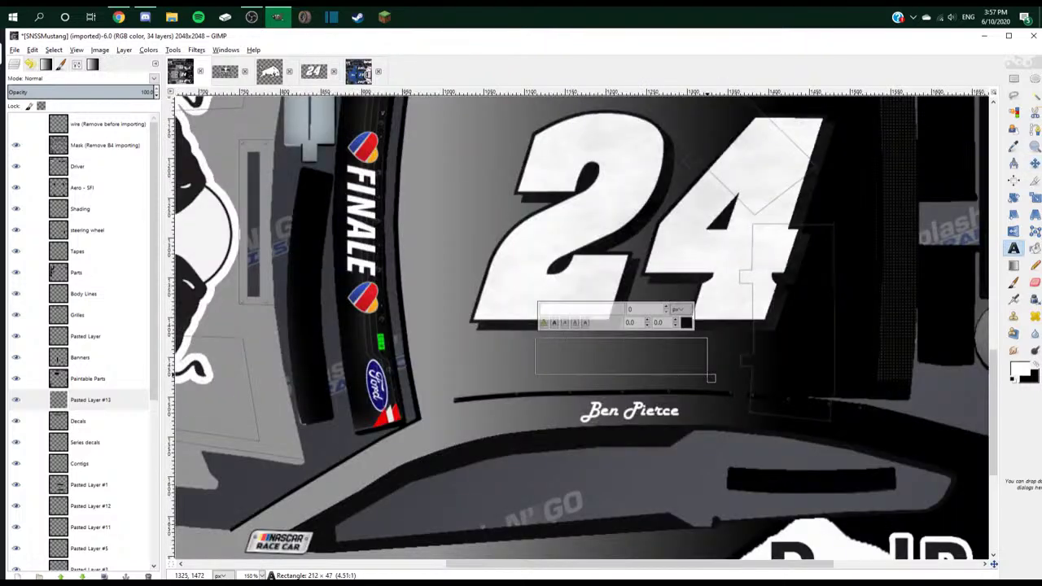
type("PIERCE")
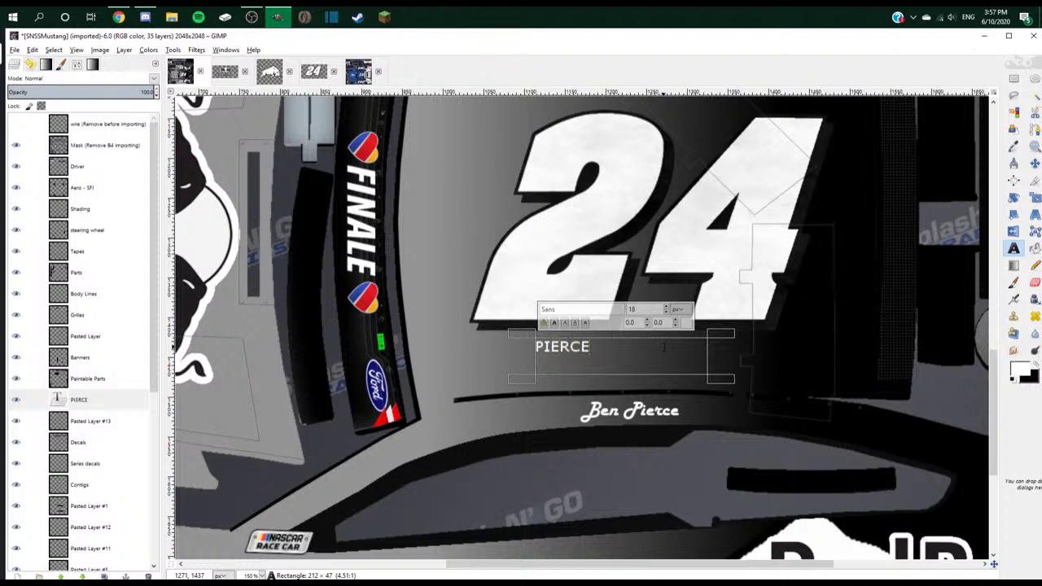
key("ctrl+a")
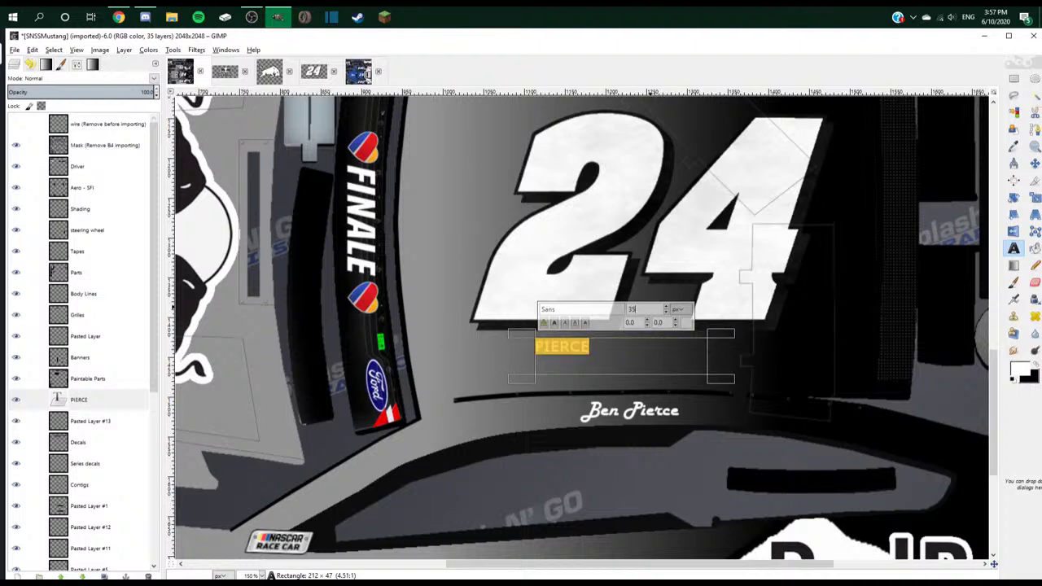
type("Berthold")
left_click(694, 388)
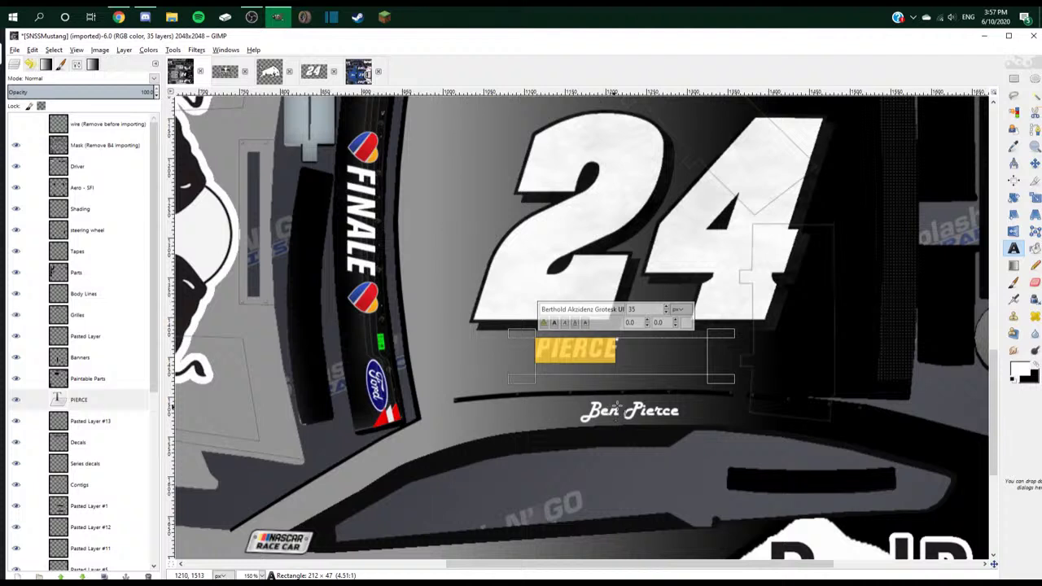
- Rotate the PIERCE text −90° so it reads vertically
left_click(1013, 197)
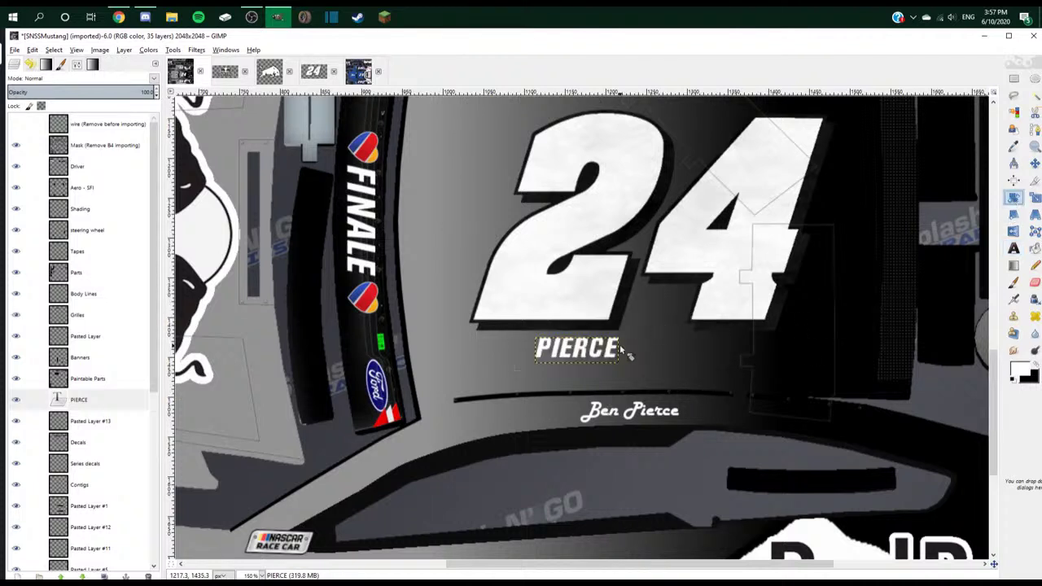
left_click(620, 346)
type("-89")
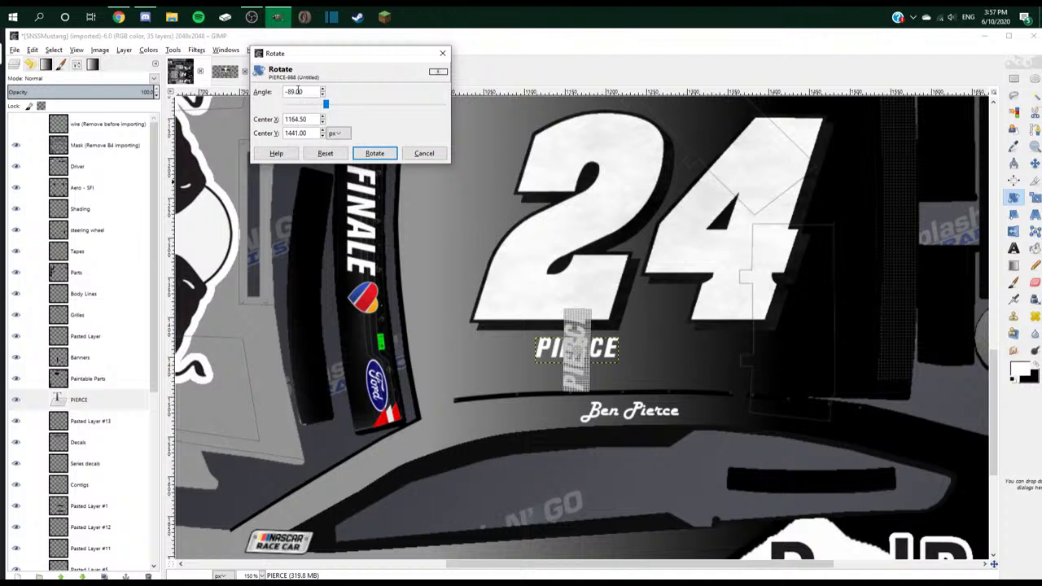
key("BackSpace")
key("BackSpace")
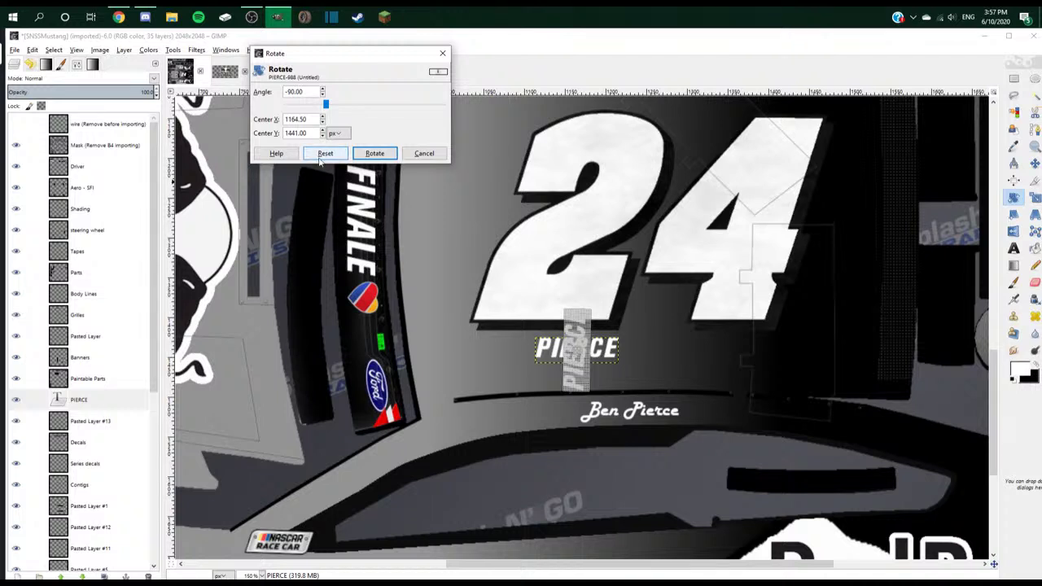
left_click(374, 153)
- Raise the PIERCE layer in the stack and place it right of the 24
left_click(102, 398)
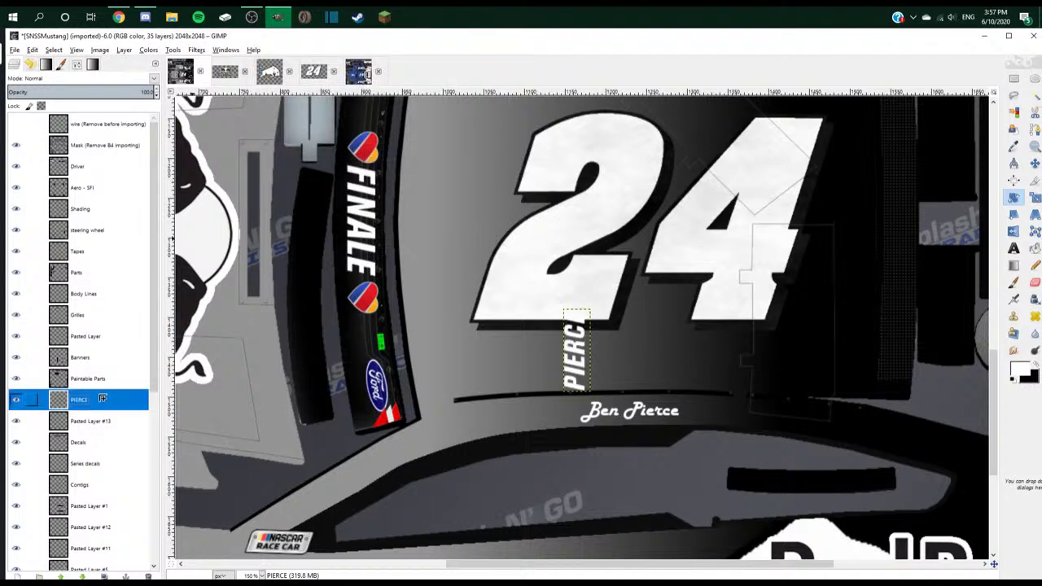
left_click_drag(102, 398, 114, 350)
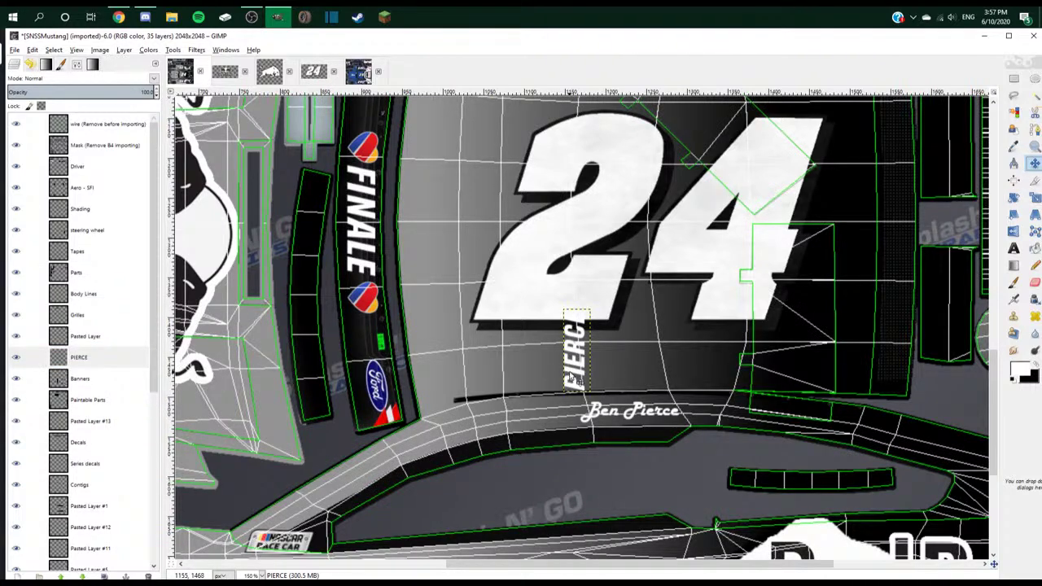
left_click_drag(568, 376, 783, 195)
scroll(783, 195, "down", 3)
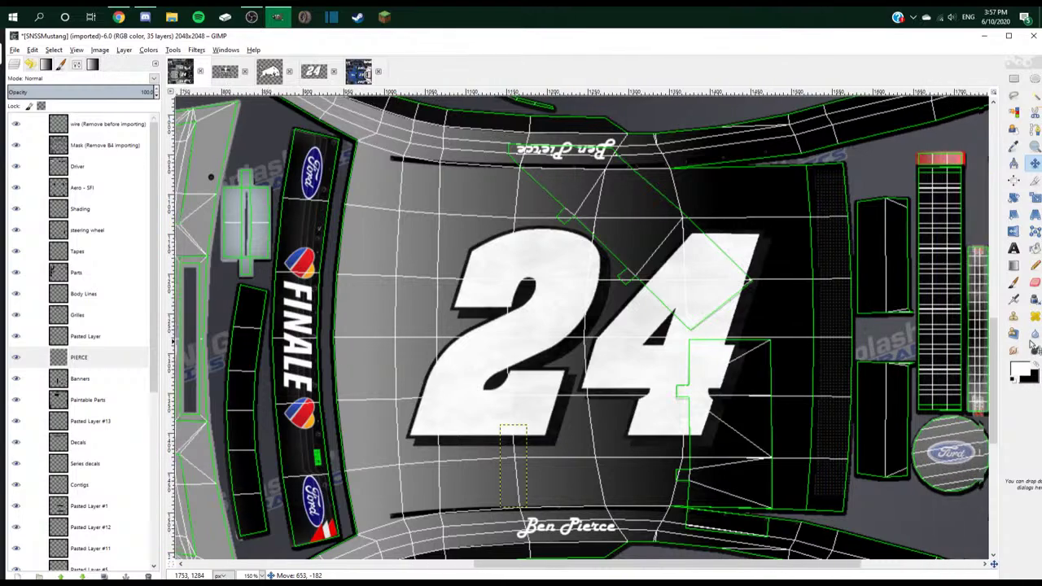
scroll(928, 313, "up", 6)
scroll(926, 313, "down", 1)
left_click_drag(926, 314, 643, 415)
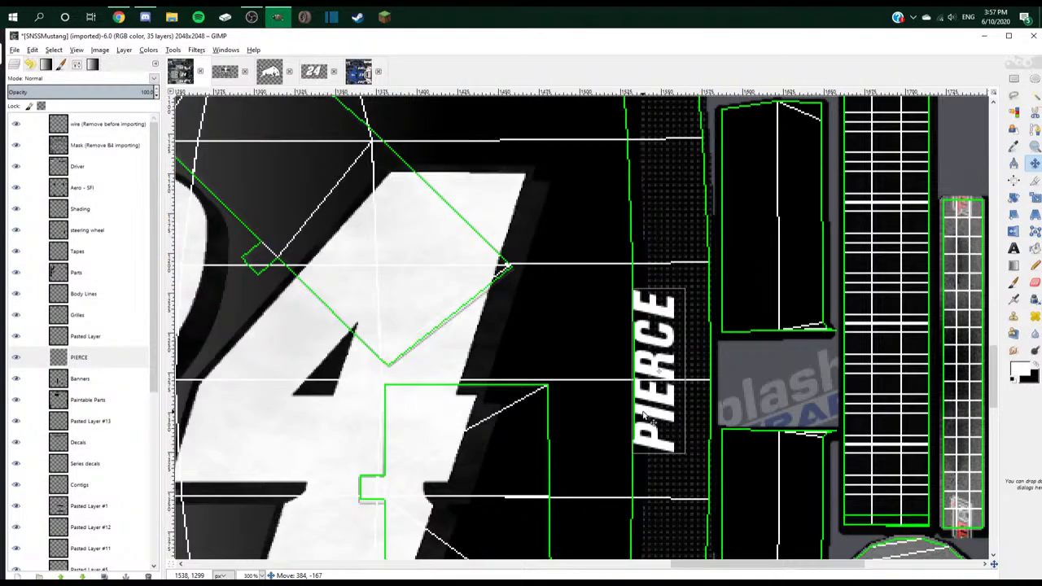
scroll(643, 415, "down", 5)
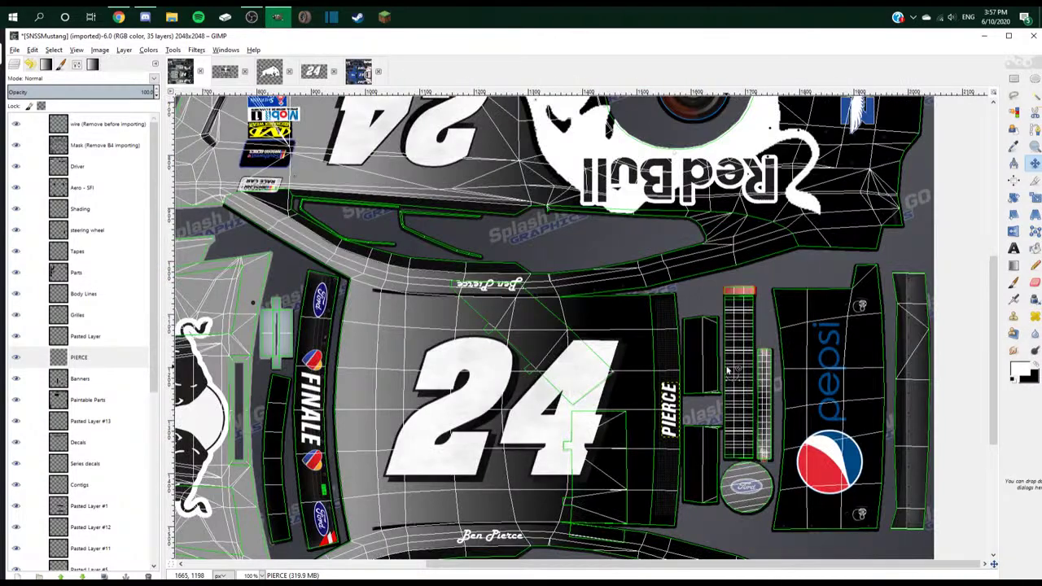
scroll(723, 373, "down", 1)
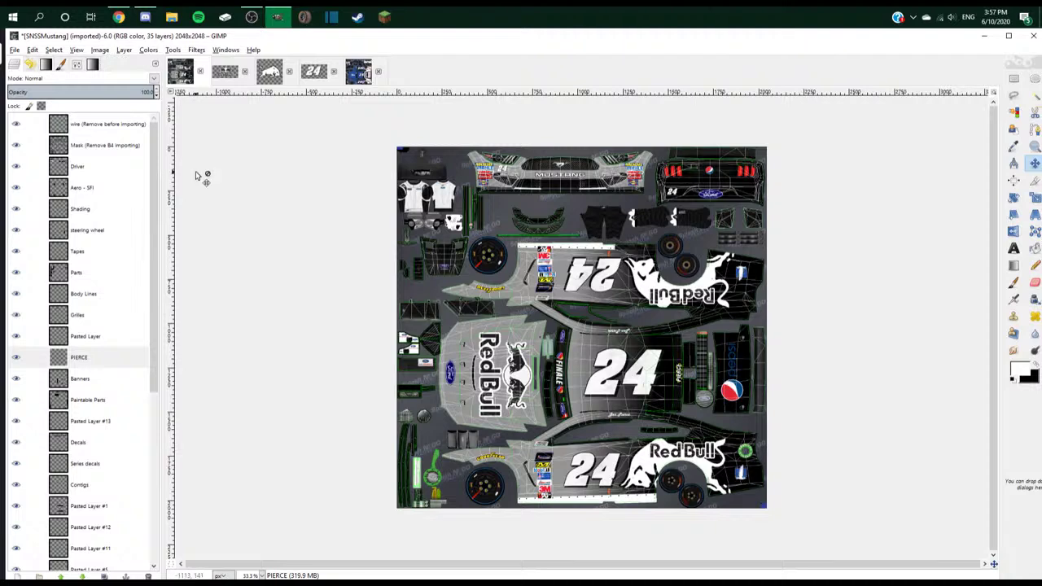
- Hide the green wireframe overlay and select the Scheme layer
left_click(15, 126)
scroll(81, 325, "down", 5)
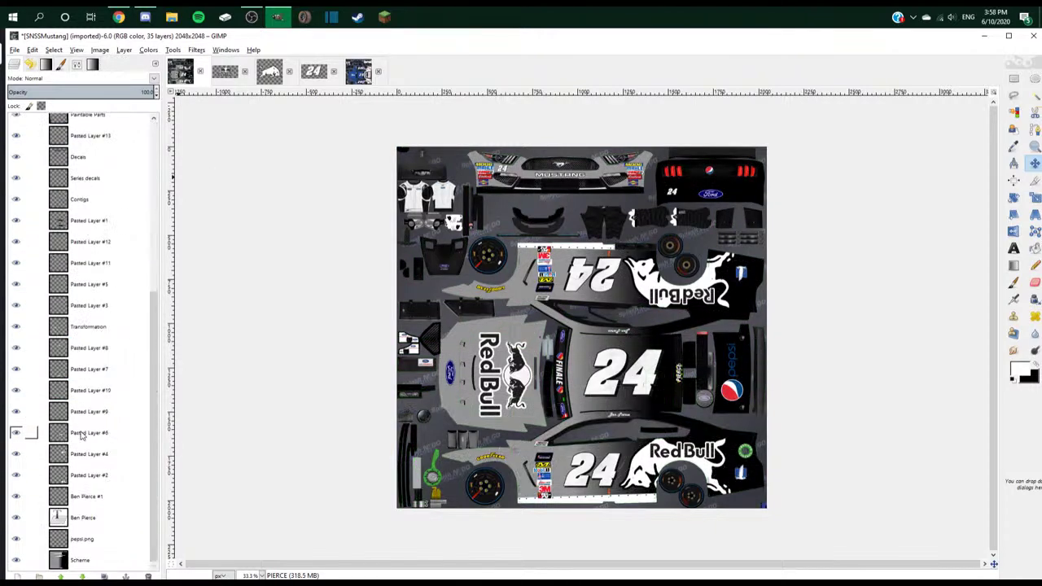
left_click(91, 561)
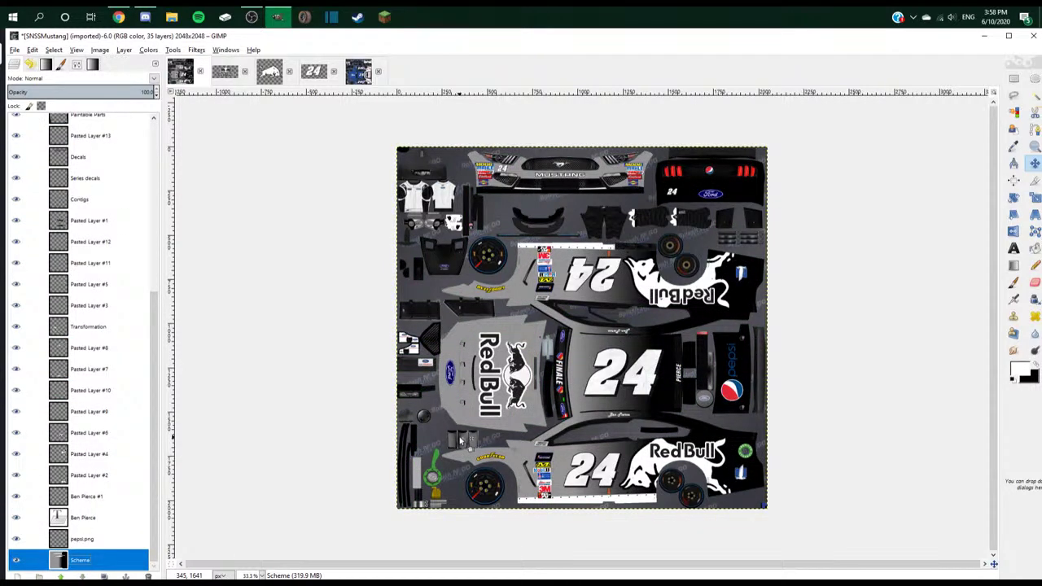
scroll(462, 440, "up", 1)
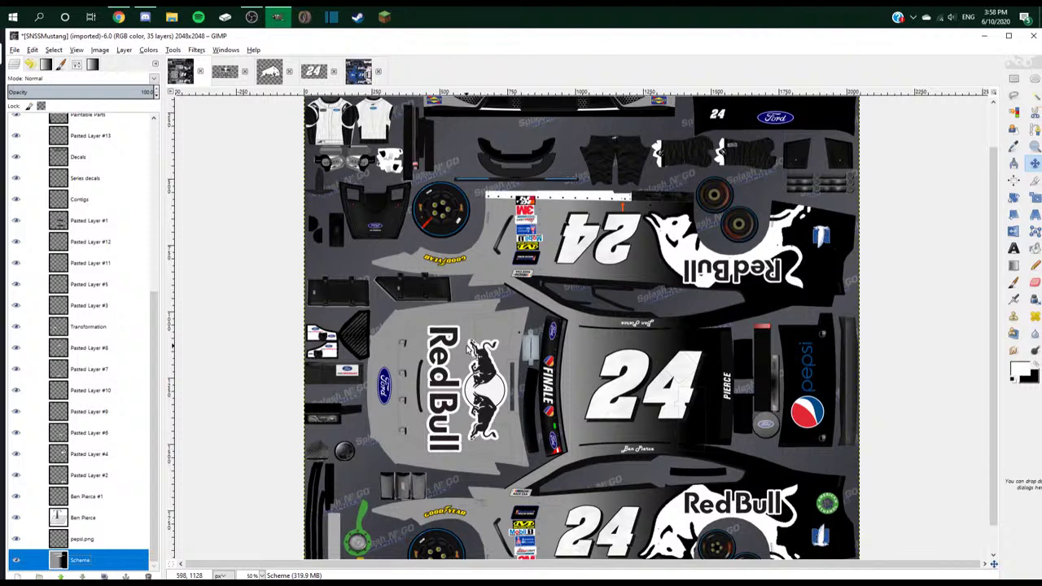
scroll(466, 344, "down", 1)
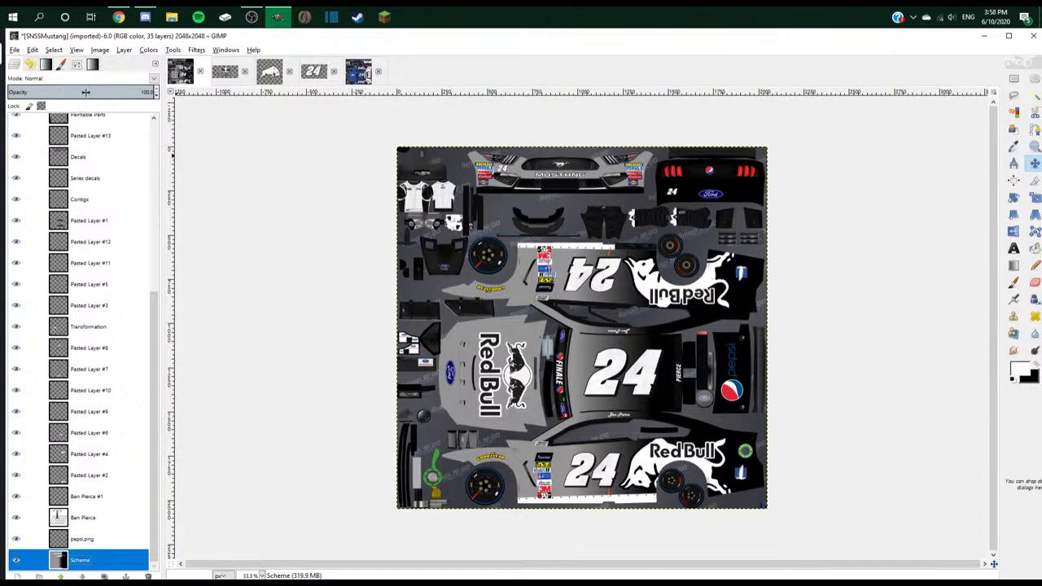
- Start exporting the texture as Pierce.png in Downloads, clearing the old file name
left_click(15, 51)
left_click(49, 191)
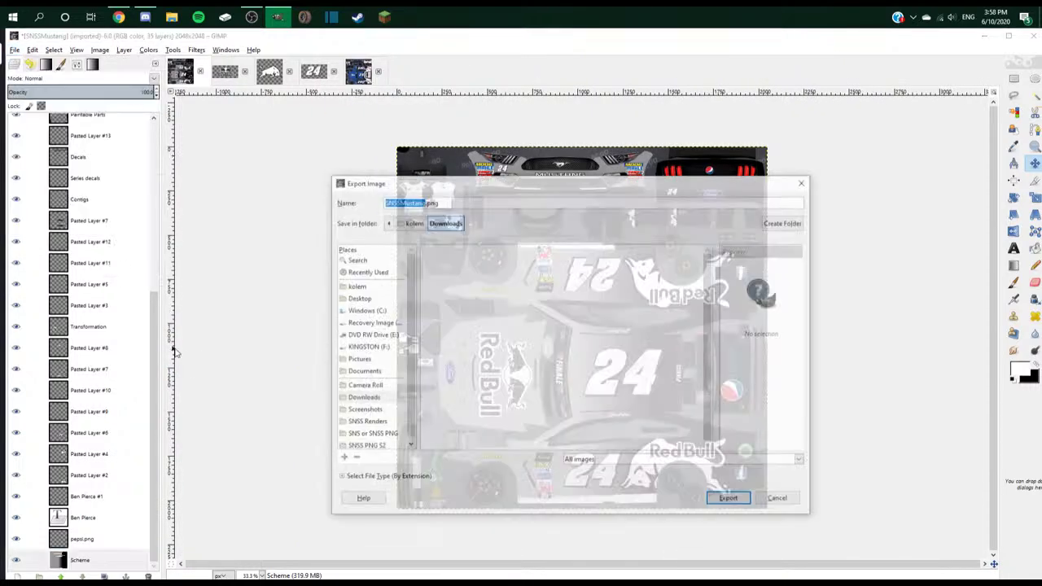
key("BackSpace")
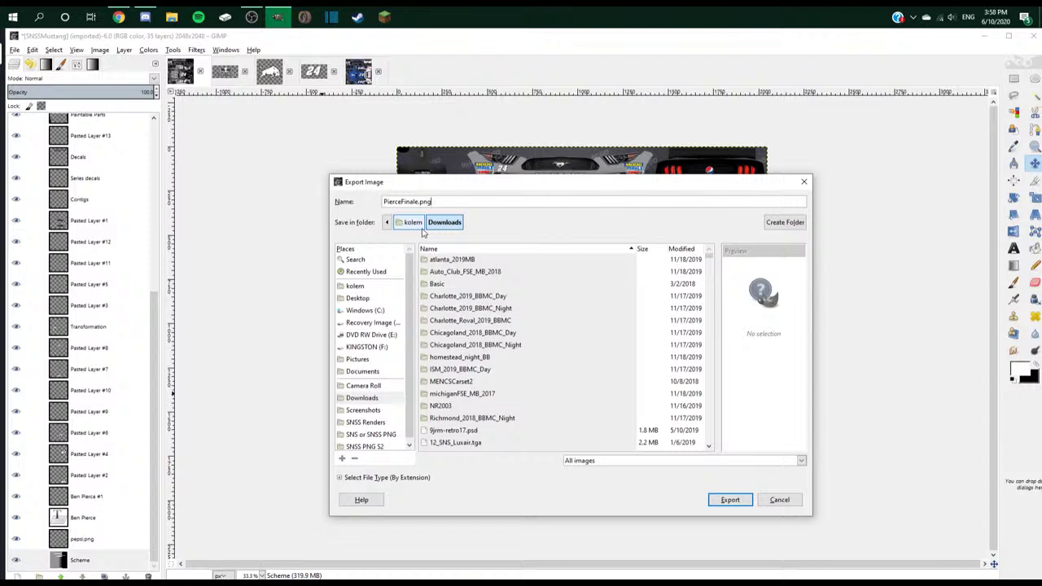
- Hide the Mask layer and export the livery as PierceFinale.tga to Downloads
key("Return")
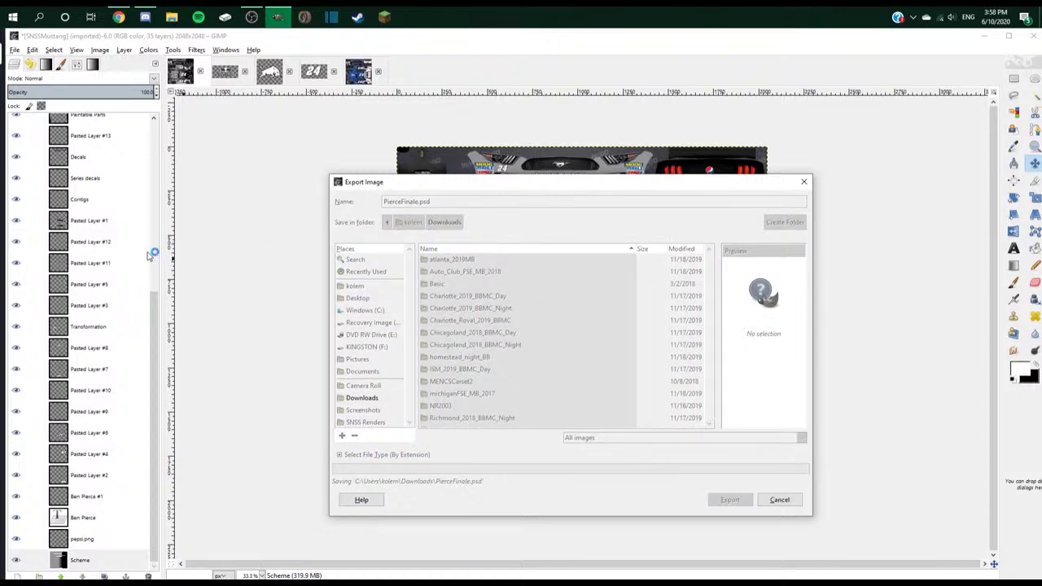
scroll(22, 145, "up", 5)
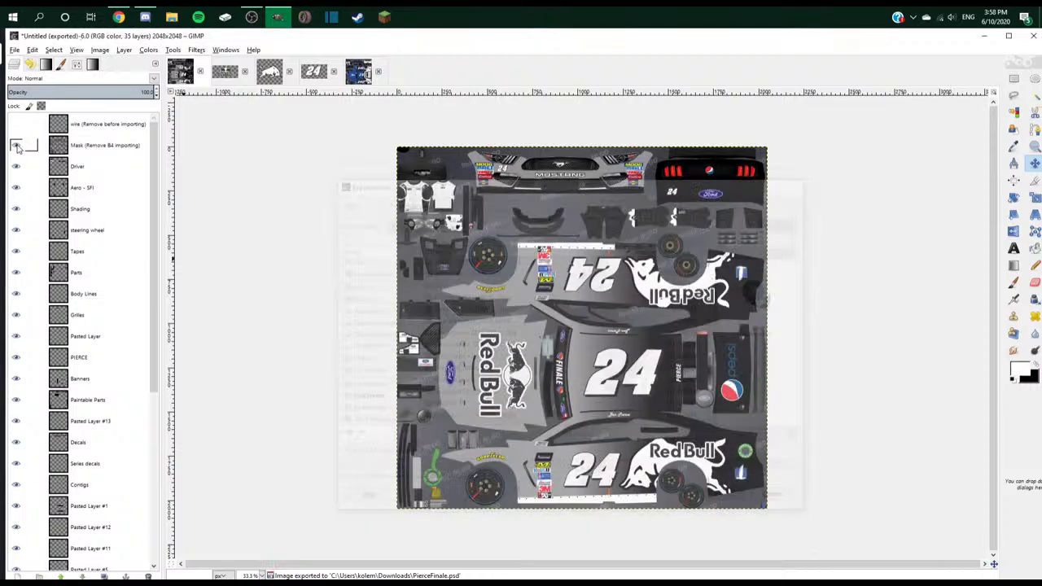
left_click(16, 145)
left_click(14, 49)
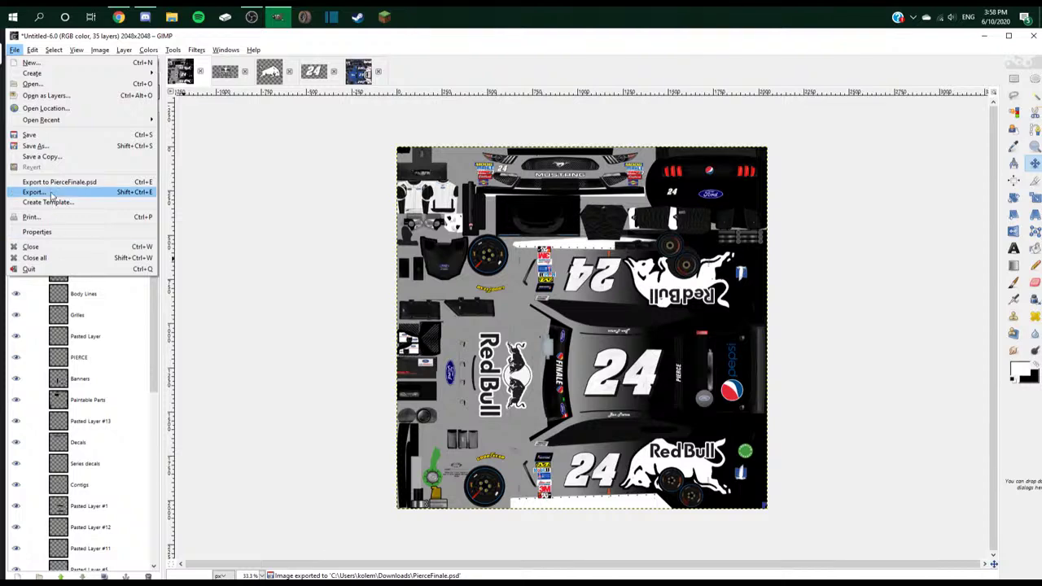
left_click(33, 191)
left_click(435, 201)
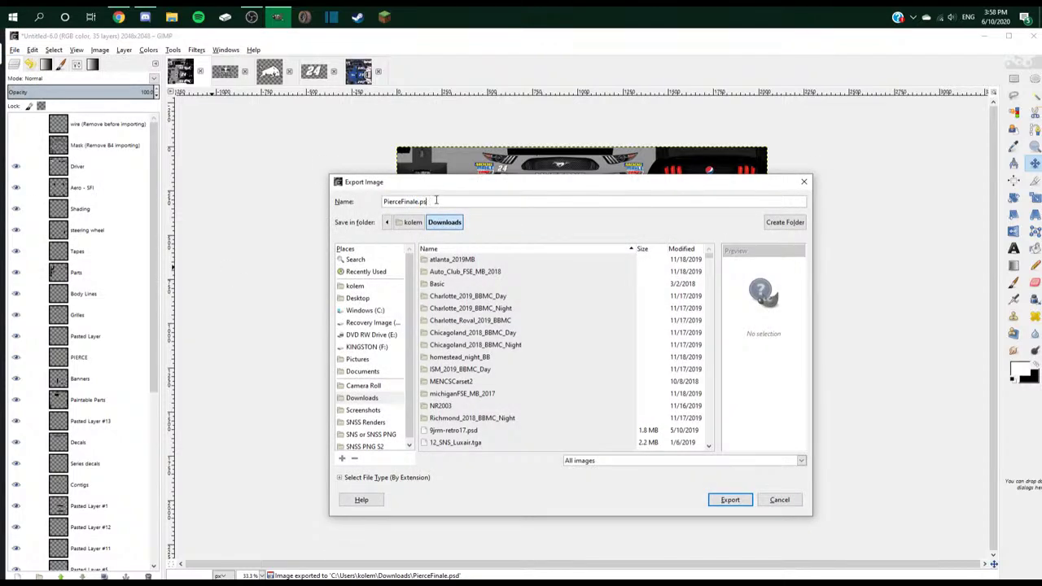
type("tga")
key("Return")
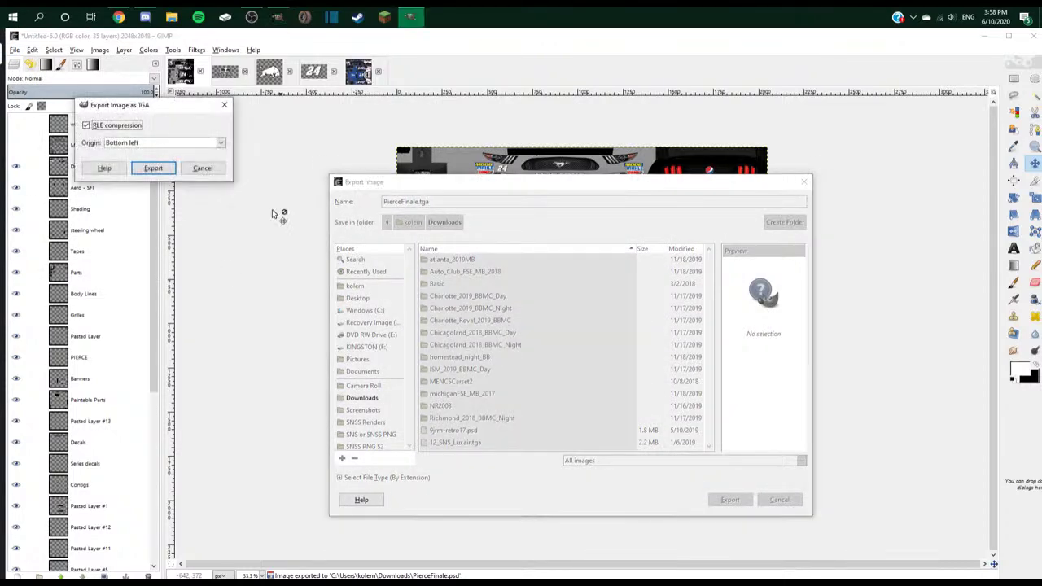
left_click(159, 168)
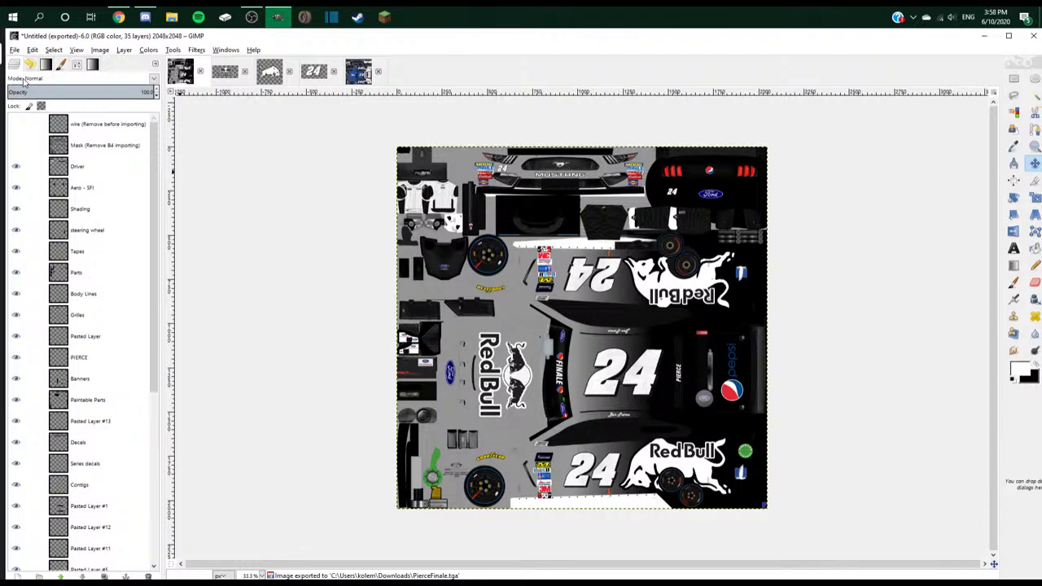
- Export it again as PierceFinale.png into the SNS or SNSS PNG folder
key("shift+ctrl+e")
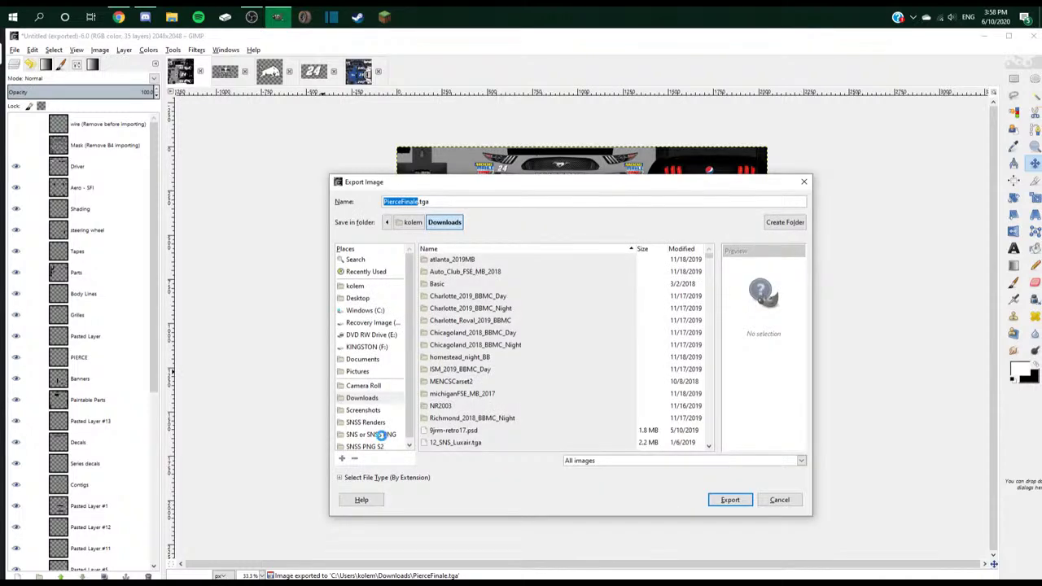
left_click(380, 435)
key("BackSpace")
key("BackSpace")
type("p")
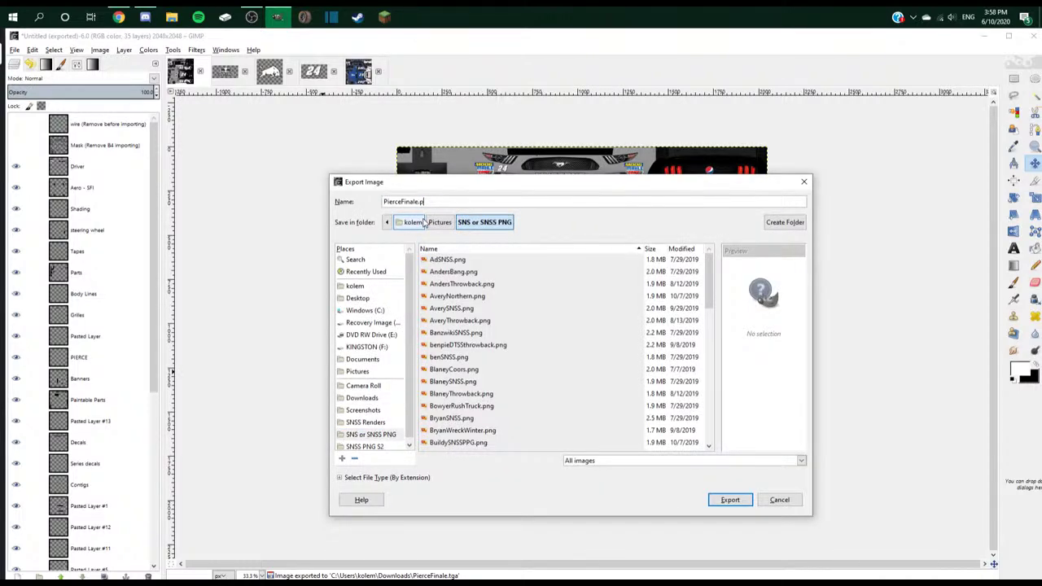
type("ng")
key("Return")
left_click(182, 311)
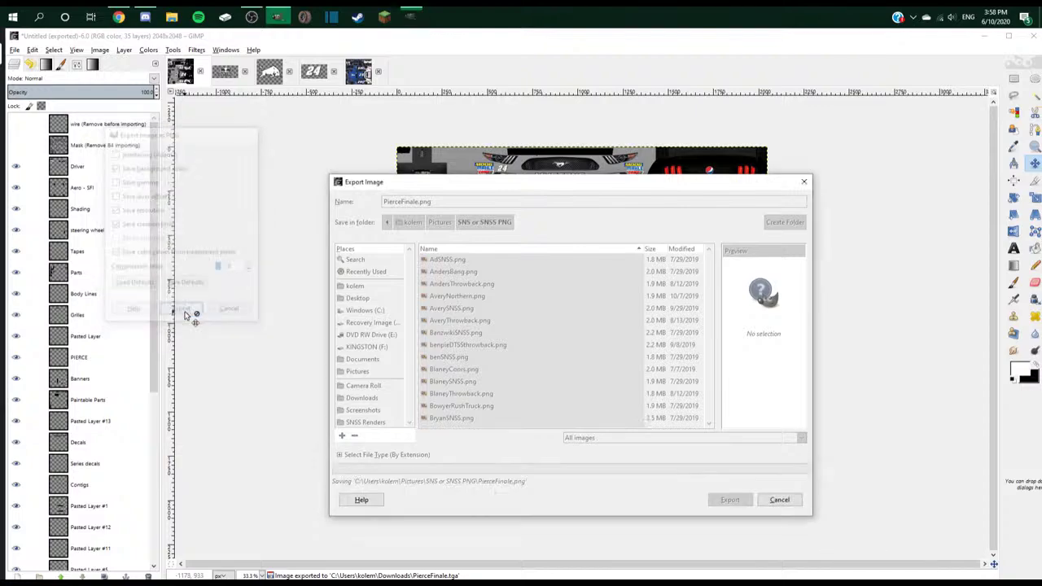
key("alt+Tab")
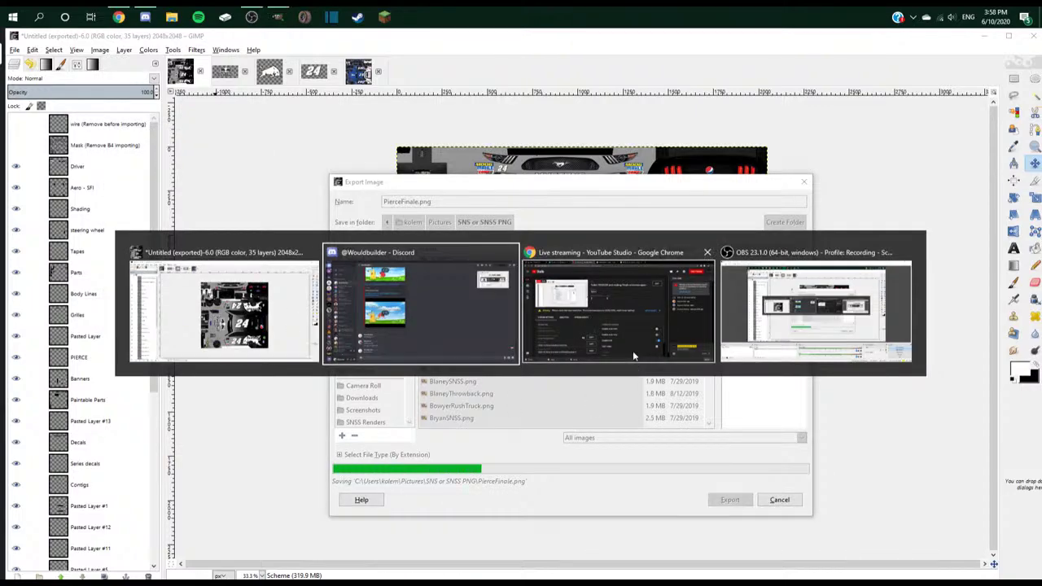
left_click(633, 353)
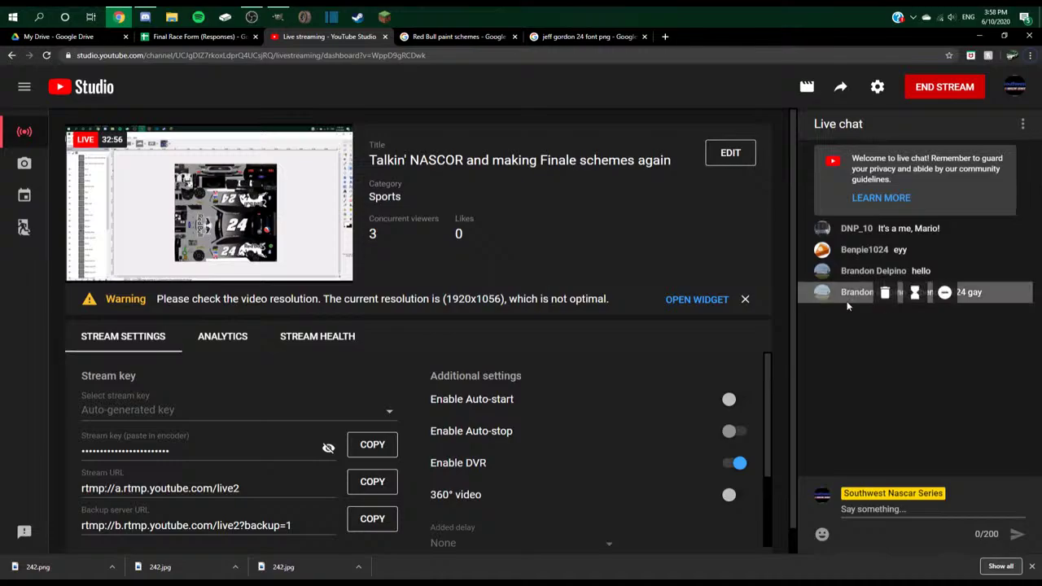
- Glance at the YouTube Studio stream, then return to GIMP and make the Mask layer visible
key("alt+Tab")
left_click(261, 332)
key("alt+Tab")
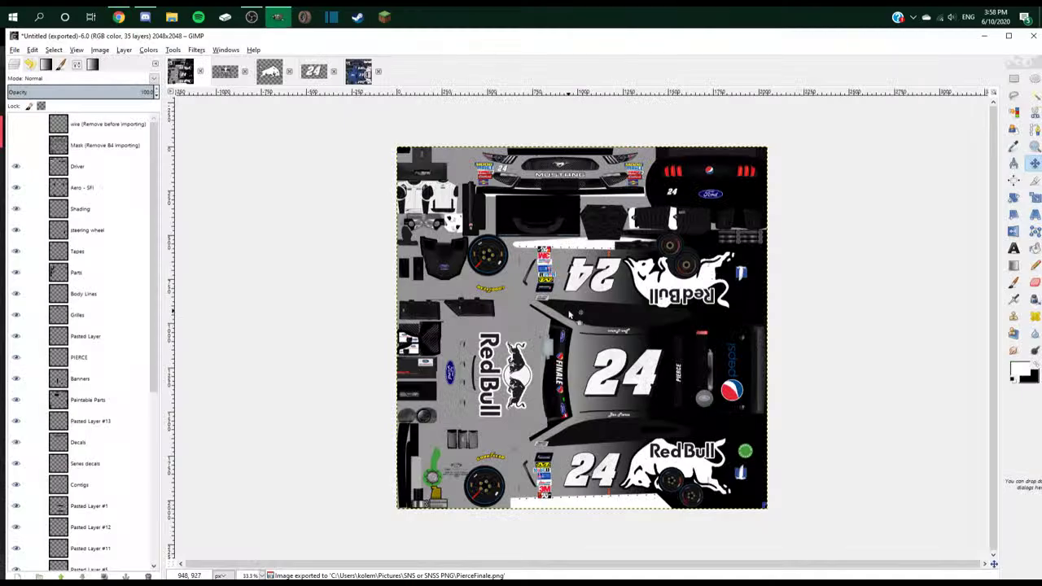
key("alt+Tab")
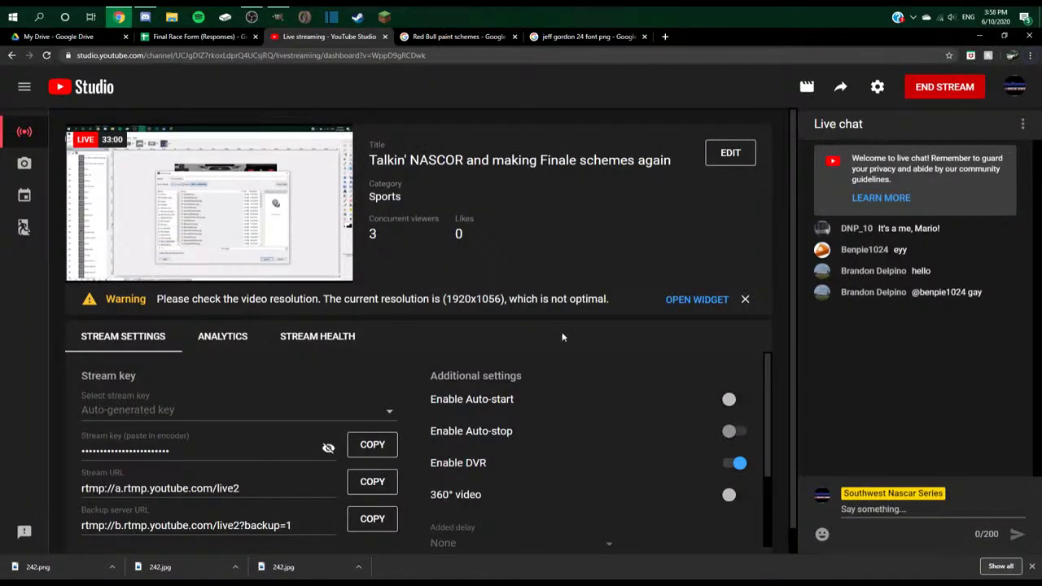
key("alt+Tab")
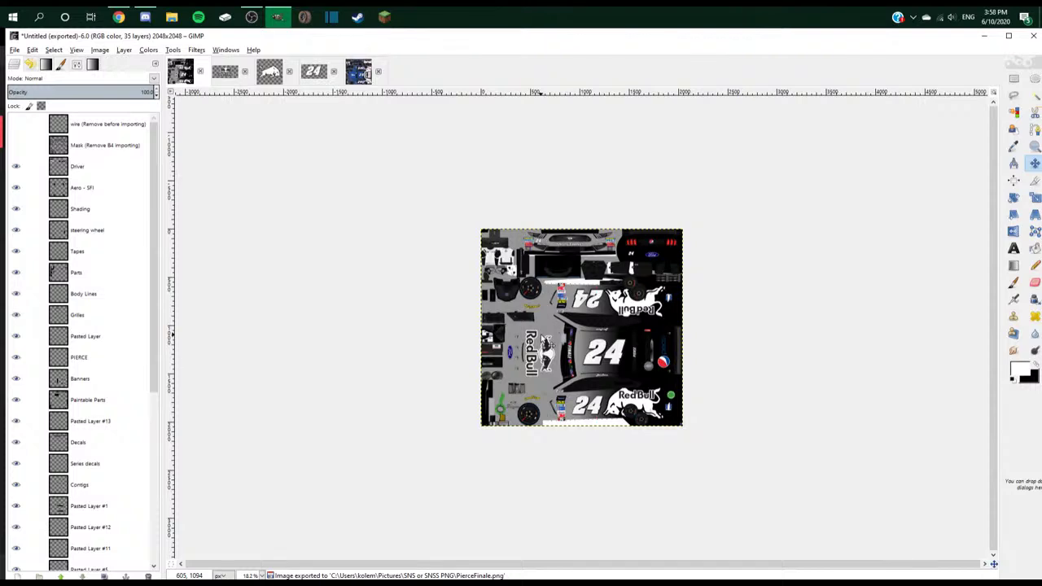
scroll(727, 333, "up", 2)
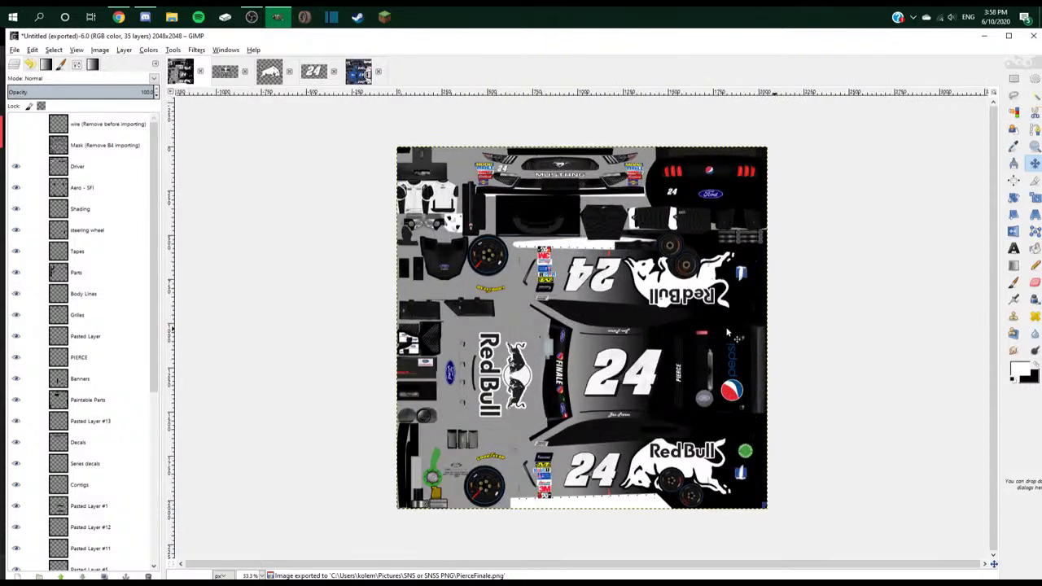
left_click(15, 144)
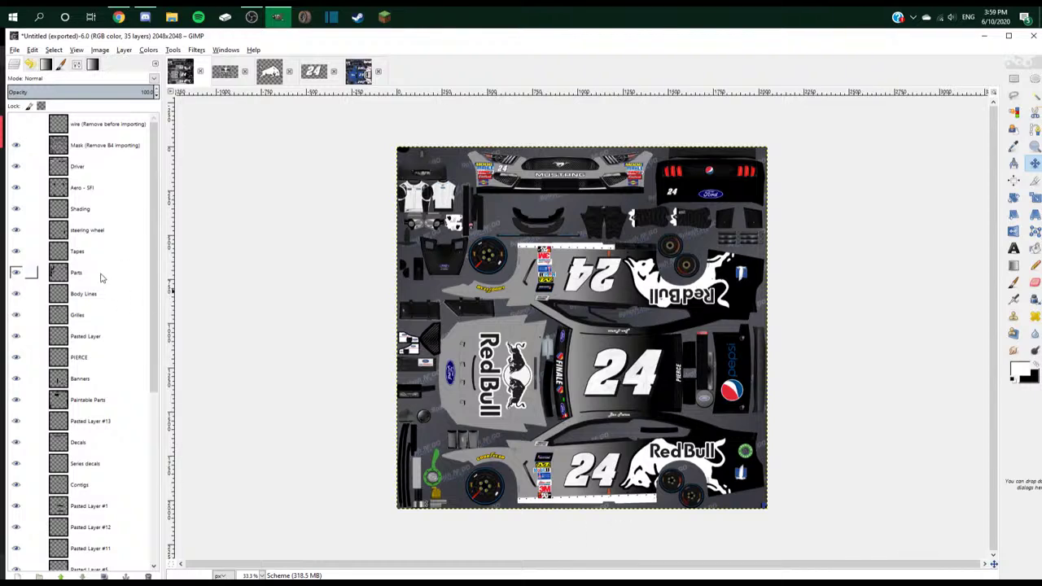
- Paint a touch-up stroke on the Tapes layer
left_click(77, 250)
scroll(518, 236, "up", 4)
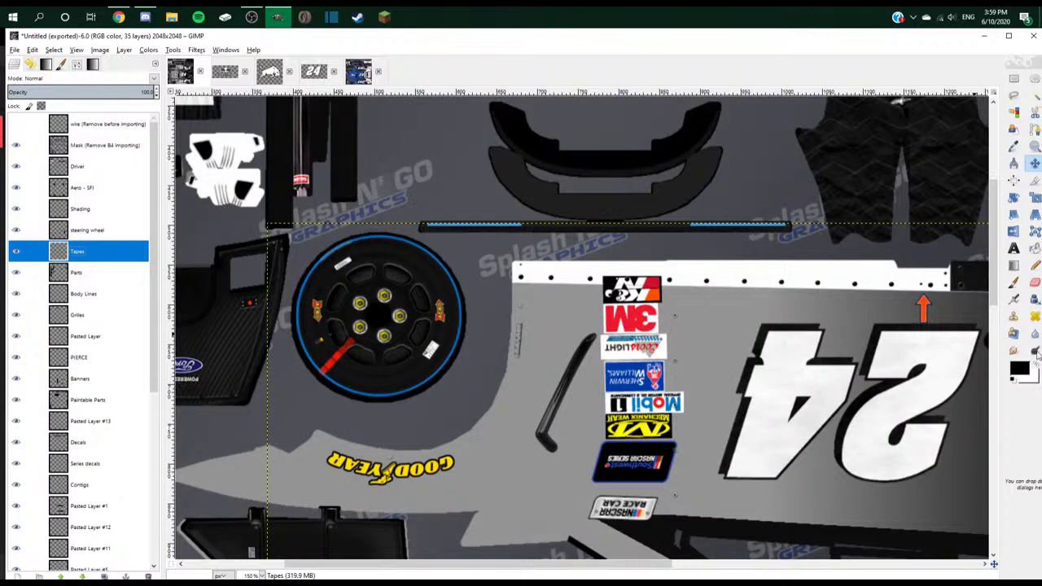
scroll(556, 205, "down", 2)
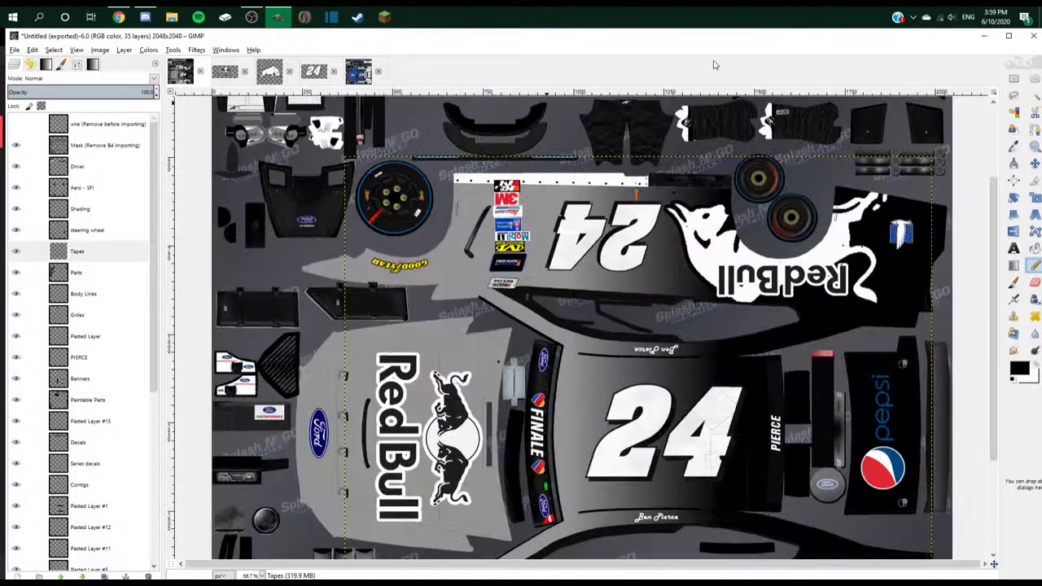
left_click(557, 205)
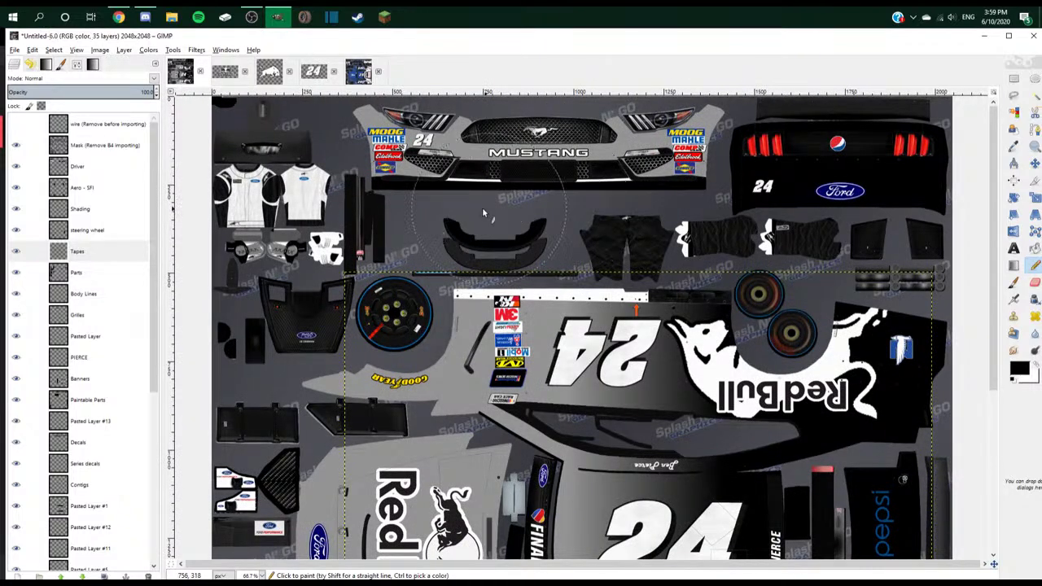
- Hide the Mask layer, re-export over PierceFinale.png, then show the mask again
left_click(15, 50)
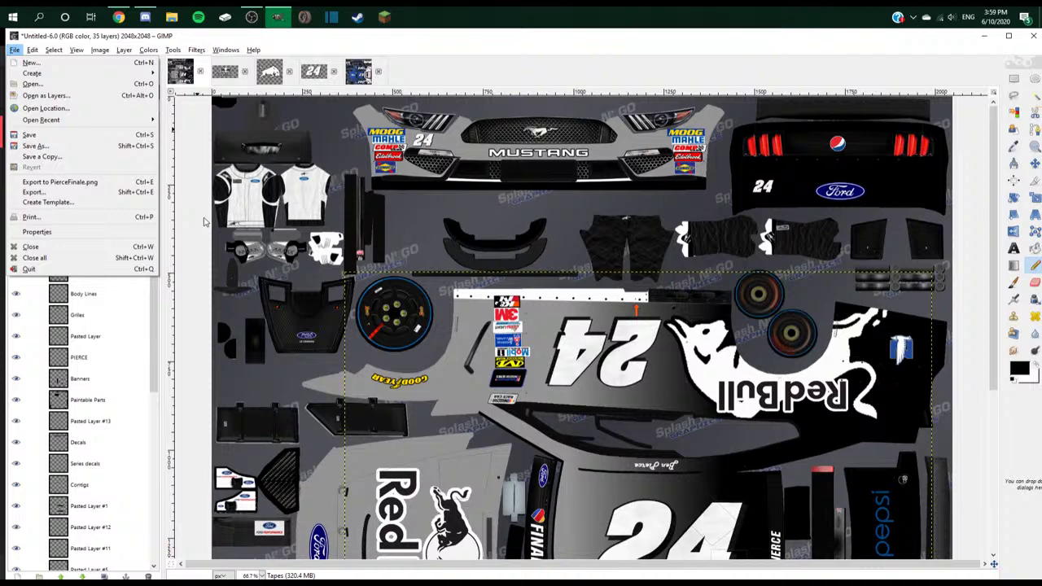
left_click(15, 187)
left_click(14, 49)
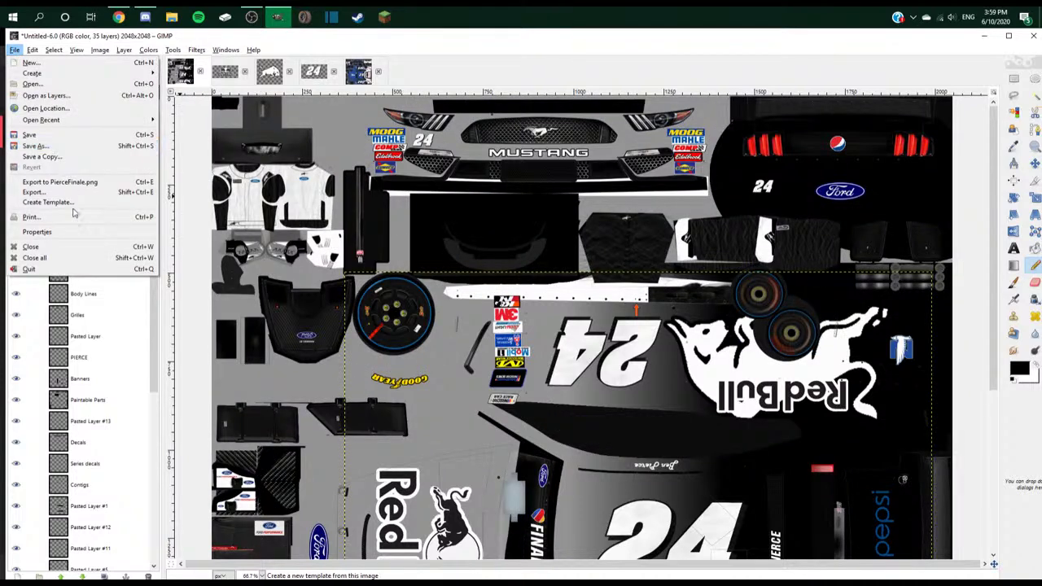
left_click(69, 180)
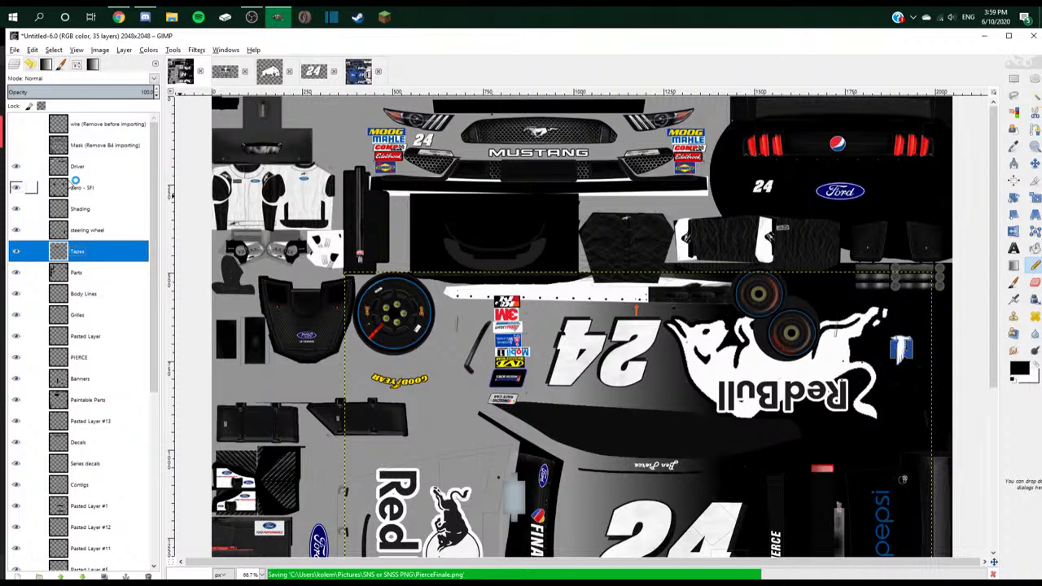
left_click(15, 145)
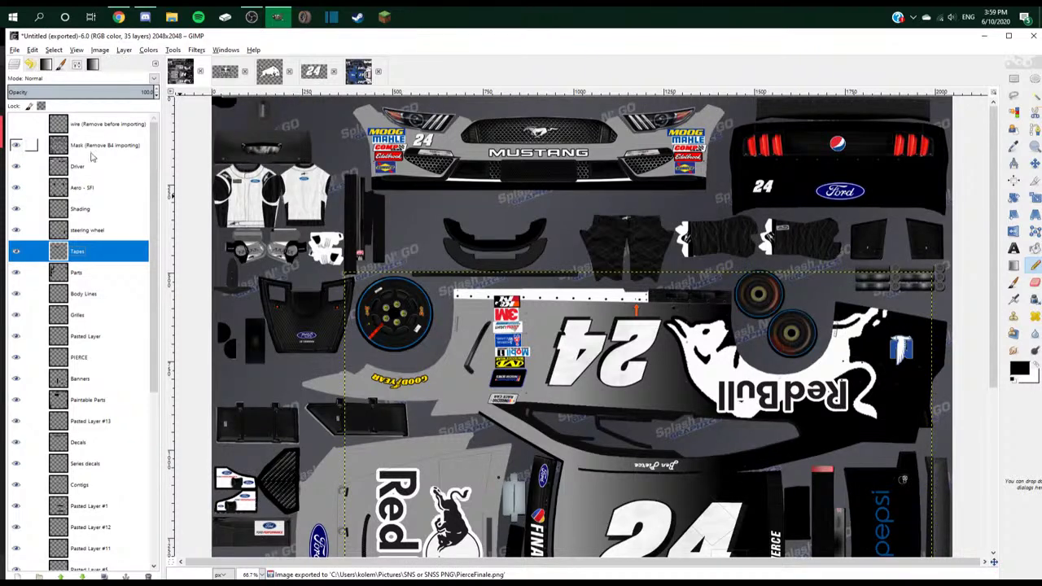
scroll(309, 187, "down", 3)
scroll(310, 190, "up", 1)
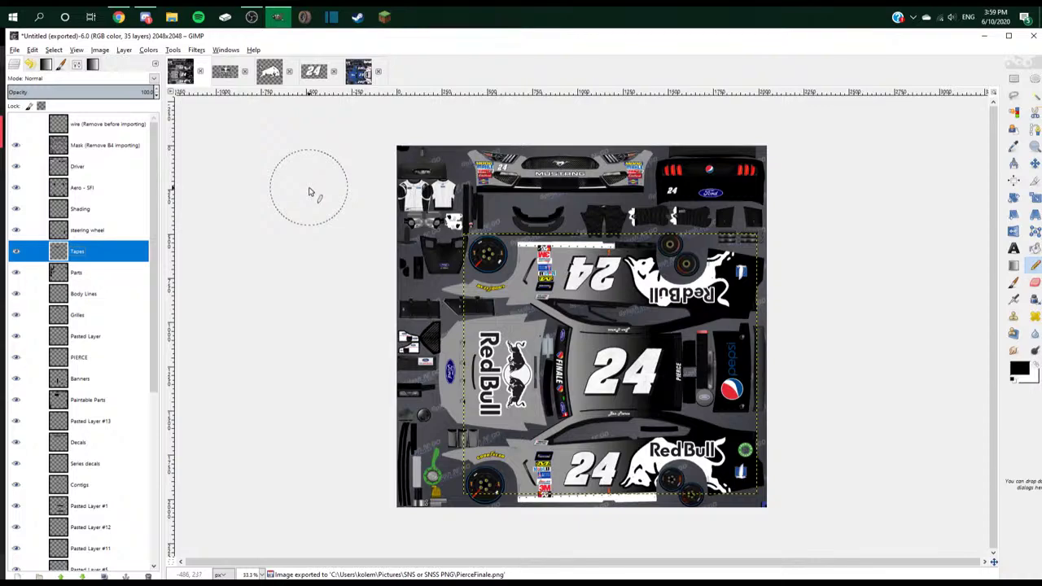
left_click(145, 17)
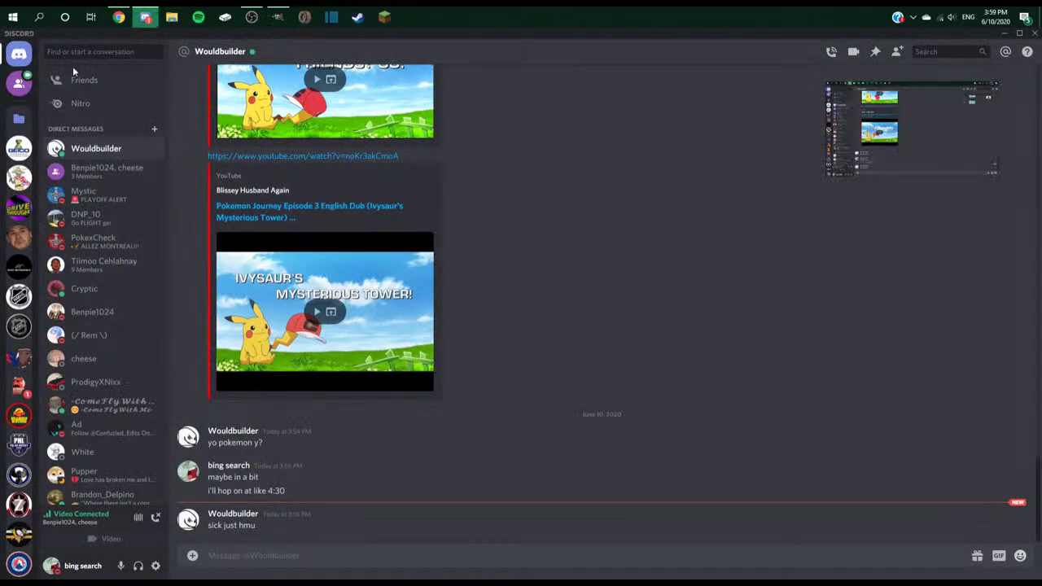
right_click(23, 394)
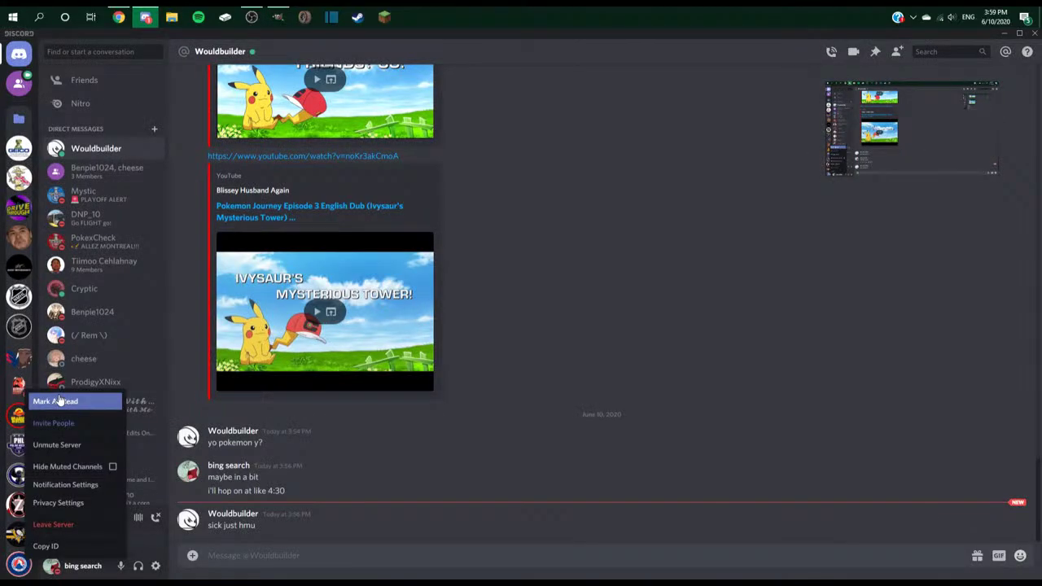
key("alt+Tab")
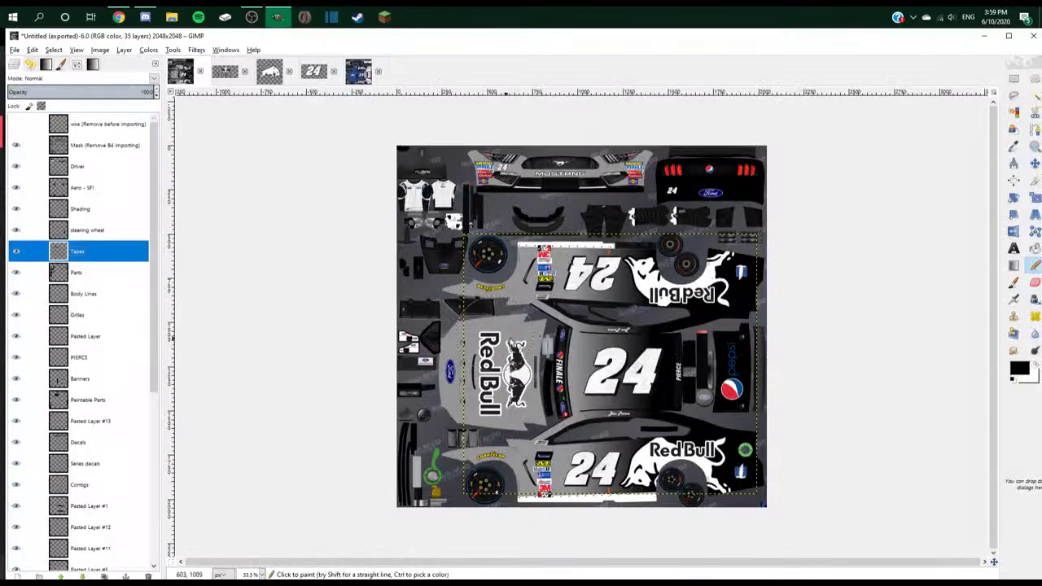
key("alt+Tab")
- Close the extra open images without saving, keeping only the livery, and switch to YouTube Studio
left_click(379, 72)
left_click(529, 363)
left_click(333, 71)
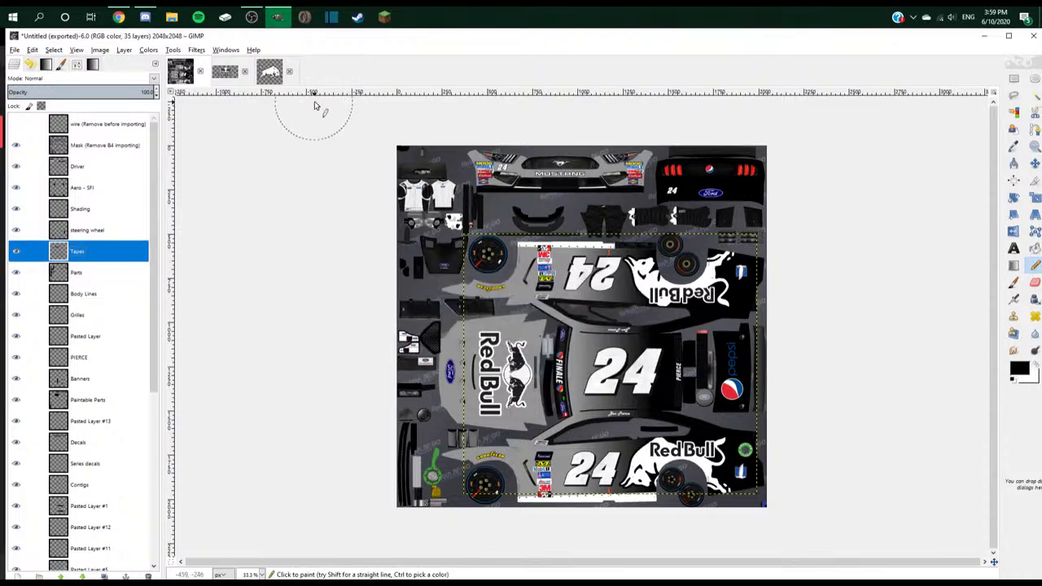
left_click(289, 72)
left_click(540, 367)
left_click(244, 71)
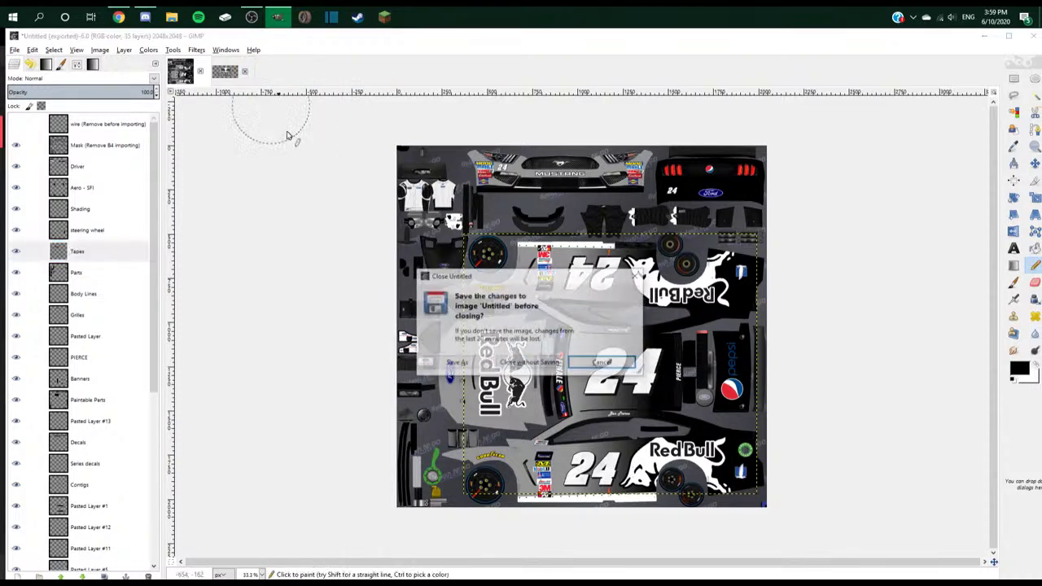
left_click(512, 364)
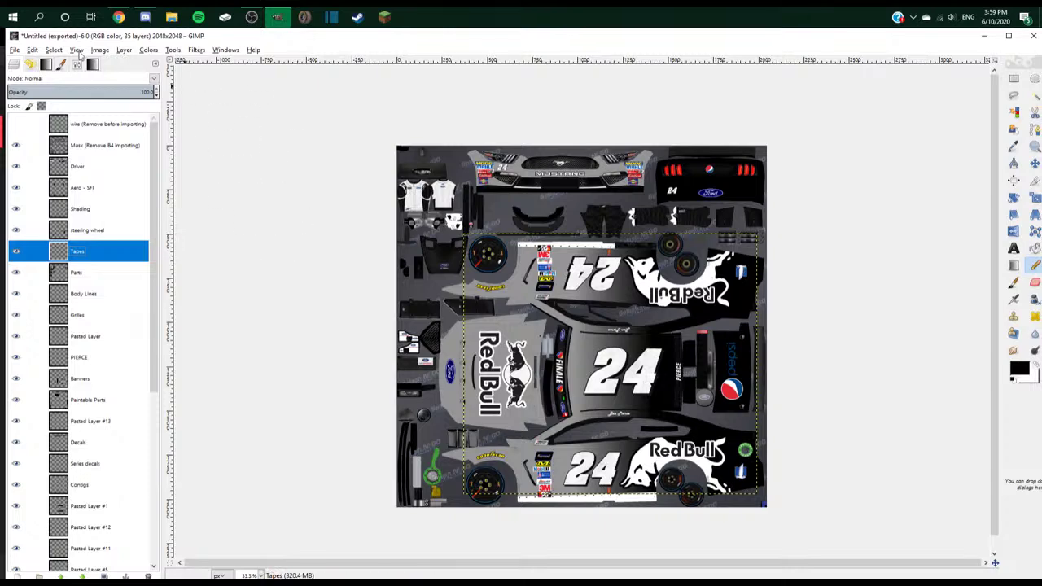
left_click(118, 17)
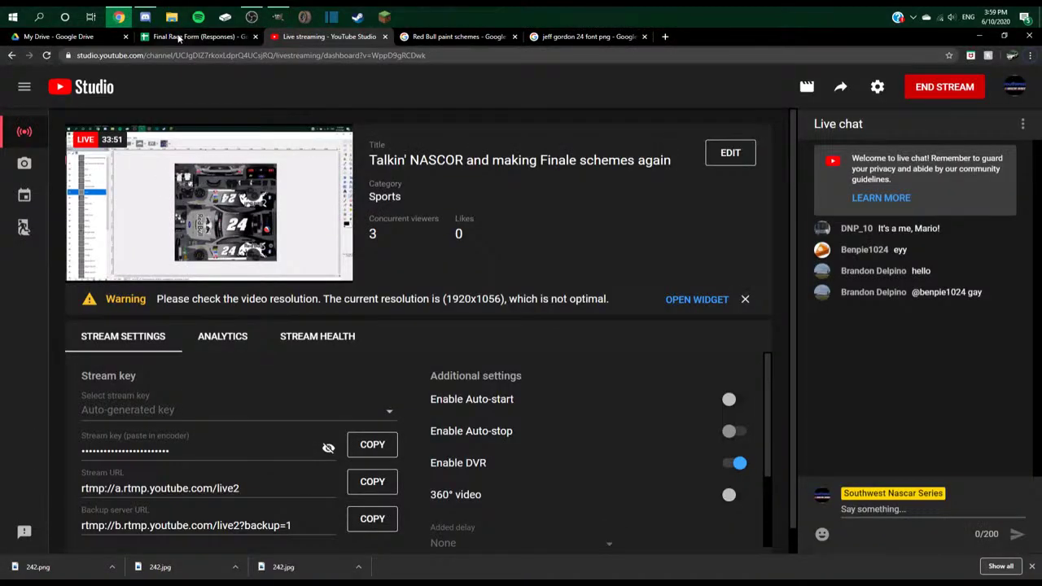
- Fill A2:F2 on the Final Race Form responses sheet with green, then check the F9 sponsor request
left_click(178, 38)
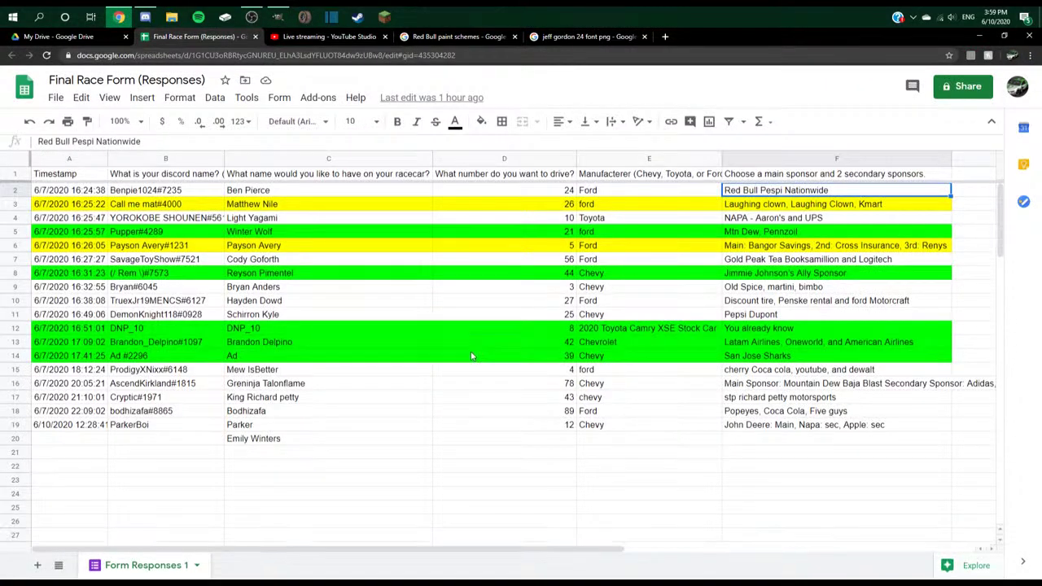
left_click(95, 193)
left_click(807, 196, "shift")
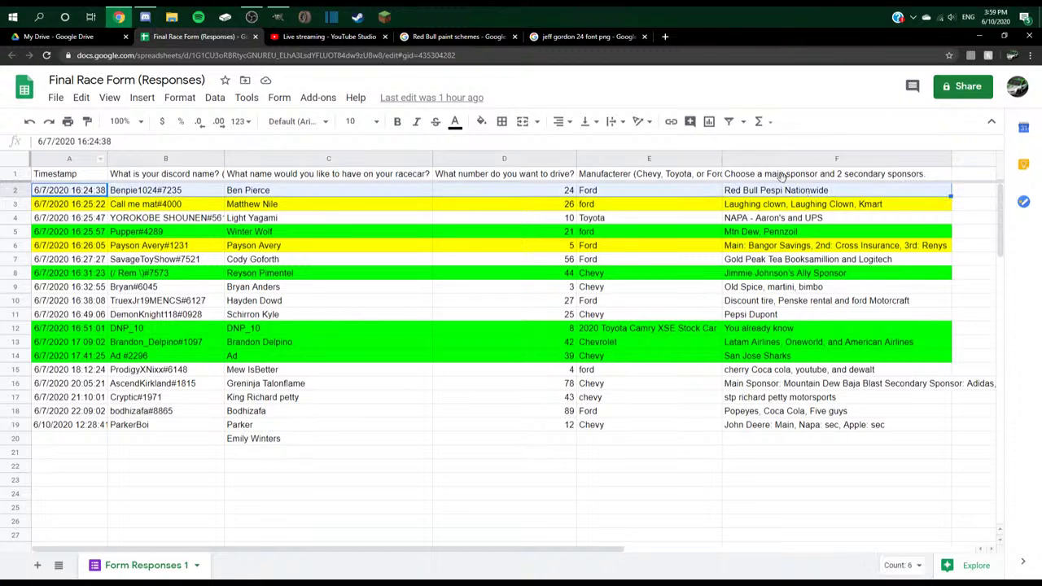
left_click(482, 122)
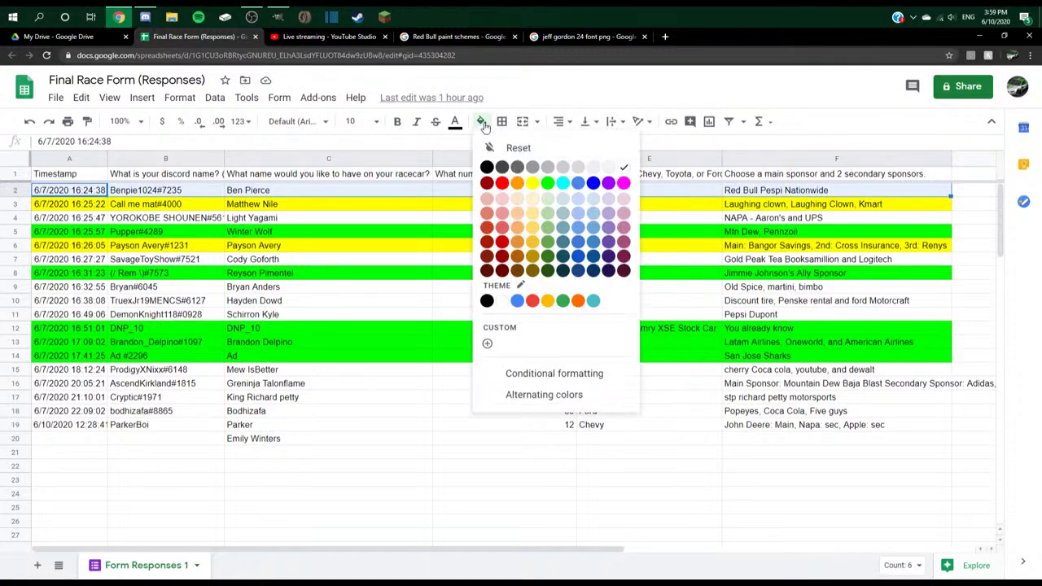
left_click(547, 183)
left_click(777, 293)
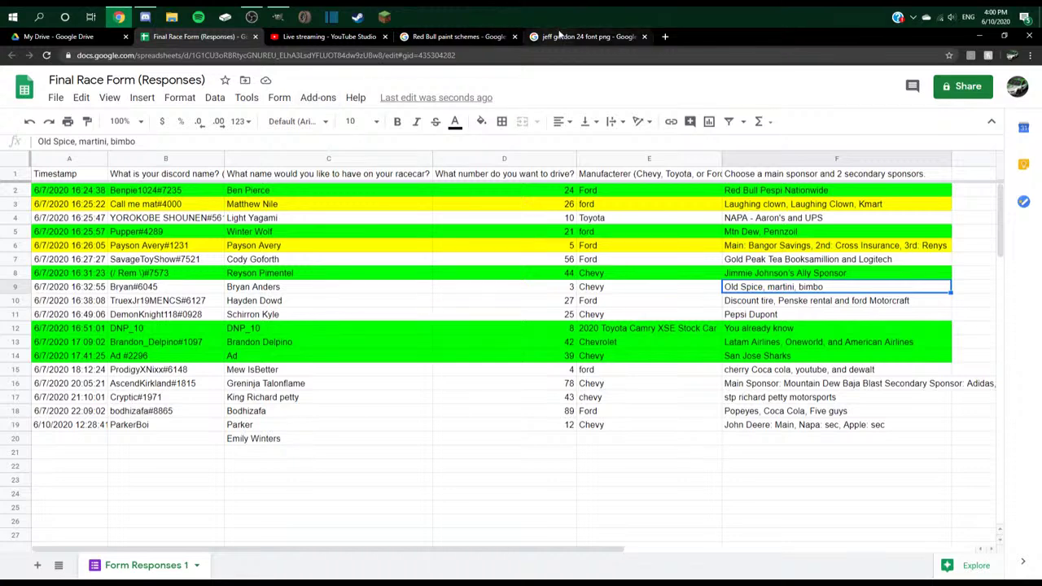
- Search Google Images for 'Old Spice paint scheme nascar' and close the jeff gordon font tab
left_click(467, 36)
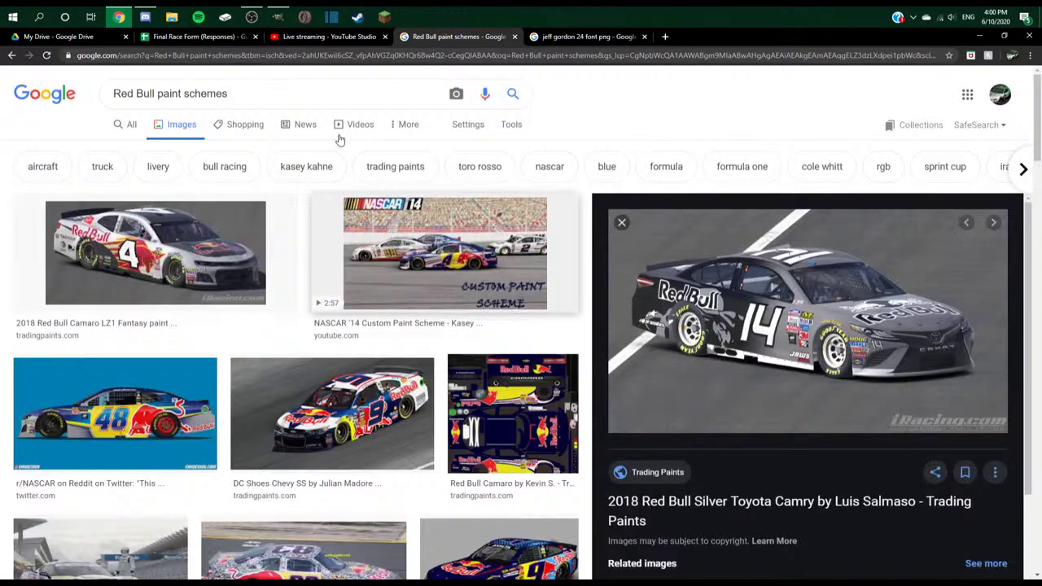
triple_click(175, 92)
type("Old")
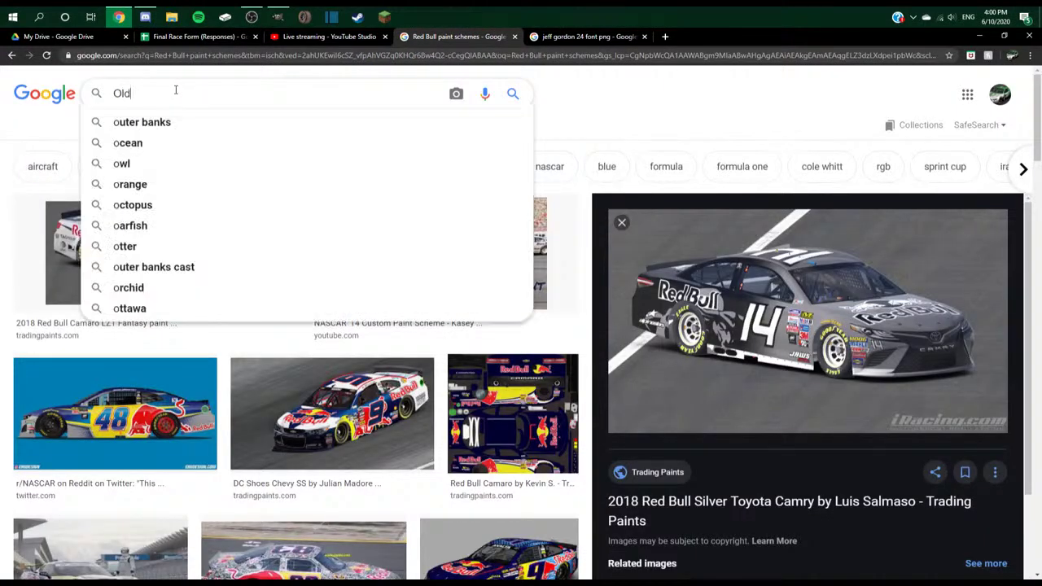
type(" Spice paint scheme nascar")
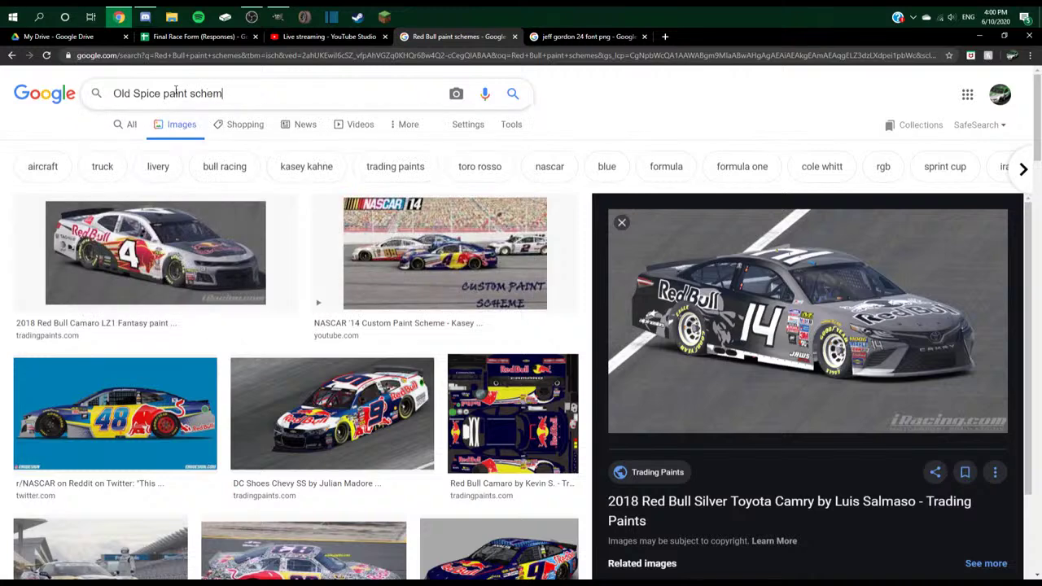
key("Return")
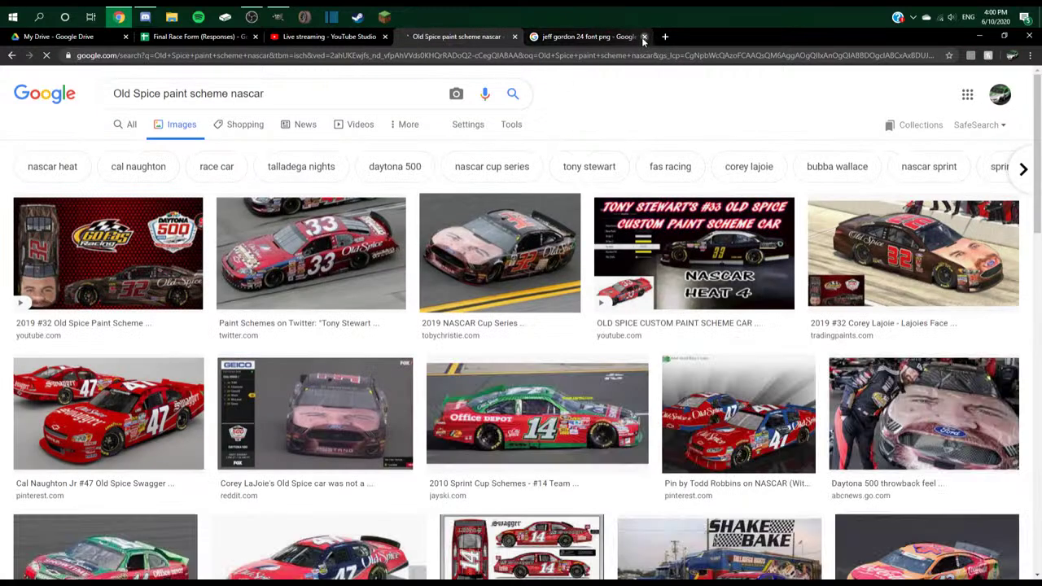
left_click(644, 37)
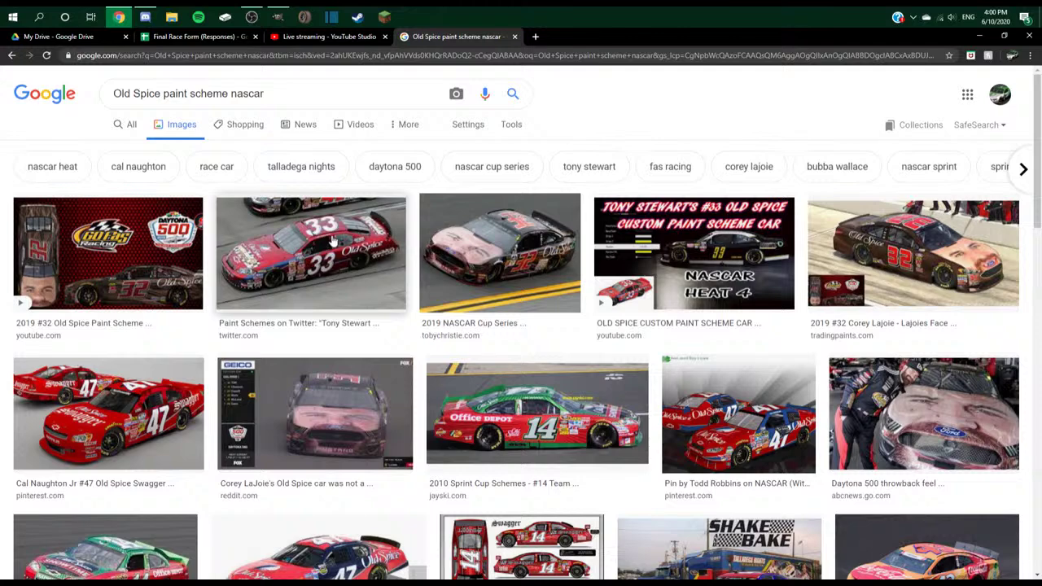
- Preview the 2019 Old Spice #32 car image
left_click(537, 271)
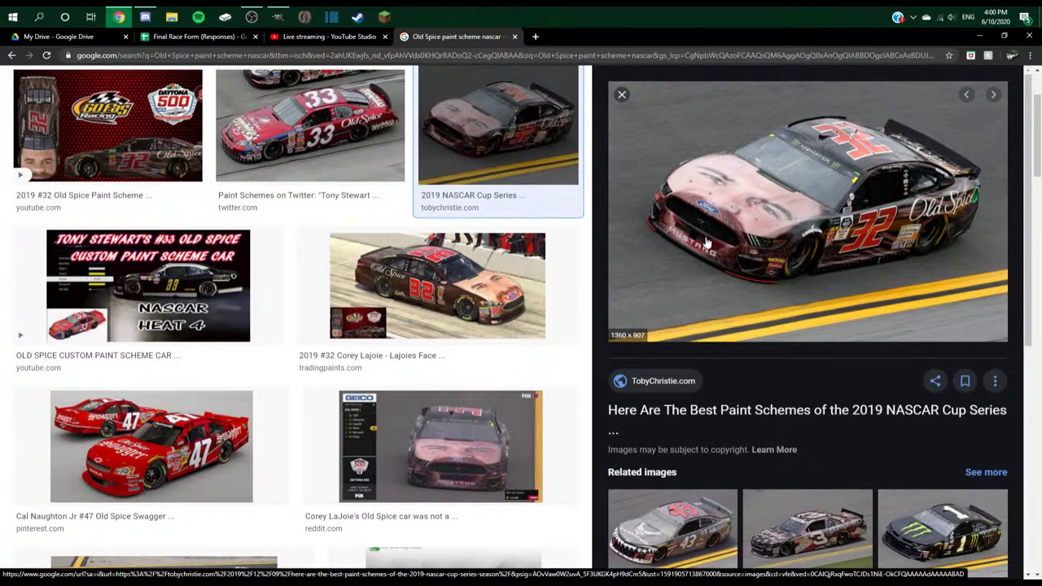
scroll(393, 326, "down", 2)
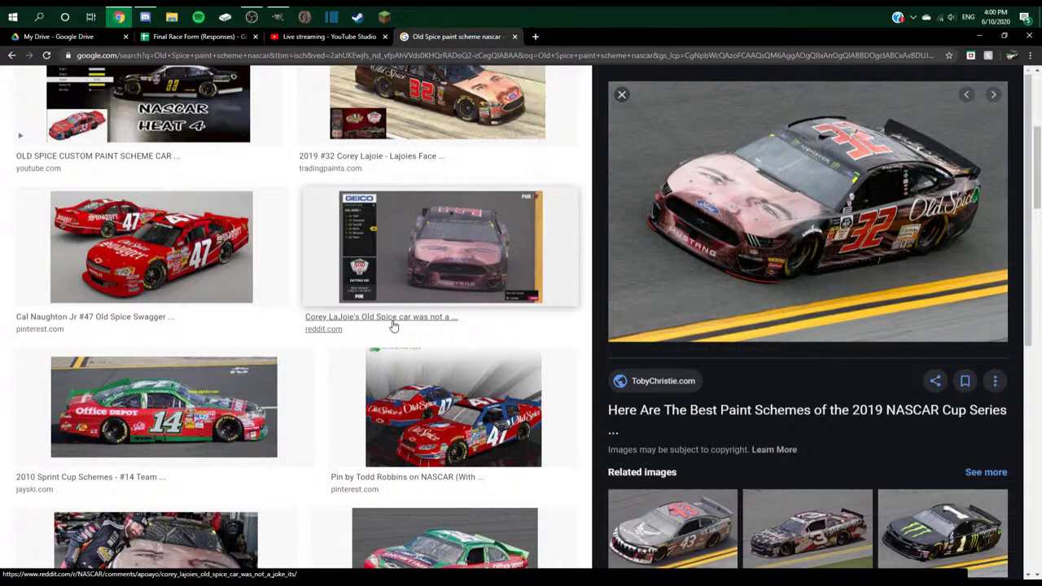
scroll(393, 326, "down", 3)
left_click(621, 94)
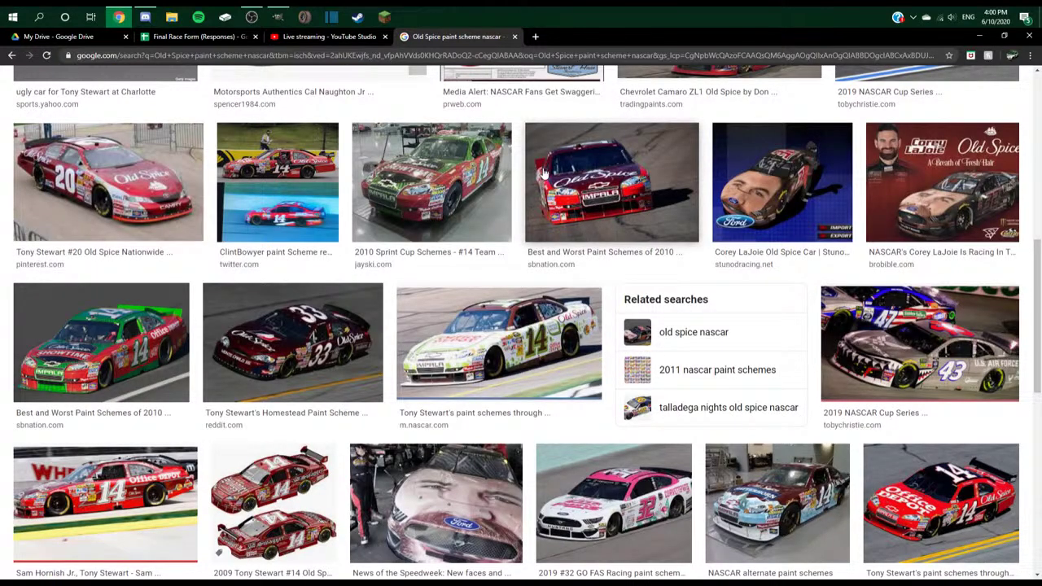
- Find the #47 Old Spice Monte Carlo and compare it with the related #14 and two-car images
scroll(544, 173, "down", 2)
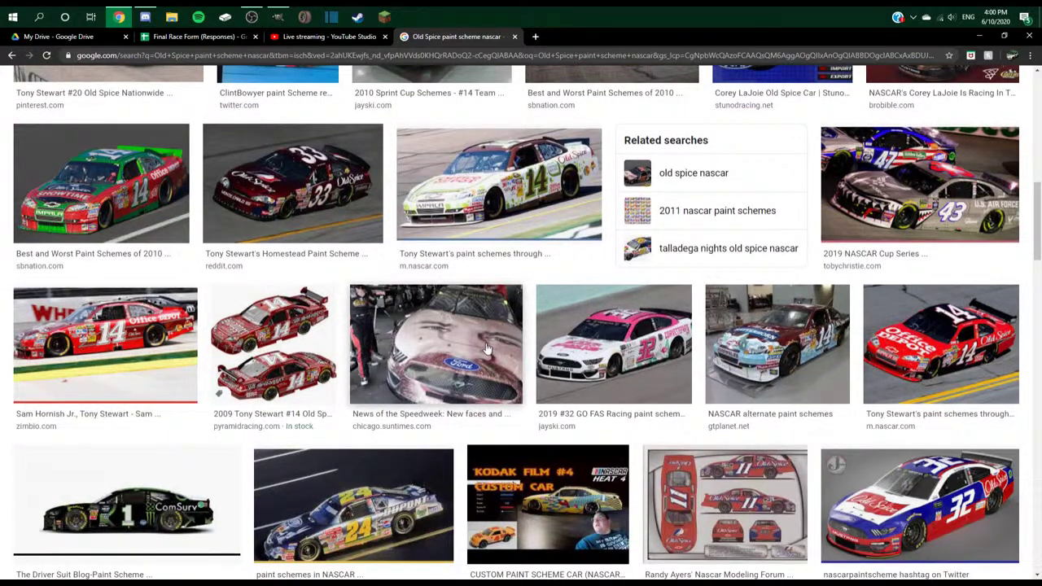
scroll(225, 297, "down", 3)
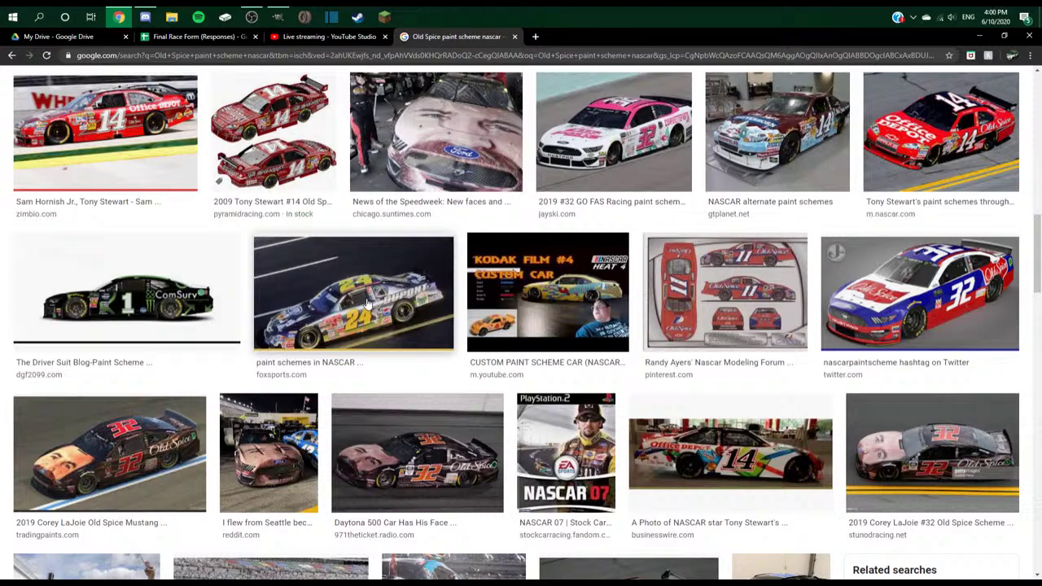
scroll(367, 303, "down", 1)
scroll(374, 317, "down", 2)
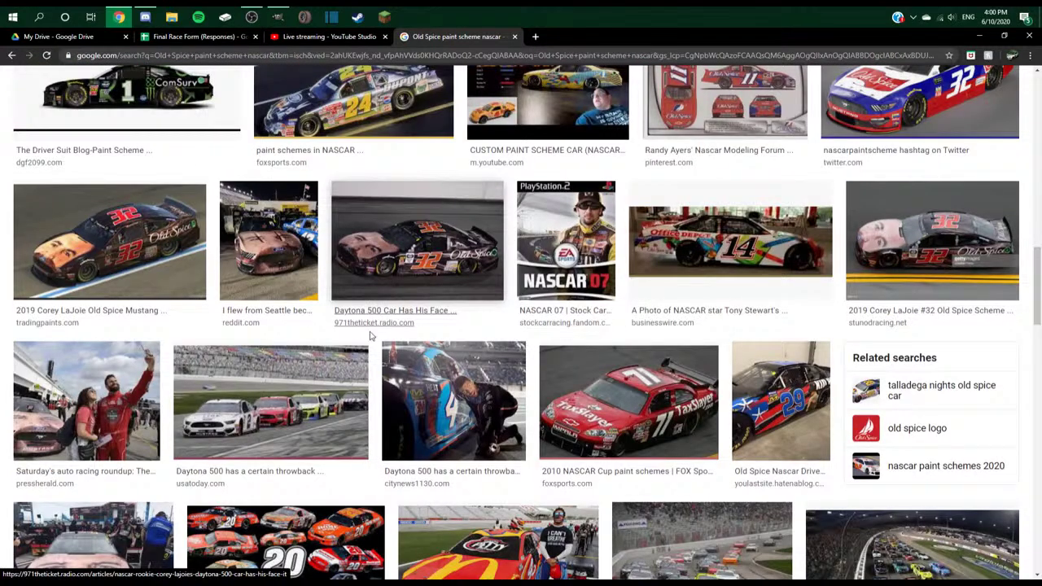
scroll(374, 324, "down", 1)
scroll(374, 326, "down", 2)
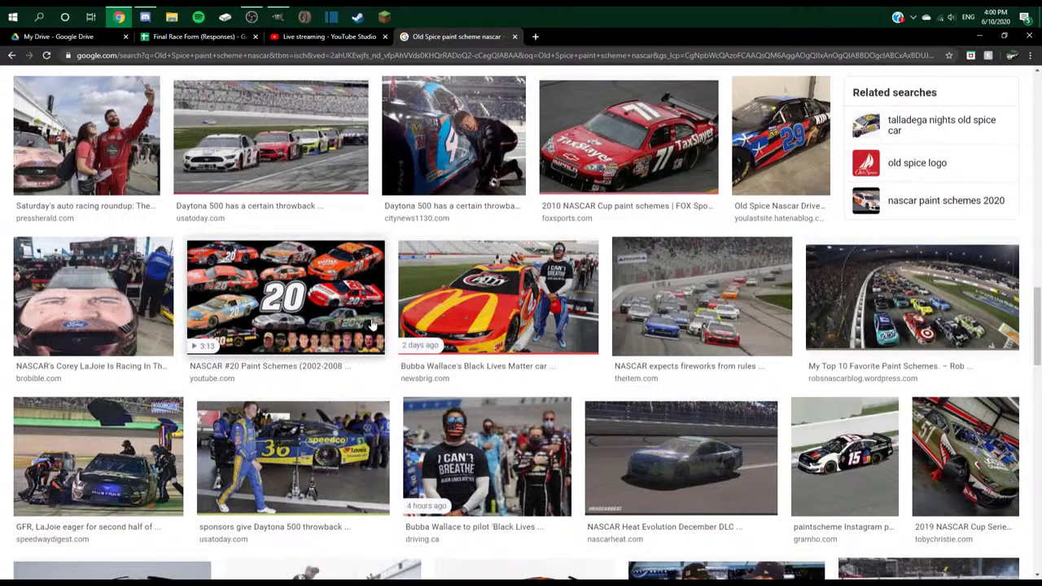
scroll(373, 305, "down", 2)
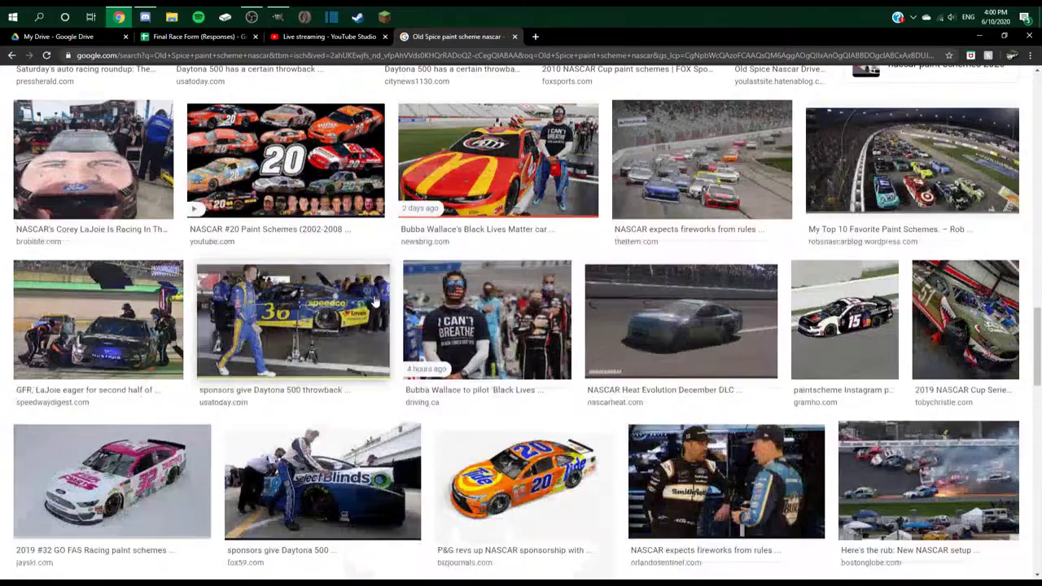
scroll(374, 303, "down", 10)
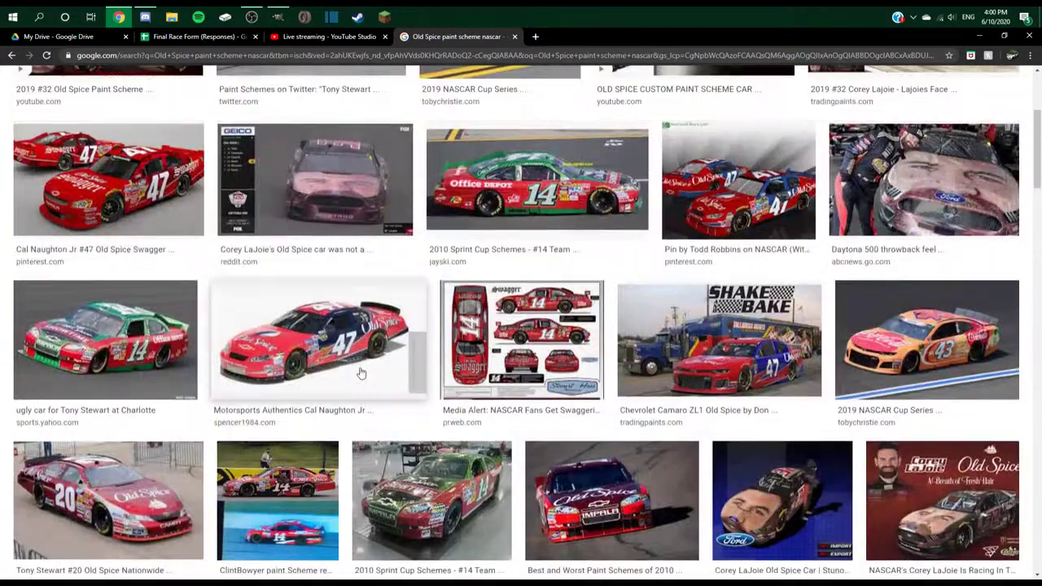
left_click(361, 373)
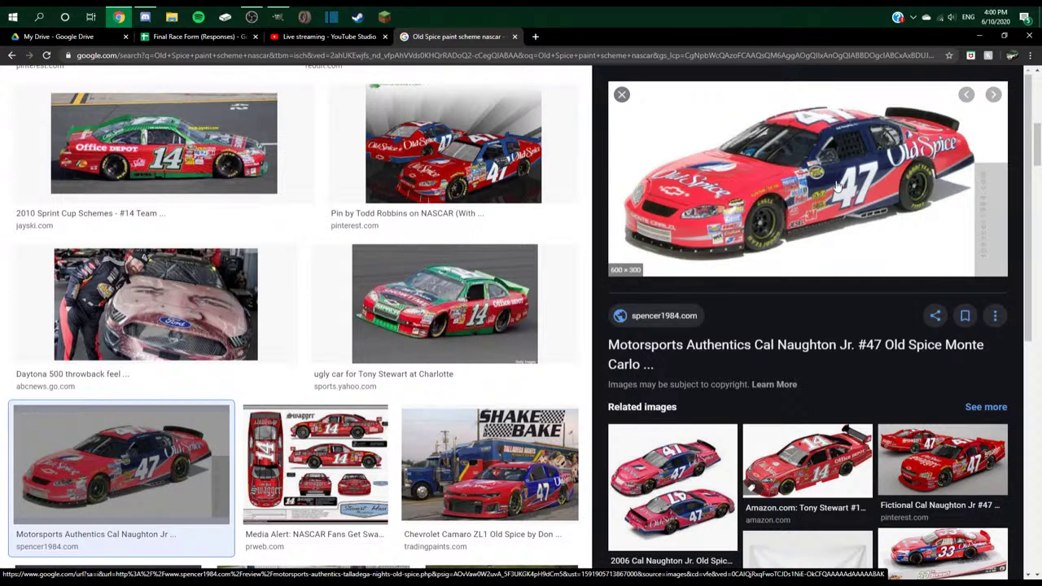
left_click(830, 457)
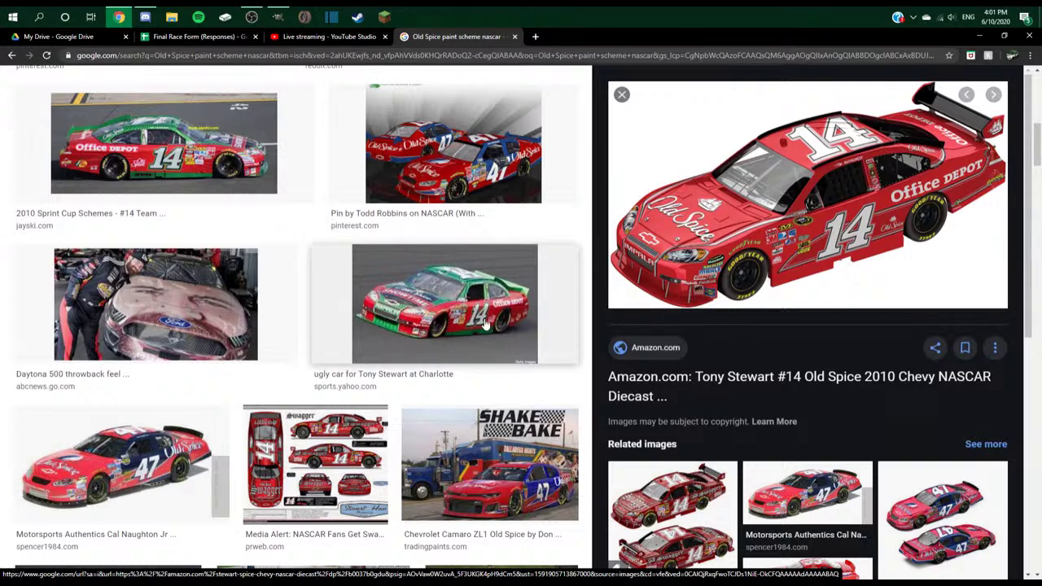
left_click(948, 521)
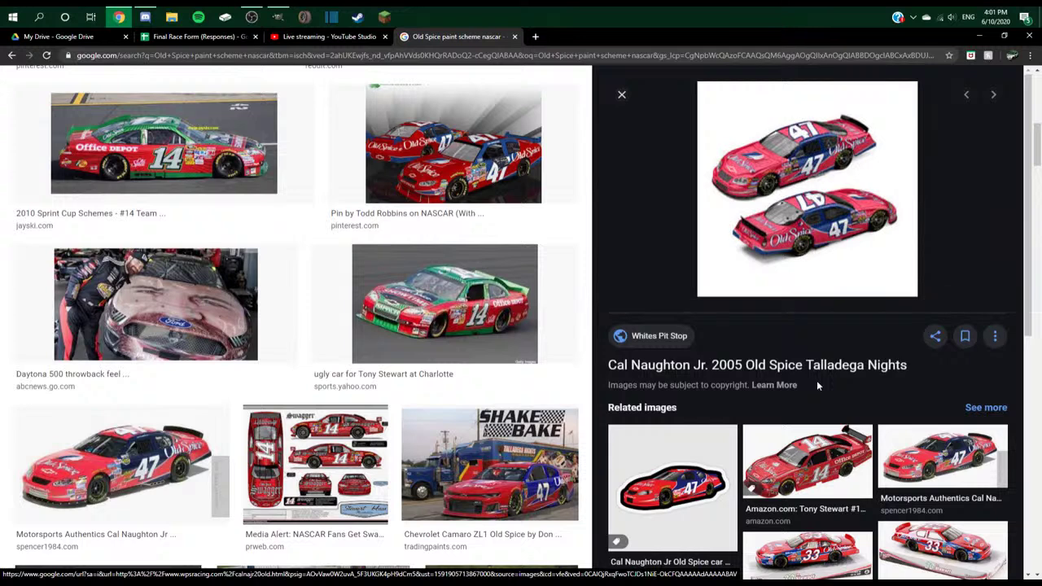
left_click(117, 477)
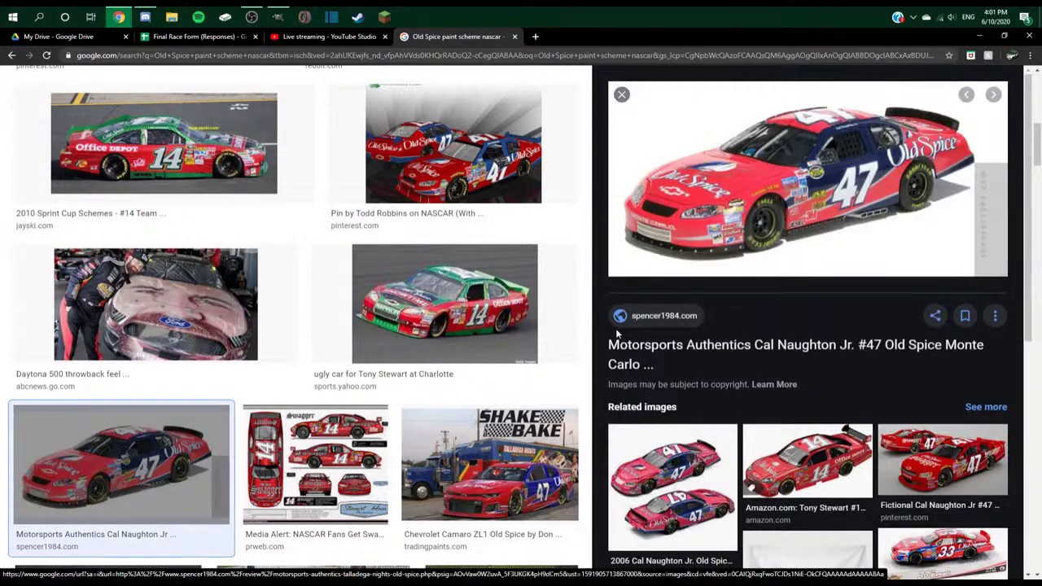
left_click(534, 37)
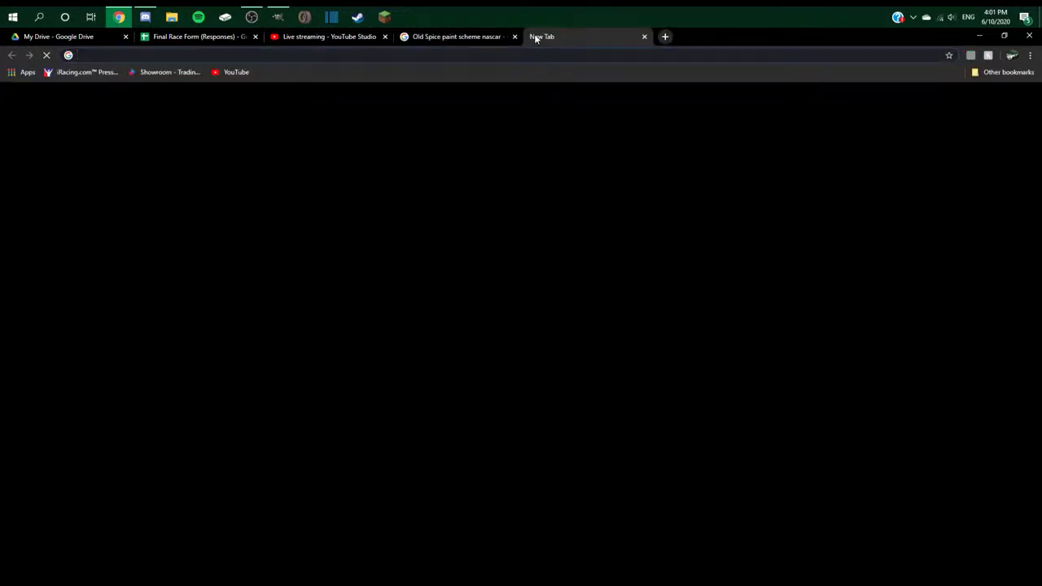
- Search images for 'Old Spice logo' and preview the red seeklogo version with the blue sail
type("Old Spice logo")
key("Return")
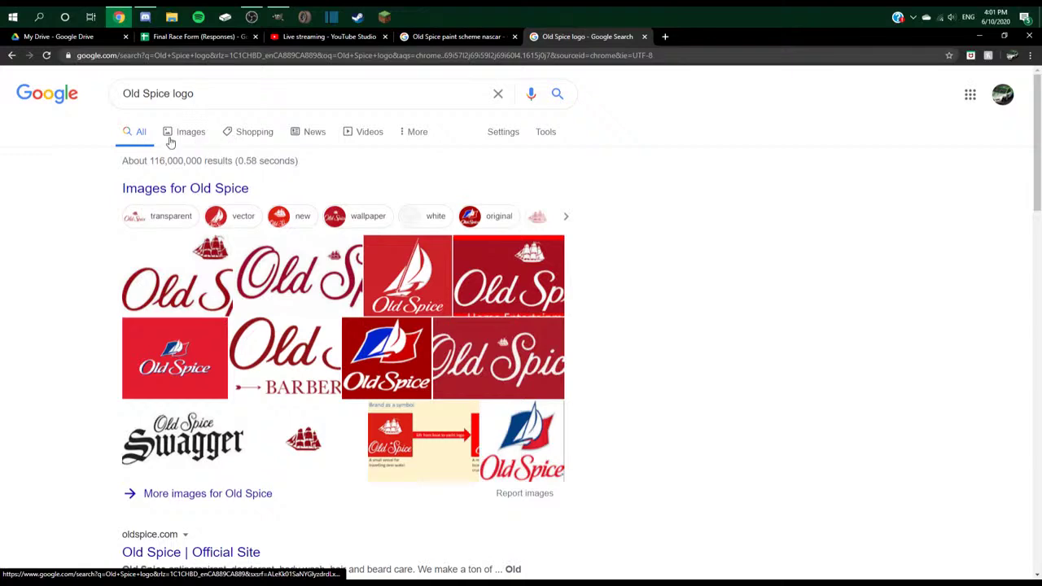
left_click(171, 135)
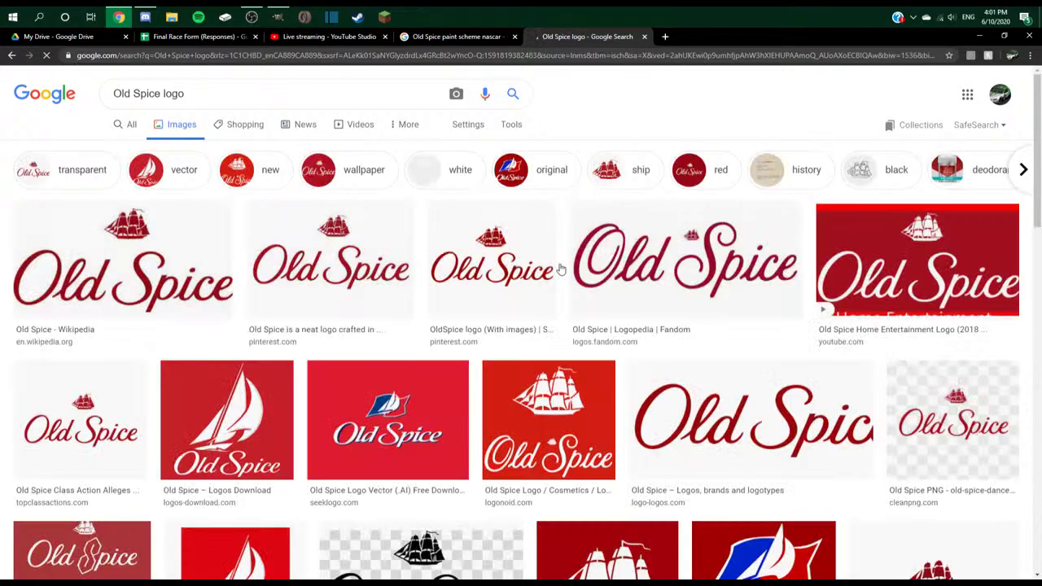
left_click(368, 419)
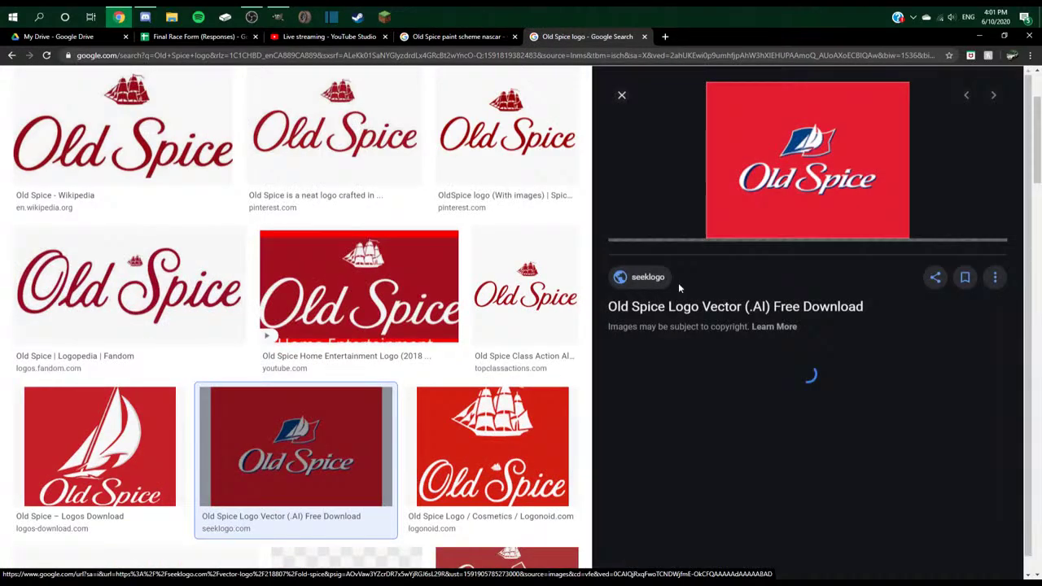
right_click(789, 173)
left_click(822, 277)
- Cycle through GIMP, YouTube Studio, the paint scheme results and the race form sheet
key("alt+Tab")
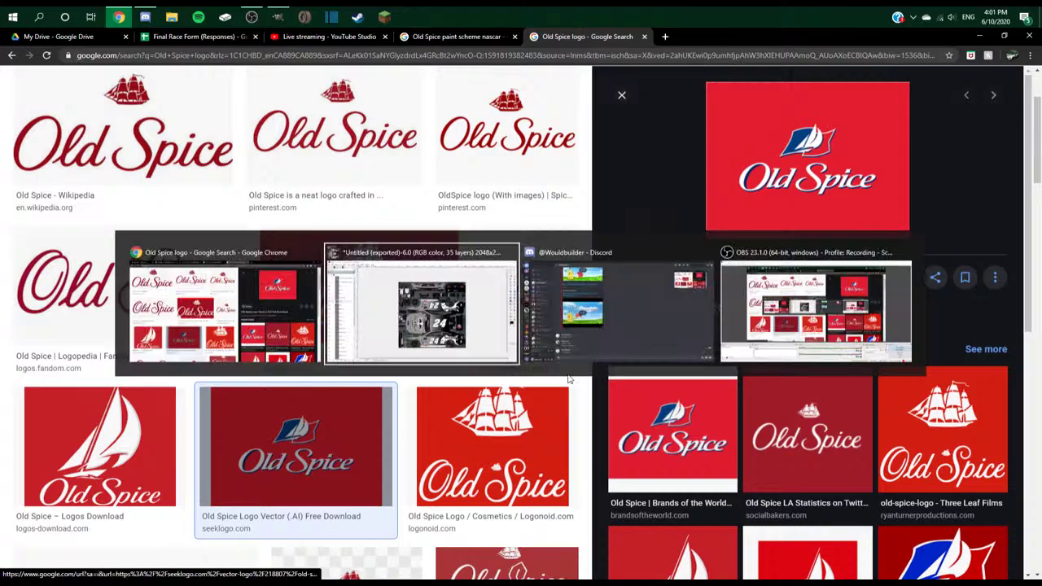
left_click(119, 16)
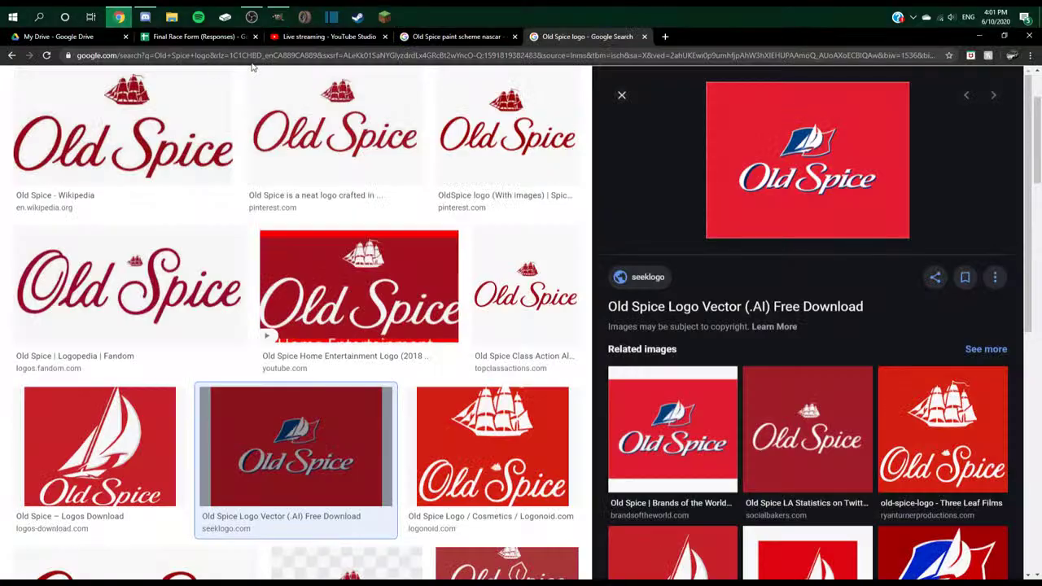
left_click(277, 37)
left_click(440, 36)
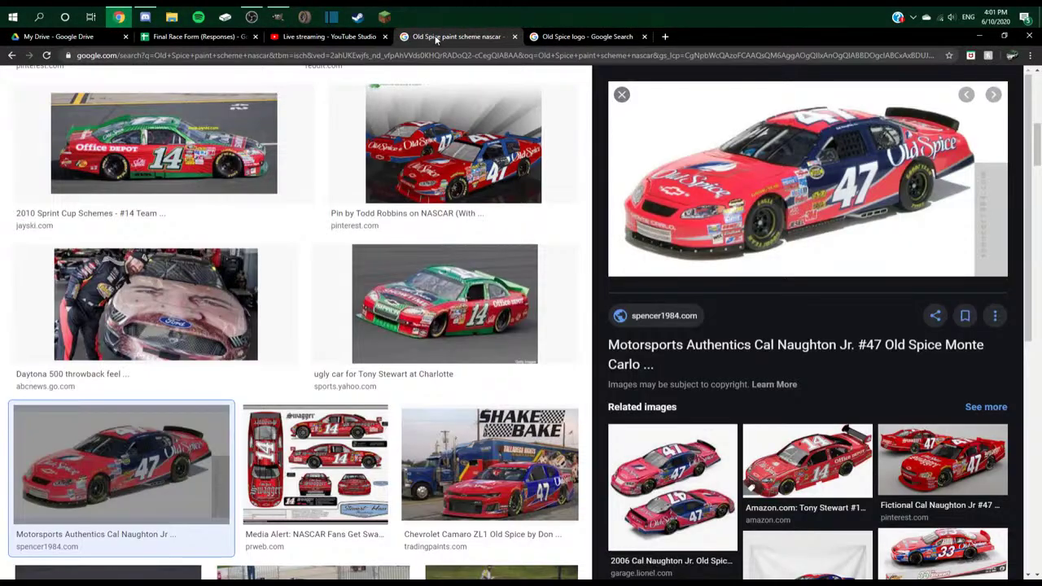
left_click(193, 37)
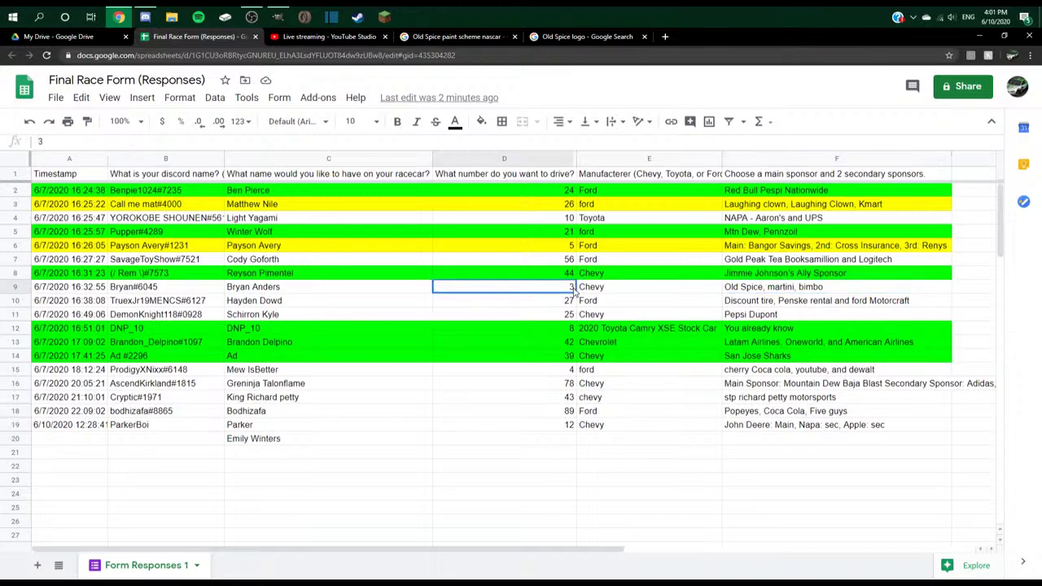
key("alt+Tab")
- Bring up the Open Image dialog and browse recently used files, previewing SNSFinalCamaro.psd
left_click(13, 50)
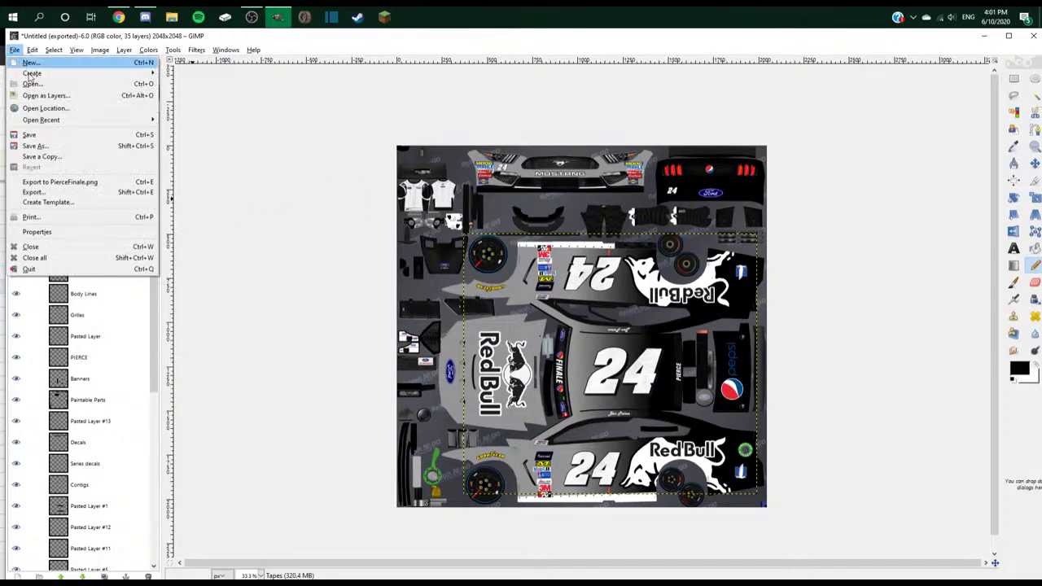
left_click(33, 89)
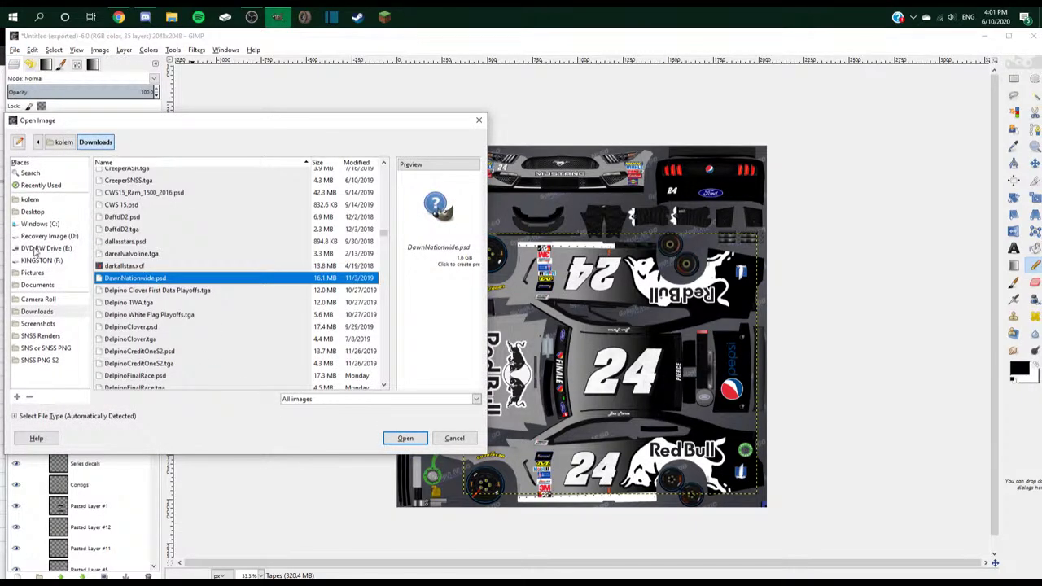
left_click(44, 185)
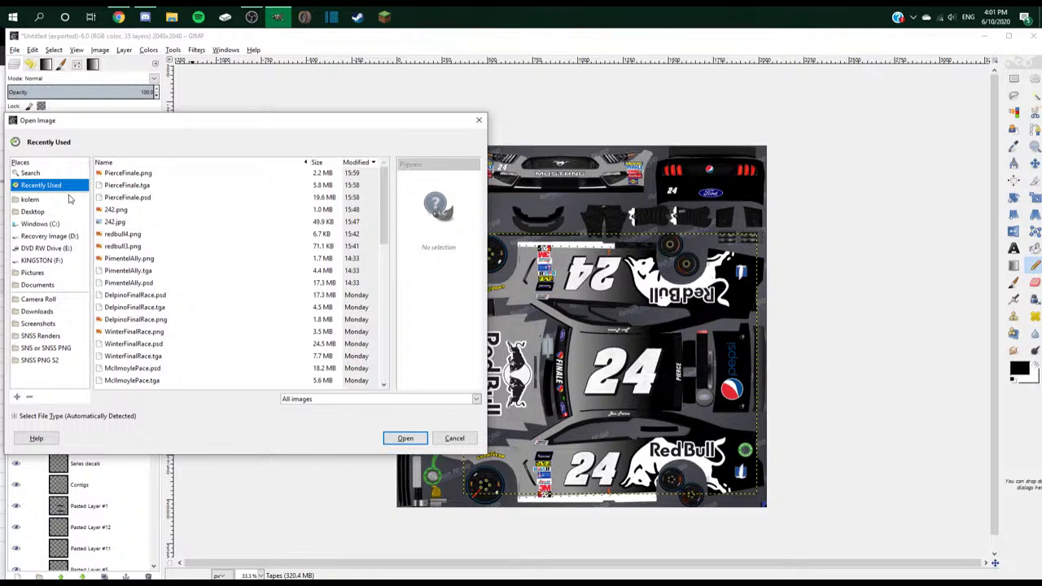
scroll(138, 343, "down", 3)
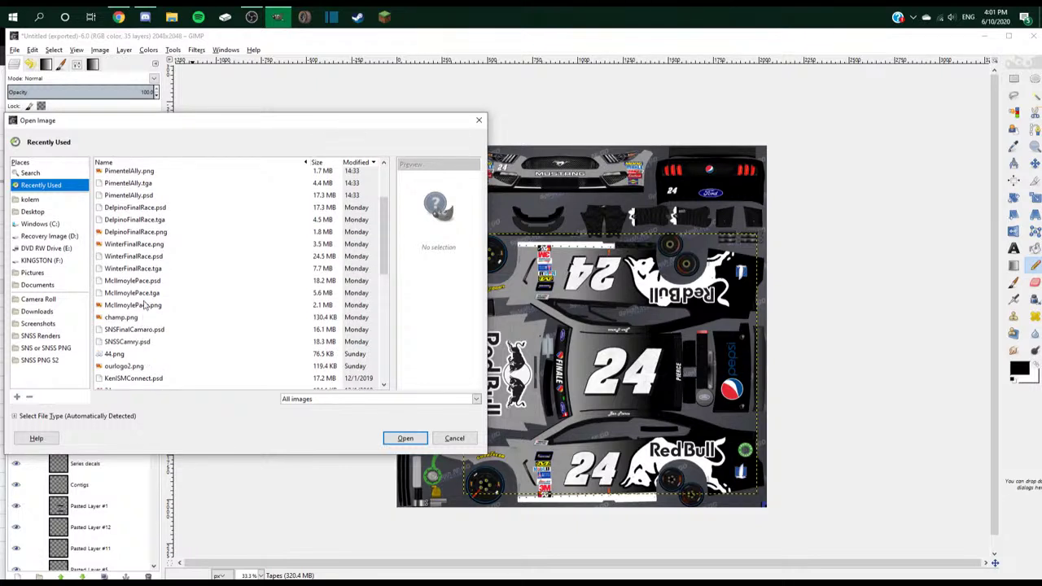
scroll(142, 326, "up", 1)
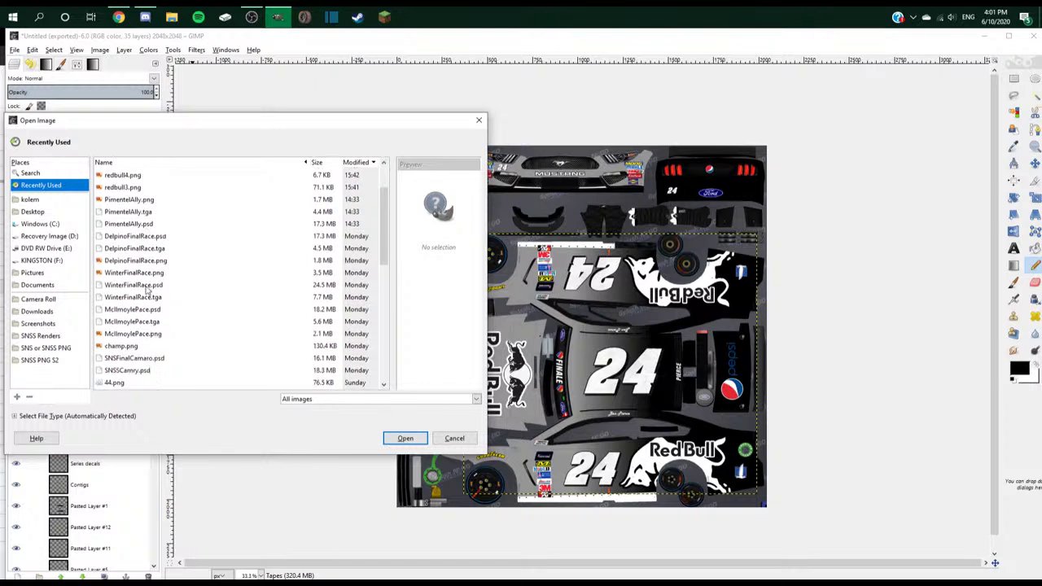
scroll(143, 320, "down", 3)
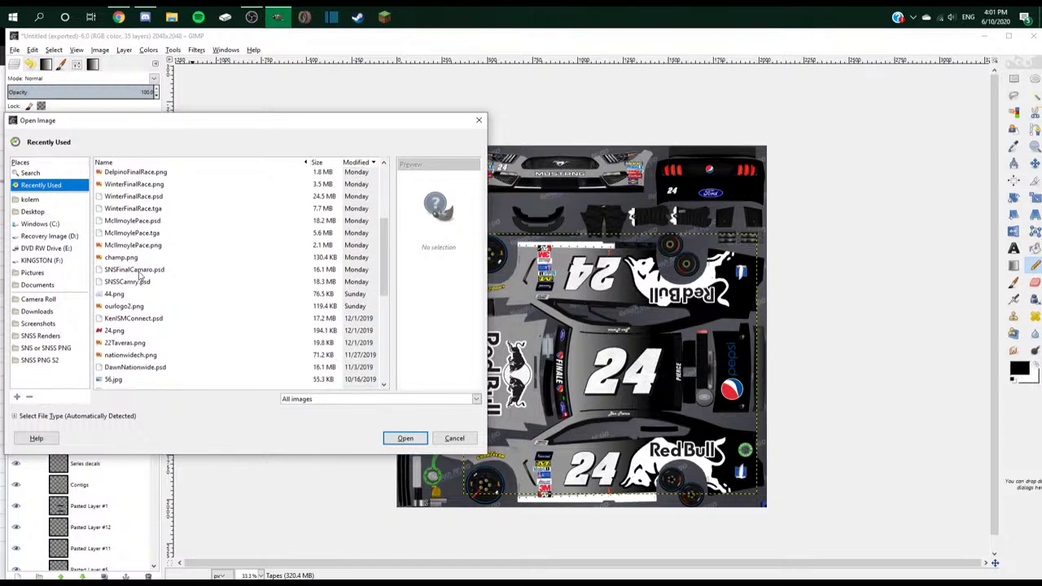
left_click(139, 276)
scroll(140, 268, "down", 3)
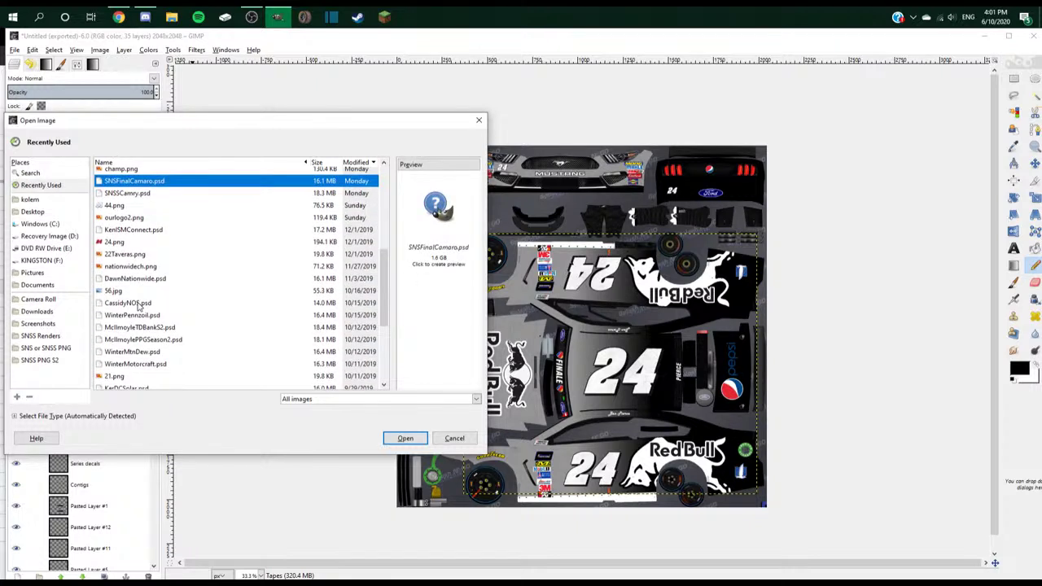
scroll(142, 309, "up", 6)
- Open SNSSCamaro.psd from the Downloads folder
left_click(49, 174)
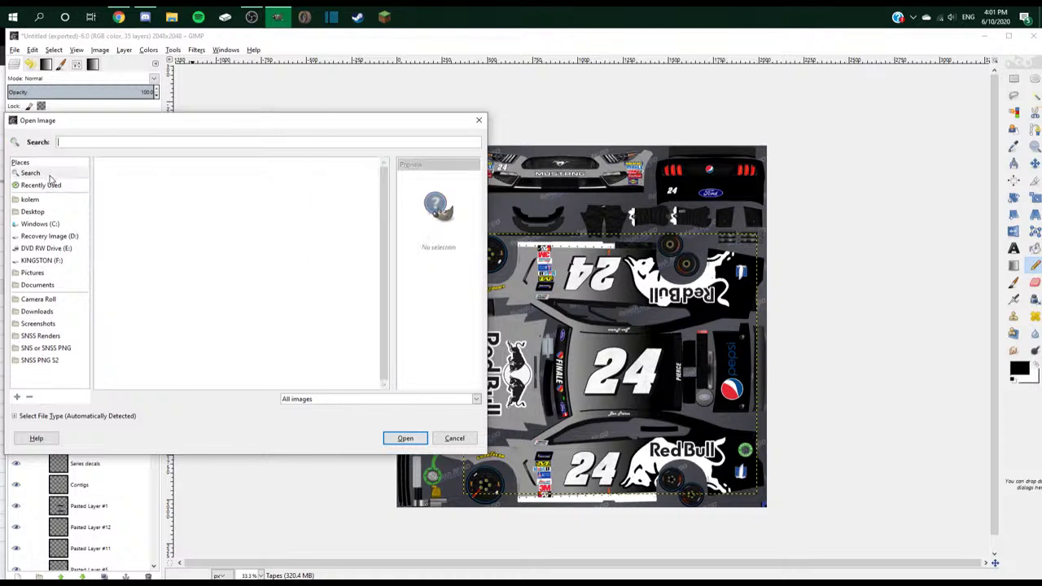
left_click(45, 186)
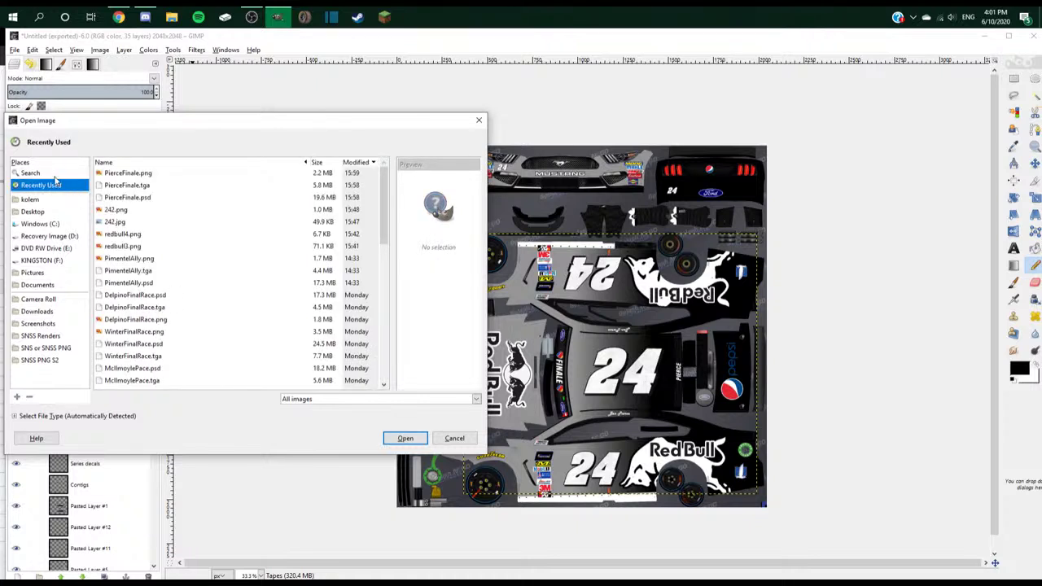
left_click(54, 173)
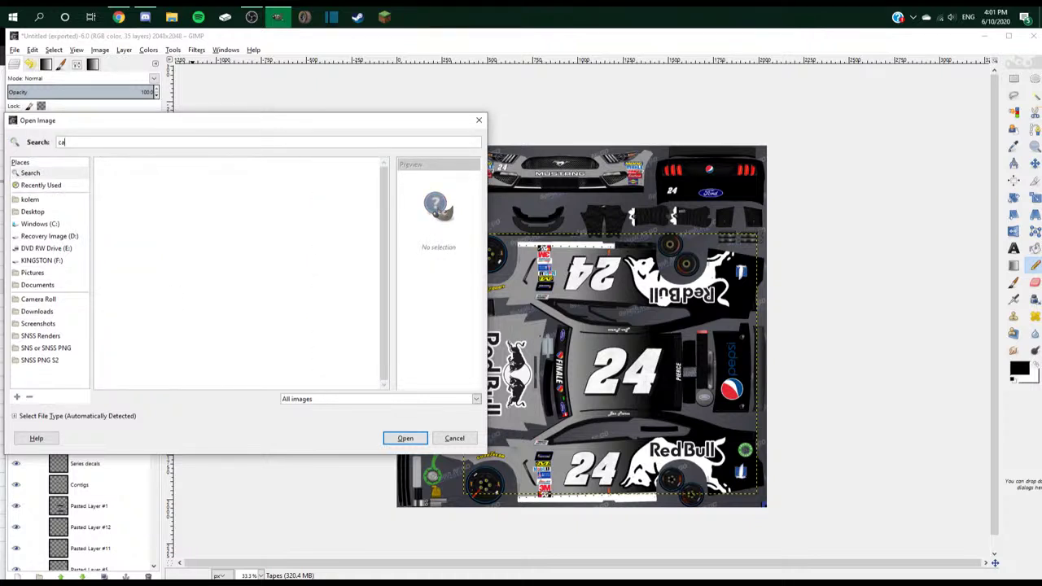
left_click(37, 311)
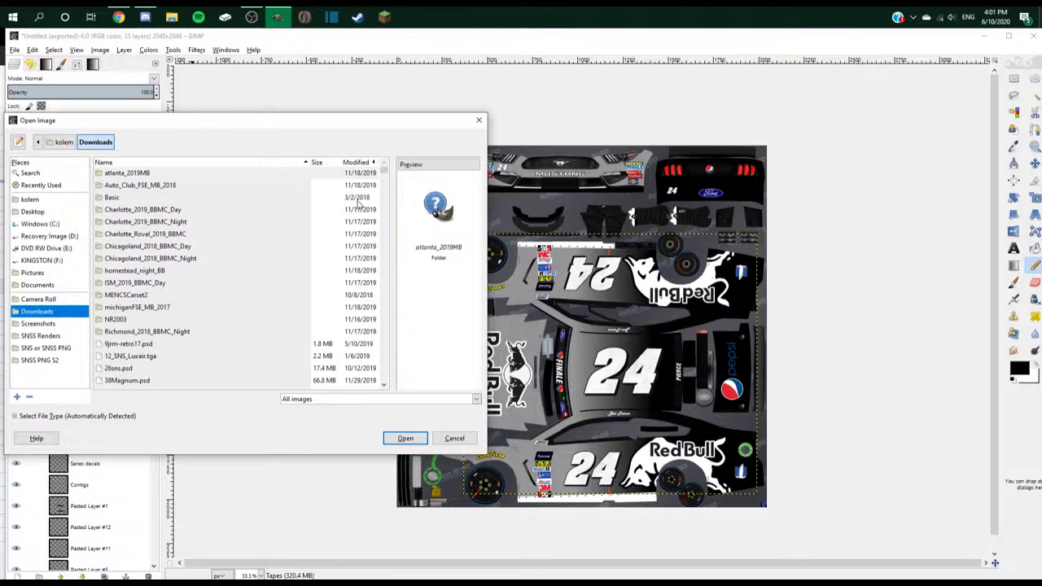
left_click_drag(384, 173, 384, 352)
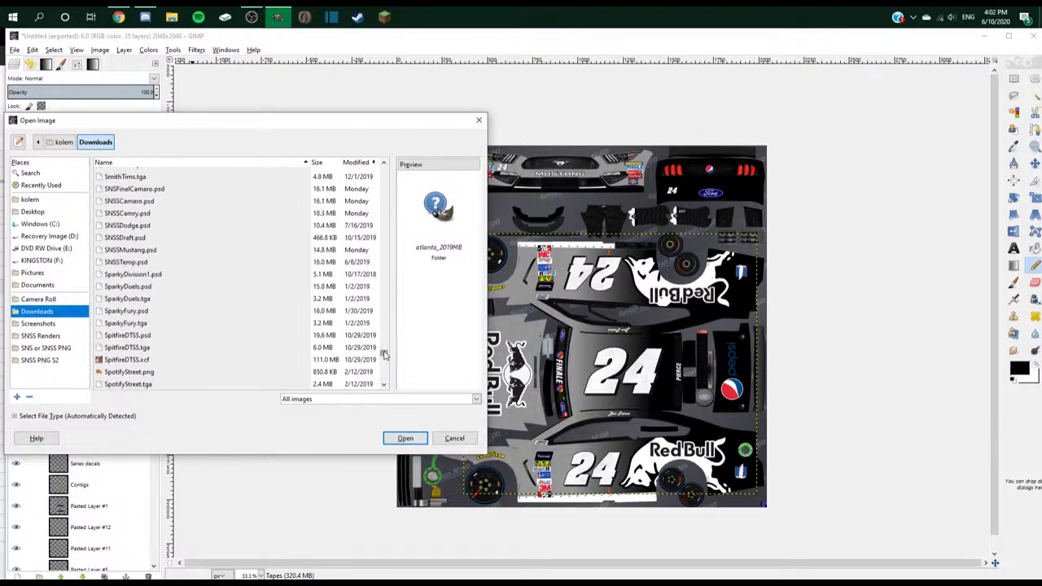
left_click(149, 203)
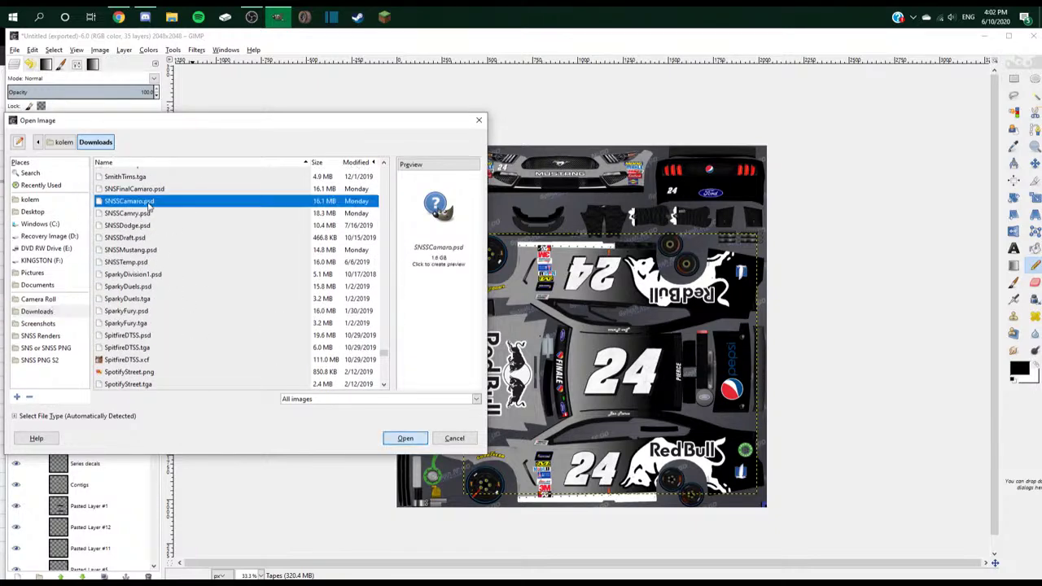
double_click(149, 203)
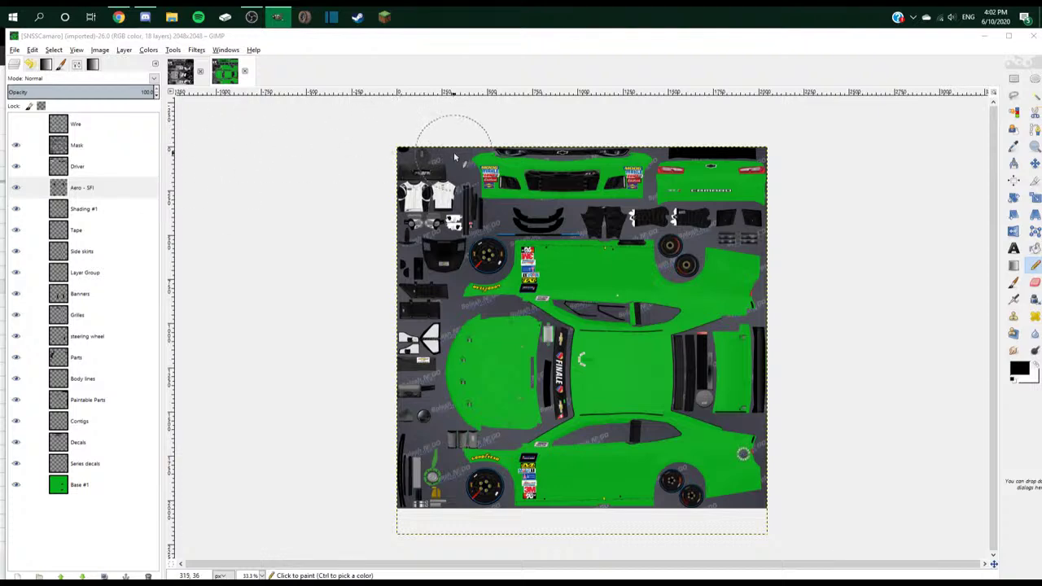
- Paste the Old Spice logo into the texture as its own new layer
left_click(1034, 163)
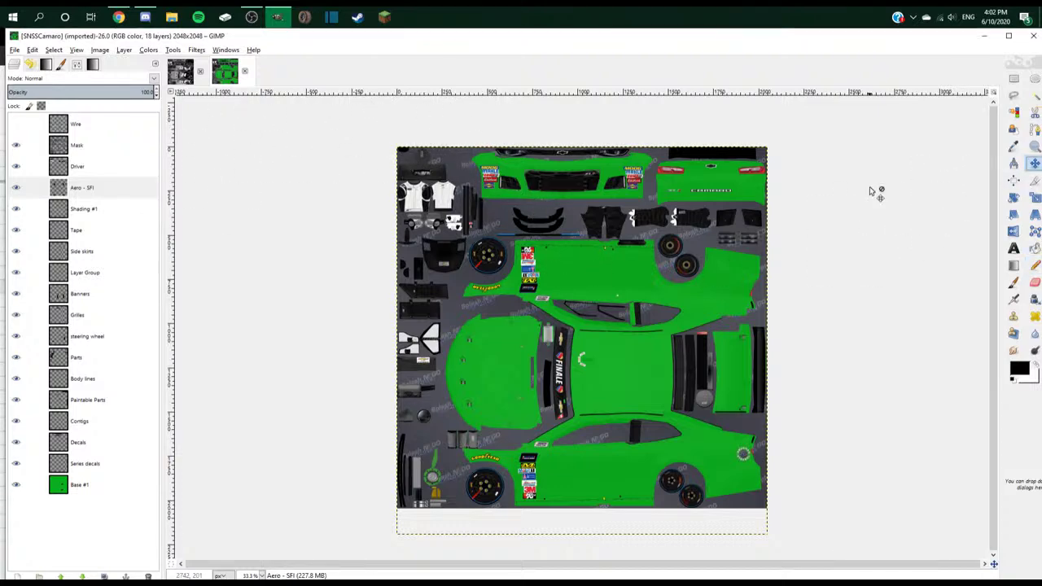
key("ctrl+v")
right_click(140, 126)
left_click(171, 148)
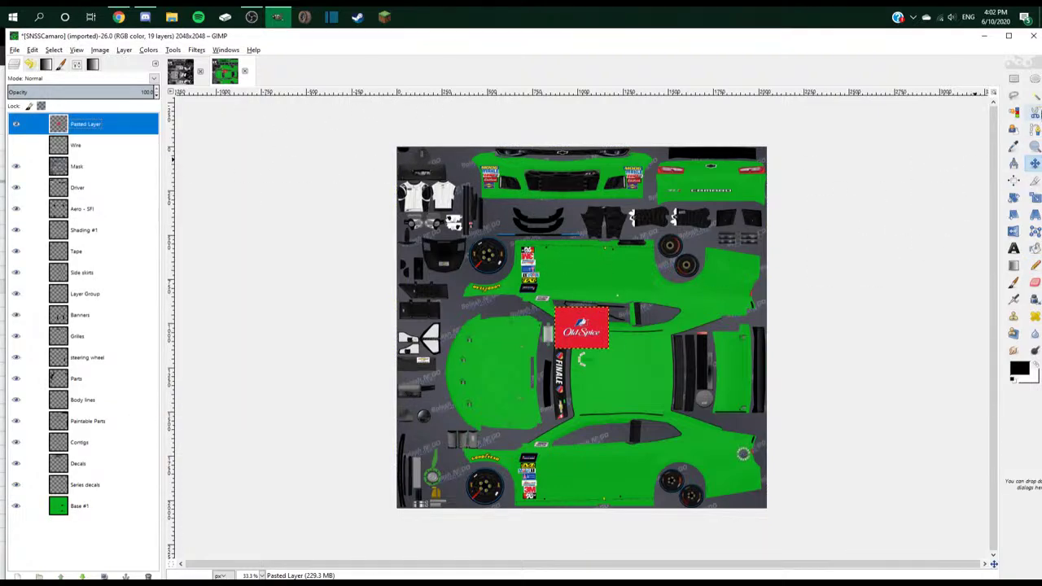
- Sample the logo's red and bucket-fill the green Base #1 layer with it
left_click(1013, 146)
key("1")
left_click(591, 338)
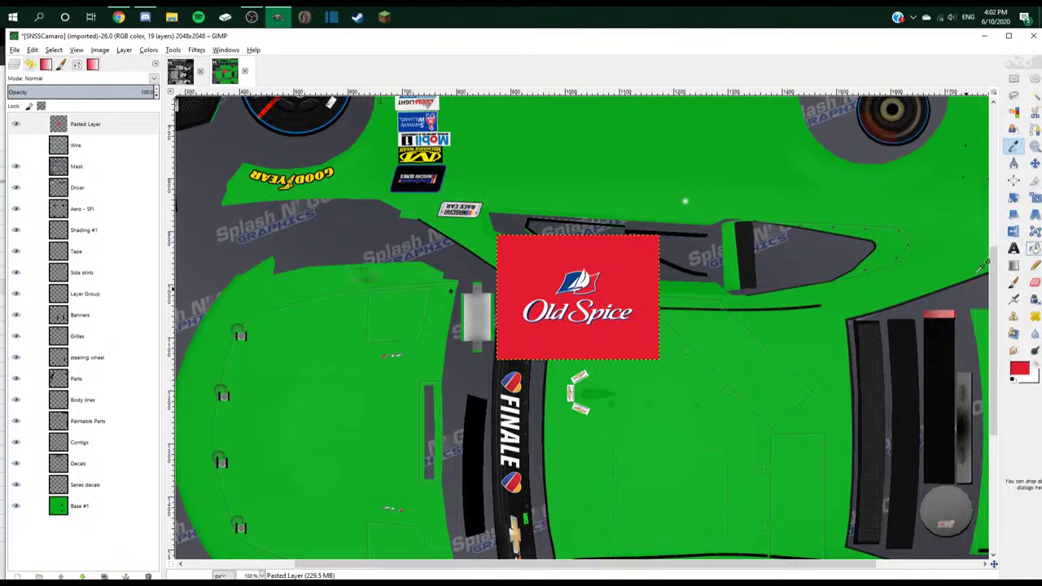
left_click(114, 511)
left_click(722, 409)
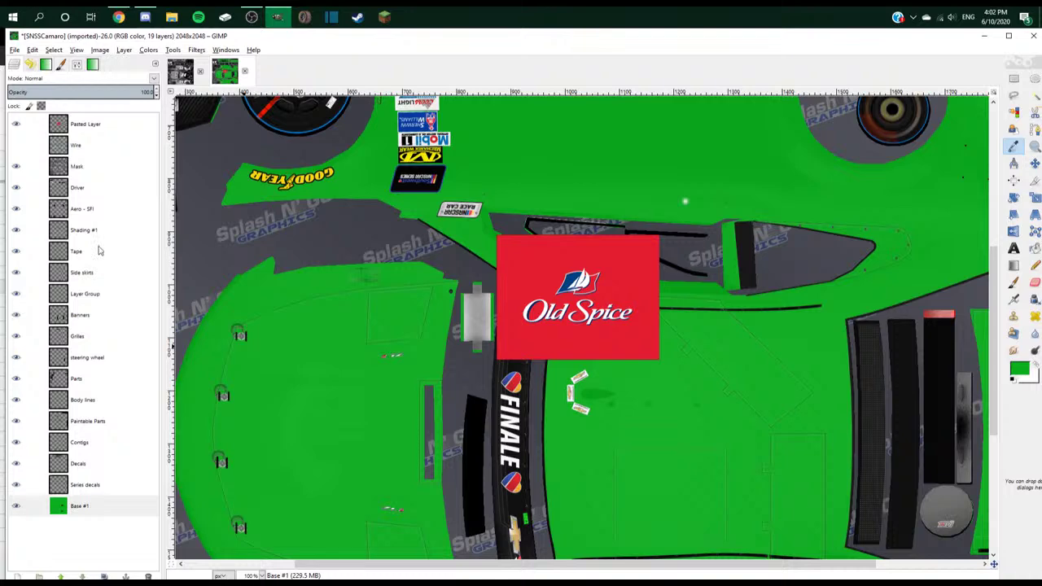
key("Home")
left_click(648, 343)
left_click(36, 506)
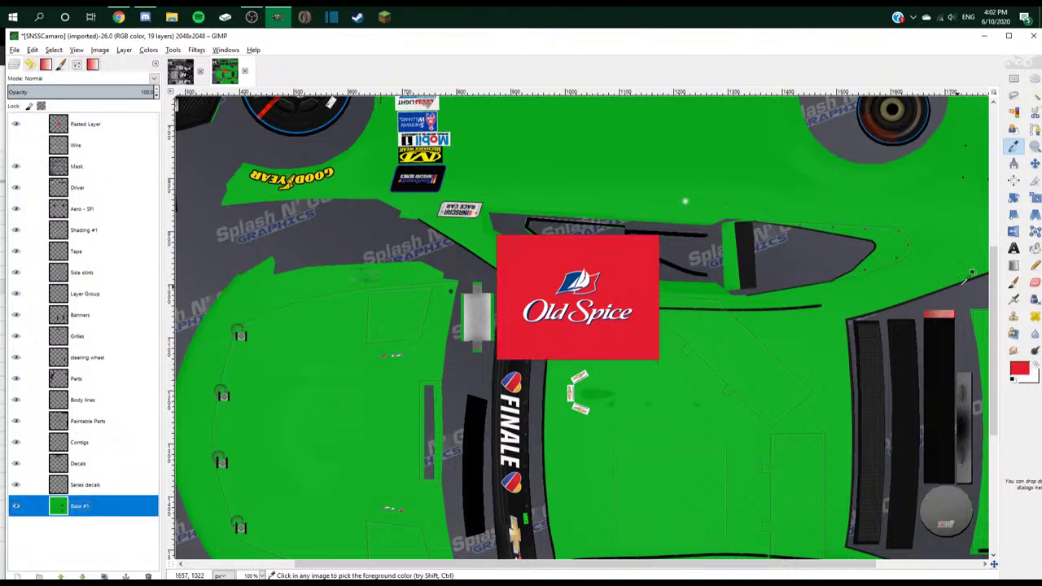
left_click(771, 405)
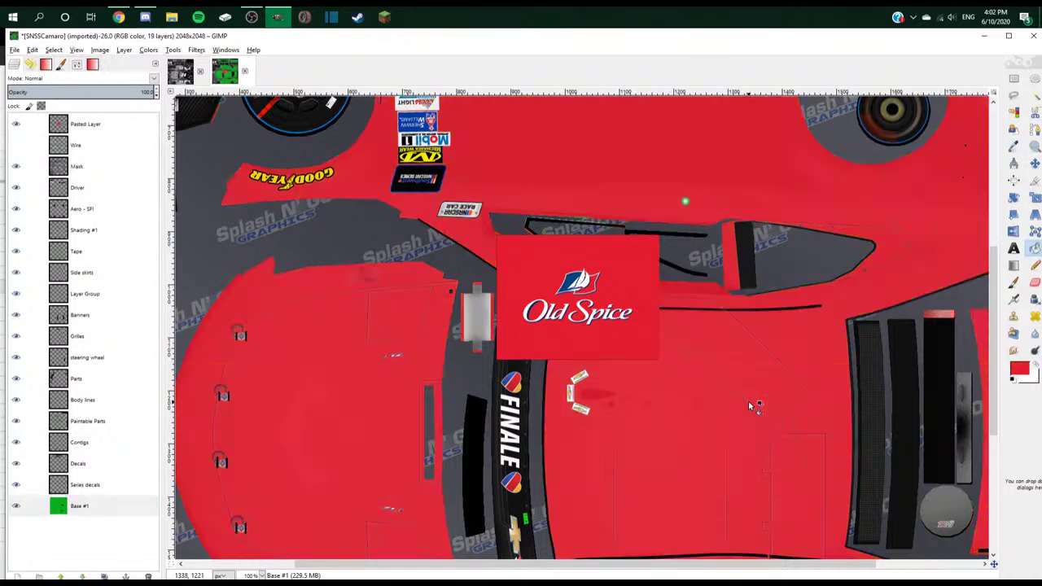
key("alt+Tab")
key("alt+Tab")
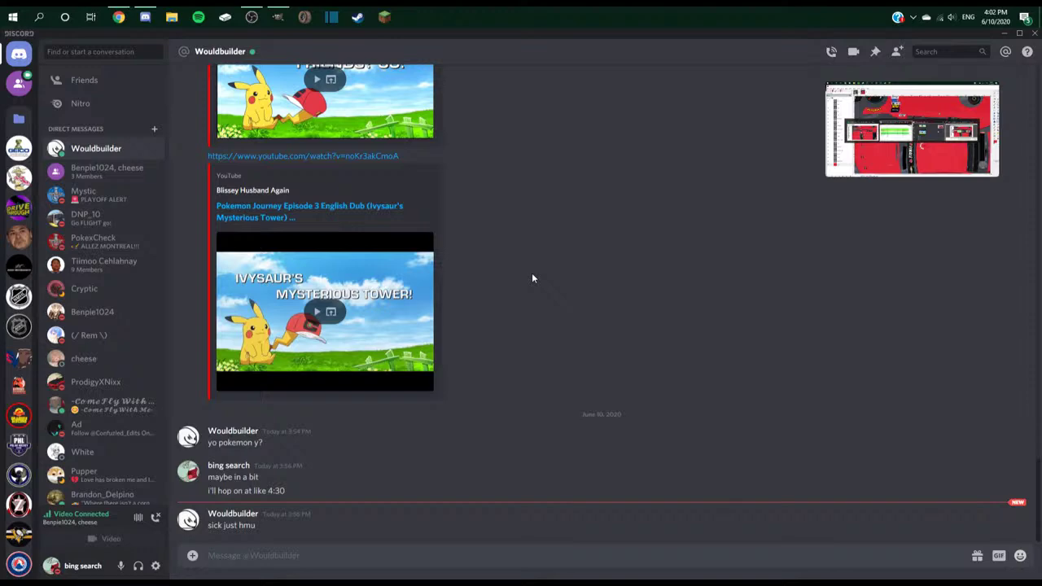
- Check the YouTube Studio livestream page in the browser
key("alt+Tab")
left_click(326, 37)
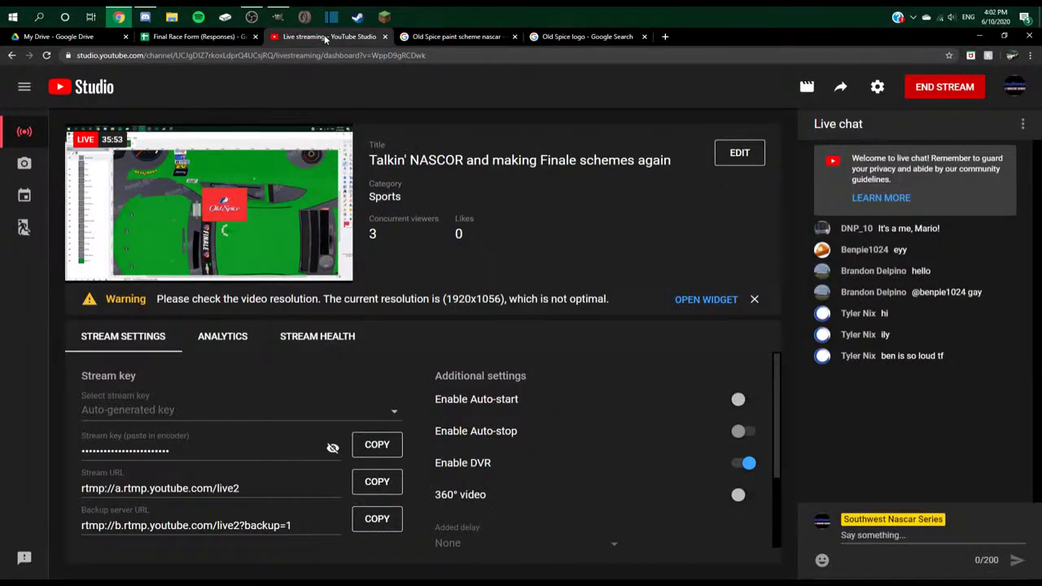
key("alt+Tab")
key("alt+Tab")
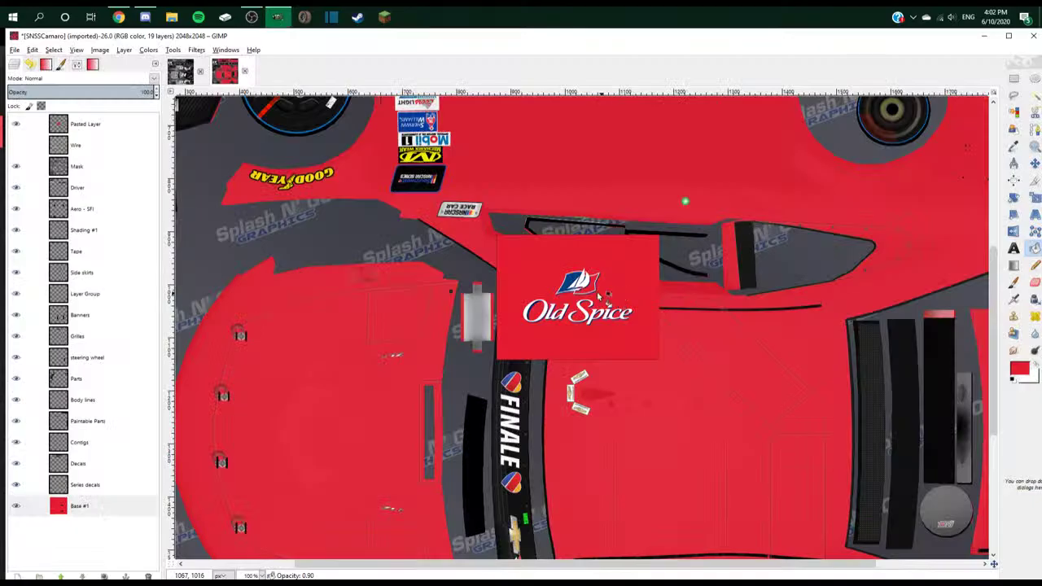
scroll(597, 292, "down", 2)
scroll(596, 296, "up", 2)
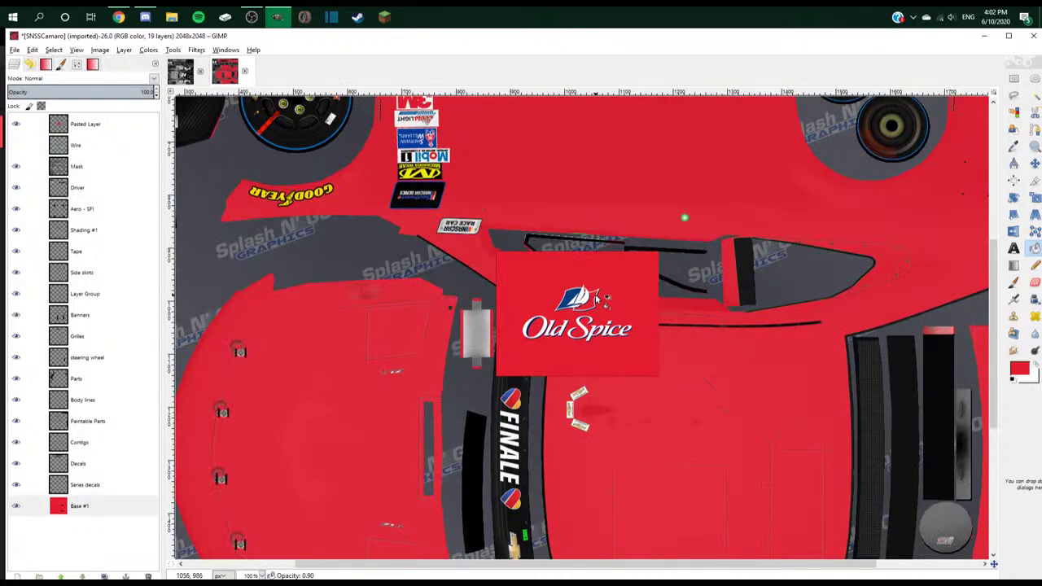
- Delete the Old Spice logo layer from the layers list
right_click(71, 122)
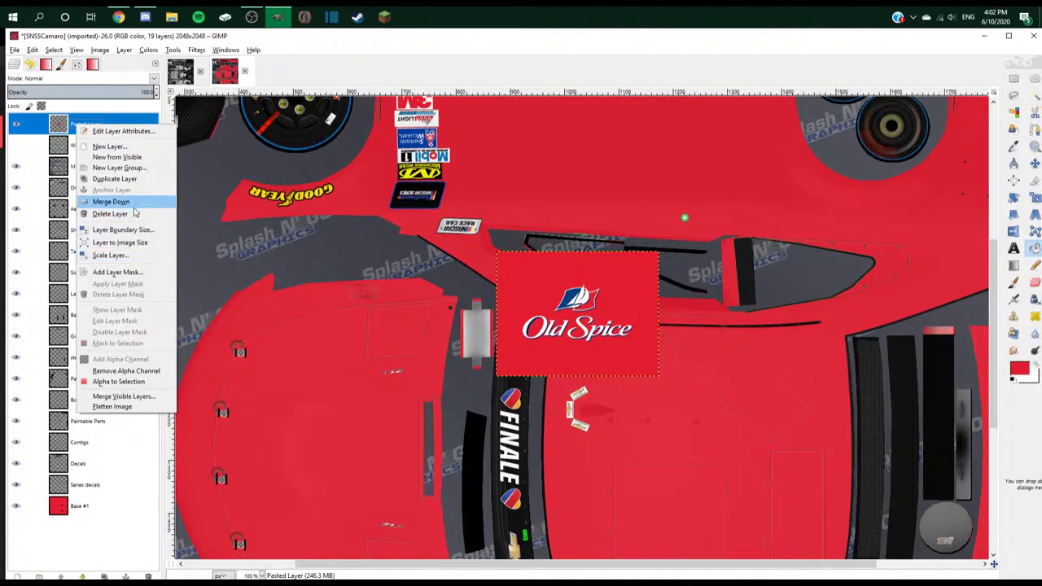
left_click(114, 198)
right_click(101, 136)
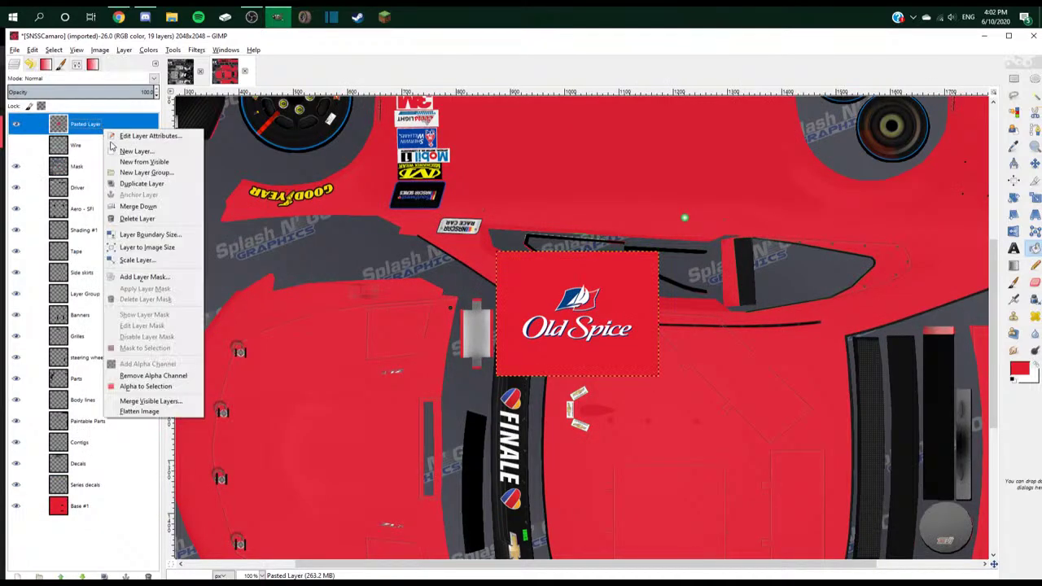
left_click(130, 219)
scroll(684, 383, "down", 1)
scroll(683, 382, "down", 1)
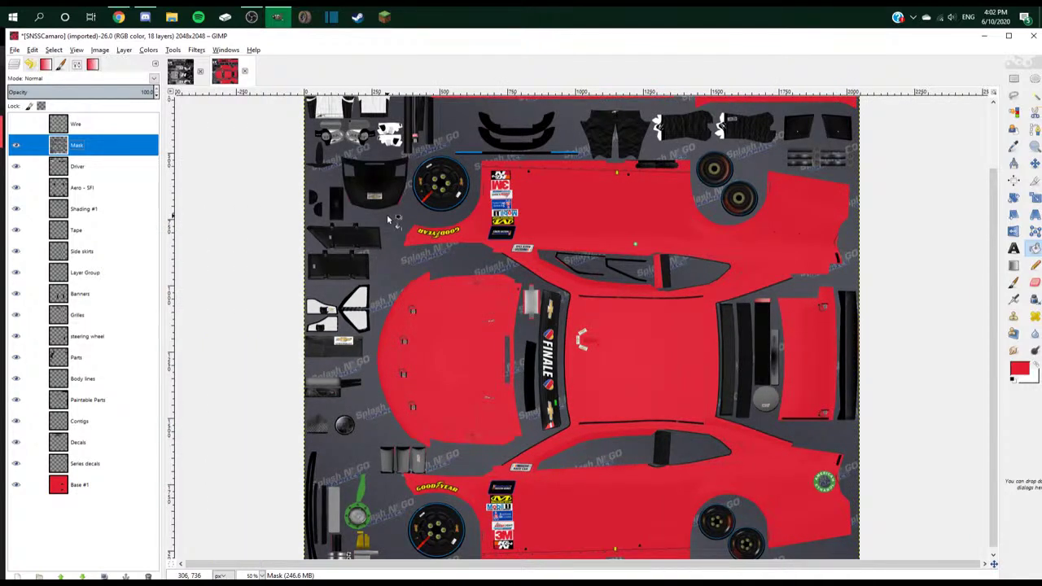
- Re-paste the logo to take its blue as foreground, delete it, and select Base #1
key("ctrl+v")
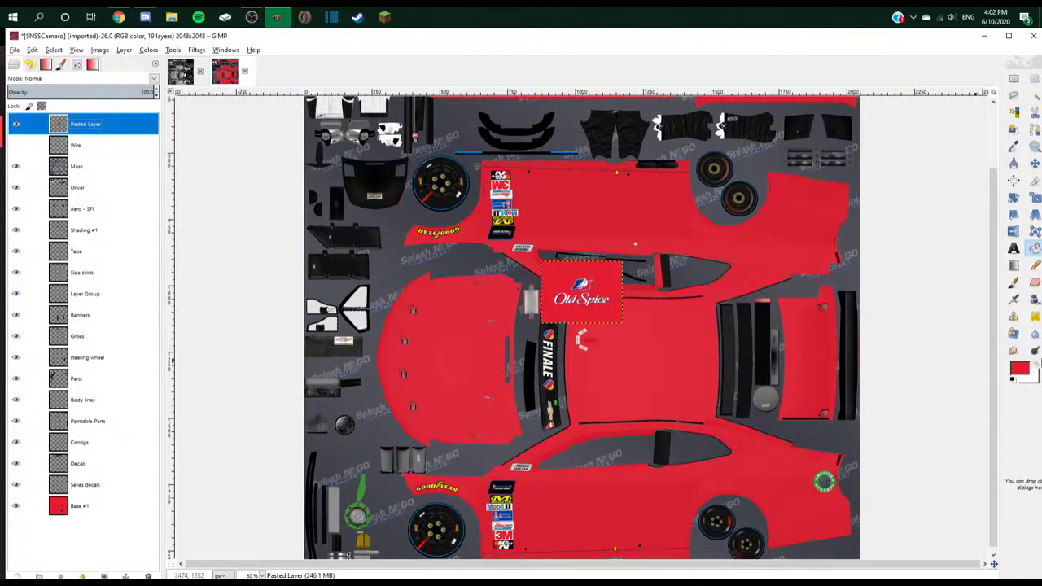
left_click(1036, 363)
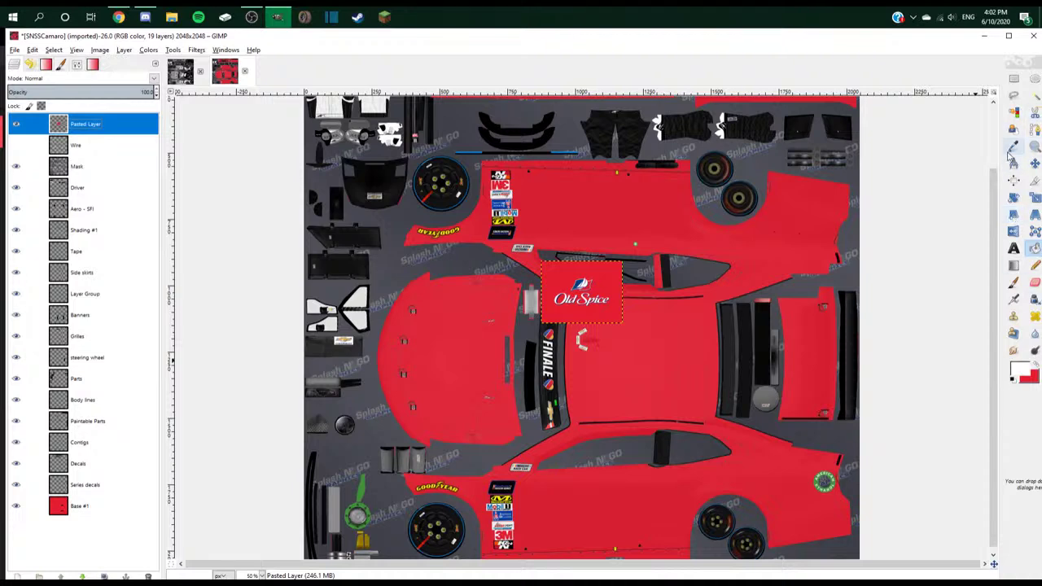
scroll(594, 293, "up", 6)
scroll(594, 293, "down", 4)
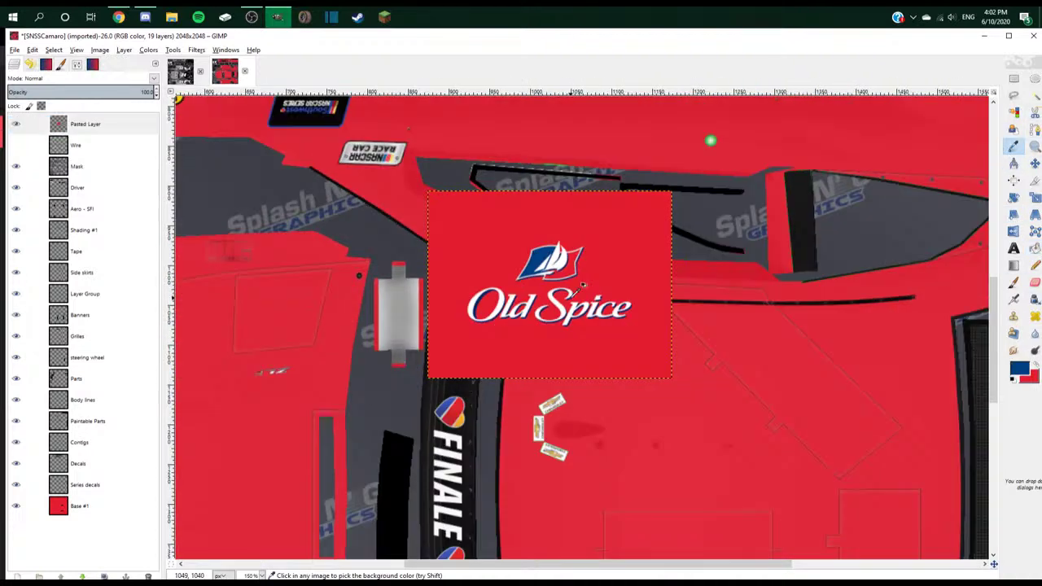
right_click(115, 122)
left_click(149, 208)
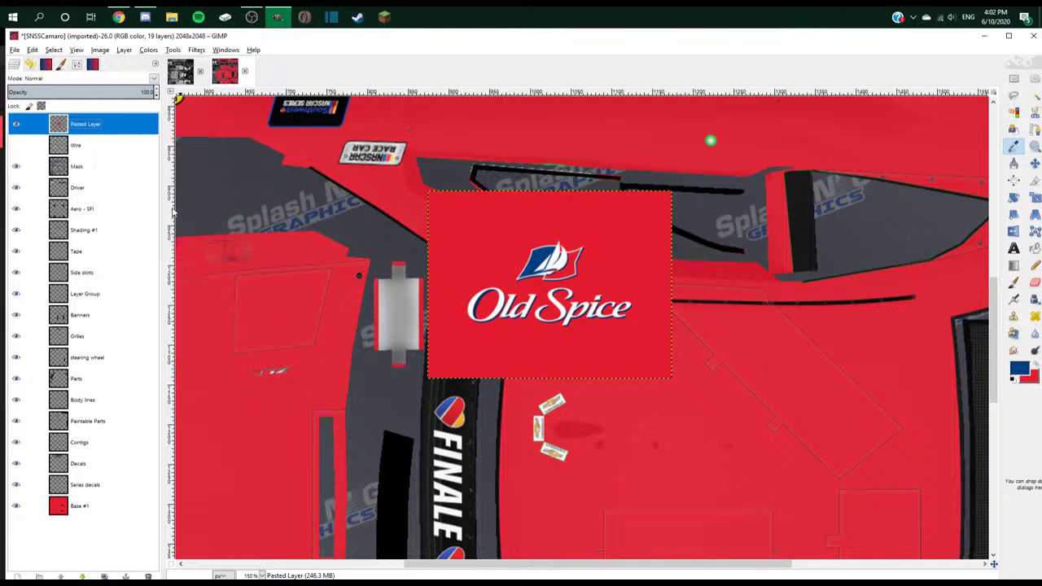
left_click(104, 488)
scroll(349, 334, "down", 3)
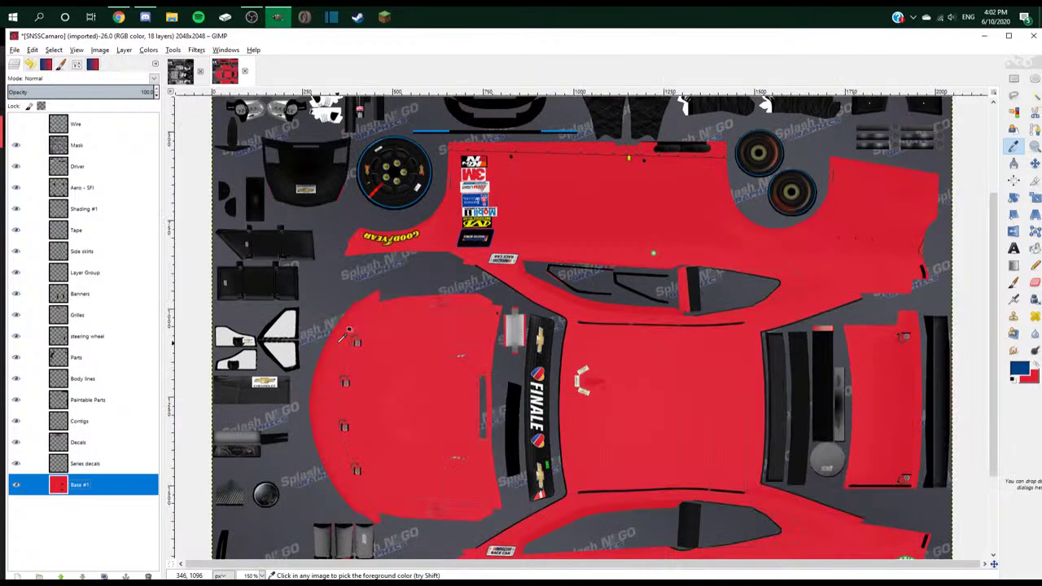
- Look up the Old Spice logo and paint-scheme images of the #47 stock car
key("alt+Tab")
left_click(570, 36)
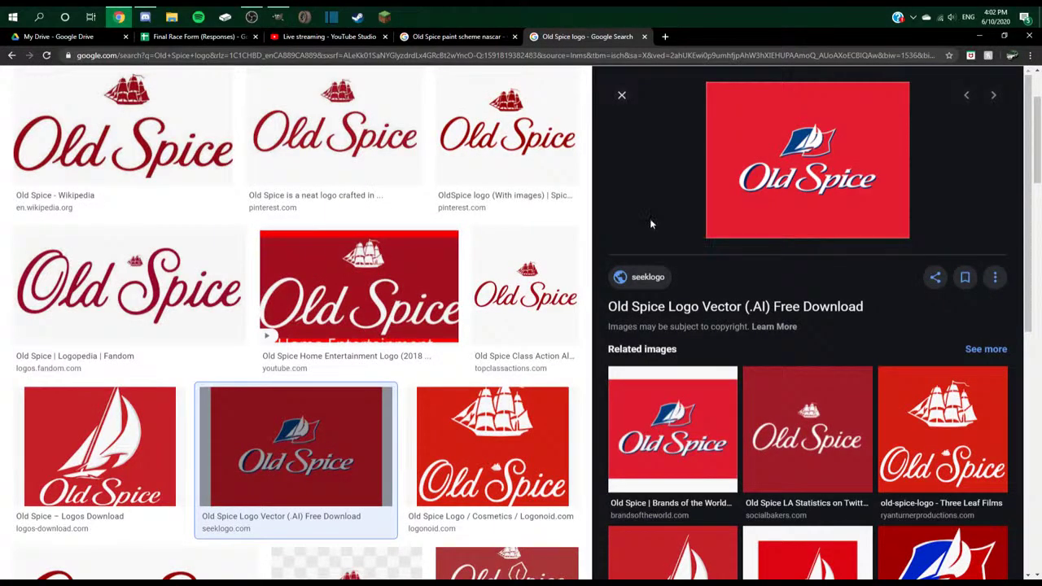
left_click(452, 37)
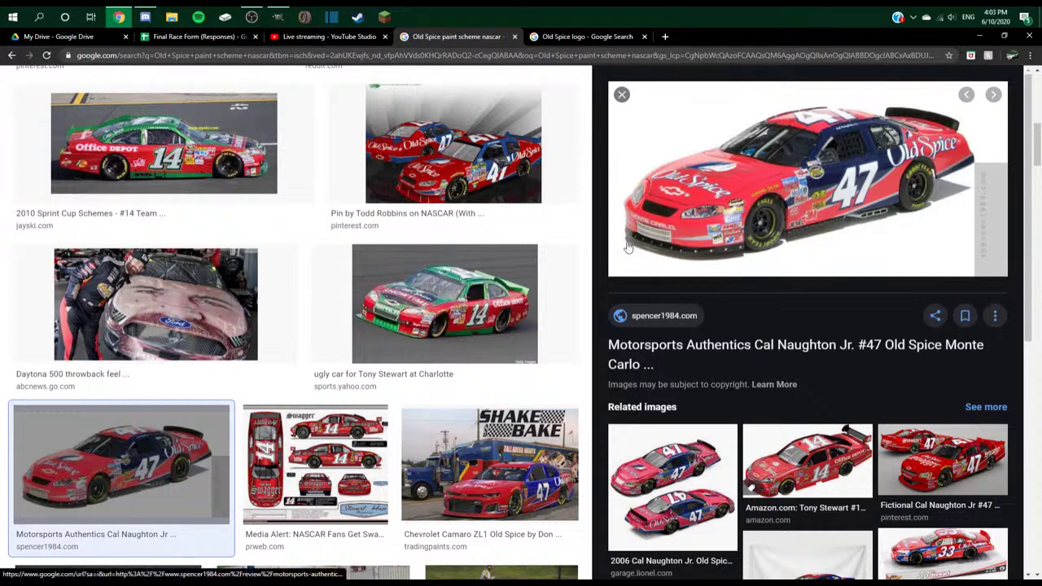
key("alt+Tab")
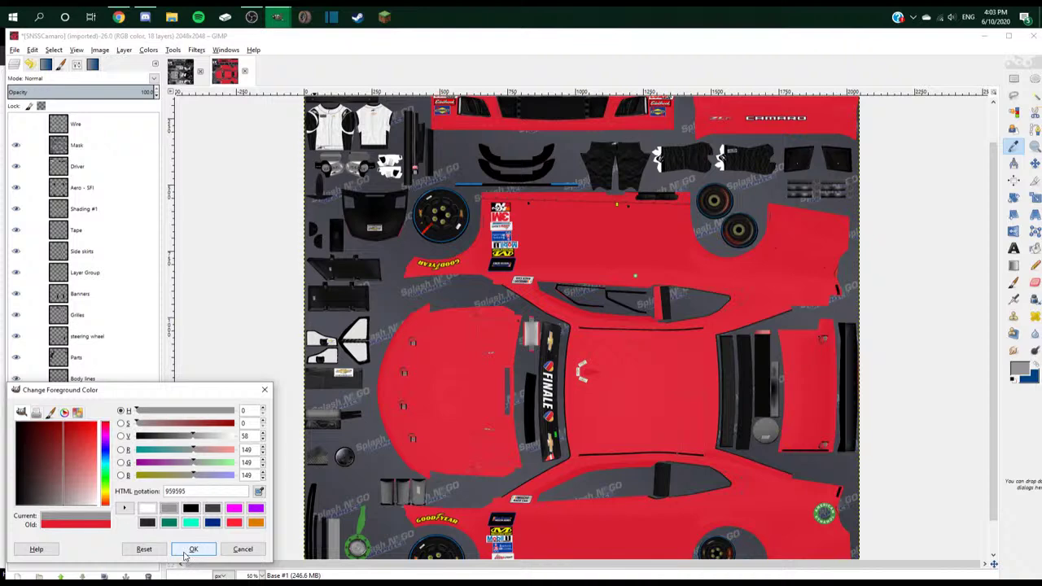
- Confirm grey 959595 as the foreground colour, checking it against the reference car
left_click(186, 549)
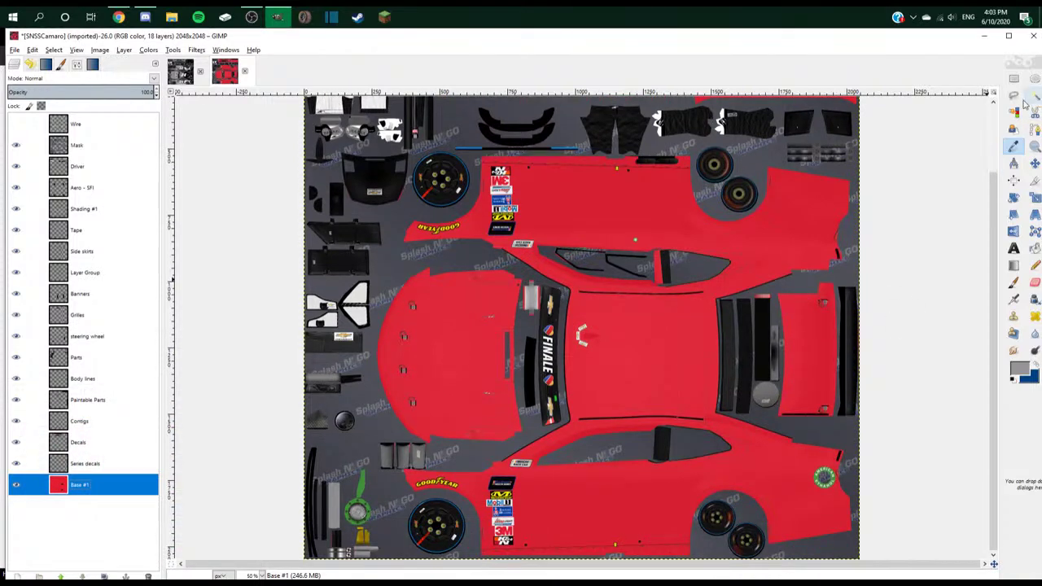
key("alt+Tab")
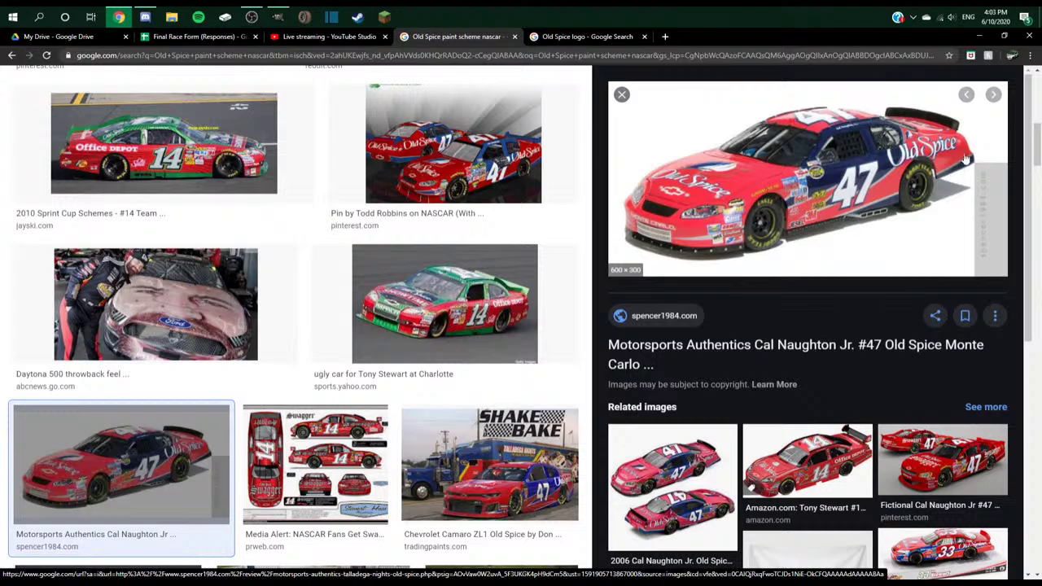
key("alt+Tab")
- Zoom in on the car's lower side panel near the rear wheels
scroll(623, 557, "up", 2)
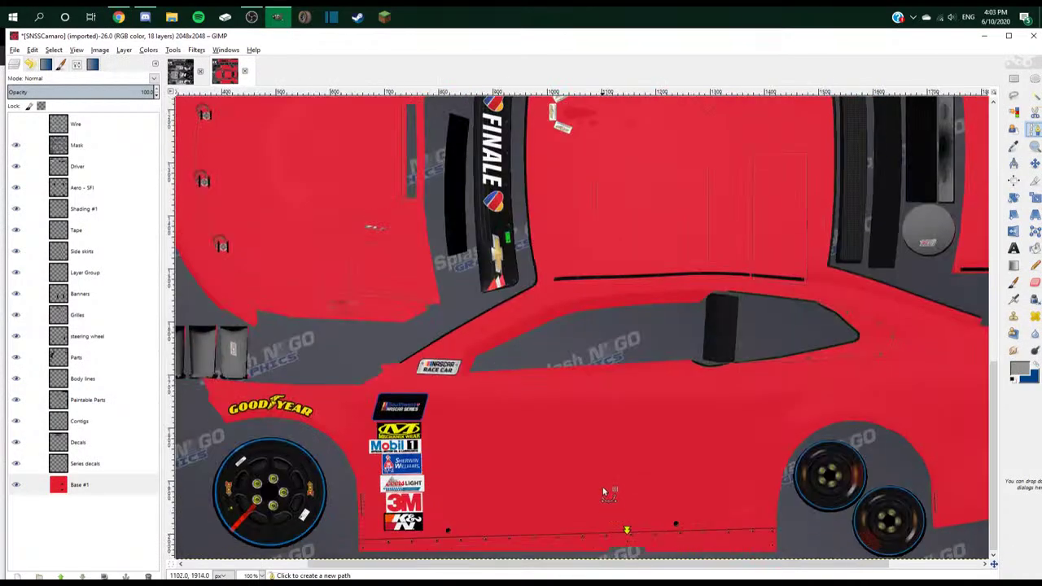
key("alt+Tab")
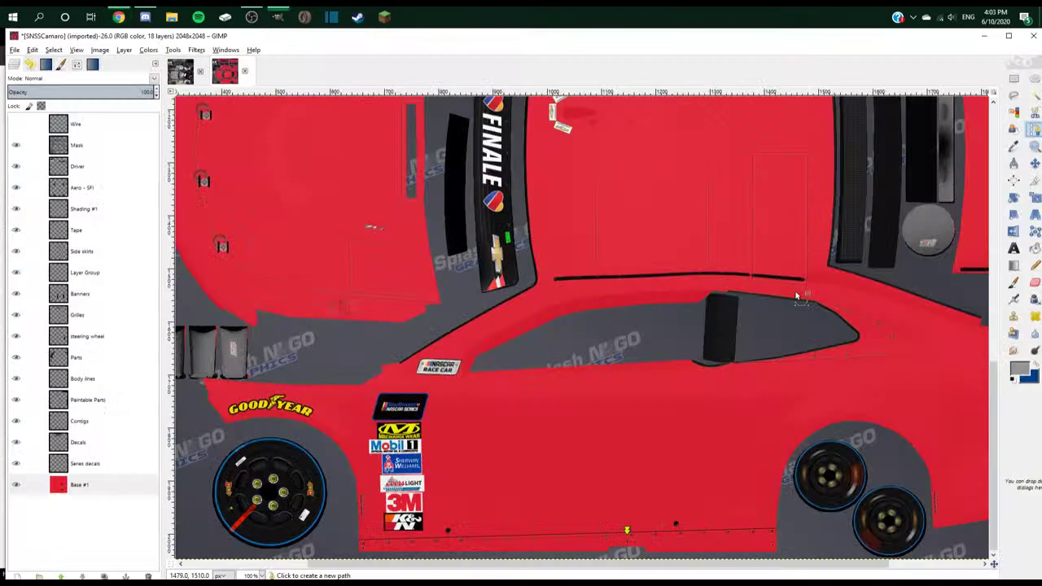
key("alt+Tab")
scroll(560, 556, "down", 3)
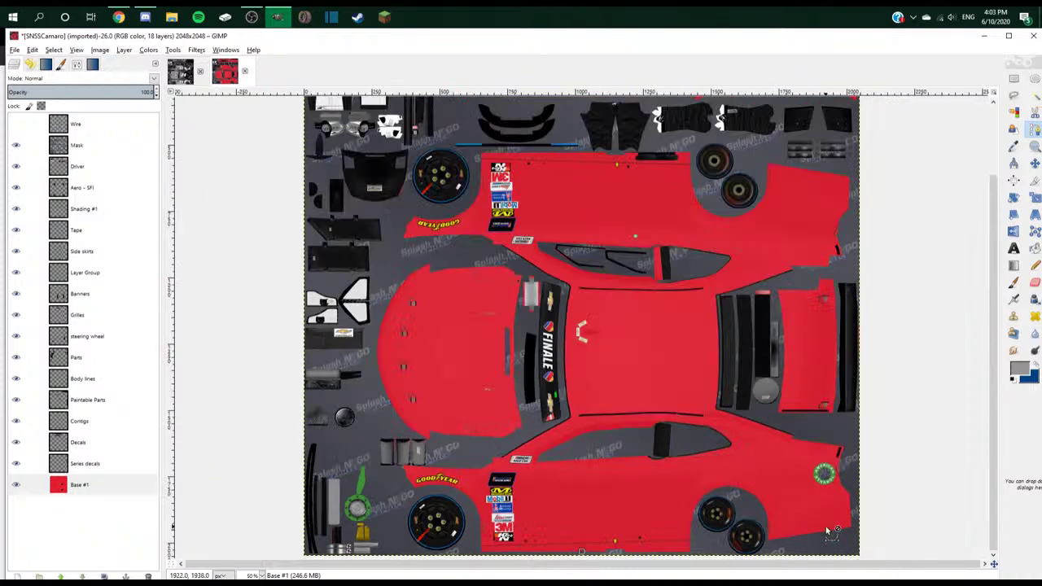
scroll(917, 467, "up", 3)
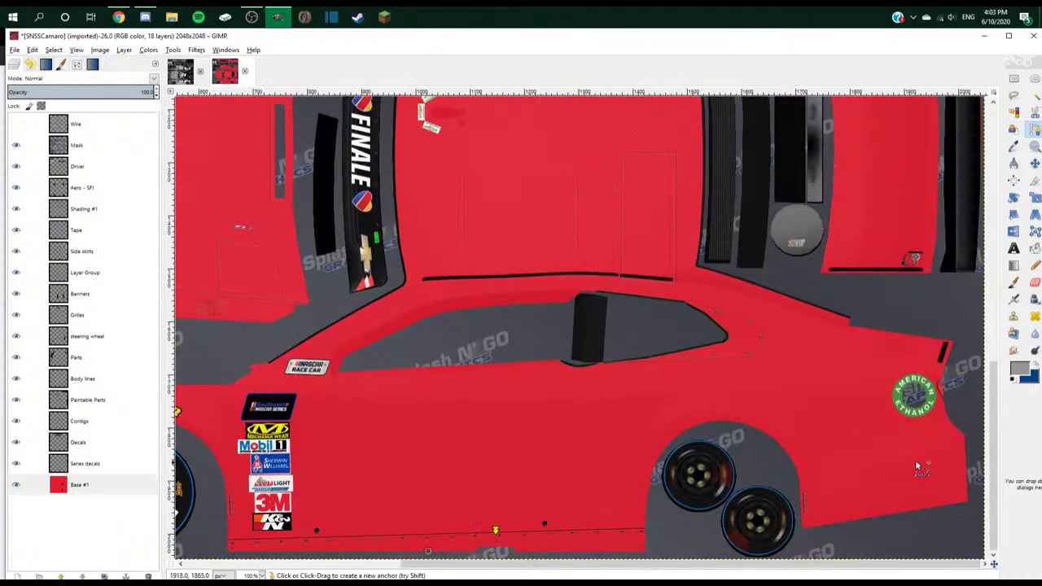
- Outline a stripe along the side panel's lower edge with a path and make it a selection
left_click(969, 478)
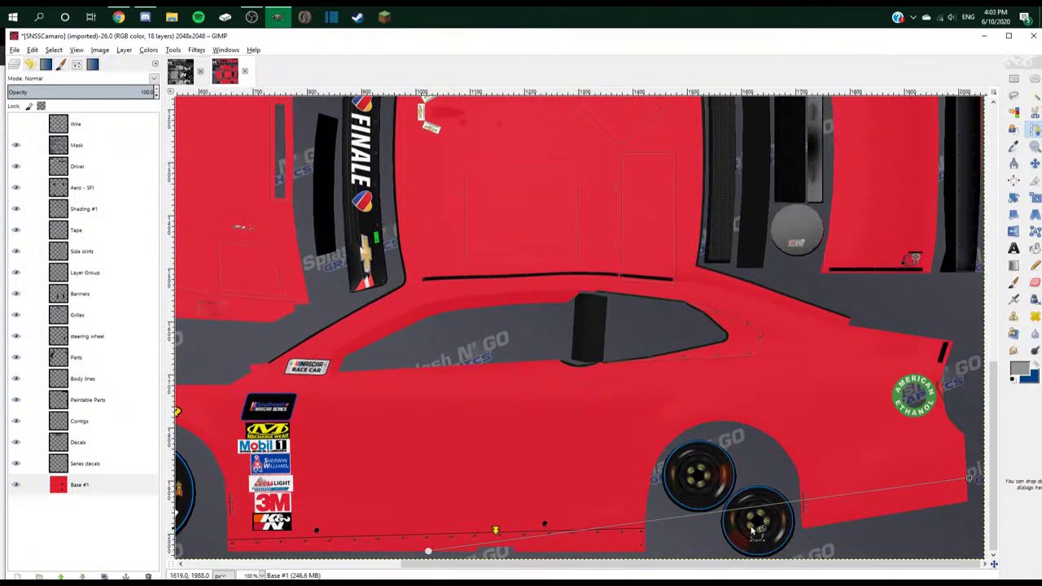
left_click_drag(750, 510, 711, 530)
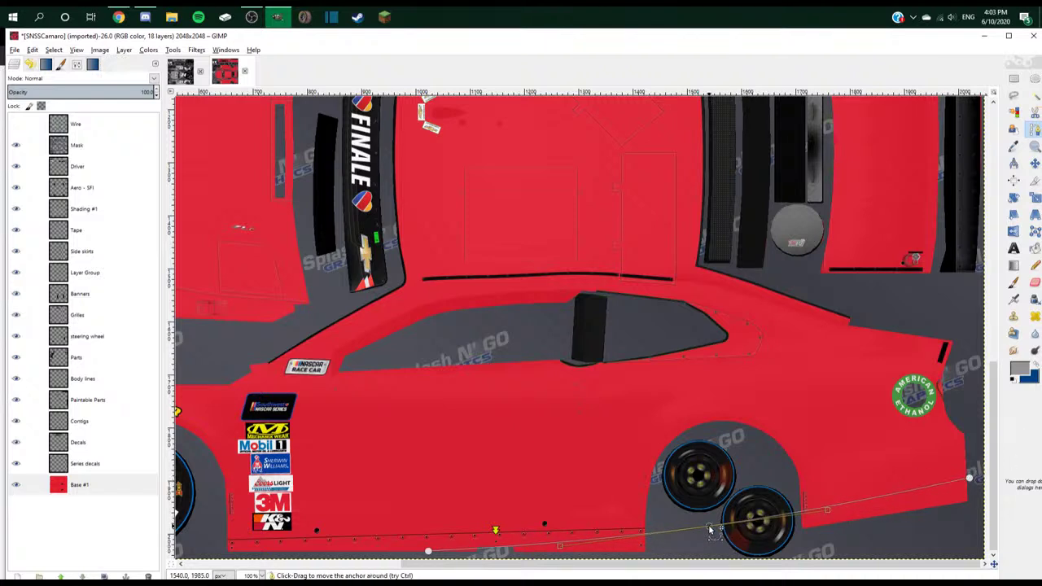
key("alt+Tab")
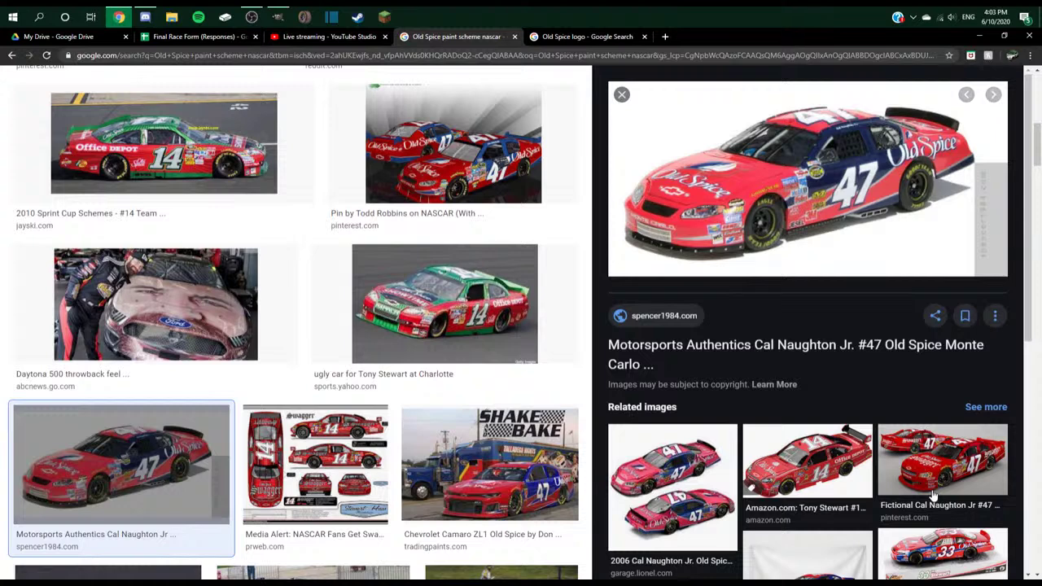
key("alt+Tab")
left_click_drag(968, 479, 970, 516)
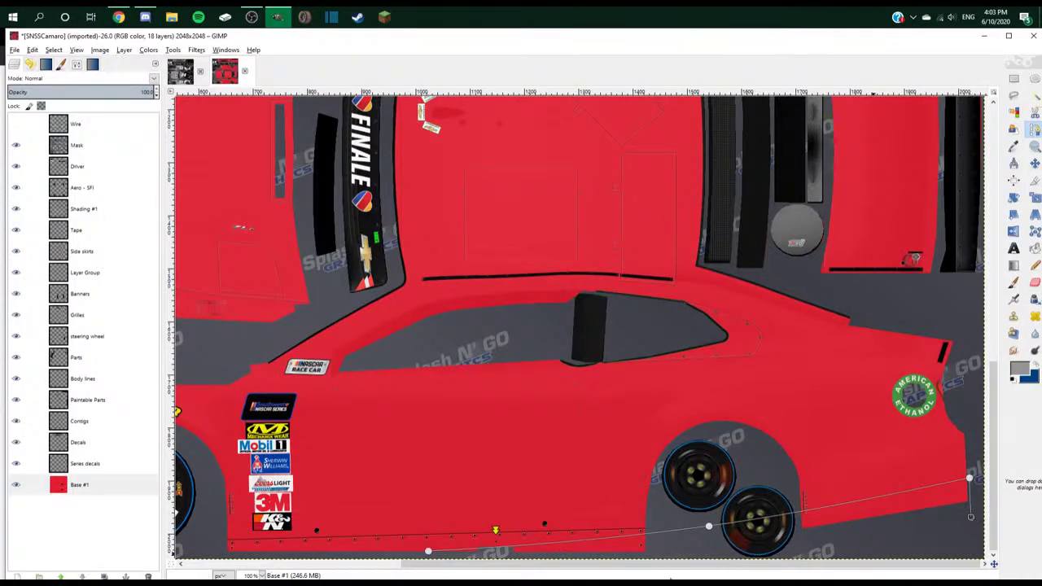
left_click(625, 560)
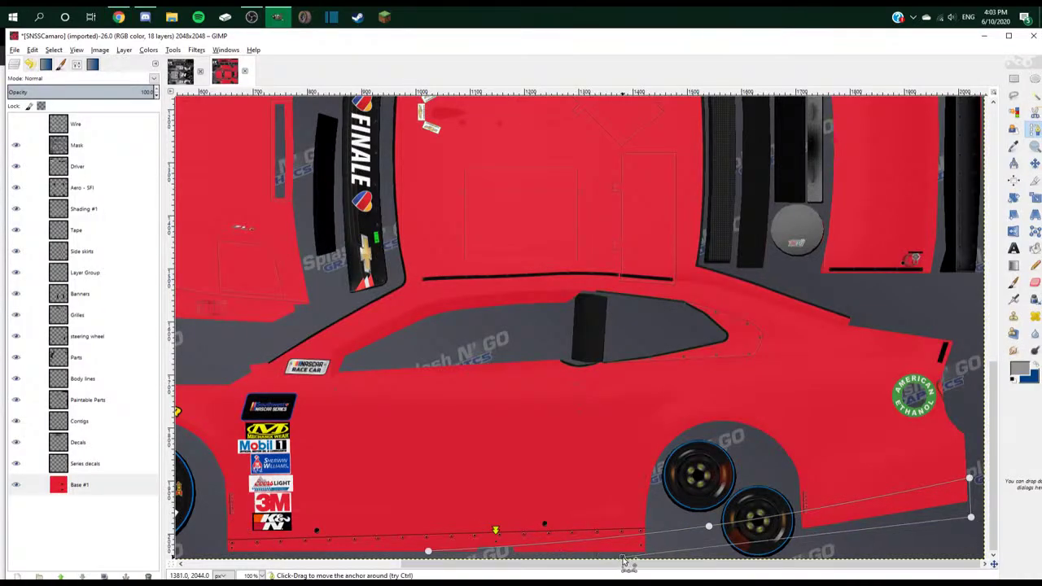
key("Return")
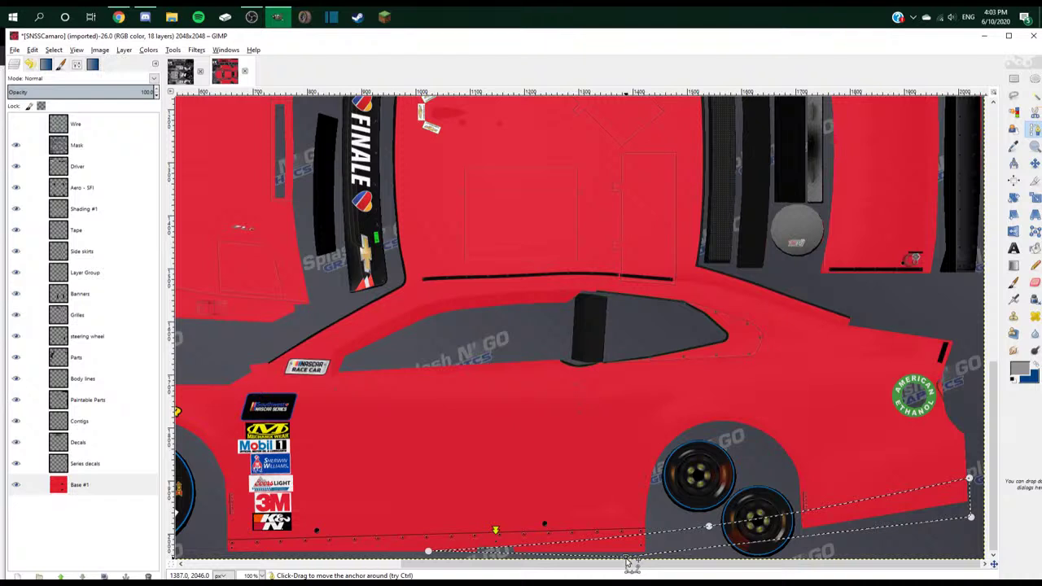
- Brush the selection blue, then cut and paste it as a floating selection
key("x")
key("p")
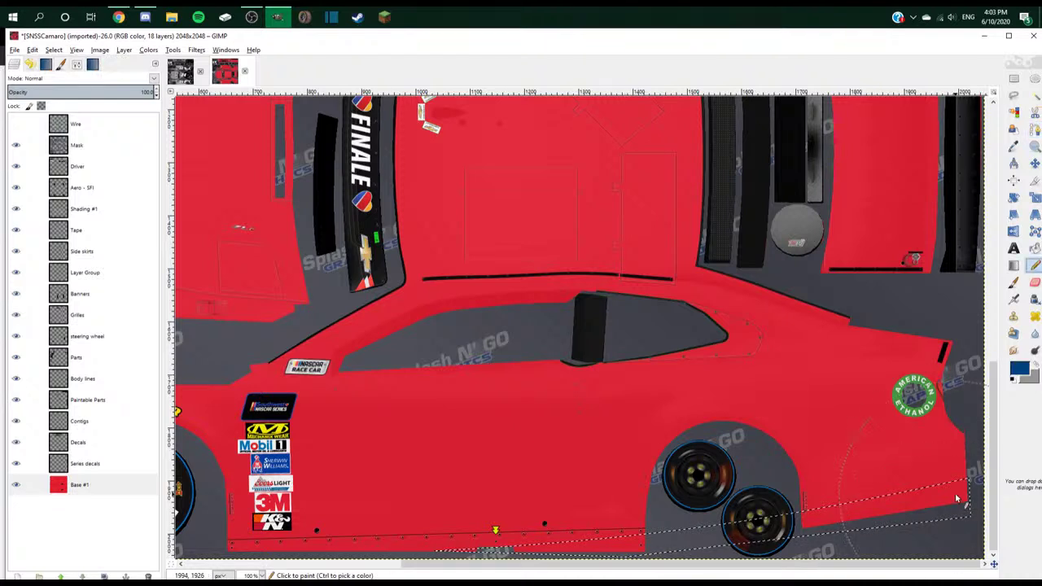
left_click_drag(965, 493, 489, 544)
key("ctrl")
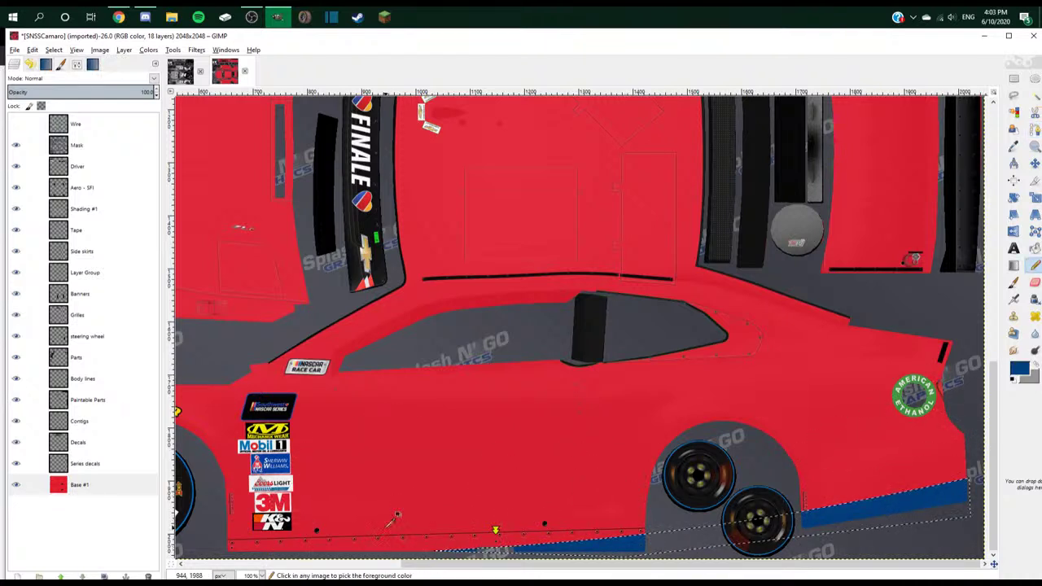
key("ctrl+x")
key("ctrl+v")
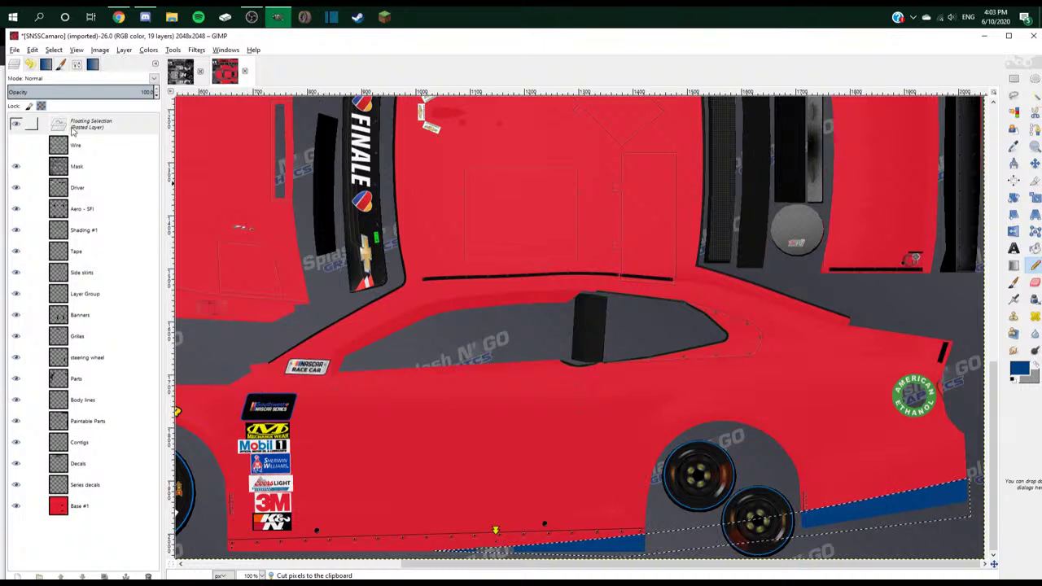
- Make the floating stripe a new Pasted Layer above Base #1, sized to the full image
right_click(73, 124)
left_click(100, 152)
left_click_drag(97, 130, 129, 500)
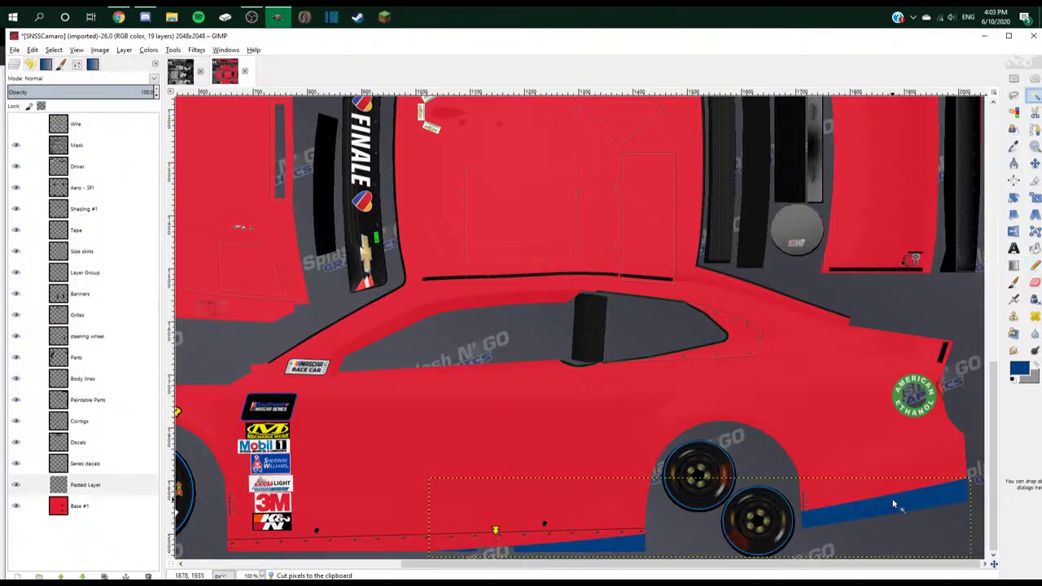
right_click(116, 484)
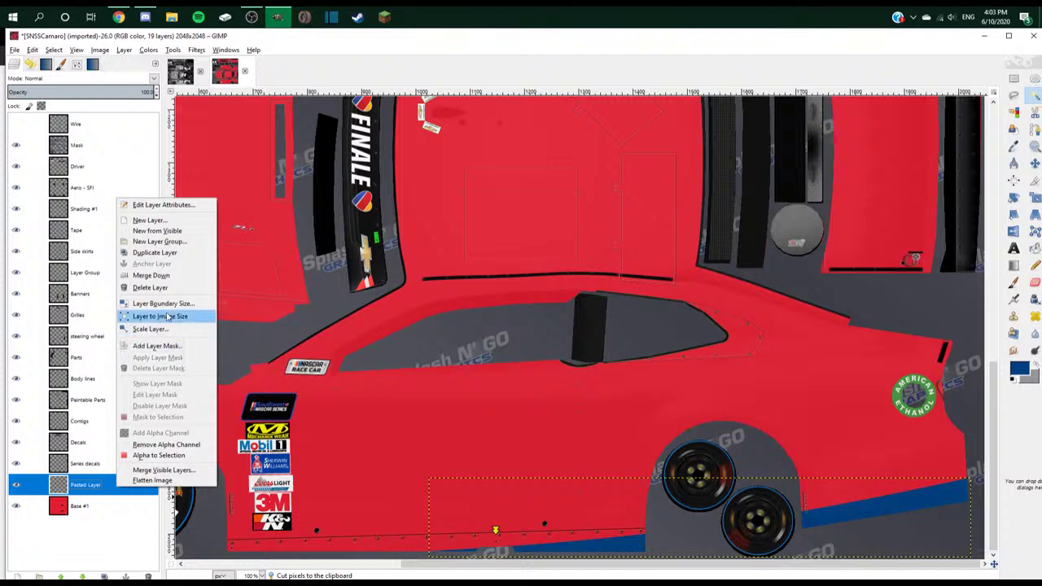
left_click(167, 315)
left_click(608, 547)
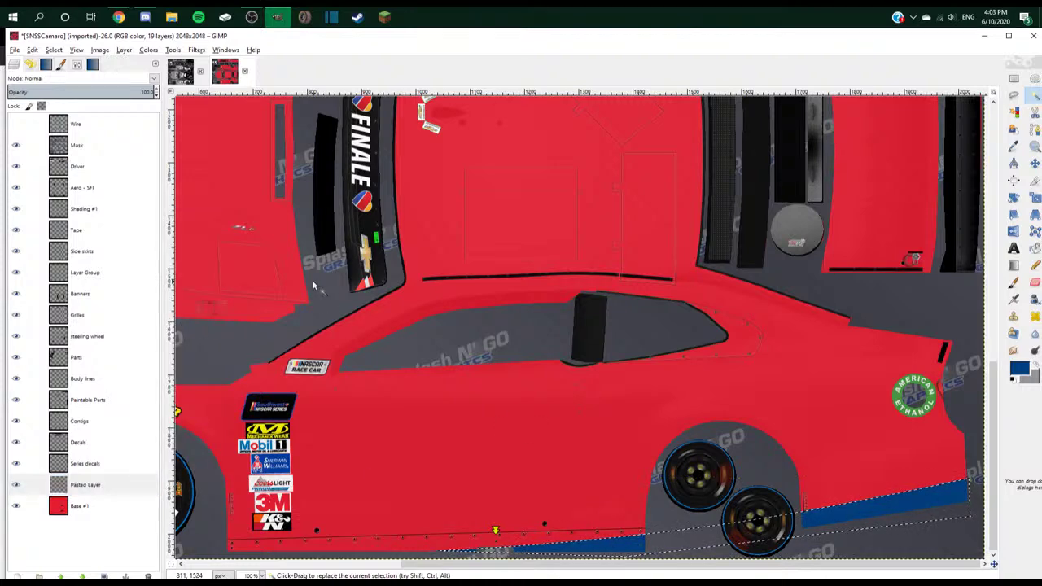
- Grow the stripe selection by 25 px, then grow it once more
left_click(53, 49)
left_click(86, 190)
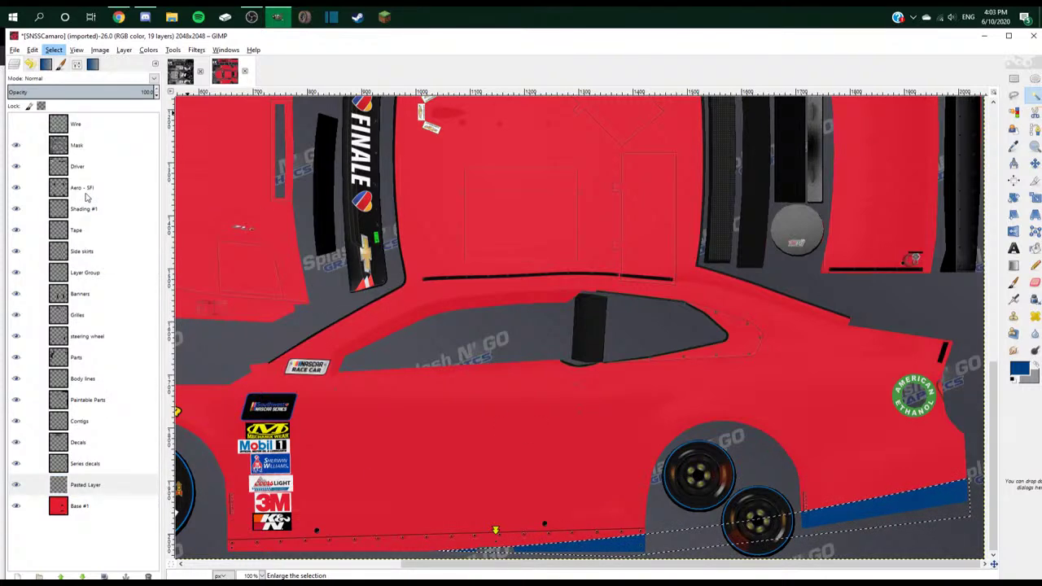
key("alt+Tab")
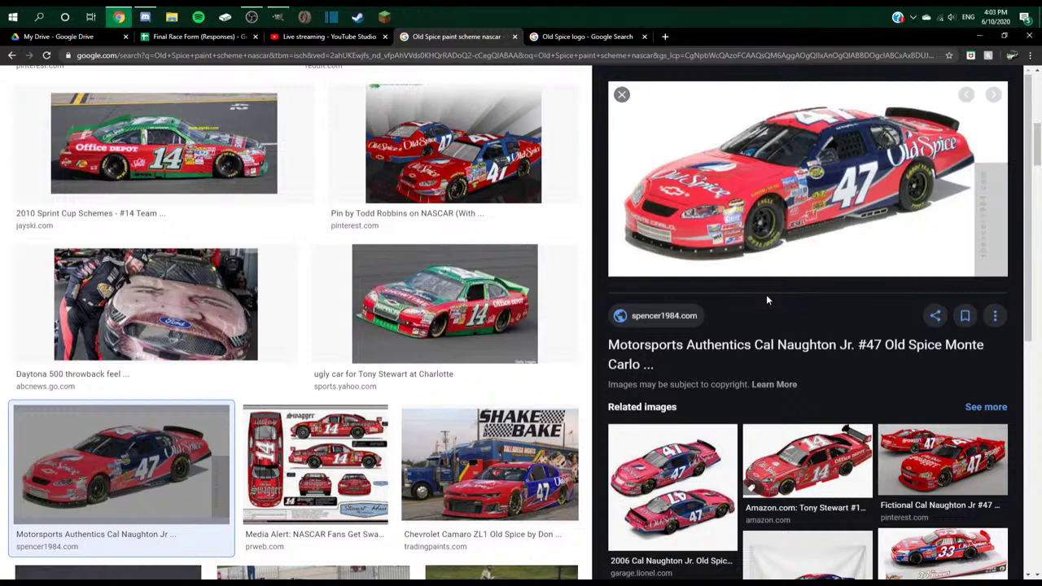
key("alt+Tab")
left_click(53, 50)
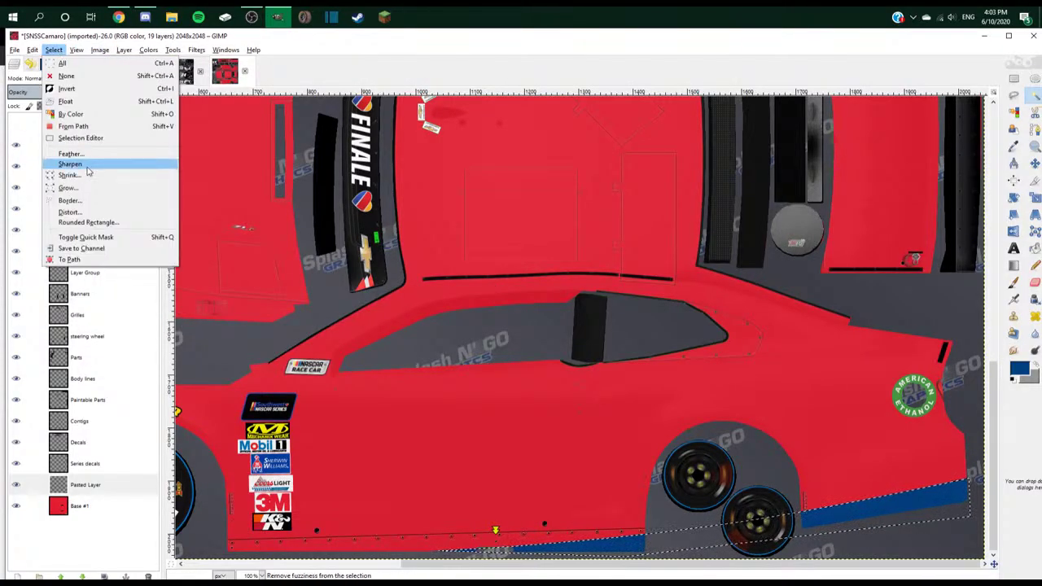
left_click(85, 188)
type("25")
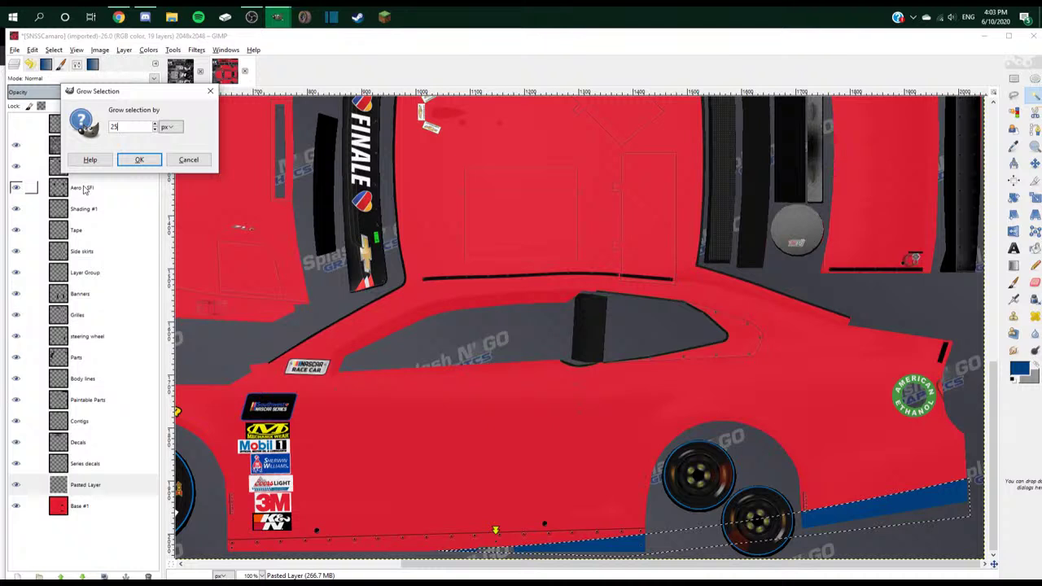
key("Return")
key("alt+s")
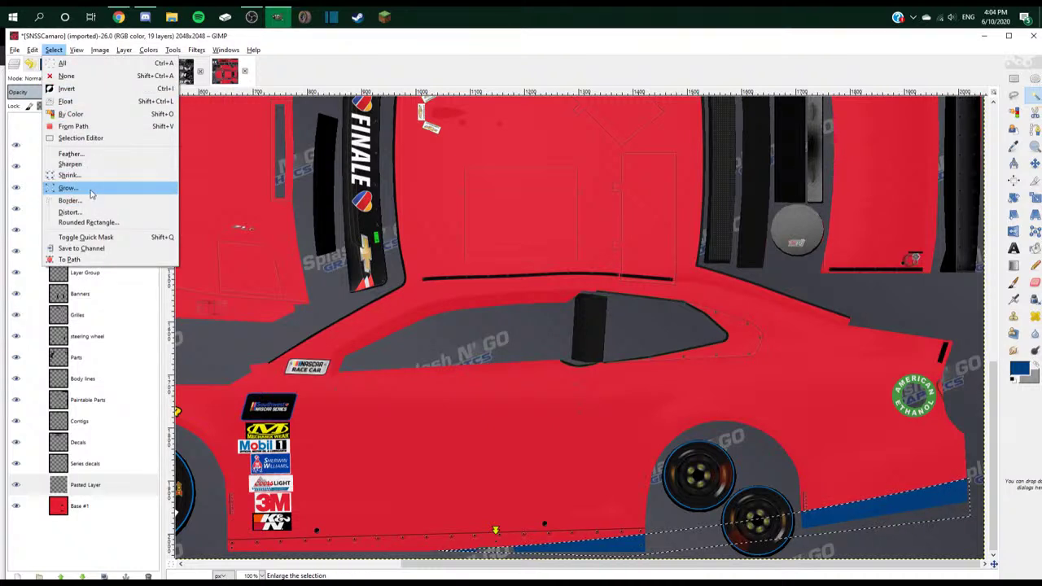
left_click(86, 189)
key("Return")
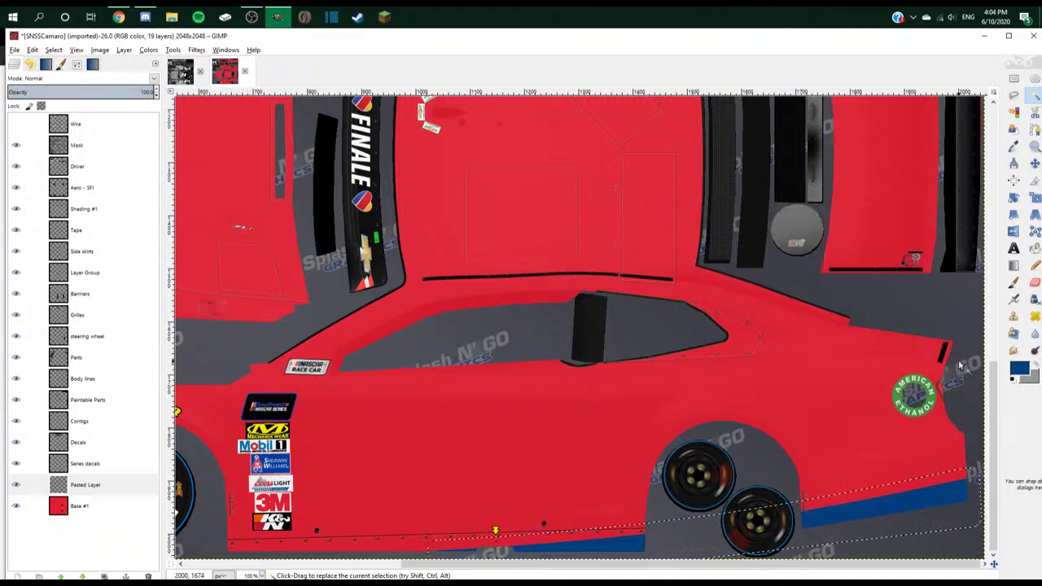
- Swap the foreground and background colours and compare with the reference car
left_click(1034, 362)
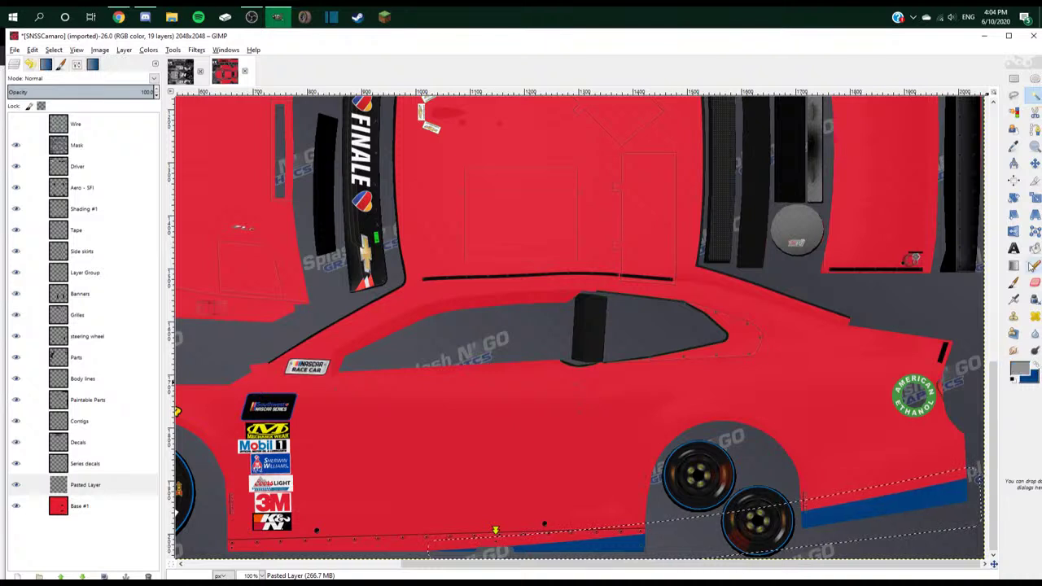
left_click(1034, 249)
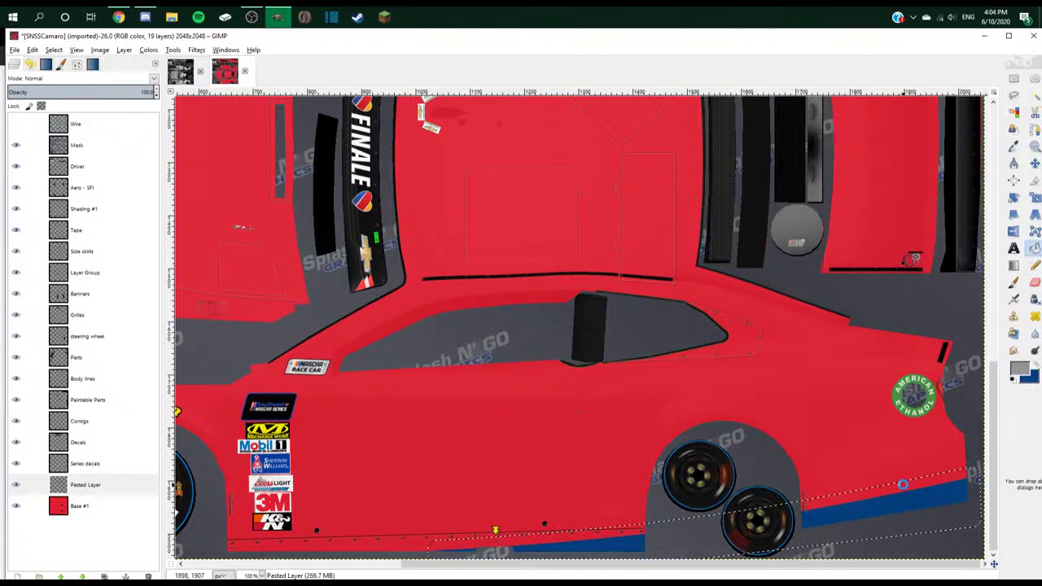
scroll(495, 557, "up", 2)
key("alt+Tab")
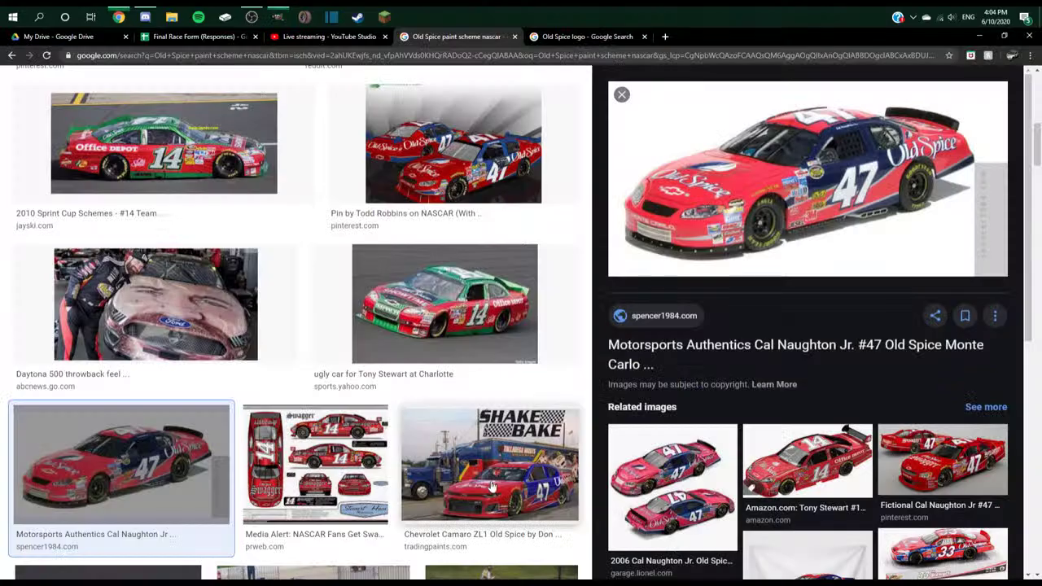
key("alt+Tab")
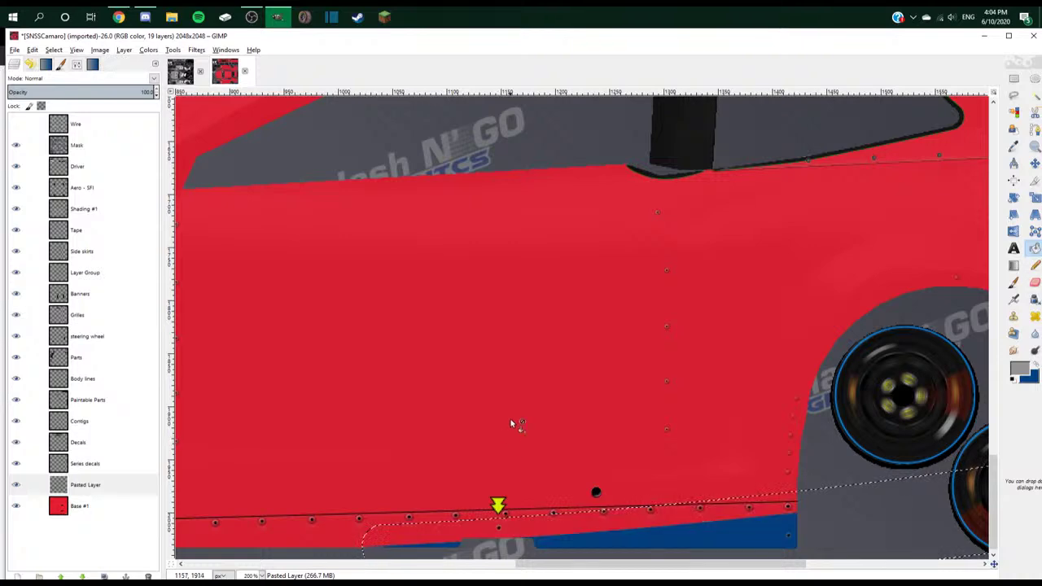
scroll(537, 400, "down", 2)
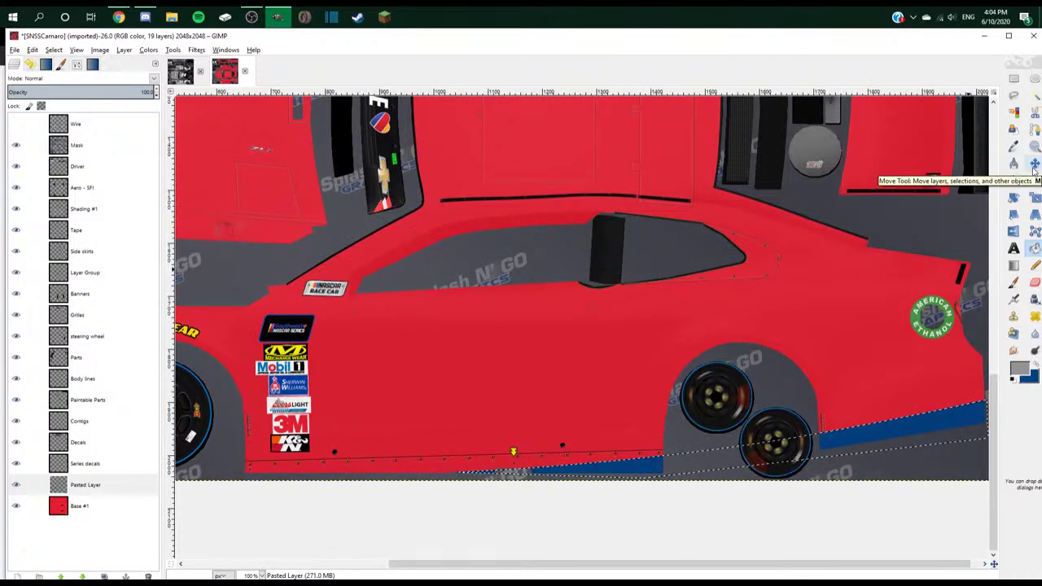
- Copy the grown stripe area onto its own new layer, moved down the layer stack
key("ctrl+c")
key("ctrl+v")
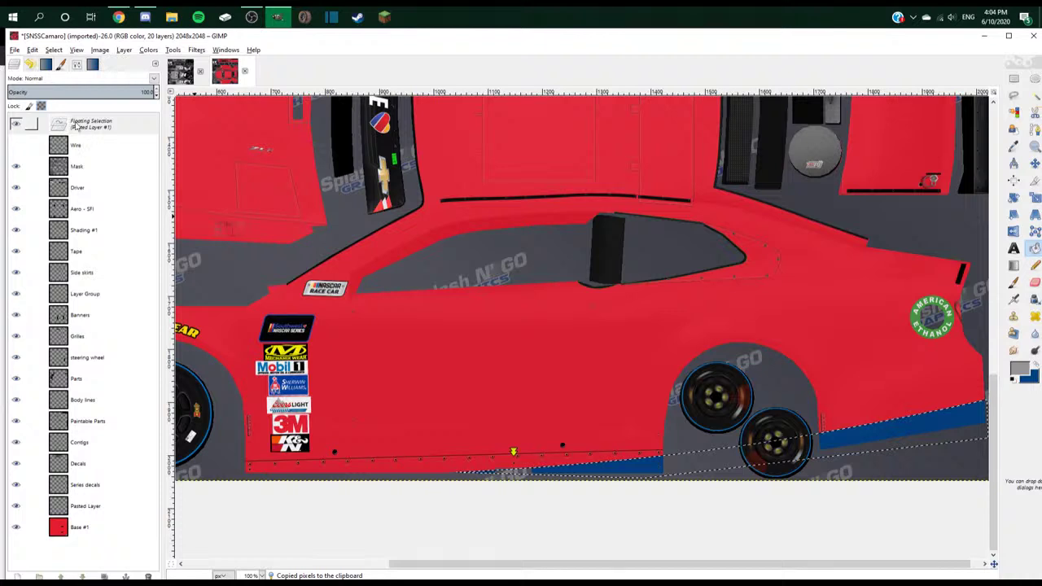
right_click(113, 127)
left_click(145, 152)
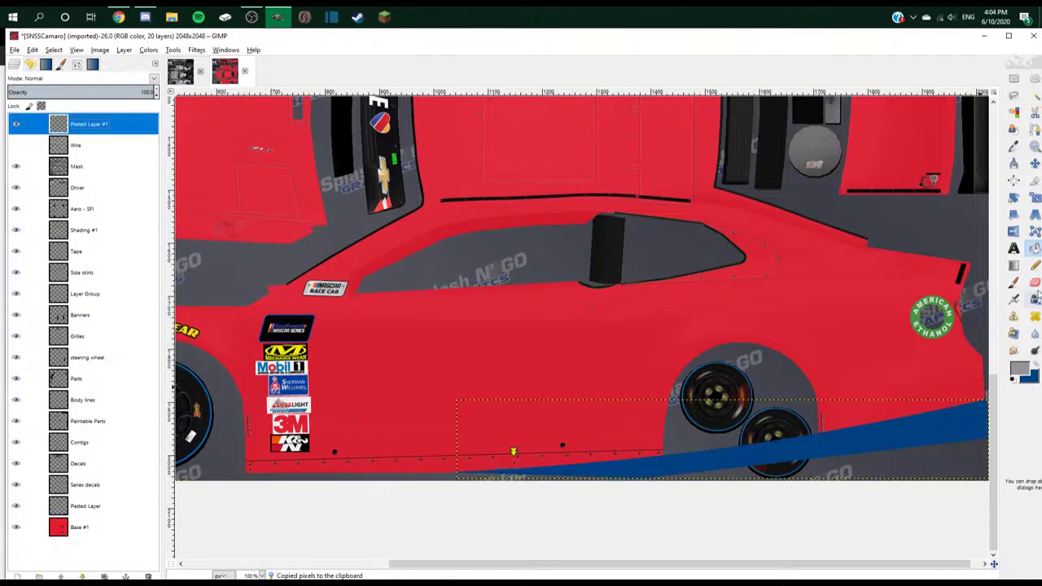
left_click(16, 124)
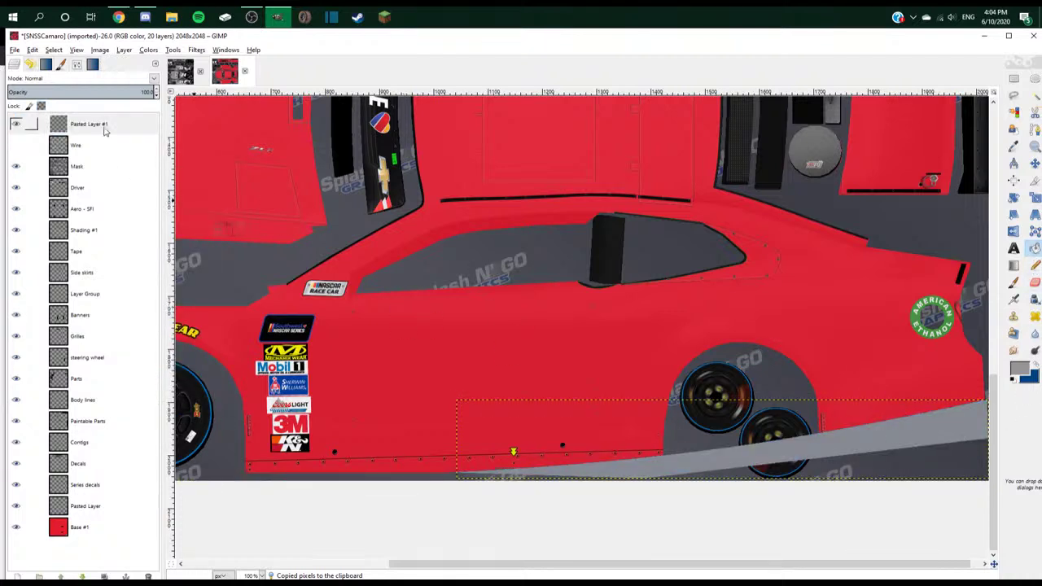
left_click_drag(104, 131, 100, 508)
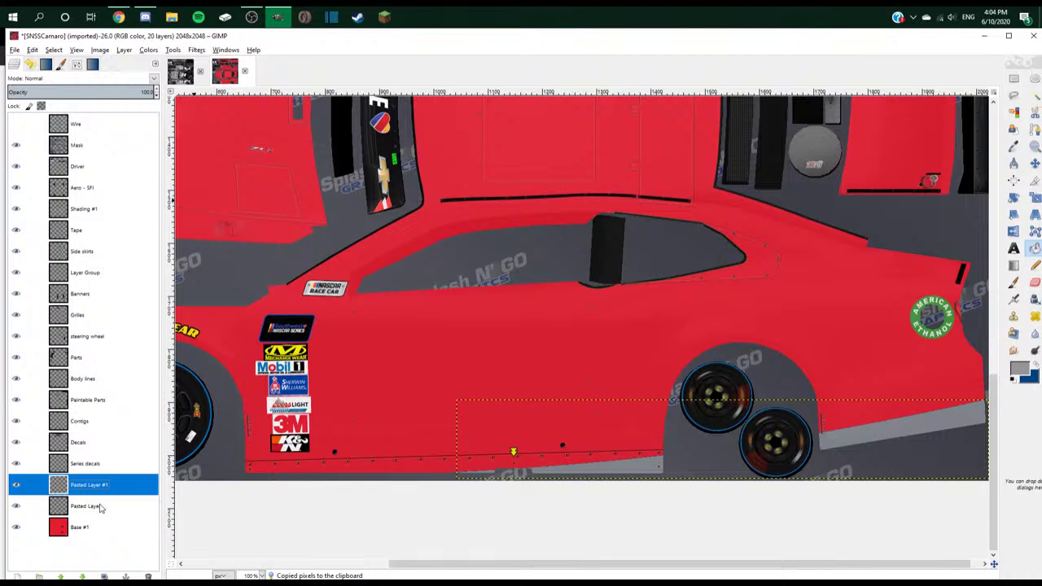
- Put the blue stripe layer beneath the grey stripe, raise it 5 px, and stretch it left
left_click(1034, 162)
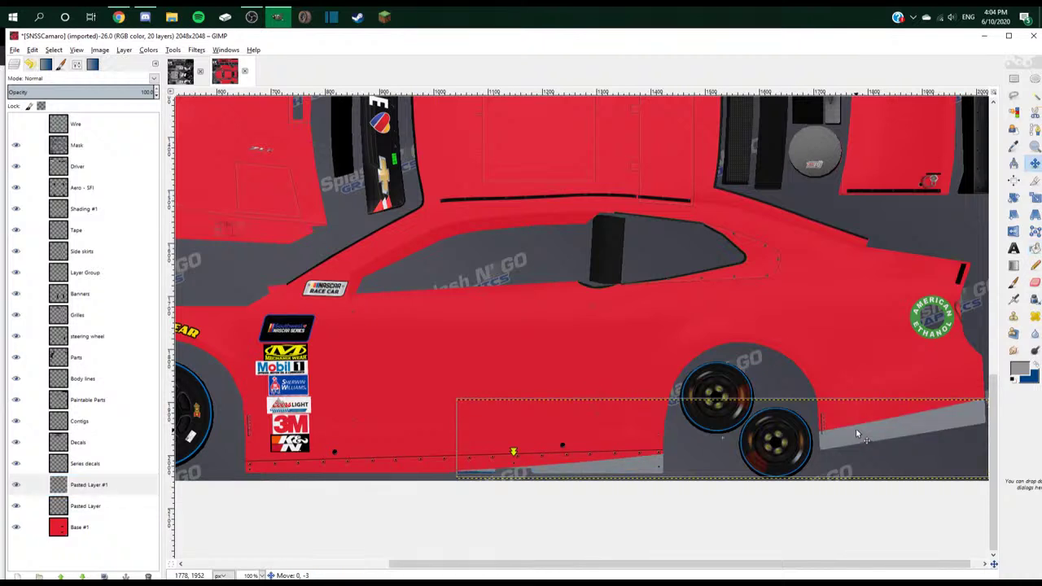
left_click_drag(855, 428, 417, 463)
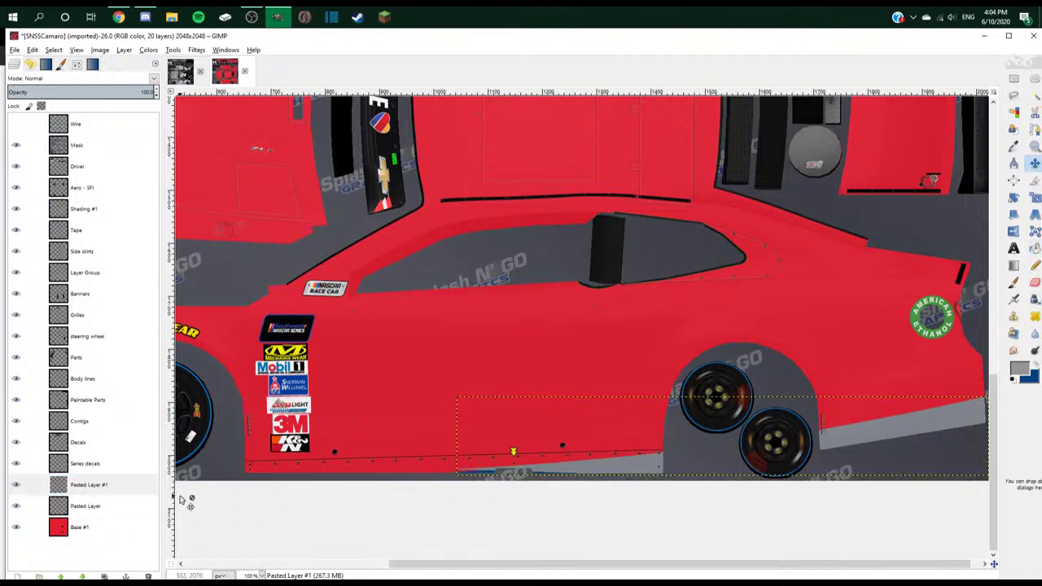
left_click_drag(77, 485, 106, 521)
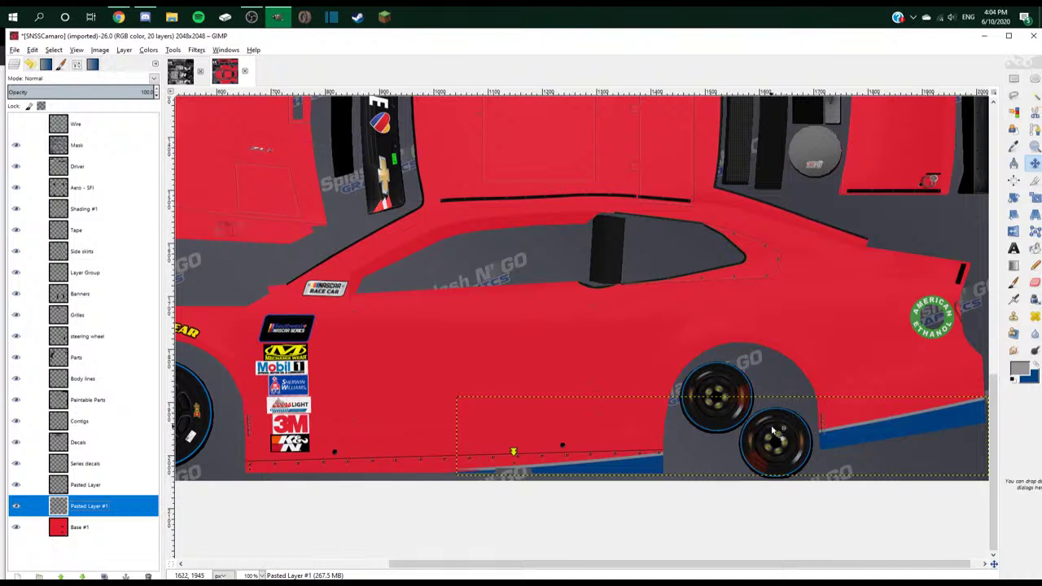
left_click_drag(843, 428, 843, 419)
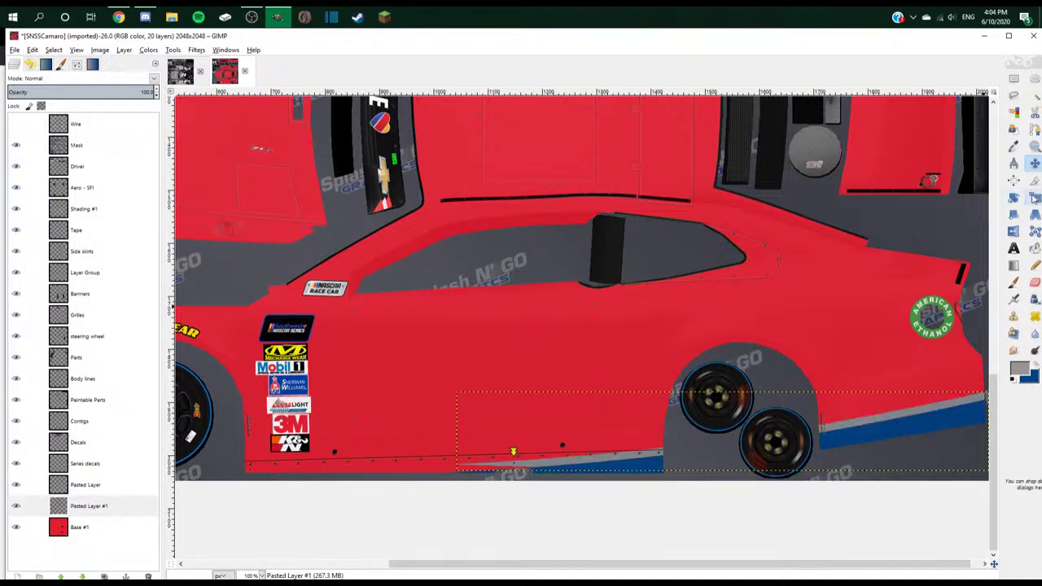
key("shift+s")
left_click_drag(458, 472, 426, 483)
- Apply the leftward stretch, then rescale the stripe again by adjusting its top corners
left_click(129, 402)
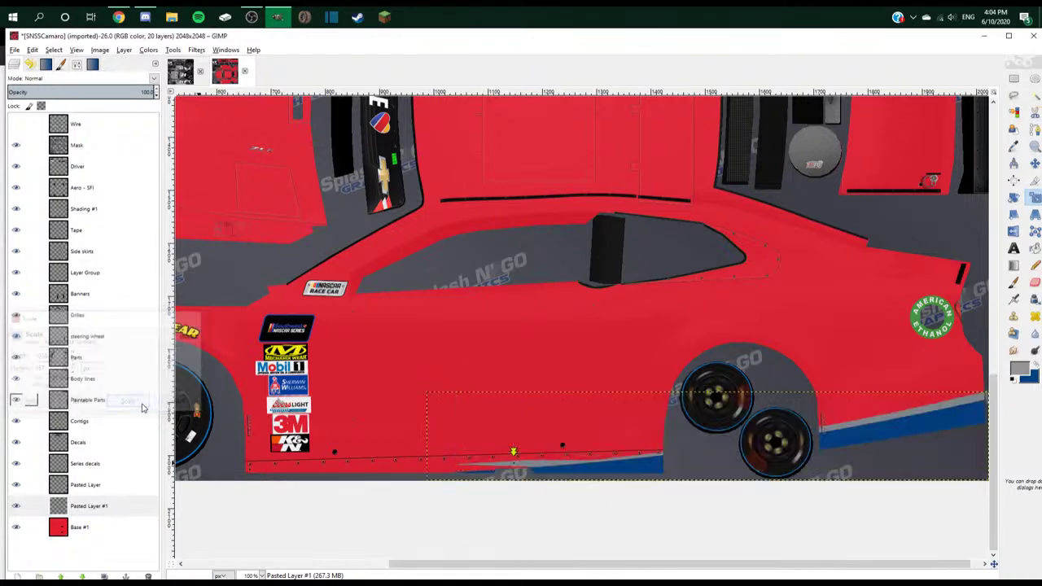
left_click(515, 479)
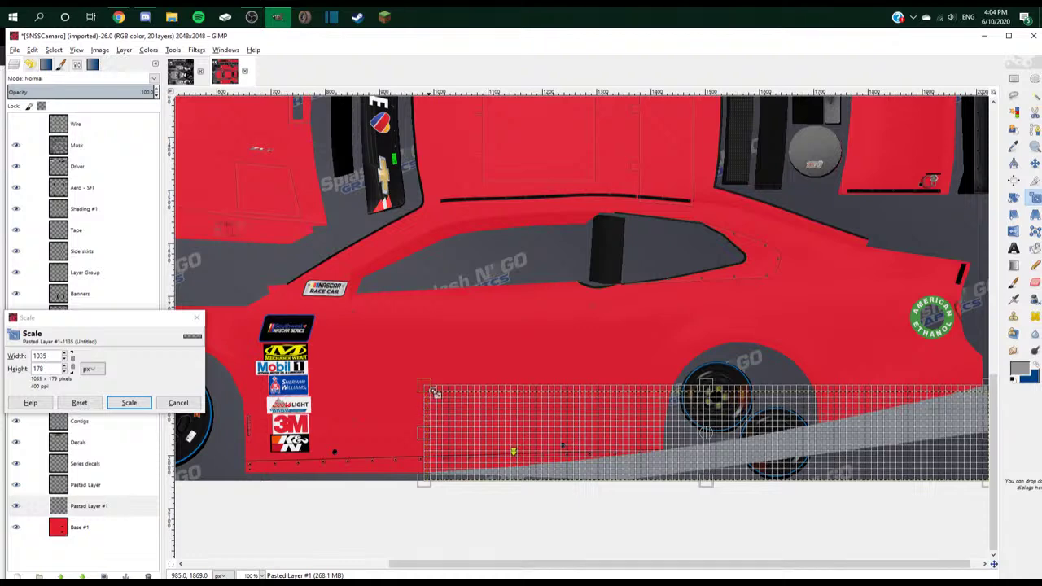
left_click_drag(984, 394, 988, 398)
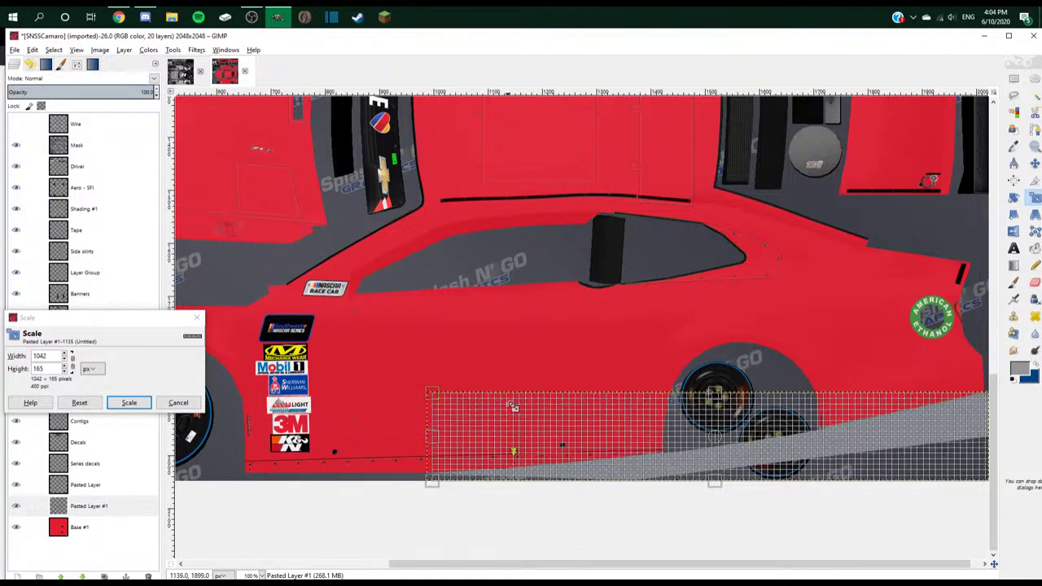
left_click_drag(446, 397, 442, 389)
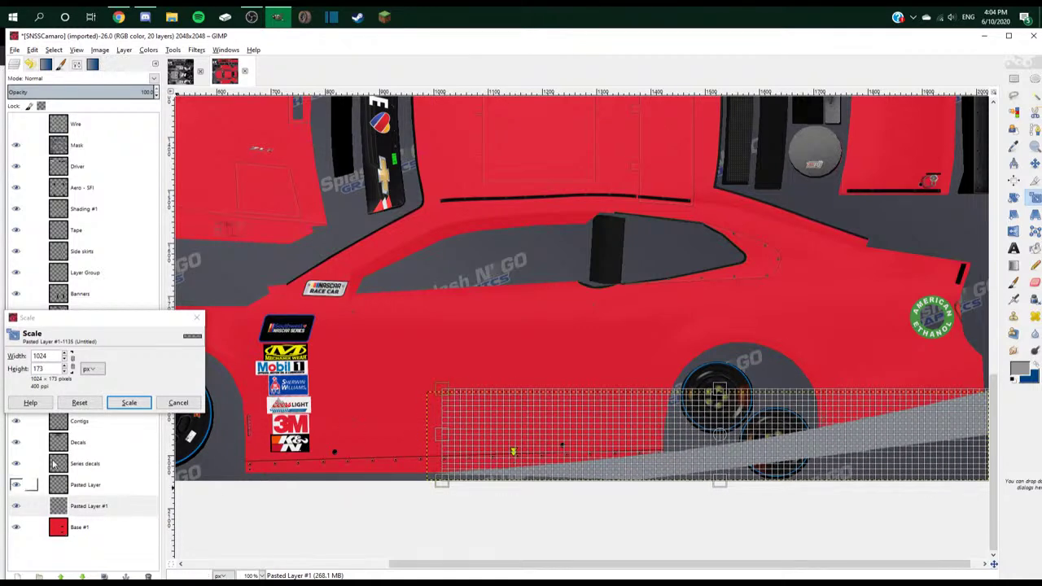
left_click(129, 403)
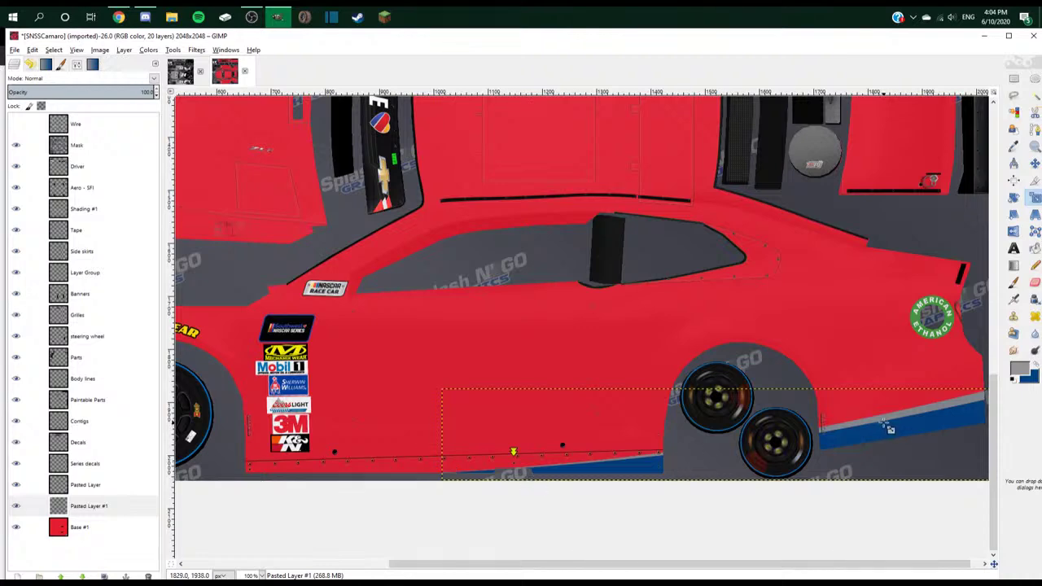
- Try two further stripe resizes and cancel both, keeping the earlier size
left_click(889, 429)
key("Escape")
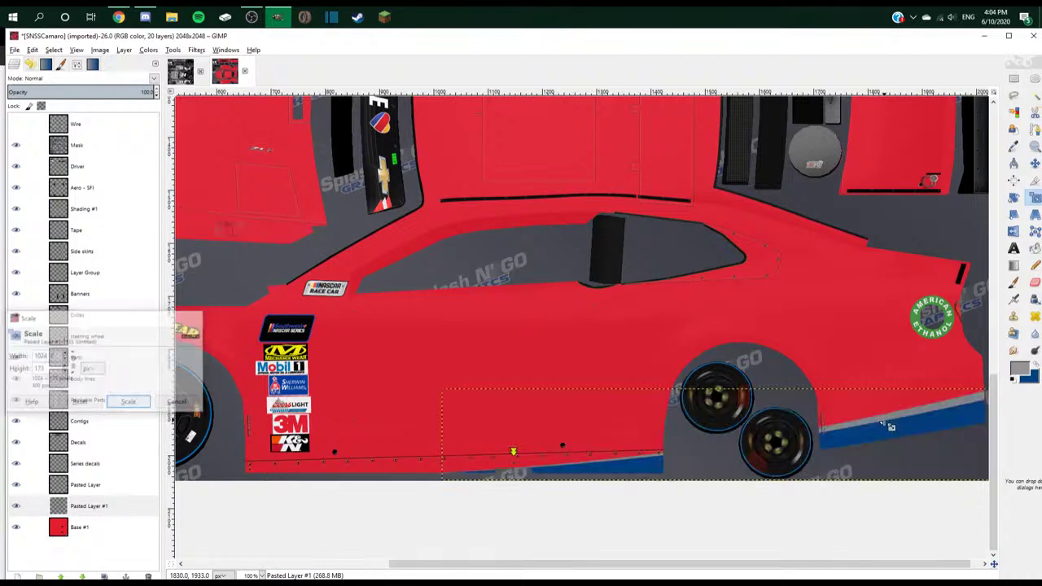
left_click(909, 419)
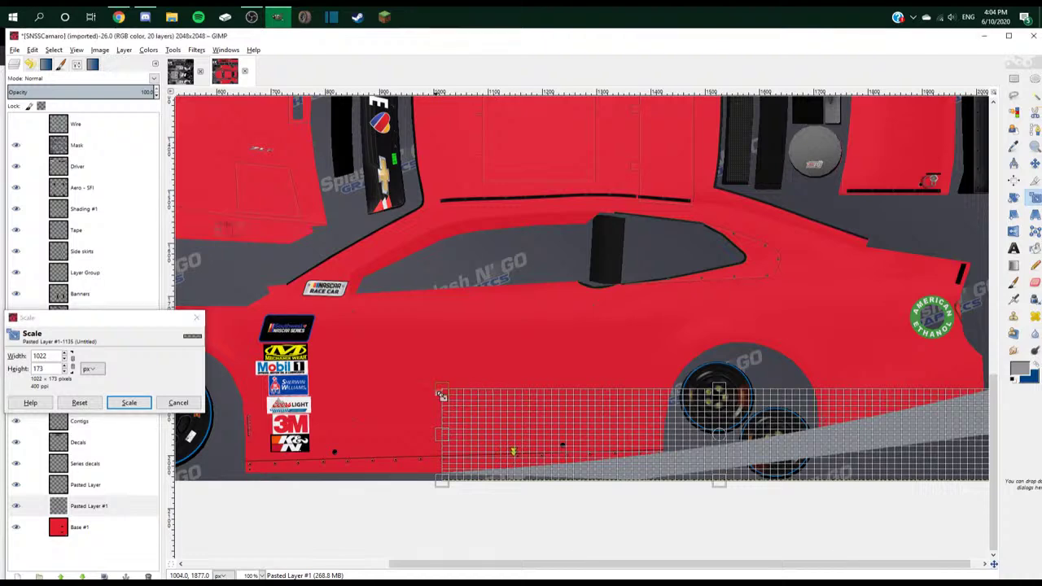
left_click_drag(440, 395, 463, 391)
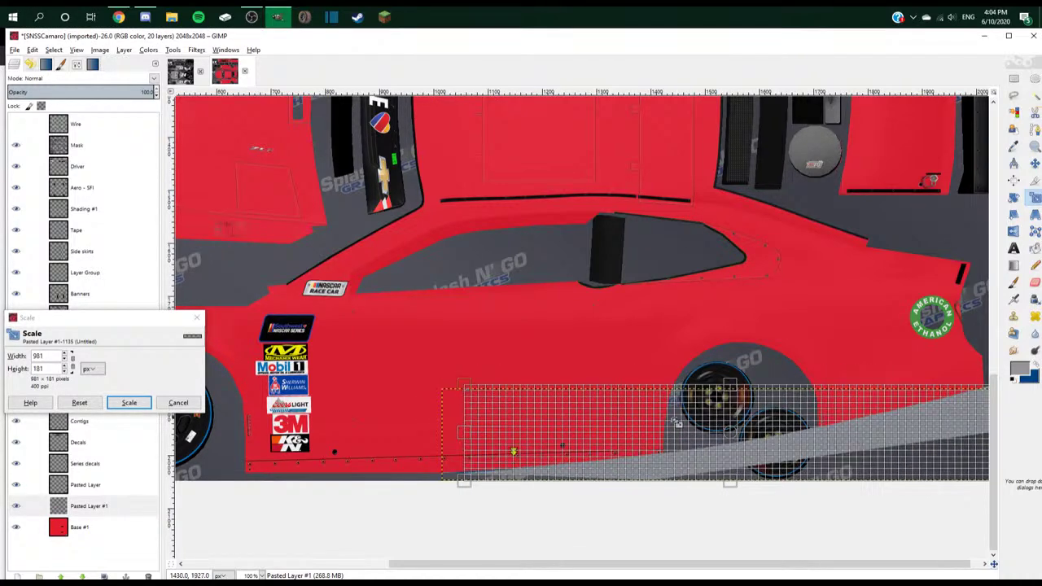
left_click_drag(728, 393, 778, 355)
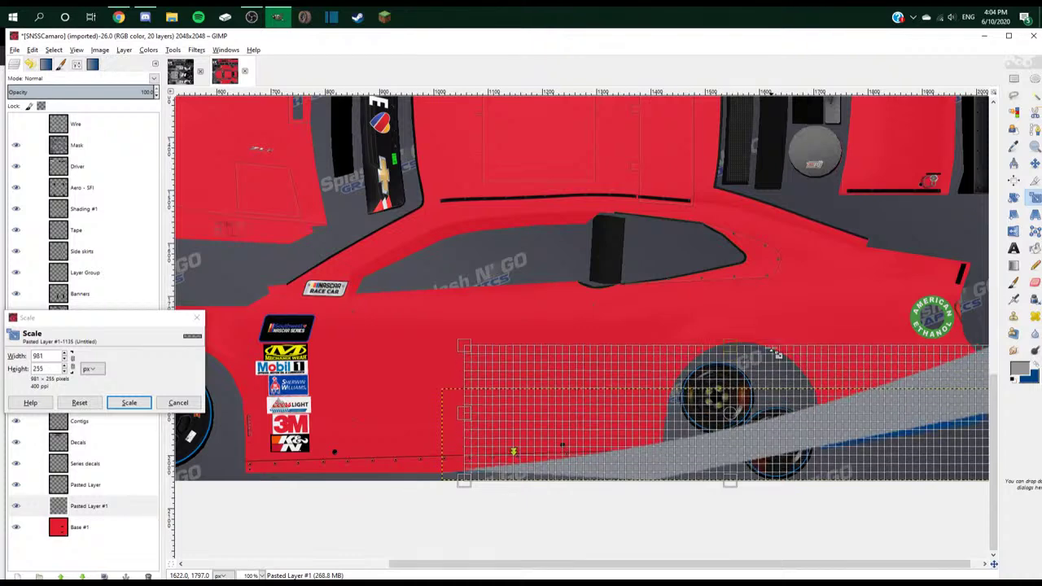
key("Escape")
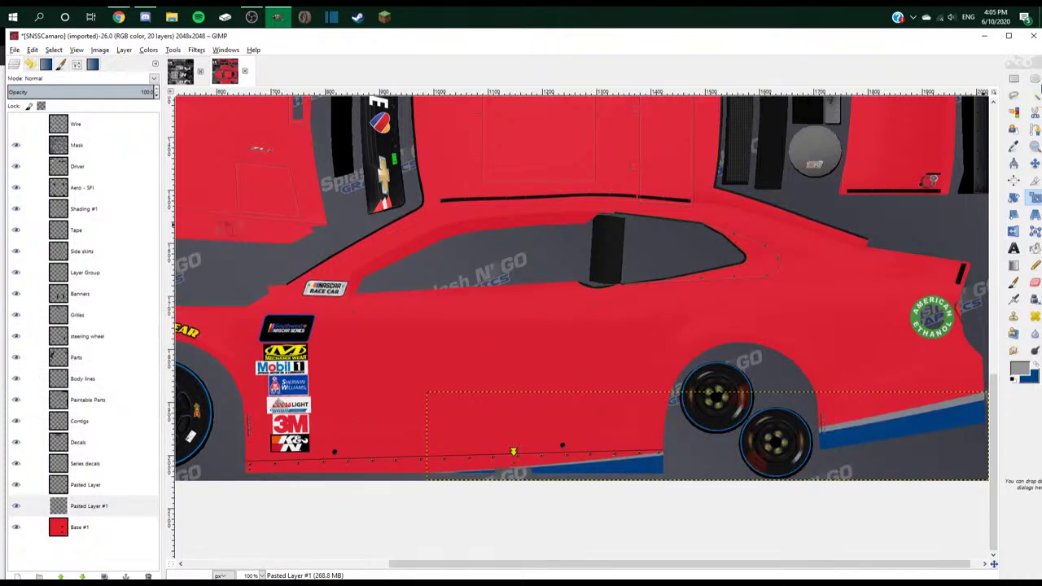
- Trace a path along the stripes' top edge, closing it below the image, and convert it to a selection
left_click(1034, 130)
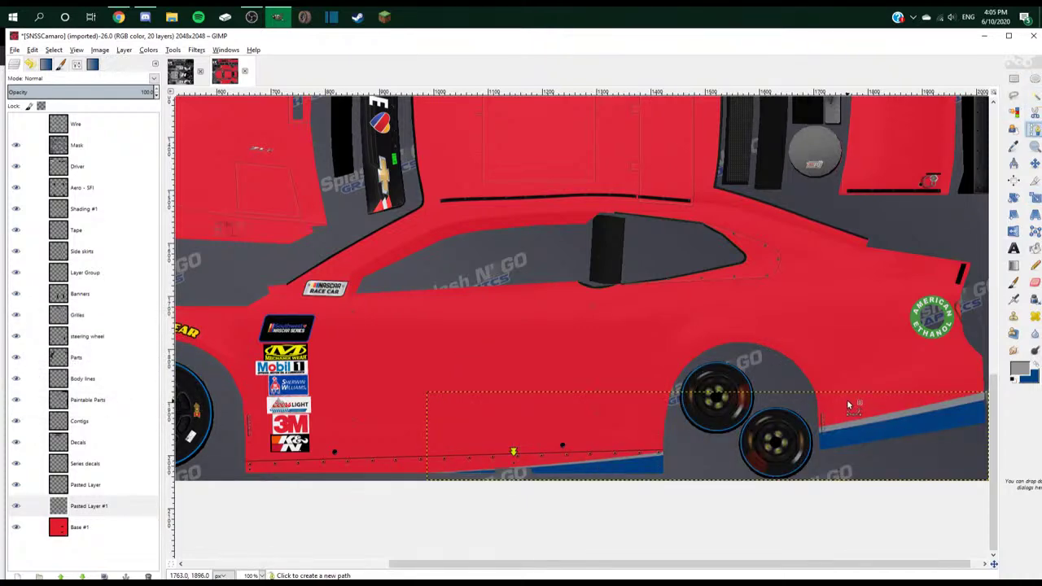
scroll(846, 398, "up", 6)
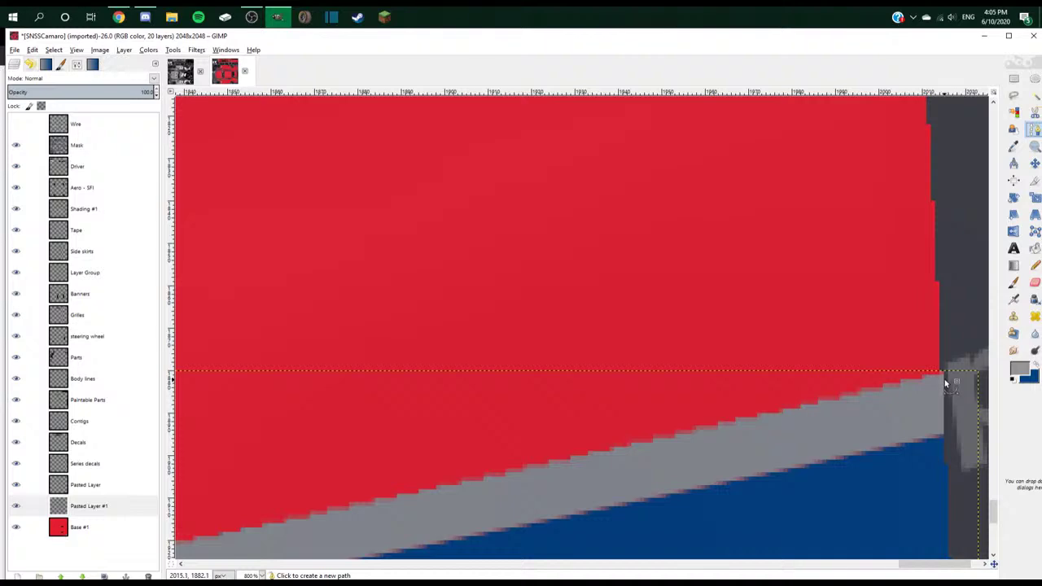
scroll(943, 375, "down", 6)
scroll(386, 452, "up", 6)
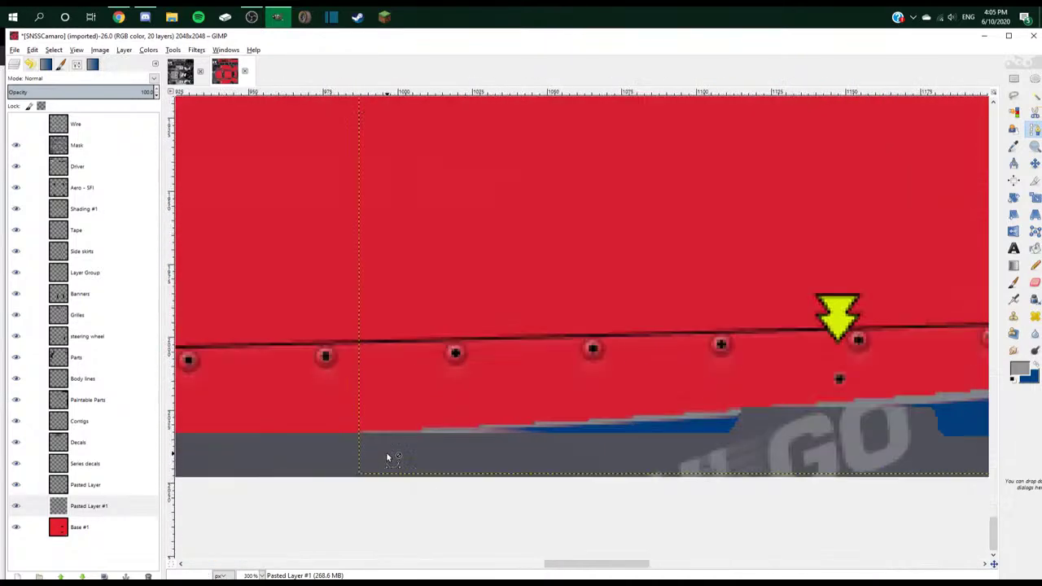
left_click(233, 423)
scroll(234, 423, "down", 4)
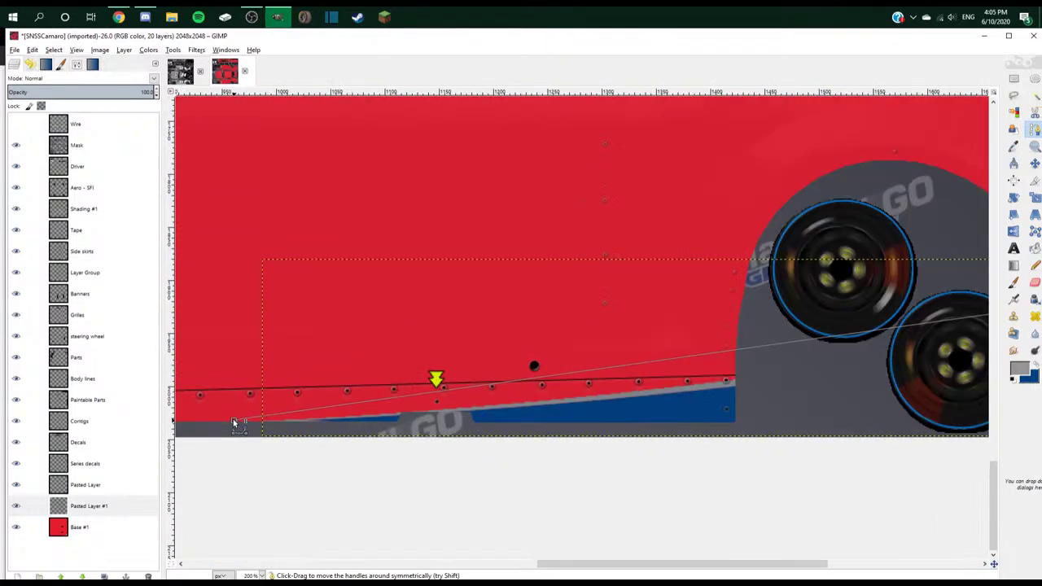
scroll(675, 364, "down", 2)
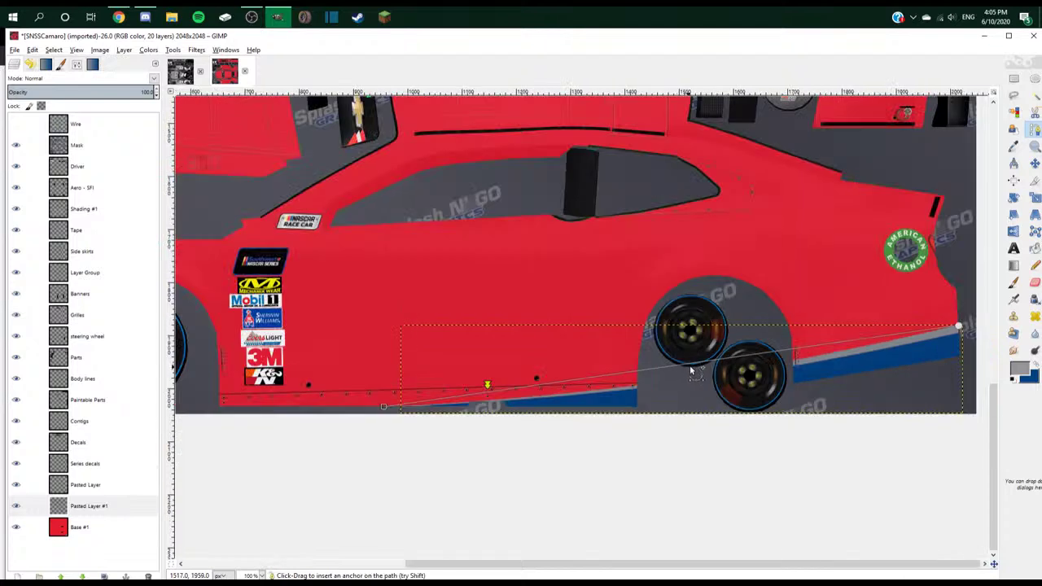
left_click_drag(692, 372, 694, 372)
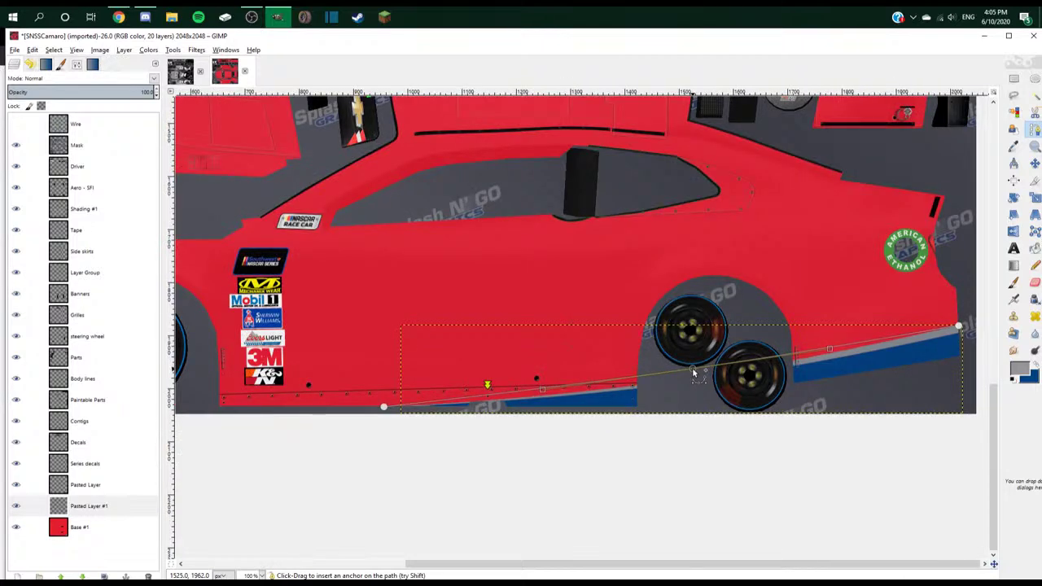
left_click(693, 372, "ctrl")
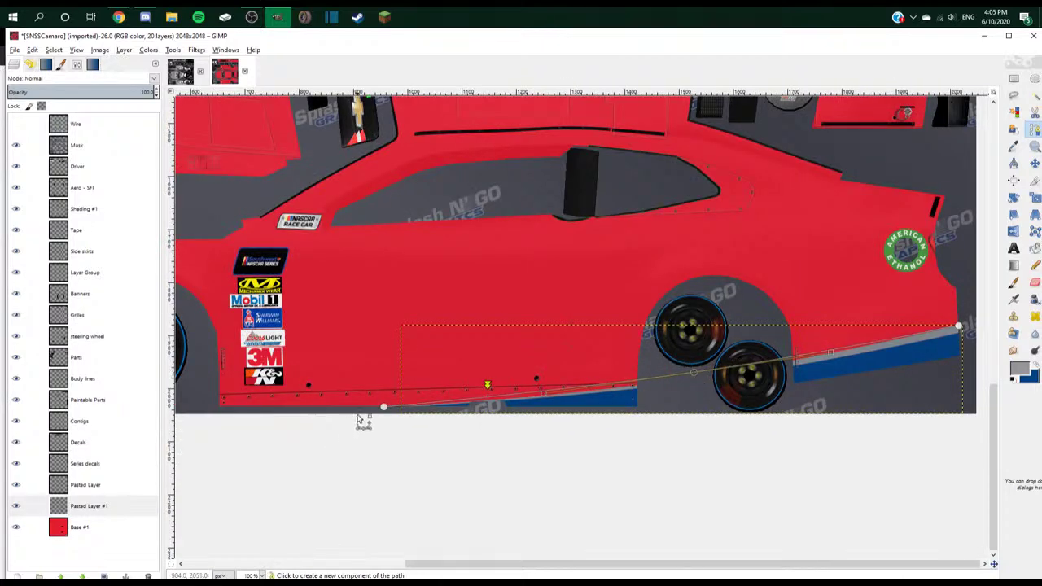
left_click(419, 442)
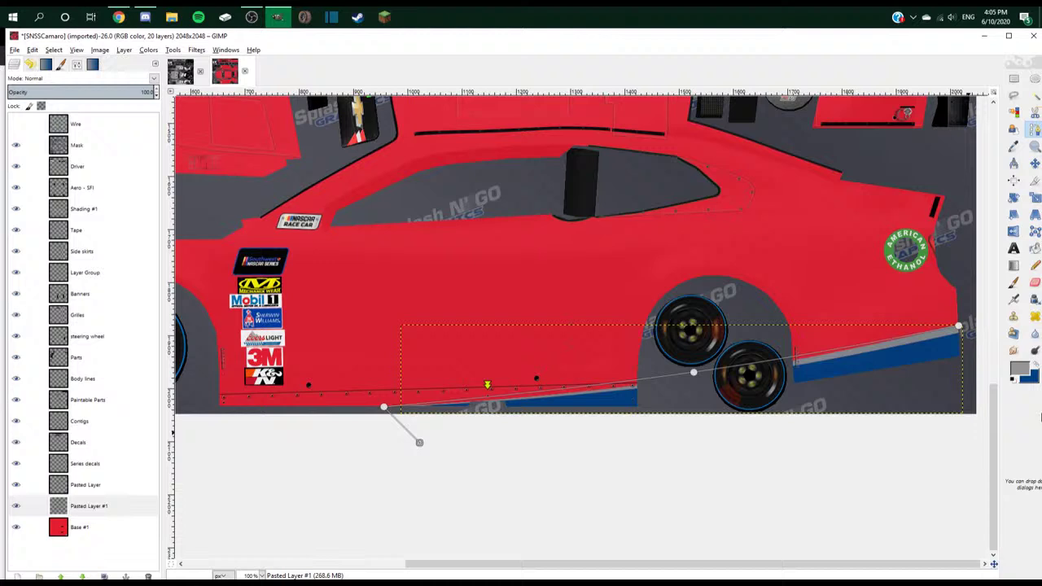
left_click(963, 405)
key("Return")
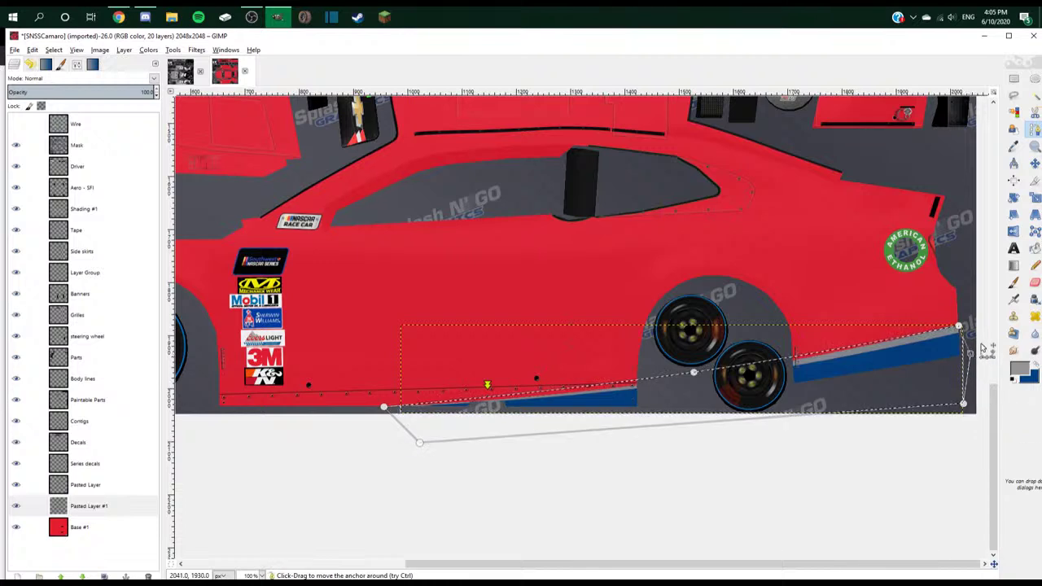
- Enlarge the stripe layer to the full image size
right_click(106, 505)
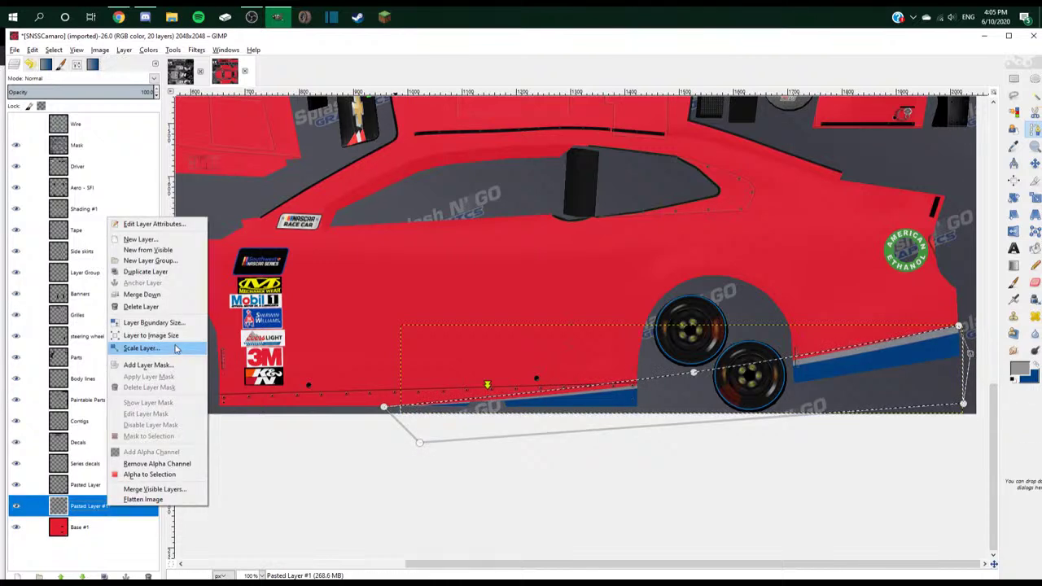
left_click(151, 335)
key("p")
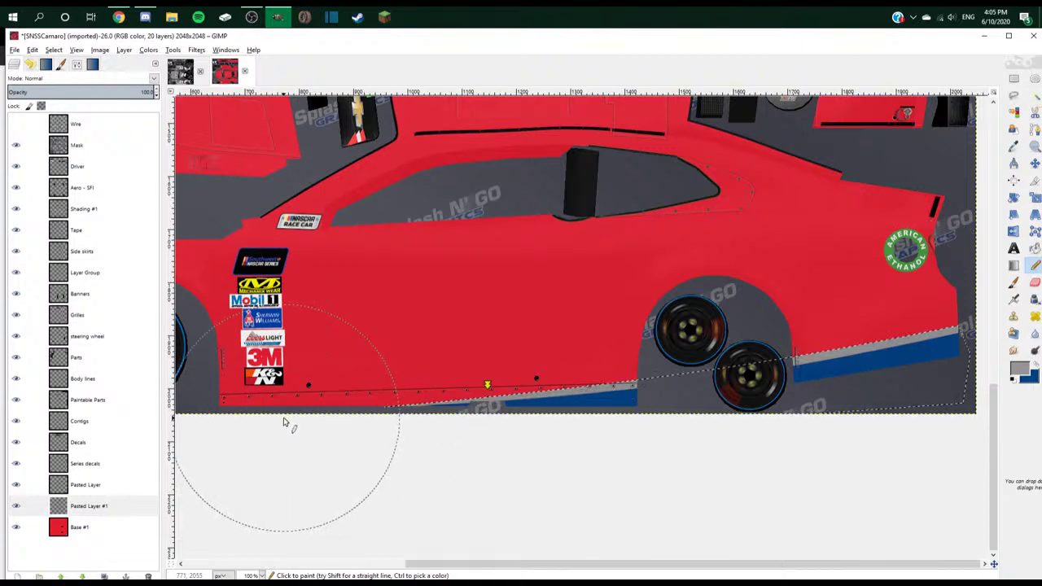
- Move Pasted Layer #1 into a new Layer Group #1 and merge the group into one layer
key("ctrl+shift+j")
key("alt+Tab")
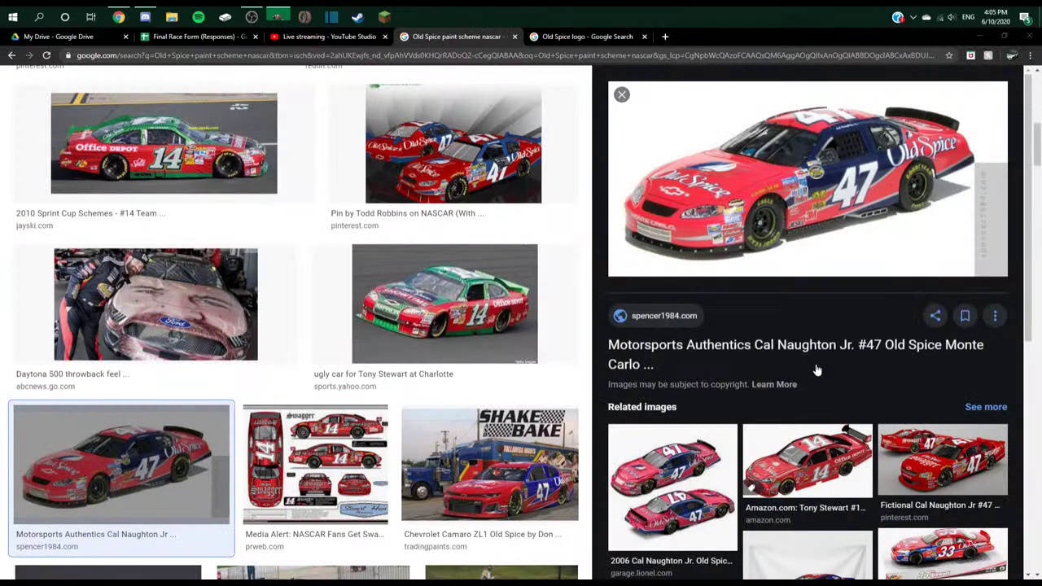
key("alt+Tab")
scroll(583, 473, "up", 2)
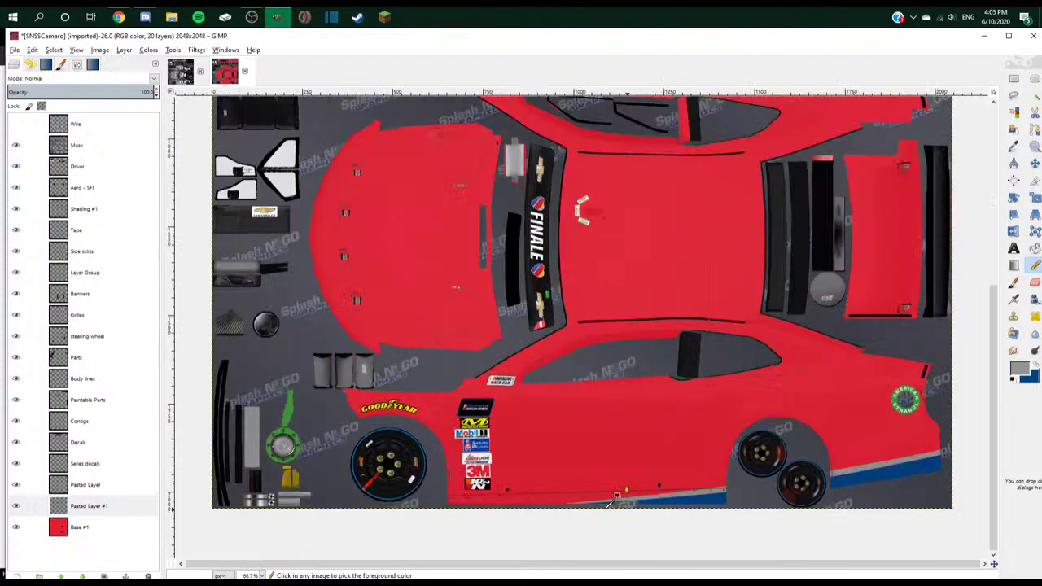
left_click(89, 507)
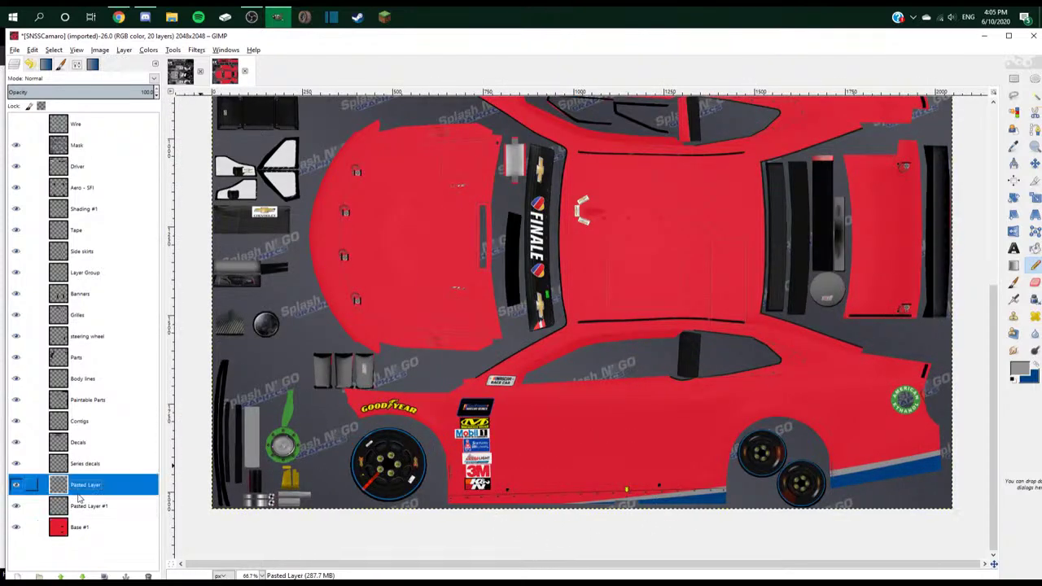
left_click(39, 576)
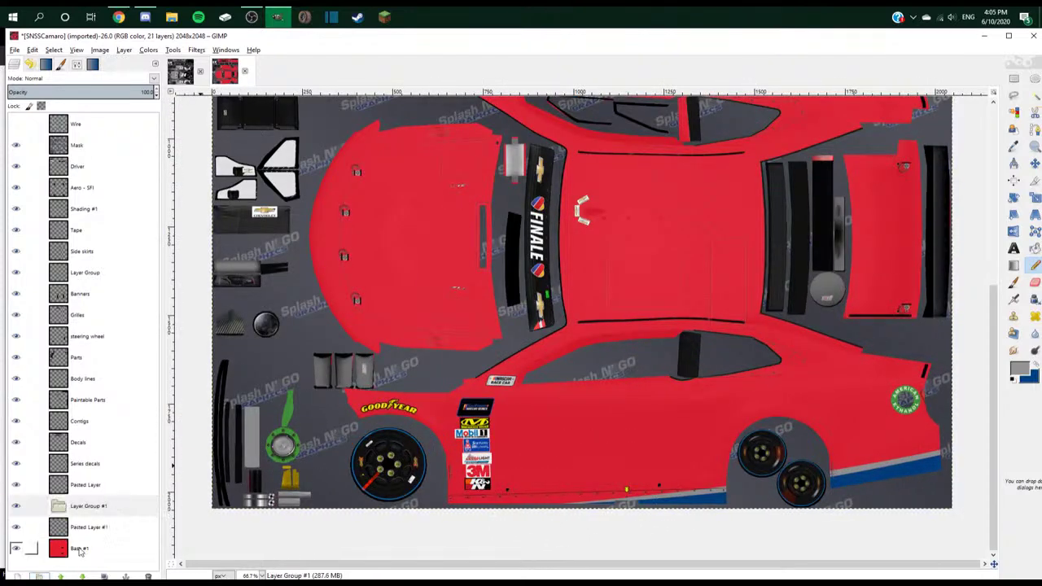
left_click(91, 534)
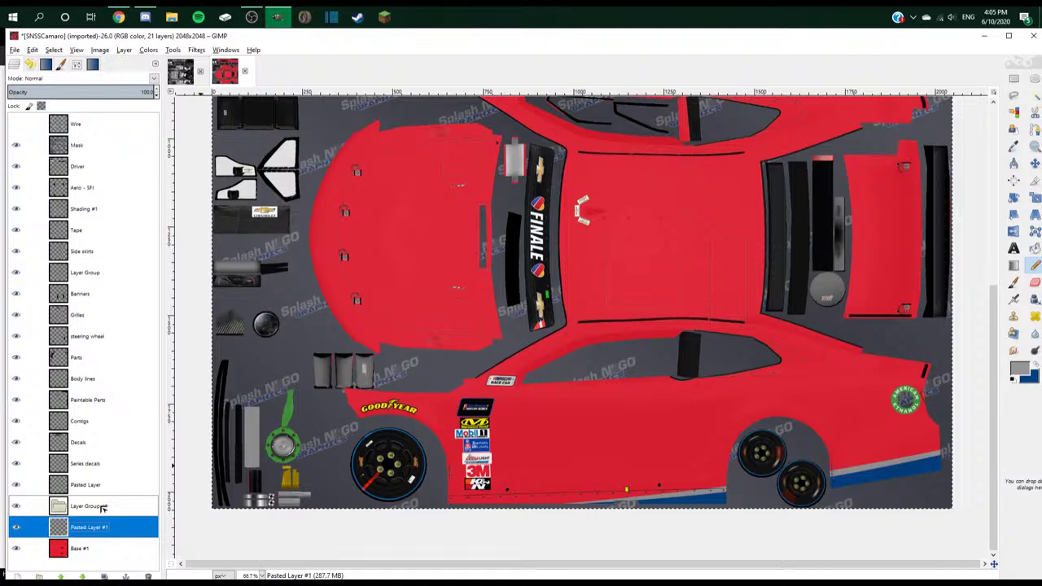
left_click_drag(102, 507, 102, 508)
right_click(97, 503)
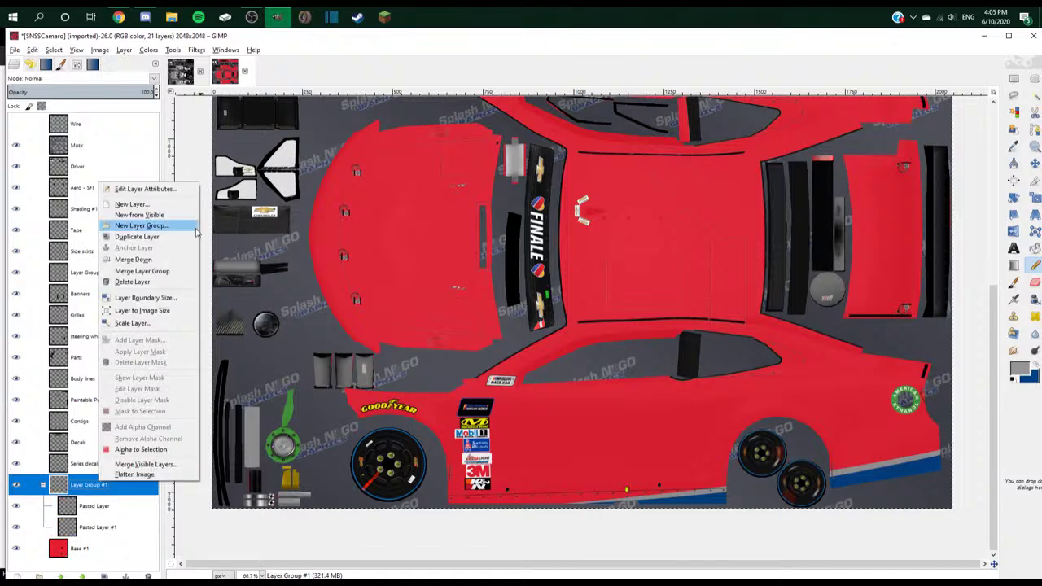
left_click(138, 264)
- Cut the lower-right car side area onto its own new layer
key("r")
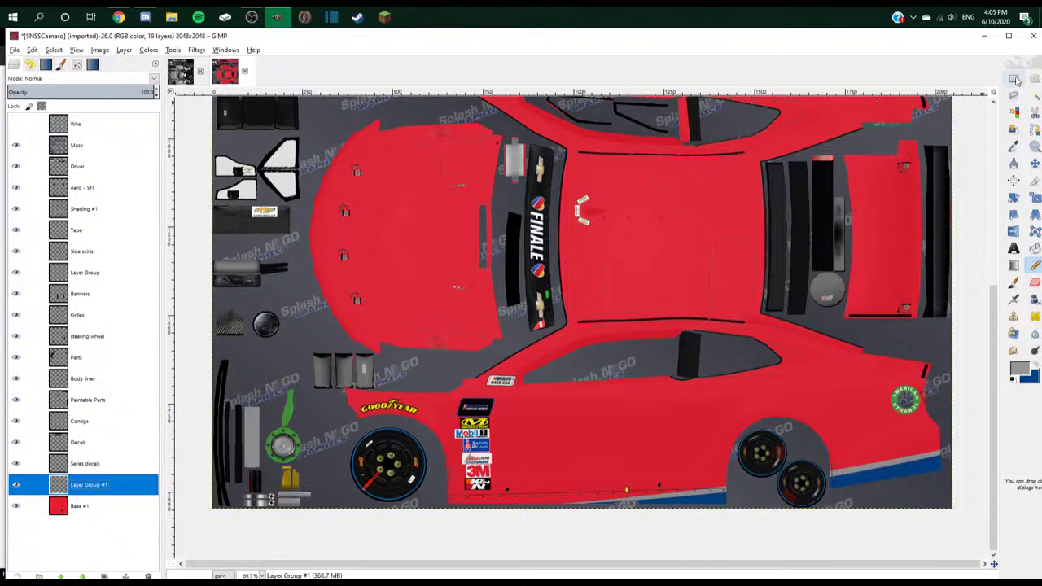
key("minus")
left_click_drag(873, 381, 551, 477)
key("ctrl+x")
key("ctrl+v")
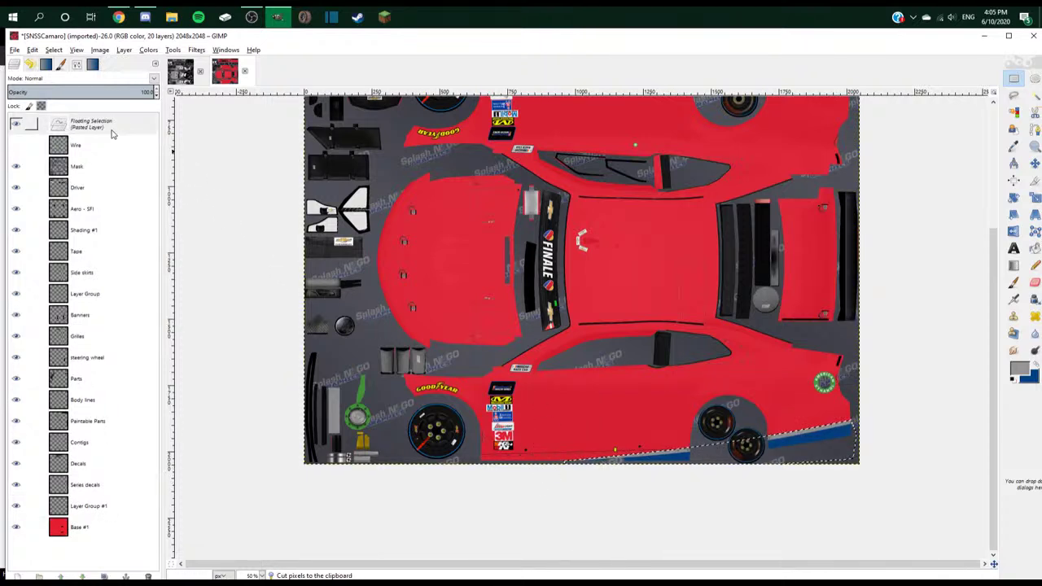
key("ctrl+shift+n")
right_click(114, 487)
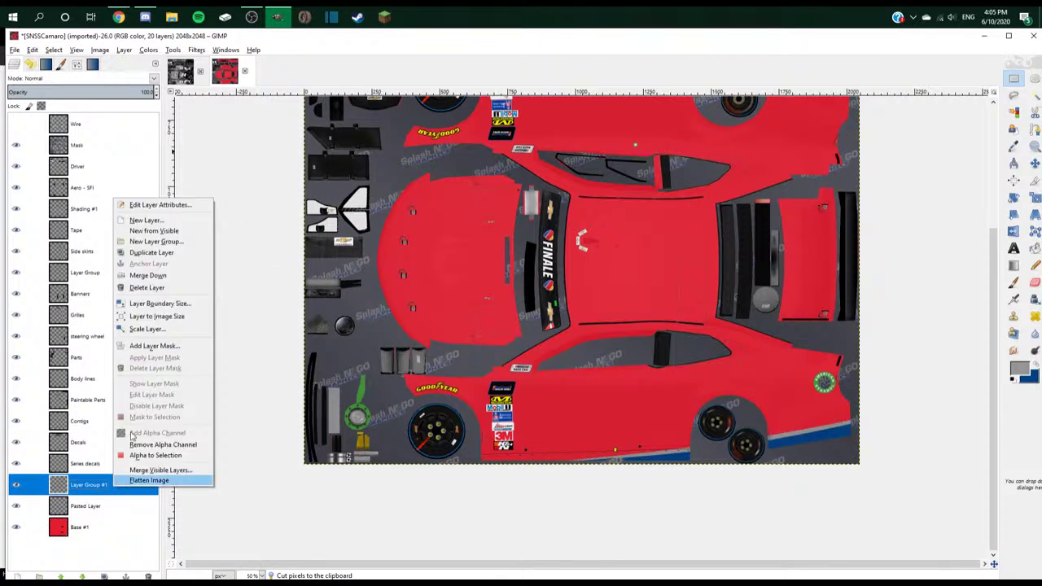
key("alt+Tab")
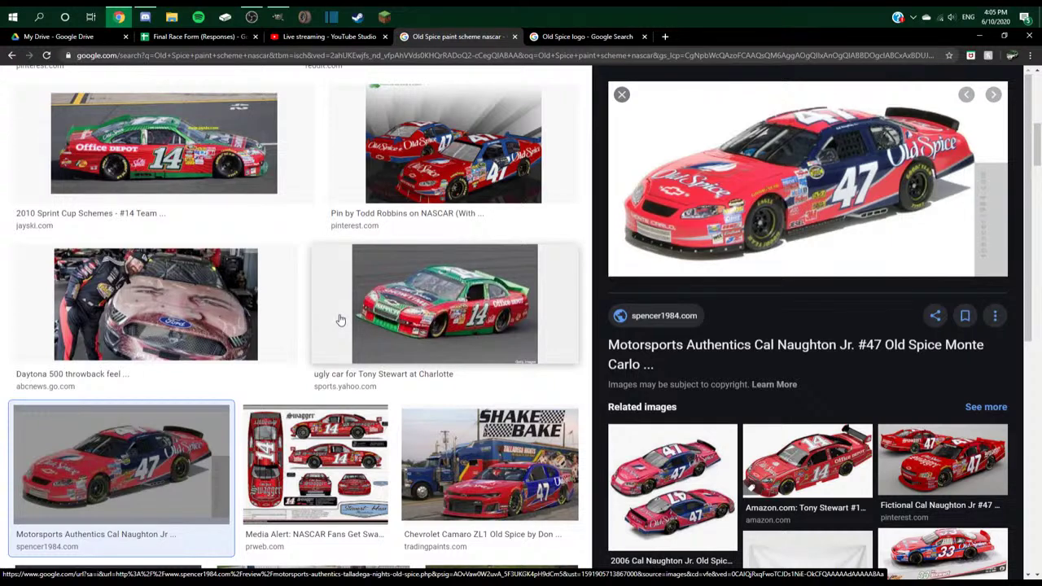
- Scroll through the #47 Old Spice car image results
key("alt+Tab")
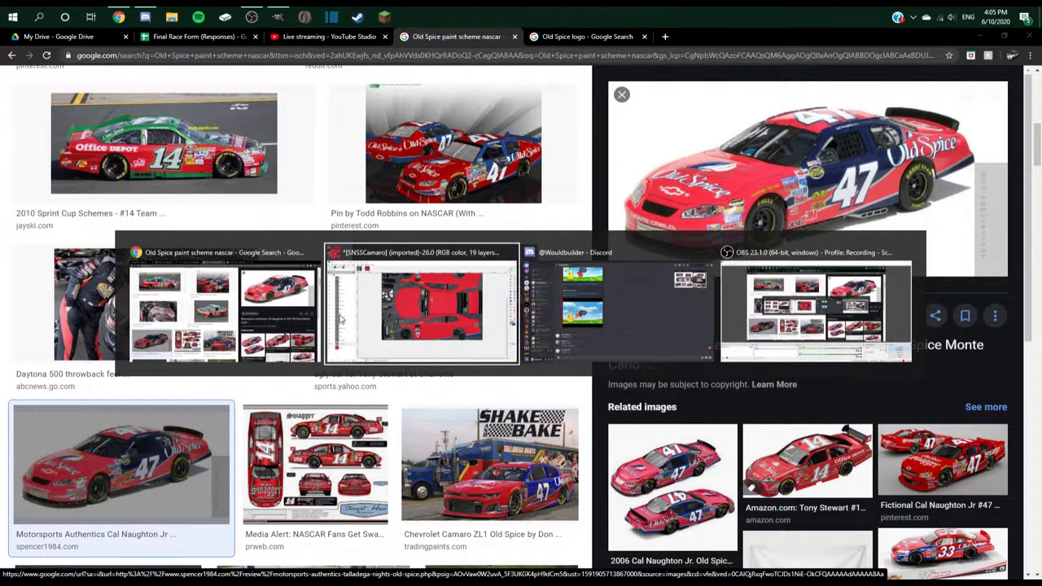
key("Escape")
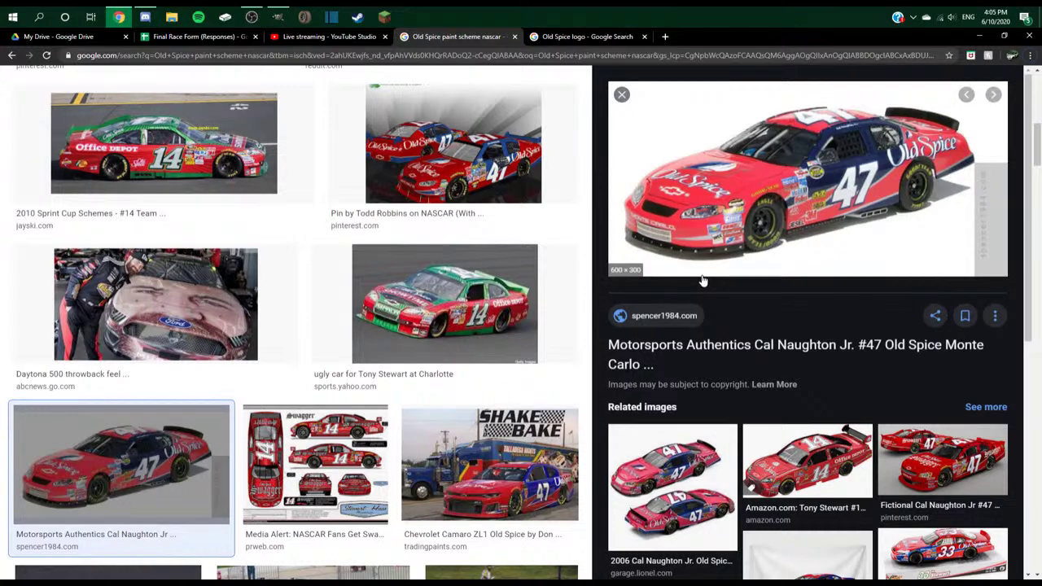
scroll(494, 370, "down", 1)
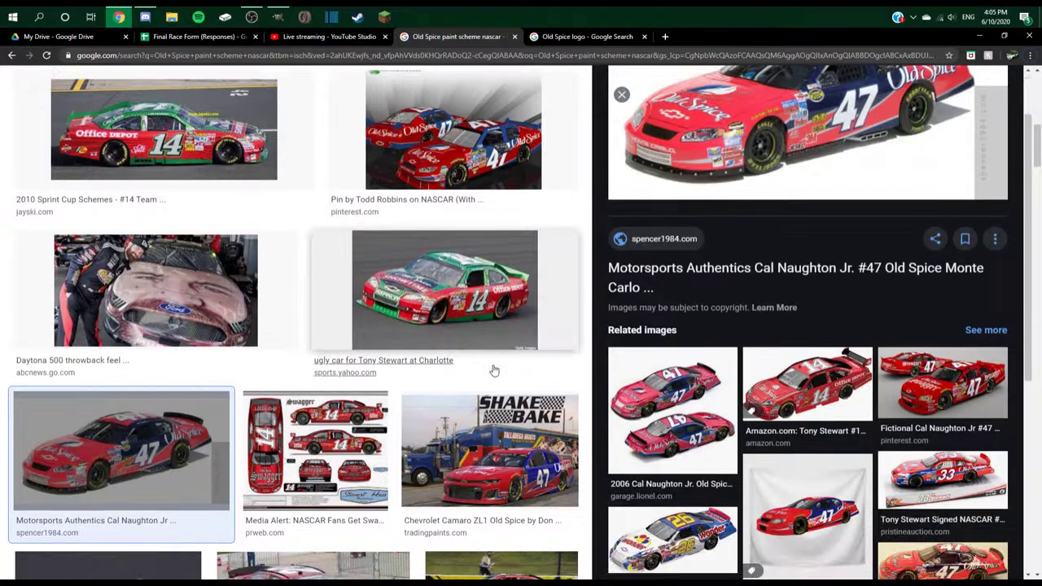
scroll(494, 370, "up", 2)
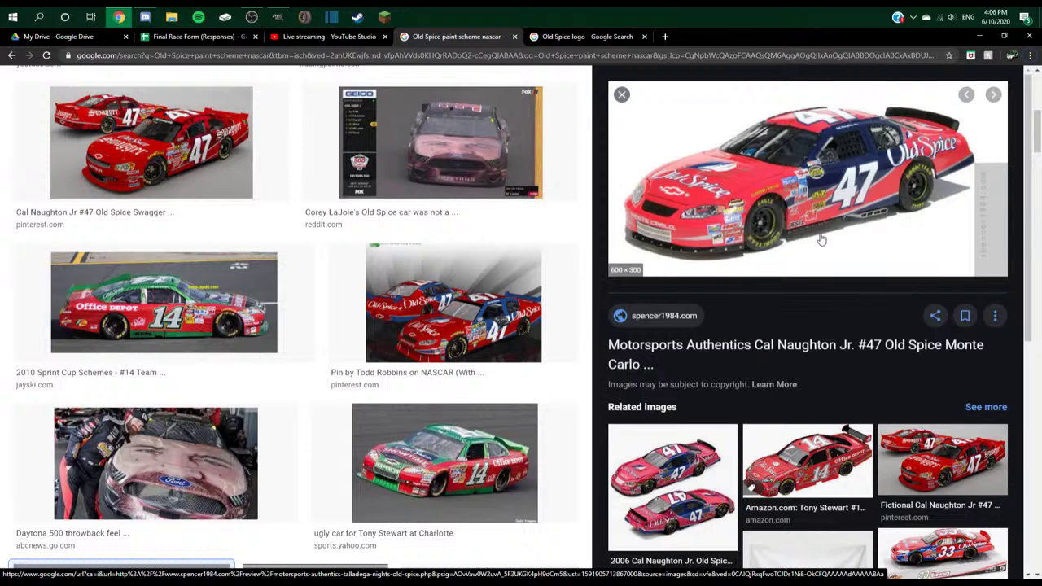
key("alt+Tab")
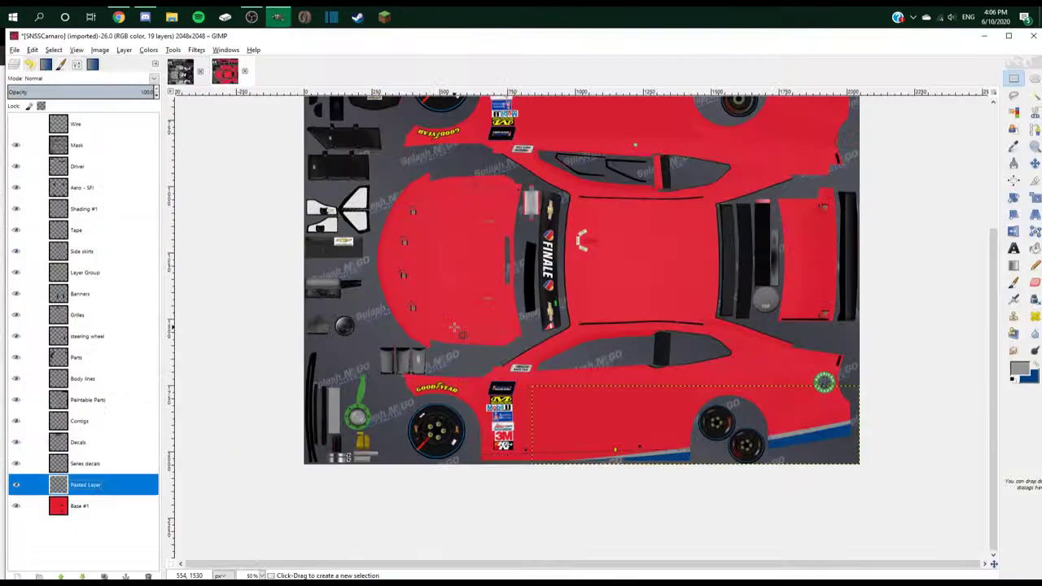
- Make blue the foreground colour and glance at the reference photo's source page
left_click(1035, 365)
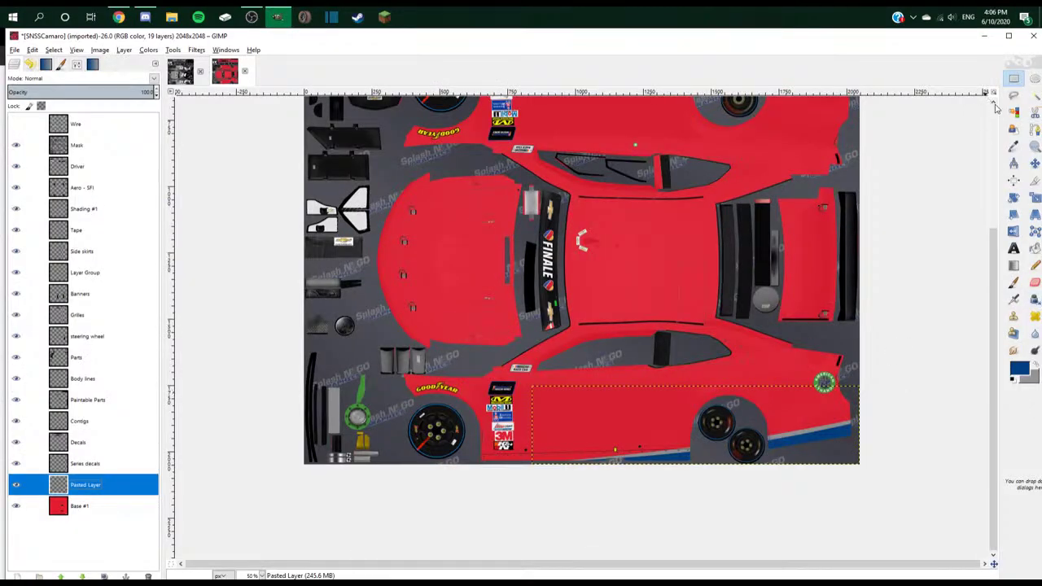
left_click(1033, 128)
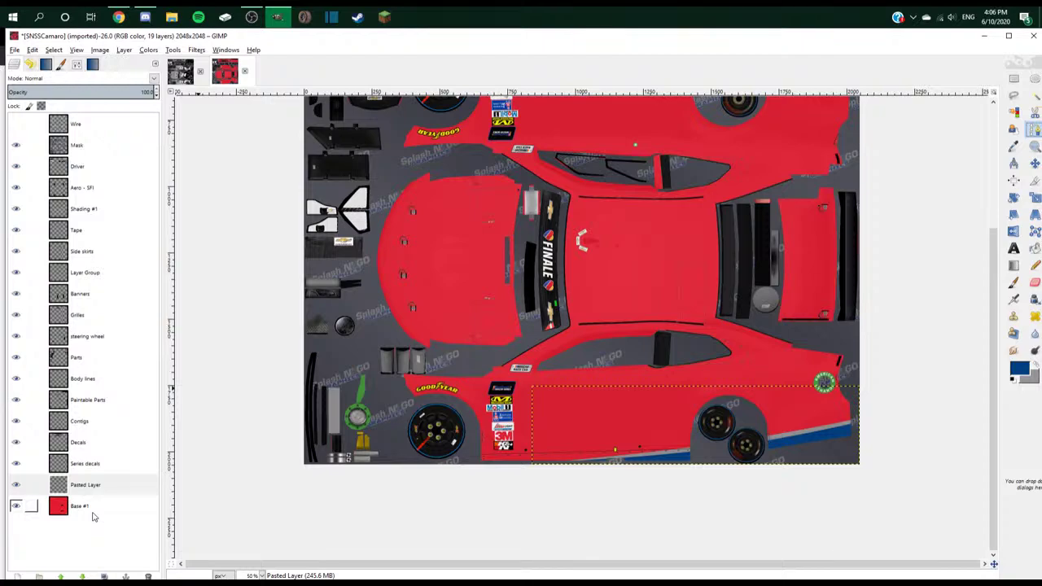
key("alt+Tab")
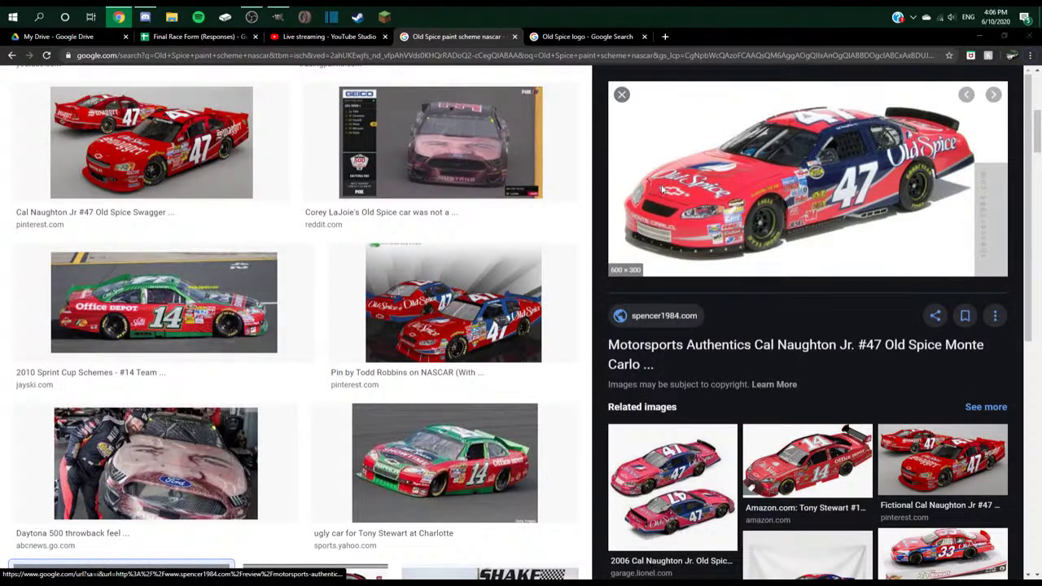
key("alt+Tab")
key("alt+Tab")
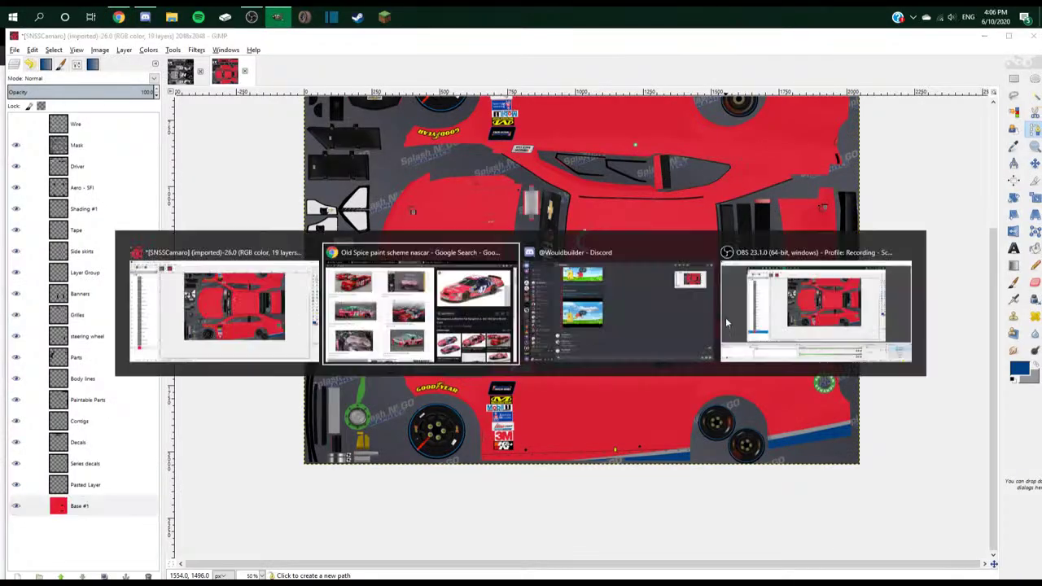
left_click(727, 324)
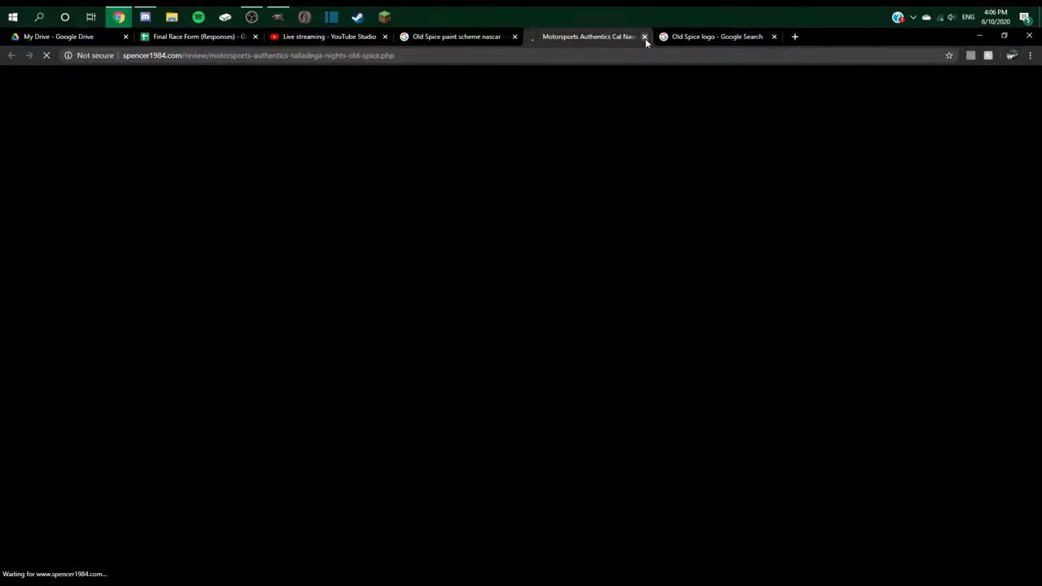
left_click(644, 36)
key("alt+Tab")
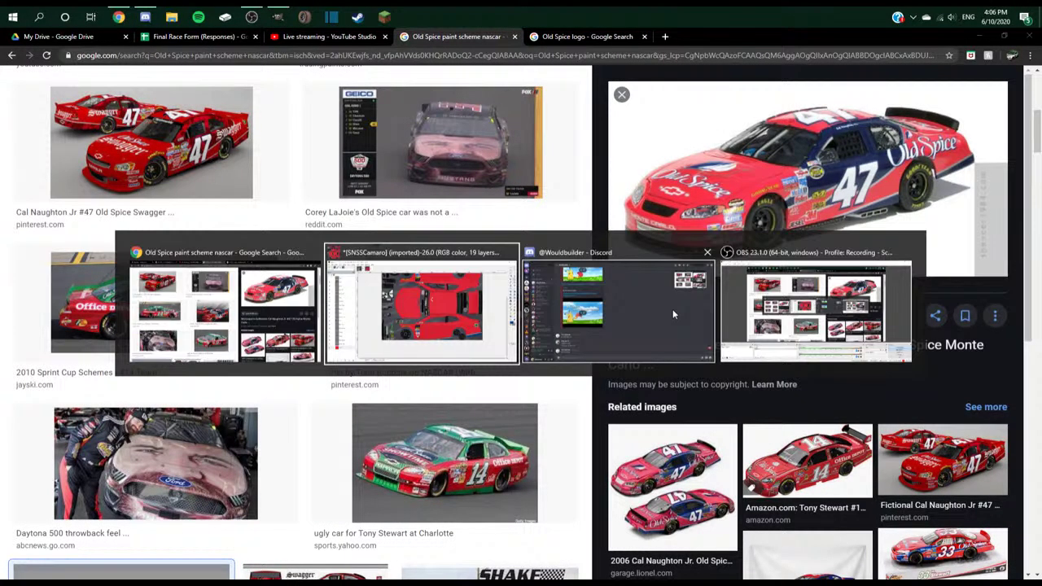
left_click(464, 332)
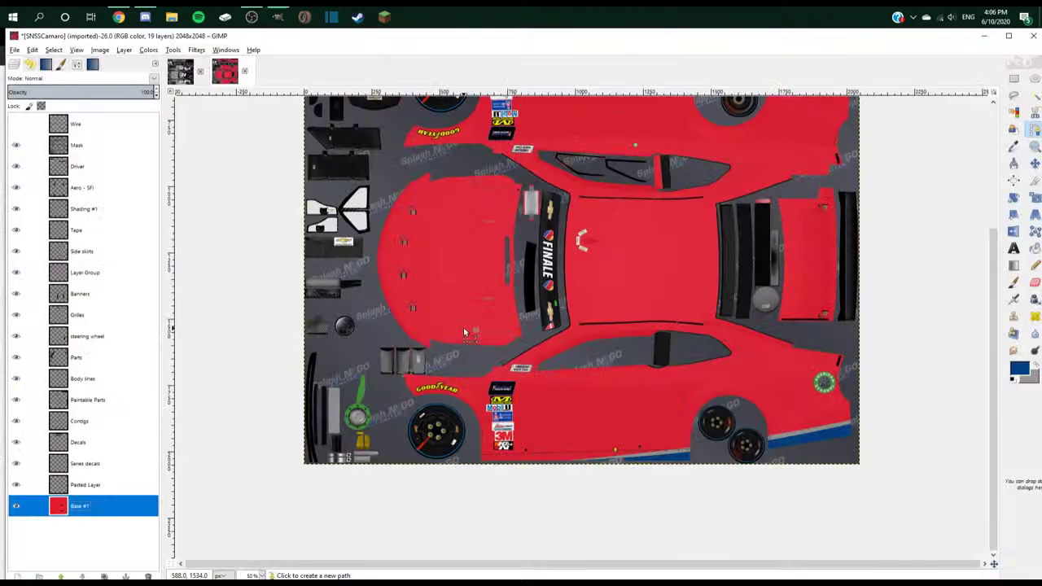
- Start the side-body path with two anchors, curving the segment along the body line
left_click(744, 322)
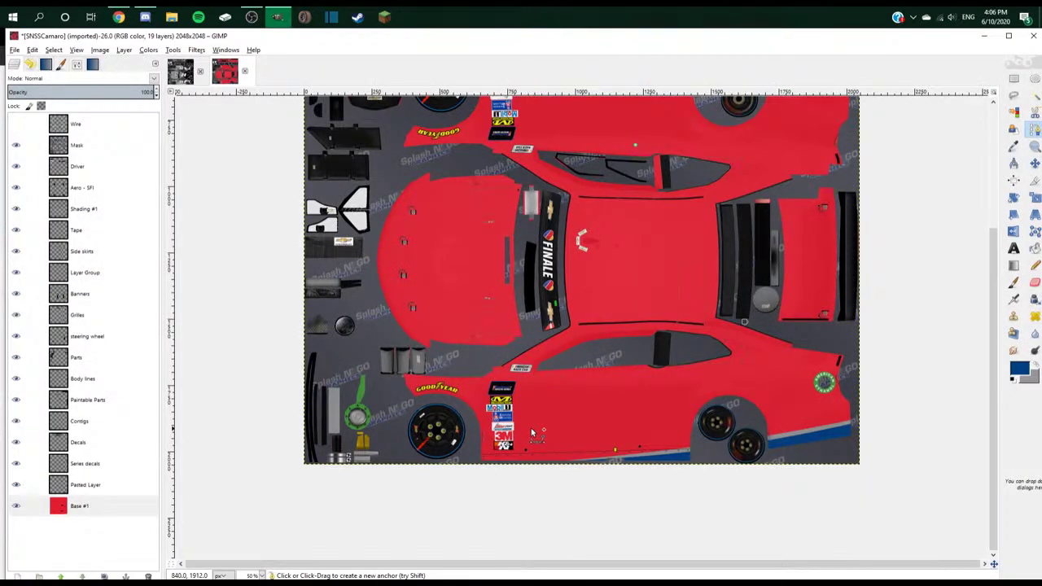
left_click(526, 428)
key("alt+Tab")
key("alt+Tab")
left_click_drag(684, 351, 711, 370)
key("alt+Tab")
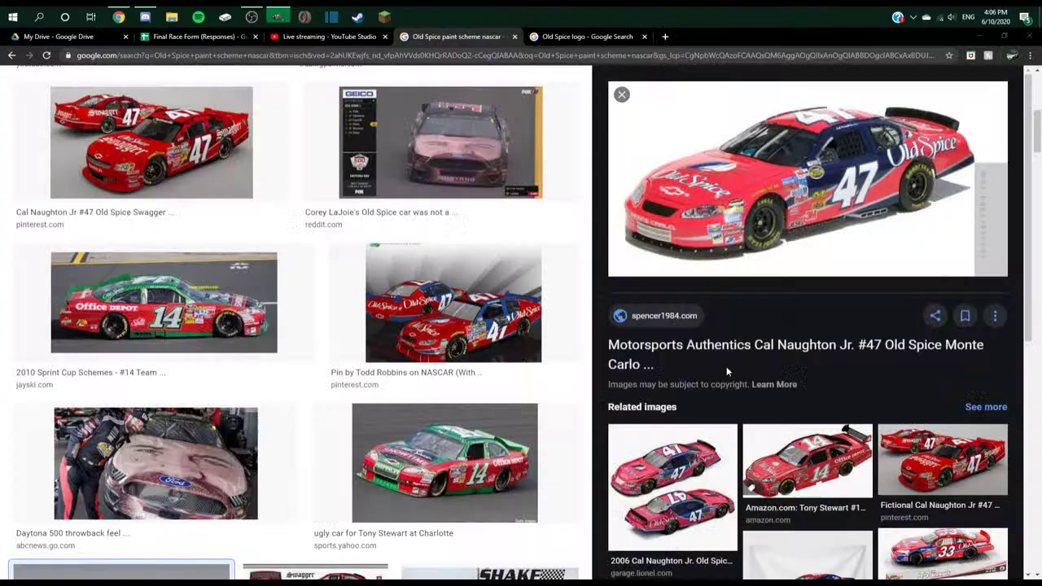
key("alt+Tab")
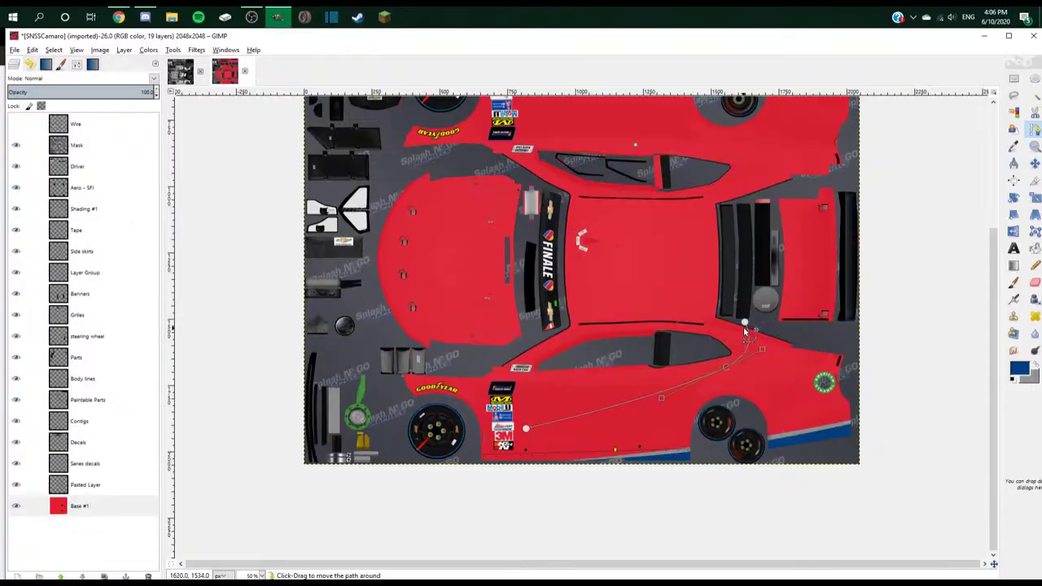
key("alt+Tab")
key("alt+Tab")
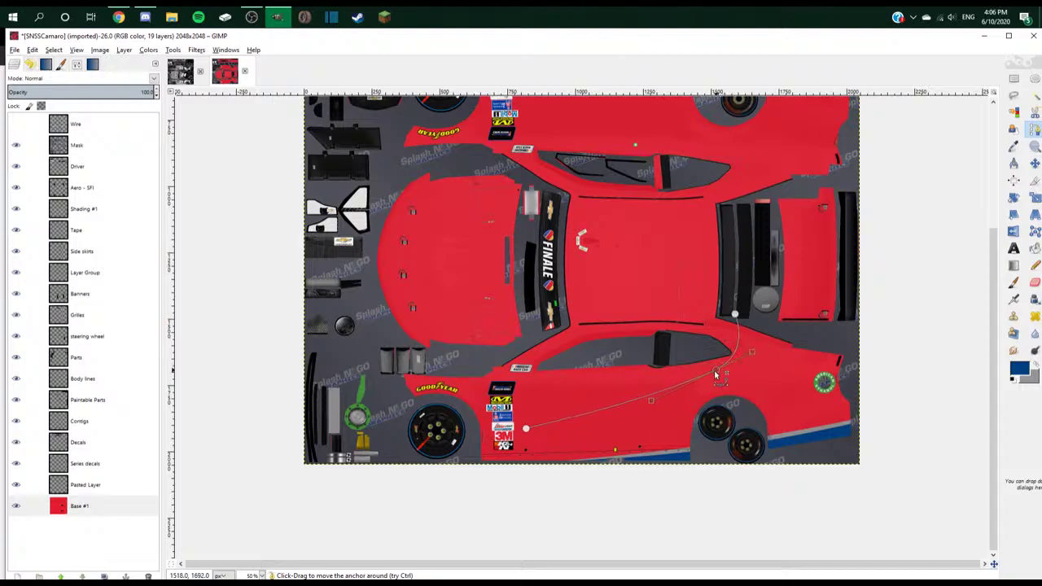
key("alt+Tab")
key("alt+Tab")
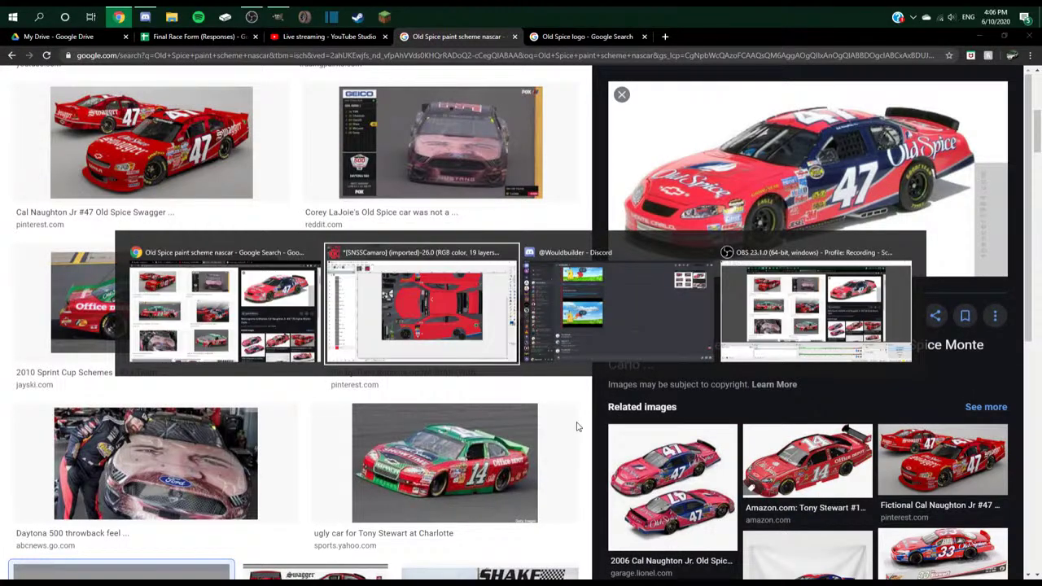
key("Escape")
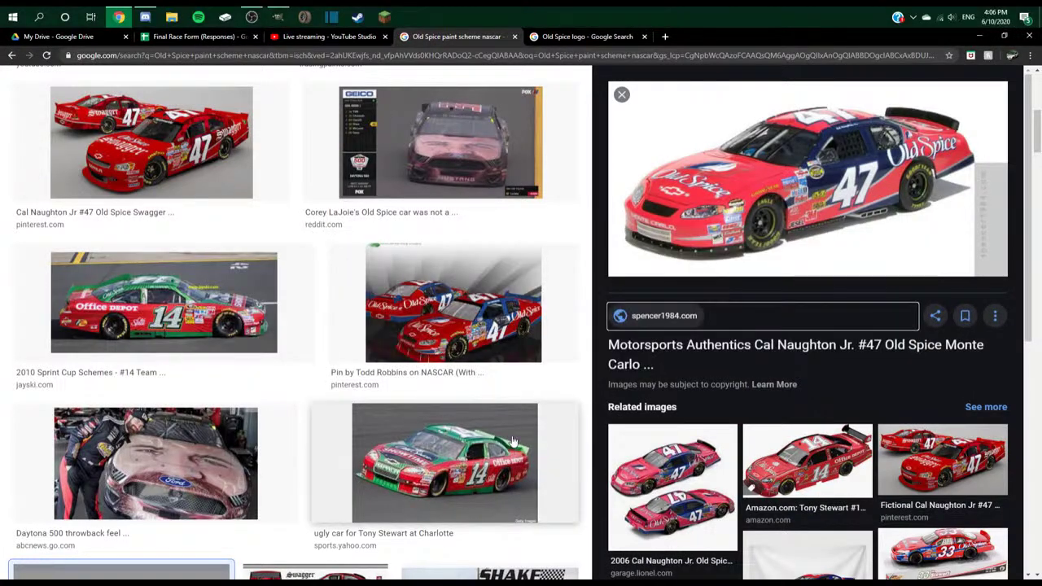
key("alt+Tab")
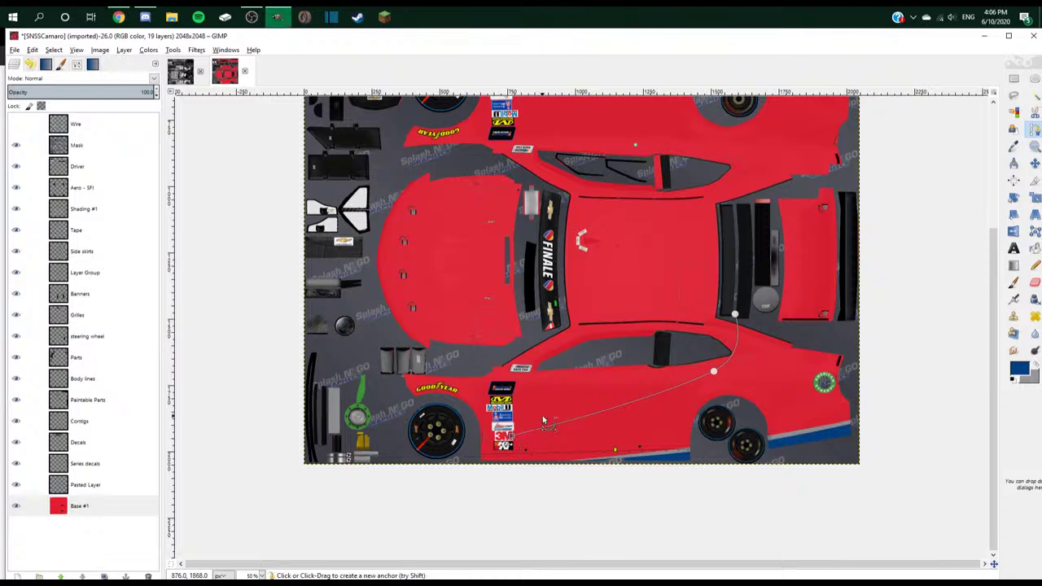
- Add and refine anchors up to the windshield base, then zoom in to 400% near the last anchor
left_click(554, 409)
left_click_drag(713, 371, 737, 376)
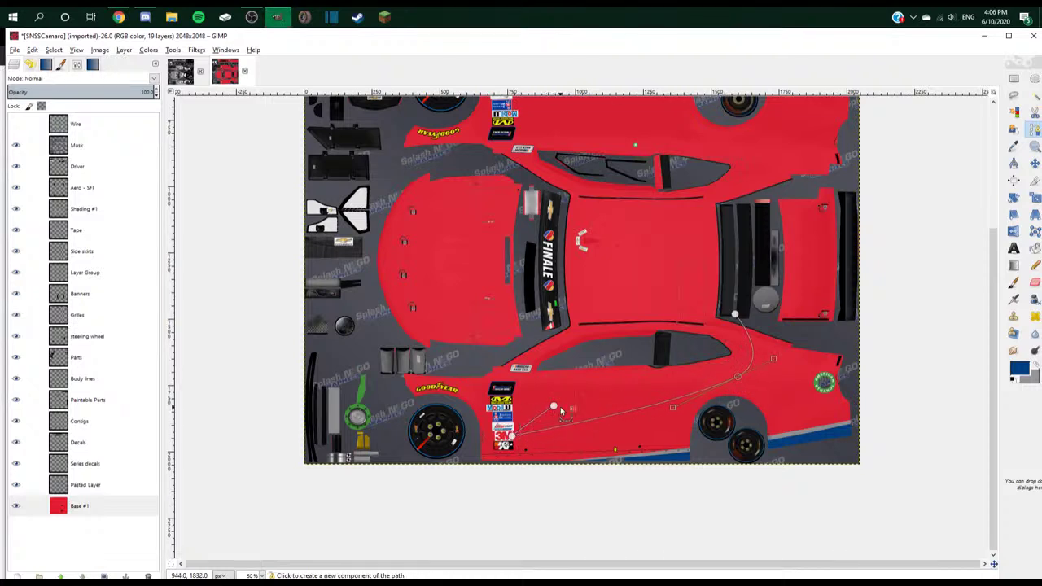
left_click_drag(553, 405, 588, 401)
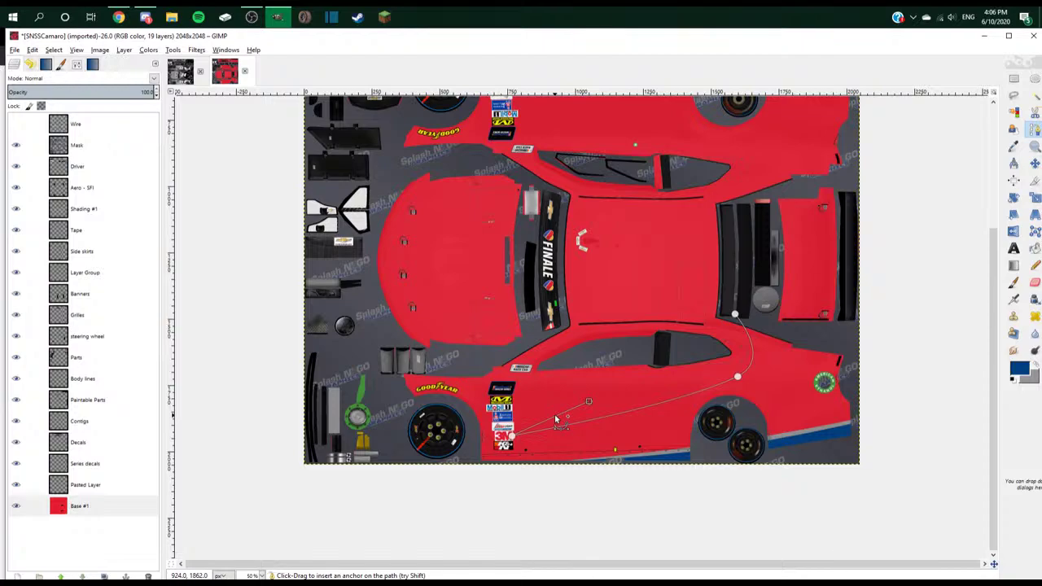
key("alt+Tab")
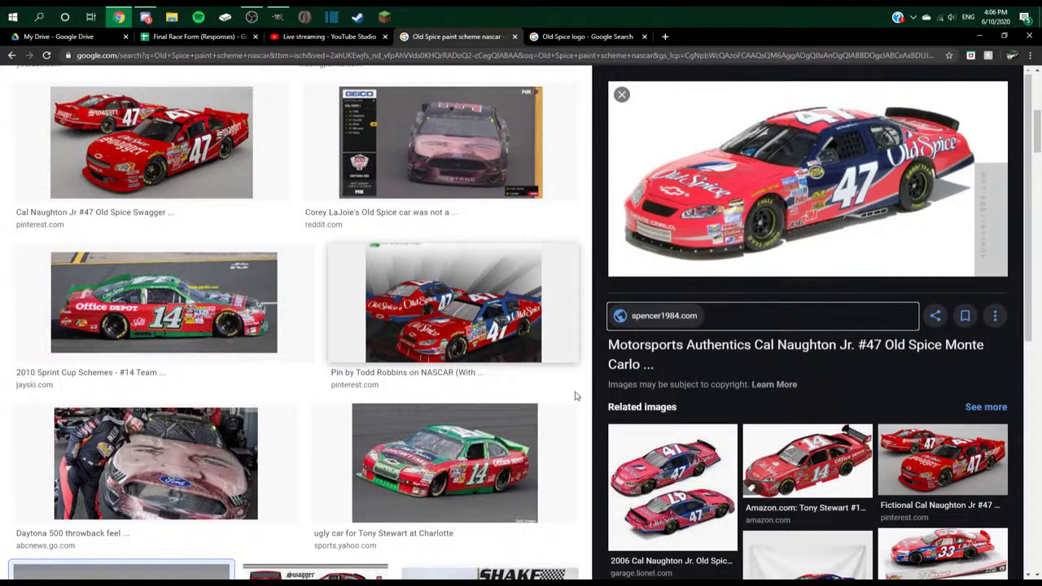
key("alt+Tab")
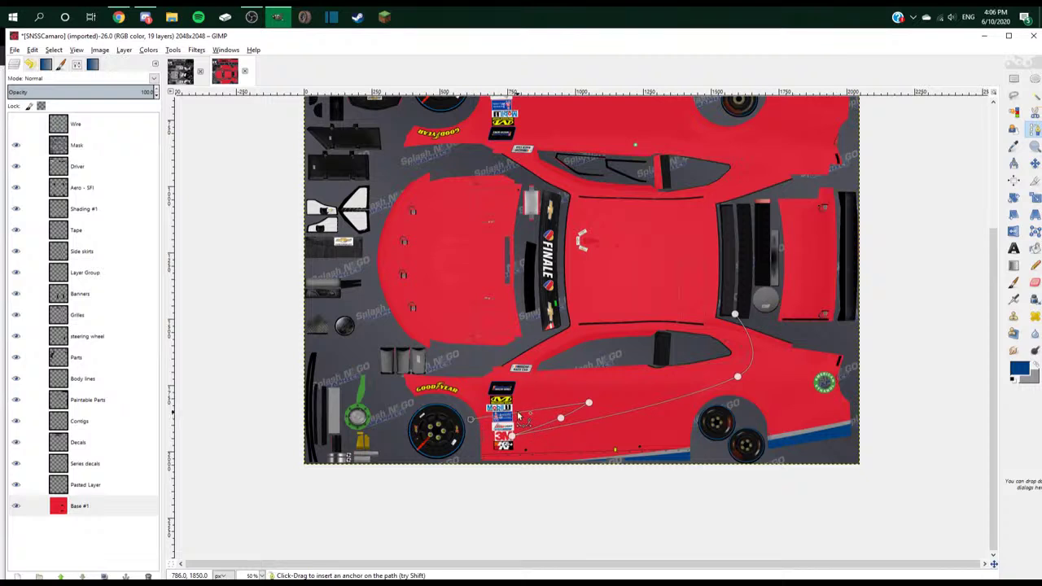
left_click(518, 416)
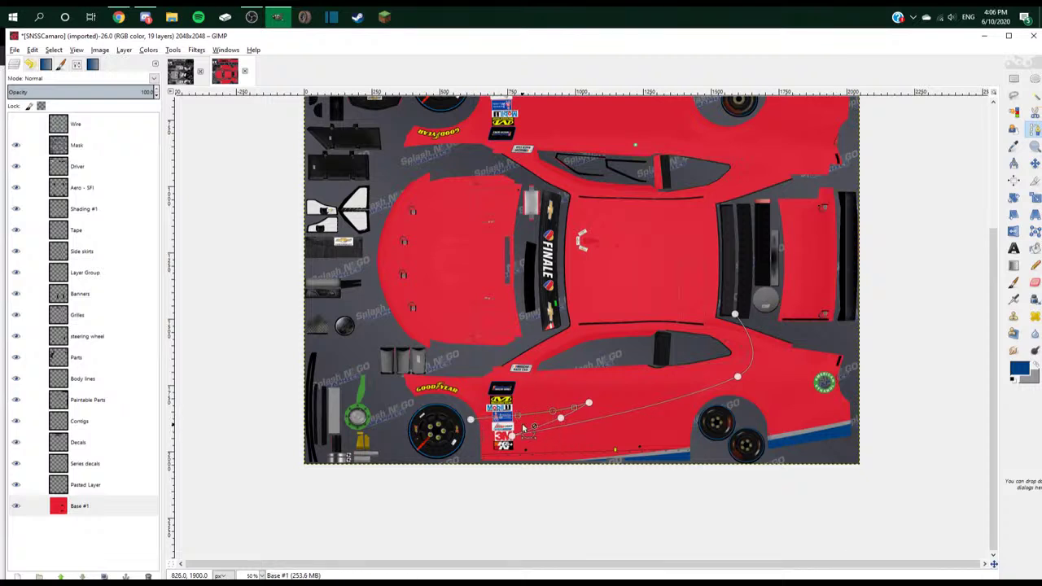
key("alt+Tab")
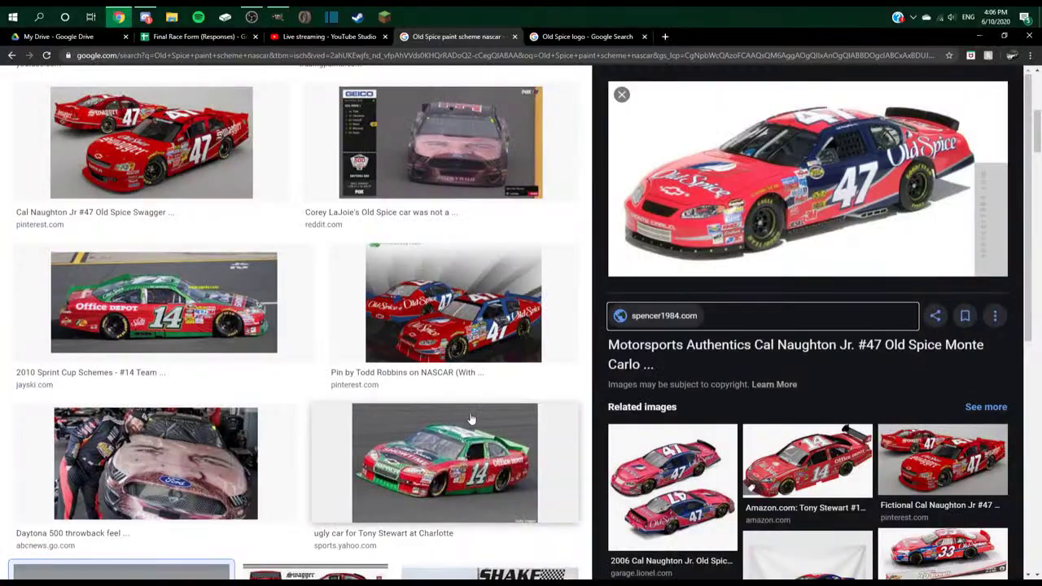
key("alt+Tab")
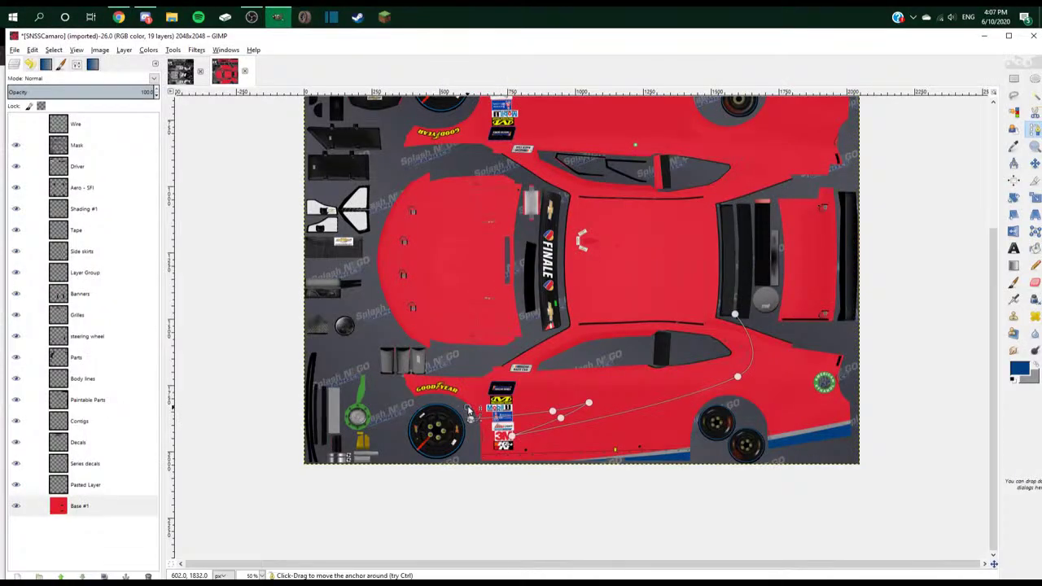
left_click(511, 356)
left_click_drag(523, 383, 515, 356)
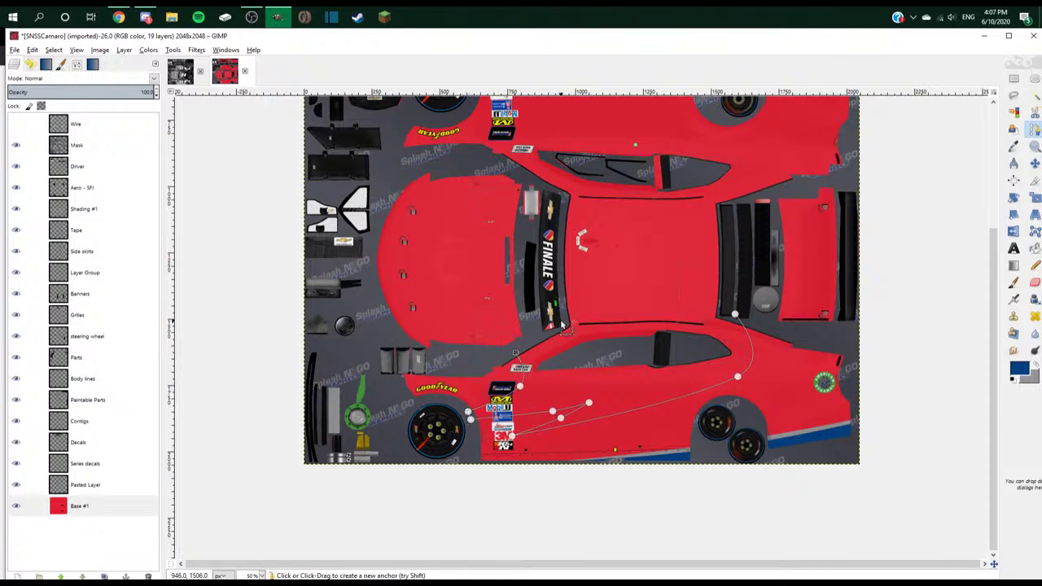
scroll(563, 327, "up", 6)
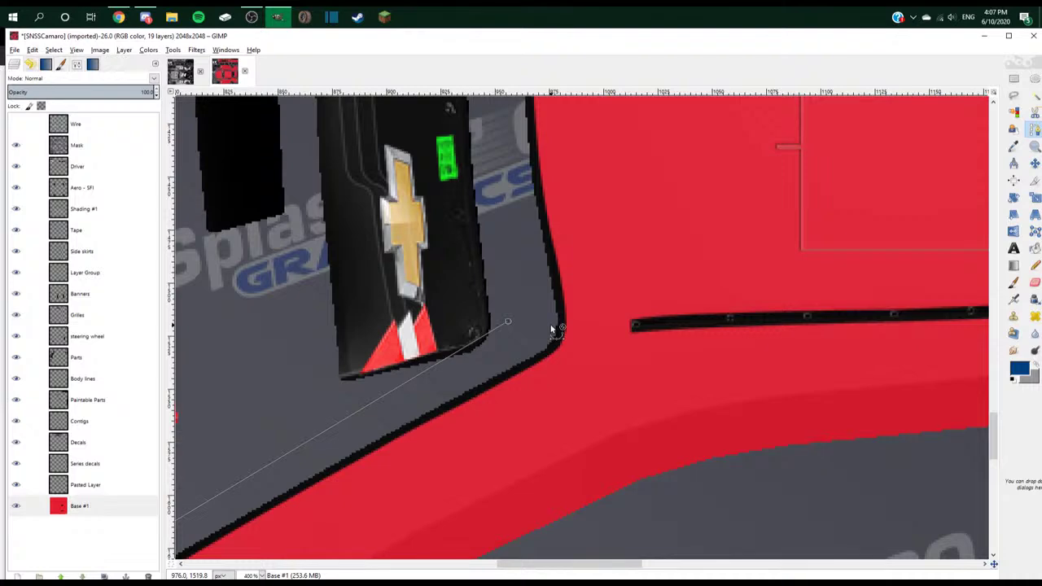
- Extend the outline path with curved anchors along the black roofline trim toward the rear pillar
left_click(755, 311)
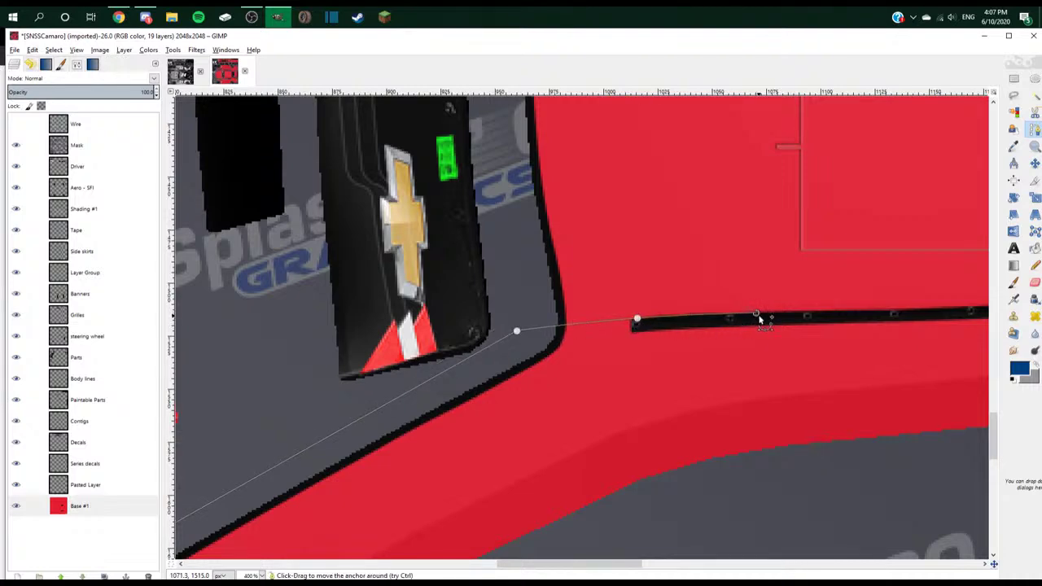
left_click_drag(755, 314, 839, 317)
scroll(784, 313, "down", 3)
scroll(772, 310, "down", 2)
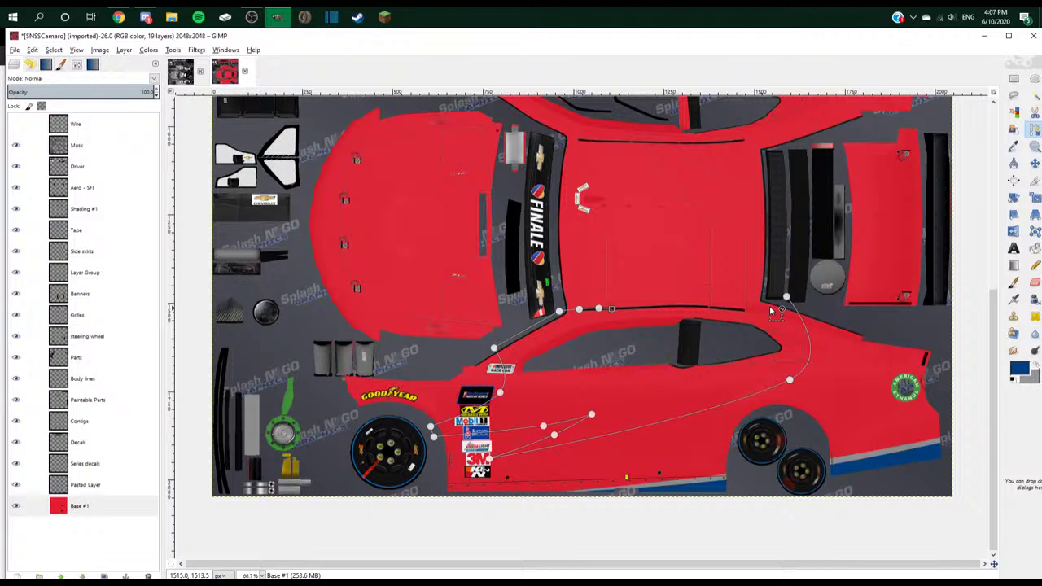
scroll(771, 310, "up", 3)
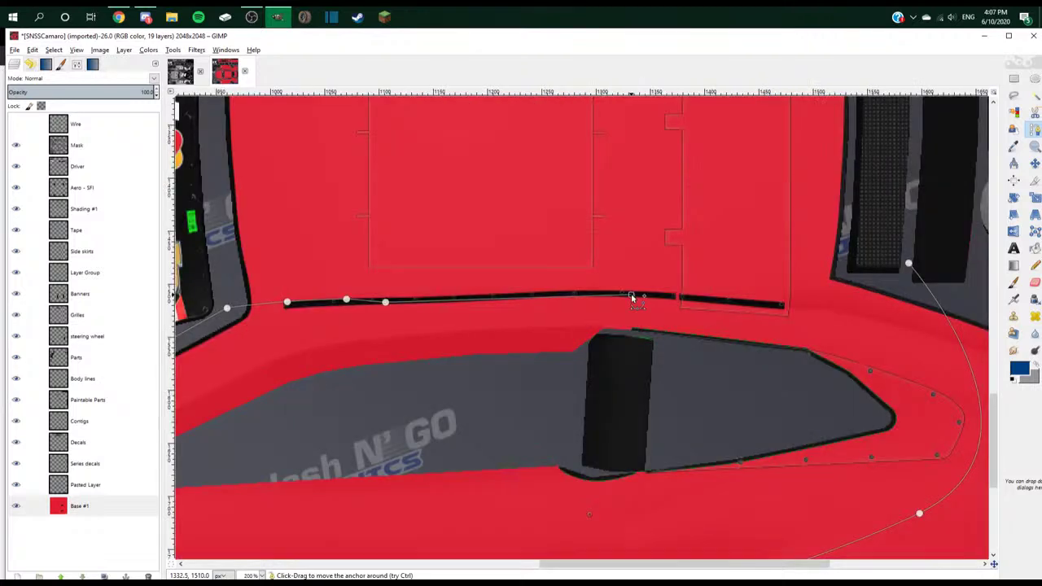
left_click(691, 301)
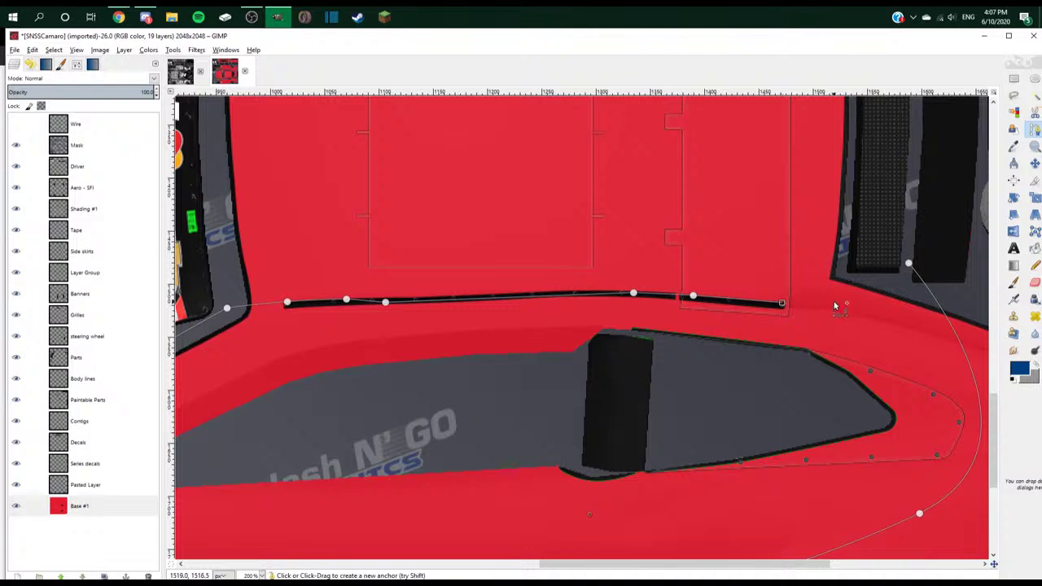
left_click(851, 269)
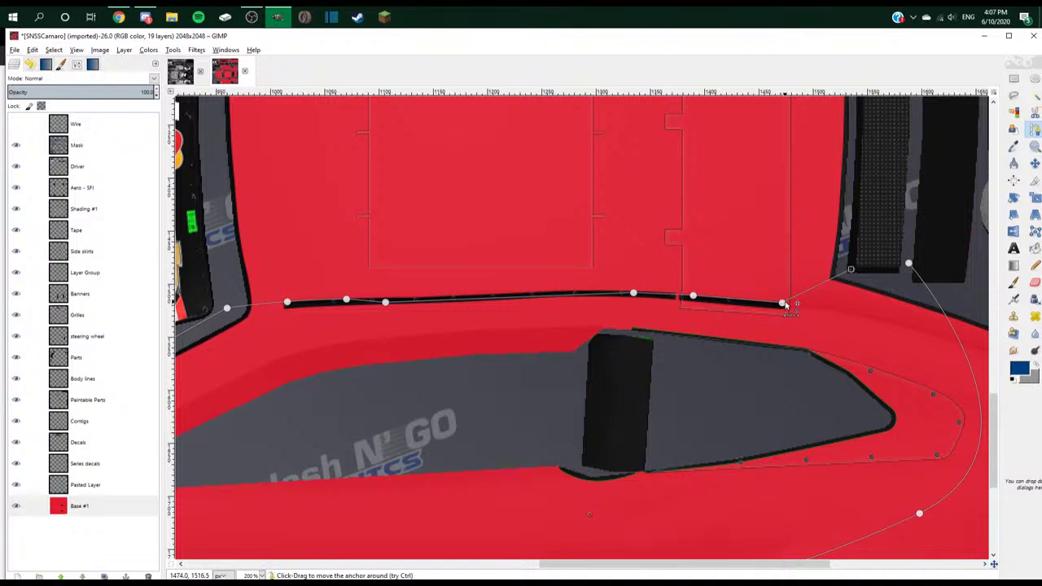
left_click_drag(910, 271, 963, 314)
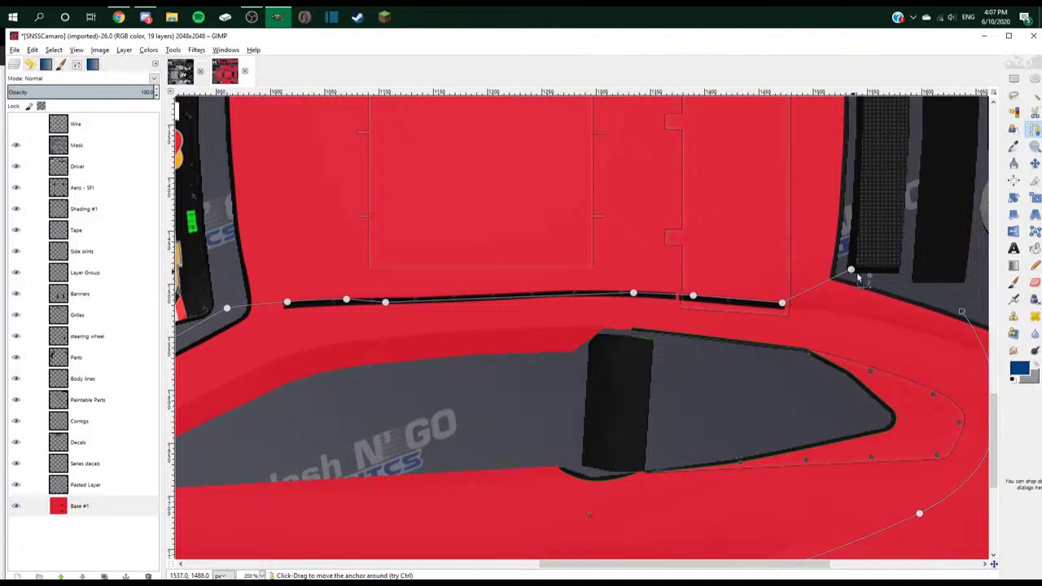
key("ctrl+z")
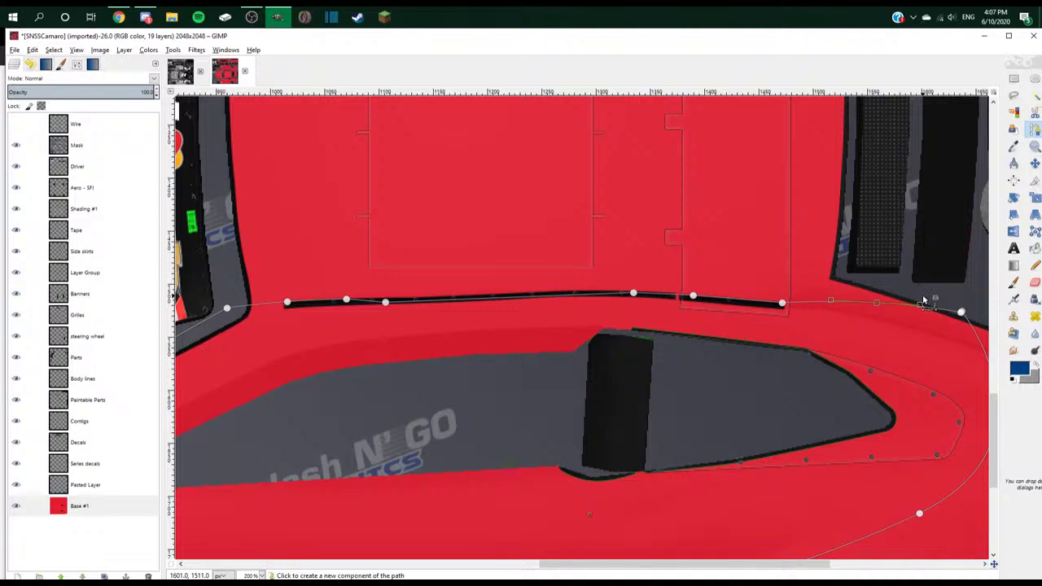
scroll(902, 289, "down", 2)
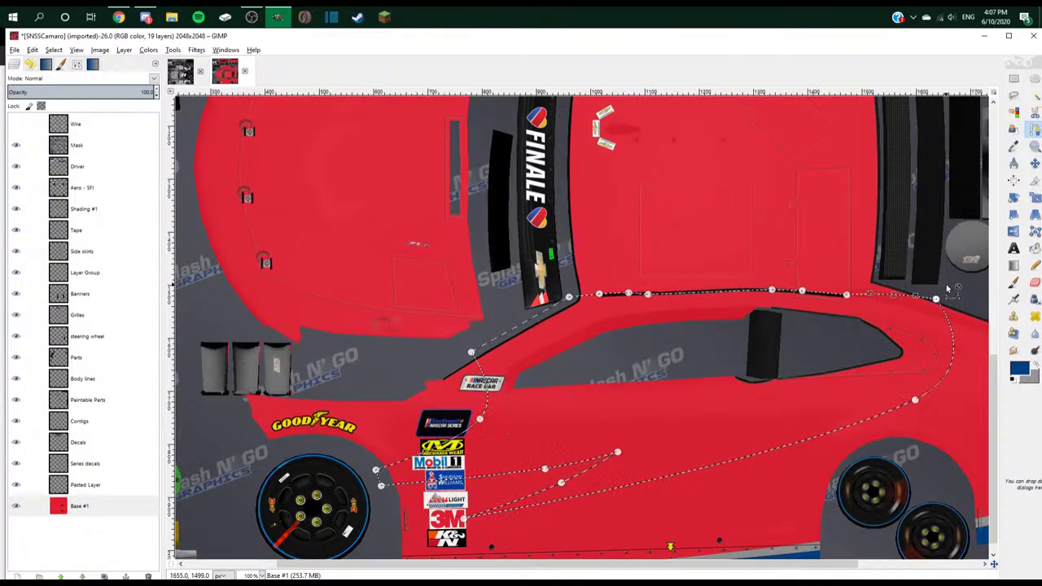
- Reshape the curve at the path's rear end anchor
left_click(936, 300)
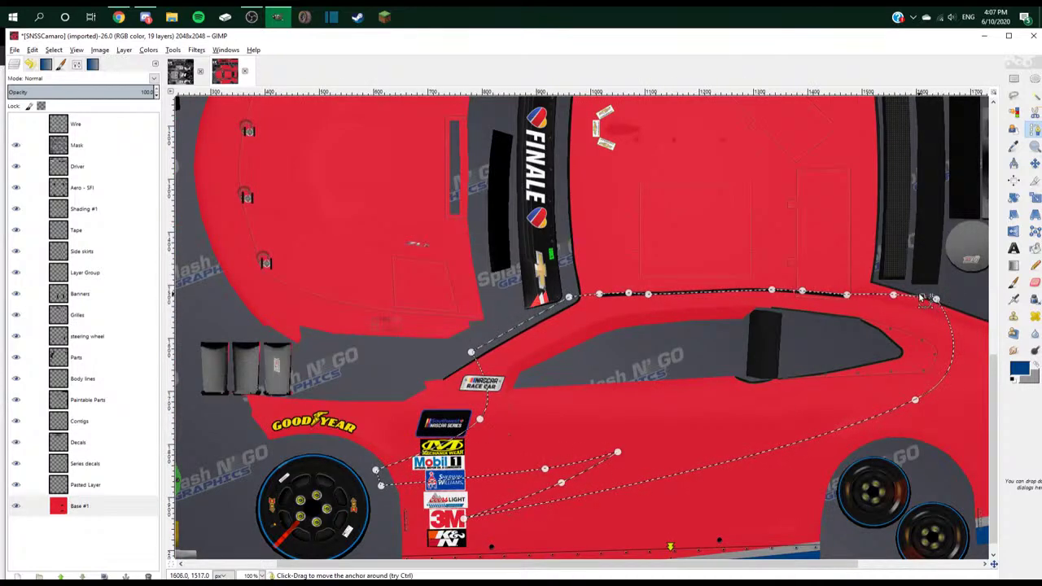
left_click_drag(922, 293, 971, 309)
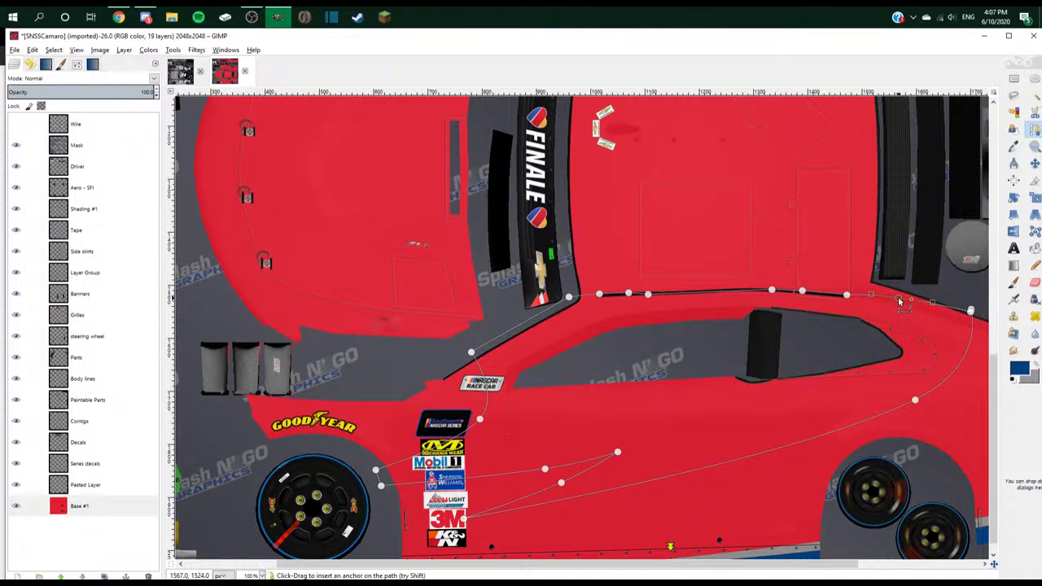
scroll(899, 301, "up", 1)
scroll(899, 301, "down", 1)
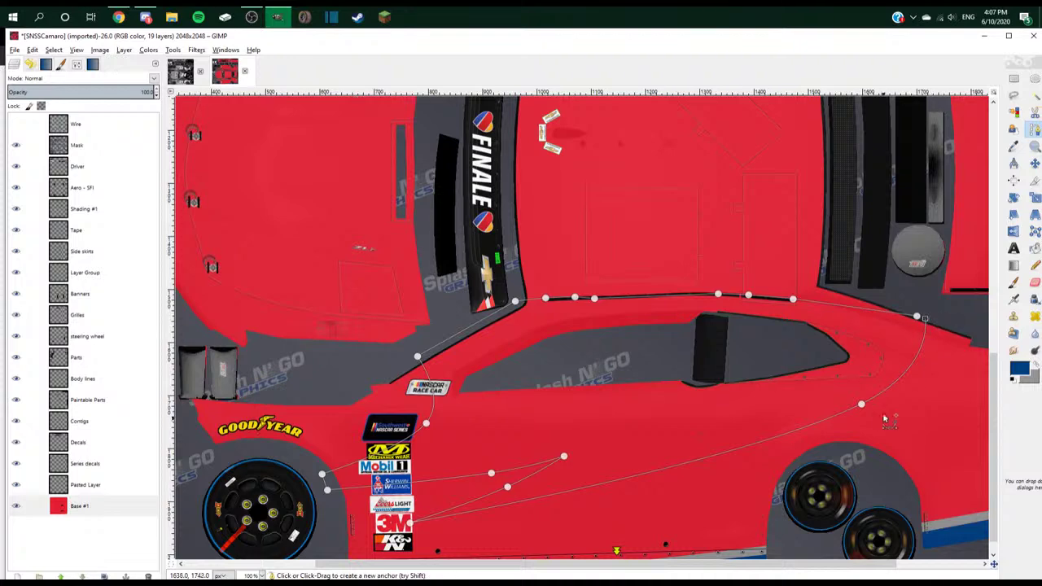
- Convert the outline path into a selection and switch to the Paintbrush
key("shift+v")
key("p")
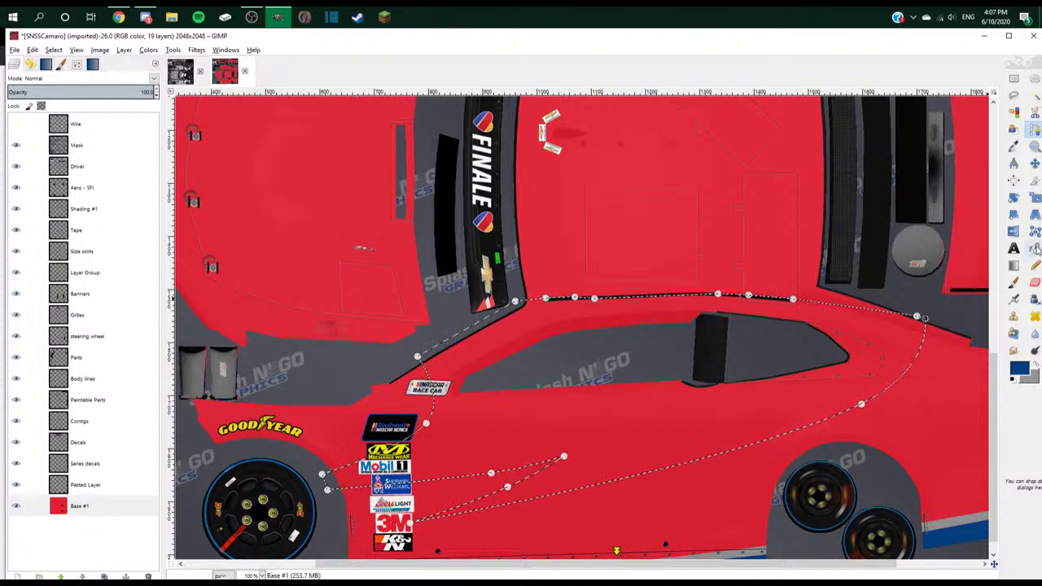
scroll(816, 308, "down", 3)
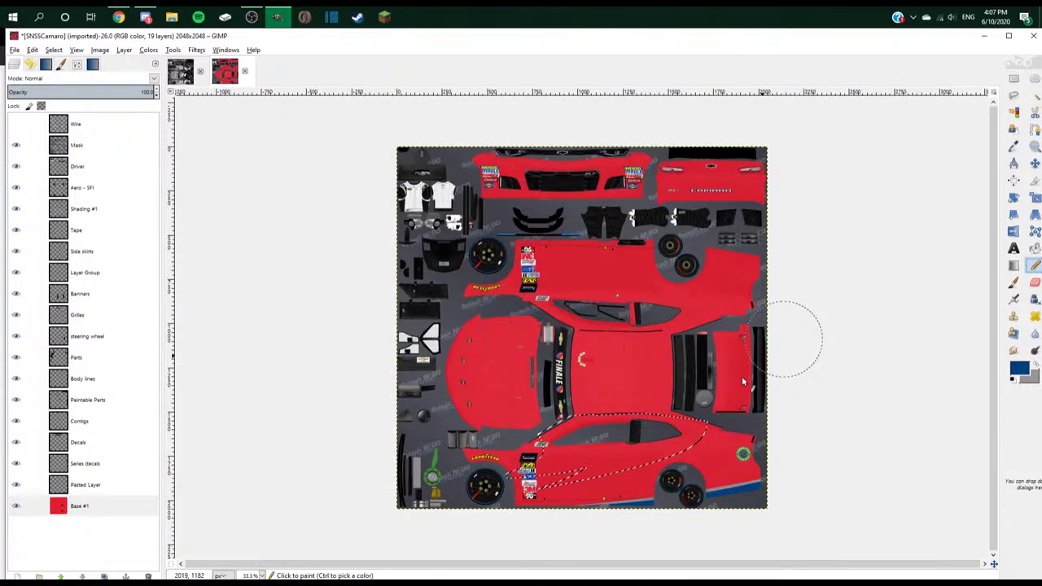
- Brush solid blue paint over the selected side panel
scroll(742, 380, "up", 1)
mouse_move(716, 455)
left_mouse_down()
mouse_move(692, 472)
mouse_move(645, 456)
mouse_move(562, 480)
mouse_move(645, 424)
mouse_move(814, 419)
mouse_move(749, 379)
mouse_move(757, 375)
left_mouse_up()
scroll(773, 381, "up", 2)
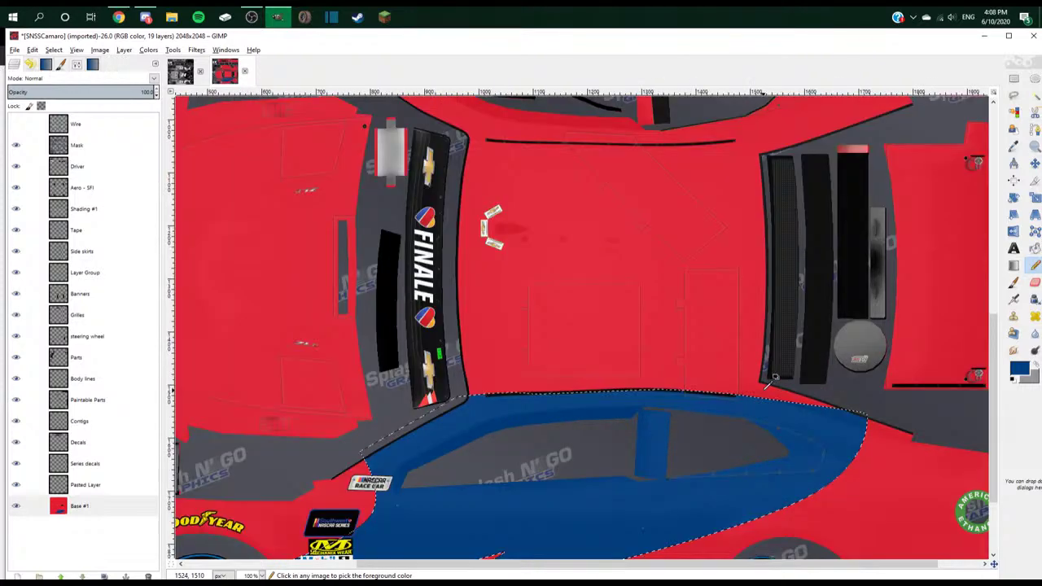
scroll(768, 383, "down", 3)
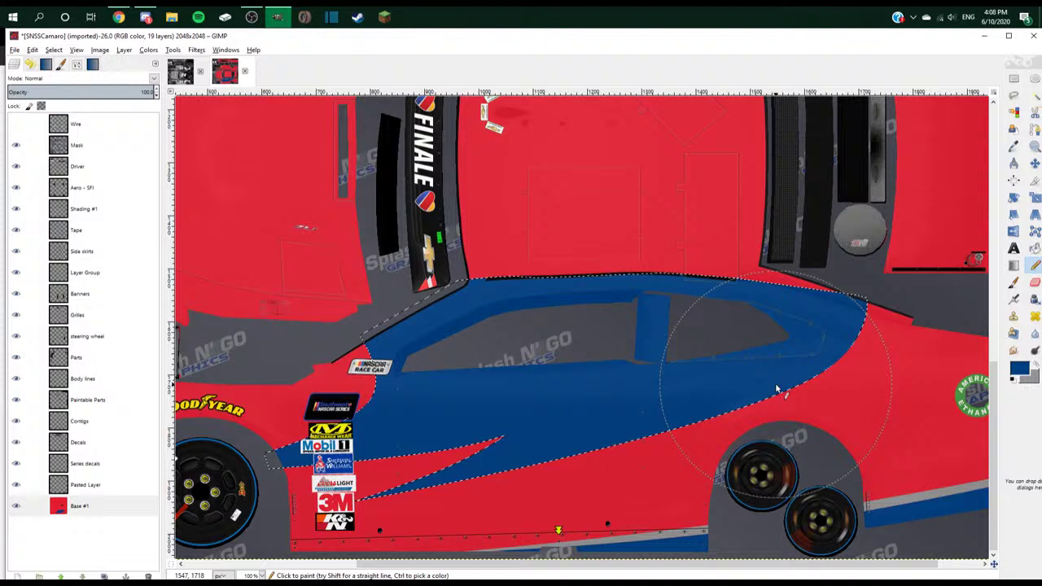
- Compare the result against the #47 Old Spice Monte Carlo reference image
left_click(99, 49)
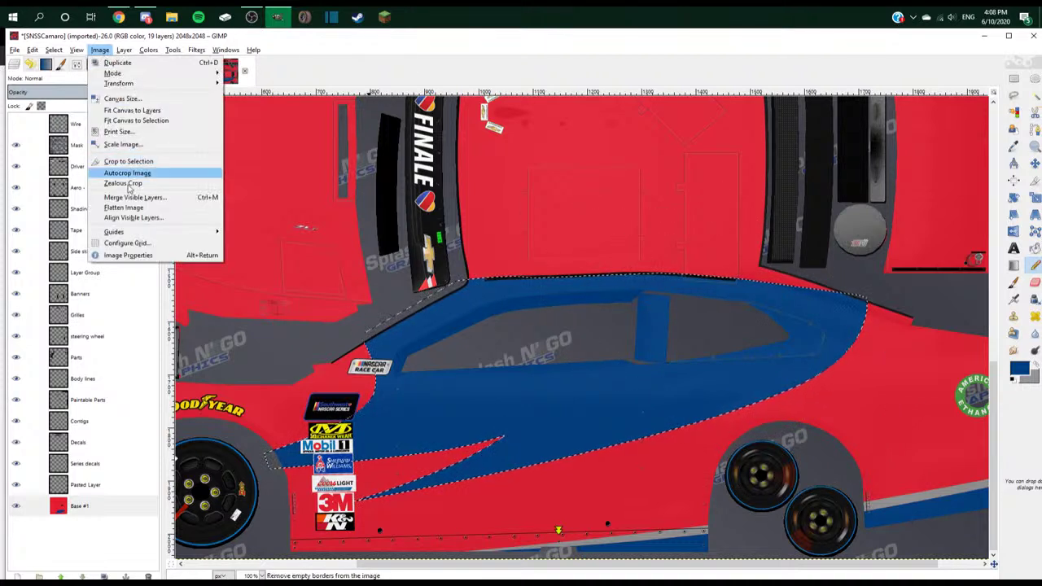
key("alt+Tab")
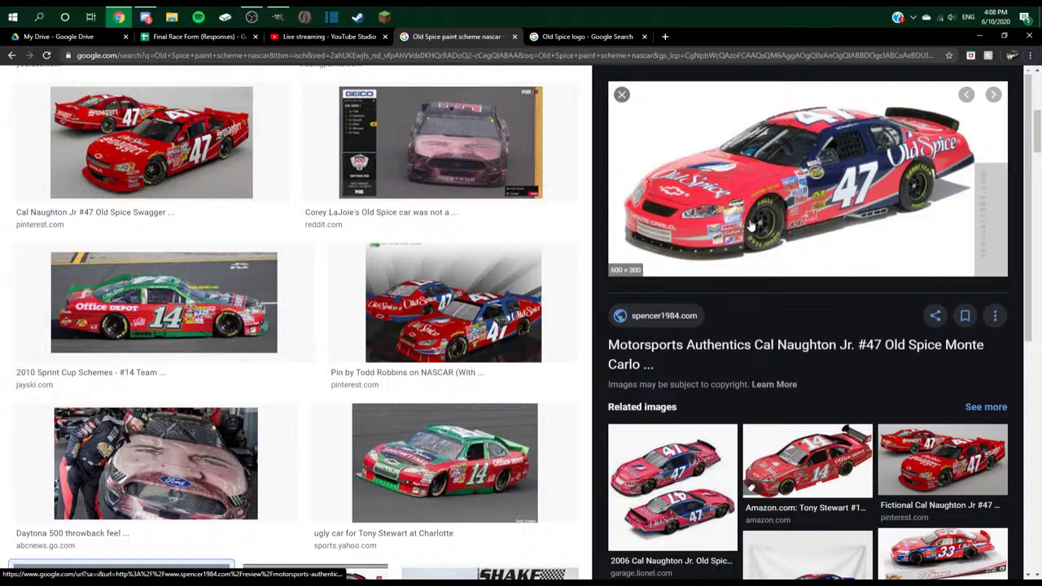
key("alt+Tab")
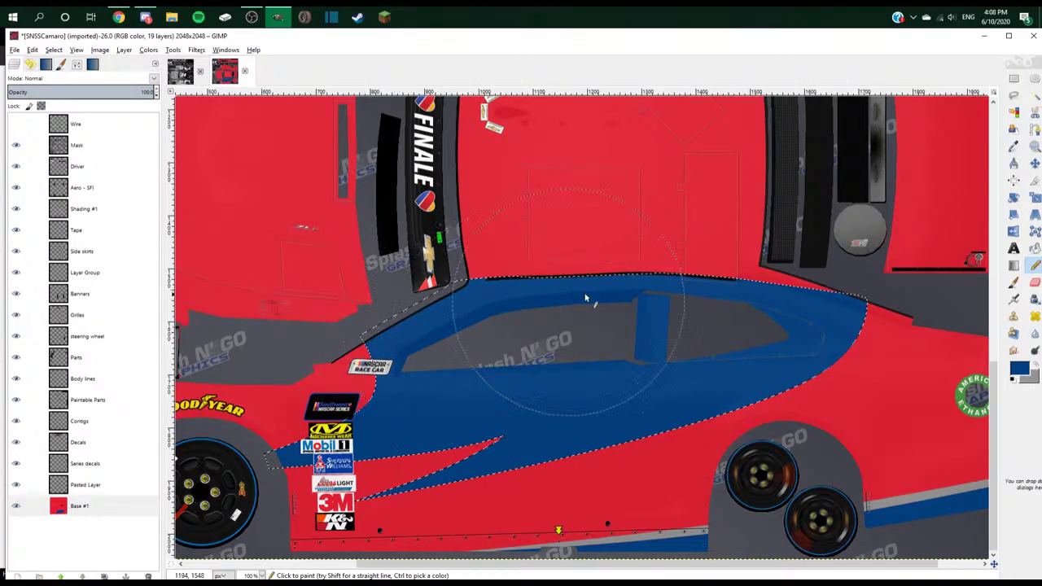
- Cut the blue panel into its own layer, placed just above Base #1
key("ctrl+shift+a")
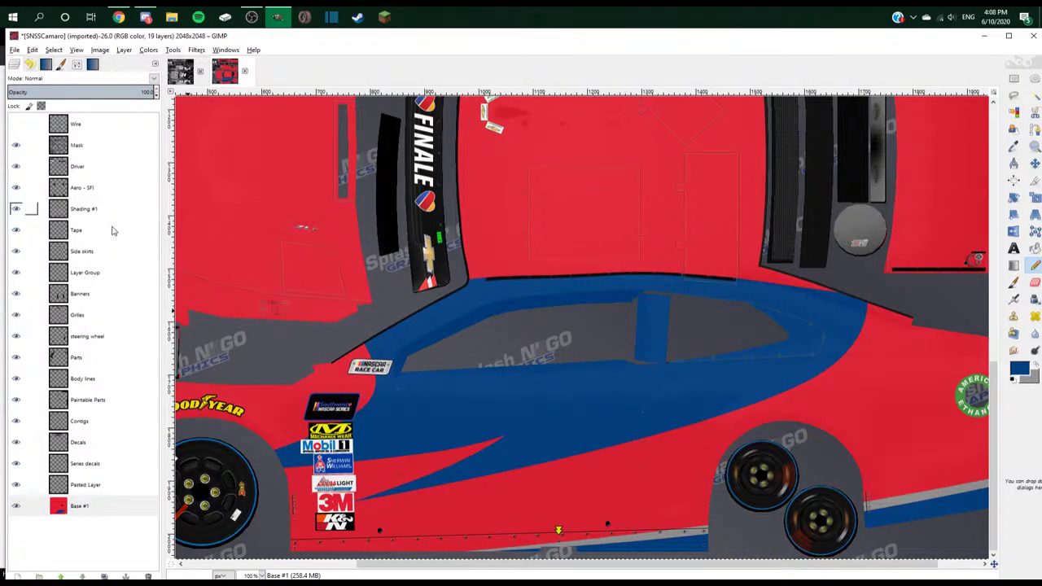
key("ctrl+x")
key("ctrl+v")
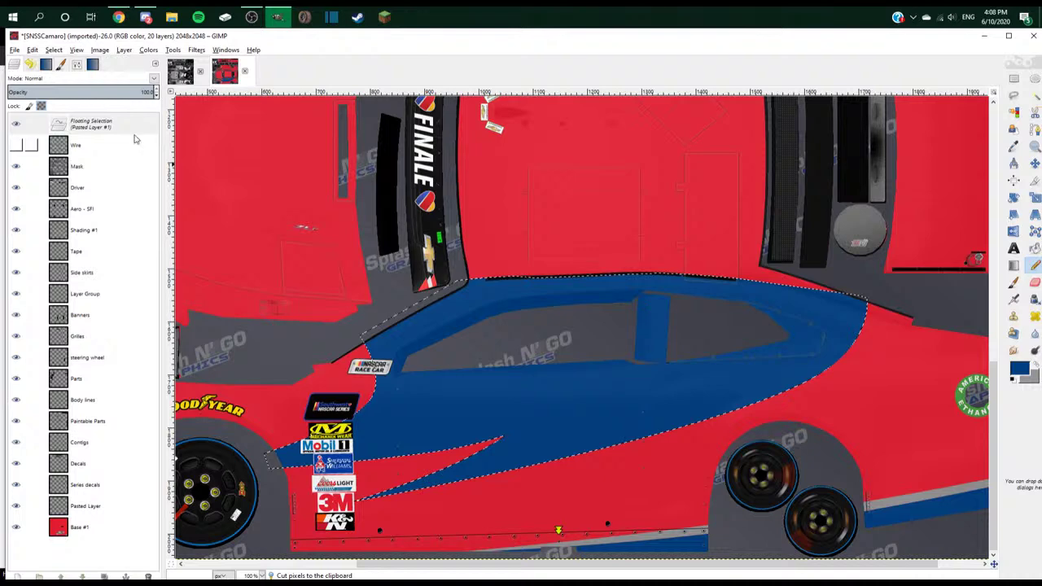
right_click(122, 126)
left_click(167, 144)
left_click_drag(120, 126, 114, 516)
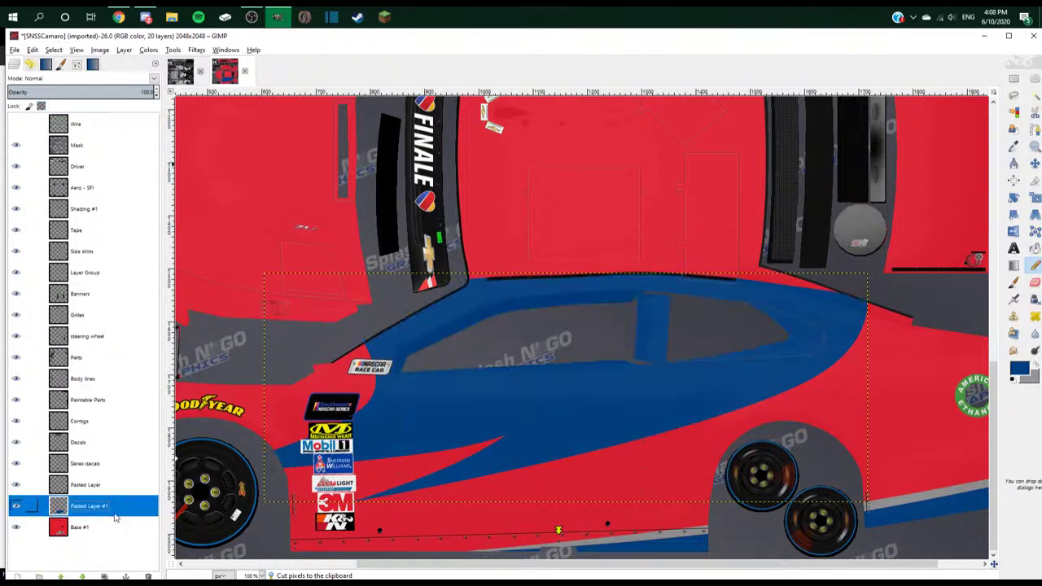
- Duplicate the blue panel shape as a new layer, fill it grey, and move it below Pasted Layer #1
left_click(1034, 95)
left_click(593, 421)
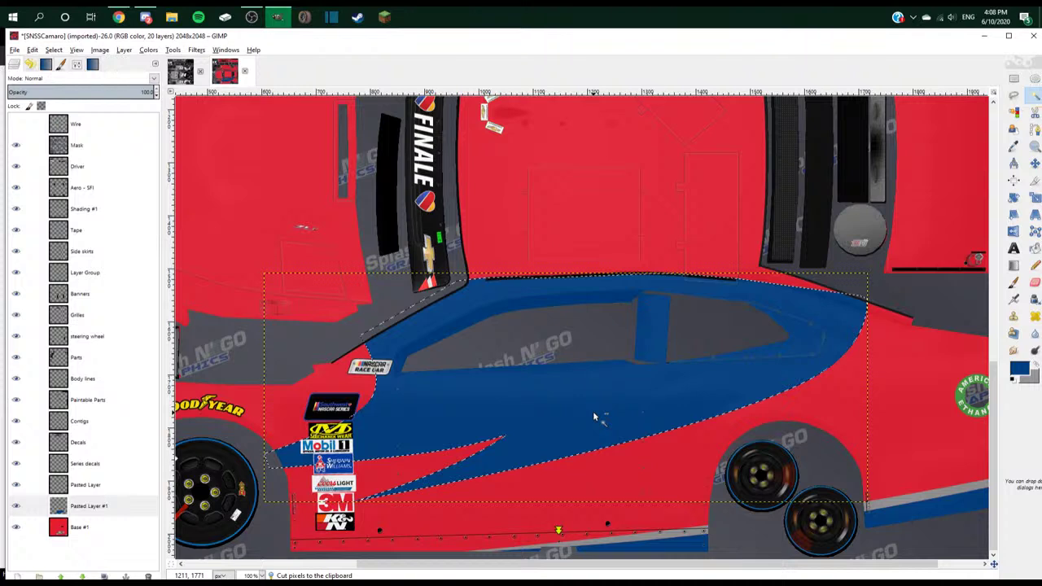
key("ctrl+c")
key("ctrl+v")
left_click_drag(90, 122, 123, 509)
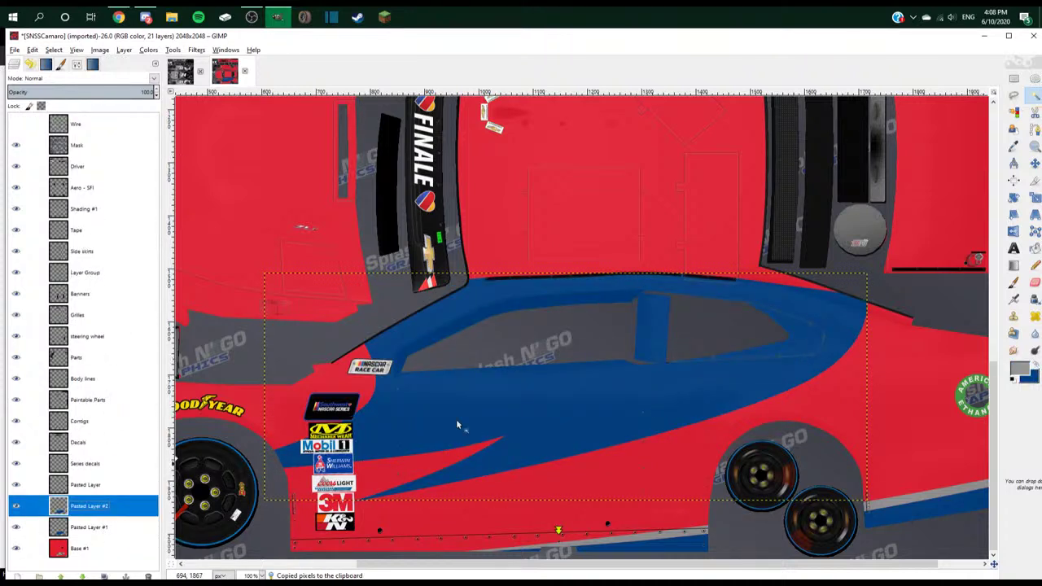
key("m")
left_click(596, 386)
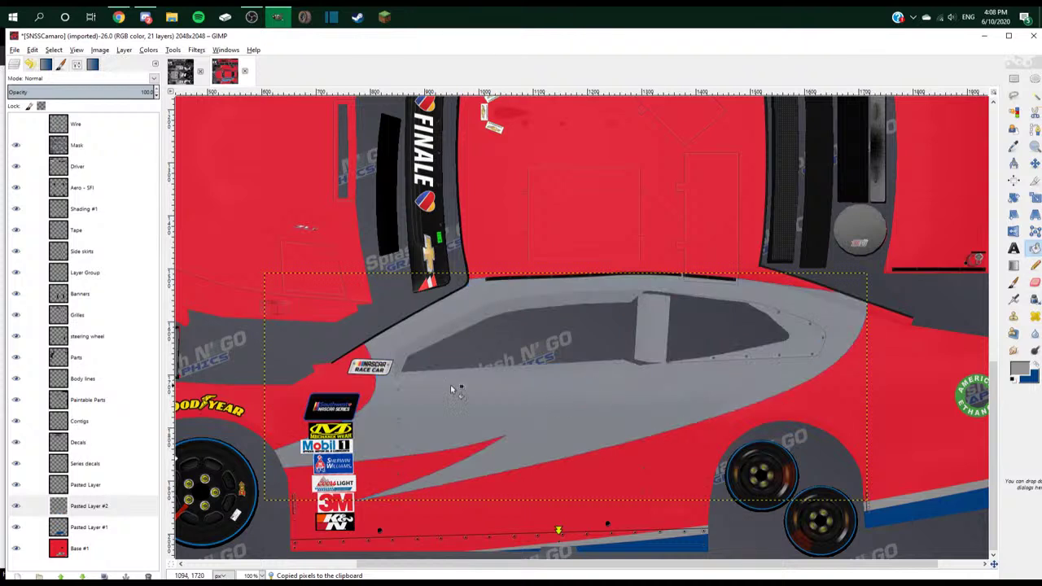
left_click_drag(95, 511, 98, 537)
- Try enlarging the grey layer with Scale Layer, then undo the scaling and move
right_click(99, 529)
left_click(135, 367)
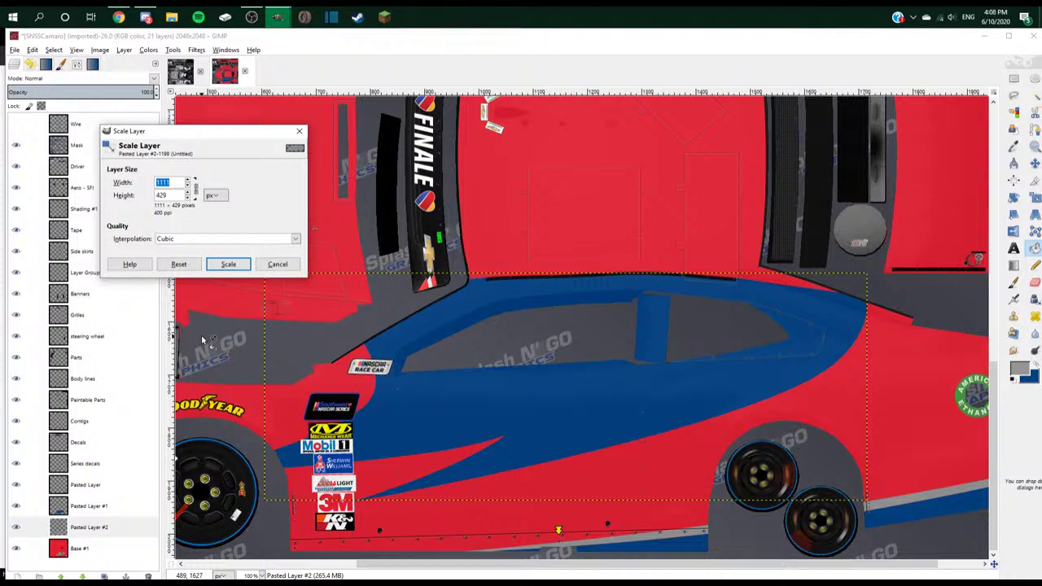
left_click(227, 264)
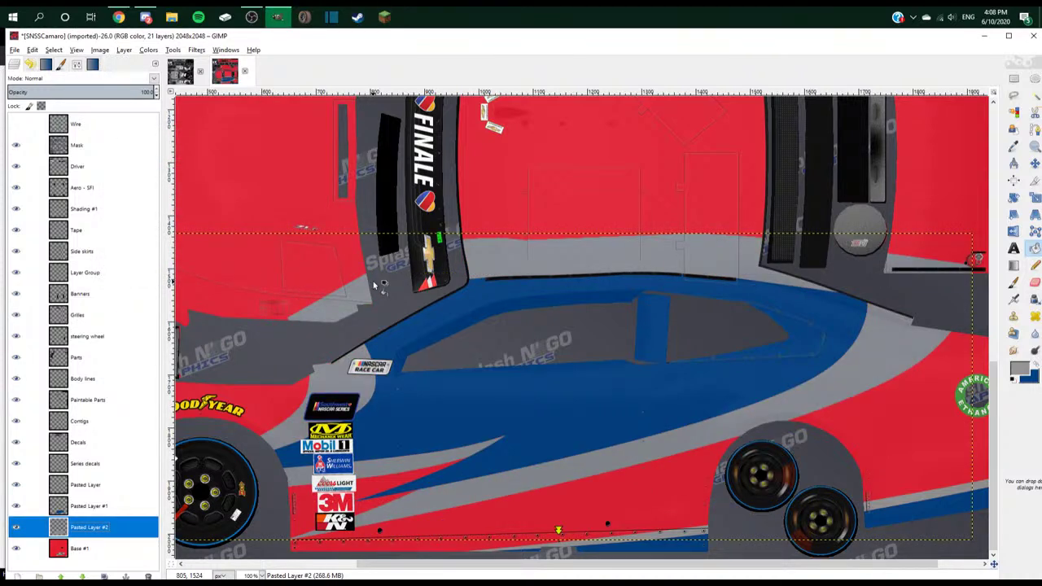
key("ctrl+z")
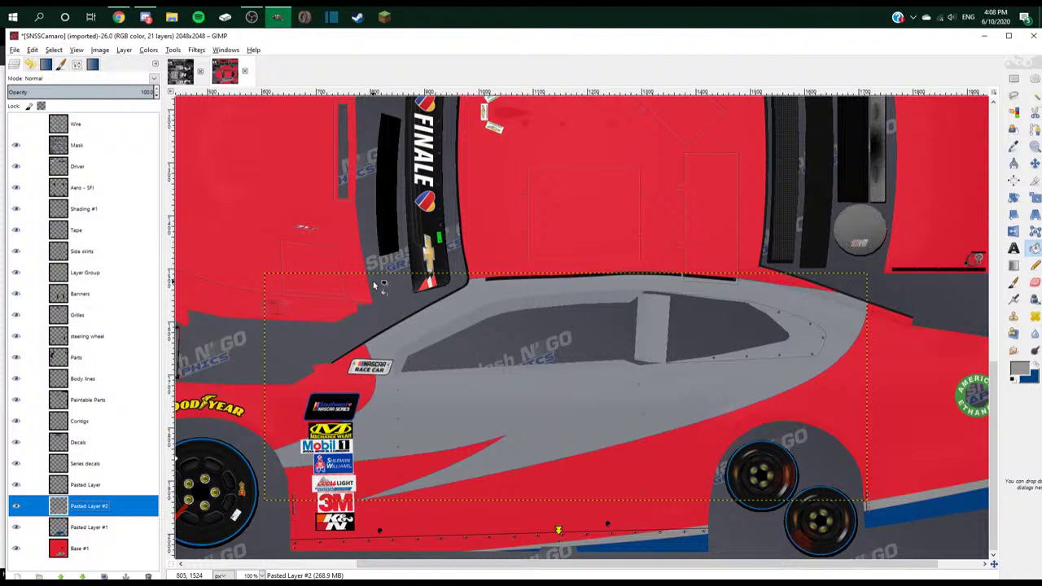
key("ctrl+z")
key("ctrl+z")
key("ctrl+z")
key("ctrl+z")
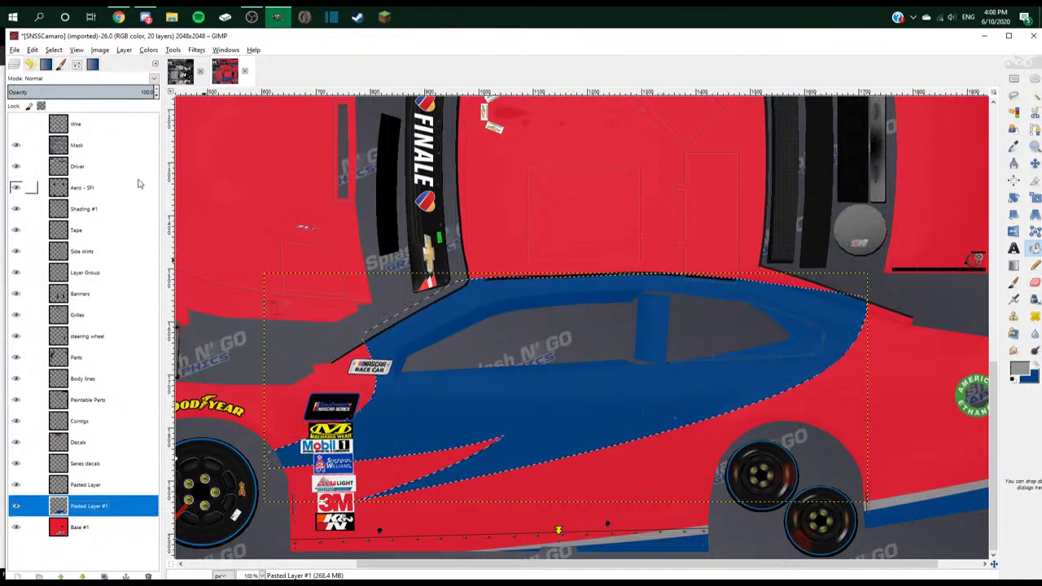
- Expand Pasted Layer #1 to image size, grow the selection, and fill the ring grey
right_click(90, 505)
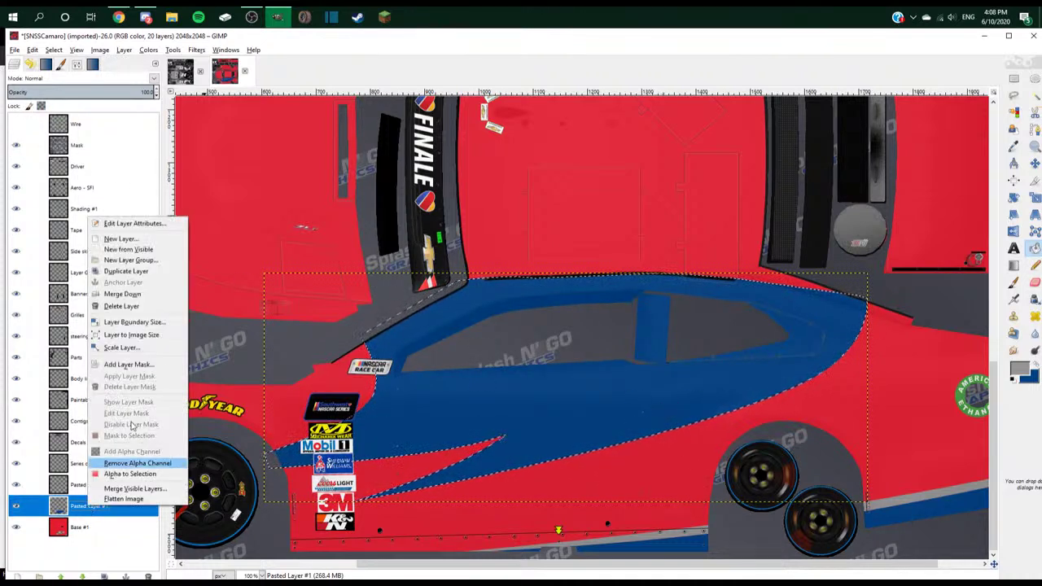
left_click(158, 335)
left_click(53, 49)
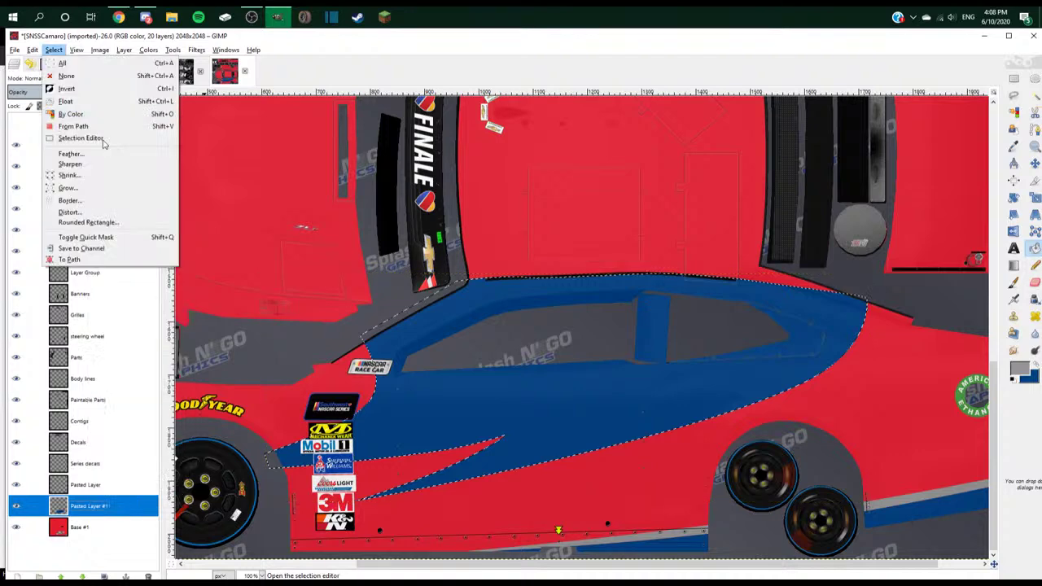
left_click(100, 186)
key("Return")
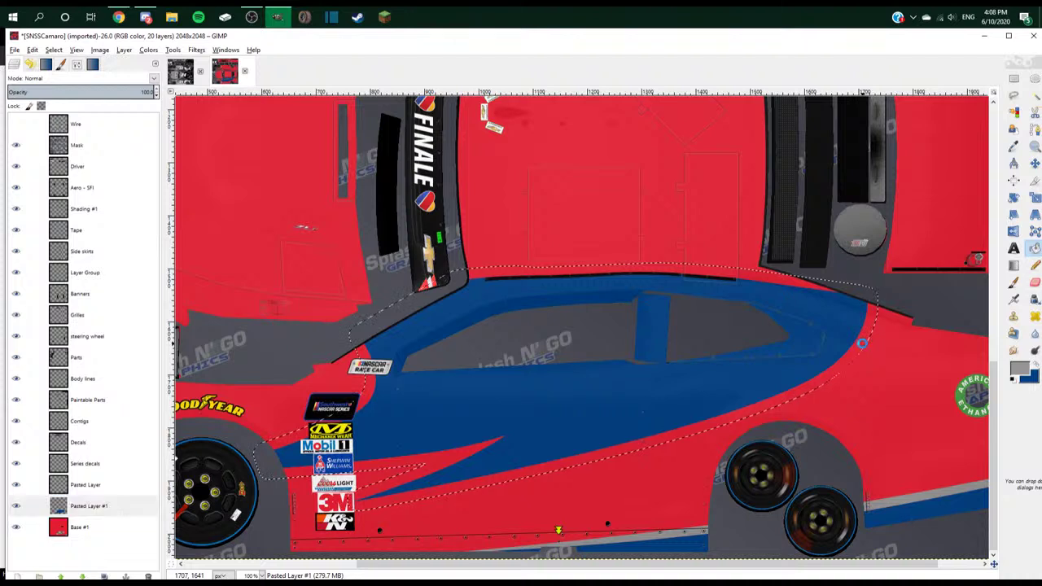
left_click(866, 342)
key("shift+ctrl+a")
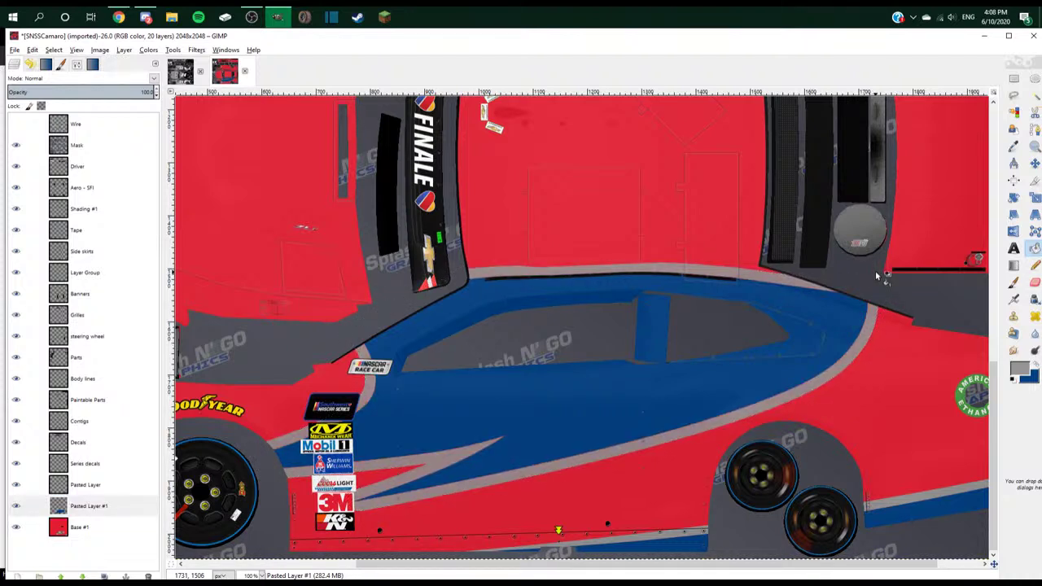
key("minus")
key("minus")
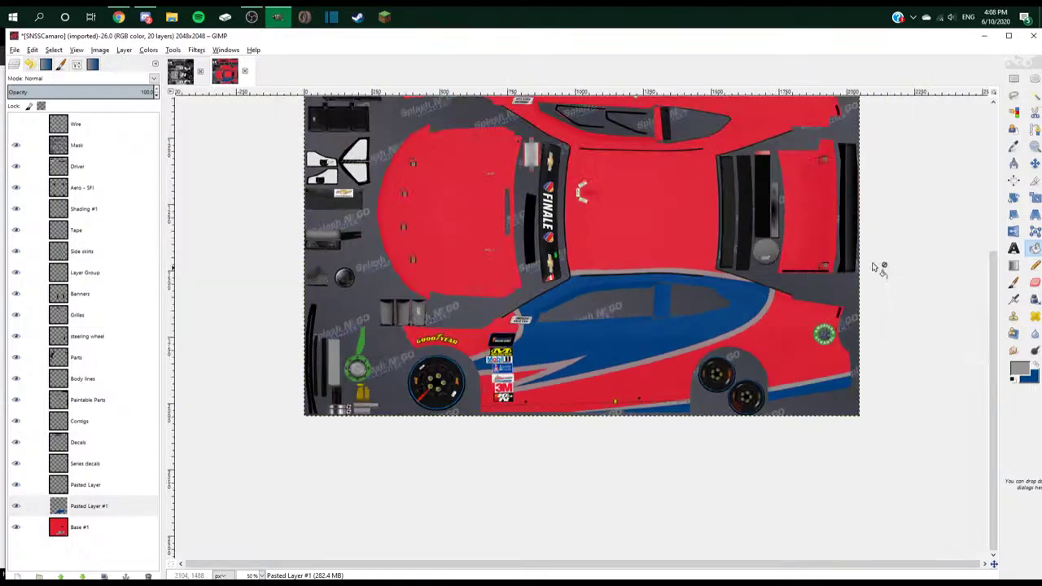
- Check the Old Spice reference and zoom in on the blue panel's top edge
key("alt+Tab")
key("alt+Tab")
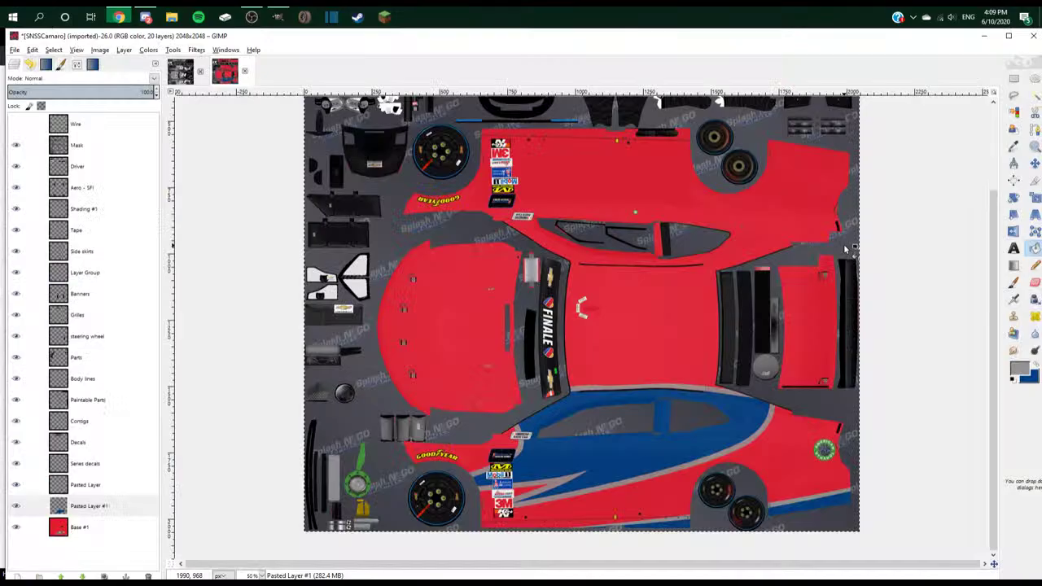
key("alt+Tab")
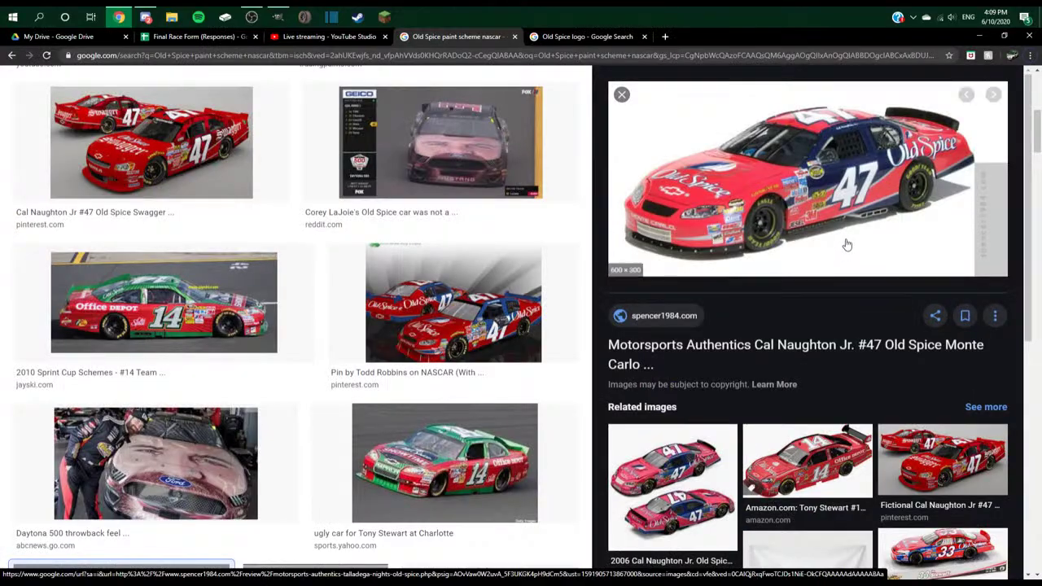
key("alt+Tab")
key("plus")
key("plus")
key("plus")
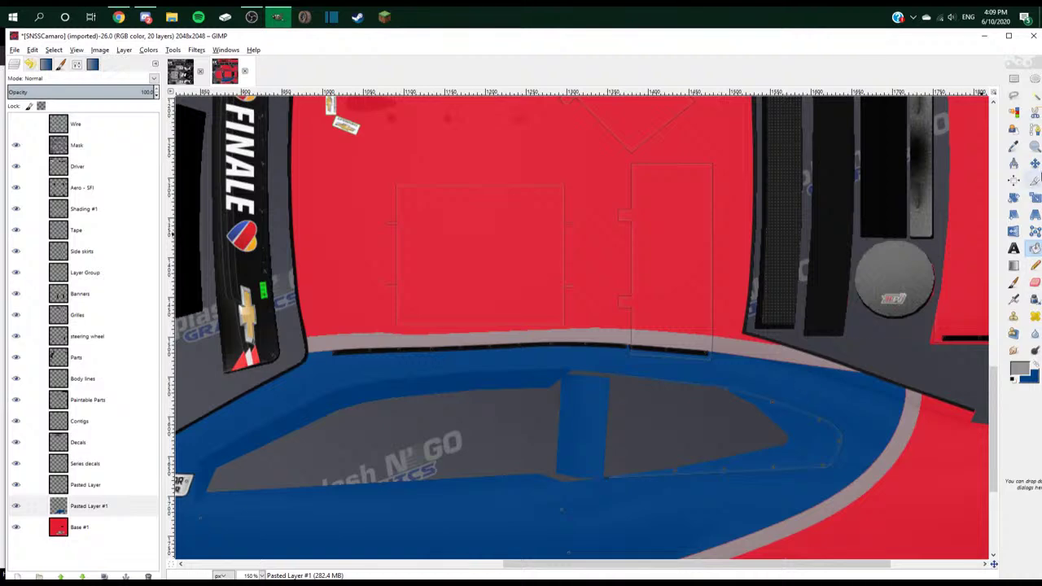
key("r")
key("plus")
key("minus")
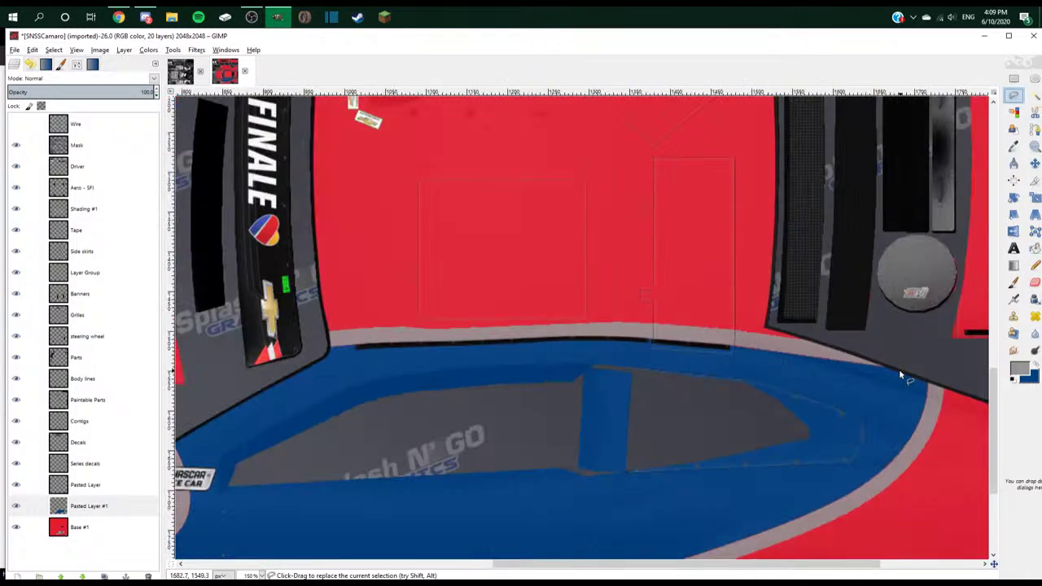
- Start a path along the black trim from its left end to its right end
key("b")
key("plus")
key("plus")
key("plus")
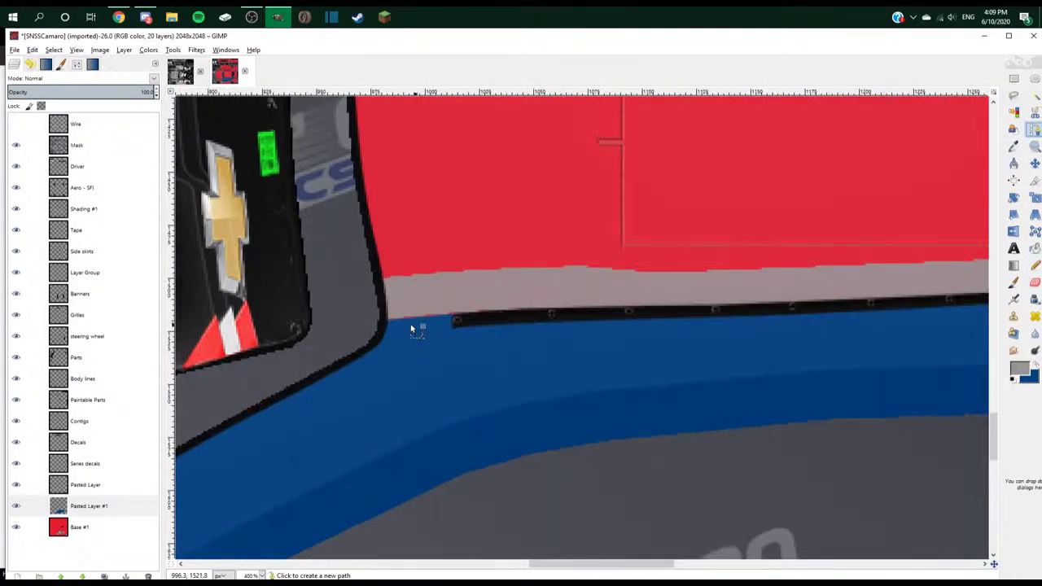
left_click(386, 323)
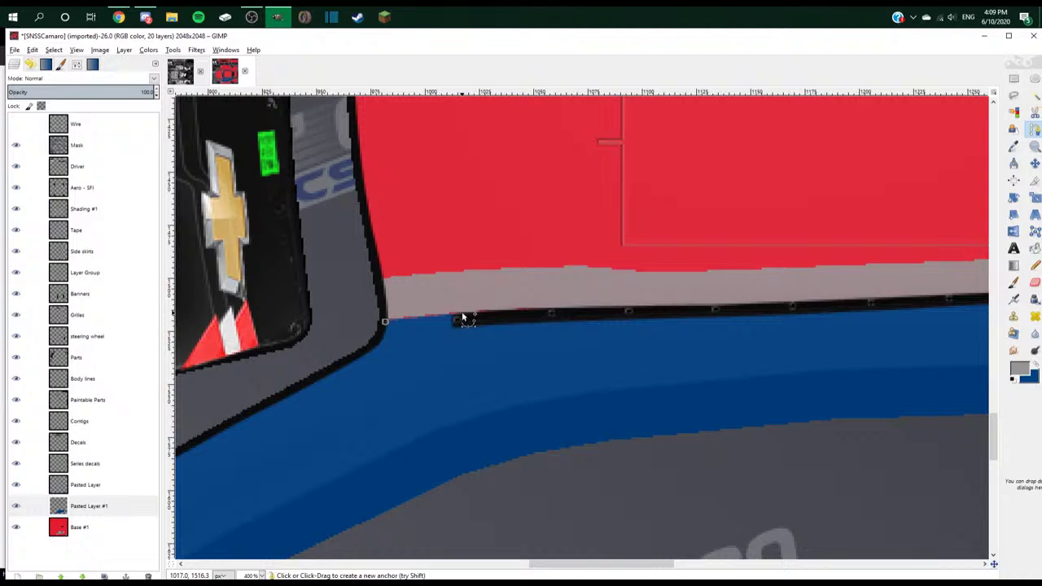
left_click(464, 317)
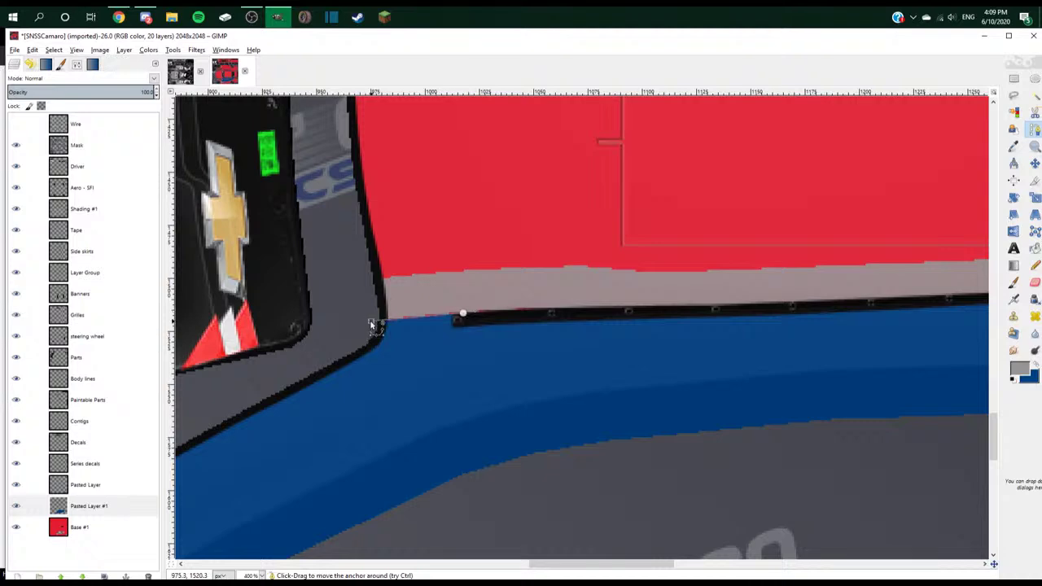
left_click(628, 315)
key("minus")
key("minus")
left_click(802, 302)
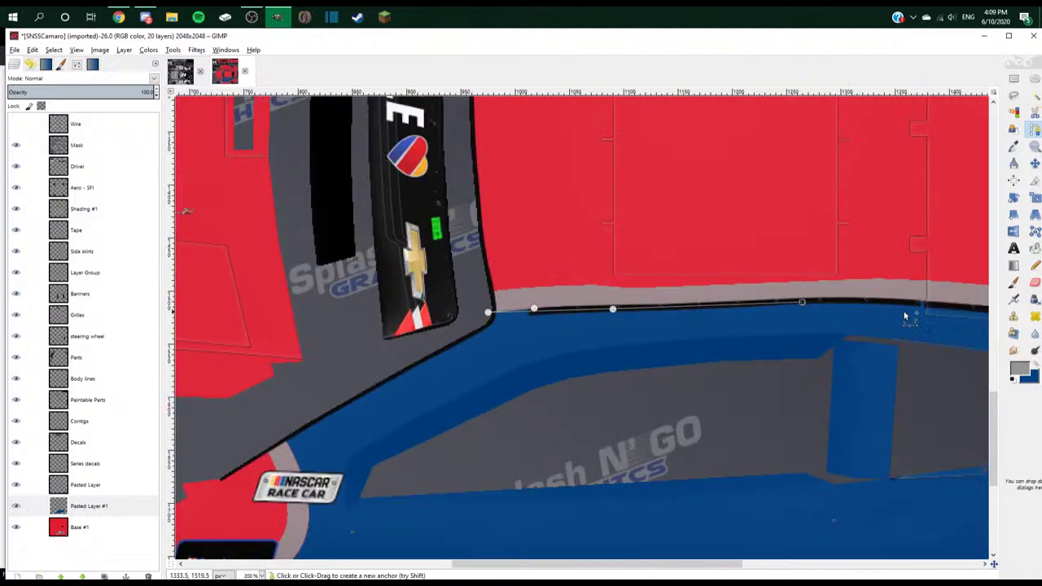
left_click(915, 306)
- Close the path around the grey strip above the trim and convert it into a selection
key("plus")
key("plus")
key("plus")
key("plus")
key("plus")
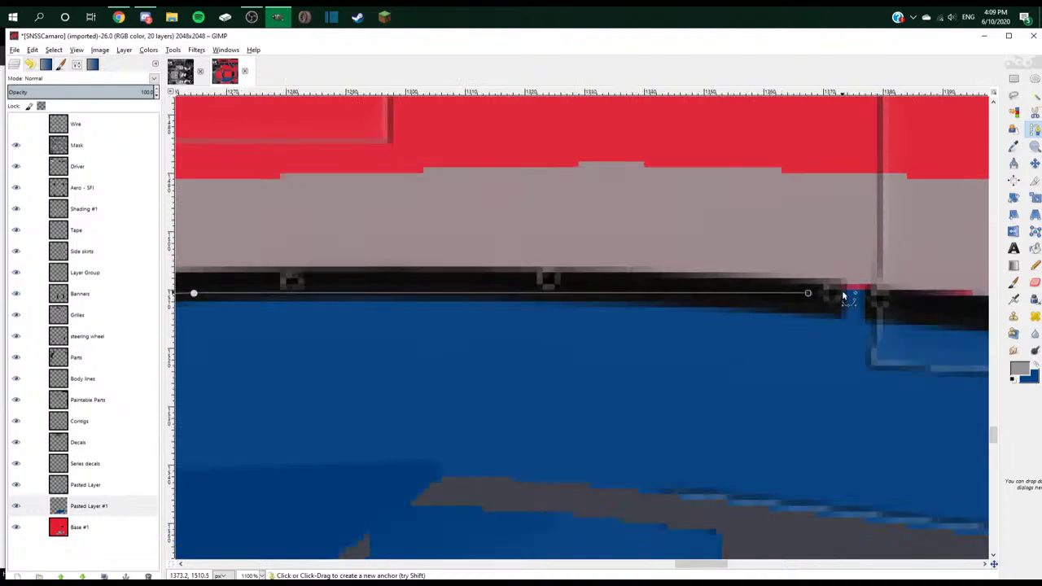
left_click_drag(843, 293, 872, 298)
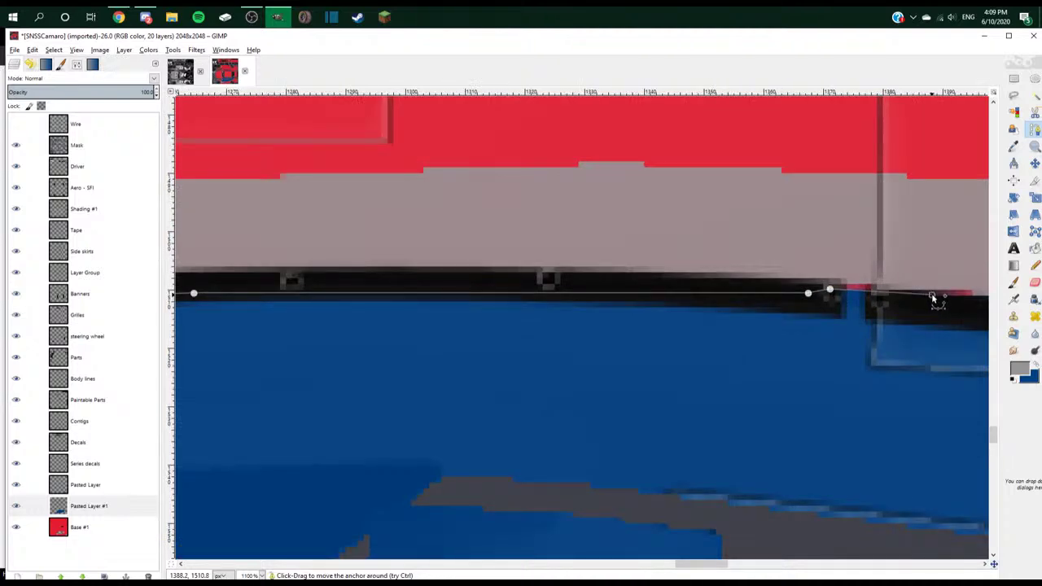
key("minus")
key("minus")
key("minus")
key("minus")
key("minus")
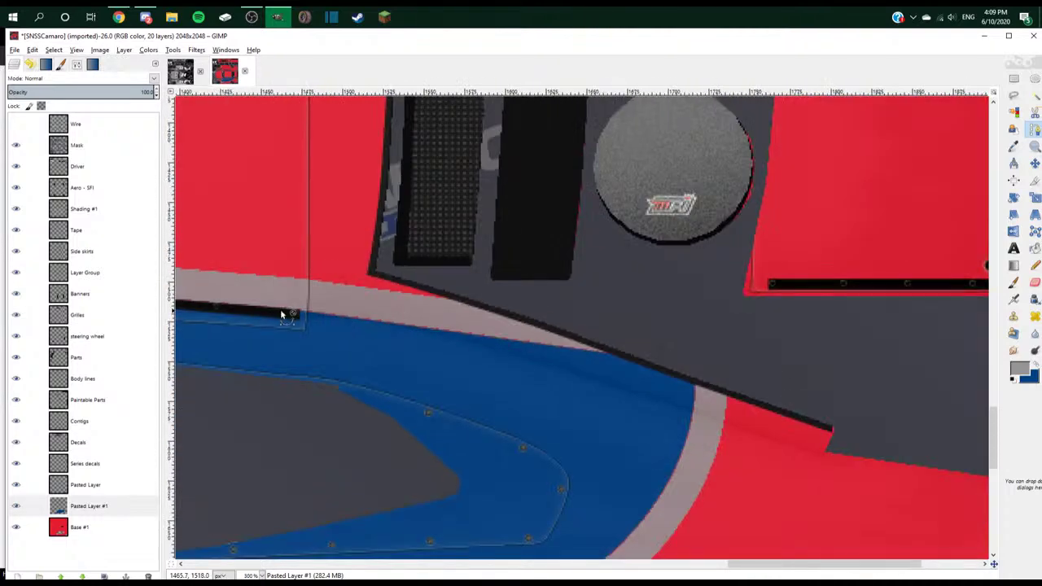
key("plus")
left_click_drag(317, 318, 315, 312)
left_click(921, 397)
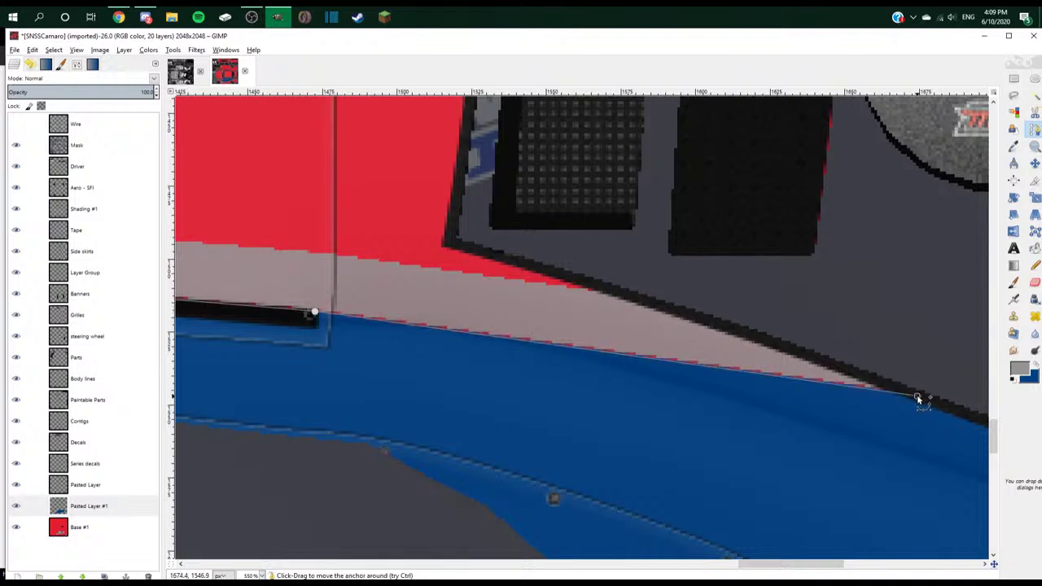
key("minus")
key("minus")
key("minus")
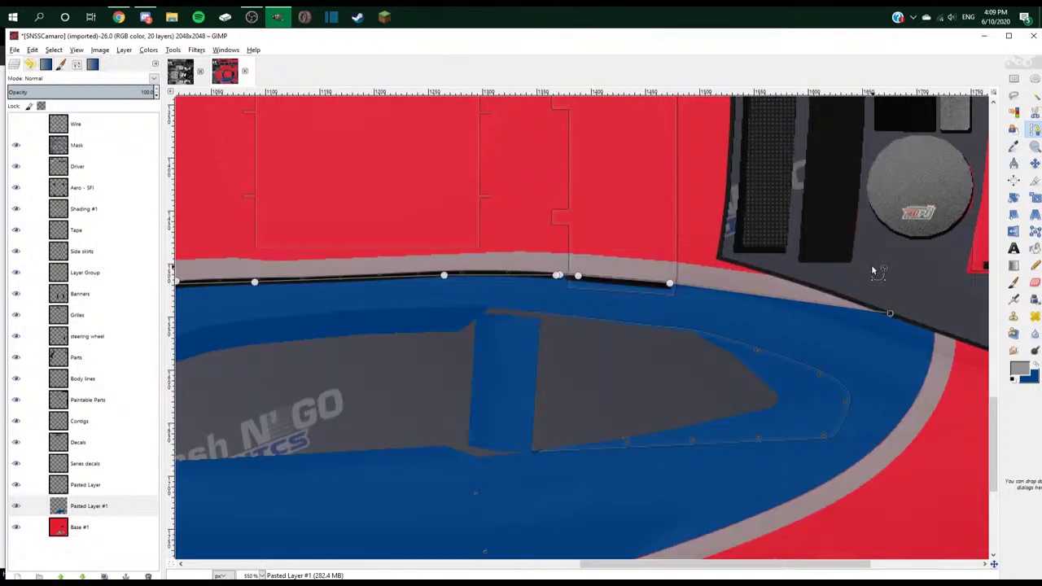
key("minus")
left_click(858, 252)
left_click(301, 230)
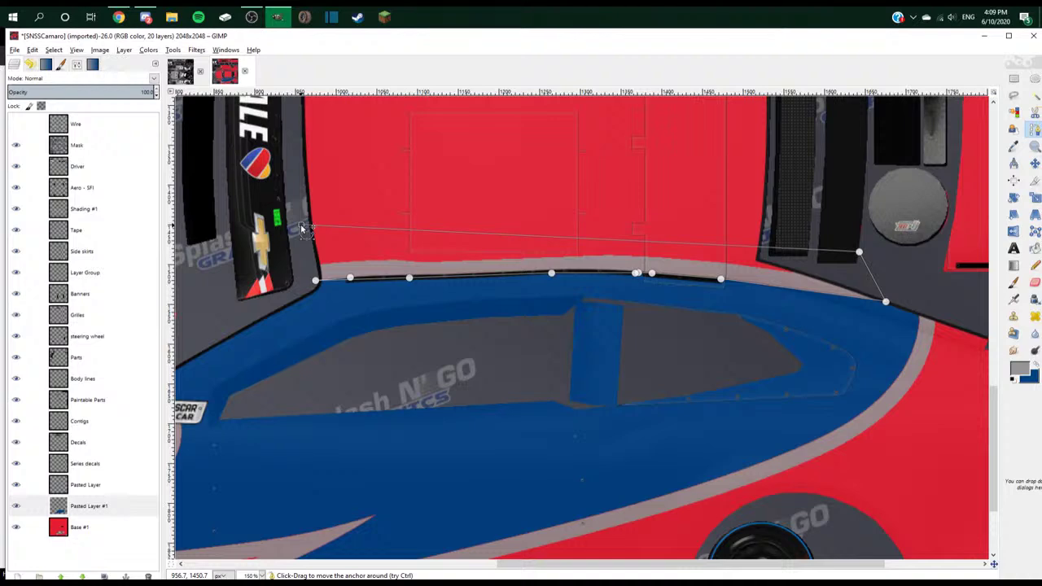
key("Return")
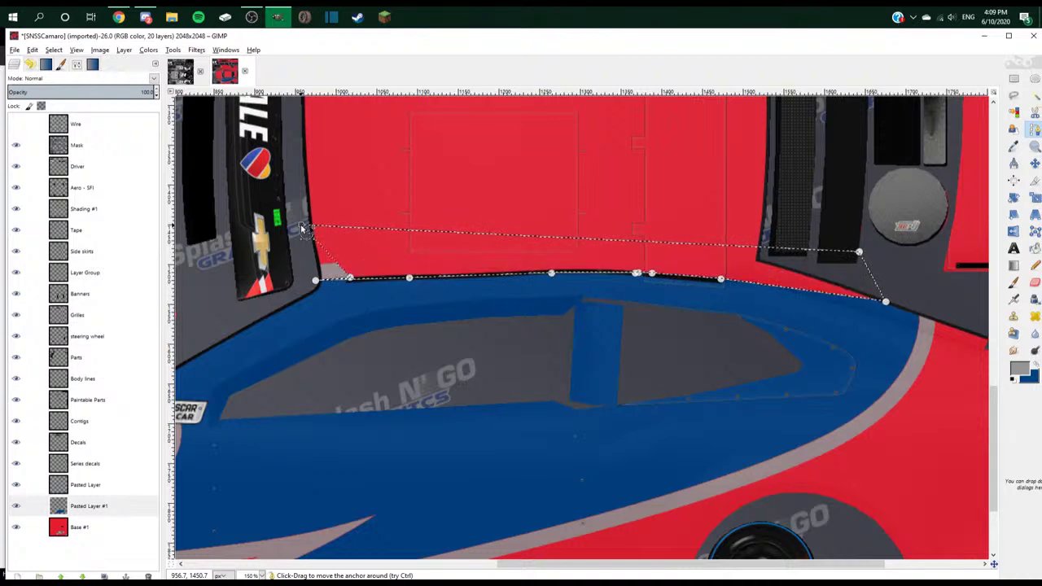
- Outline the leftover grey patch at the panel's front corner with a new path and fill it red
key("ctrl+shift+a")
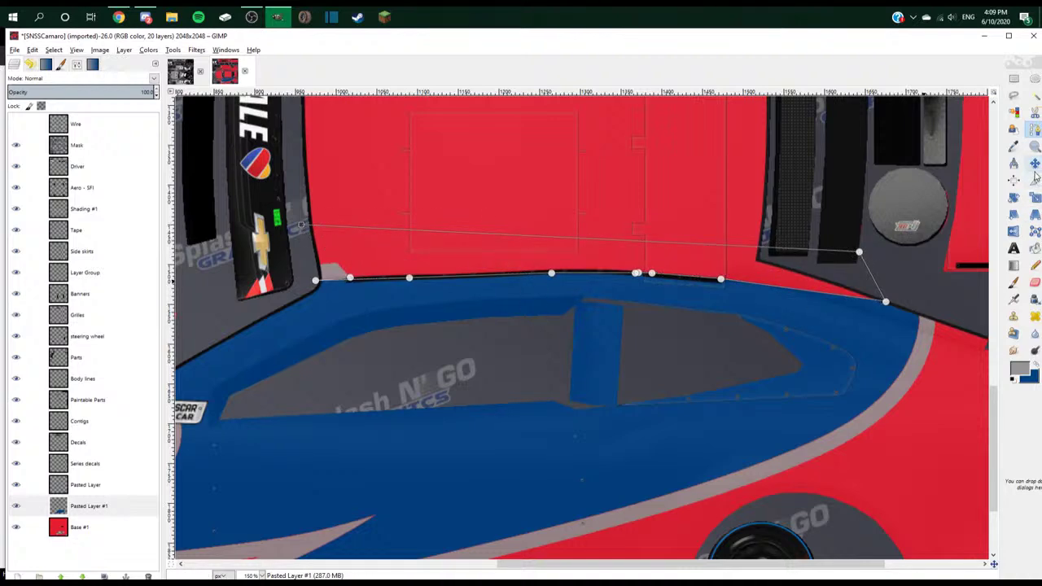
left_click(1034, 130)
scroll(343, 448, "up", 4)
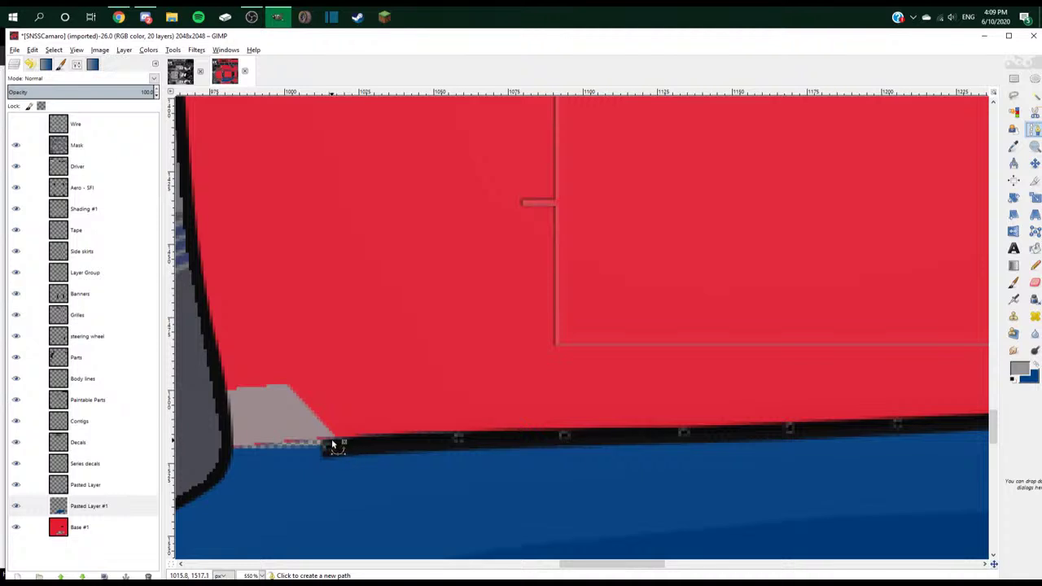
left_click(347, 440)
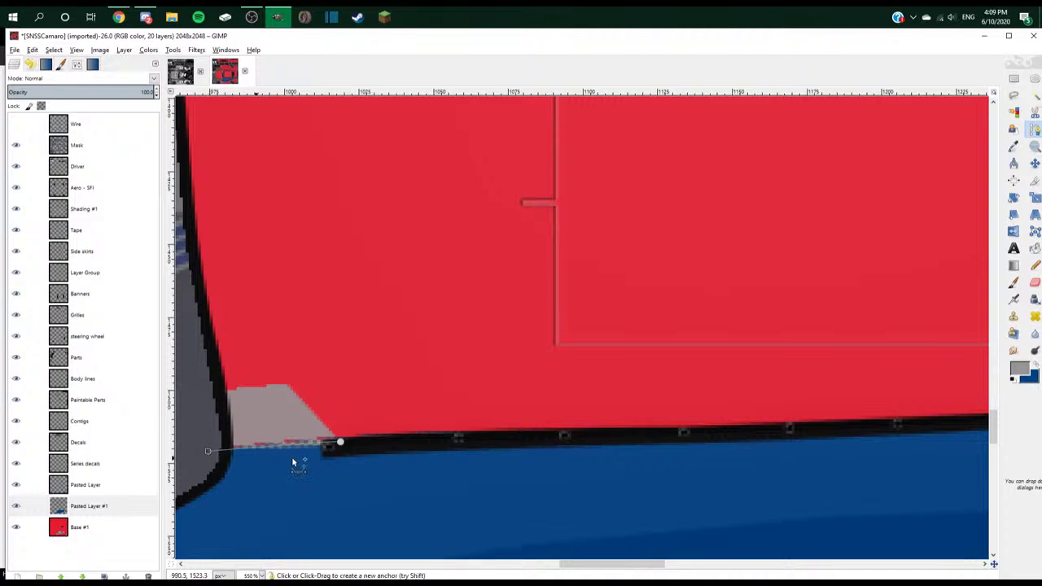
left_click(208, 451)
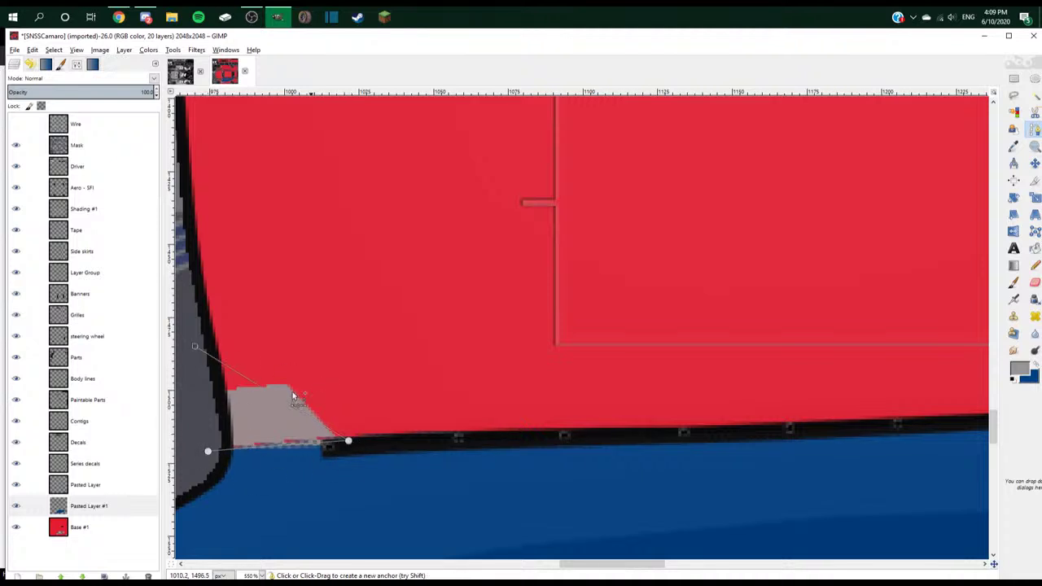
left_click(309, 332)
left_click(227, 343)
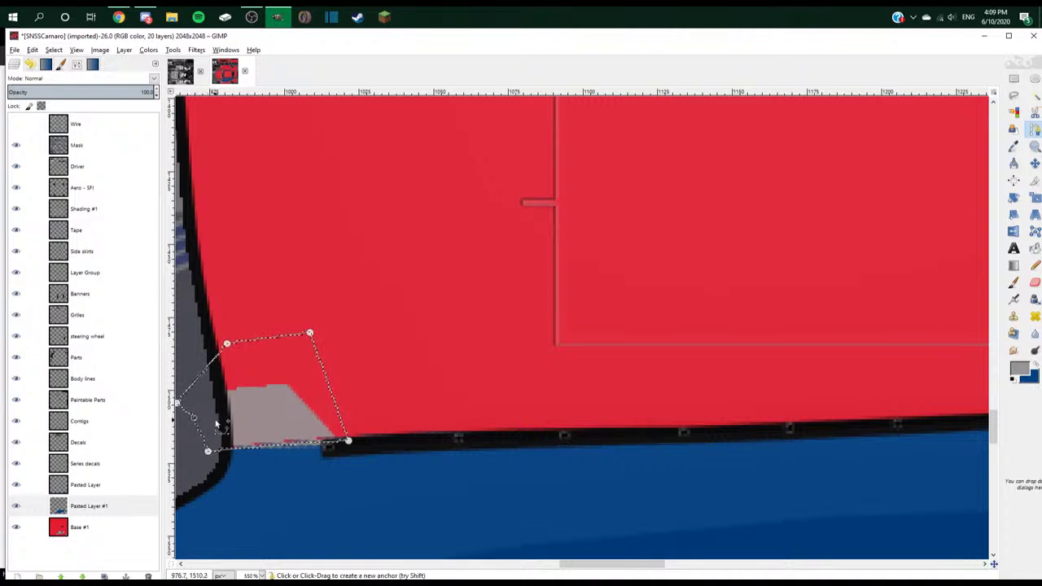
key("Delete")
- Select the Base #1 layer, pick the Paintbrush, and zoom out to 100%
key("2")
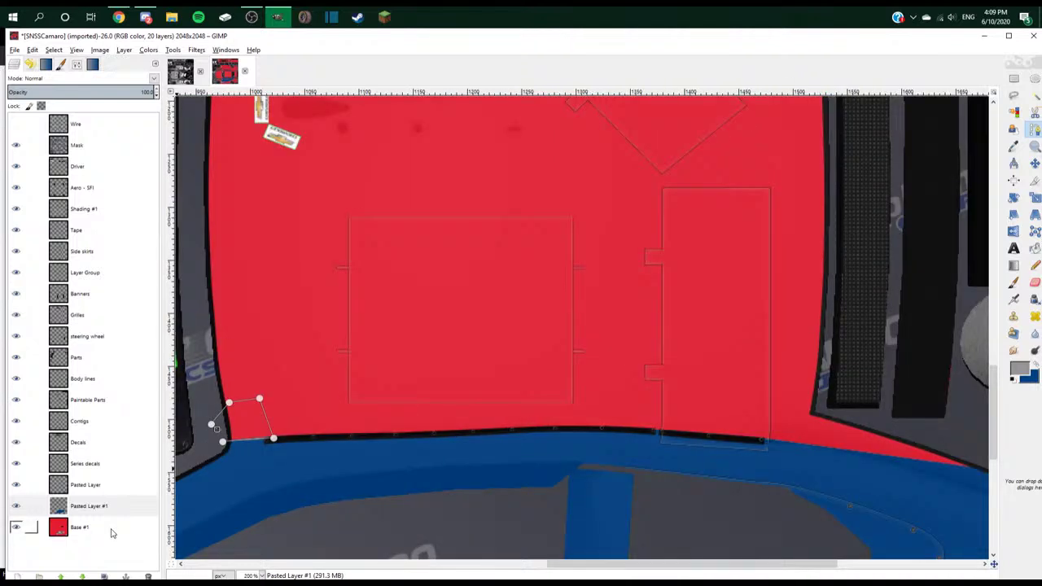
left_click(112, 533)
key("p")
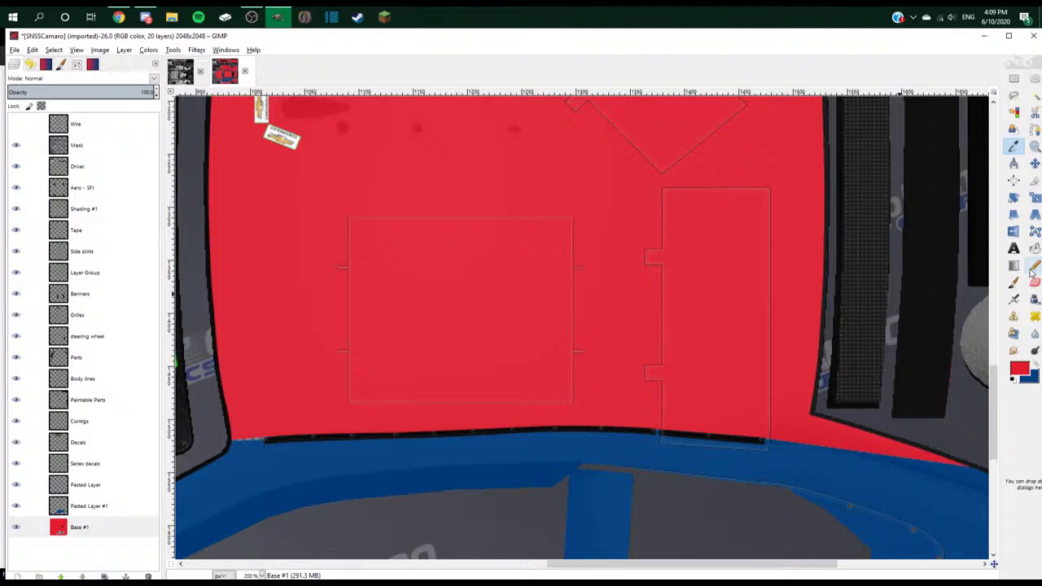
key("1")
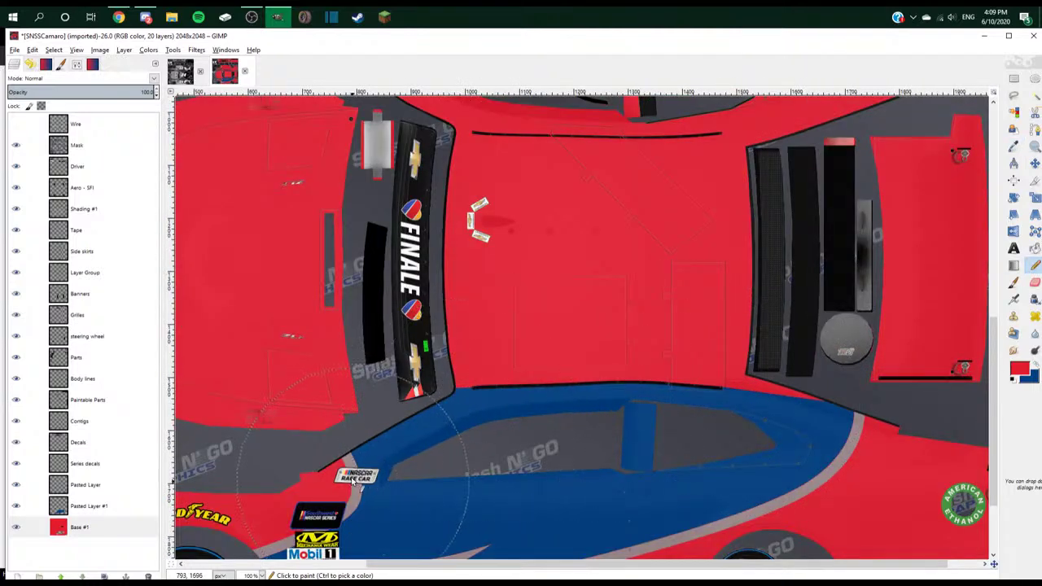
scroll(374, 476, "down", 3)
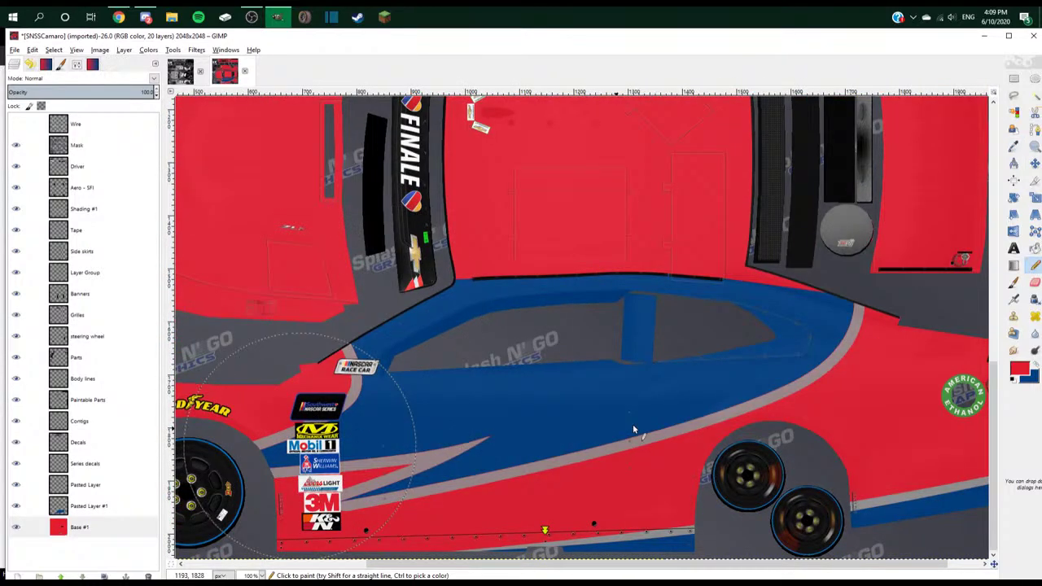
scroll(792, 333, "down", 3)
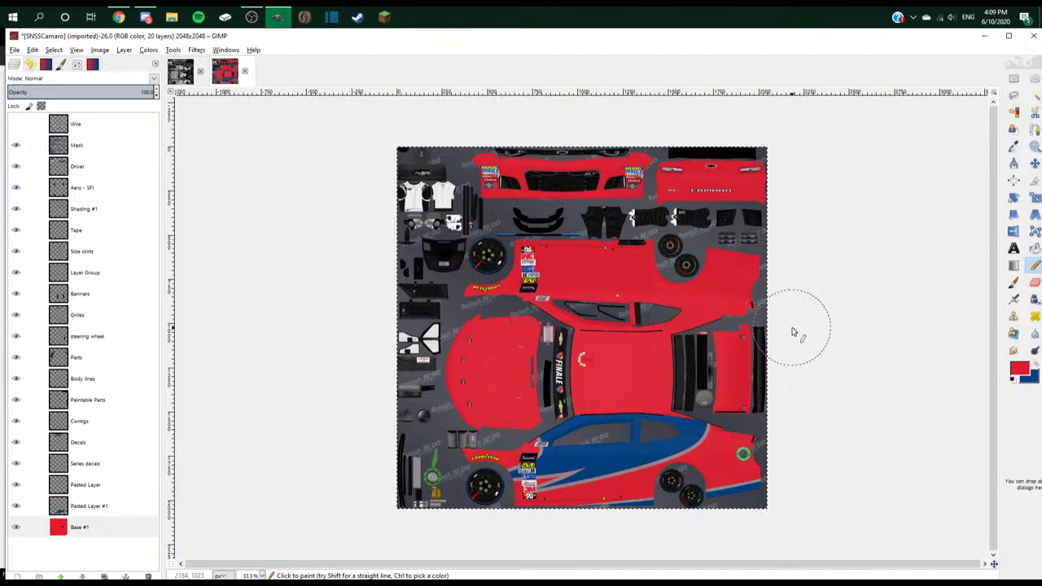
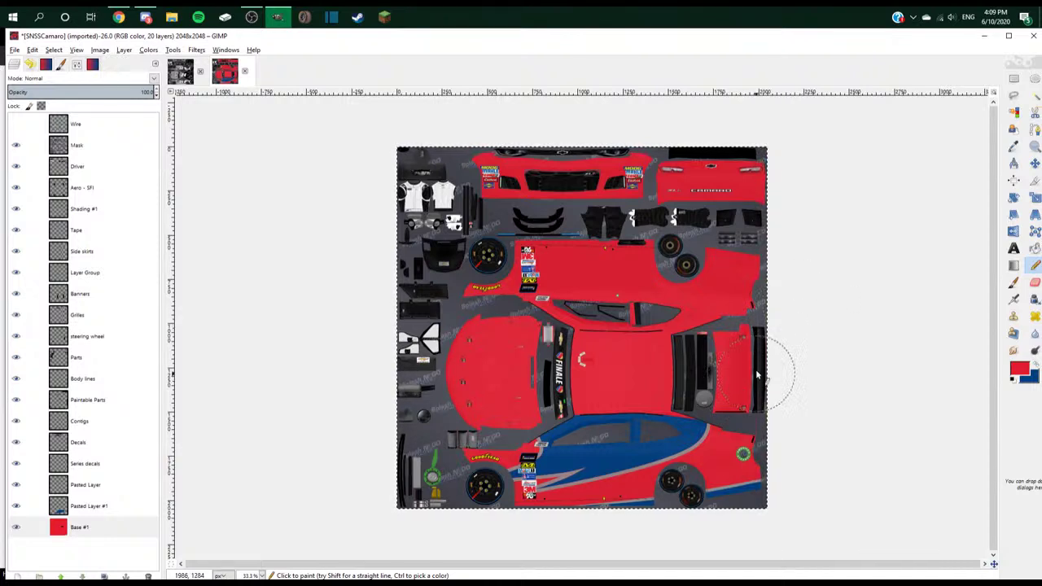
- Cut the blue swoosh from the lower car side and paste it onto its own layer
left_click(104, 503)
right_click(107, 503)
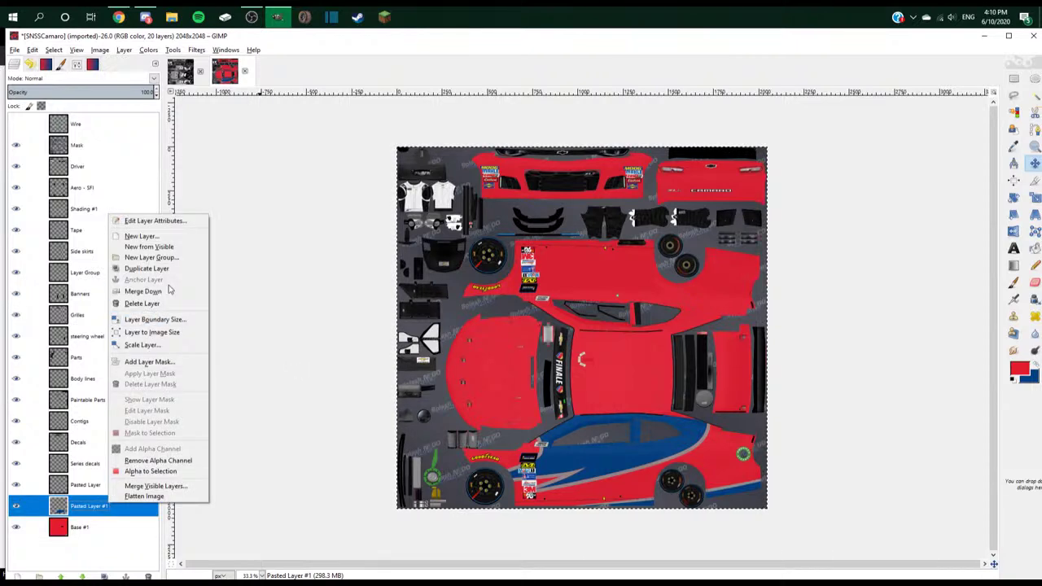
key("Escape")
key("r")
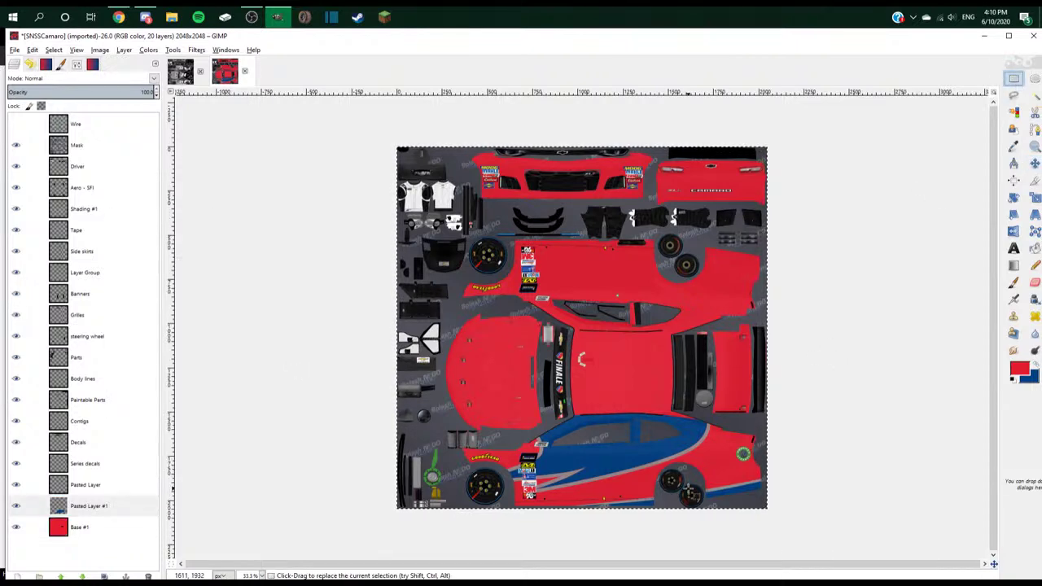
left_click_drag(728, 404, 486, 493)
key("ctrl+x")
key("ctrl+v")
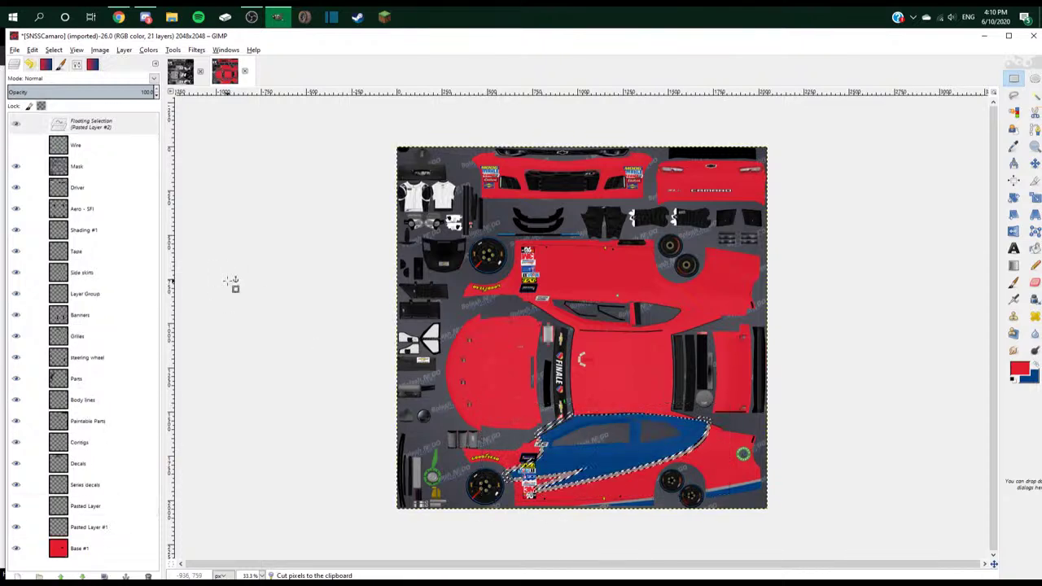
right_click(120, 125)
left_click(153, 147)
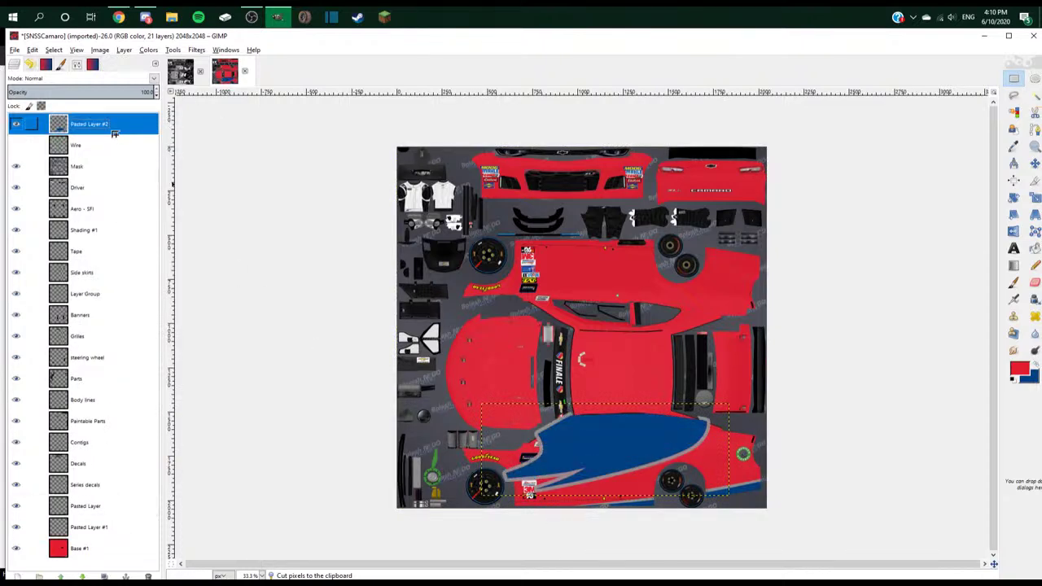
- Place Pasted Layer #2 above Base #1, duplicate it, and move the copy up onto the middle body
left_click_drag(114, 135, 81, 537)
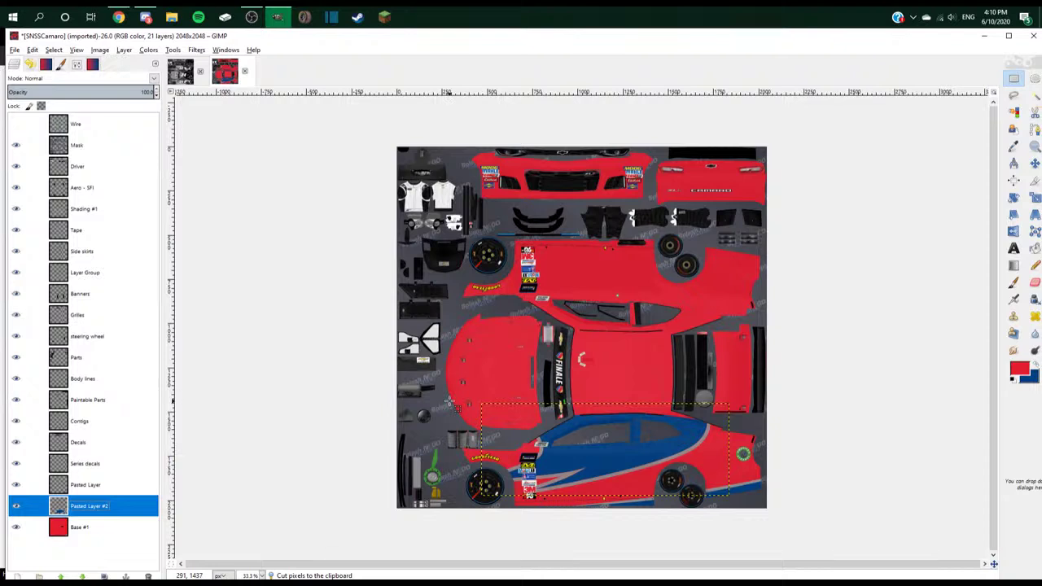
right_click(133, 505)
left_click(195, 268)
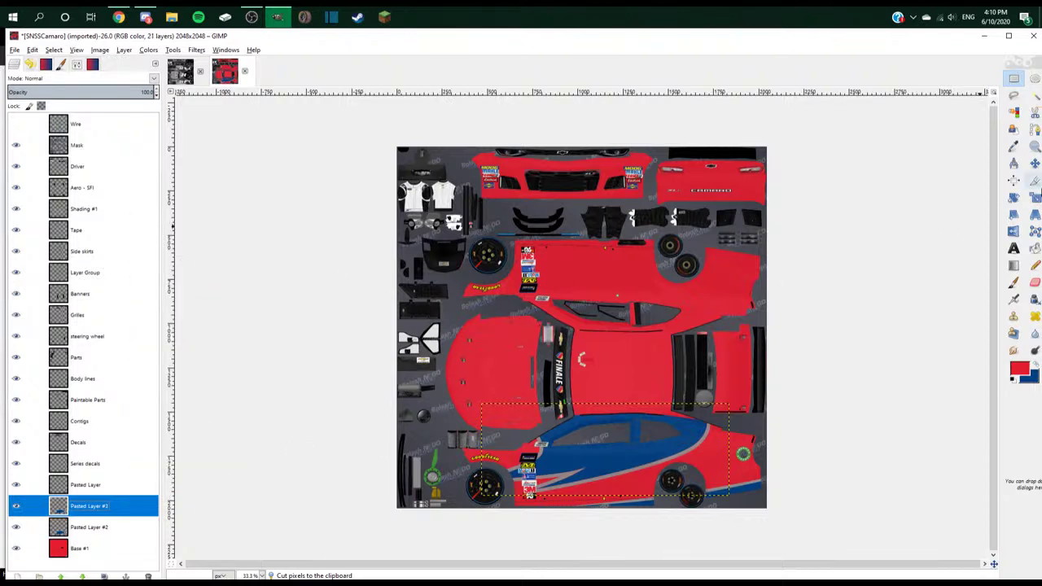
left_click(1035, 163)
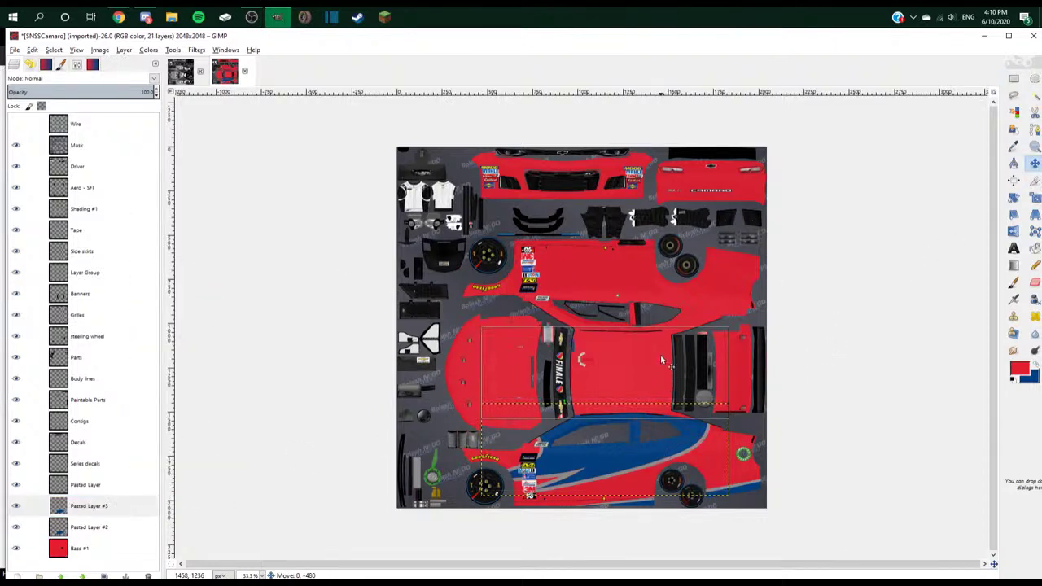
left_click_drag(713, 437, 713, 320)
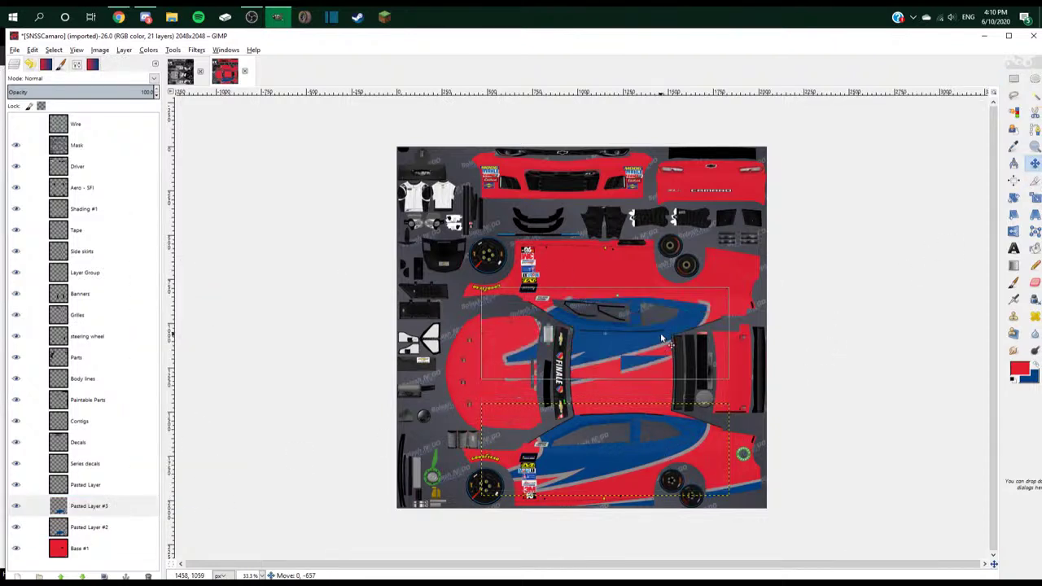
- Rotate the swoosh copy 180° so it is upside down, then zoom to full size
left_click(1014, 198)
left_click_drag(586, 212, 510, 143)
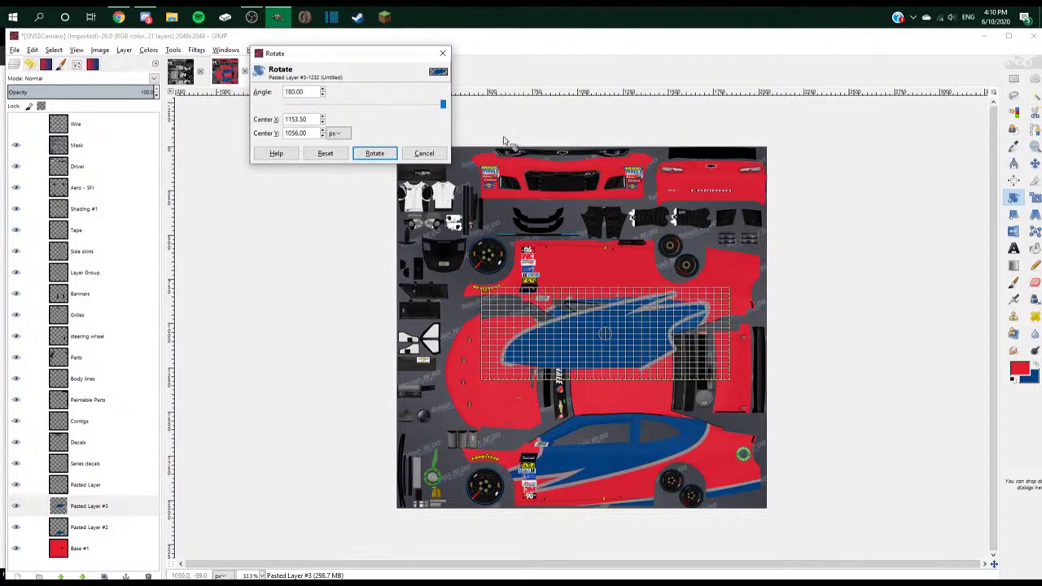
left_click(376, 155)
left_click(1013, 231)
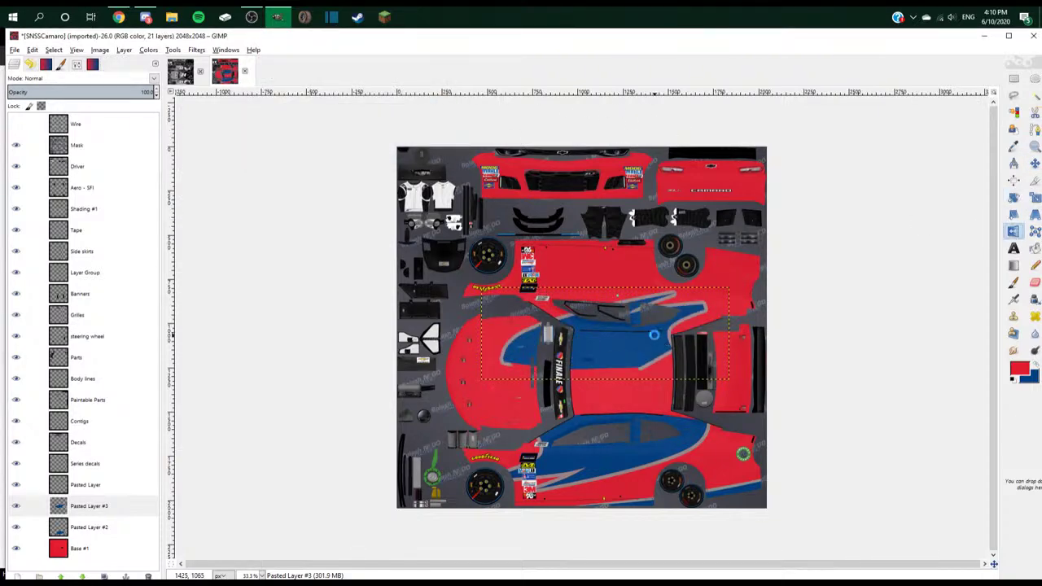
key("1")
- Move and nudge the flipped swoosh into alignment along the upper side panel
key("m")
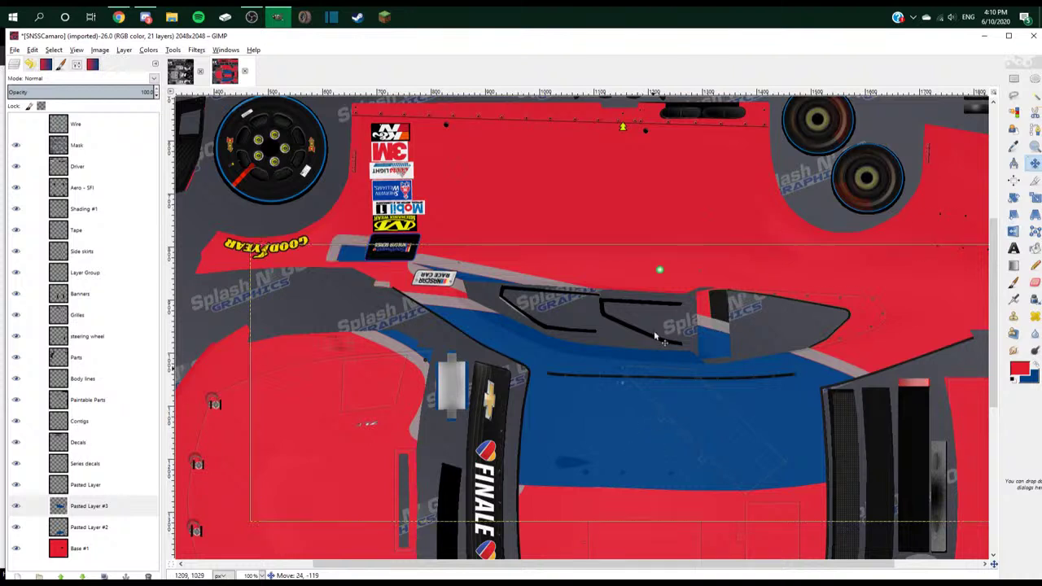
mouse_move(653, 330)
left_mouse_down()
mouse_move(662, 326)
mouse_move(642, 324)
left_mouse_up()
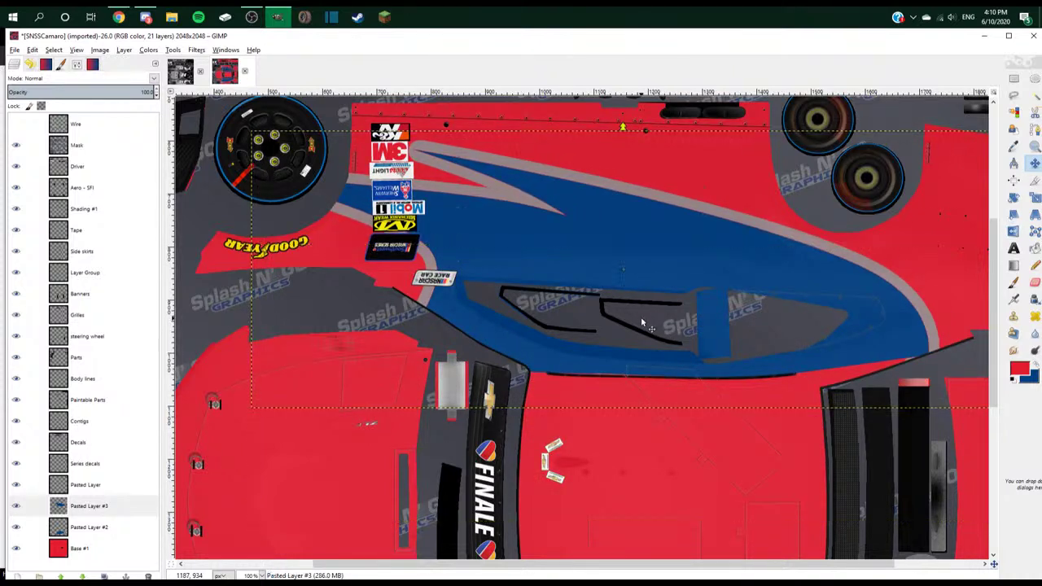
left_click_drag(682, 266, 683, 269)
scroll(683, 269, "down", 1)
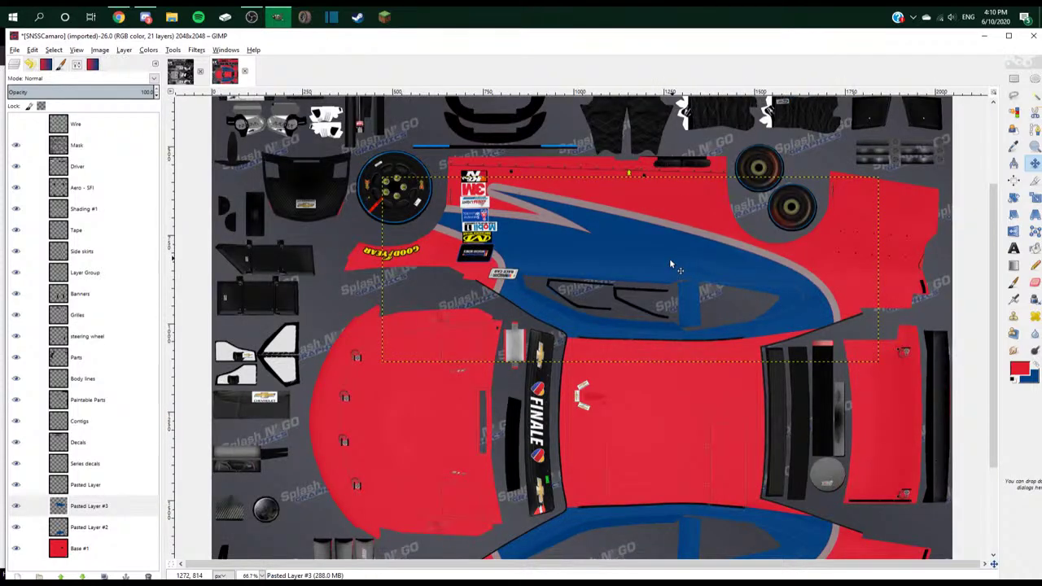
scroll(671, 262, "up", 3)
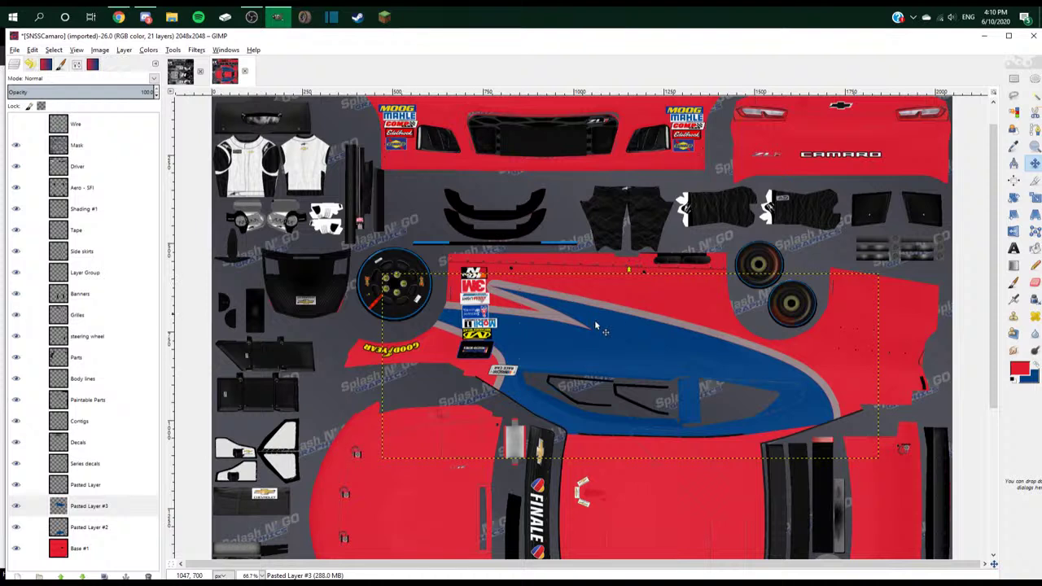
mouse_move(605, 333)
left_mouse_down()
mouse_move(596, 334)
mouse_move(618, 326)
mouse_move(596, 333)
left_mouse_up()
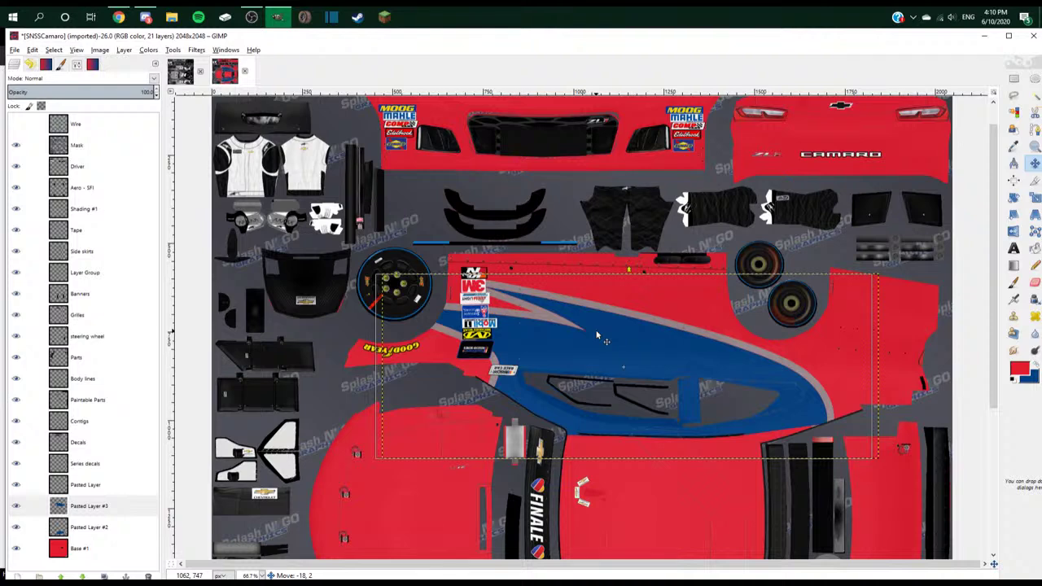
left_click_drag(596, 332, 599, 333)
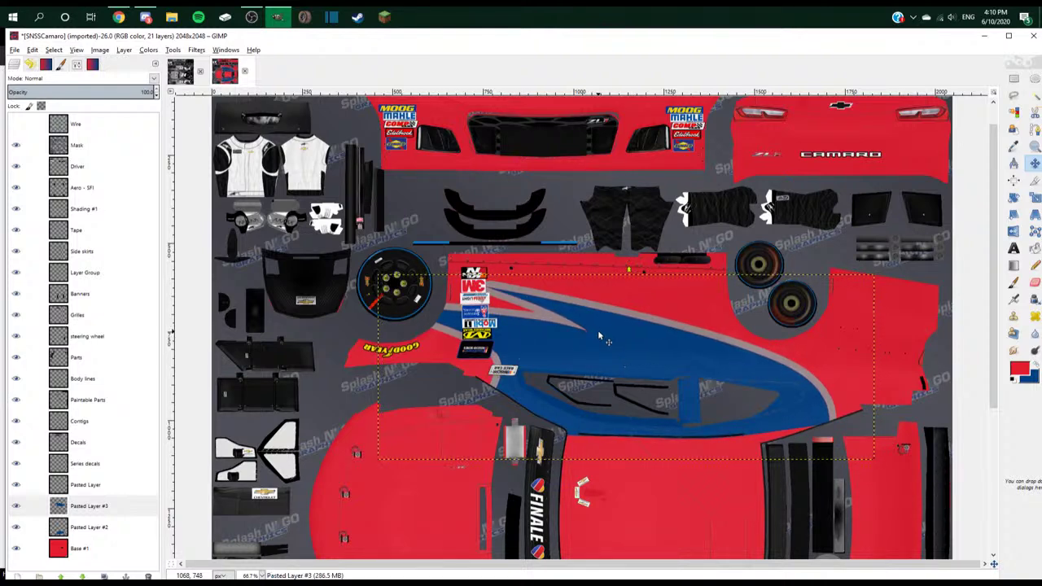
scroll(594, 324, "down", 2)
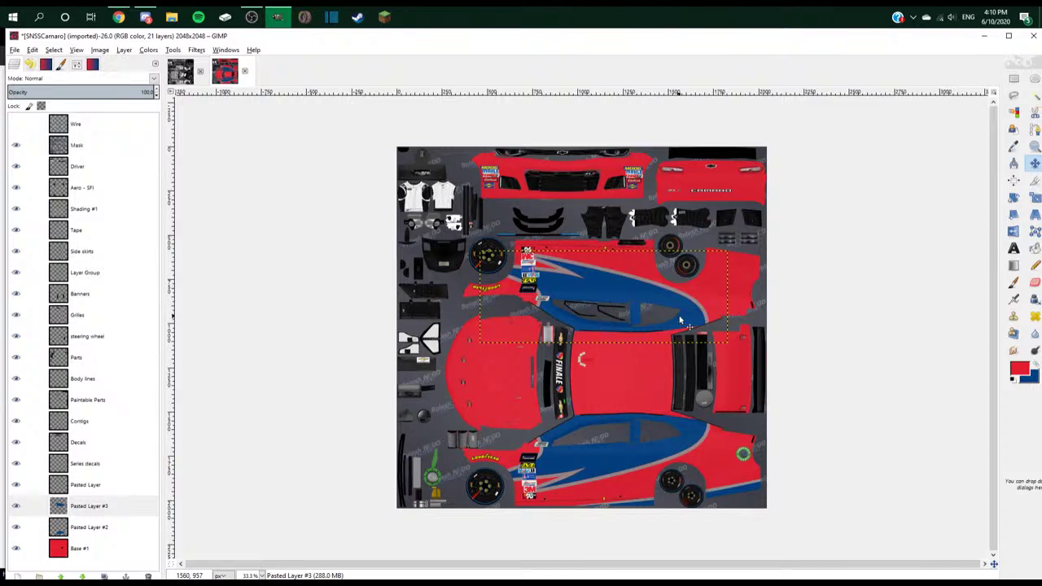
scroll(681, 322, "down", 3)
scroll(624, 347, "up", 3)
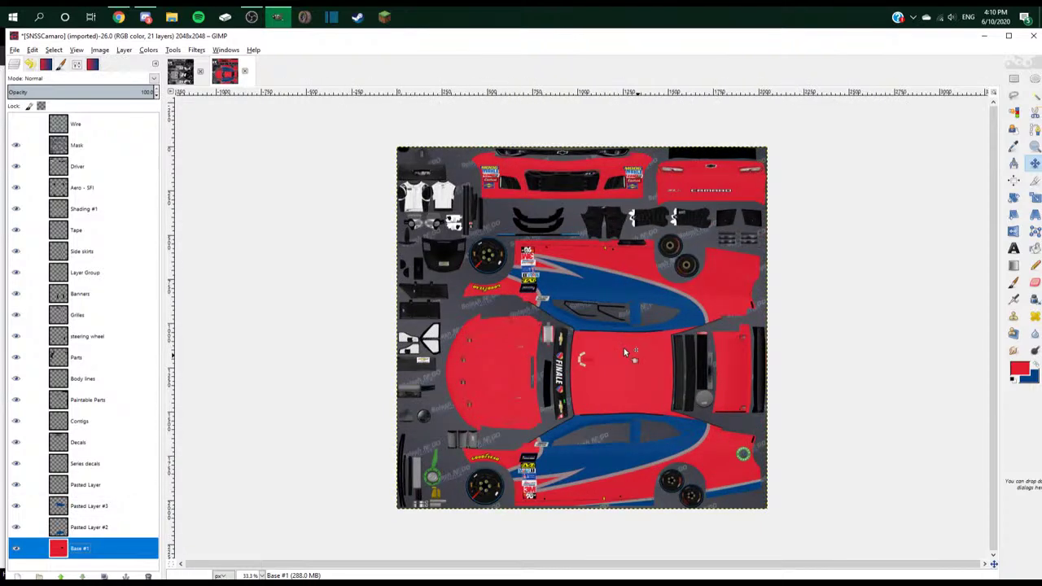
key("alt+Tab")
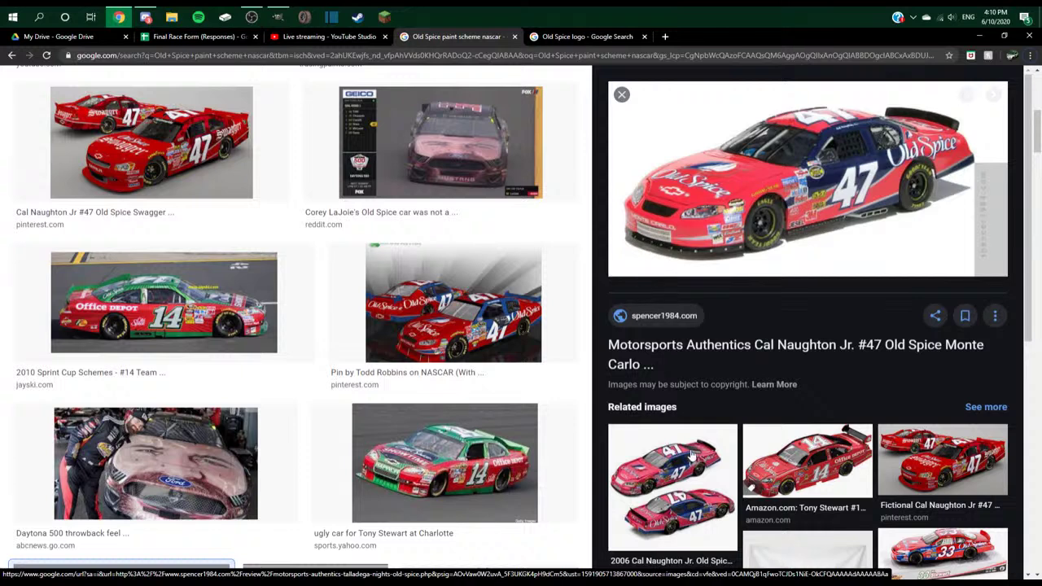
left_click(685, 523)
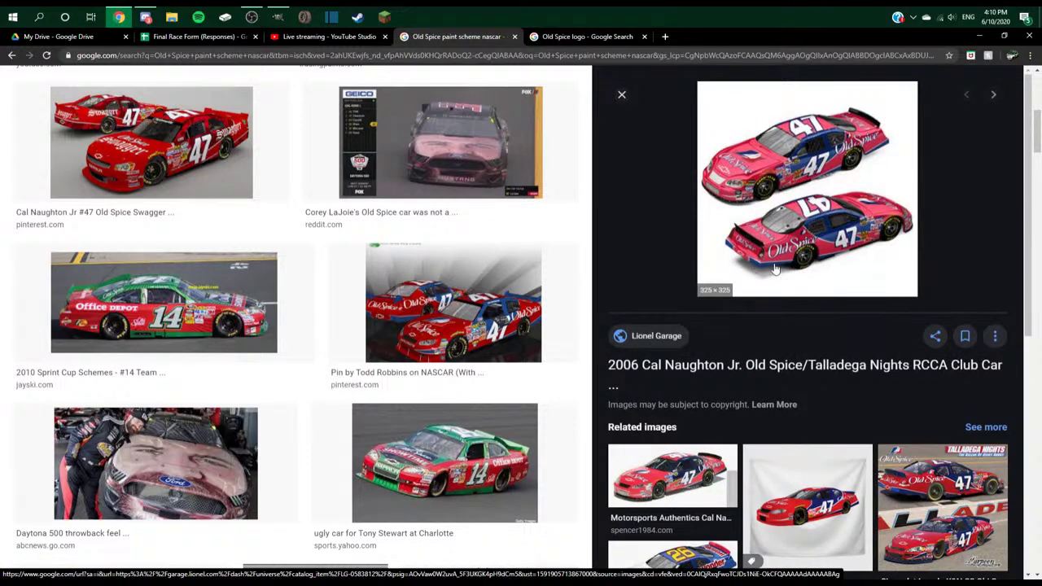
key("alt+Tab")
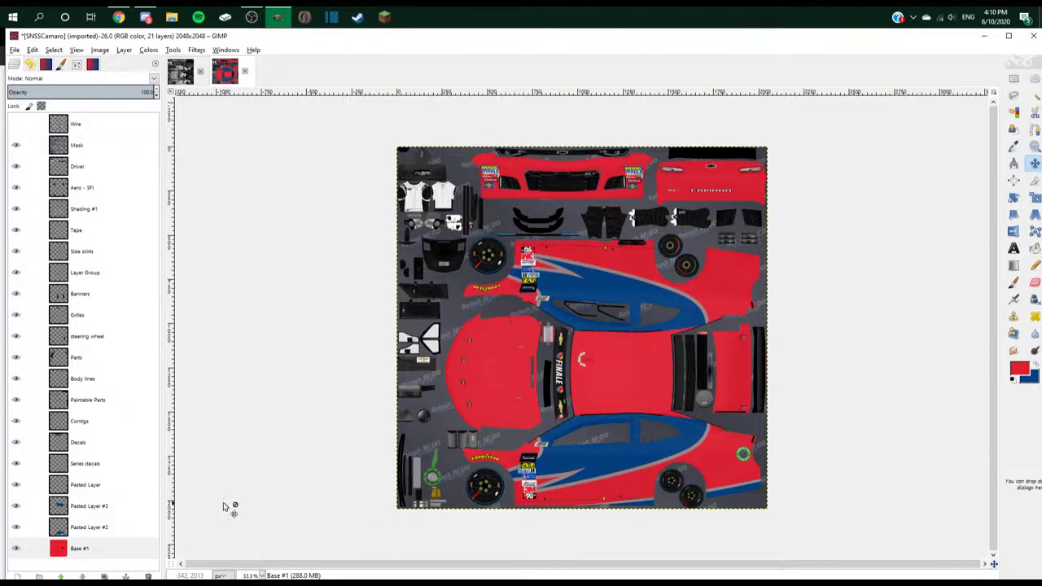
- Duplicate the Pasted Layer swoosh, move it toward the top panel, and rotate it 180°
right_click(84, 485)
left_click(114, 257)
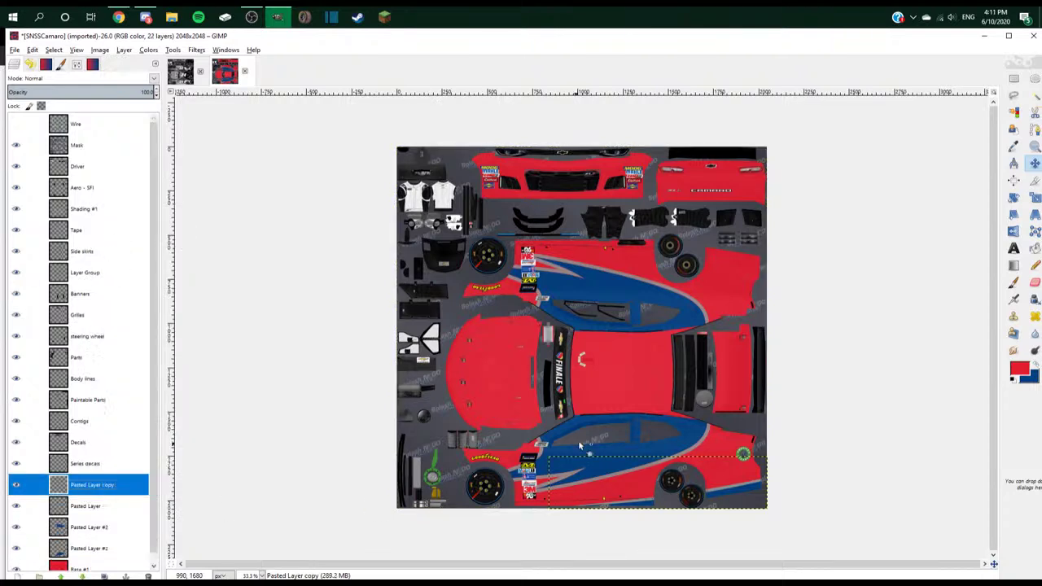
left_click_drag(730, 495, 717, 256)
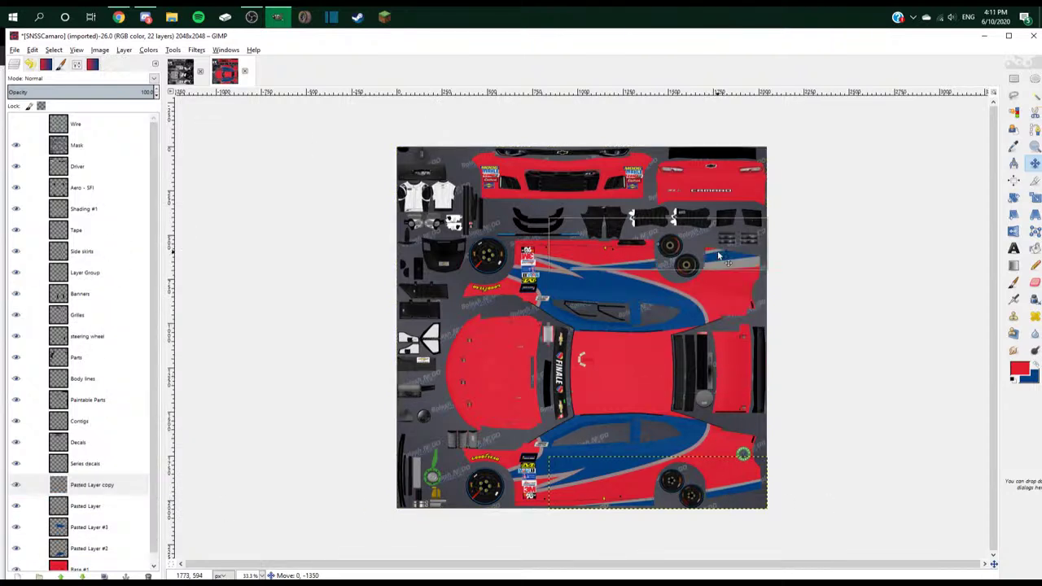
left_click(1019, 199)
left_click(651, 244)
left_click_drag(363, 103, 753, 145)
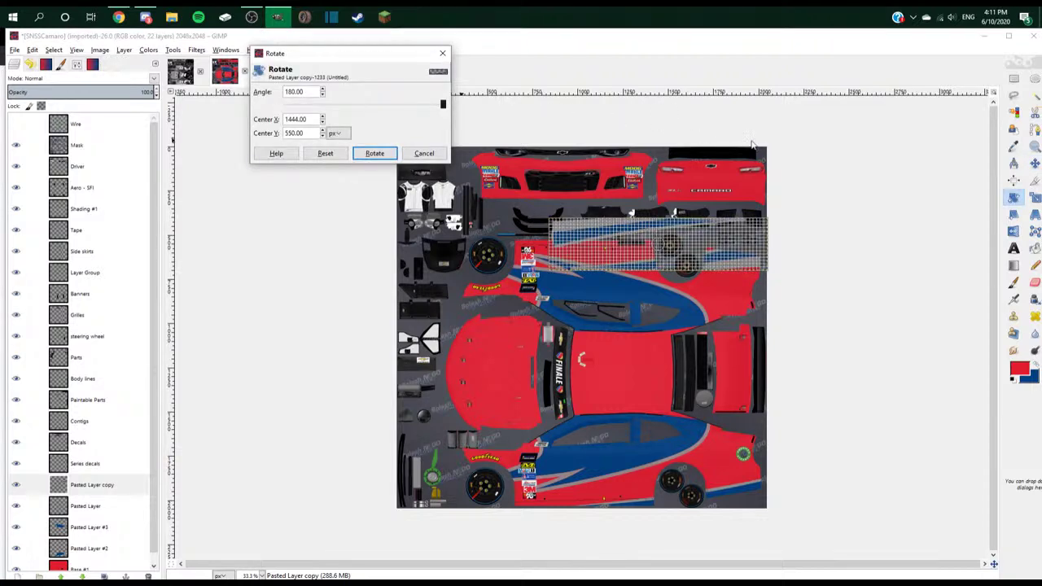
left_click(375, 153)
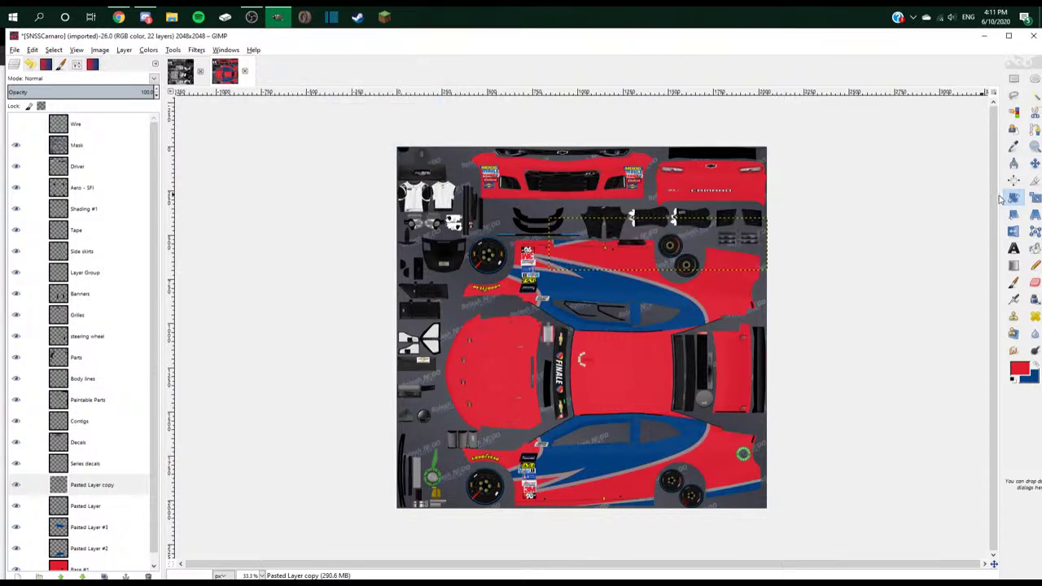
left_click(1014, 232)
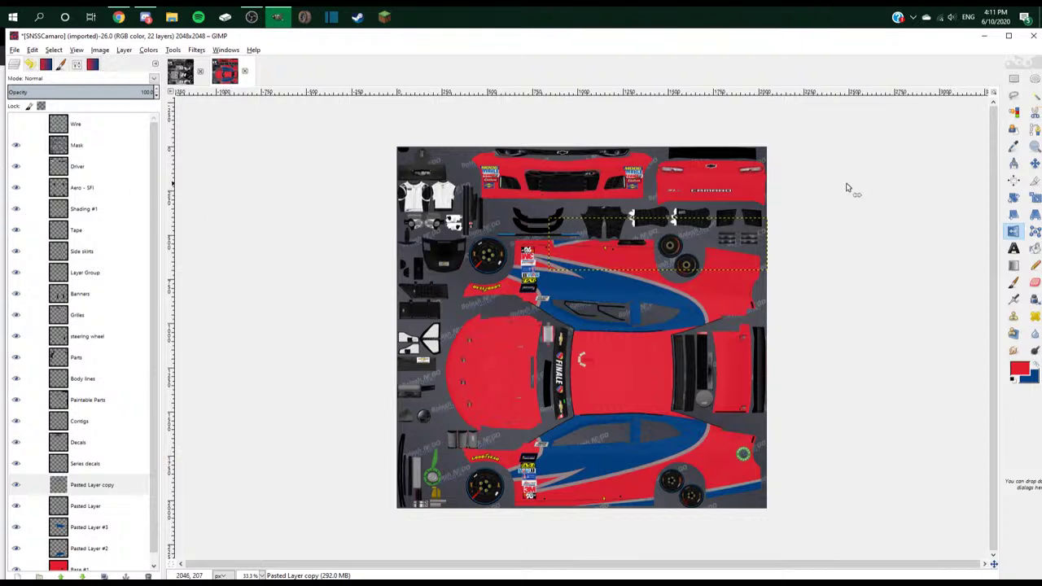
- Position the rotated copy flush along the upper side panel, zooming in to check alignment
left_click_drag(589, 224, 589, 275)
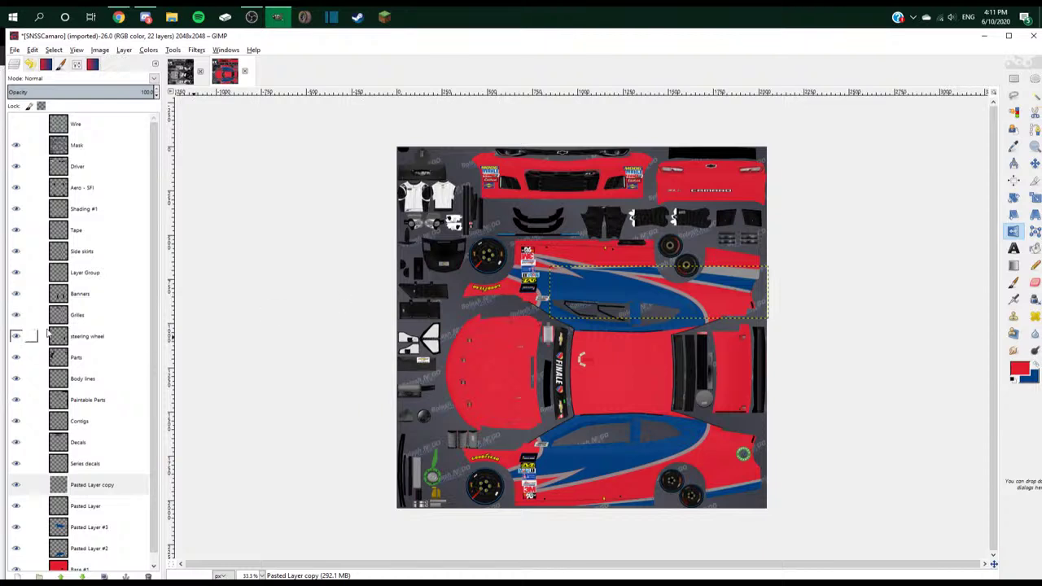
left_click(1035, 162)
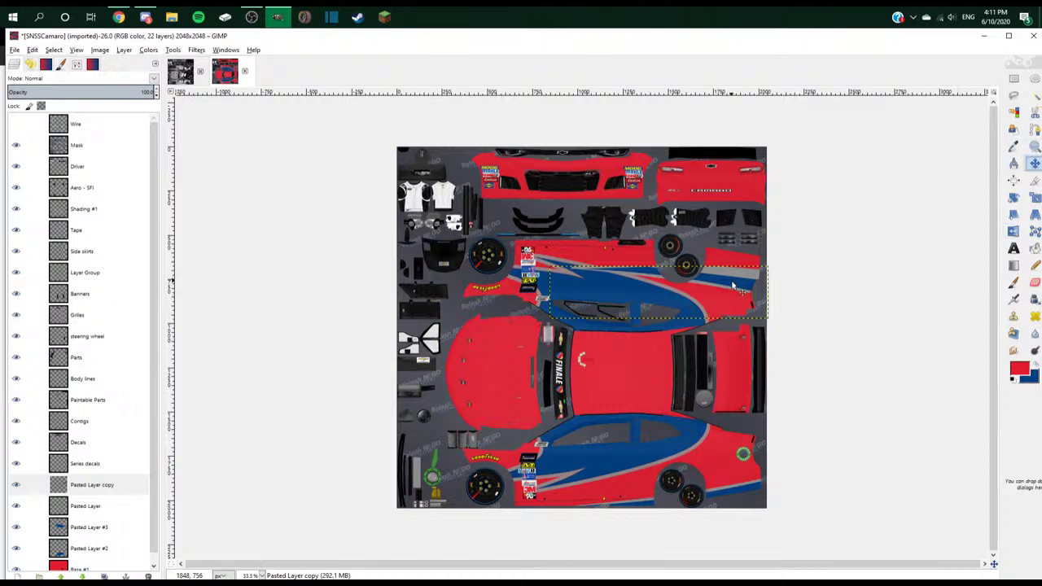
left_click_drag(733, 285, 736, 259)
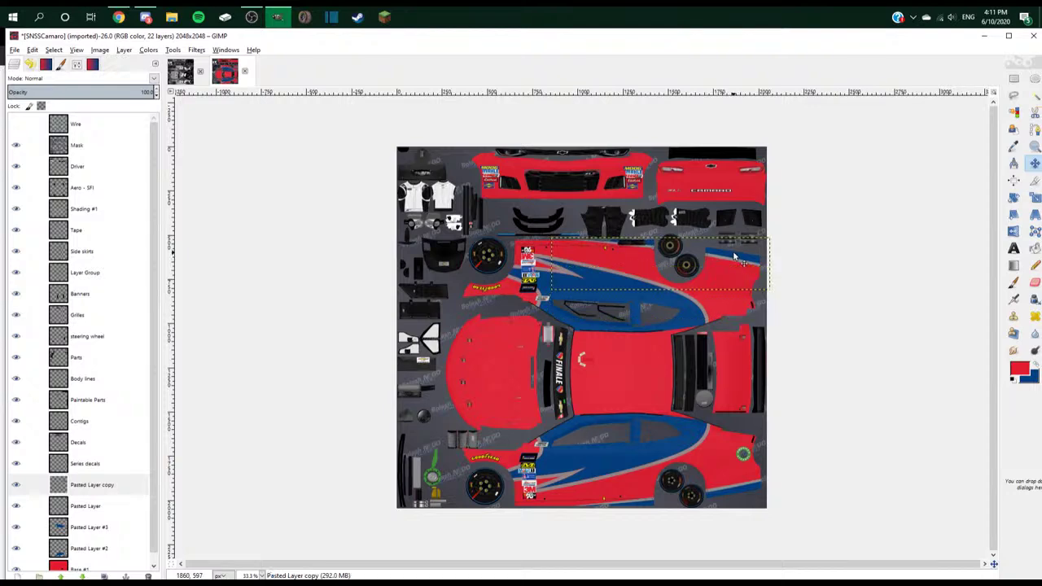
key("plus")
key("plus")
key("plus")
key("plus")
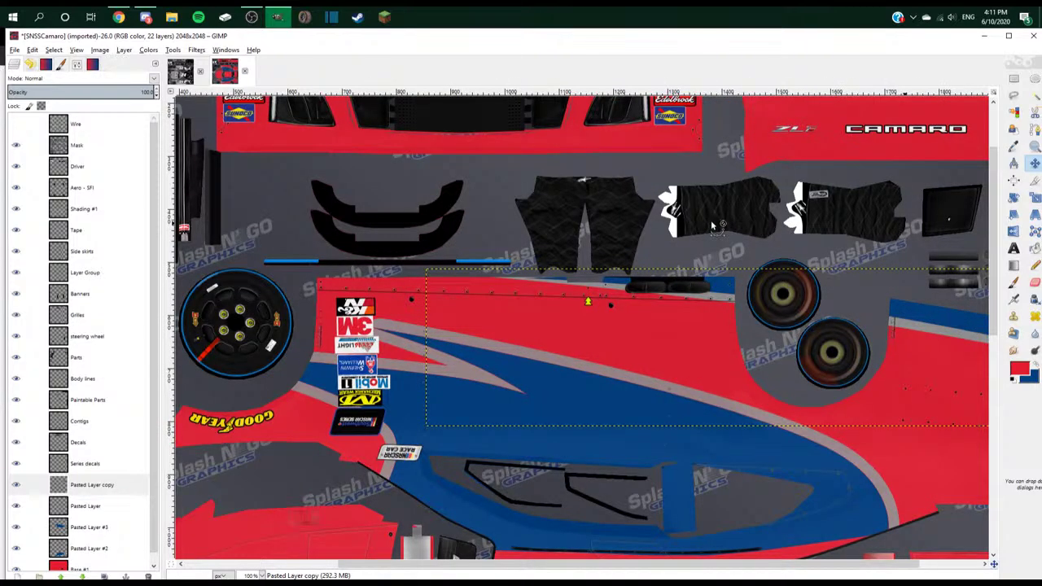
key("plus")
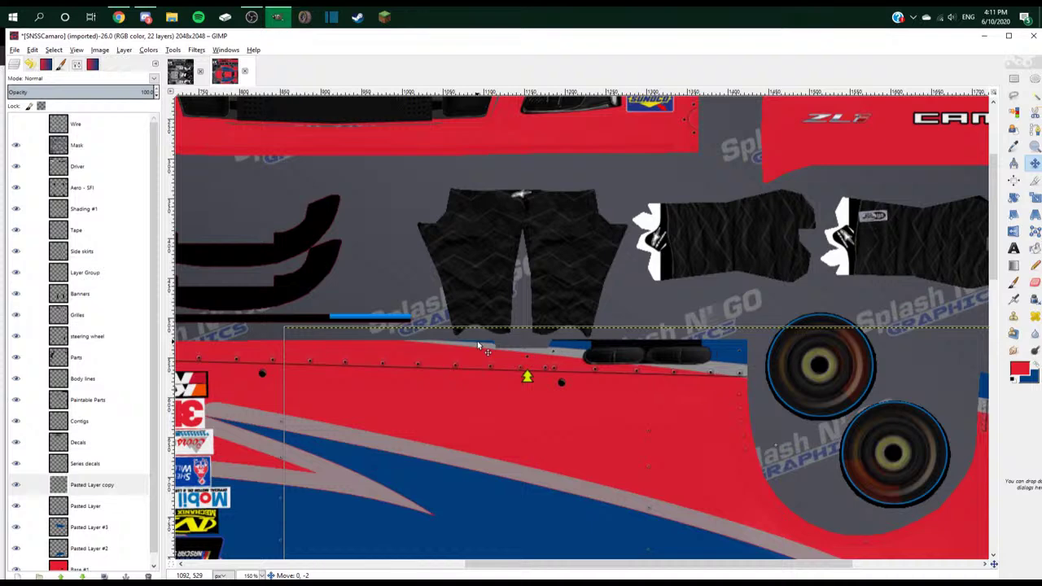
key("minus")
key("minus")
key("minus")
key("minus")
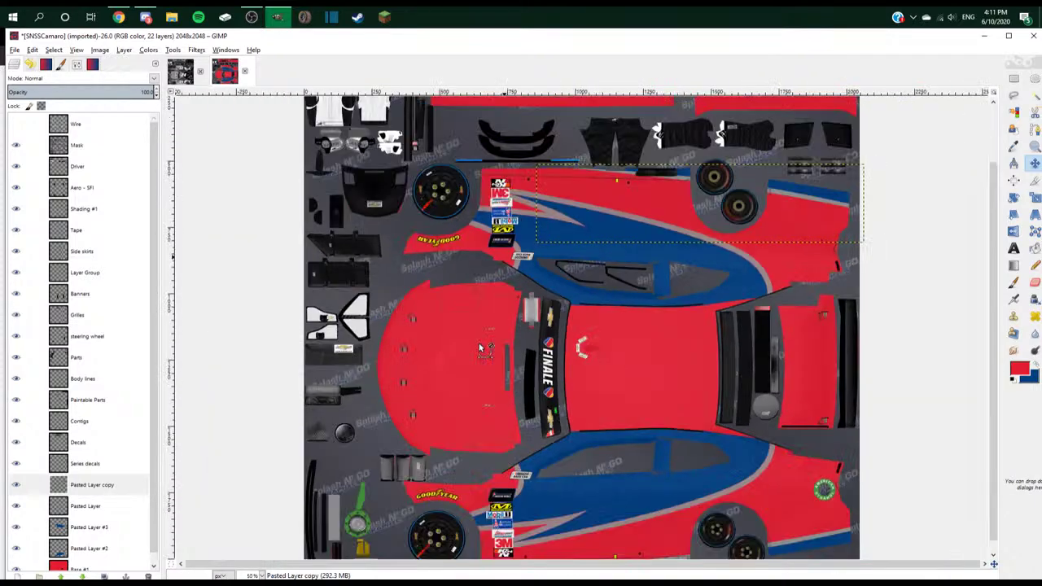
scroll(109, 502, "down", 1)
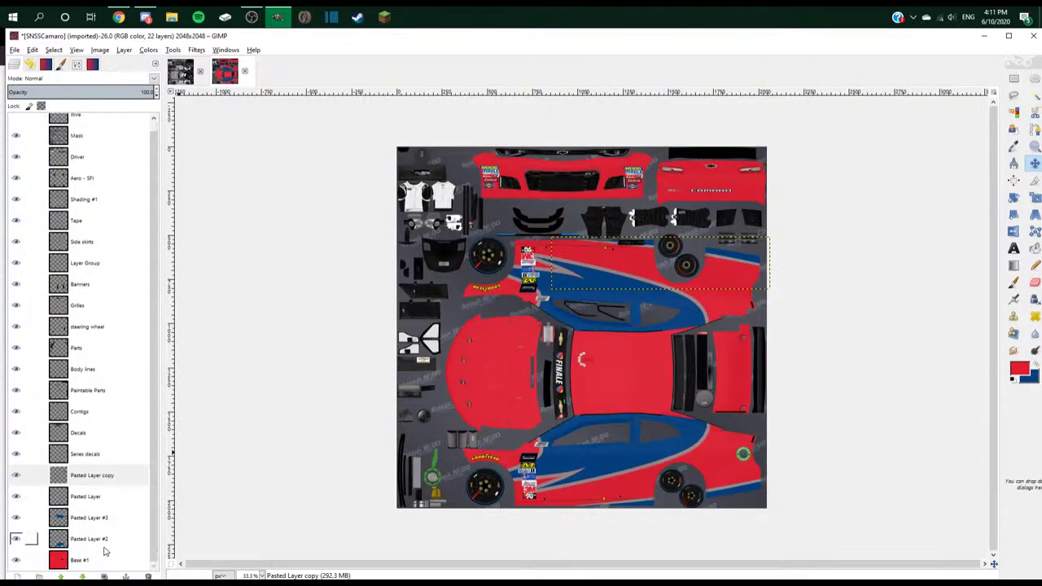
- Select the Base #1 layer, glancing at Discord before returning to GIMP
left_click(106, 560)
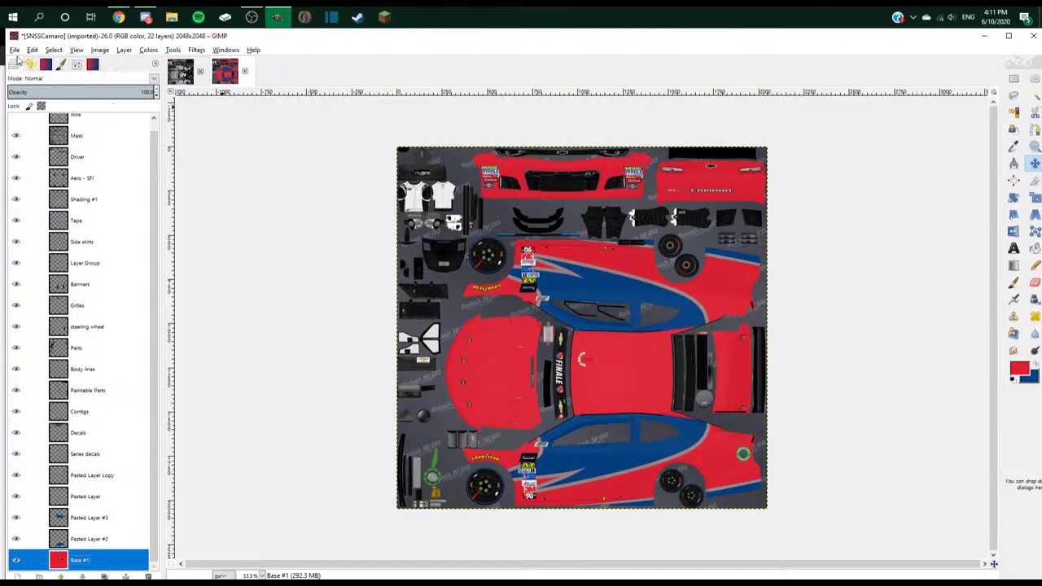
left_click(145, 16)
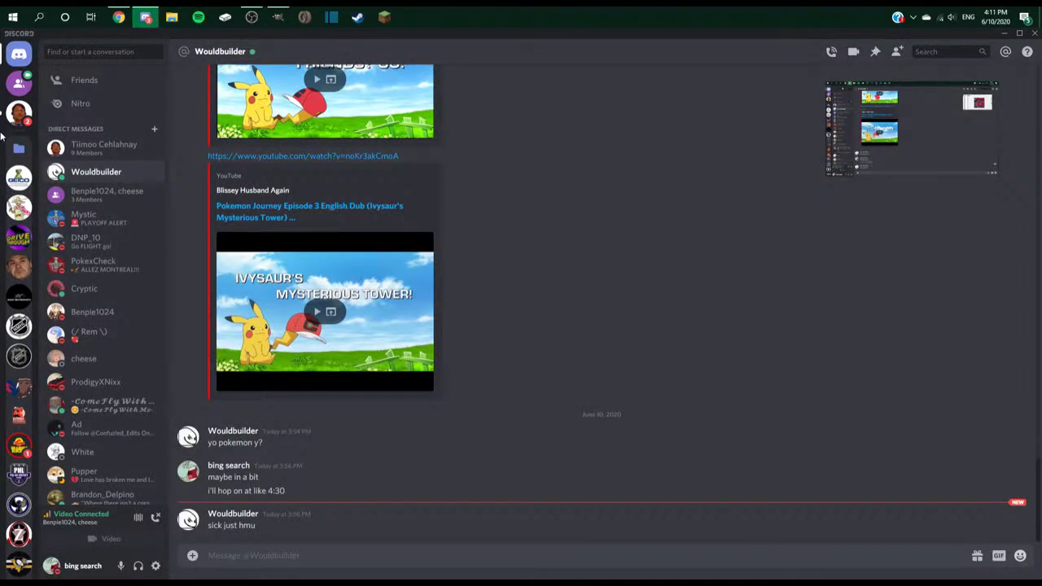
key("alt+Tab")
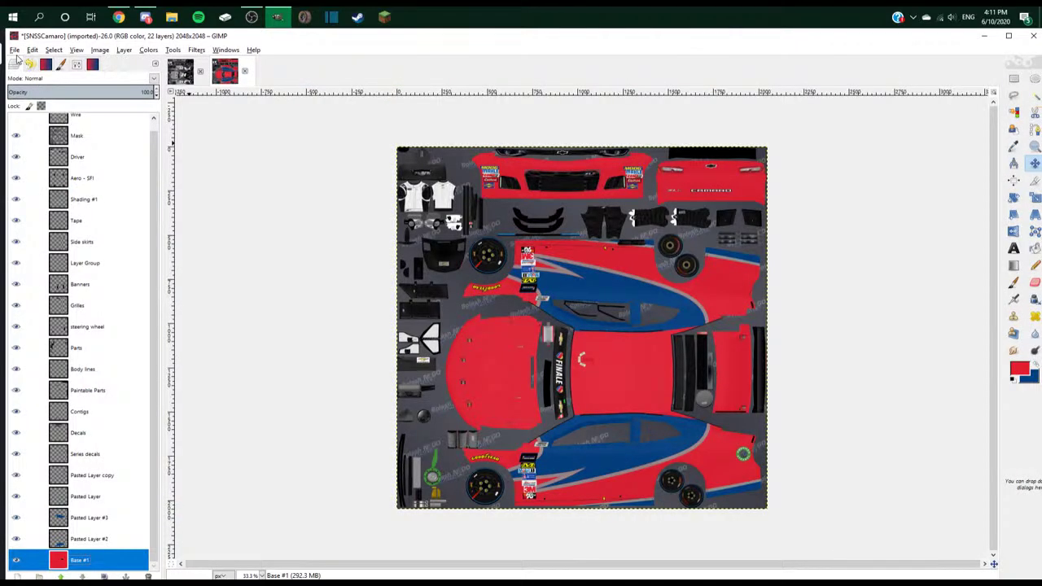
- Browse the Camera Roll folder for a layer image, then cancel the dialog
left_click(15, 49)
left_click(37, 90)
left_click(49, 299)
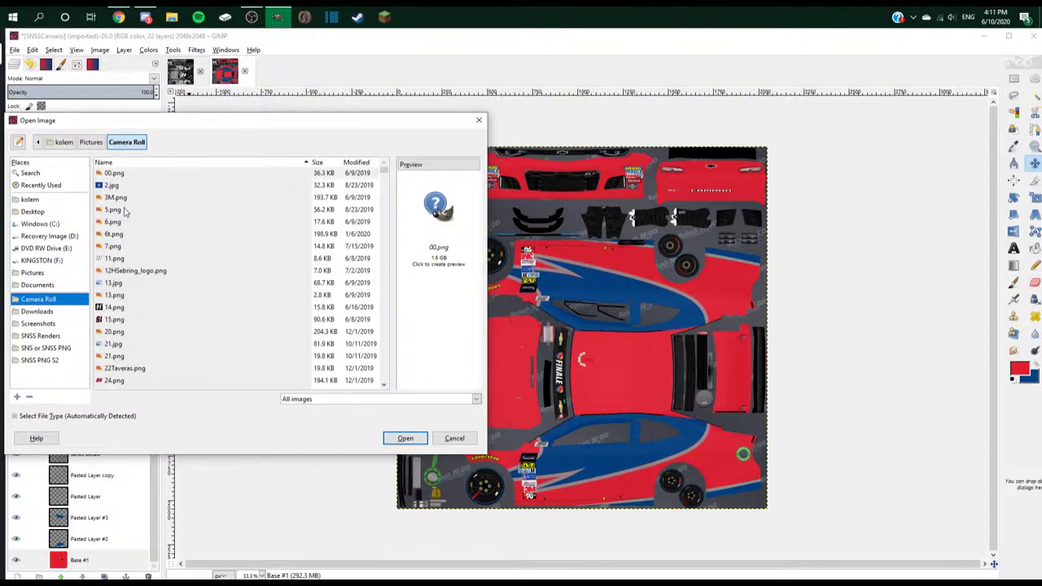
scroll(135, 244, "down", 5)
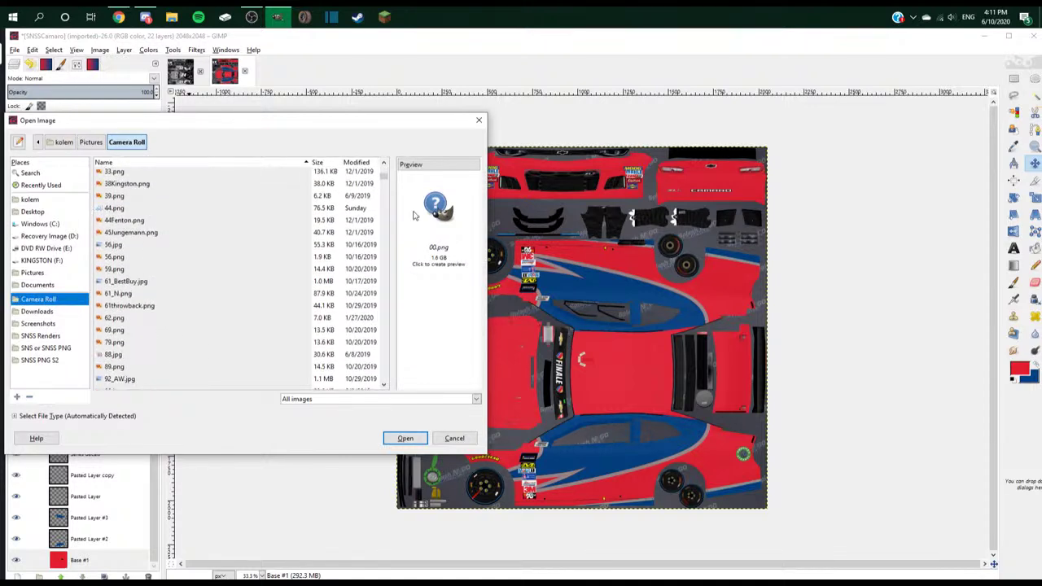
key("Escape")
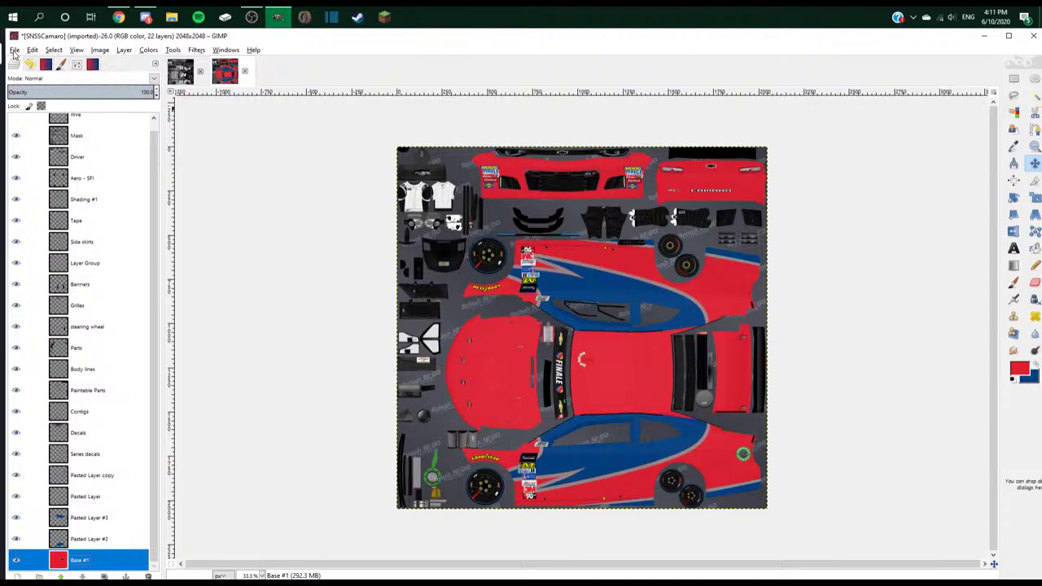
- Open 33.png from Camera Roll as a layer, then delete that layer
left_click(13, 49)
left_click(36, 97)
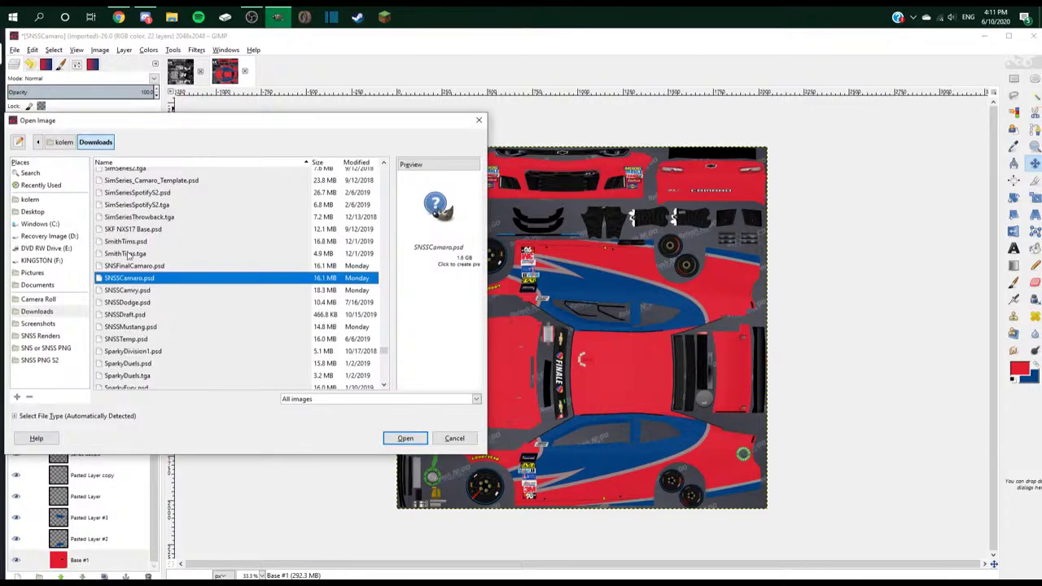
left_click(49, 299)
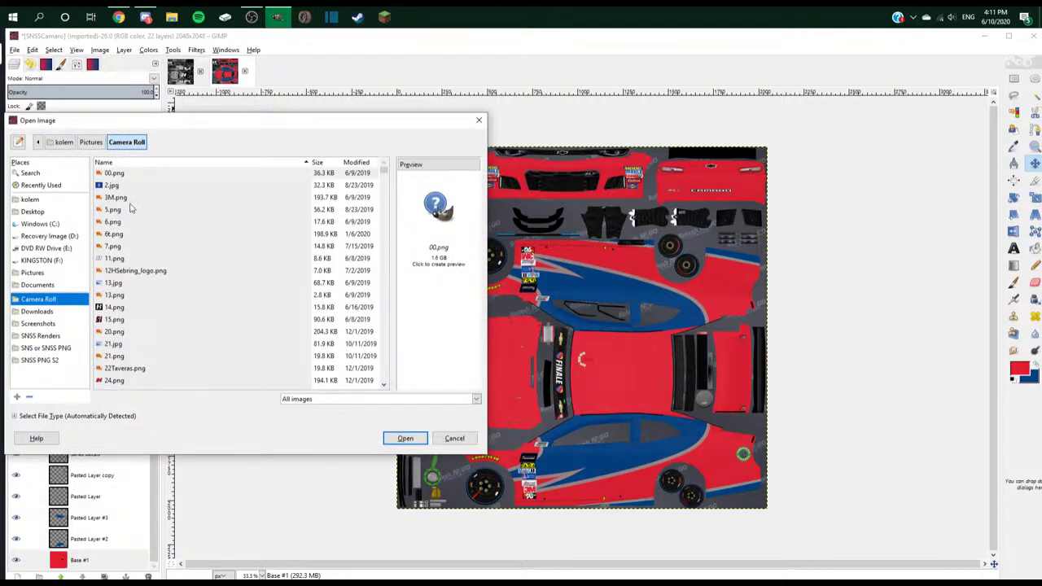
left_click(126, 199)
scroll(134, 244, "down", 3)
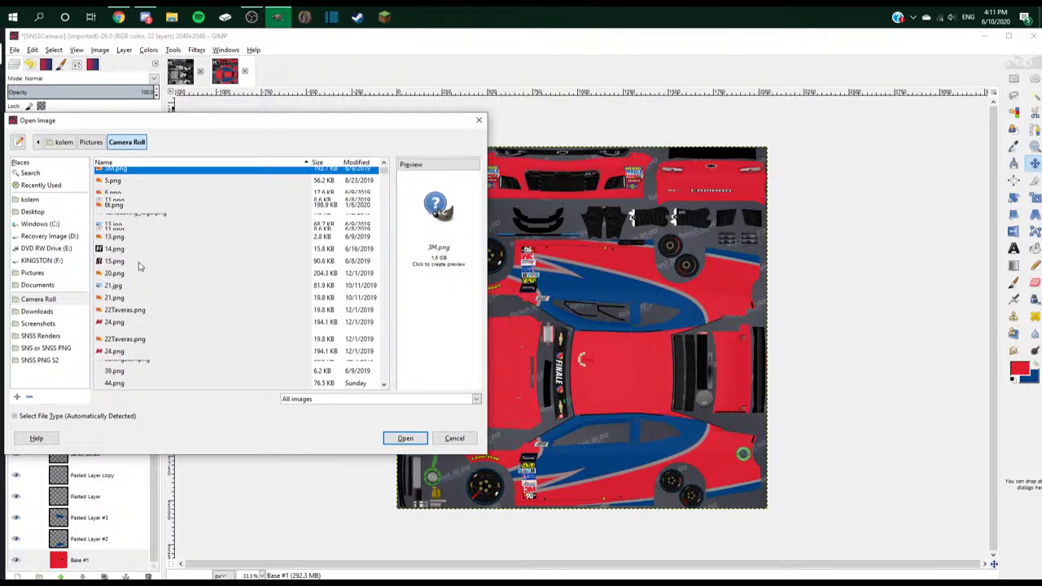
double_click(122, 230)
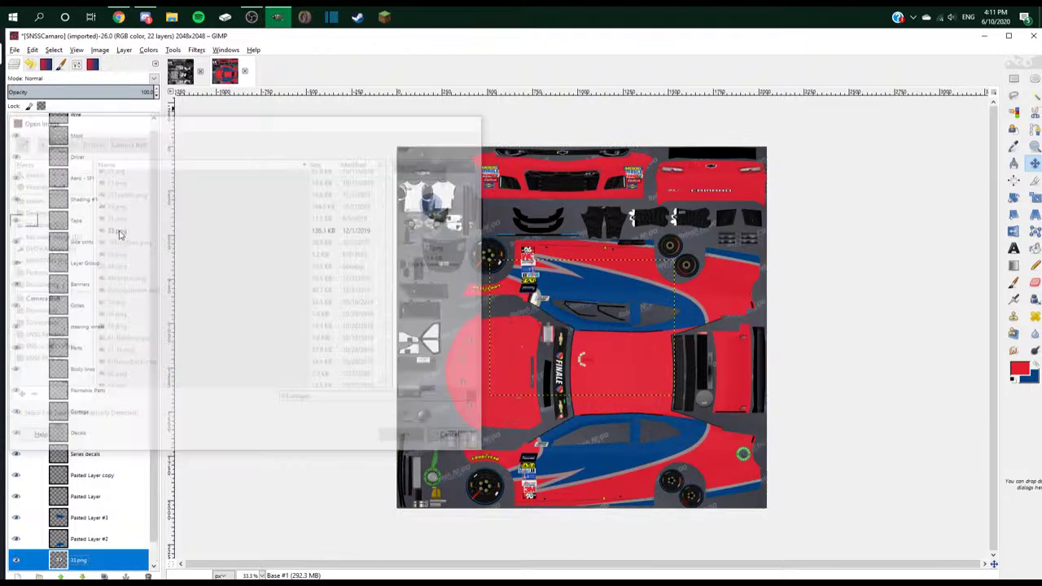
right_click(114, 557)
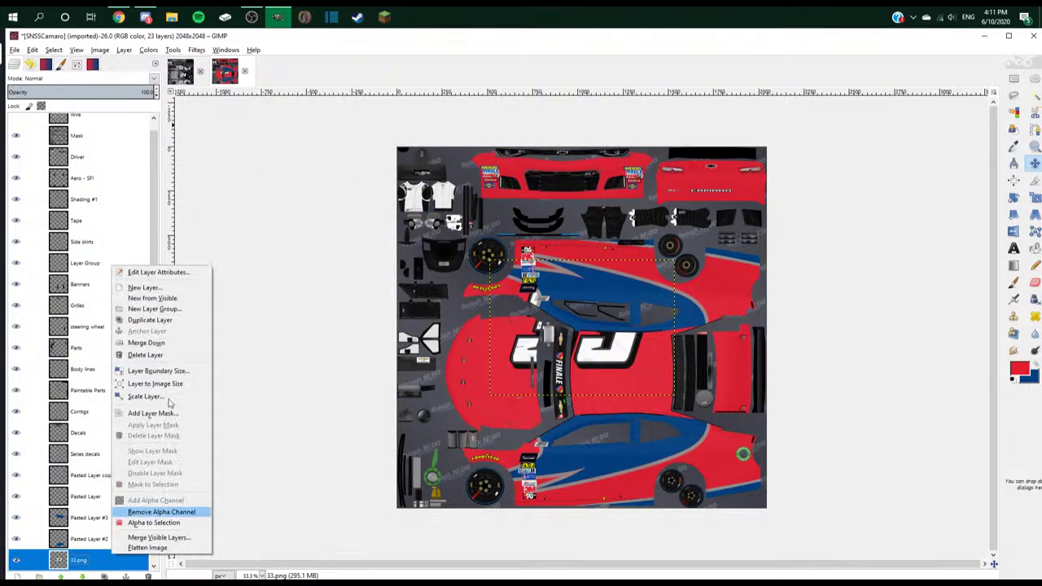
left_click(159, 368)
- Open 31.png as a new layer in the Camaro texture
left_click(15, 49)
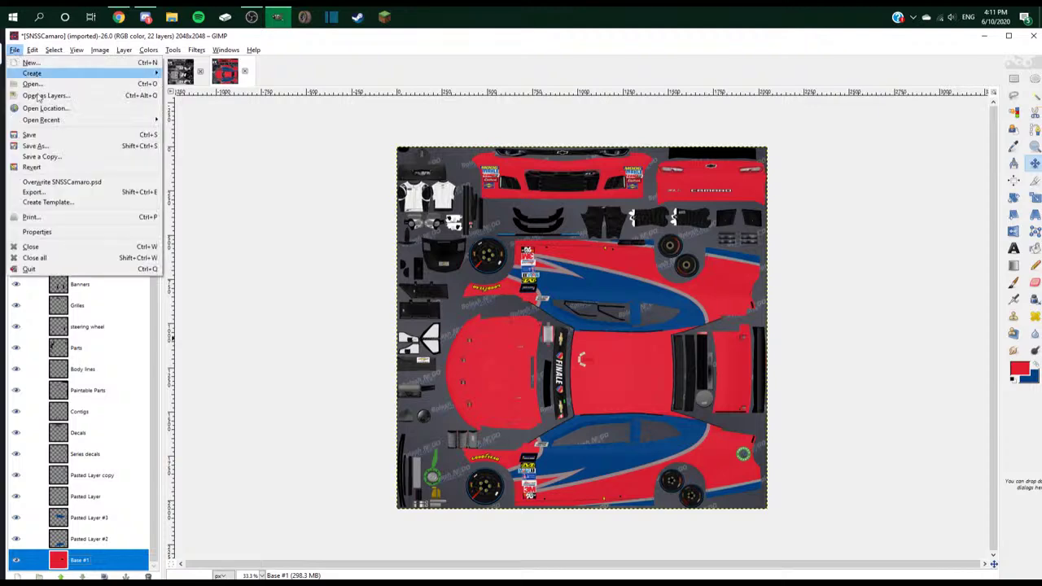
left_click(48, 97)
scroll(207, 302, "down", 5)
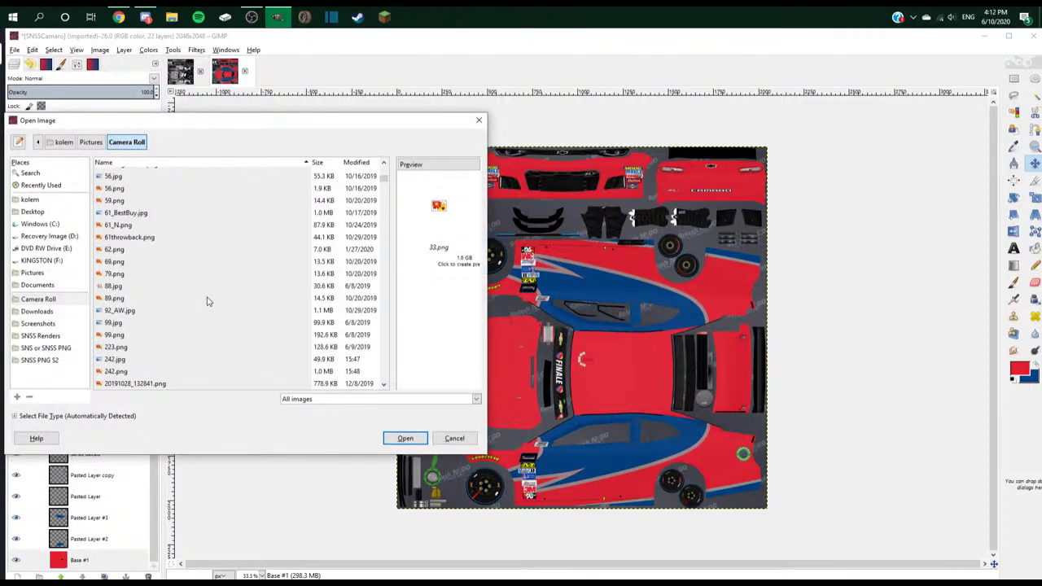
scroll(142, 276, "up", 6)
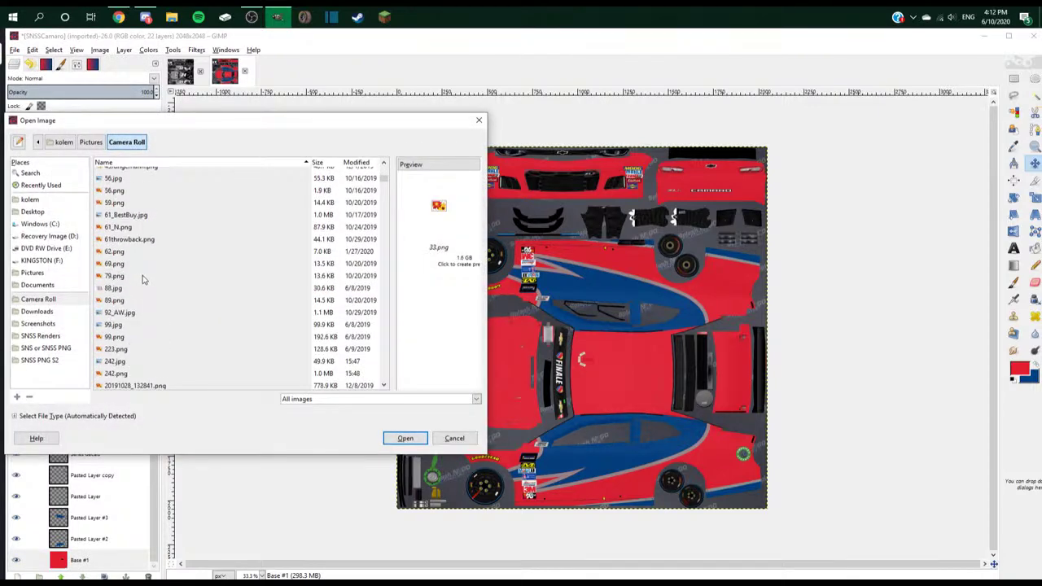
scroll(142, 279, "up", 3)
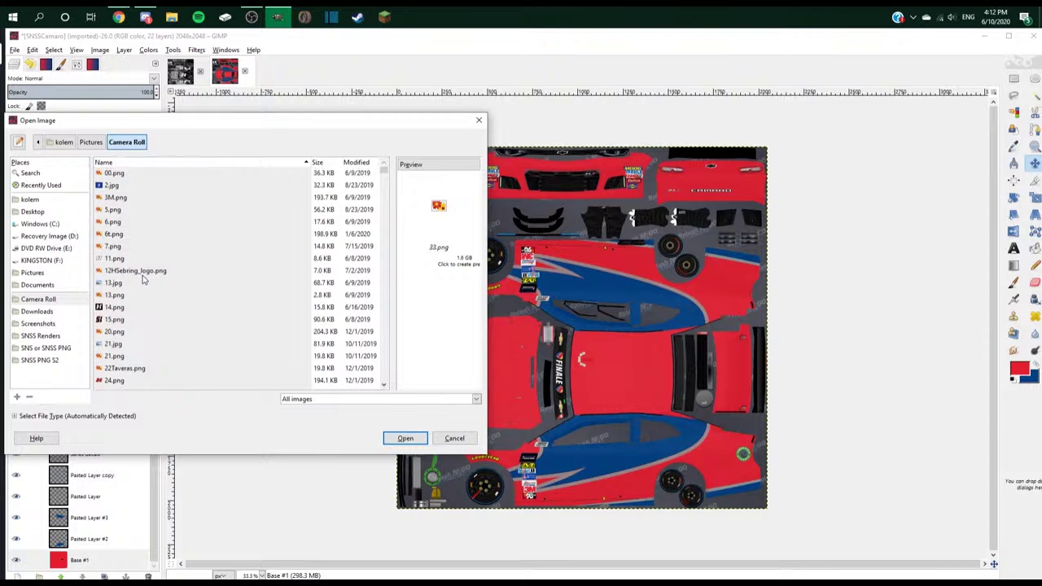
scroll(138, 350, "down", 2)
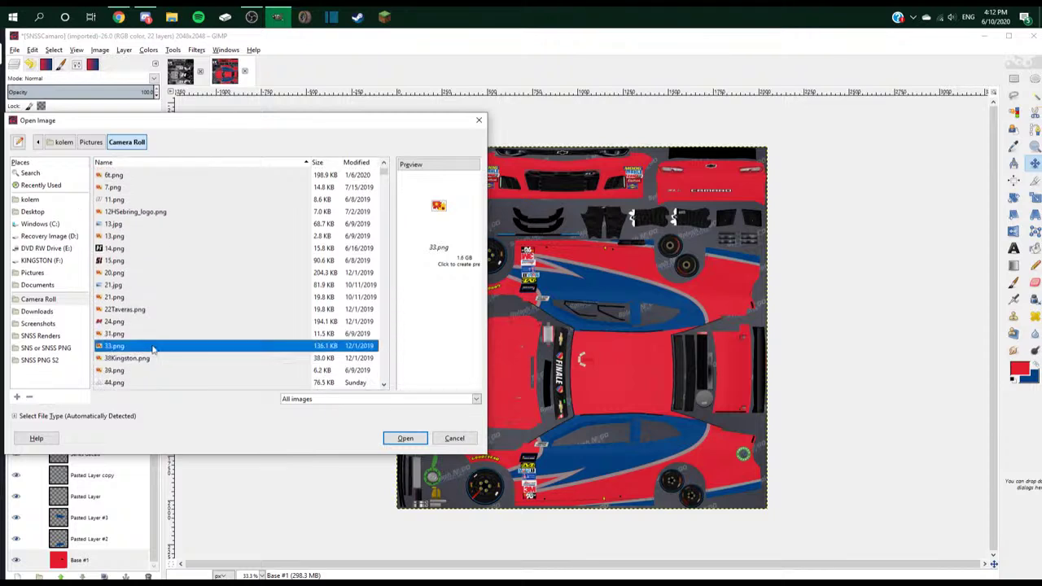
double_click(118, 334)
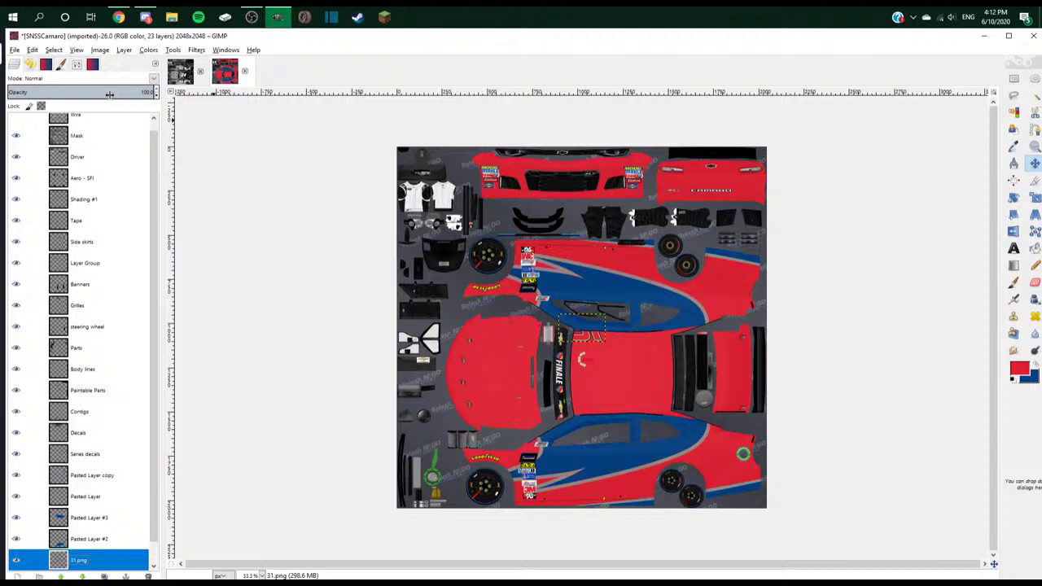
- Discard the 31.png layer and open AndersThrowback.psd from the Downloads folder
key("ctrl+m")
left_click(14, 49)
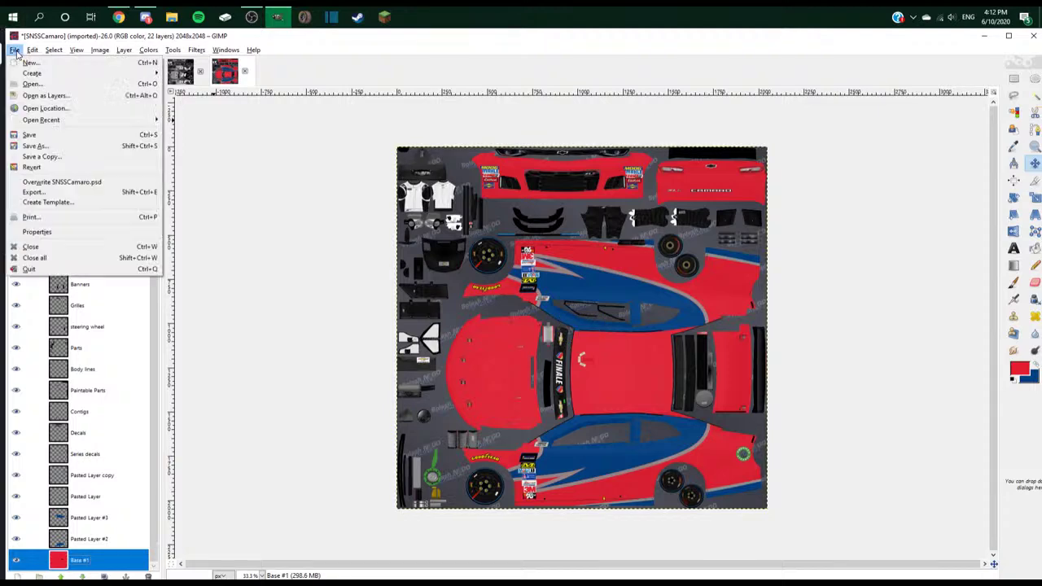
left_click(44, 87)
left_click(49, 312)
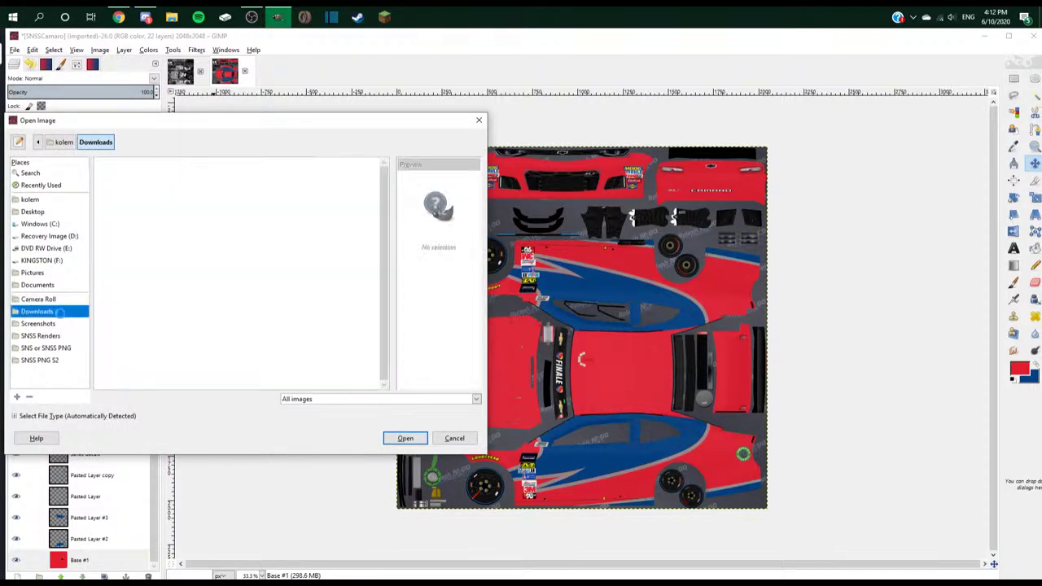
scroll(295, 296, "down", 5)
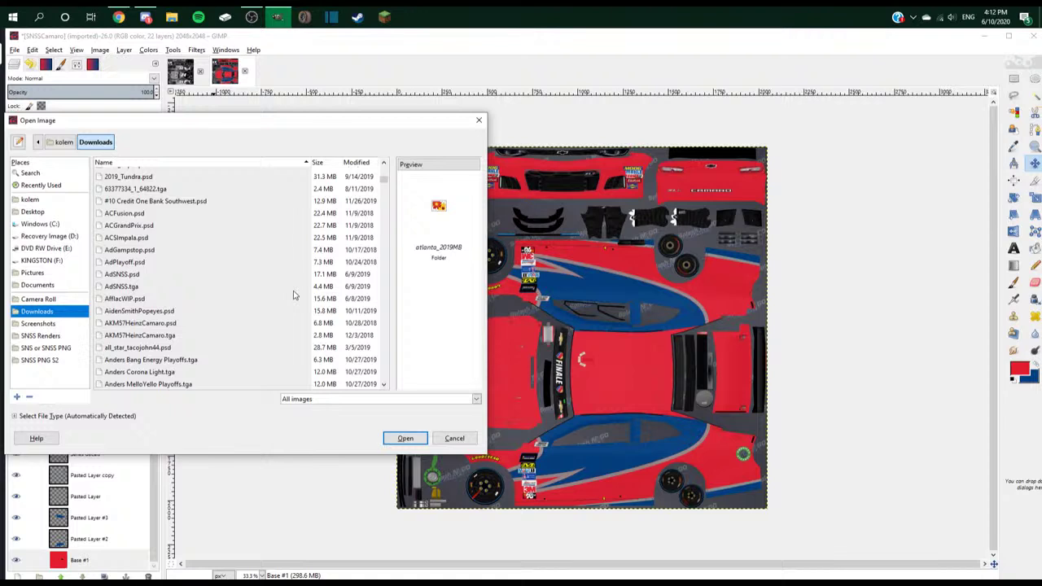
scroll(294, 295, "down", 3)
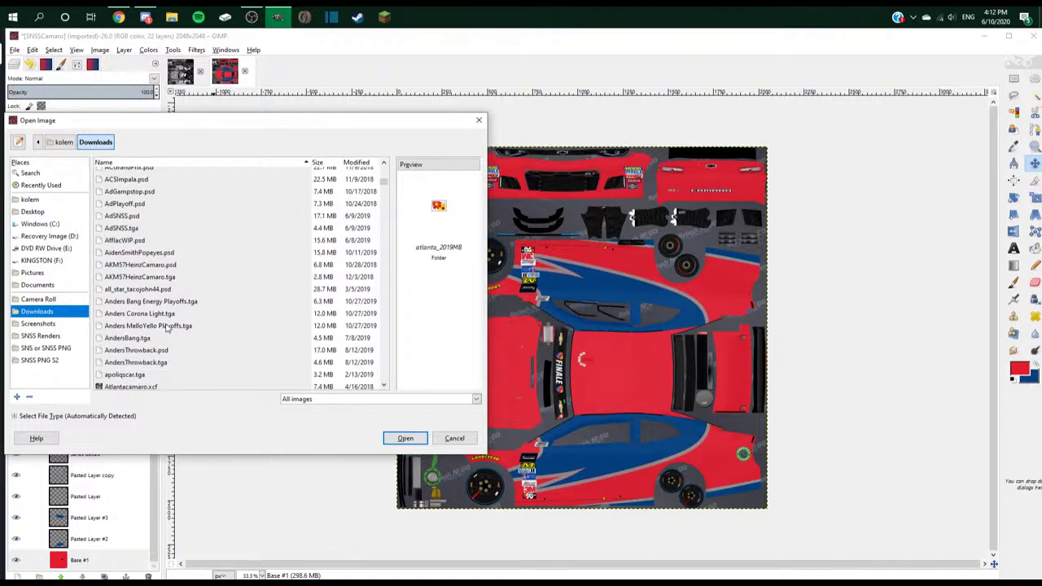
scroll(162, 337, "down", 2)
double_click(164, 323)
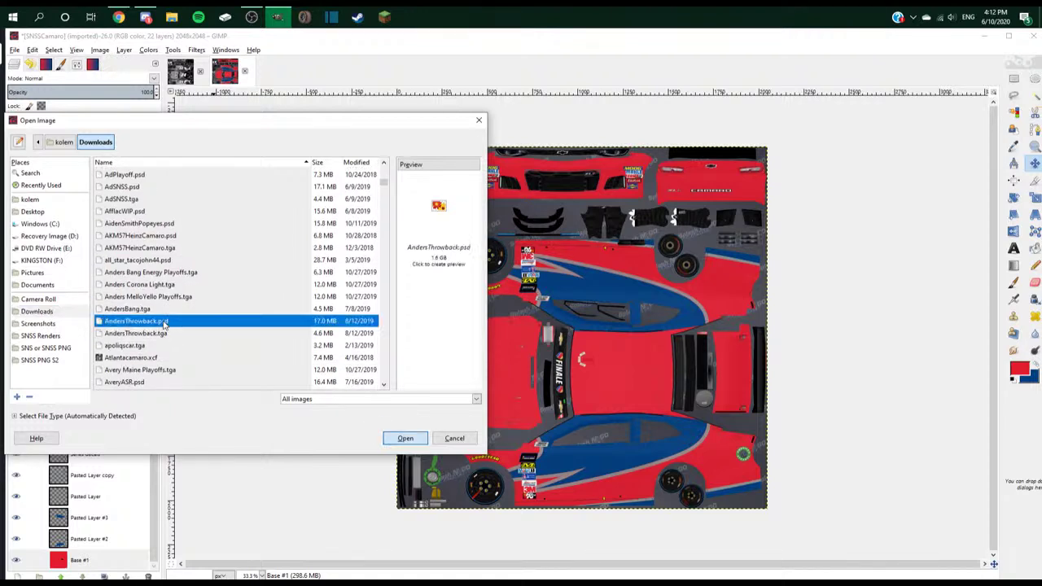
- Copy the yellow 3 from the 3.png layer into the Camaro texture as a new layer on the hood
left_click(145, 17)
left_click(279, 18)
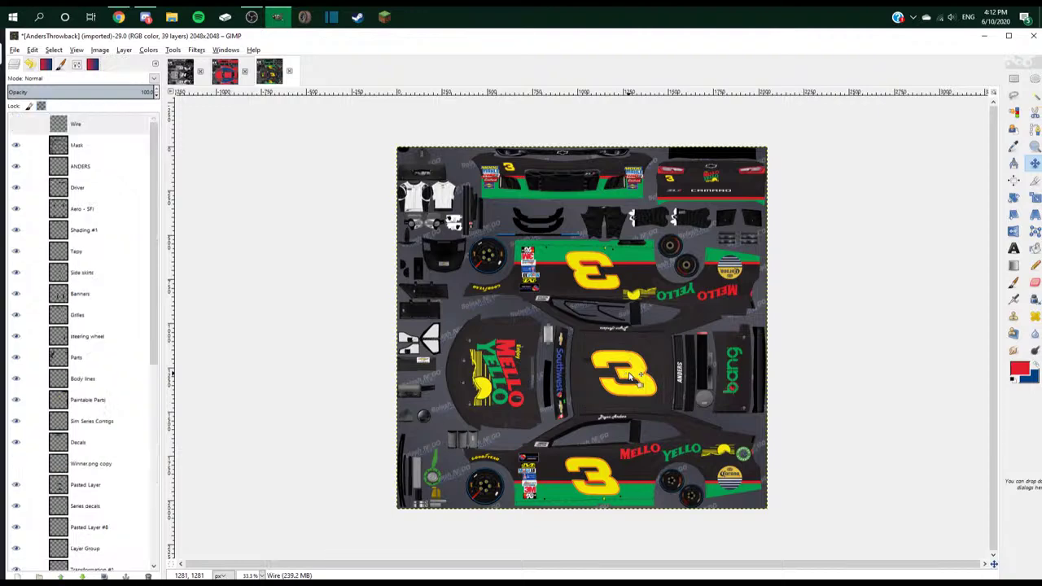
scroll(32, 485, "down", 4)
left_click(57, 411)
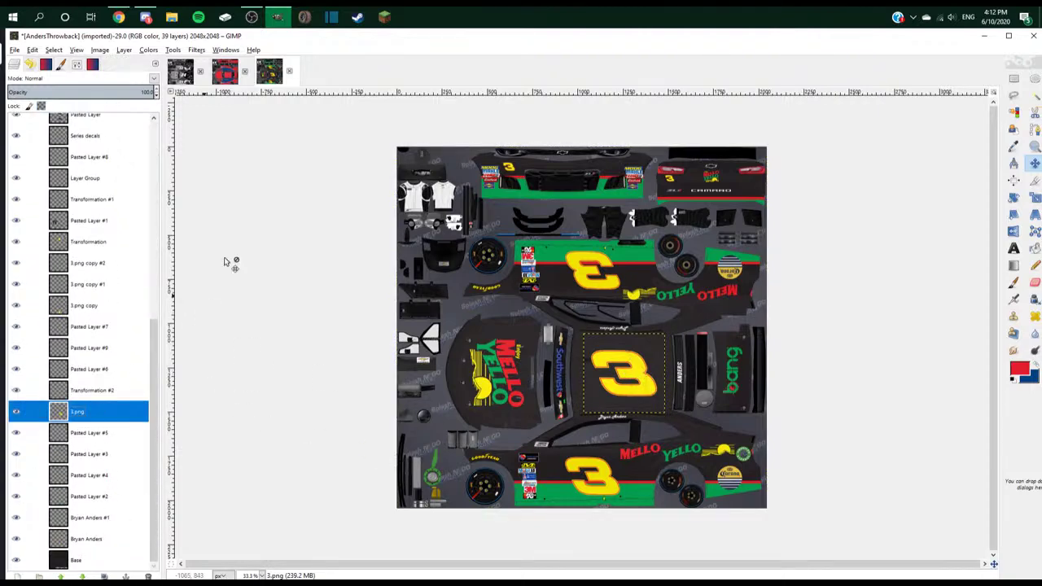
key("ctrl+c")
left_click(224, 71)
key("ctrl+v")
right_click(119, 121)
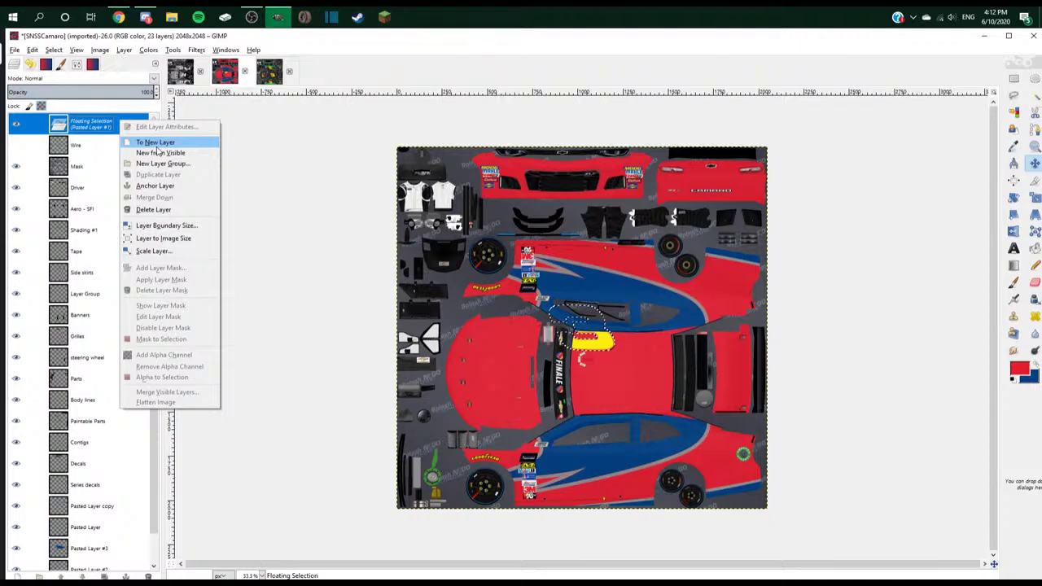
left_click(162, 139)
left_click_drag(615, 347, 637, 380)
- Check the Old Spice reference images, then return to the texture
key("alt+Tab")
key("Tab")
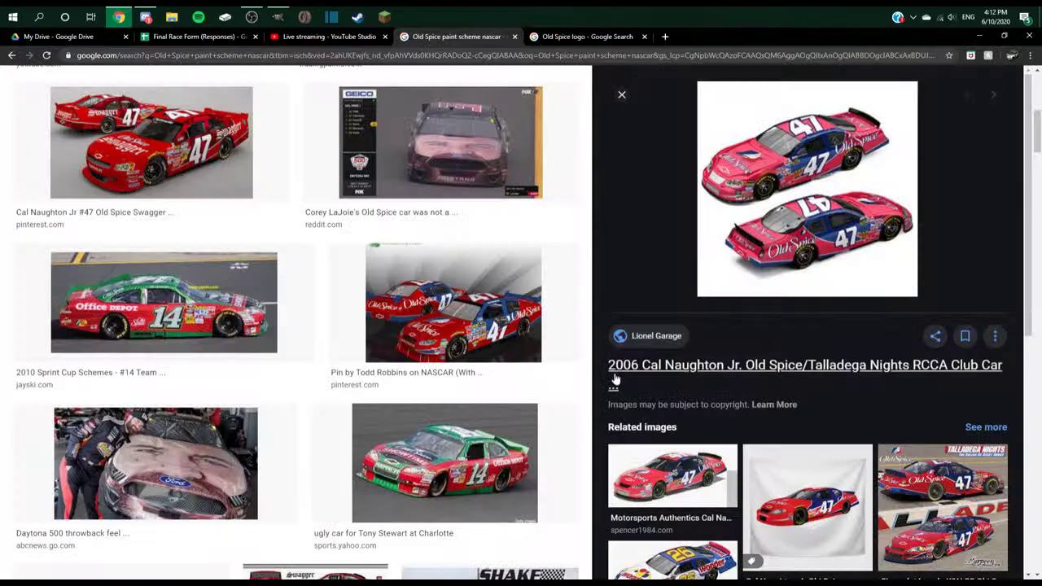
key("alt+Tab")
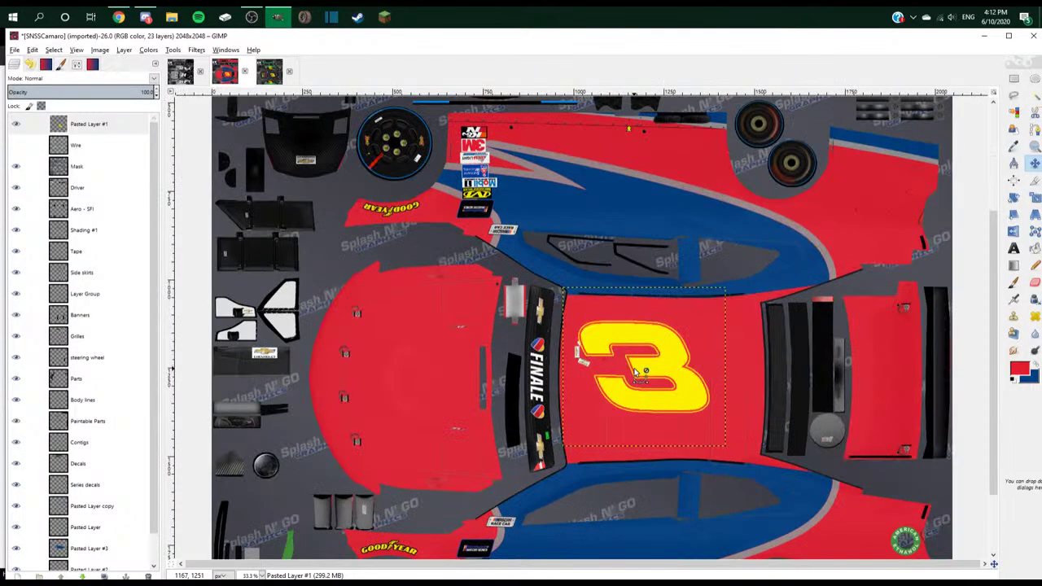
scroll(640, 372, "up", 2)
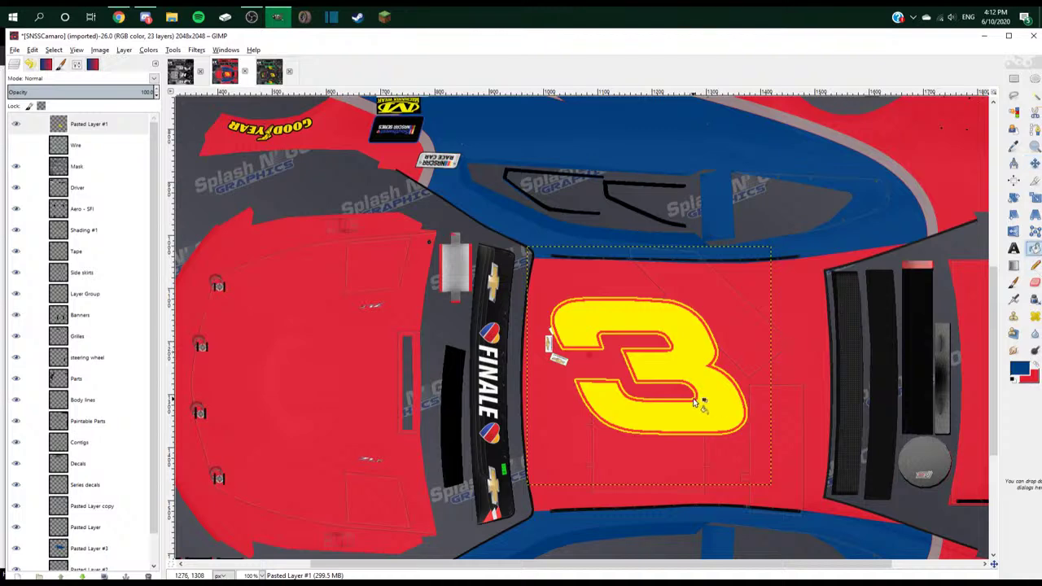
scroll(708, 374, "up", 3)
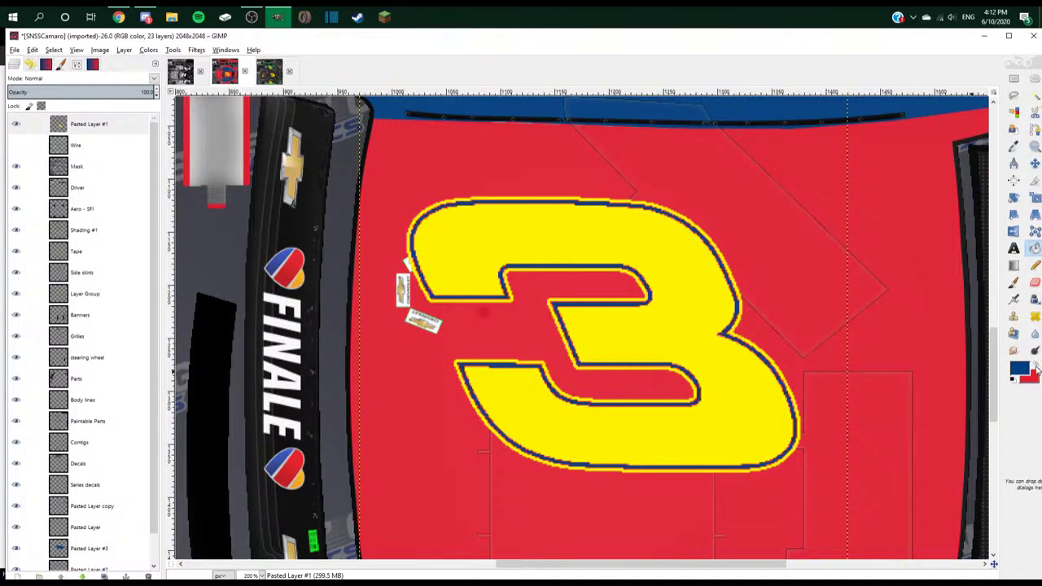
- Try filling the 3 and its outline with an off-white foreground, then undo the fills
left_click(1035, 365)
left_click(1023, 369)
left_click(169, 508)
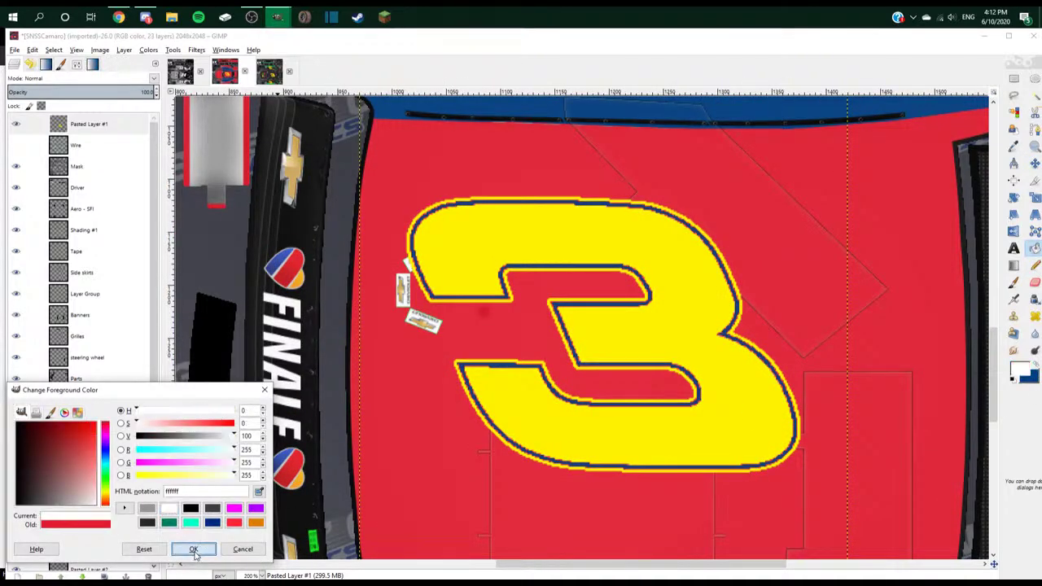
left_click(193, 549)
left_click(599, 442)
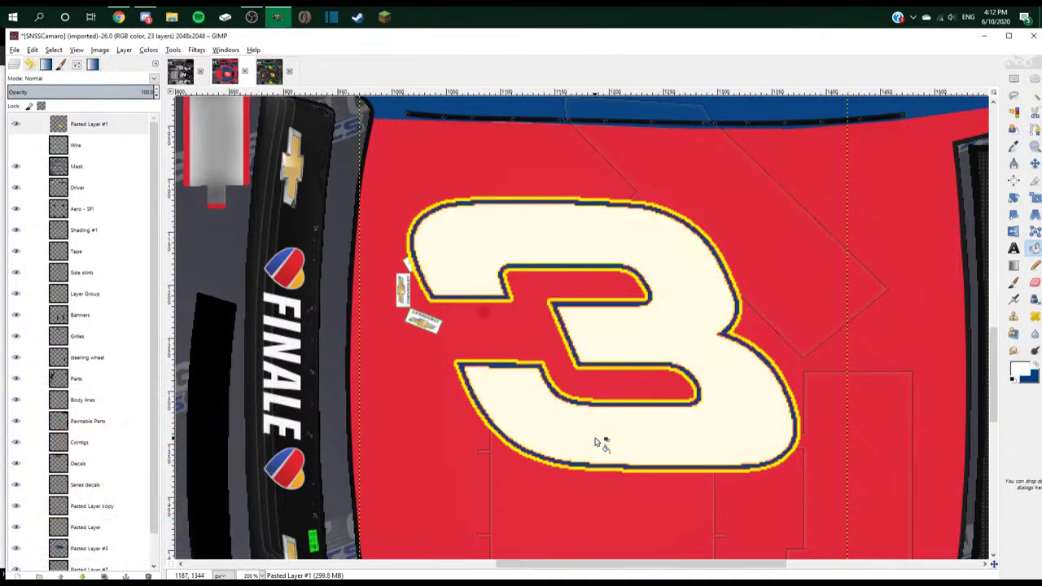
left_click(589, 370)
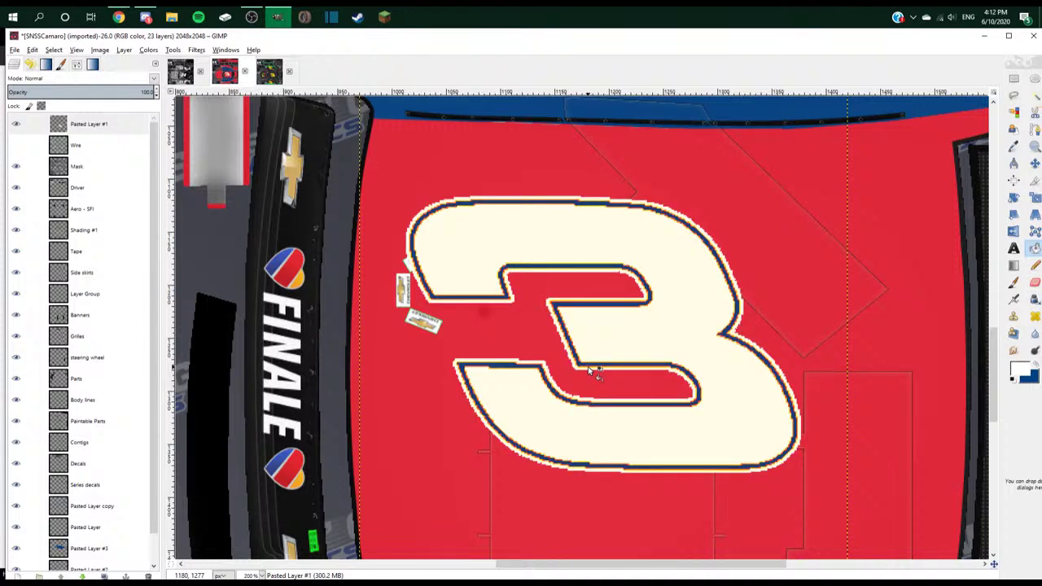
key("ctrl+z")
key("ctrl+z")
key("ctrl+z")
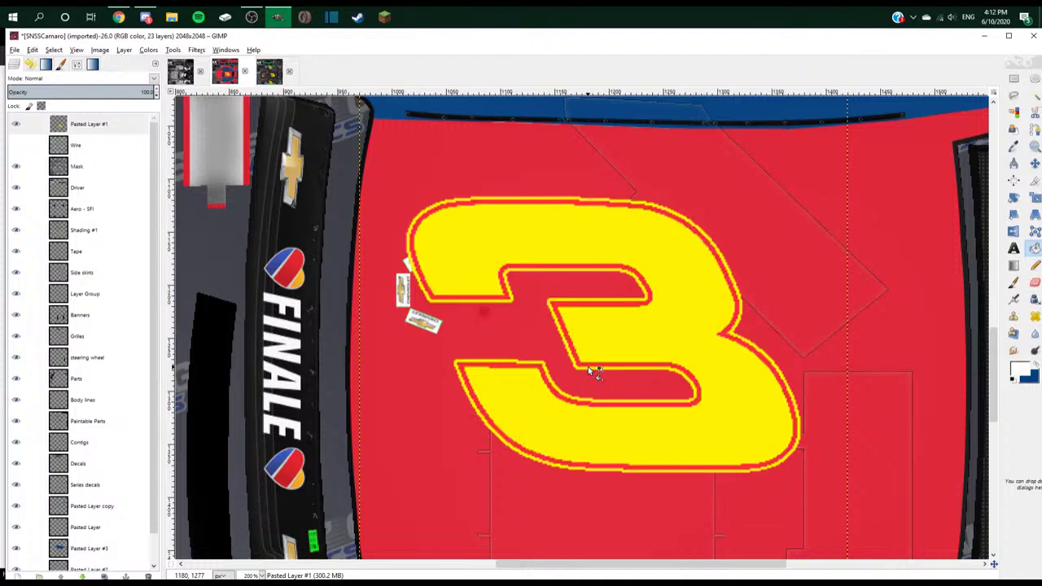
- Select the 3's red outline and cut it to the clipboard
key("r")
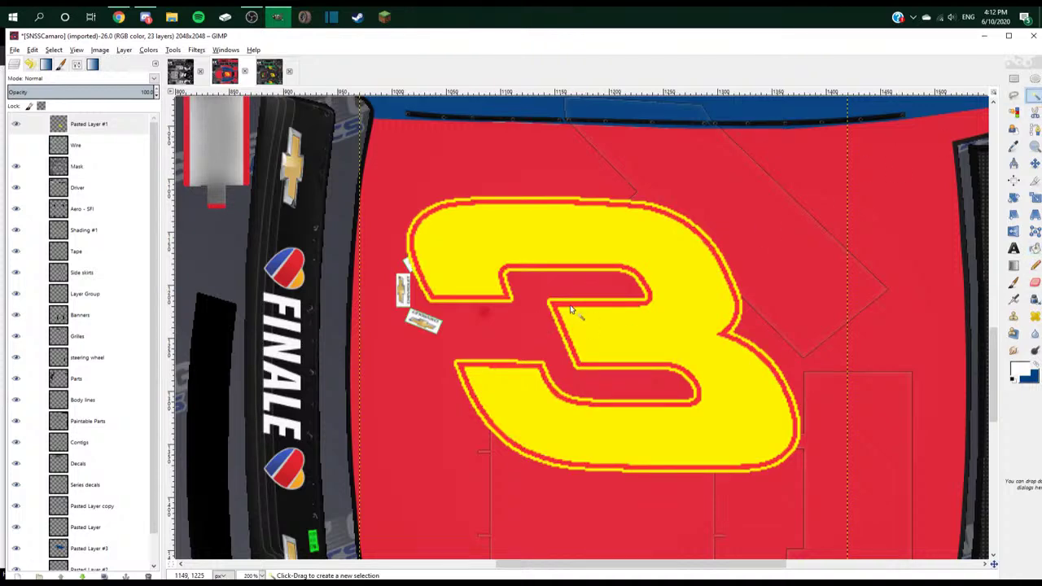
key("ctrl+z")
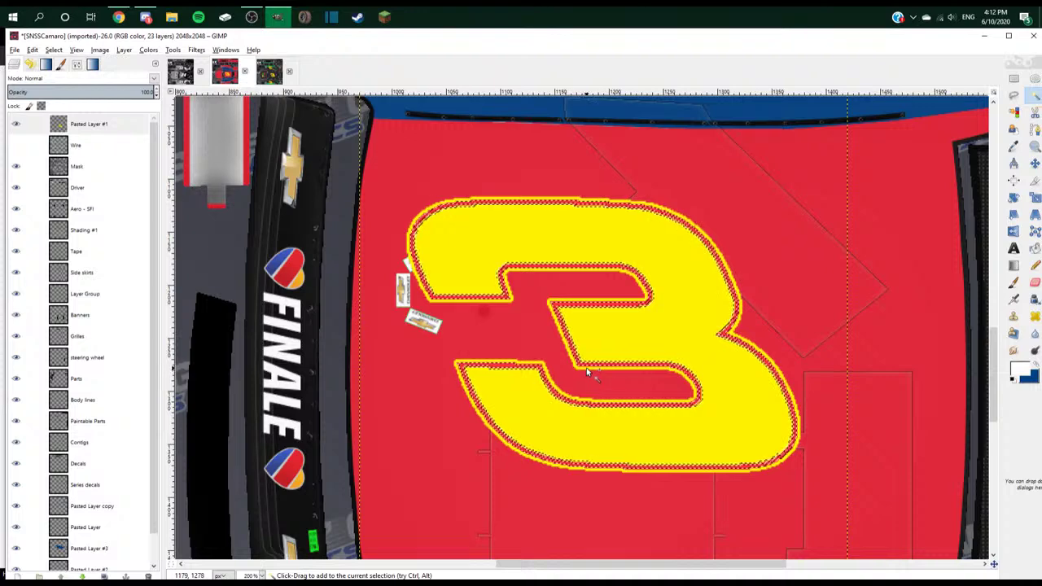
key("ctrl+x")
- Paste the cut 3 as a new layer, resize it to the image, and delete the old Pasted Layer #1
key("ctrl+v")
right_click(110, 126)
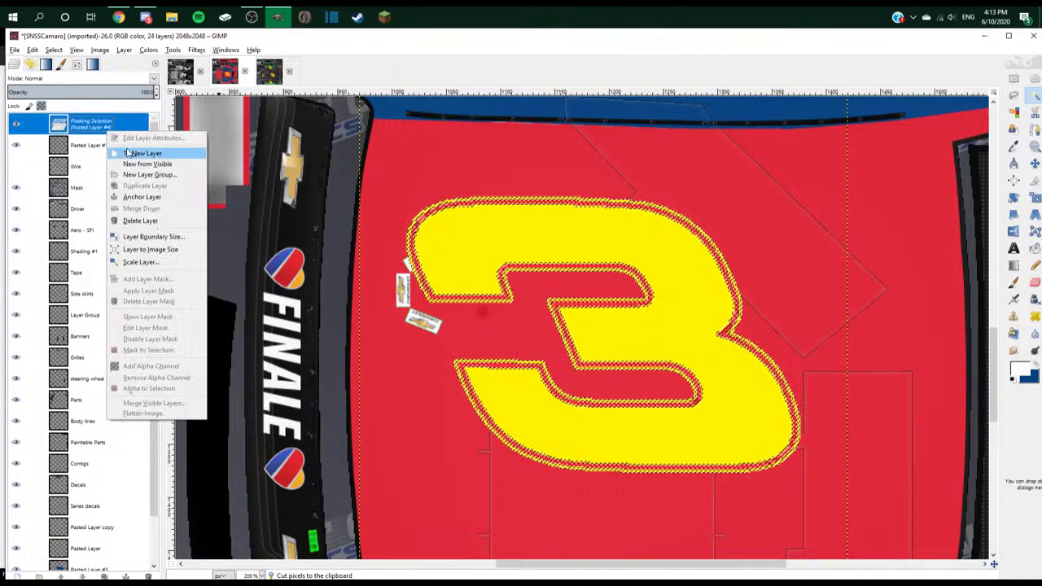
left_click(143, 150)
right_click(109, 146)
left_click(172, 267)
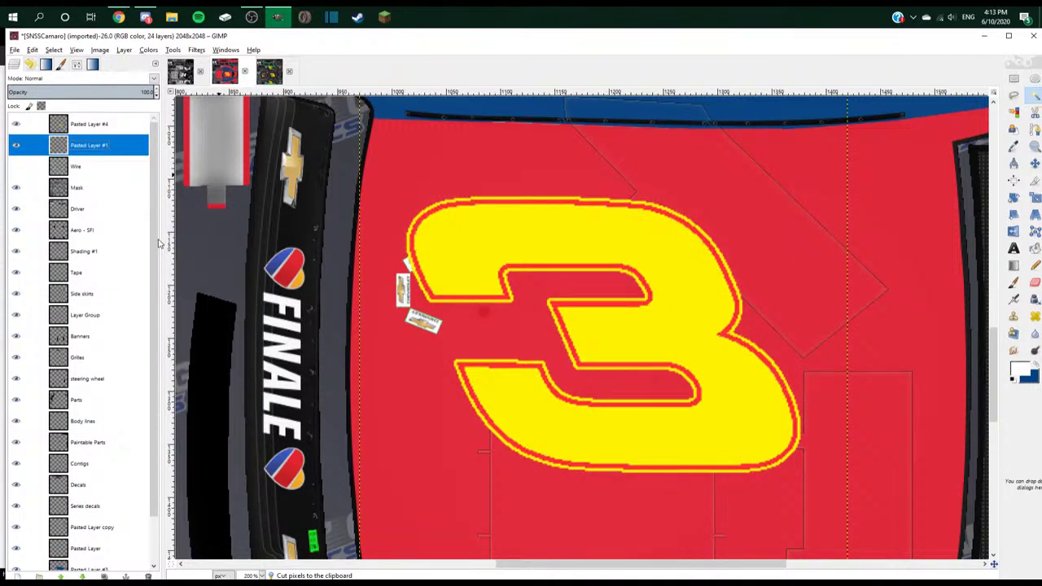
left_click(147, 576)
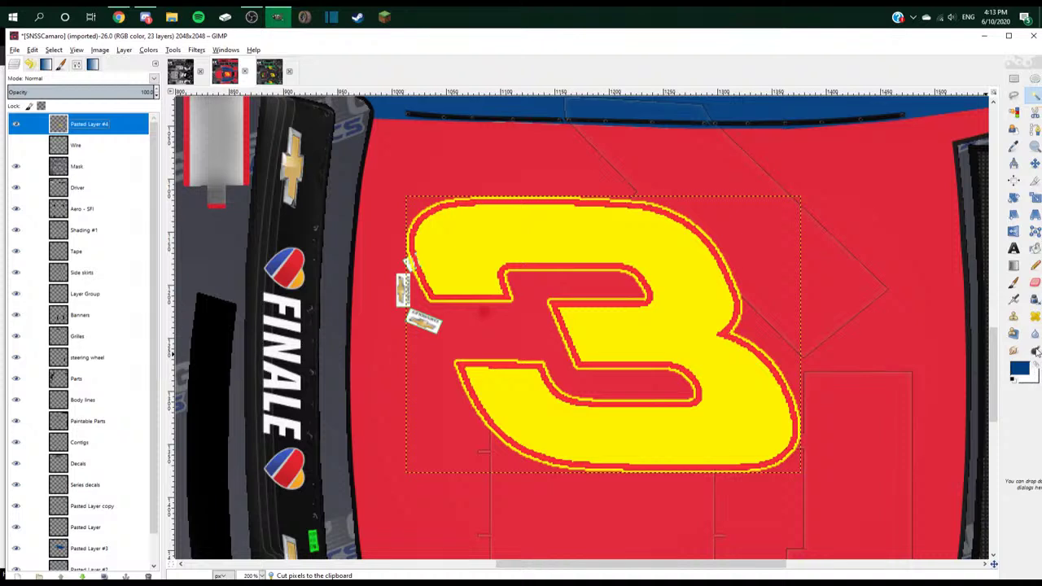
- Bucket-fill the 3's red outline dark blue and its yellow edge white
left_click(1033, 249)
left_click(727, 333)
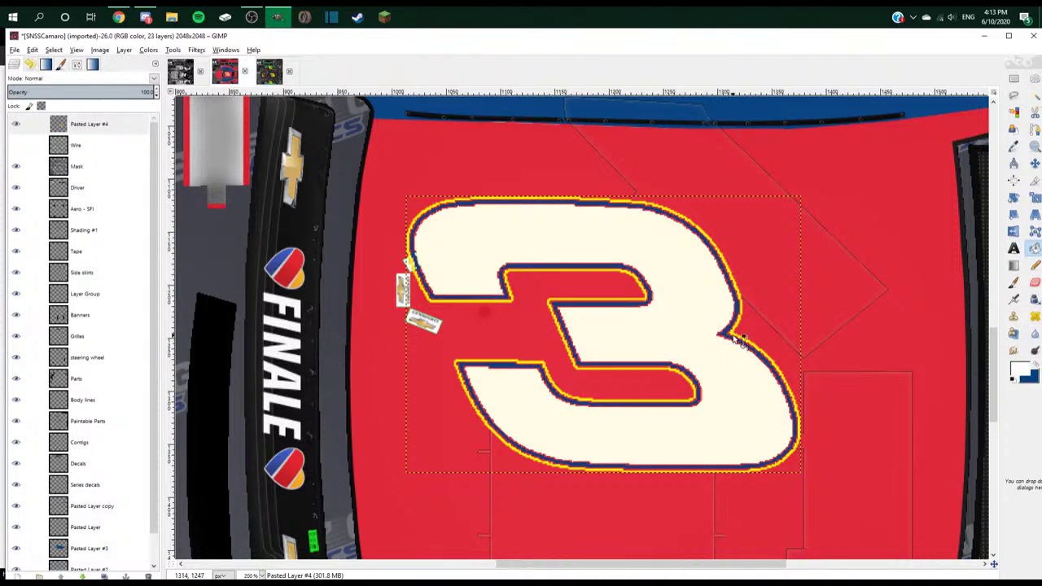
left_click(738, 339)
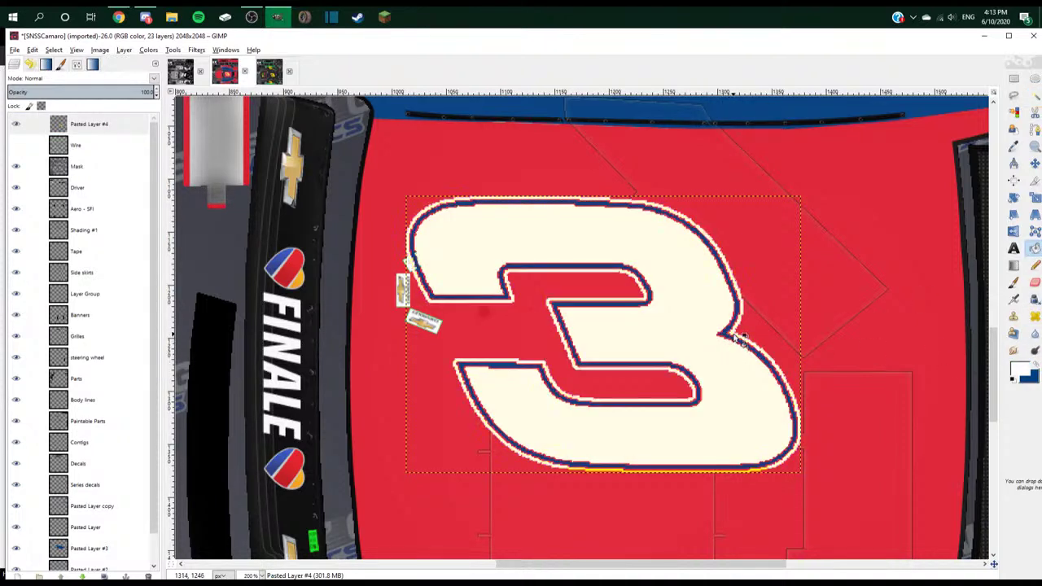
- Move the 3's outline onto its own layer below Pasted Layer #4
key("u")
left_click(855, 132)
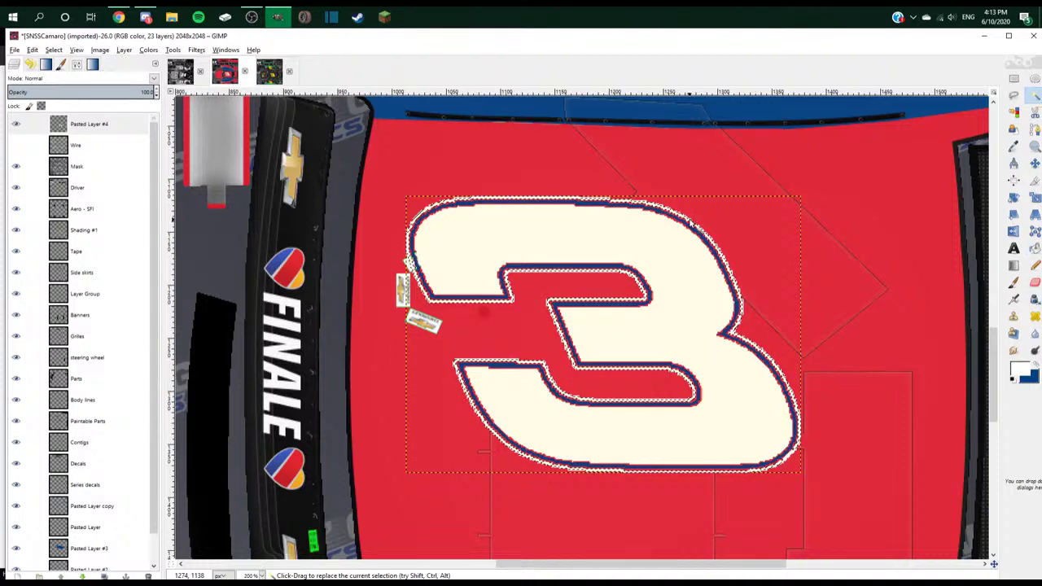
key("ctrl+x")
key("ctrl+v")
right_click(140, 130)
left_click(163, 149)
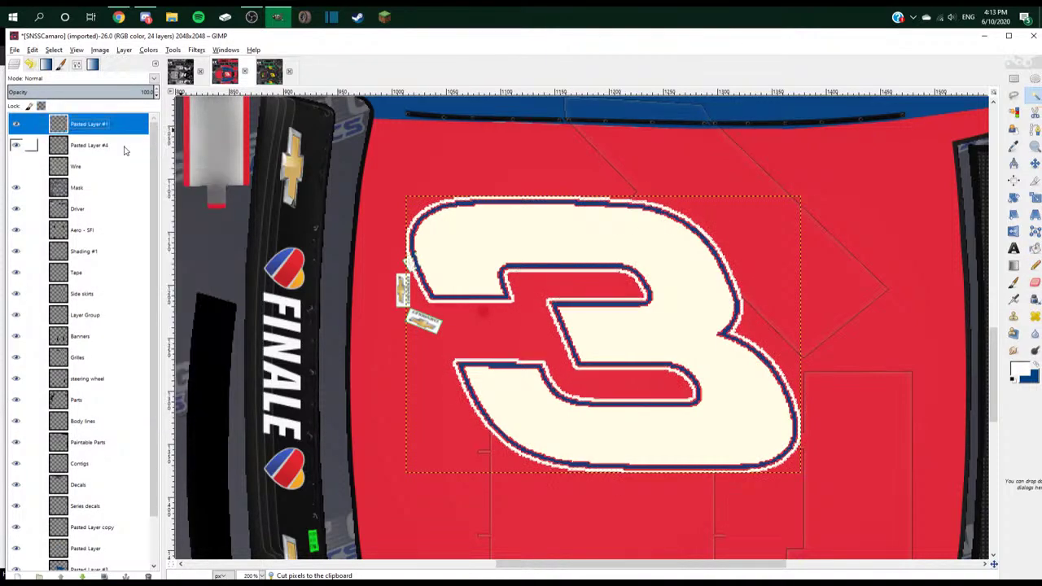
left_click_drag(90, 124, 105, 157)
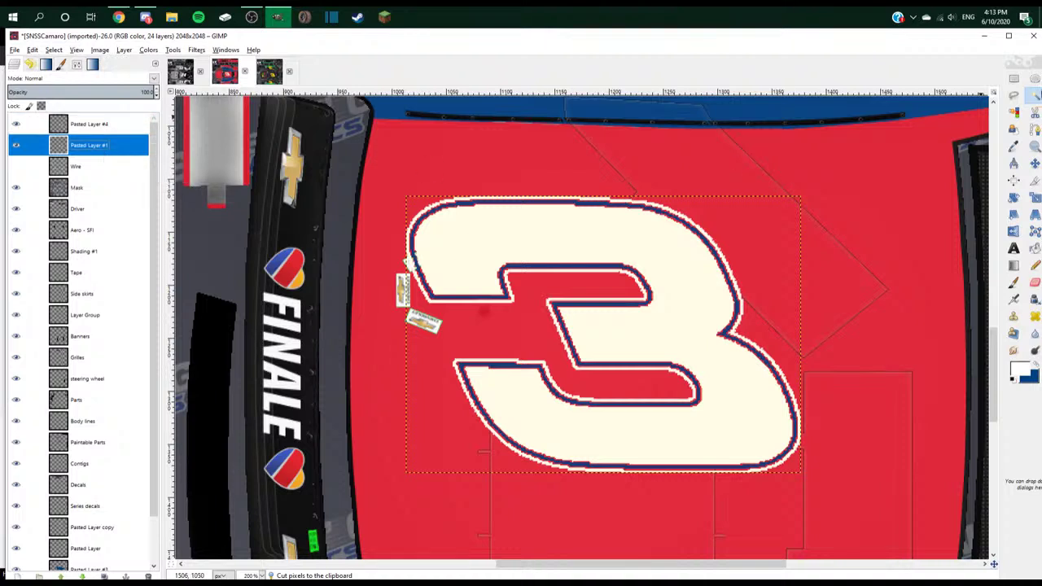
- With Free Select, trace the roof 3's top edge and start down its right edge
left_click(1021, 96)
key("3")
left_click(447, 191)
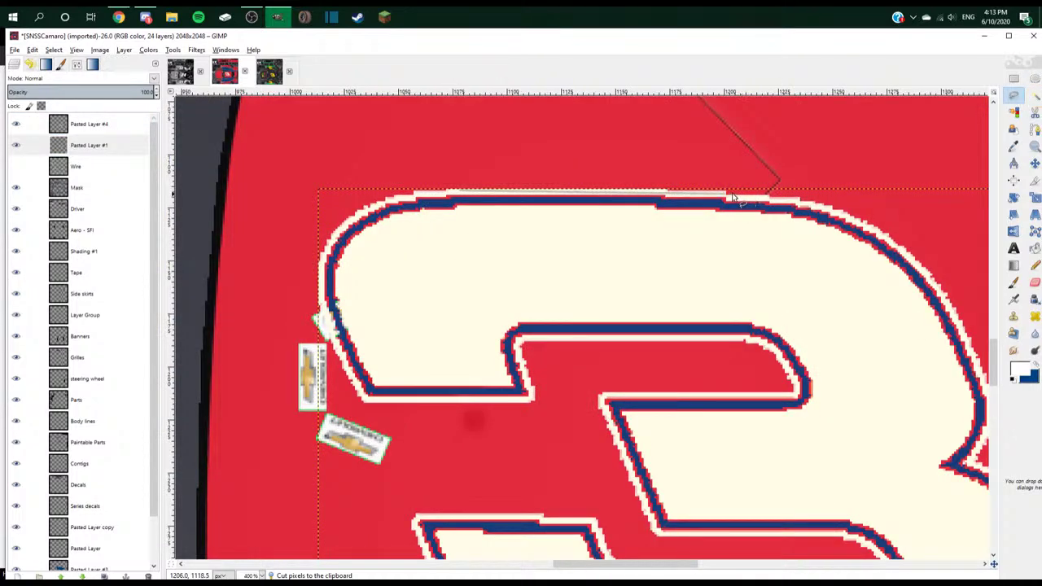
left_click(725, 195)
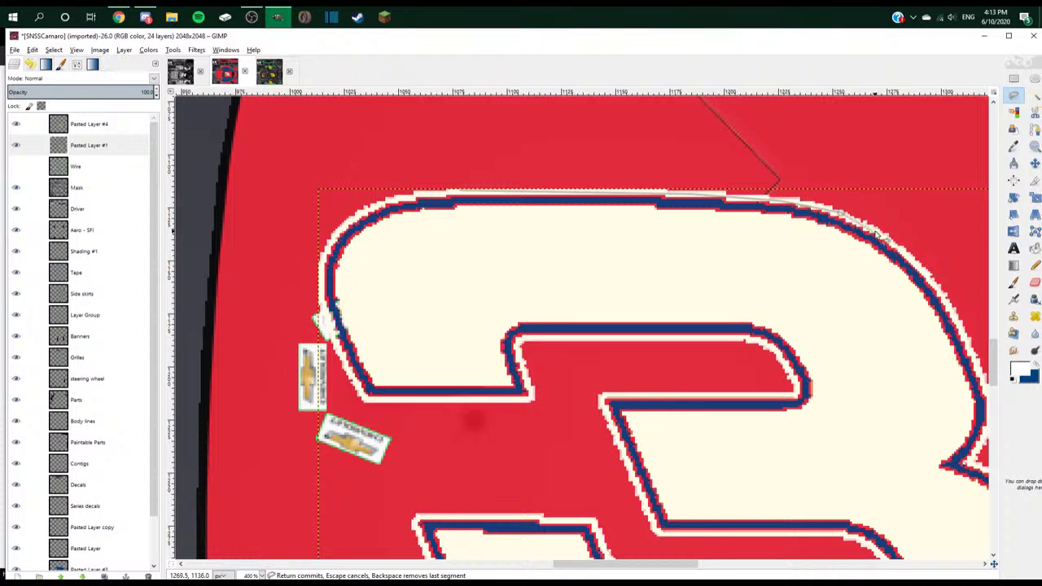
key("2")
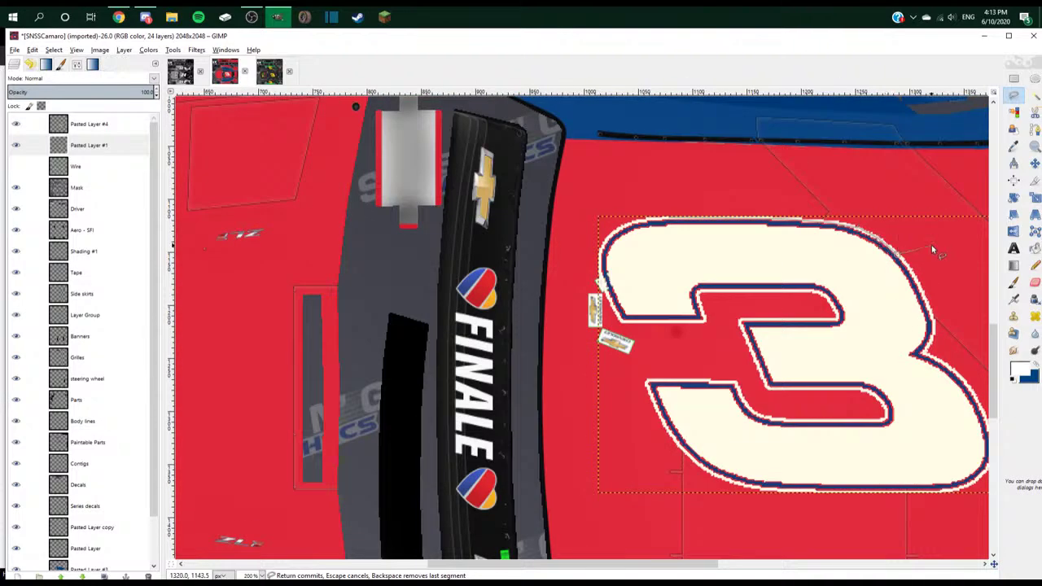
scroll(933, 248, "up", 3)
left_click_drag(897, 256, 929, 312)
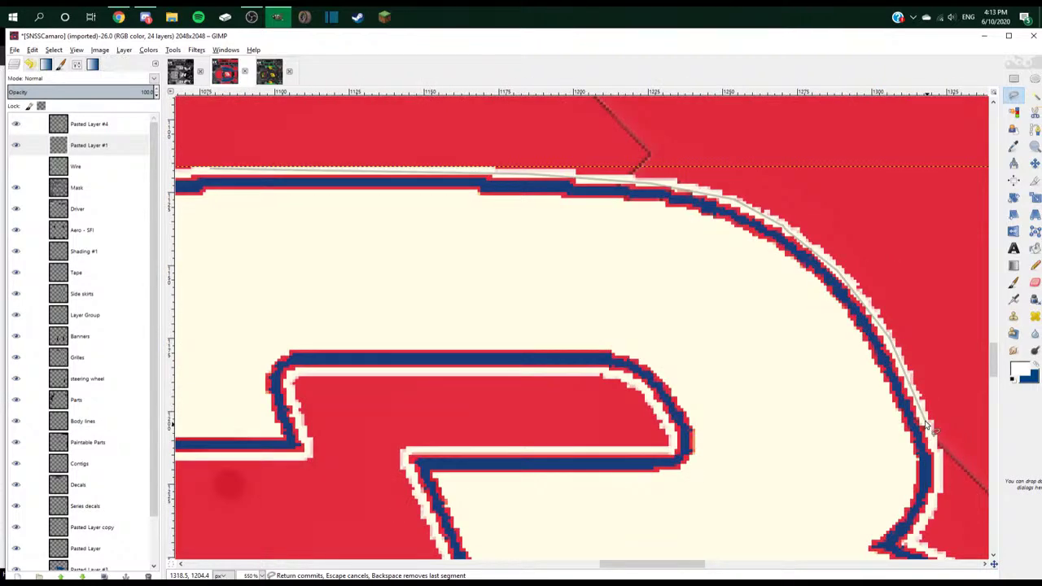
scroll(927, 425, "down", 3)
left_click_drag(927, 425, 940, 273)
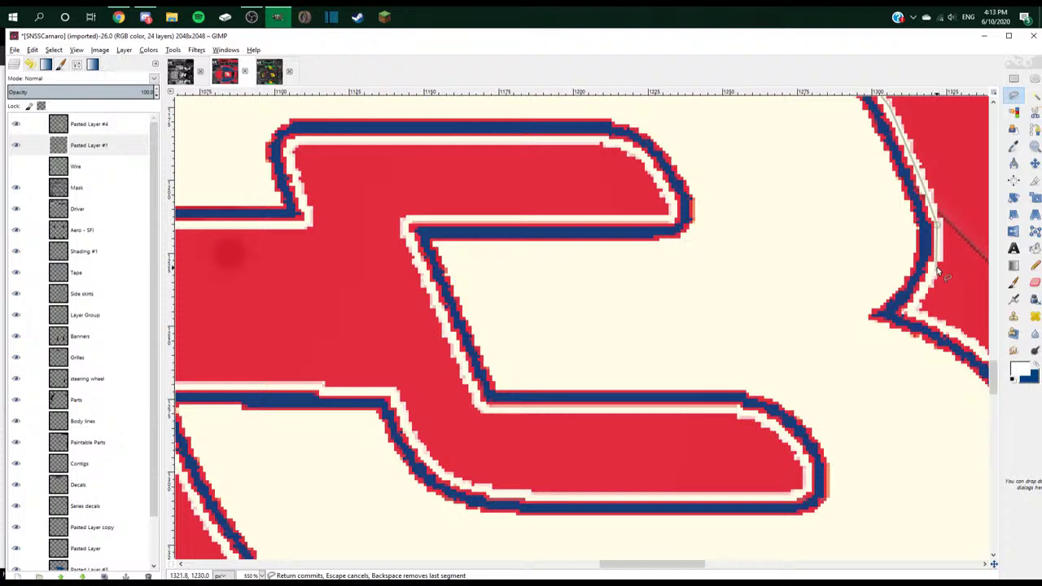
- Continue the outline down the 3's right edge and around its lower curve
scroll(913, 314, "right", 2)
scroll(860, 360, "down", 3)
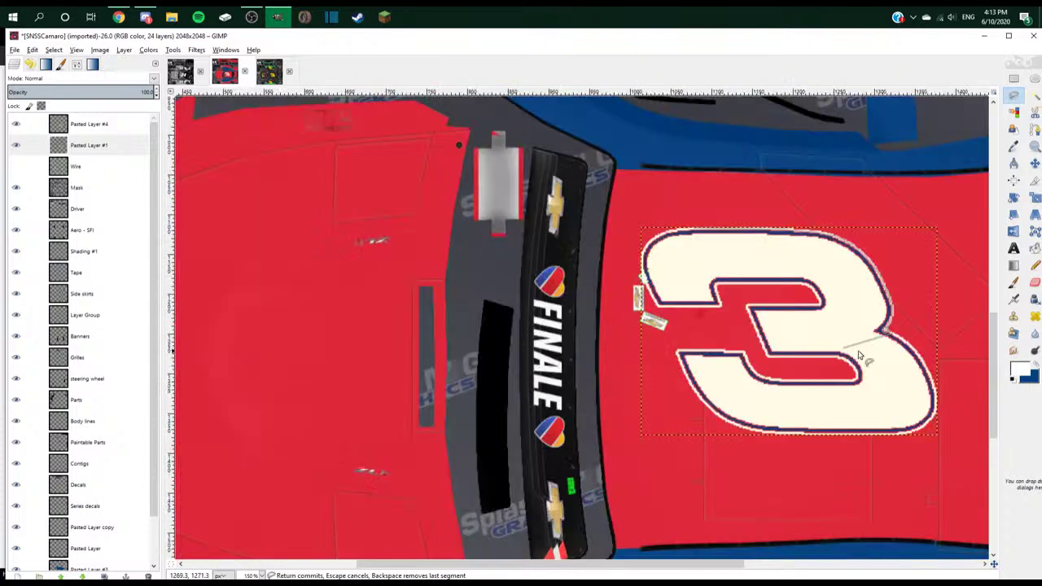
scroll(941, 349, "up", 3)
mouse_move(942, 349)
left_mouse_down()
mouse_move(863, 354)
mouse_move(932, 449)
left_mouse_up()
scroll(931, 395, "down", 2)
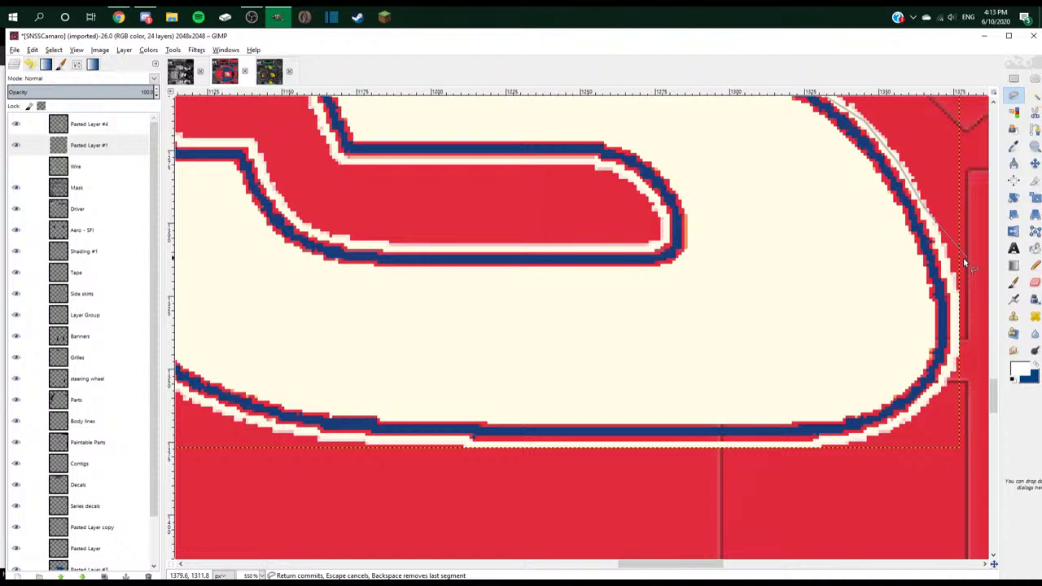
mouse_move(963, 257)
left_mouse_down()
mouse_move(927, 400)
mouse_move(882, 443)
mouse_move(894, 424)
mouse_move(841, 445)
mouse_move(338, 441)
left_mouse_up()
scroll(339, 440, "down", 5)
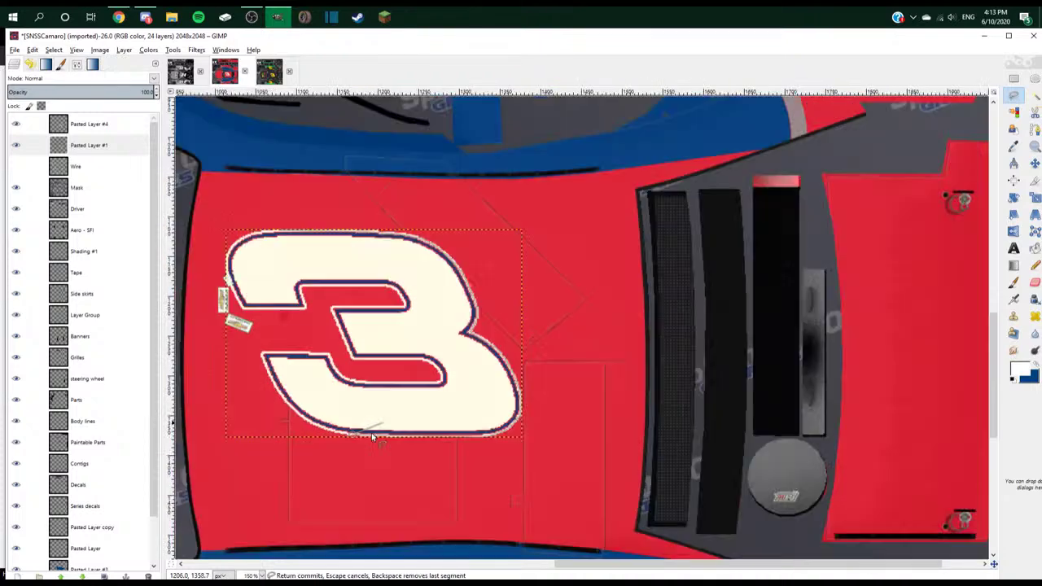
scroll(372, 437, "up", 5)
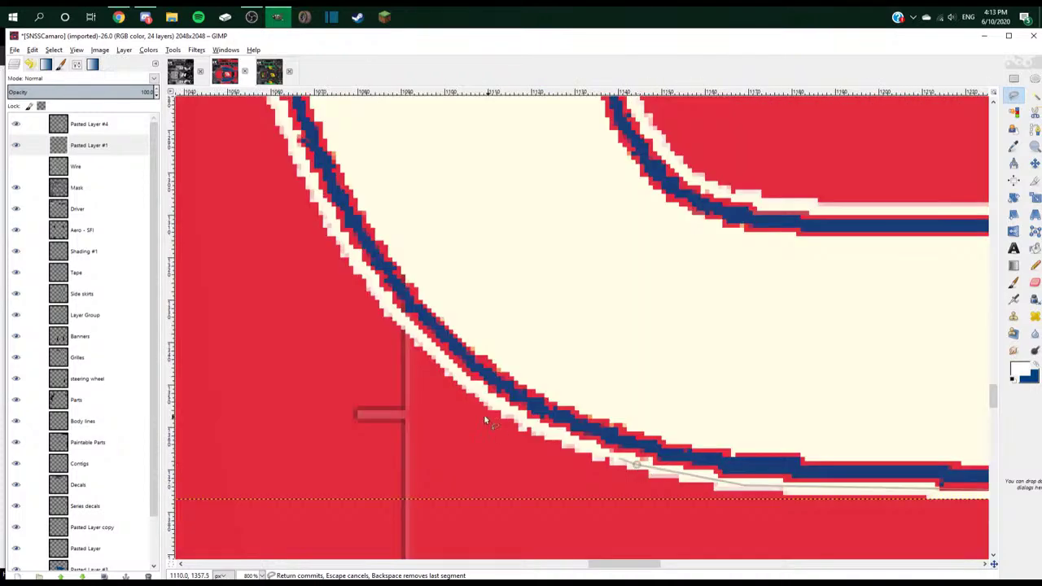
mouse_move(485, 420)
left_mouse_down()
mouse_move(390, 321)
mouse_move(356, 371)
mouse_move(361, 403)
mouse_move(276, 231)
left_mouse_up()
scroll(407, 331, "up", 3)
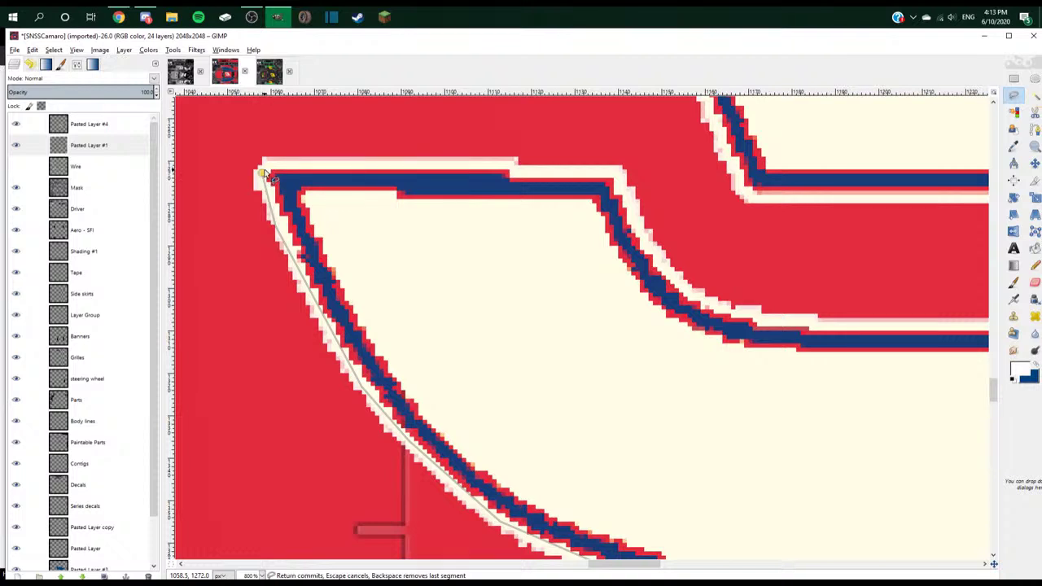
- Add outline points along the 3's lower edge, lower-right curve and inner corner
left_click(616, 178)
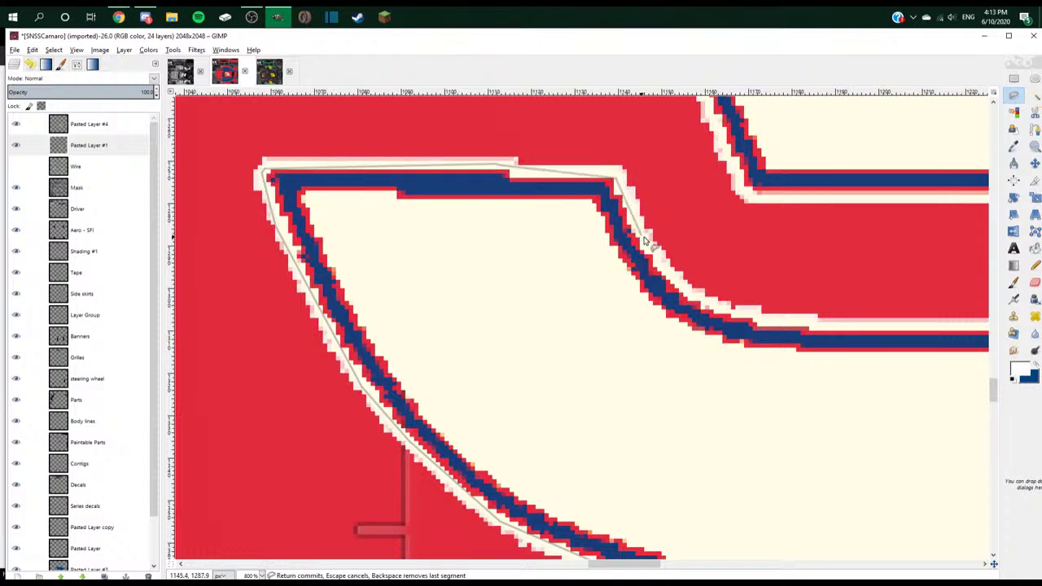
left_click(691, 297)
left_click(816, 335)
scroll(817, 335, "down", 4)
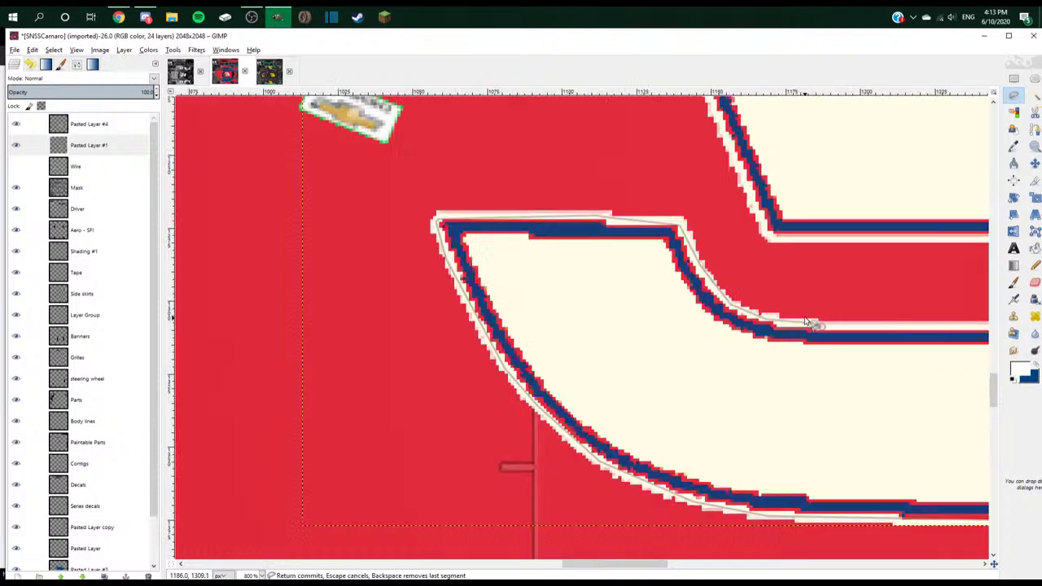
scroll(890, 335, "up", 3)
left_click(895, 329)
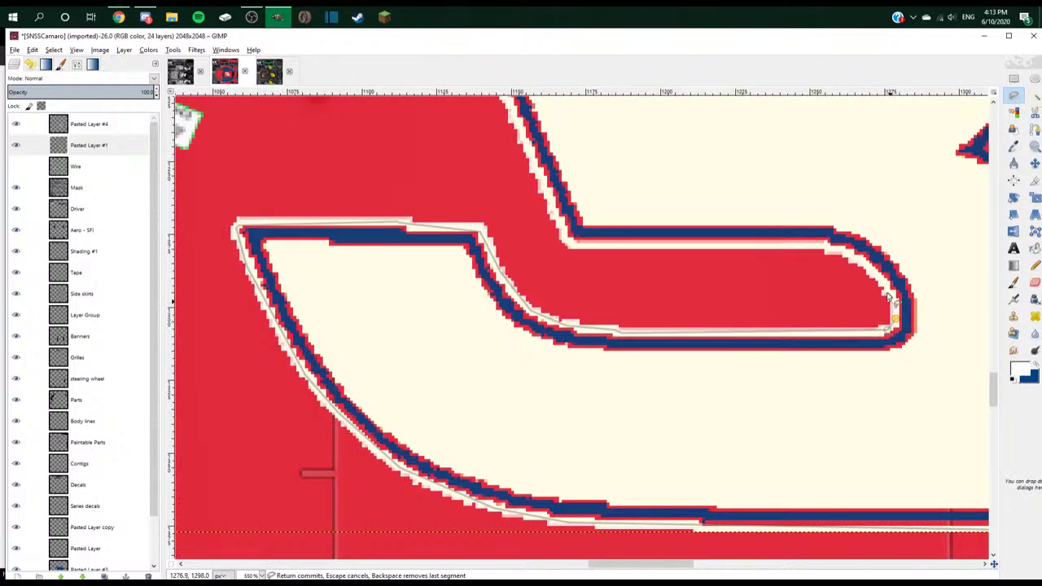
left_click(887, 290)
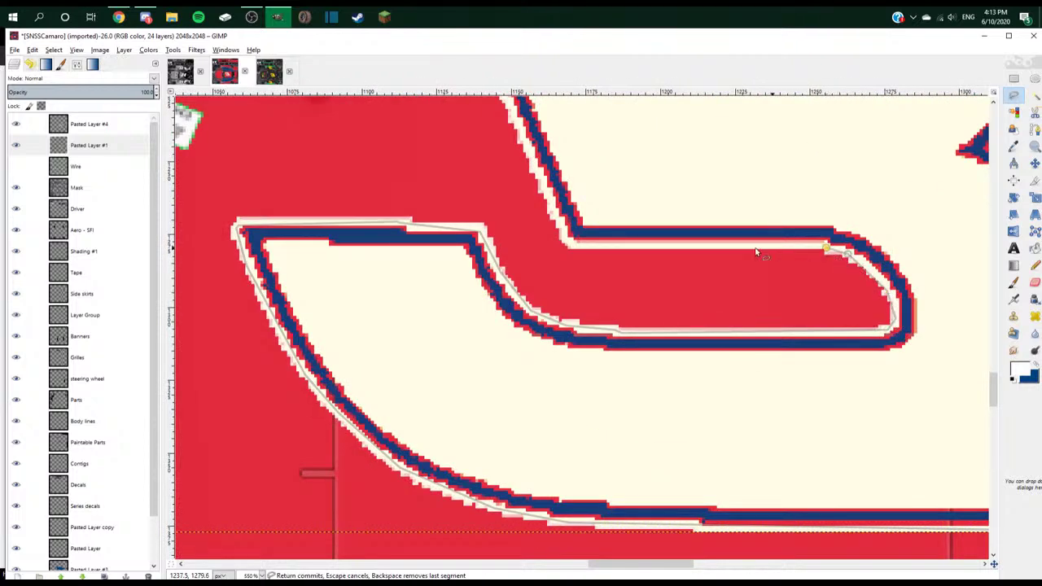
left_click(573, 243)
- Finish the outline at the diagonal's top, the top edge and upper-left corner
scroll(579, 244, "up", 3)
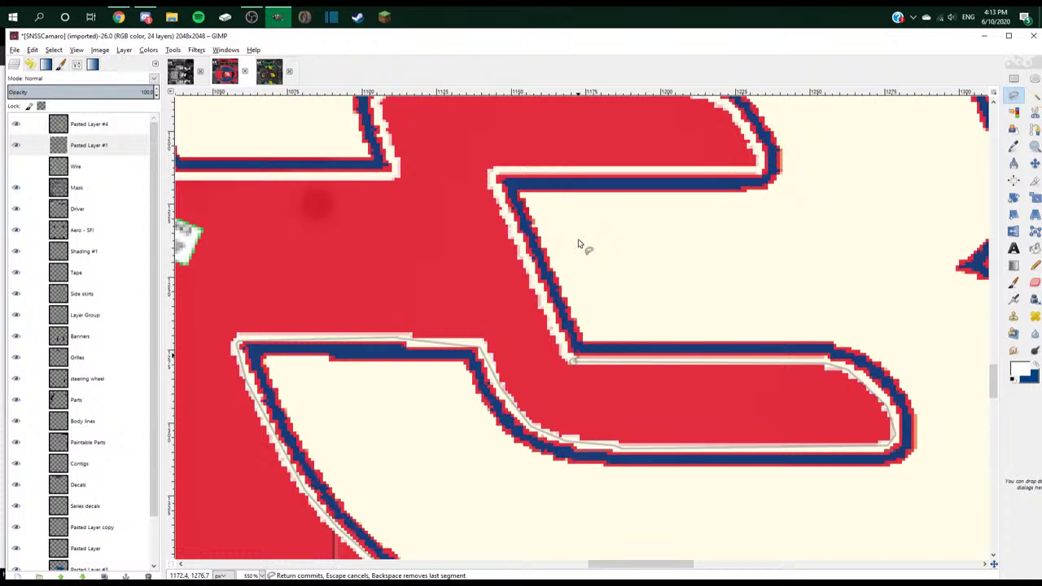
scroll(579, 244, "up", 3)
left_click(491, 288)
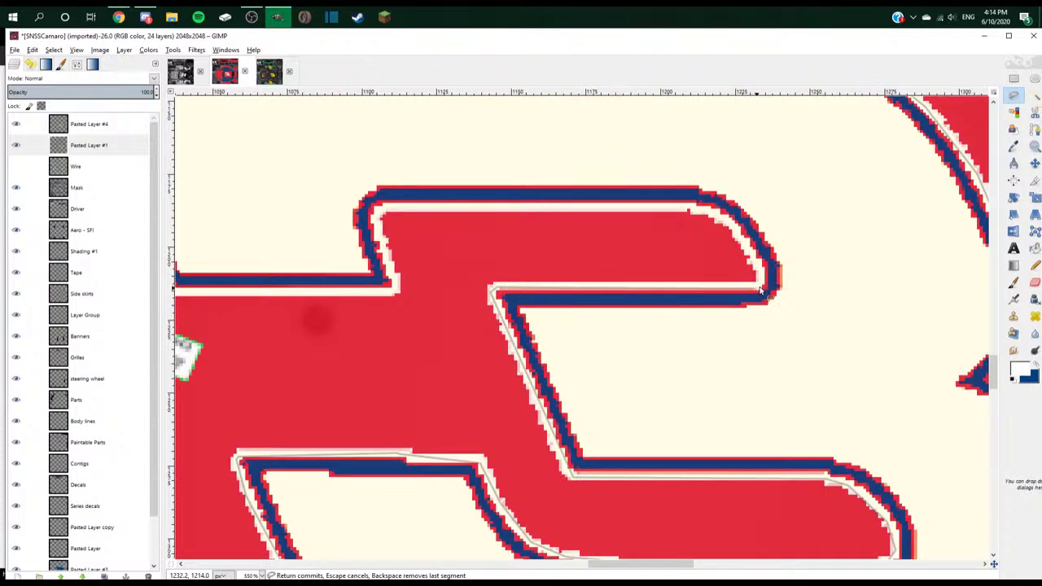
left_click(688, 211)
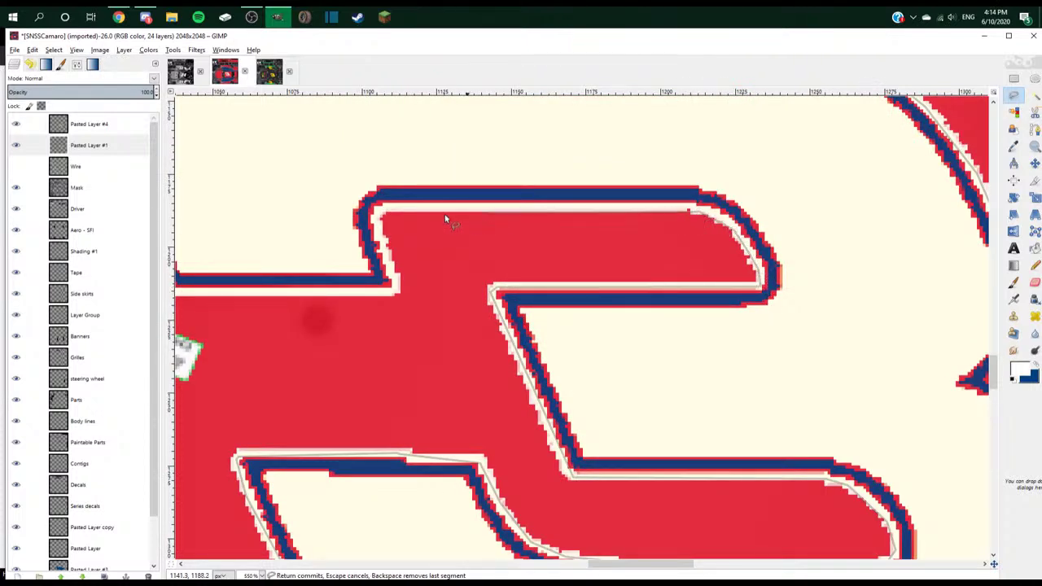
left_click(388, 268)
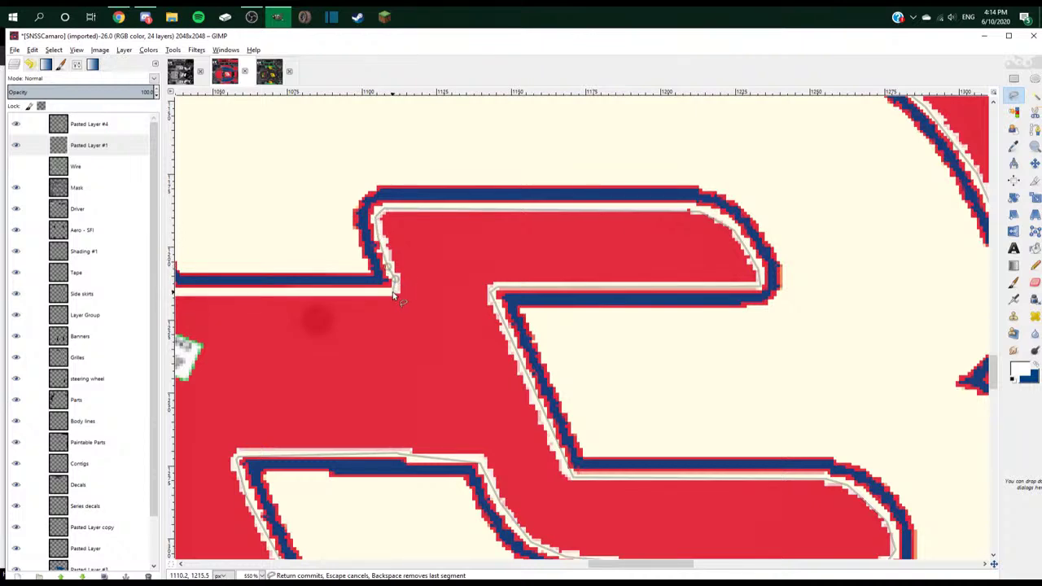
scroll(394, 297, "up", 3)
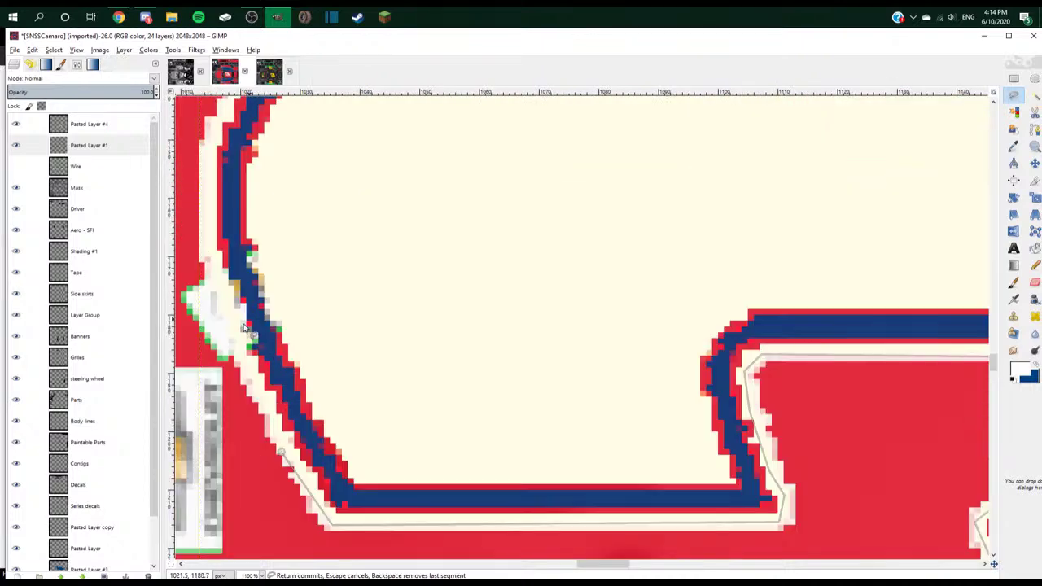
scroll(244, 305, "left", 3)
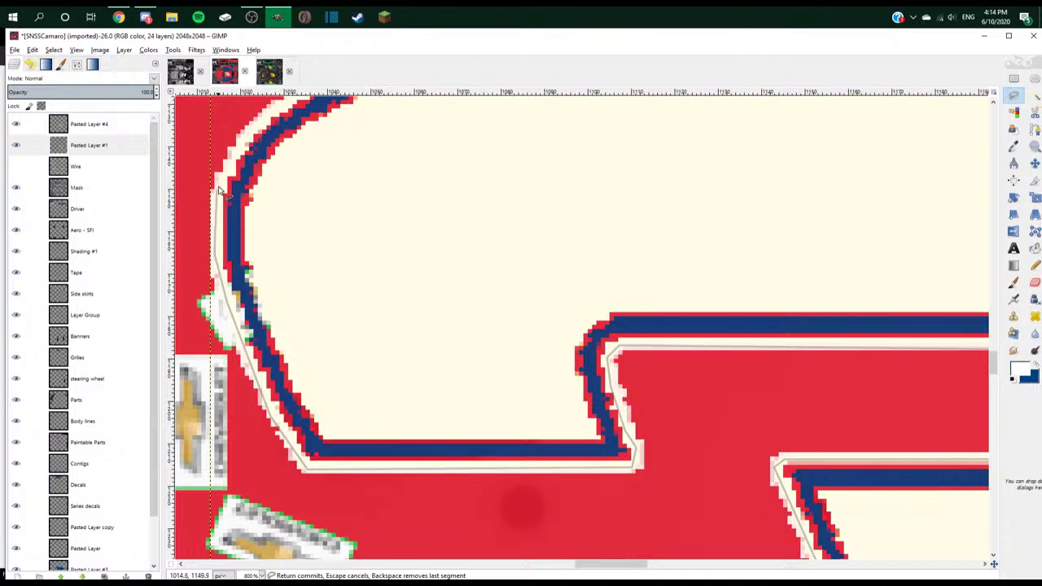
scroll(218, 189, "up", 3)
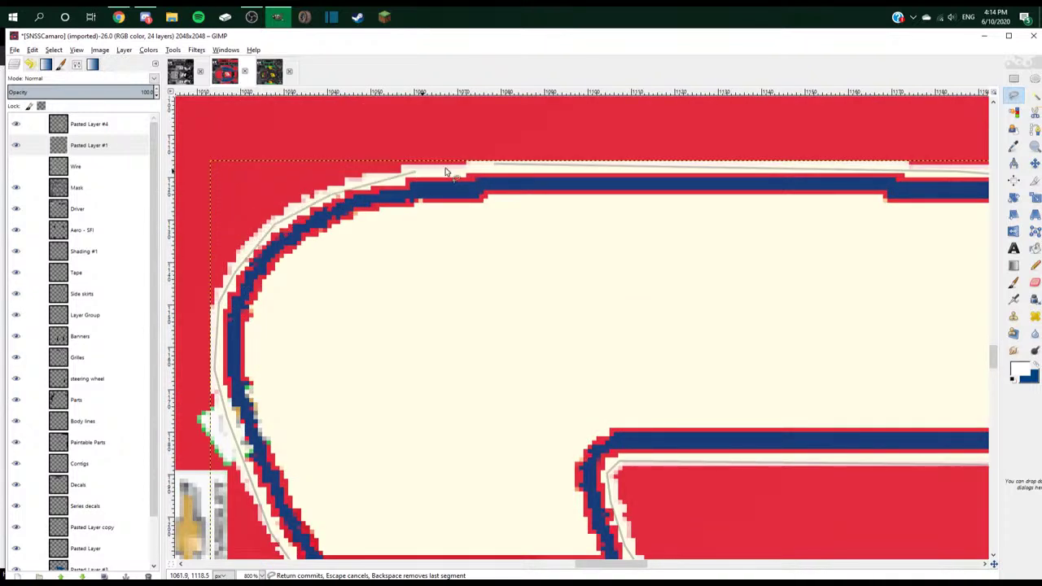
- Close the 3's outline, put Pasted Layer #1 into a new layer group, and merge it
key("Return")
key("n")
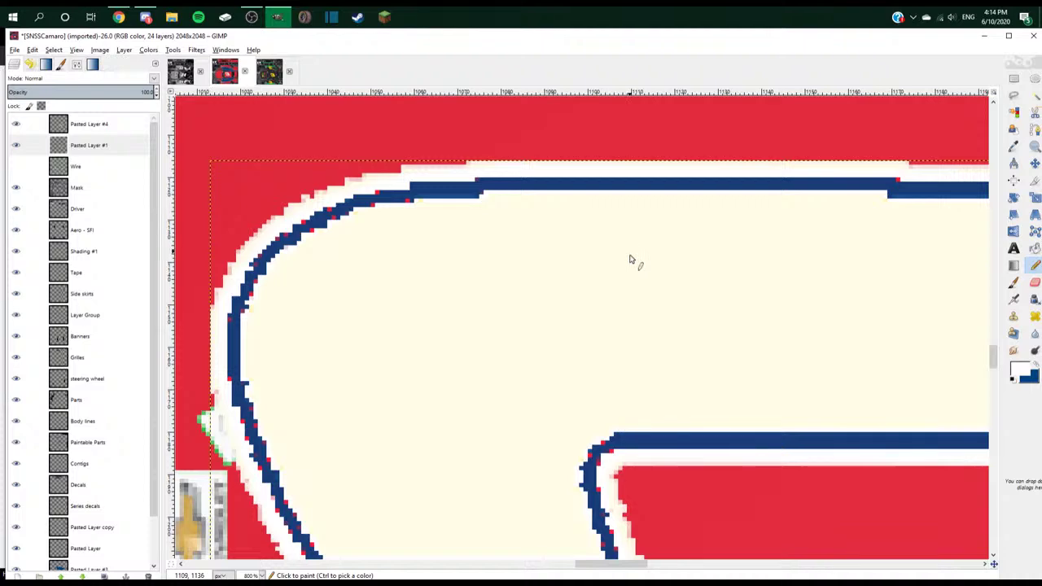
scroll(619, 296, "down", 3)
scroll(624, 295, "down", 5)
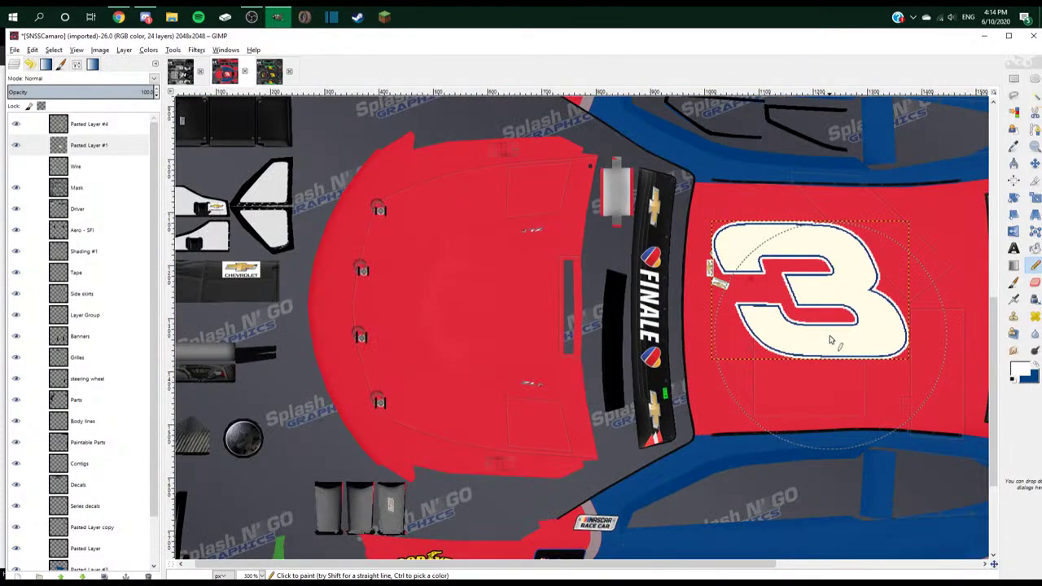
left_click(37, 576)
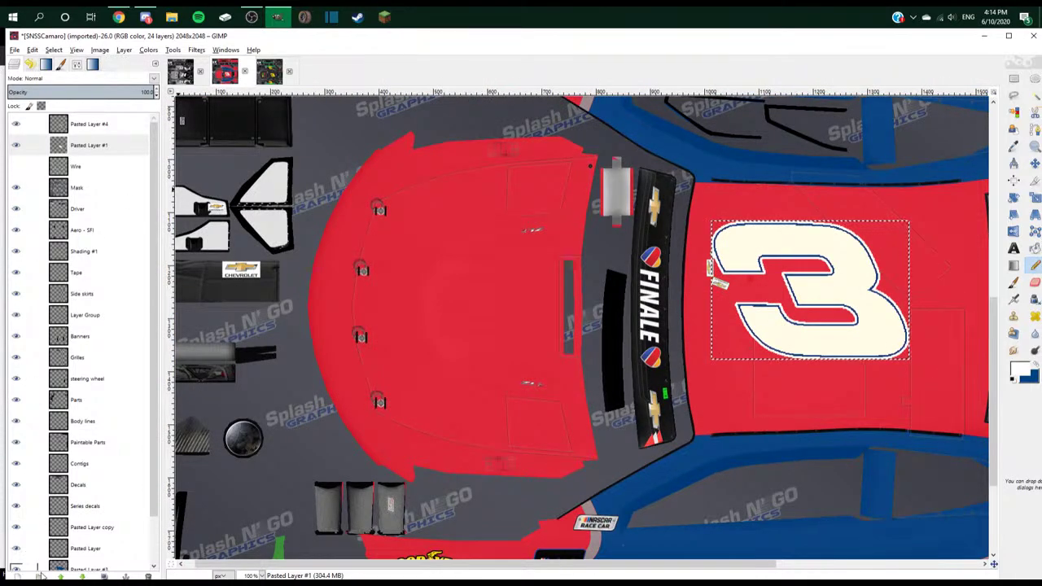
key("ctrl+shift+a")
left_click_drag(96, 166, 98, 127)
right_click(100, 127)
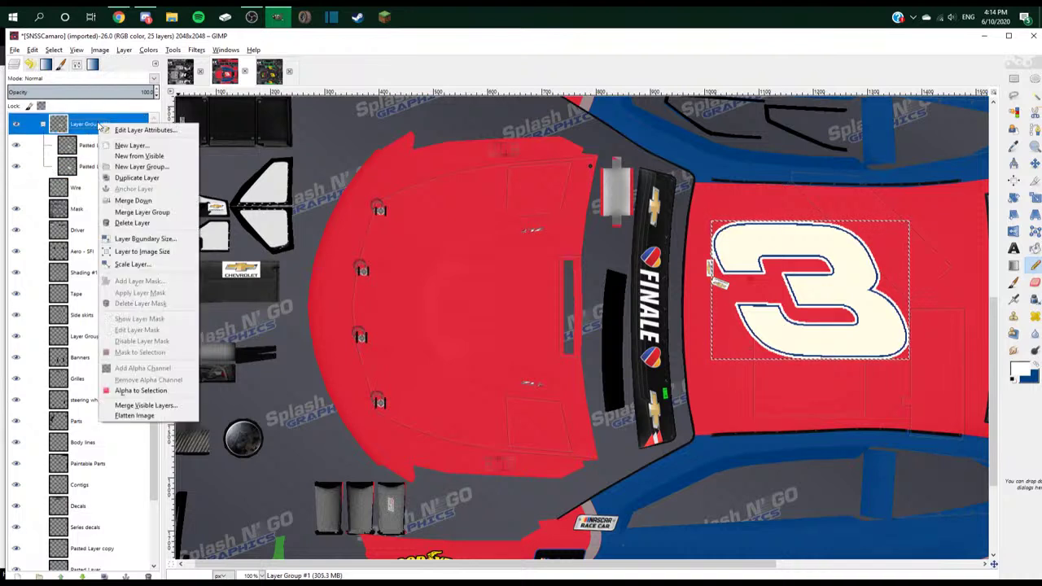
left_click(150, 216)
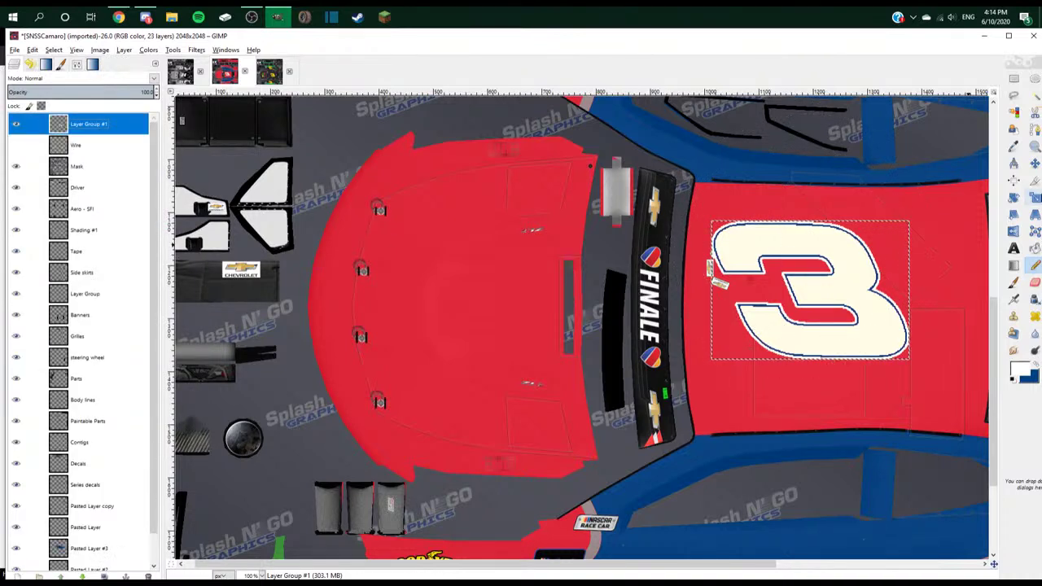
- With the Move tool set to pick any layer, shift the 3 right and down
key("m")
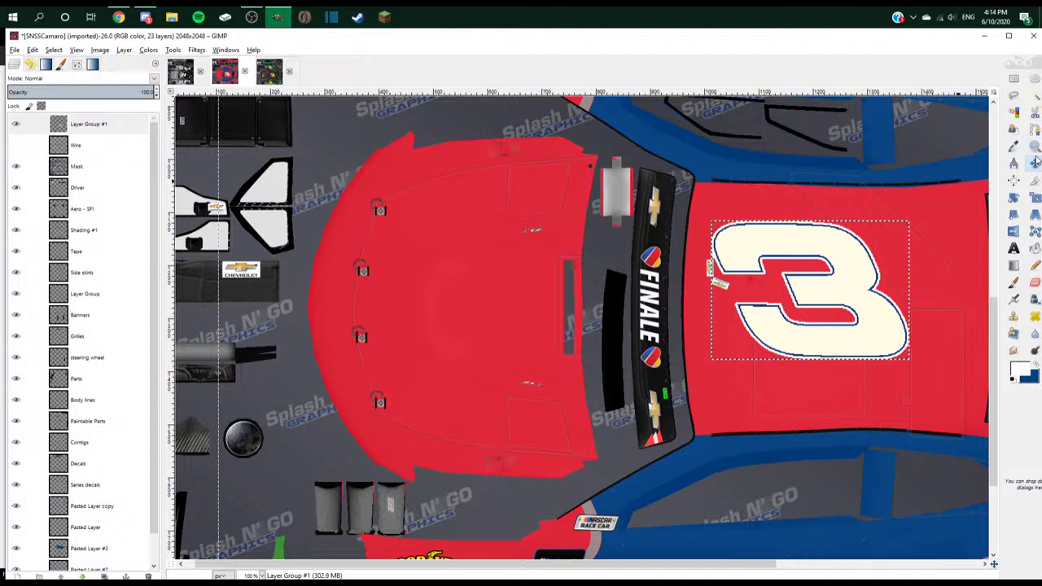
left_click(14, 64)
left_click(29, 86)
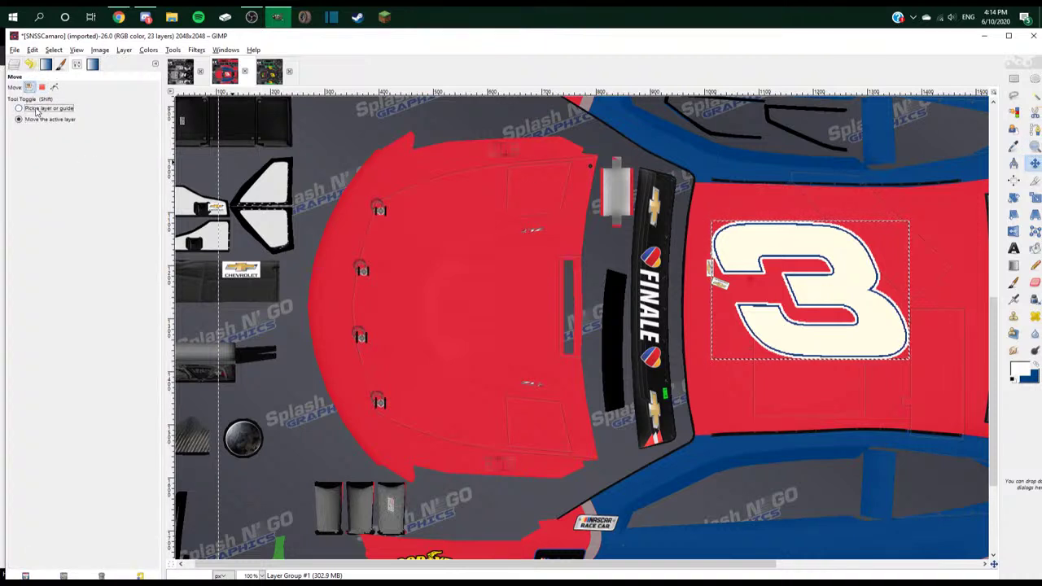
key("ctrl+l")
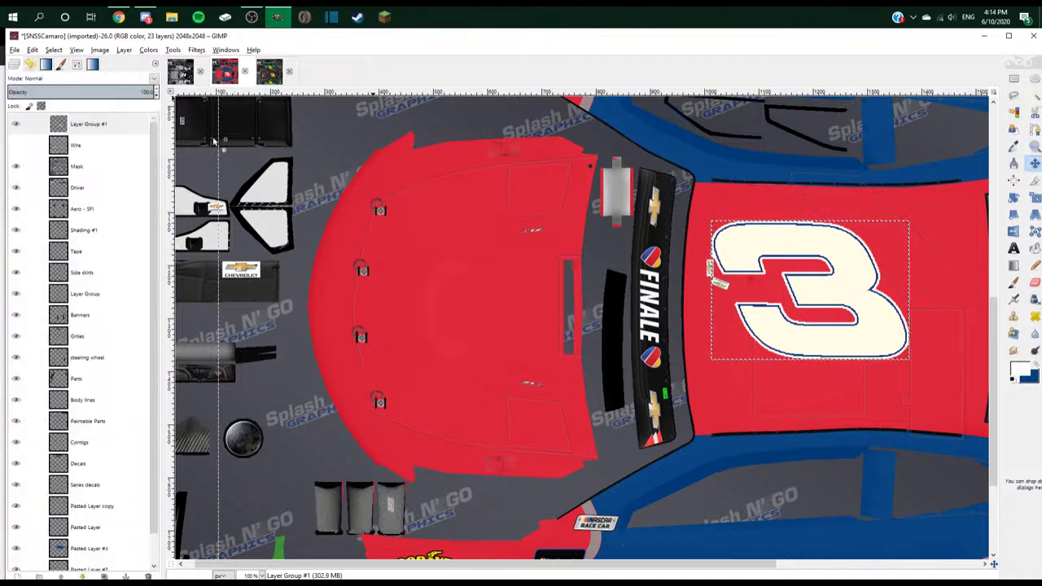
left_click_drag(842, 269, 918, 287)
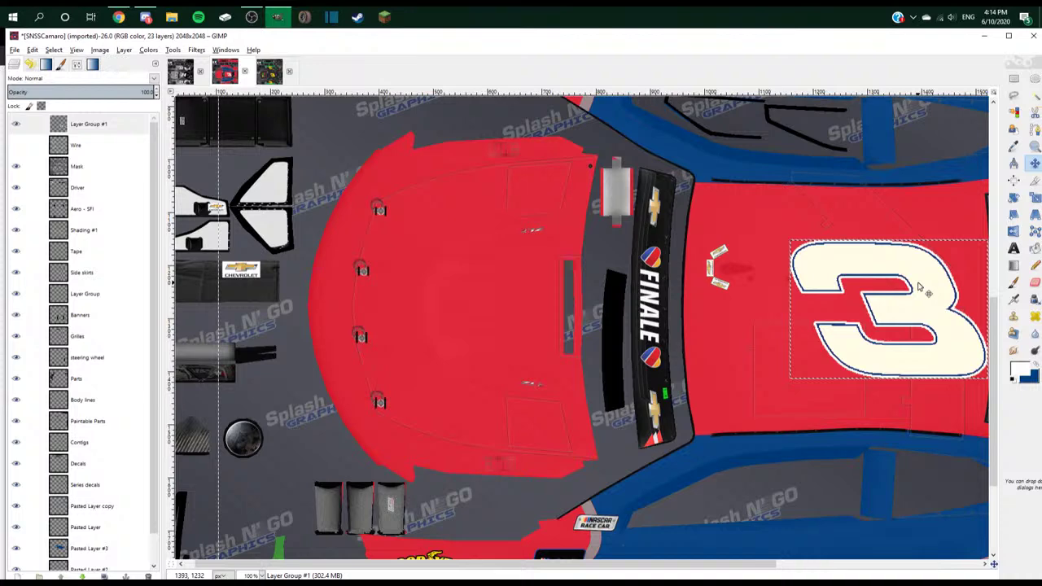
- Show the Wire wireframe layer and move Layer Group #1 above Pasted Layer #3
key("minus")
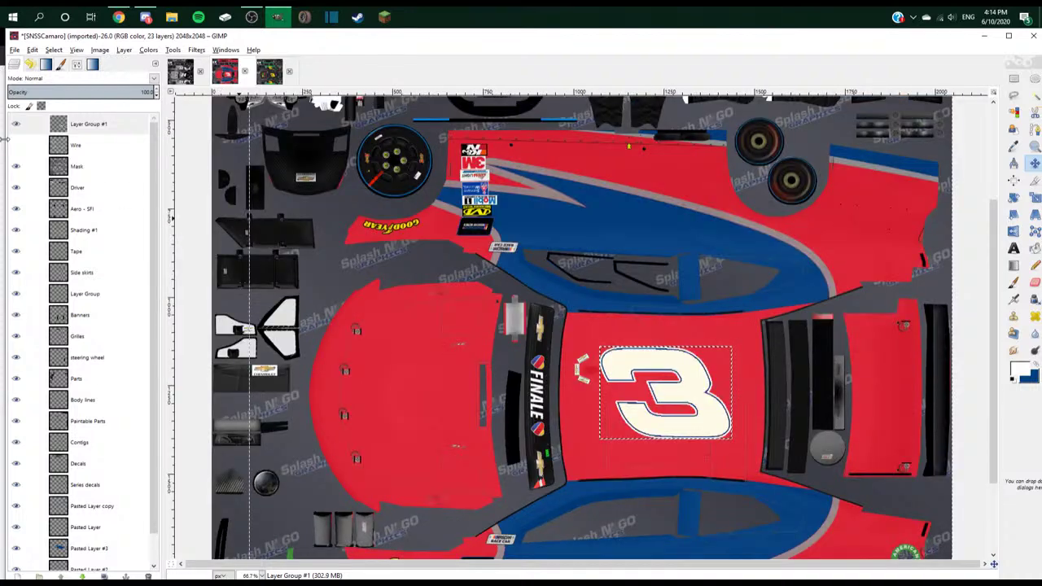
left_click(15, 145)
left_click_drag(81, 123, 93, 498)
key("2")
left_click_drag(659, 395, 657, 395)
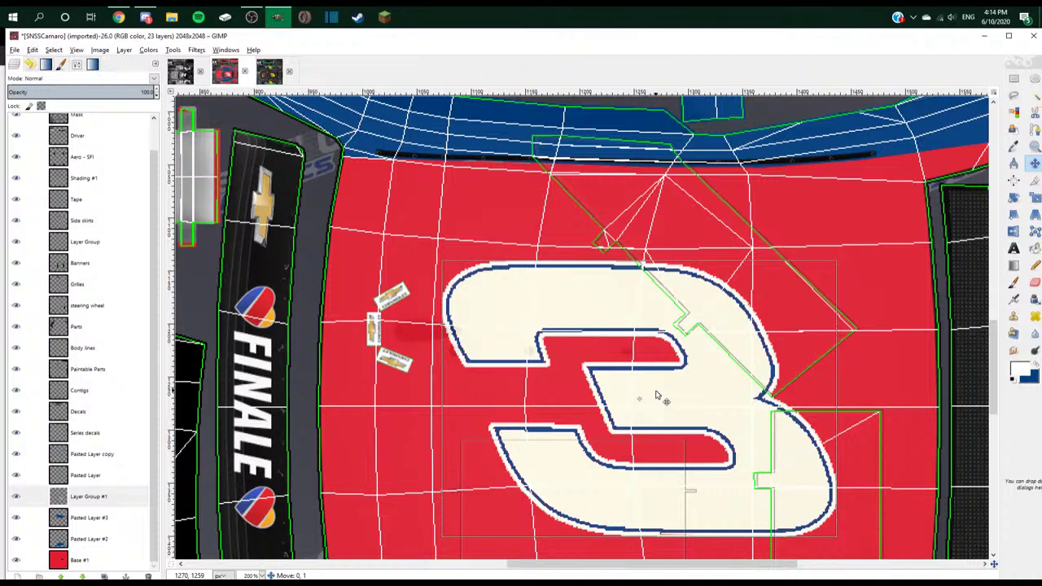
key("minus")
key("minus")
key("minus")
key("minus")
key("minus")
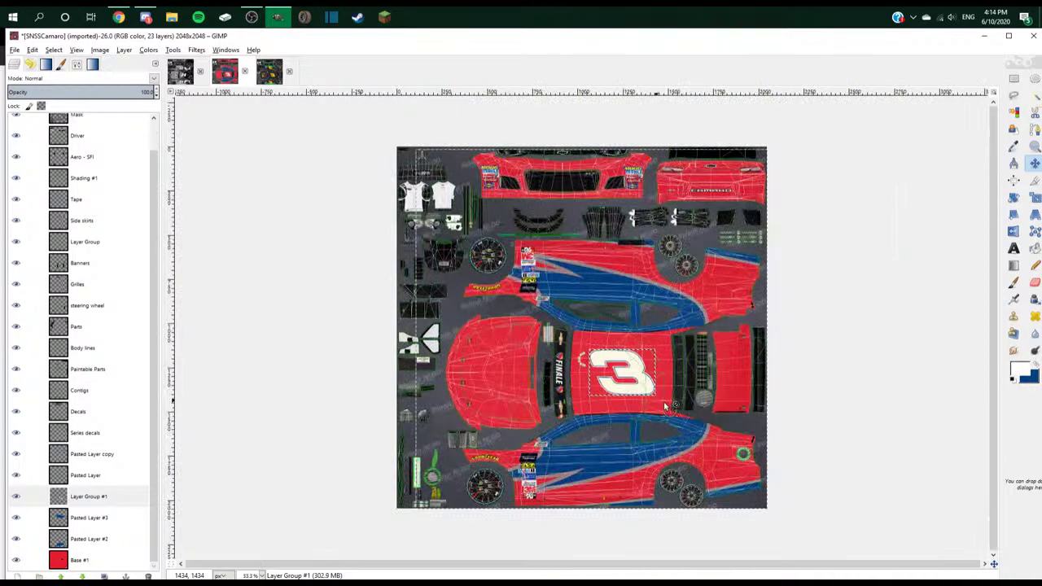
- Duplicate the 3's layer group and move the copy onto the lower side panel
key("plus")
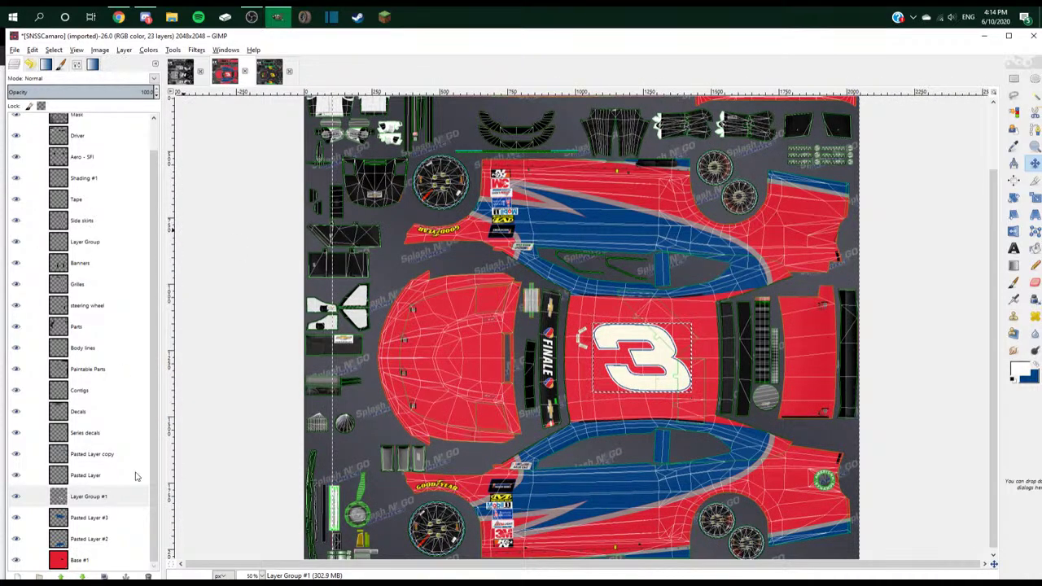
right_click(118, 496)
left_click(155, 261)
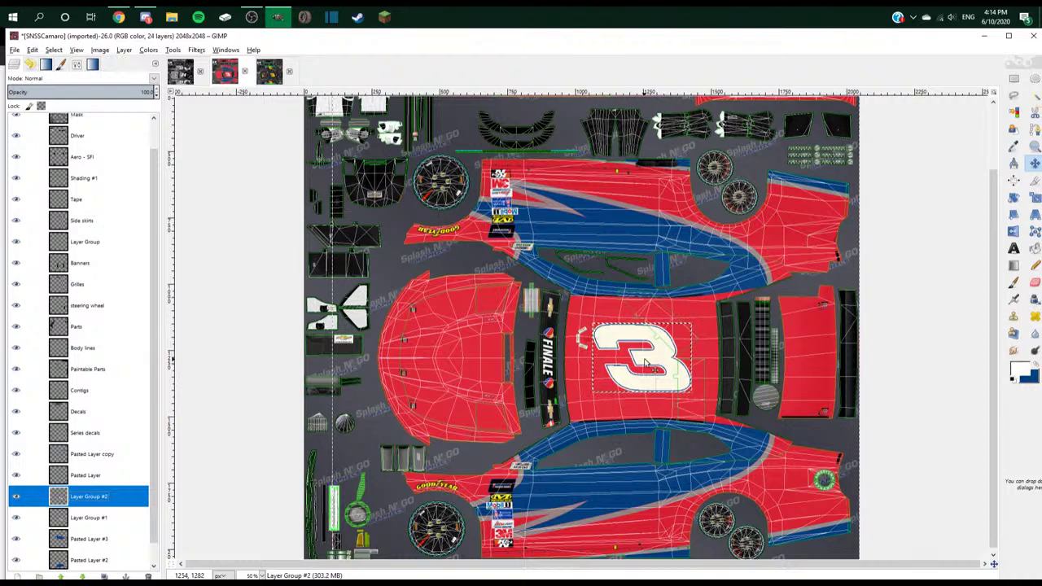
left_click_drag(639, 372, 593, 516)
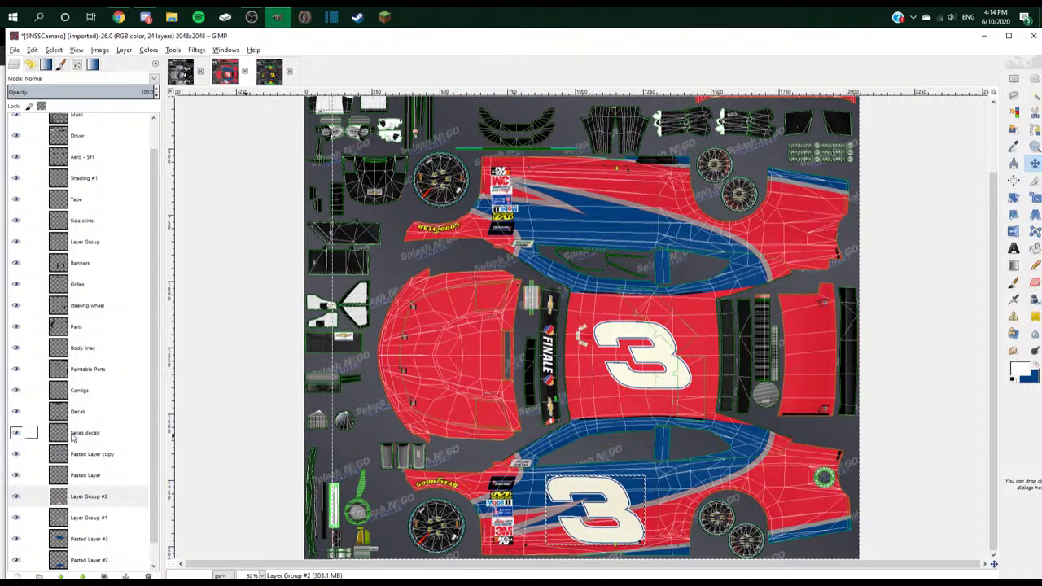
- Scale the copied 3 to 300 px wide and nudge it slightly up-left
right_click(105, 495)
left_click(140, 338)
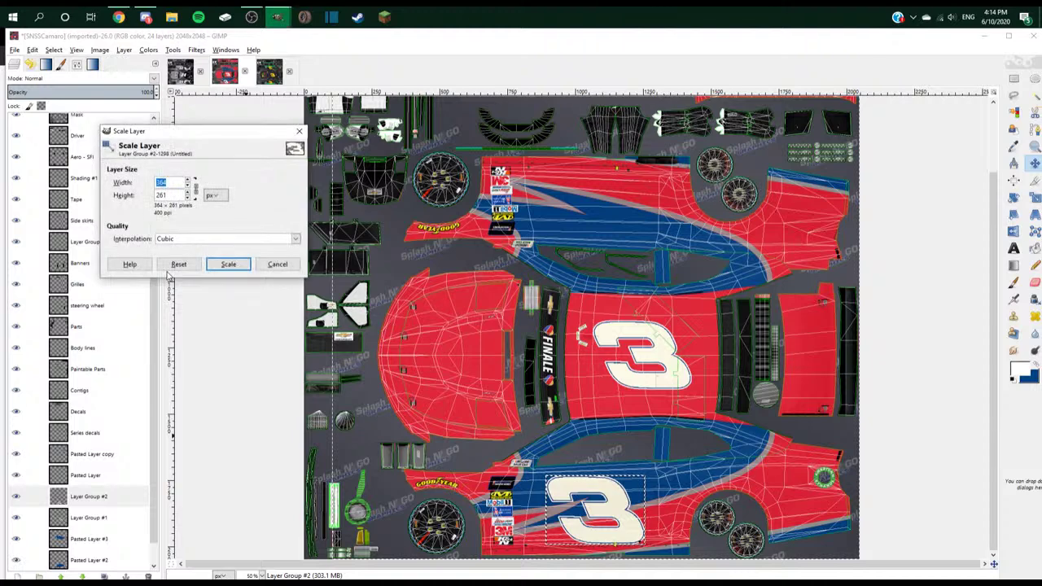
type("300")
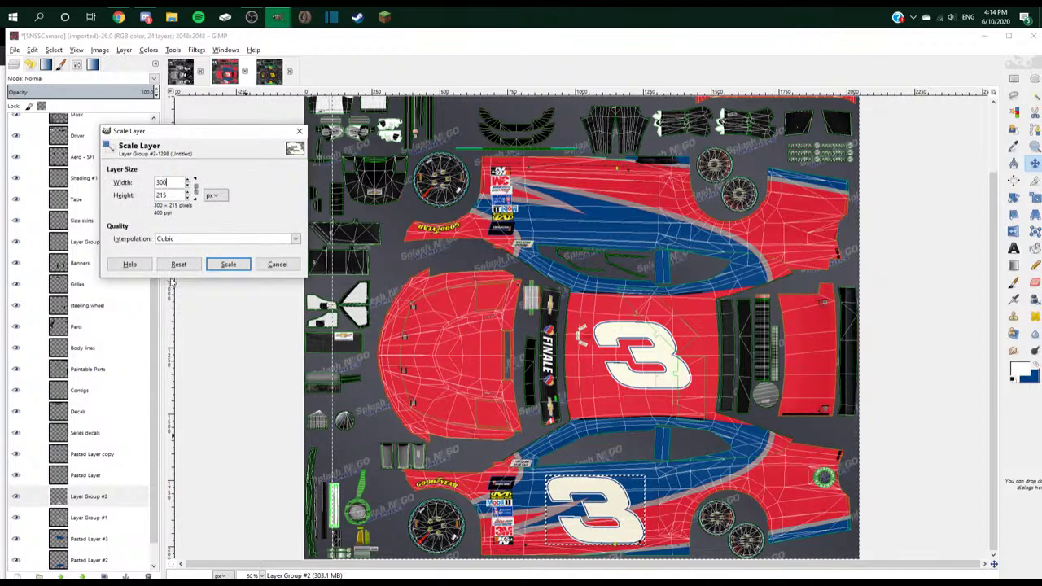
left_click(228, 264)
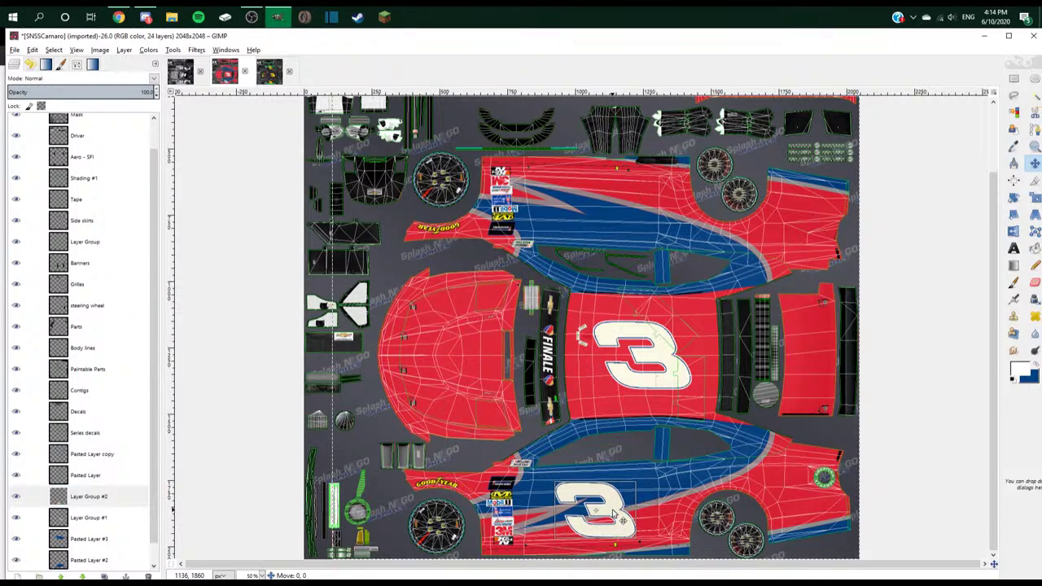
left_click_drag(614, 512, 610, 509)
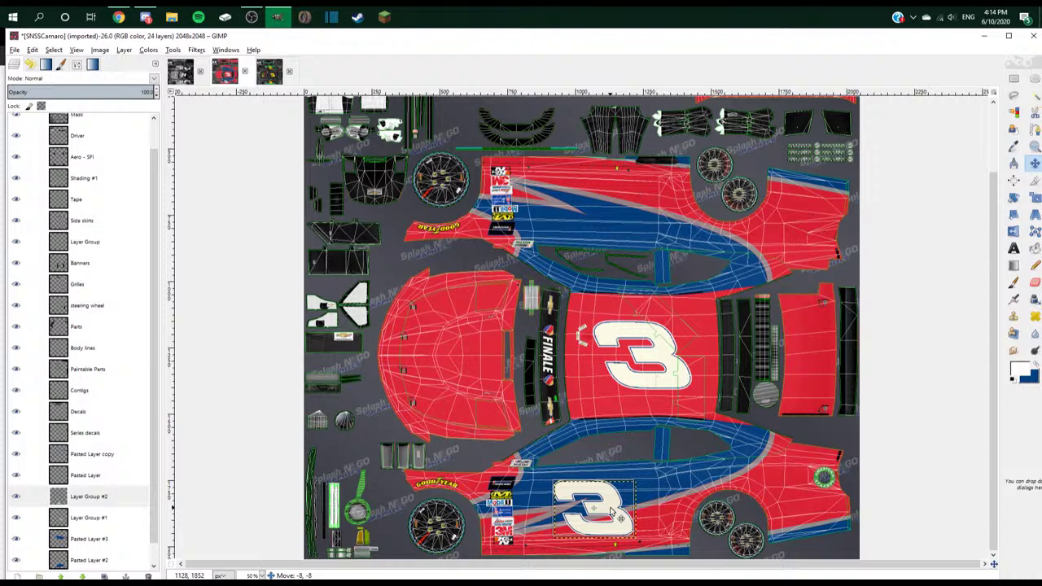
- Duplicate Layer Group #2, move it to the upper car side, and rotate 180°
right_click(88, 498)
left_click(123, 269)
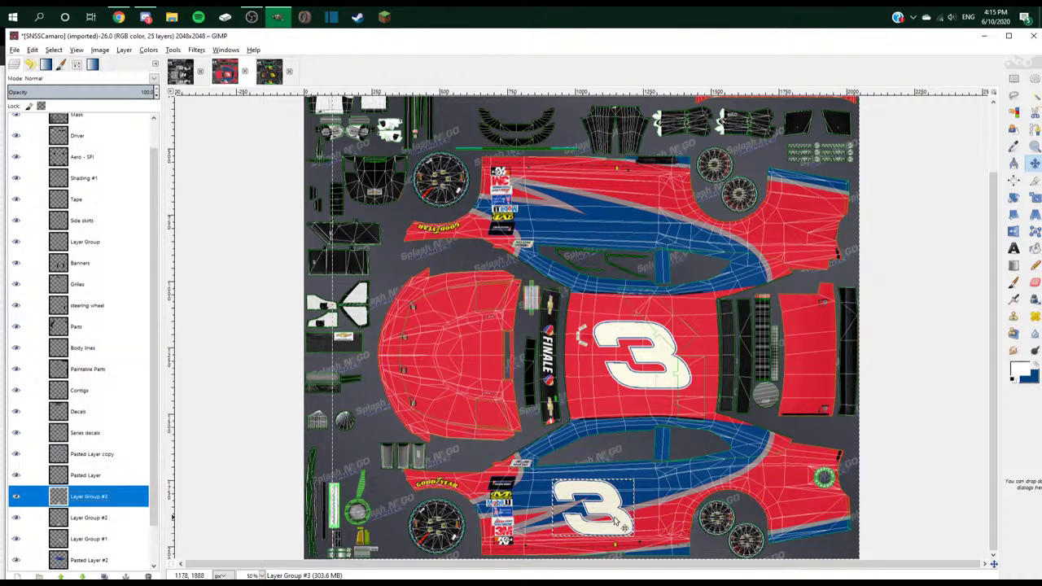
left_click_drag(599, 514, 599, 215)
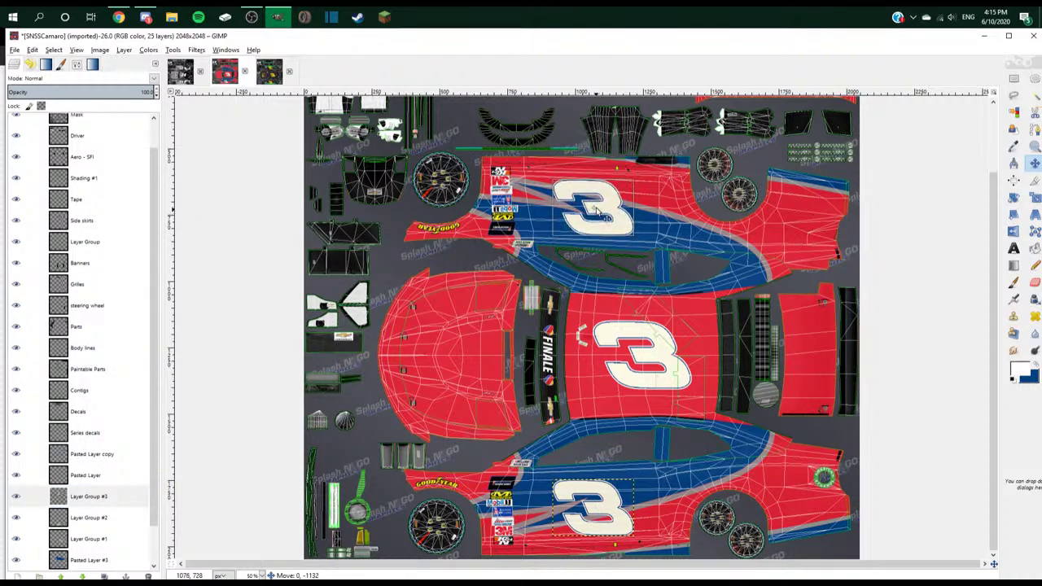
key("shift+r")
left_click(875, 236)
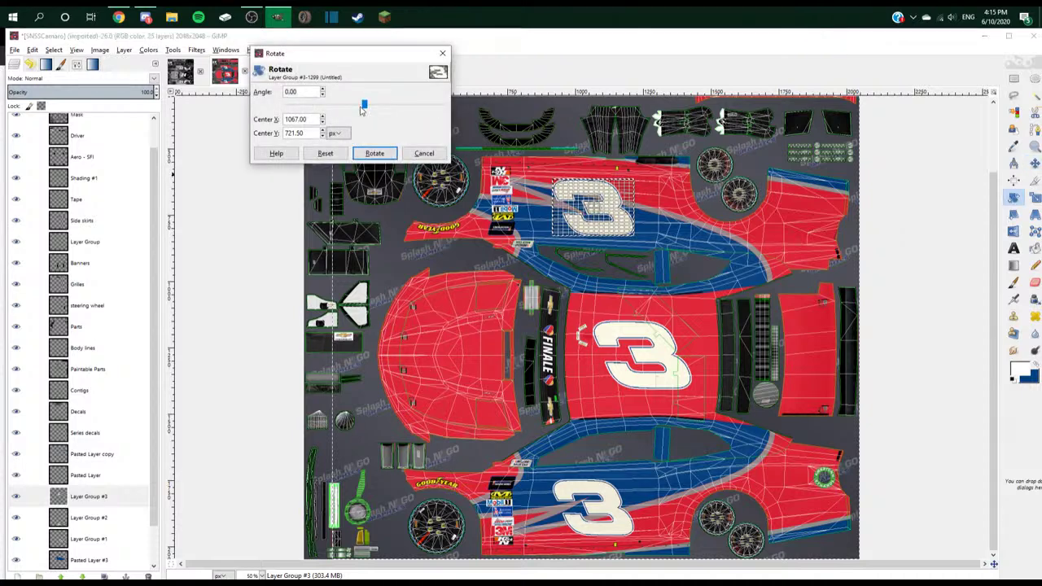
left_click(375, 153)
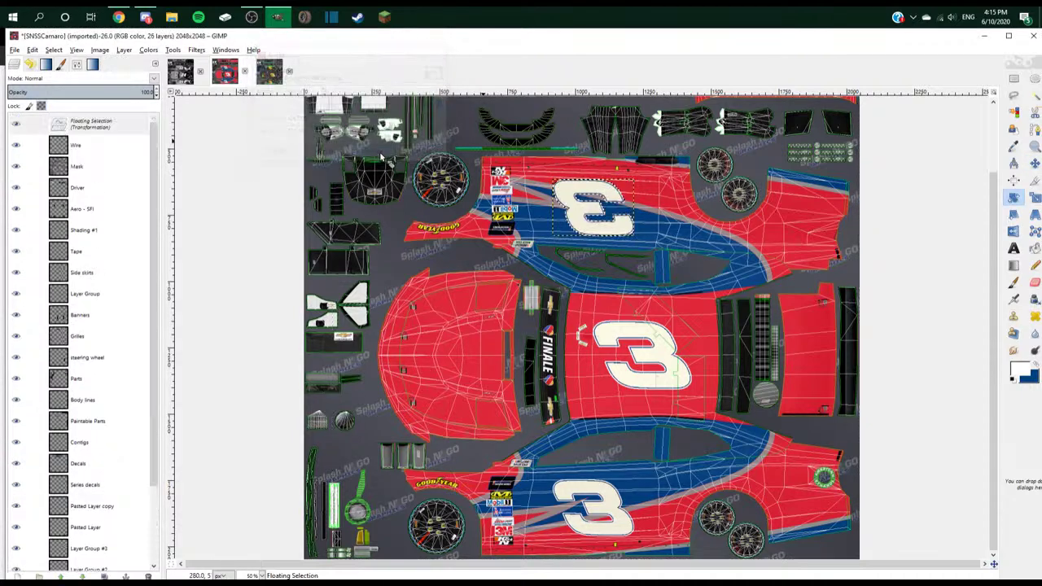
- Turn the rotated 3 into its own layer placed above Layer Group #3
right_click(123, 122)
left_click(156, 143)
left_click_drag(89, 124, 93, 501)
left_click(92, 500)
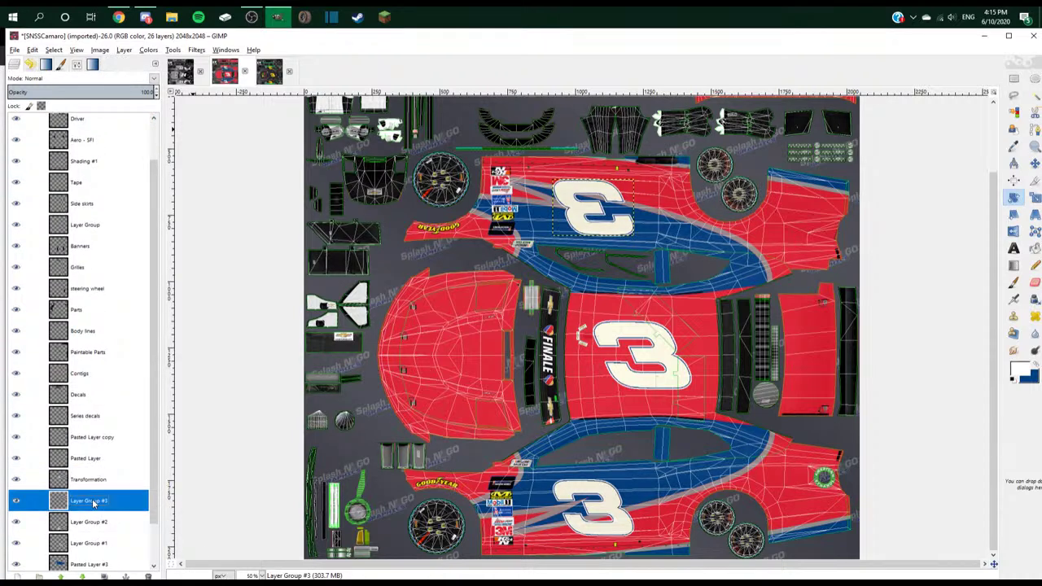
key("alt+Tab")
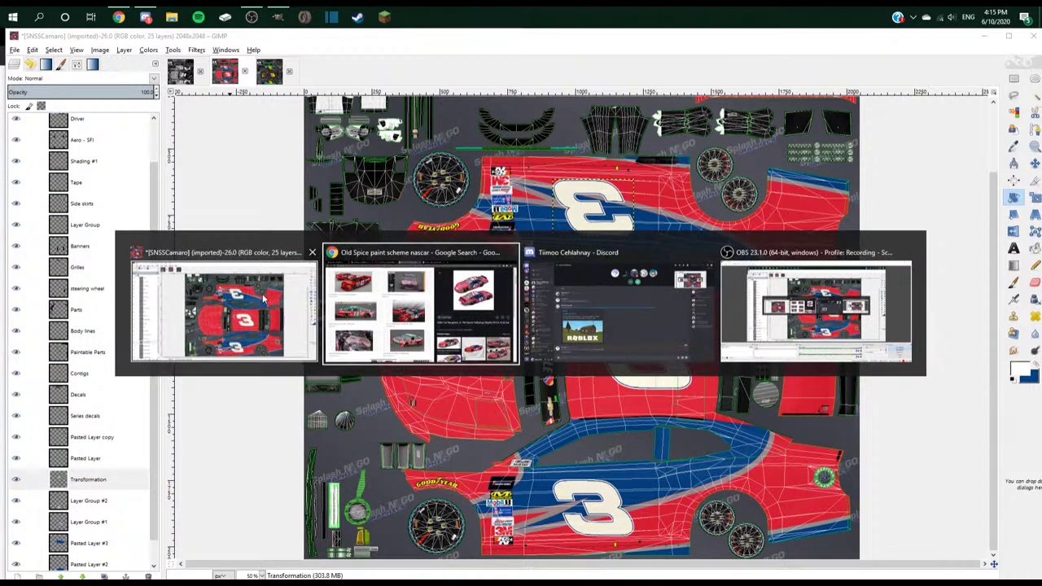
- Back in the browser, refine the image search to 'Old Spice logo png'
left_click(144, 16)
key("alt+Tab")
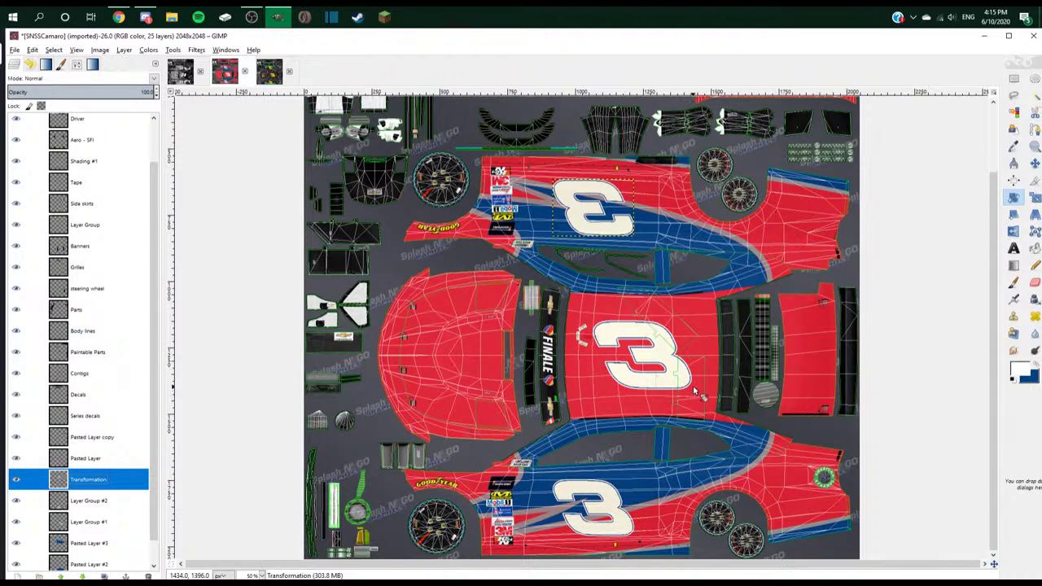
left_click(122, 16)
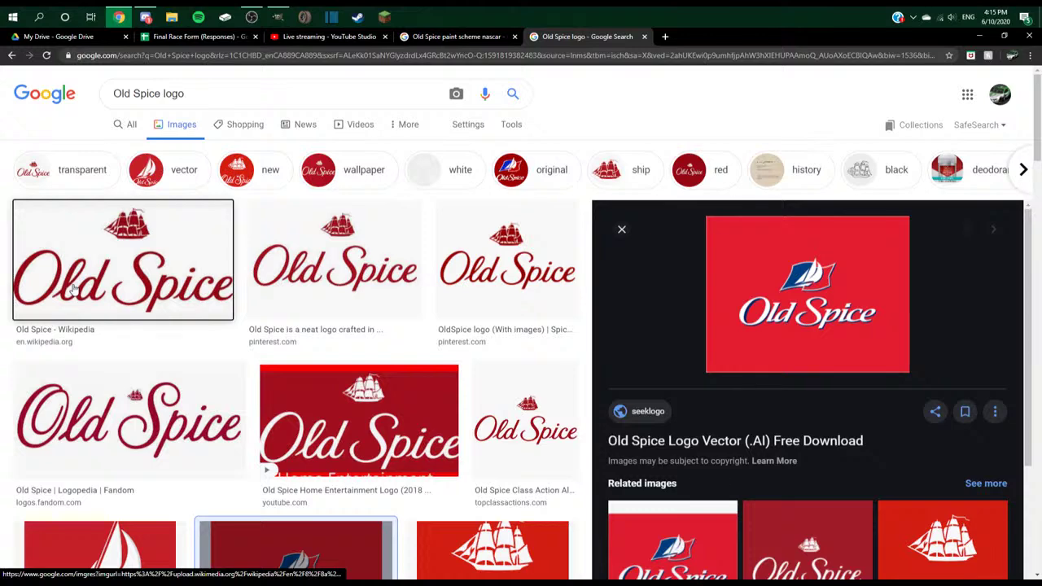
left_click(122, 252)
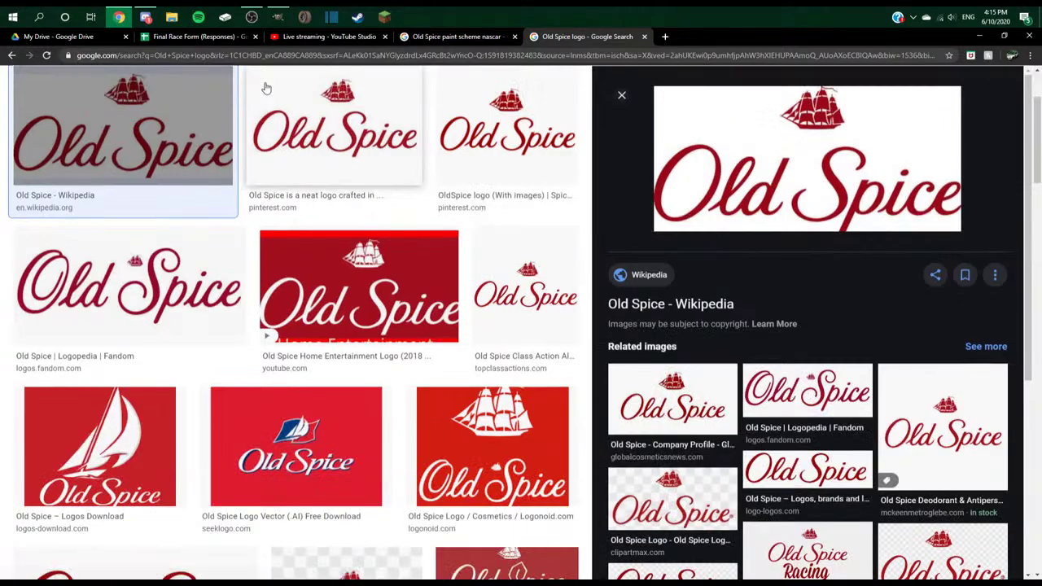
scroll(244, 83, "up", 3)
left_click(224, 90)
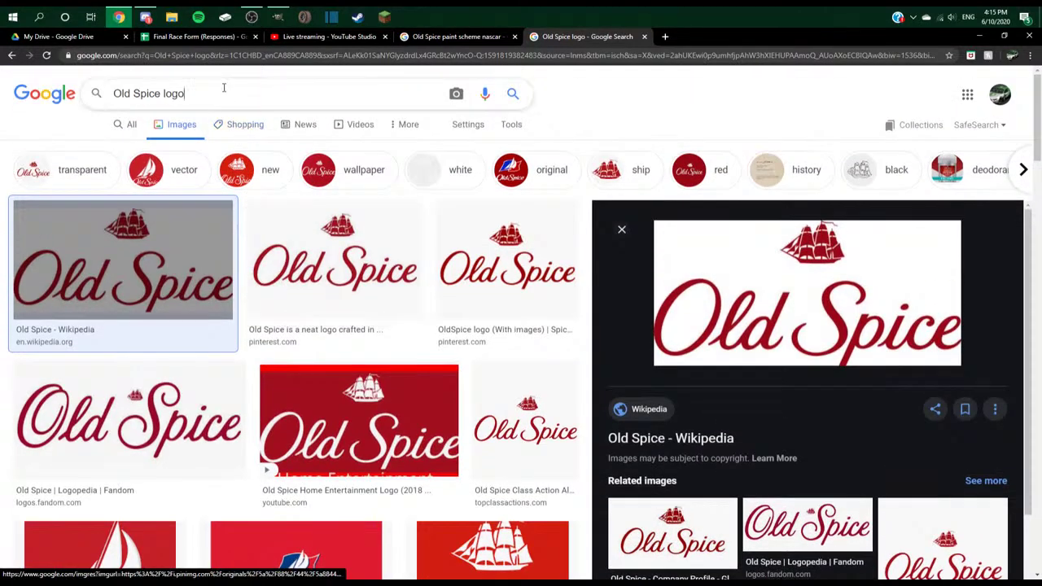
type("png")
key("Return")
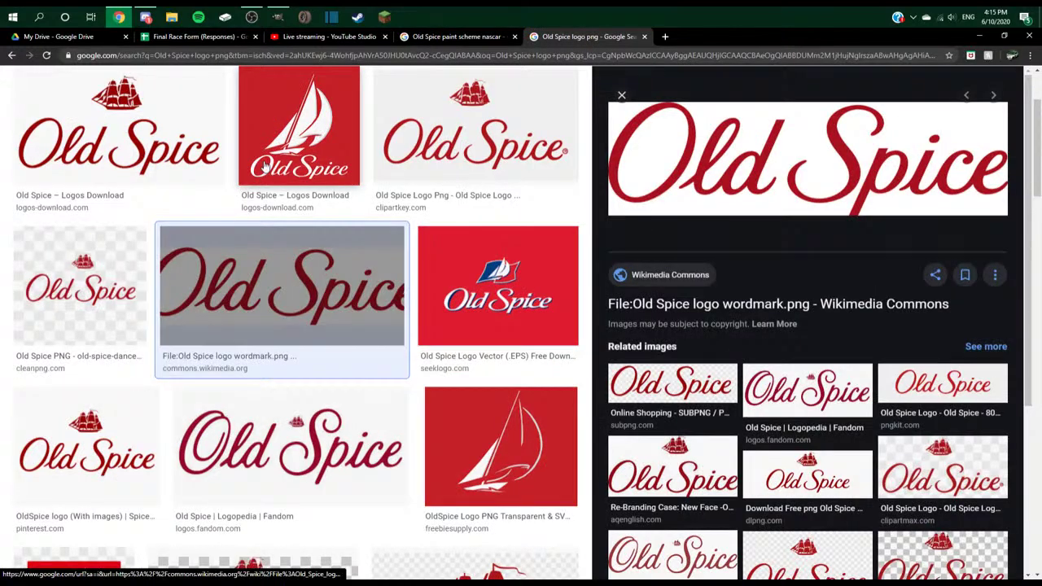
- Preview the red sailboat result and glance at the paint scheme results
left_click(264, 167)
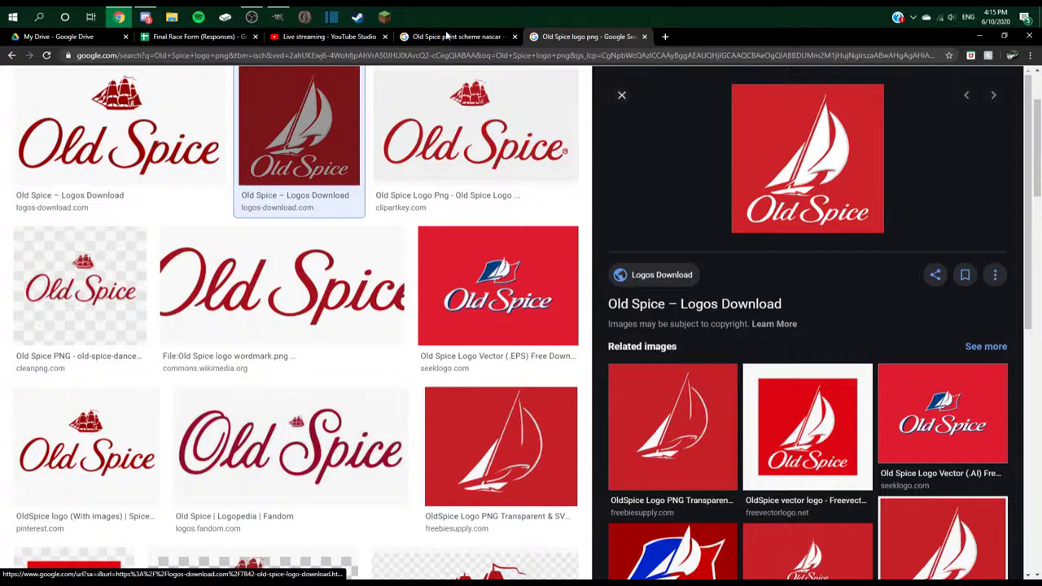
left_click(495, 37)
left_click(564, 37)
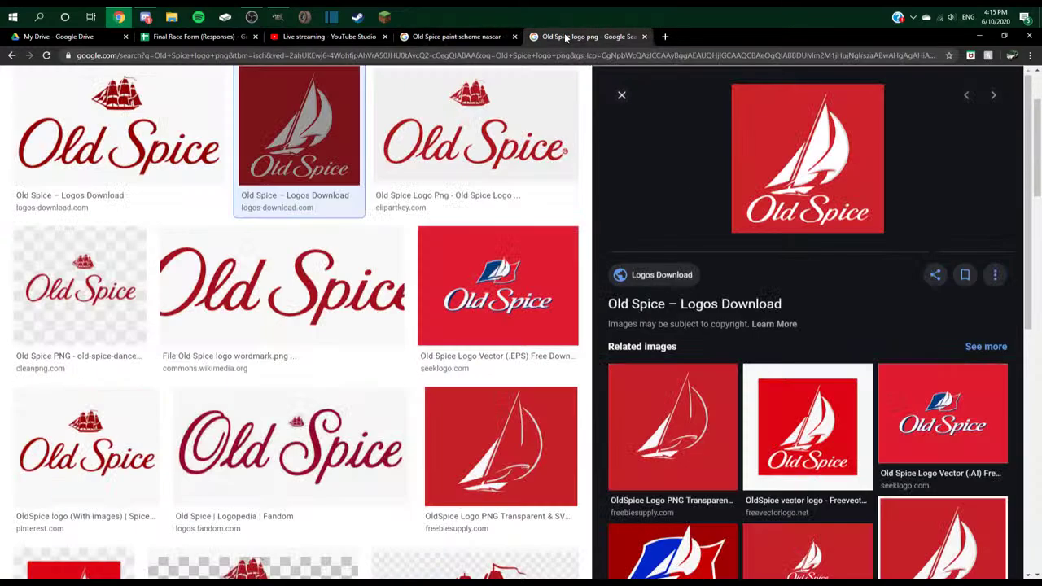
scroll(456, 140, "up", 2)
scroll(455, 140, "up", 1)
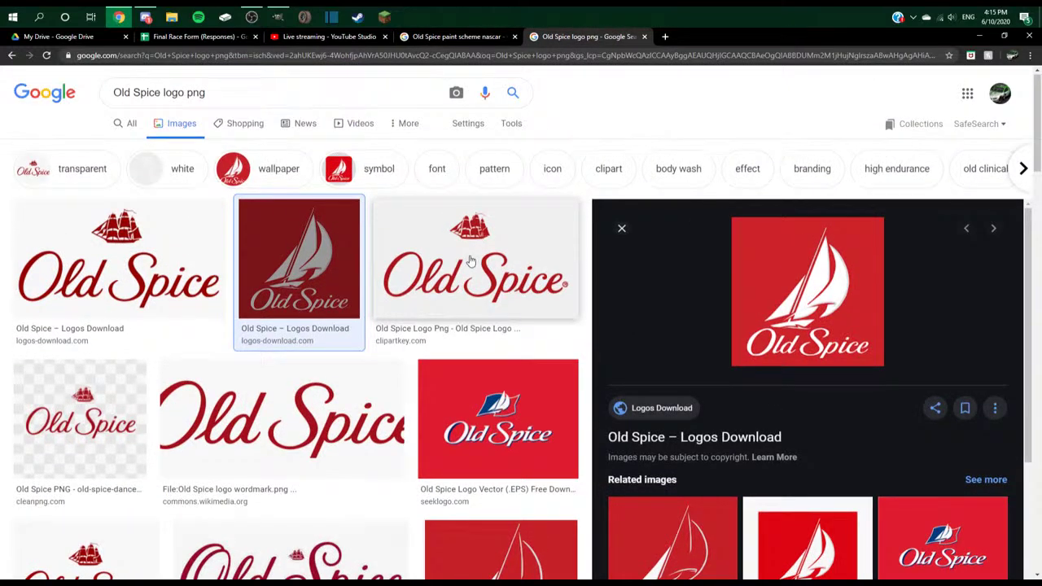
scroll(470, 260, "down", 2)
- Browse logo results until opening the large Freebie Supply sailboat logo
left_click(284, 424)
left_click(86, 421)
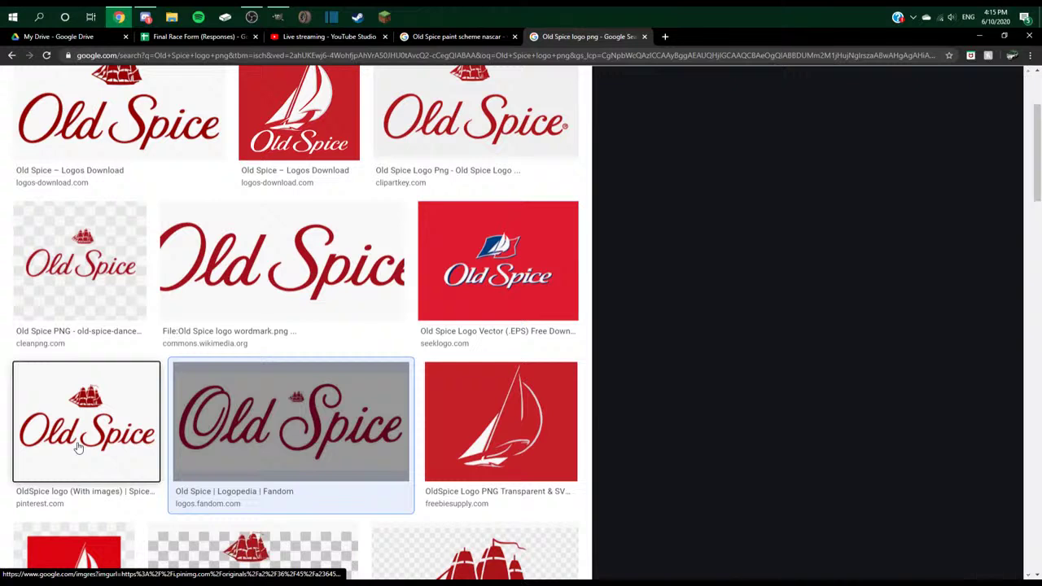
left_click(267, 428)
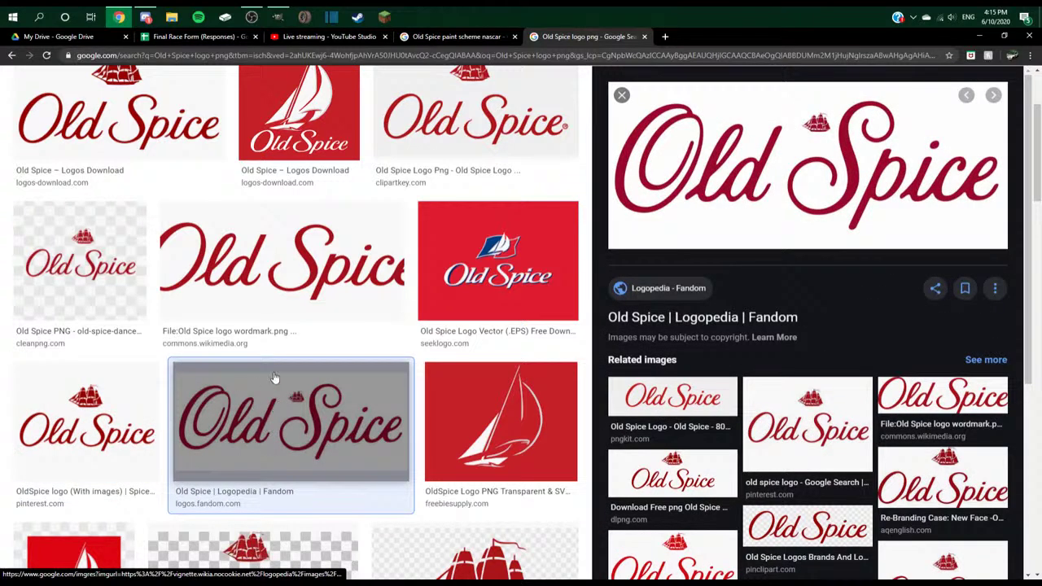
left_click(752, 403)
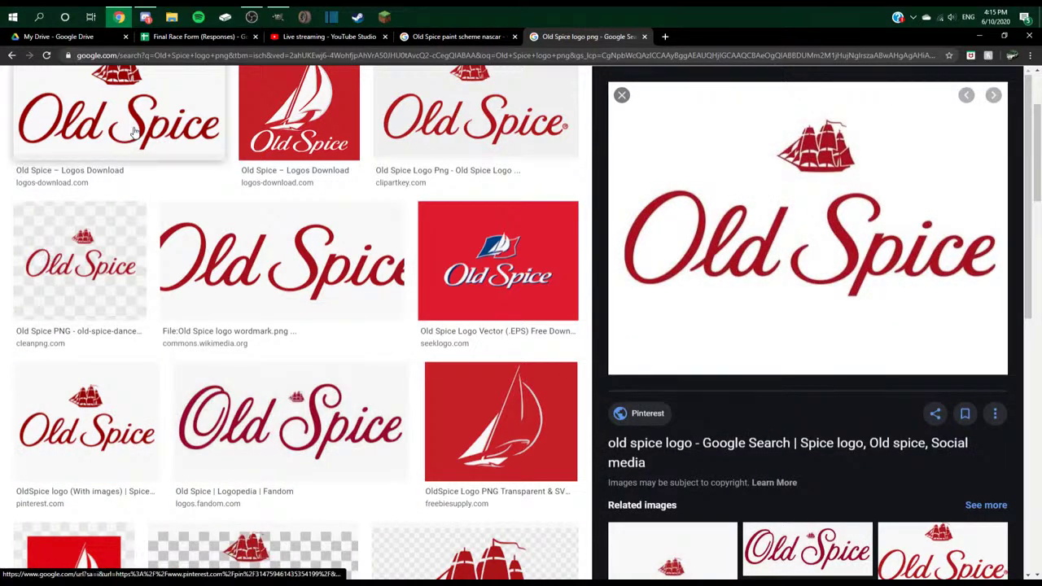
left_click(135, 130)
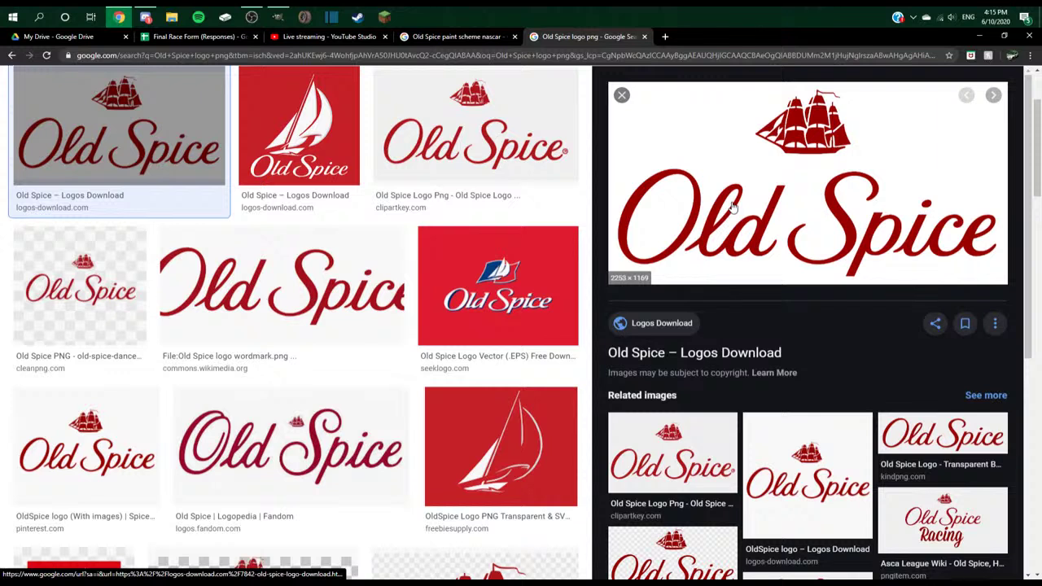
left_click(298, 126)
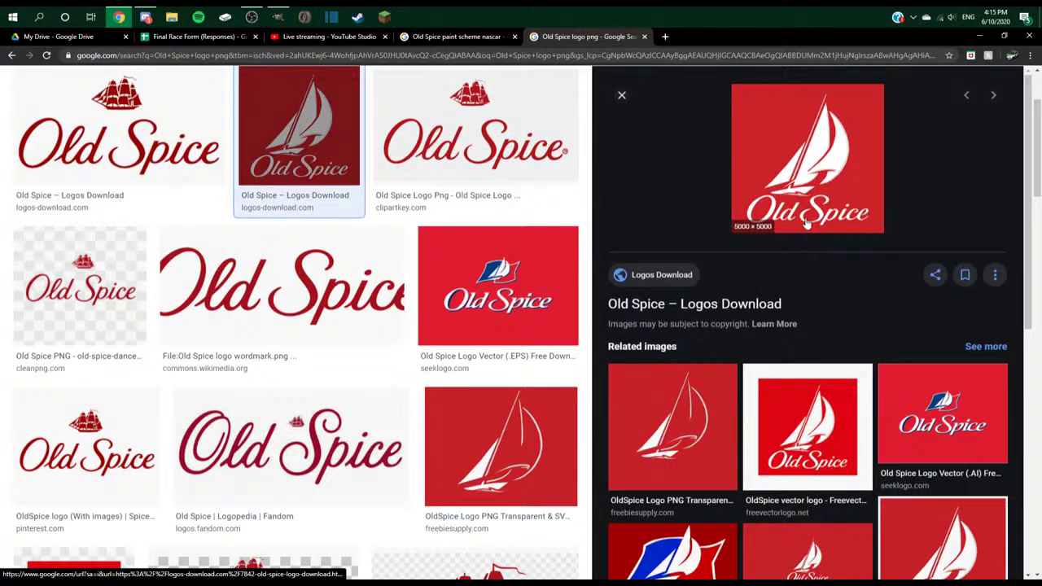
left_click(683, 433)
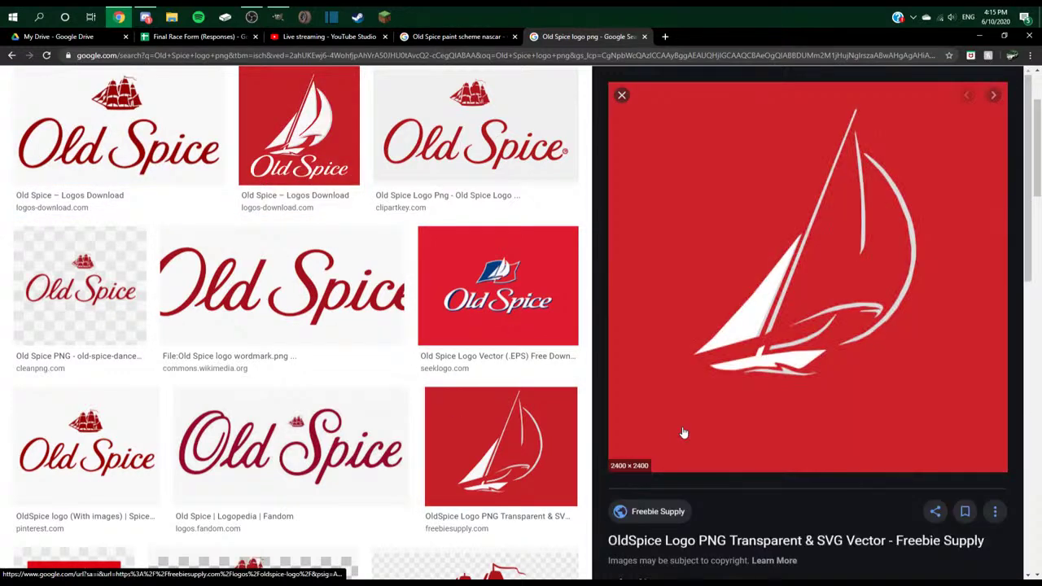
- Copy the sailboat logo and paste it into the third open GIMP image
key("alt+Tab")
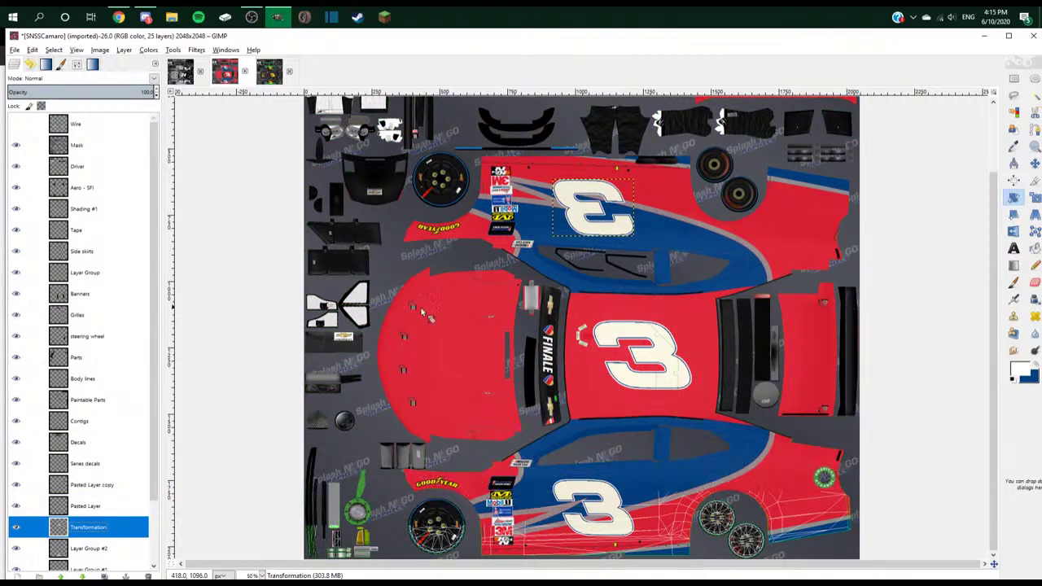
key("alt+Tab")
right_click(853, 255)
left_click(886, 364)
key("alt+Tab")
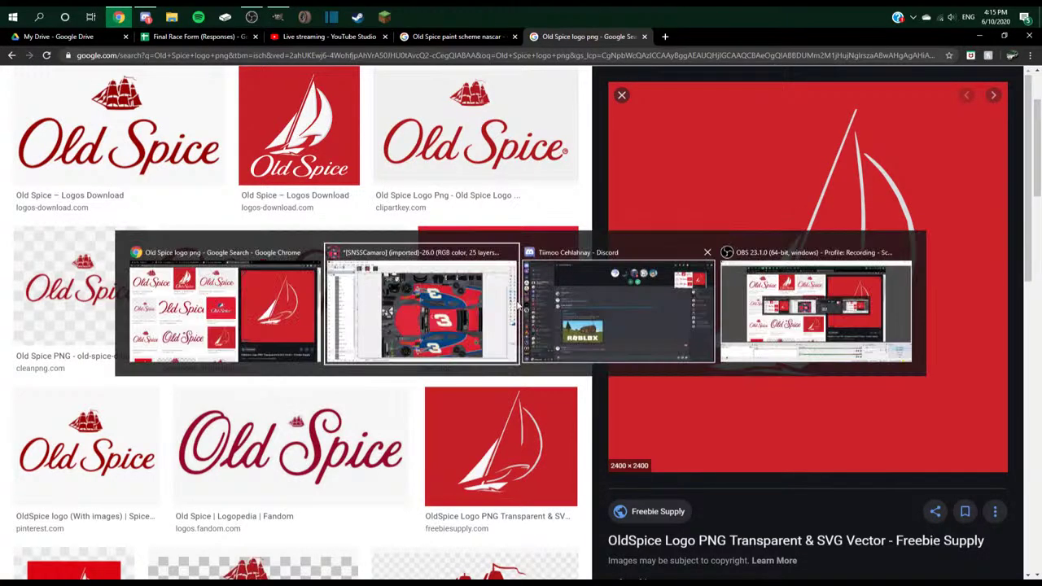
left_click(269, 72)
key("ctrl+v")
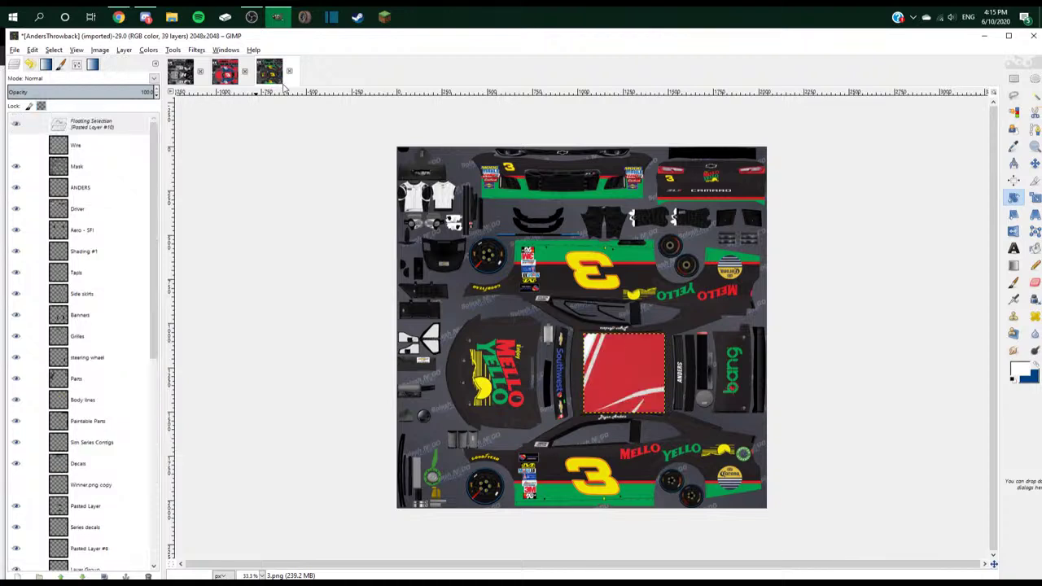
- Make the pasted logo its own layer and nudge it up-left
right_click(131, 128)
left_click(162, 150)
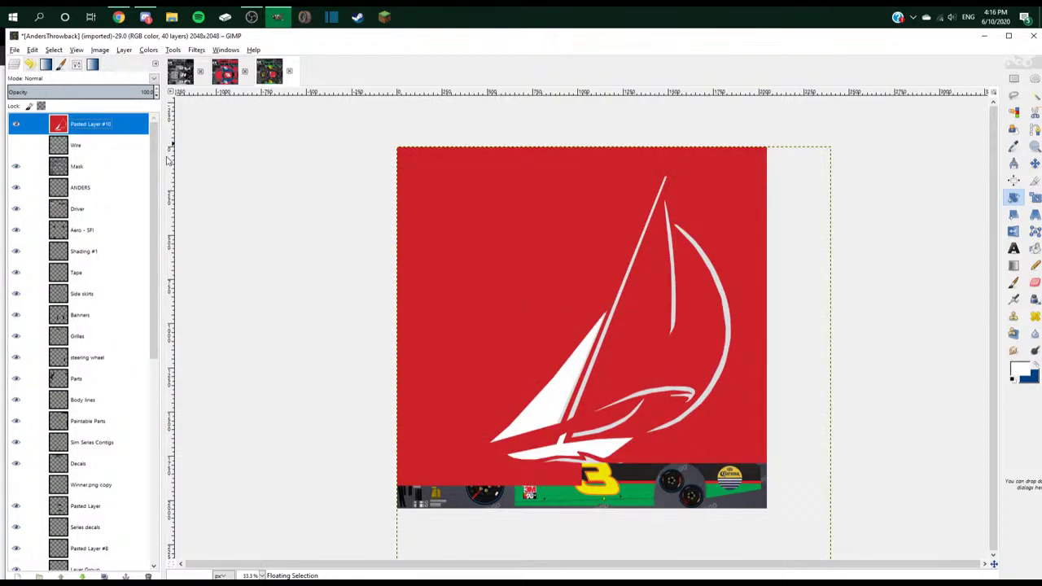
left_click_drag(646, 279, 636, 268)
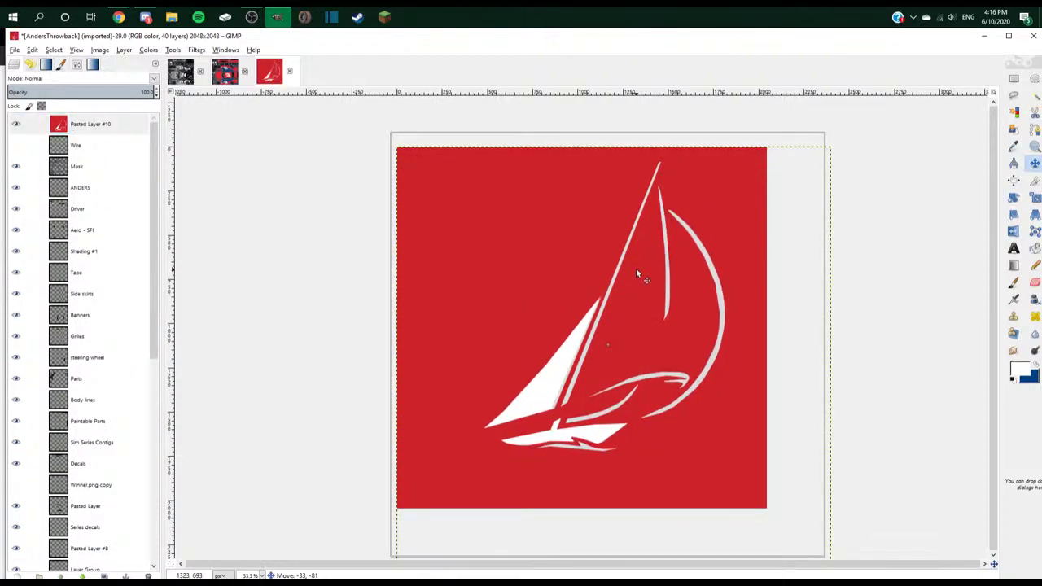
- Fuzzy-select the white sail, hull, grey stripes and upper swoosh together
left_click(1035, 95)
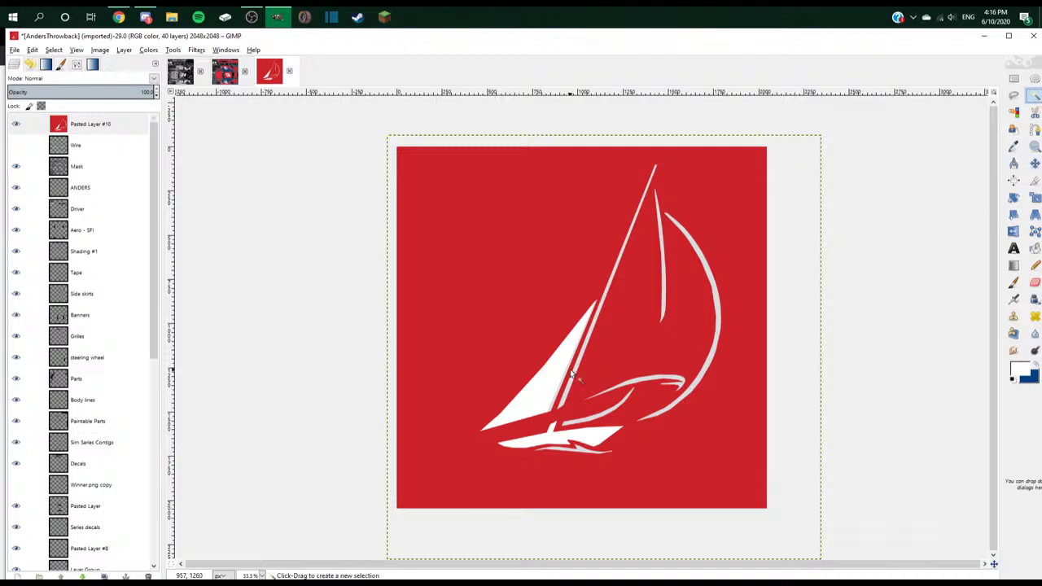
scroll(565, 381, "up", 2)
scroll(563, 406, "up", 3)
left_click(517, 401)
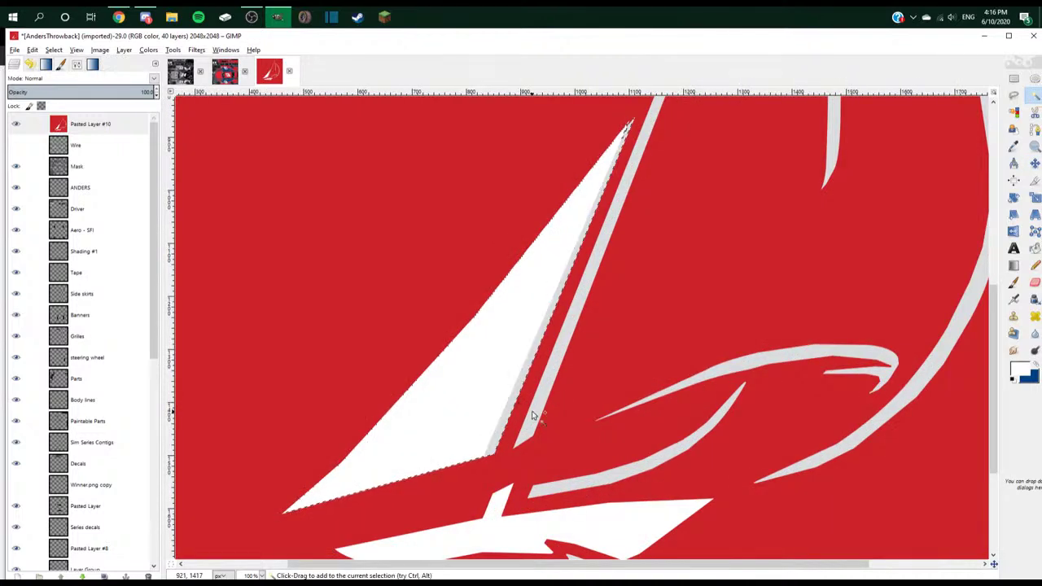
left_click(507, 525, "shift")
scroll(588, 454, "down", 4)
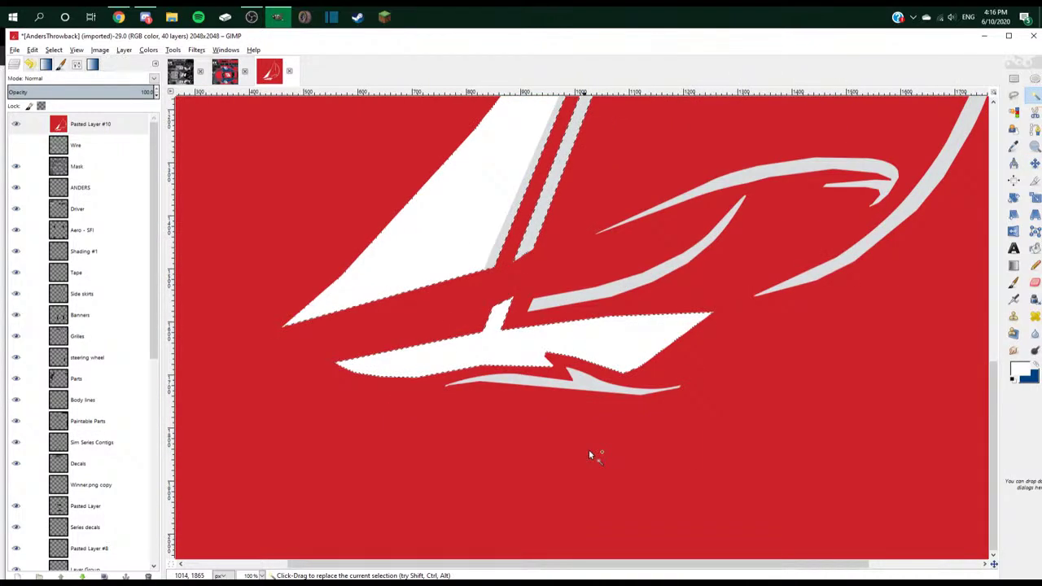
left_click(590, 389, "shift")
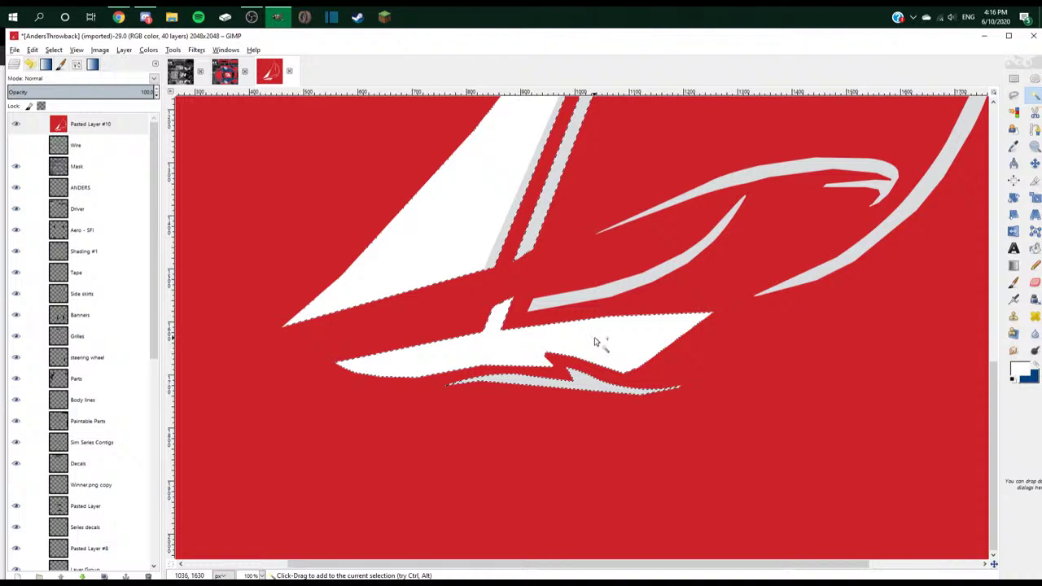
left_click(605, 297, "shift")
left_click(802, 172, "shift")
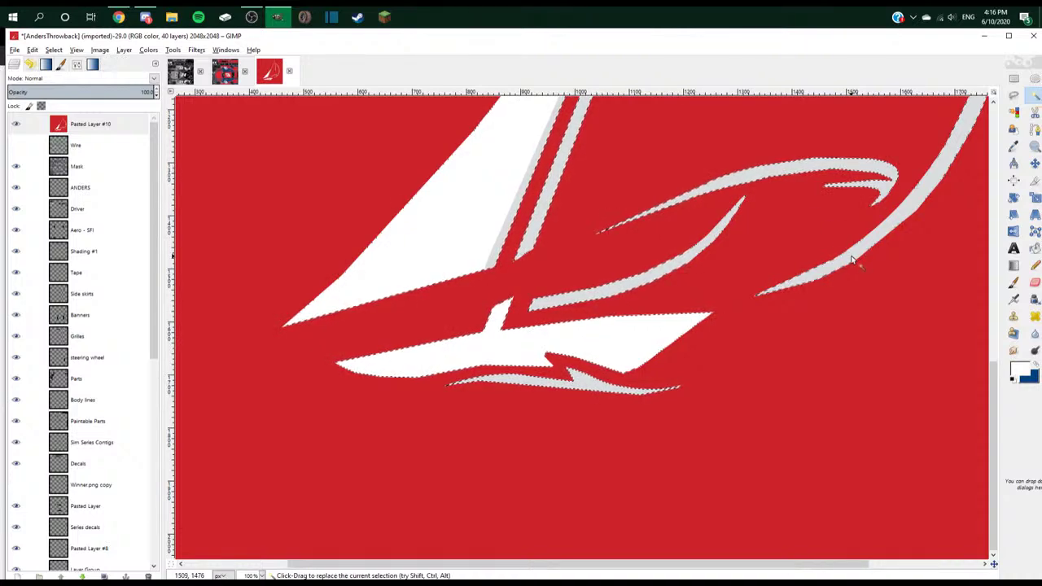
- Add the mast stripe to the selection and cut the white shapes out
scroll(852, 255, "up", 12)
scroll(827, 260, "up", 2)
left_click(819, 233, "shift")
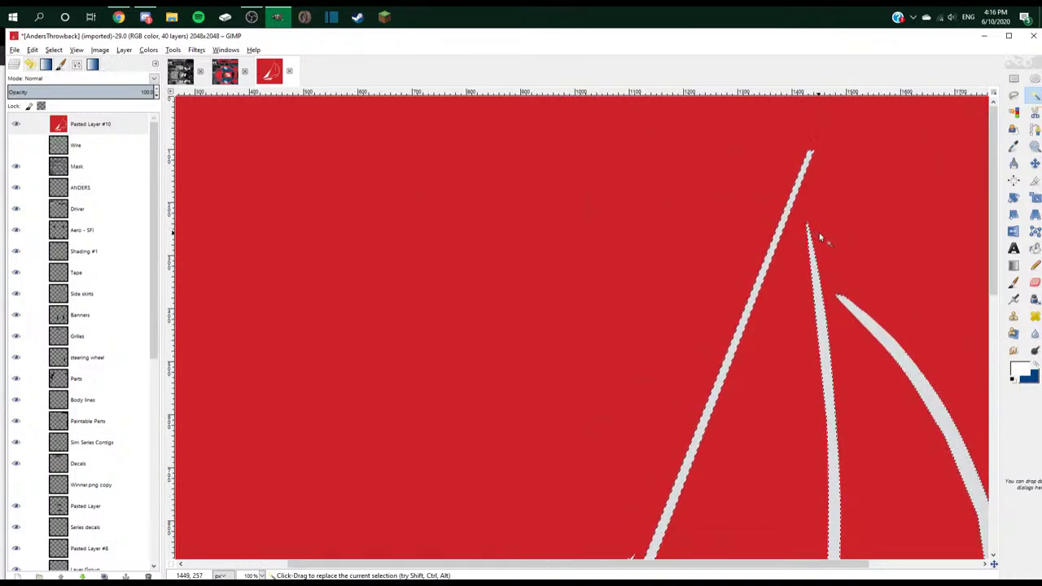
scroll(803, 247, "down", 6, "ctrl")
key("ctrl+x")
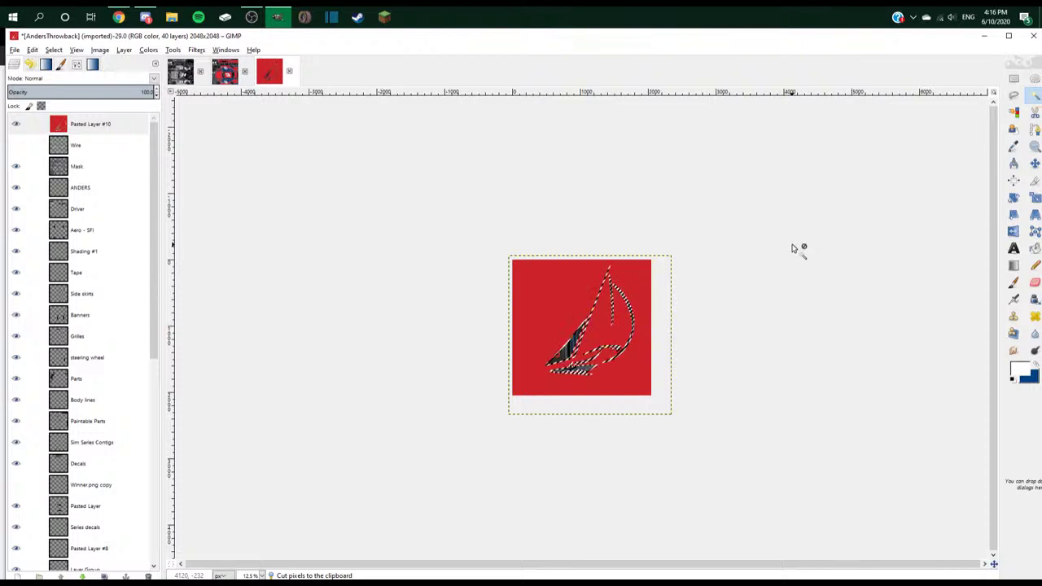
- Paste the sailboat stripes onto the SNSSCamaro texture and move them right and down
left_click(225, 71)
key("ctrl+v")
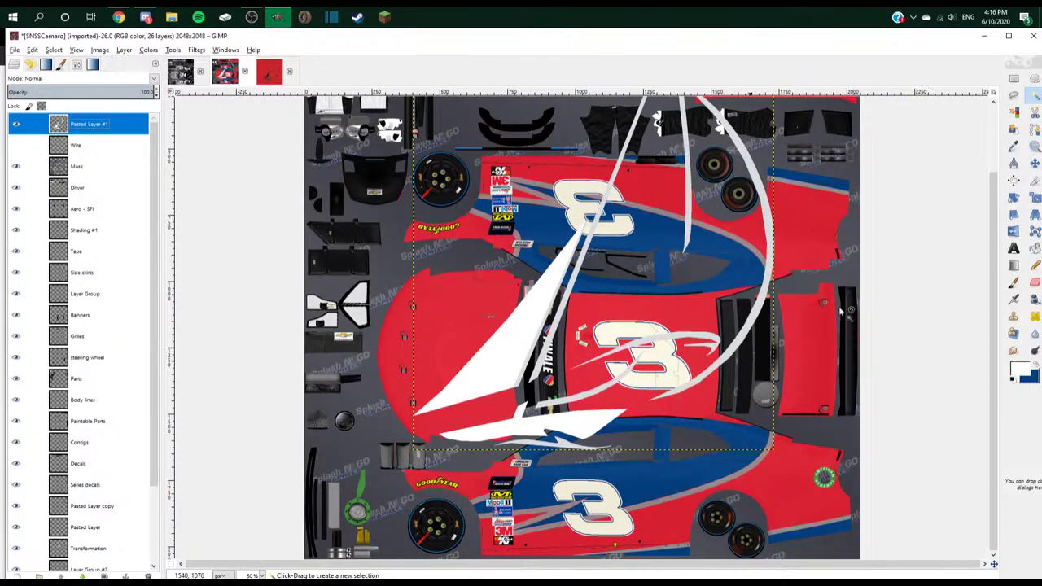
key("m")
left_click(530, 334)
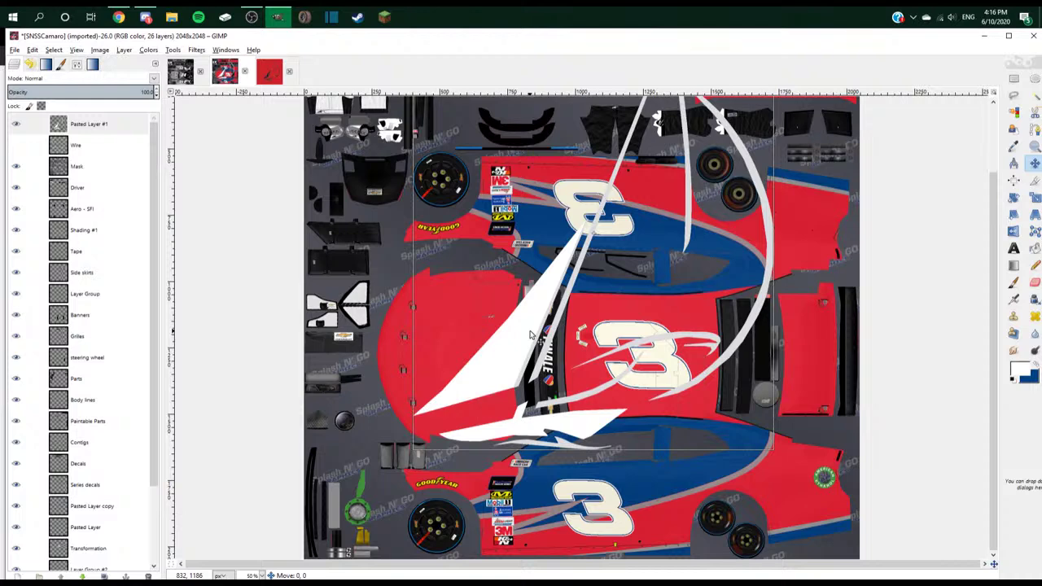
left_click_drag(530, 334, 657, 464)
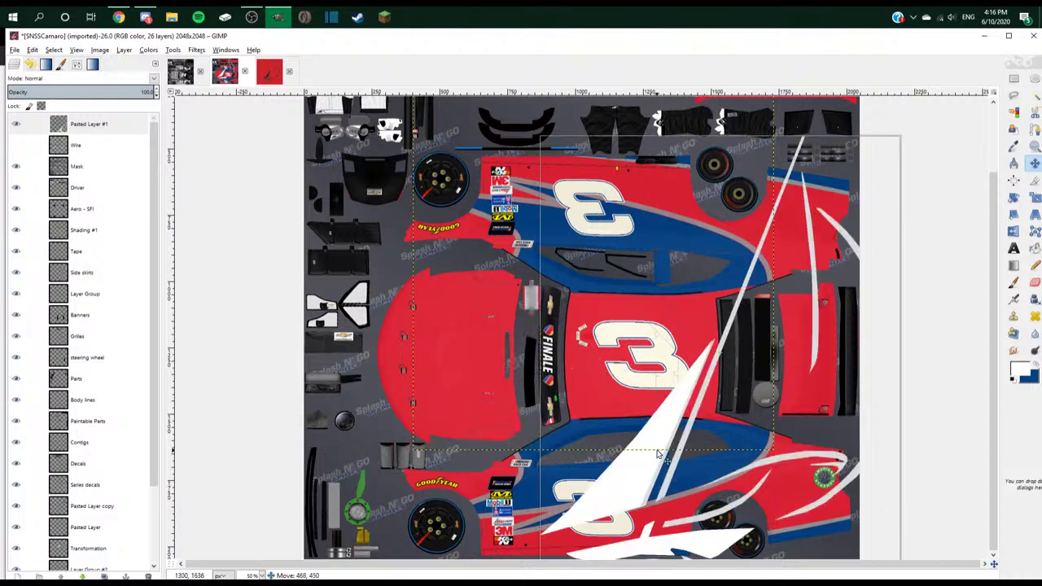
- Scale down the pasted sailboat layer and shift it on the texture
right_click(86, 123)
left_click(120, 249)
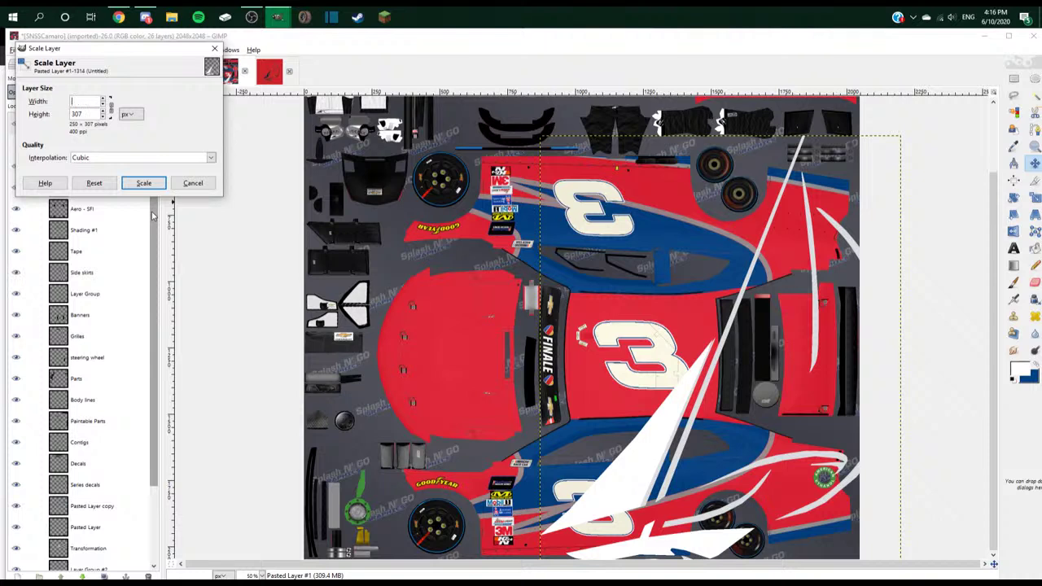
left_click(144, 182)
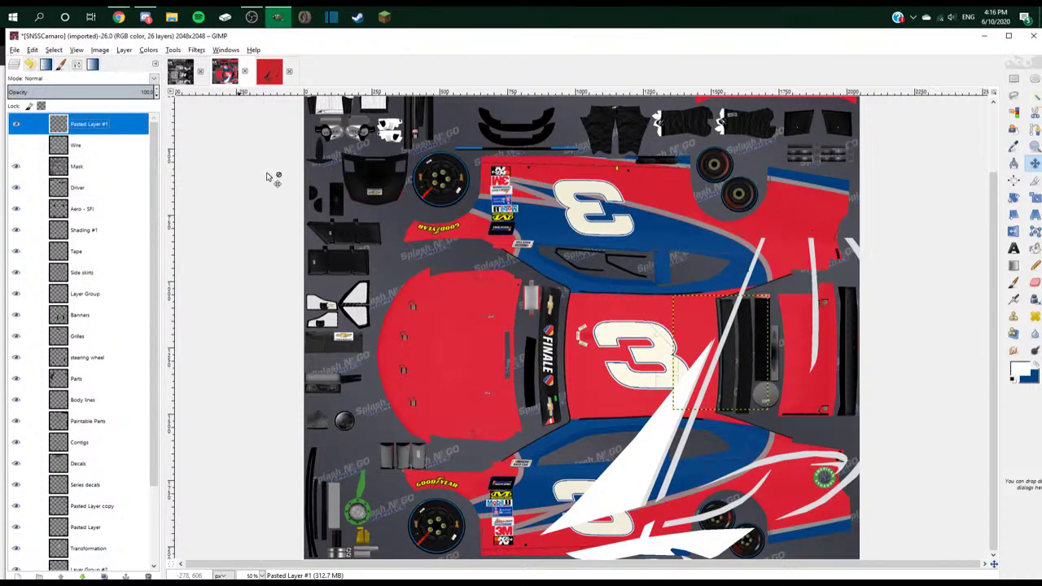
left_click_drag(697, 518, 663, 529)
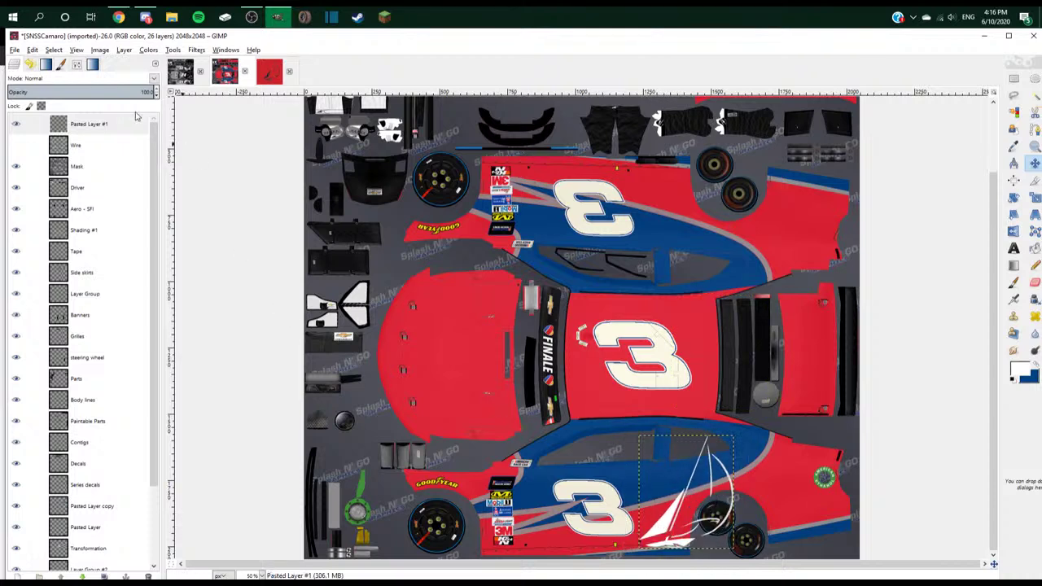
- Reorder the sailboat layer to sit just below Series decals
left_click_drag(32, 124, 90, 485)
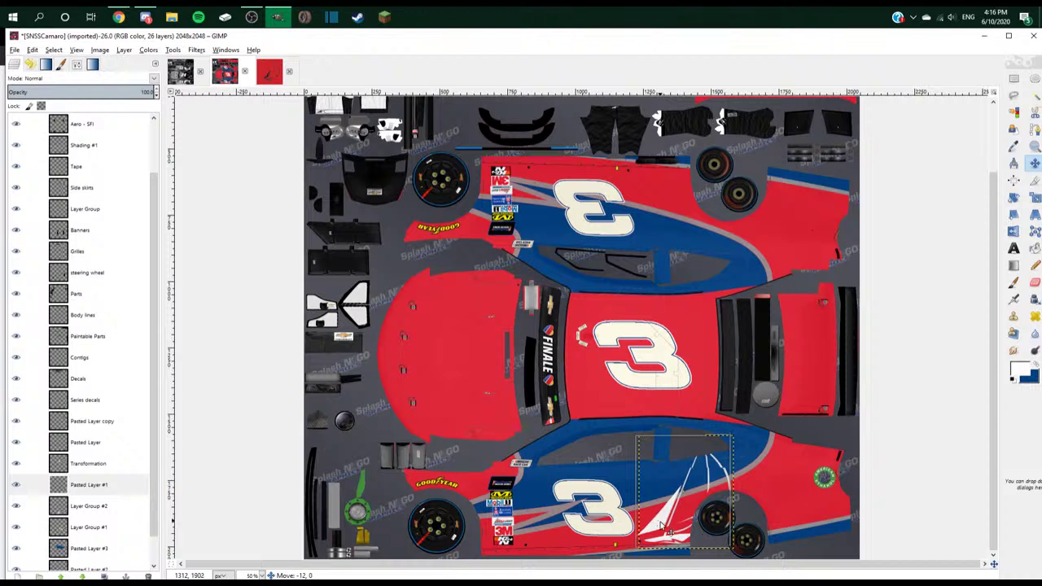
left_click_drag(665, 528, 663, 525)
left_click_drag(98, 485, 114, 418)
- Rescale the sailboat layer to 450 px wide and position it by the rear wheel
right_click(110, 426)
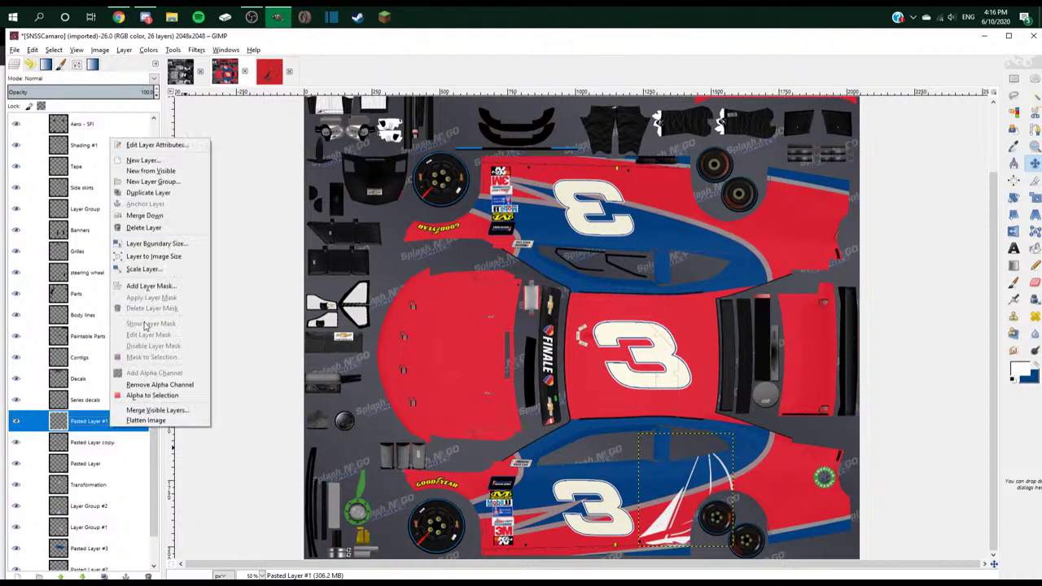
left_click(196, 244)
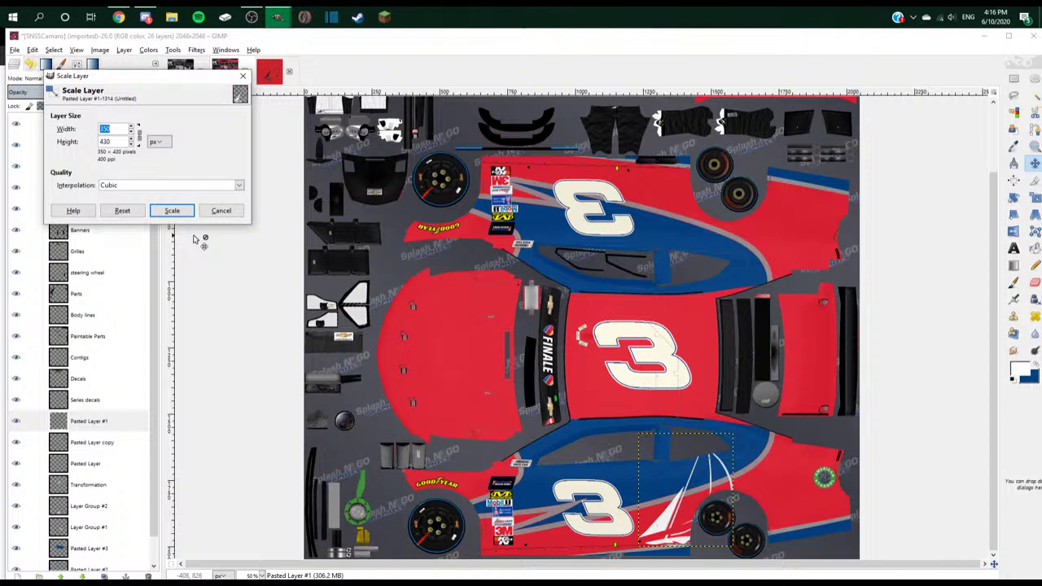
type("450")
key("Return")
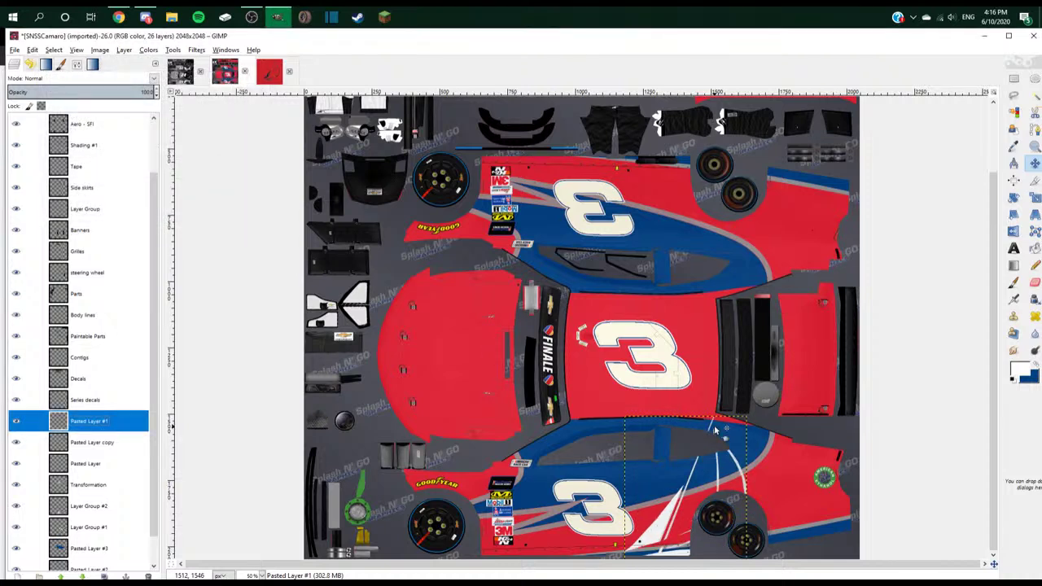
left_click_drag(677, 529, 686, 518)
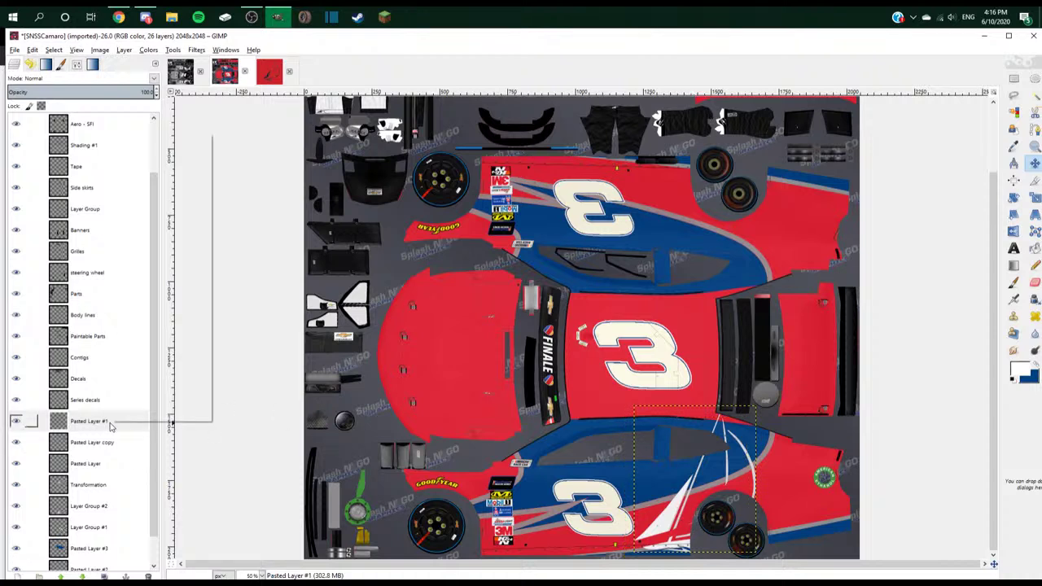
- Paste another sailboat copy onto the upper side panel and rotate it 180°
key("ctrl+v")
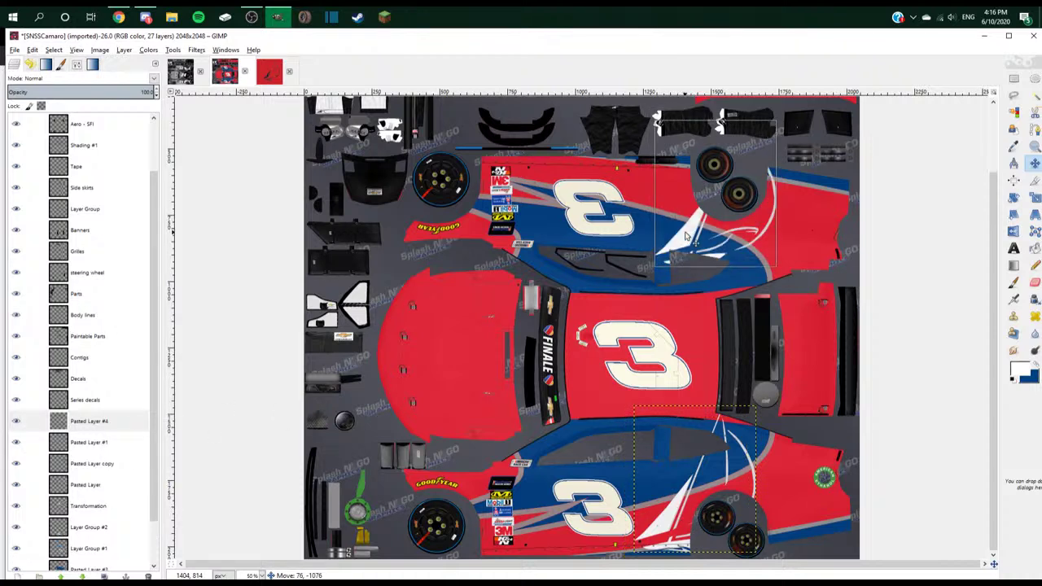
left_click_drag(700, 187, 666, 238)
left_click(1014, 198)
left_click(689, 250)
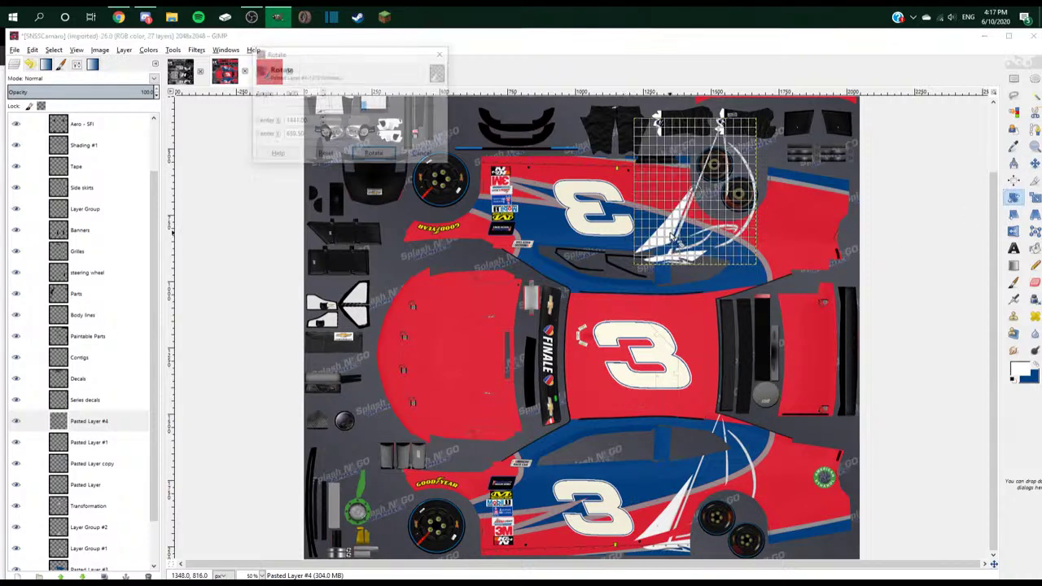
left_click_drag(369, 106, 774, 138)
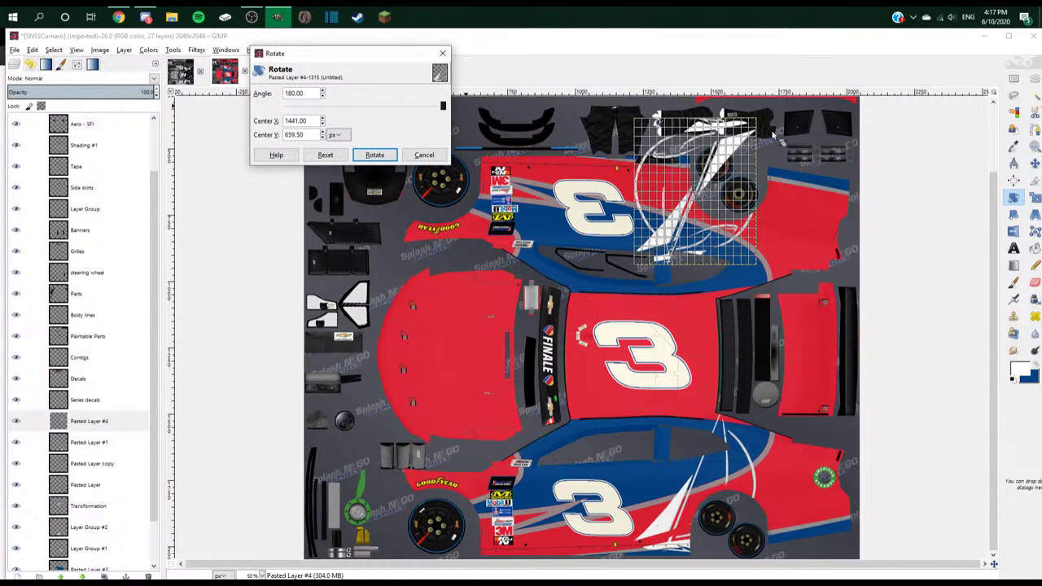
key("Return")
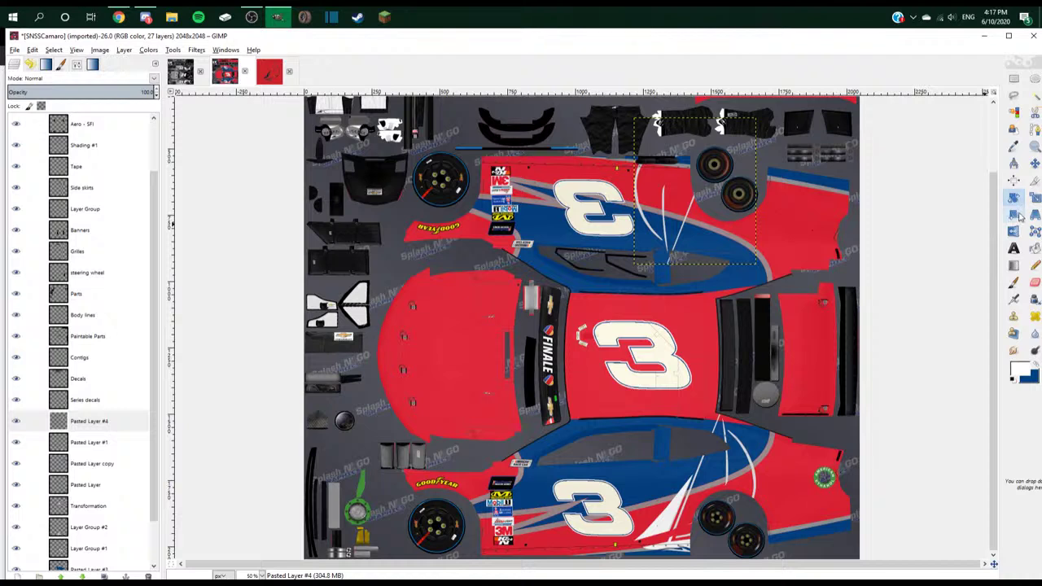
- Mirror the rotated copy horizontally and move it down into place on the upper side
left_click(1013, 231)
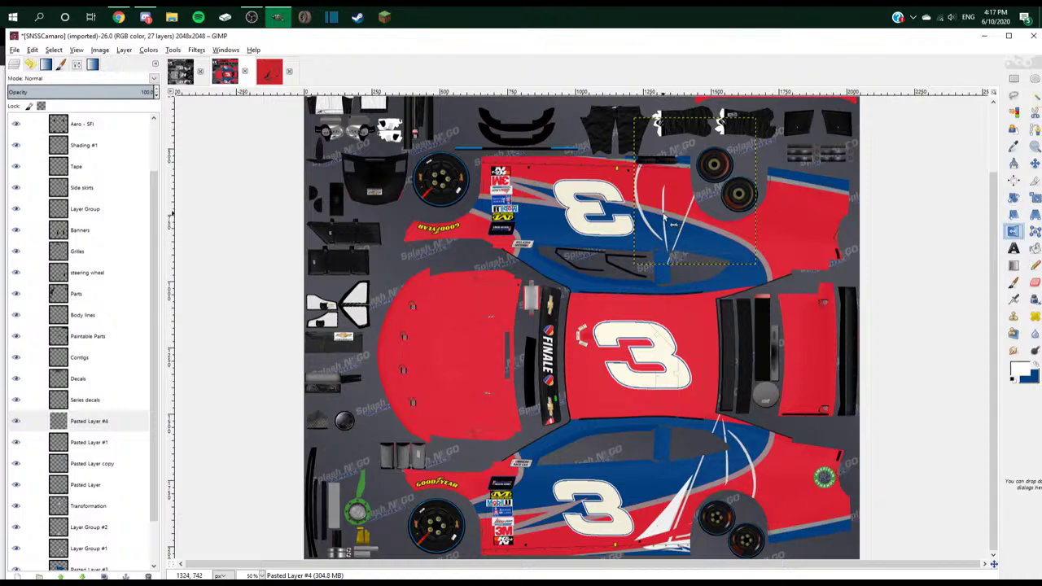
left_click(664, 215)
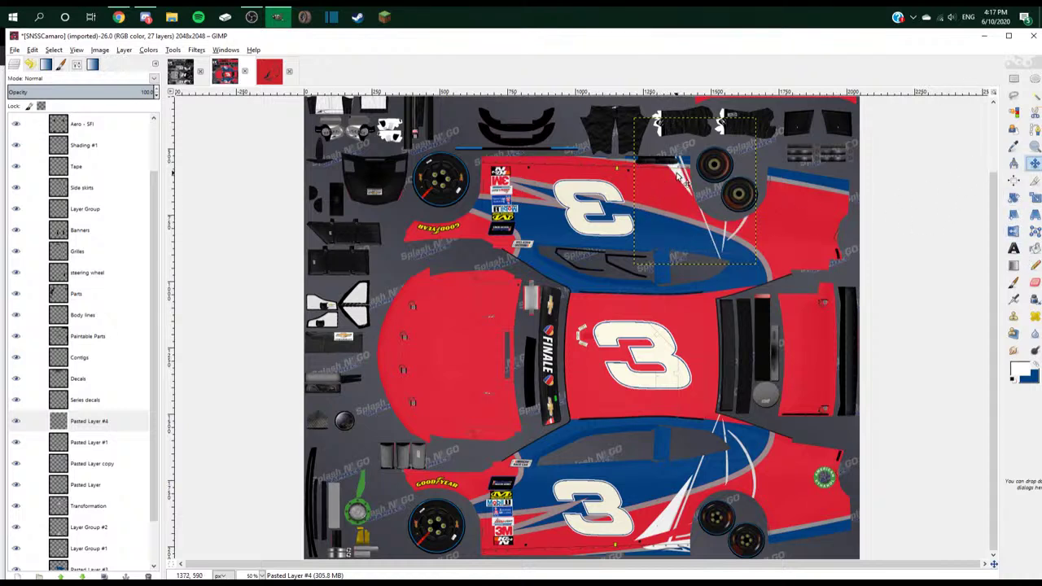
left_click_drag(677, 177, 681, 218)
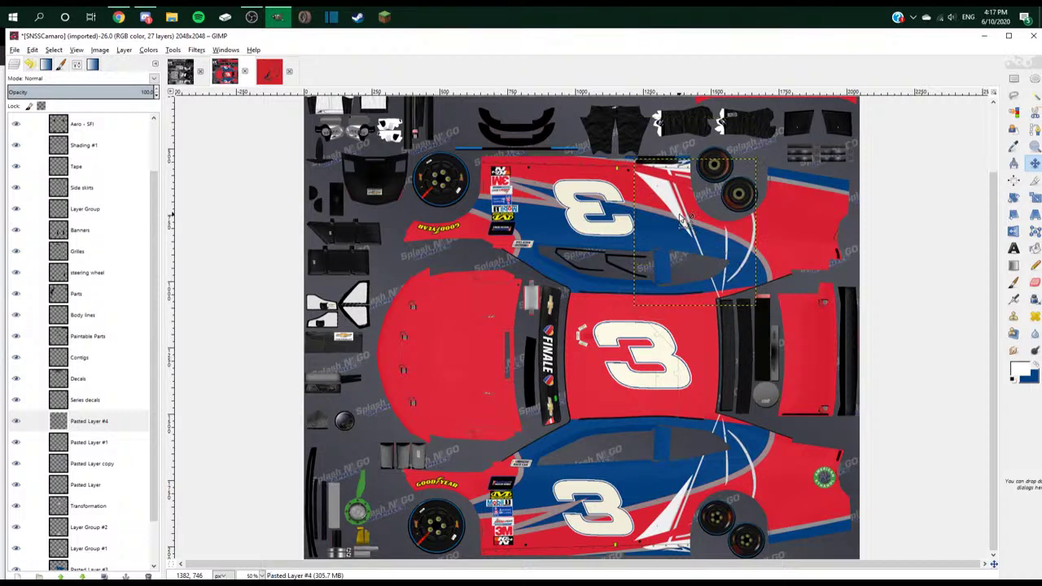
scroll(683, 221, "down", 2)
left_click(145, 17)
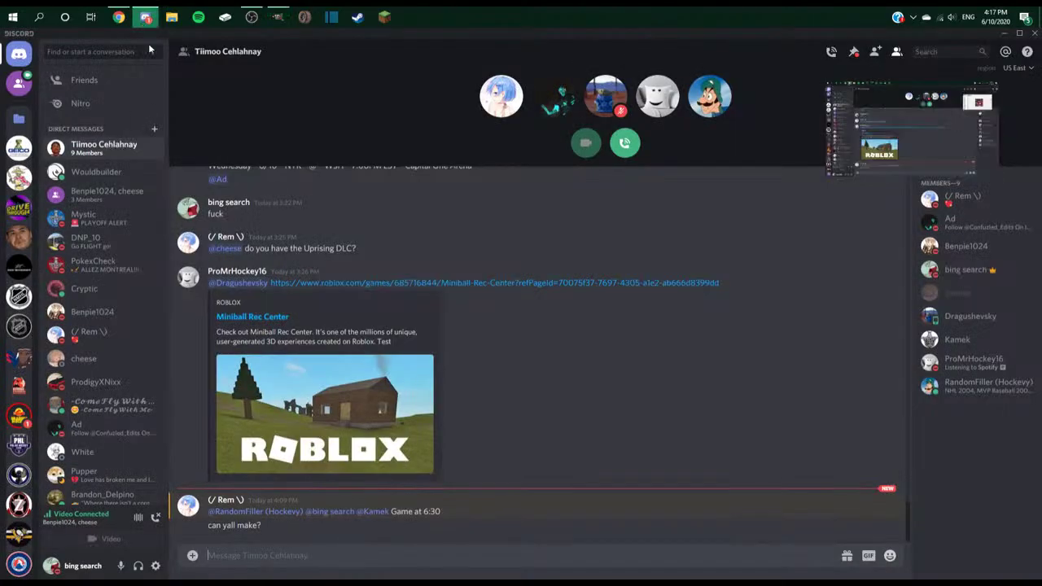
key("alt+Tab")
key("alt+Tab")
key("alt+Tab")
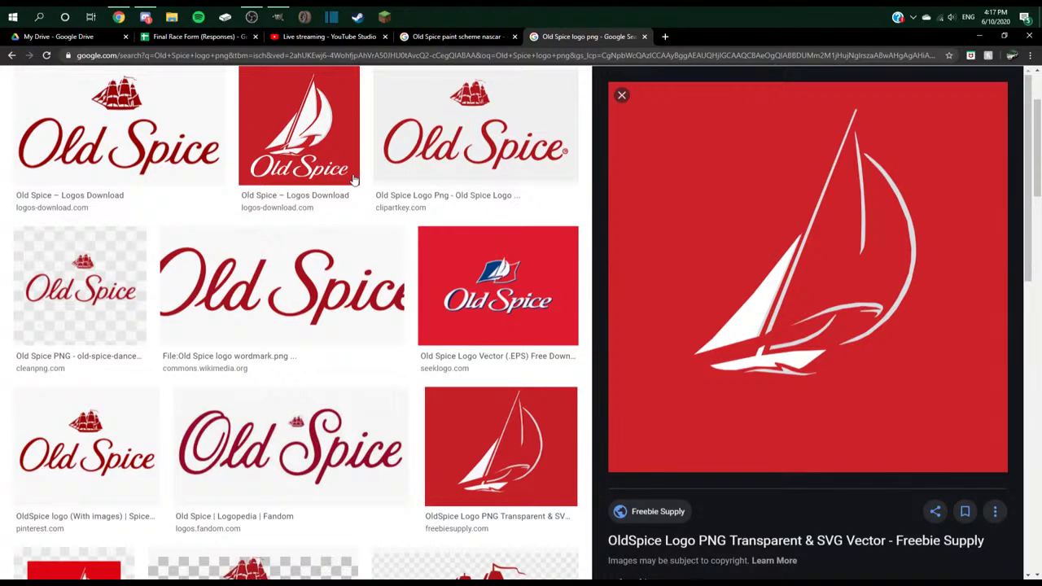
key("ctrl+3")
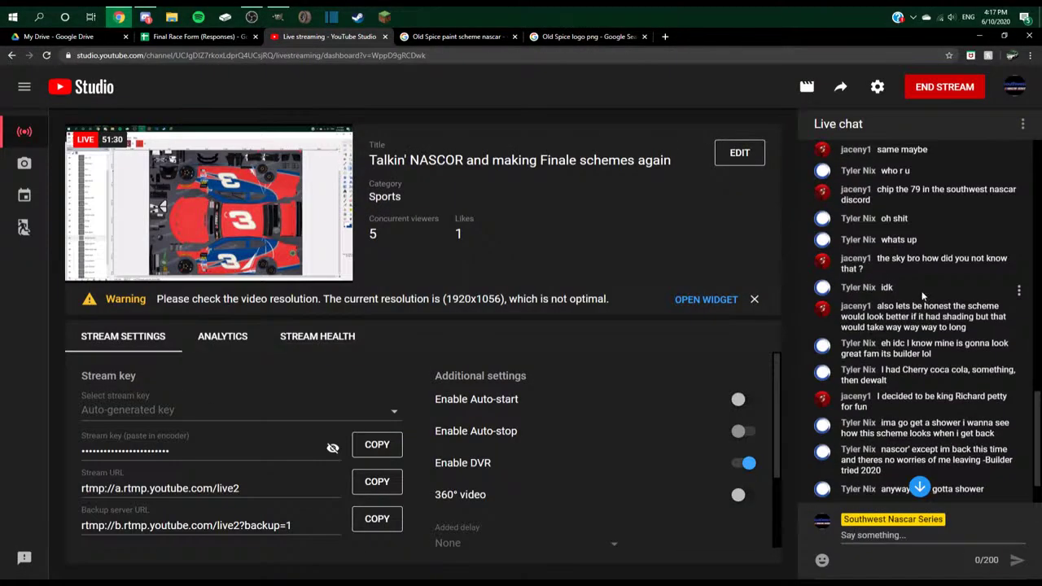
scroll(922, 298, "up", 5)
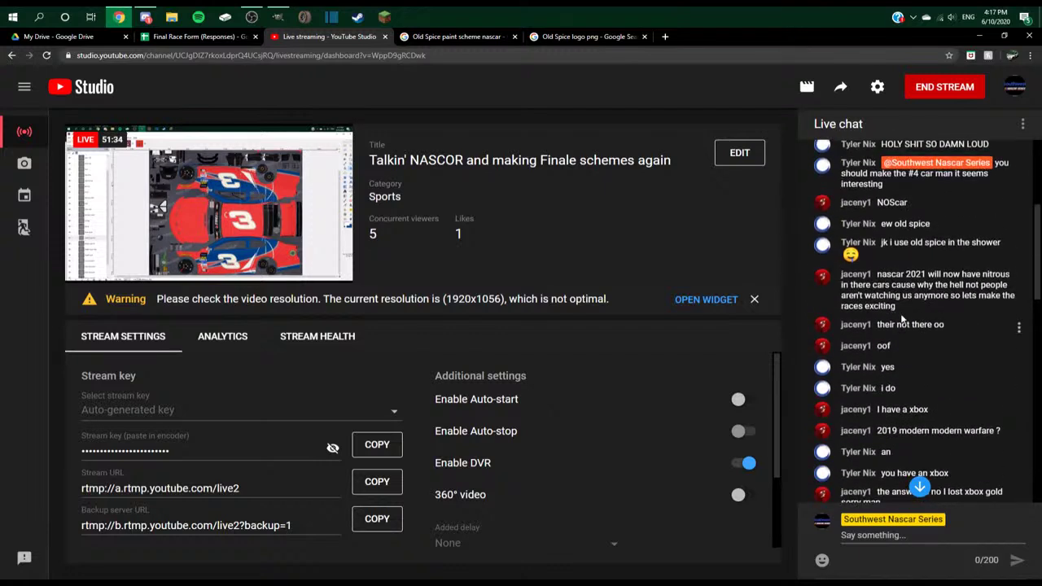
scroll(901, 320, "up", 2)
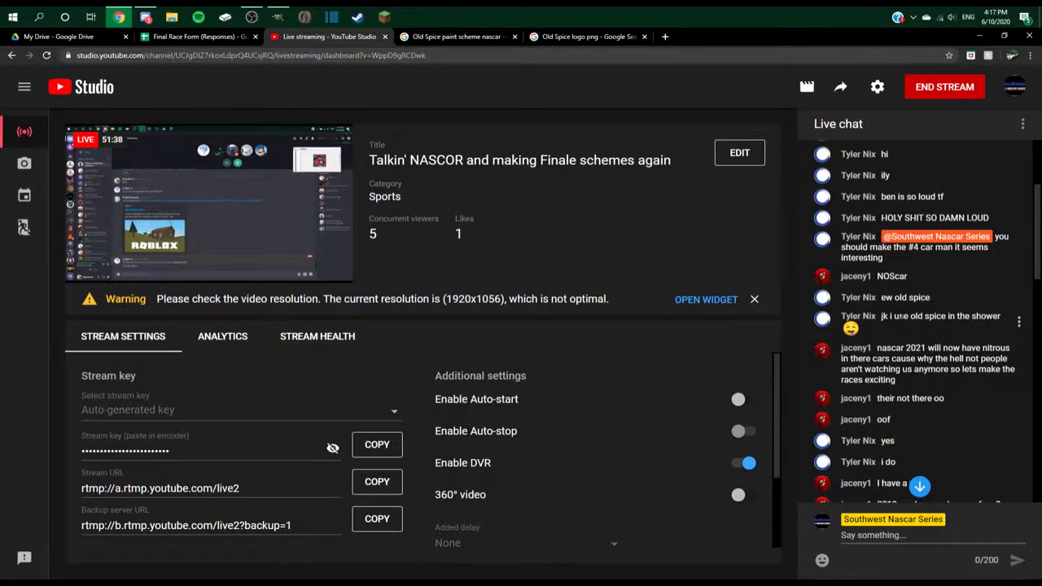
scroll(901, 319, "down", 6)
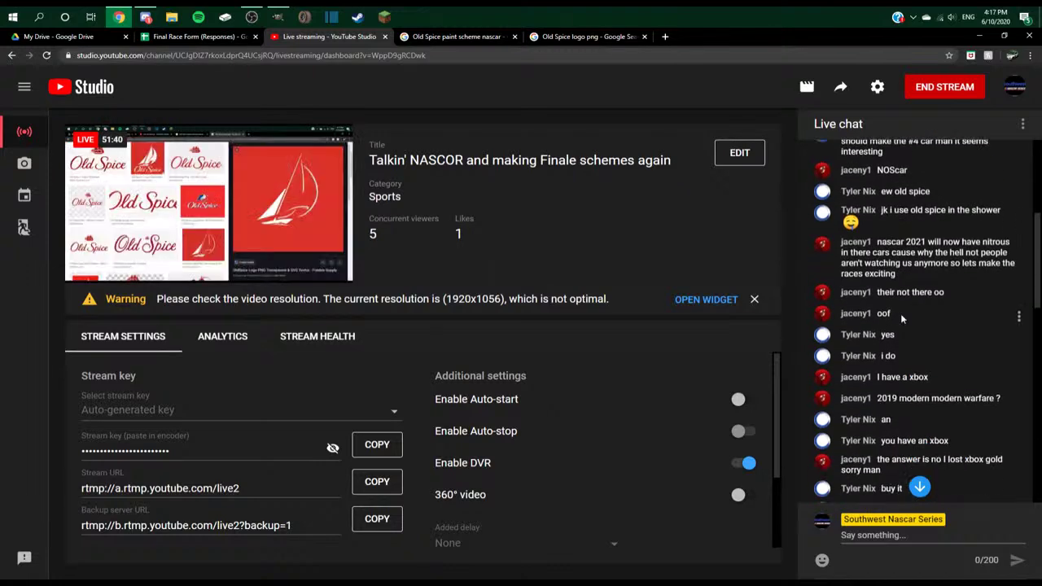
scroll(903, 319, "down", 8)
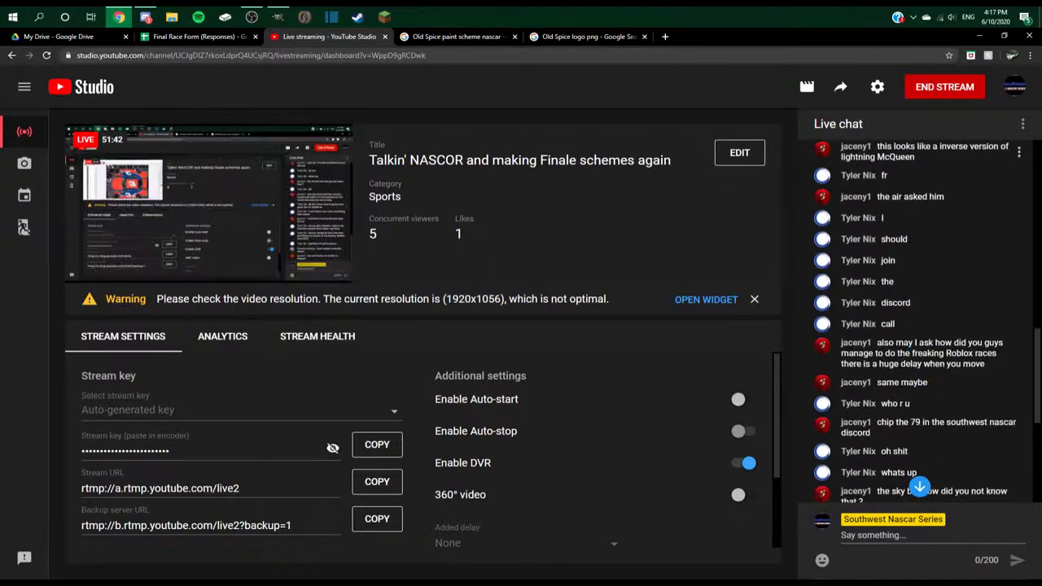
scroll(903, 318, "down", 2)
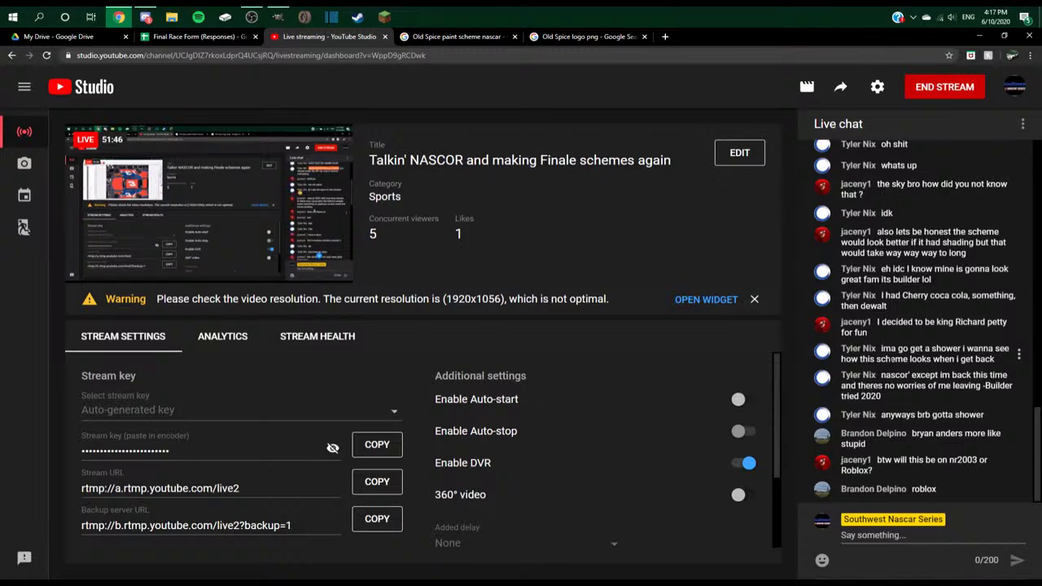
key("alt+Tab")
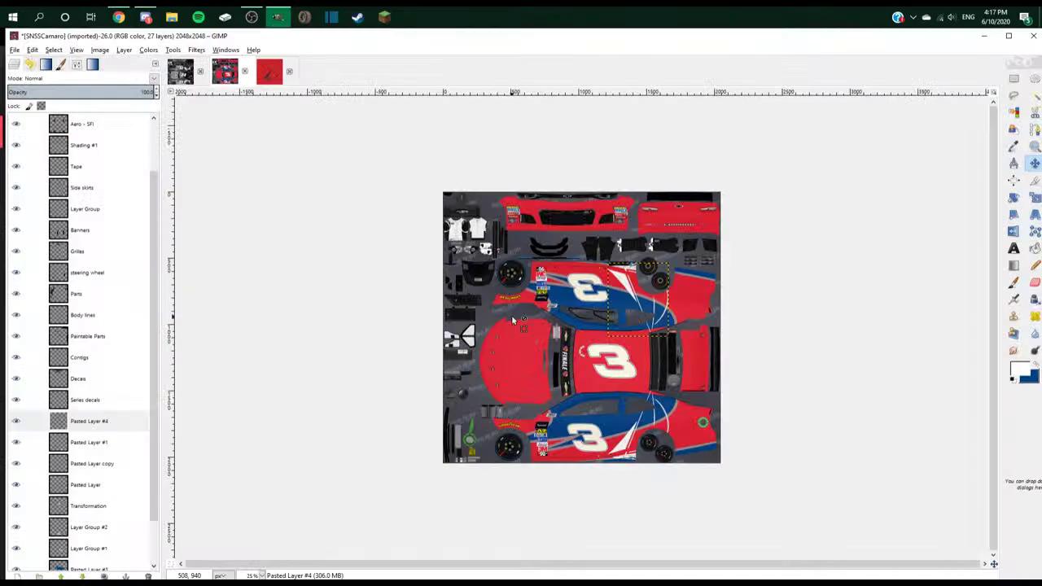
key("alt+Tab")
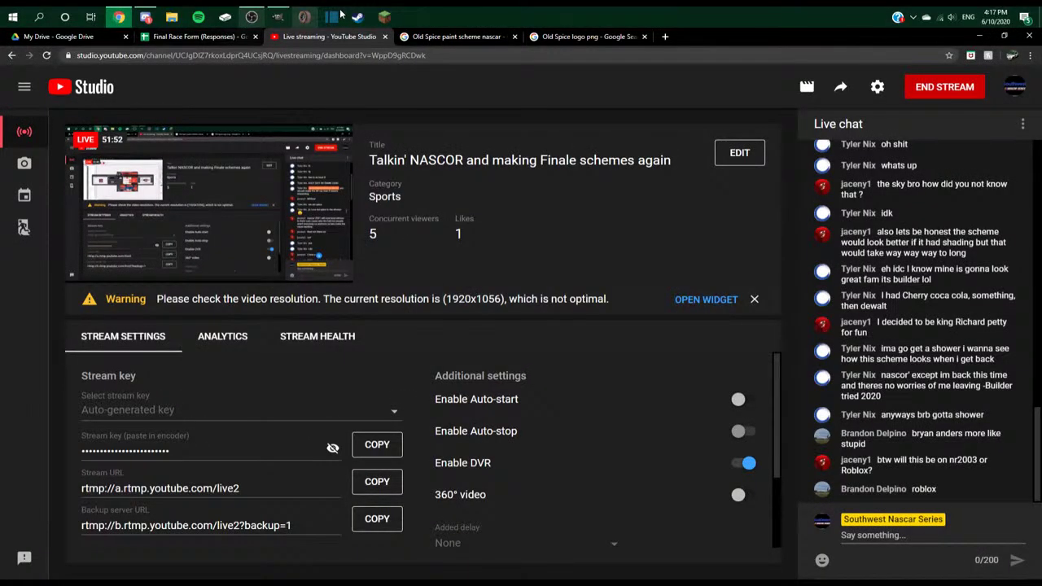
- Browse the Old Spice logo image results, previewing several candidate logos
left_click(586, 36)
left_click(87, 236)
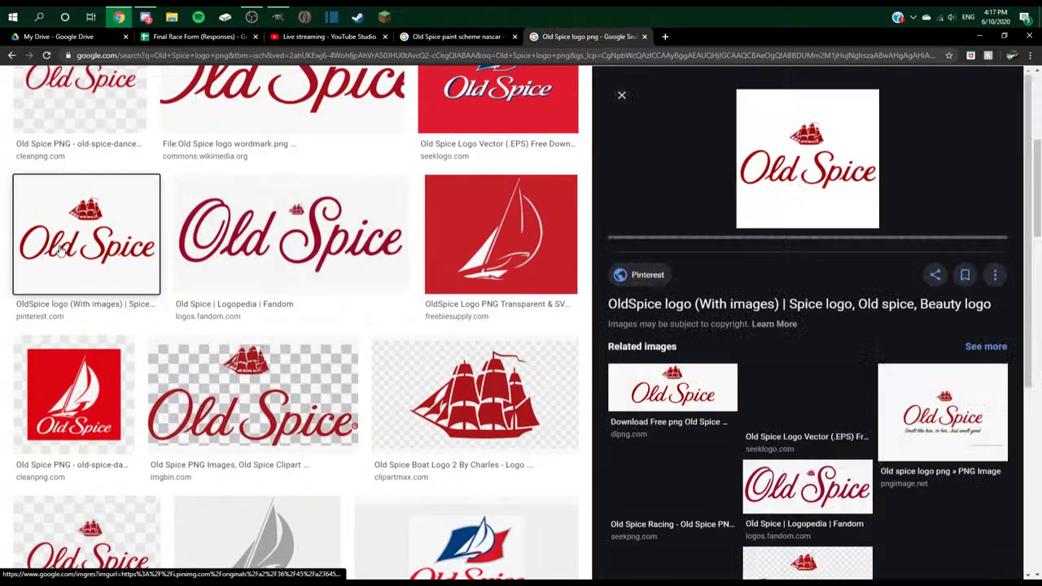
left_click(852, 438)
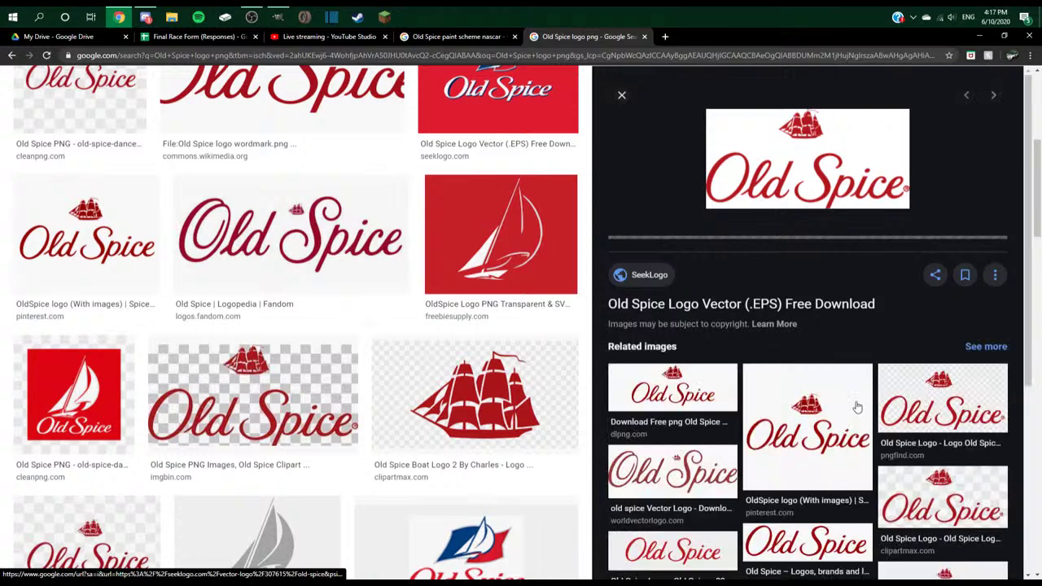
scroll(856, 407, "down", 1)
scroll(281, 375, "down", 3)
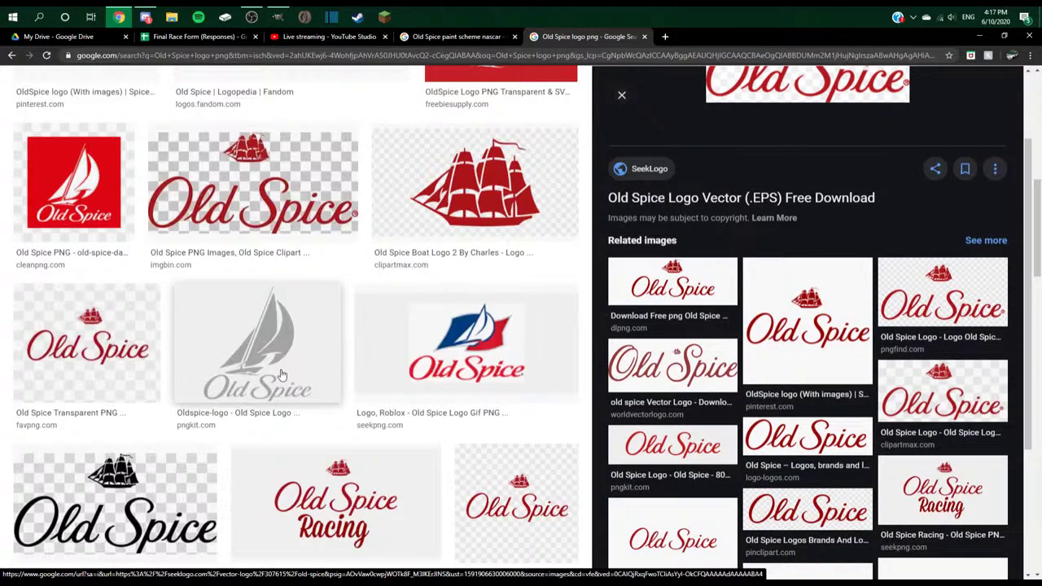
left_click(342, 480)
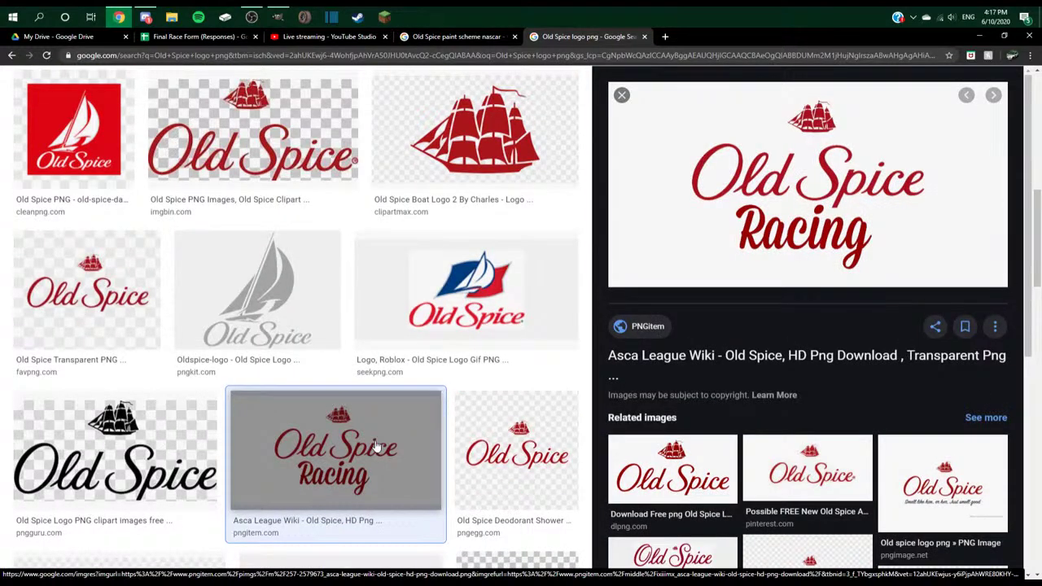
scroll(348, 350, "down", 4)
left_click(339, 318)
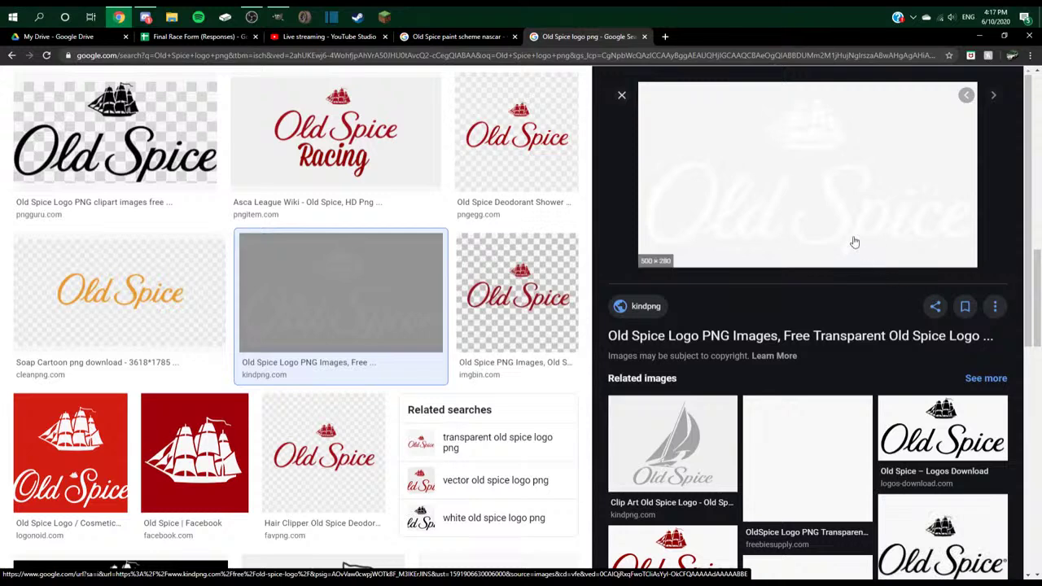
left_click(723, 465)
scroll(814, 308, "down", 3)
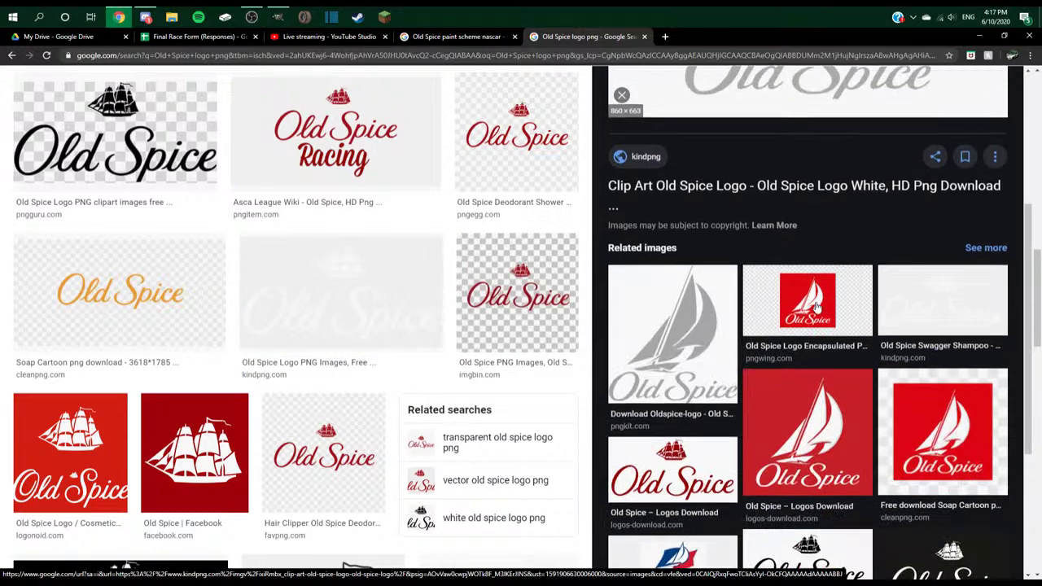
- Open the grey PNGkit sailboat Old Spice logo and copy the image
left_click(678, 341)
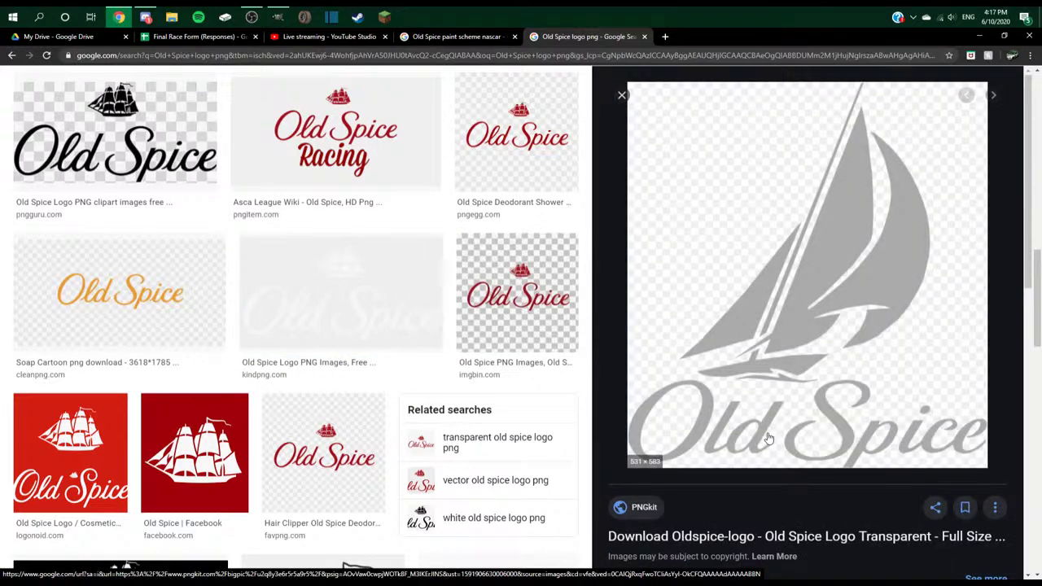
right_click(824, 440)
left_click(863, 523)
key("alt+Tab")
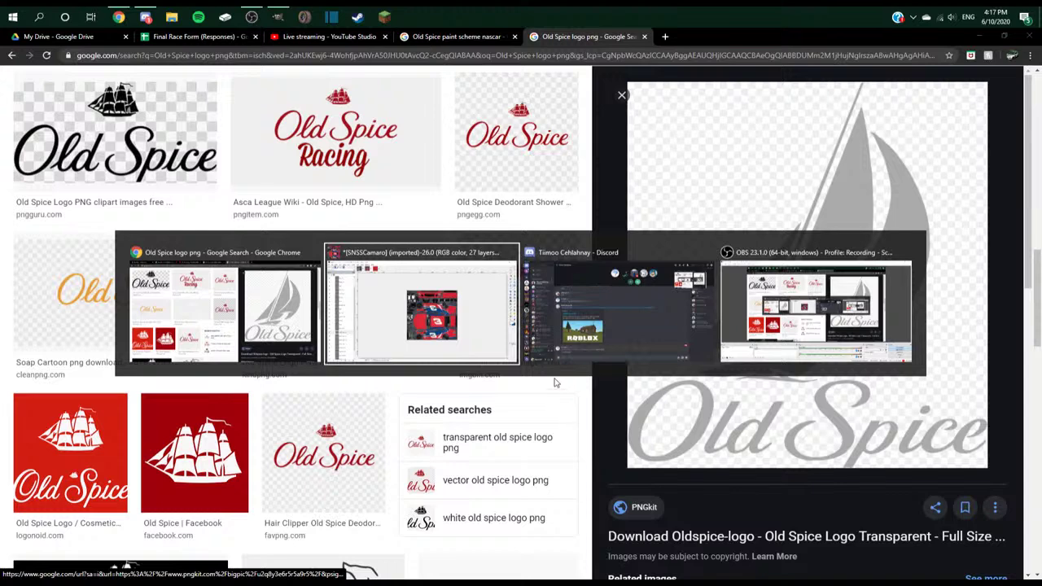
- Paste the copied Old Spice logo into GIMP as its own layer and zoom in
key("ctrl+v")
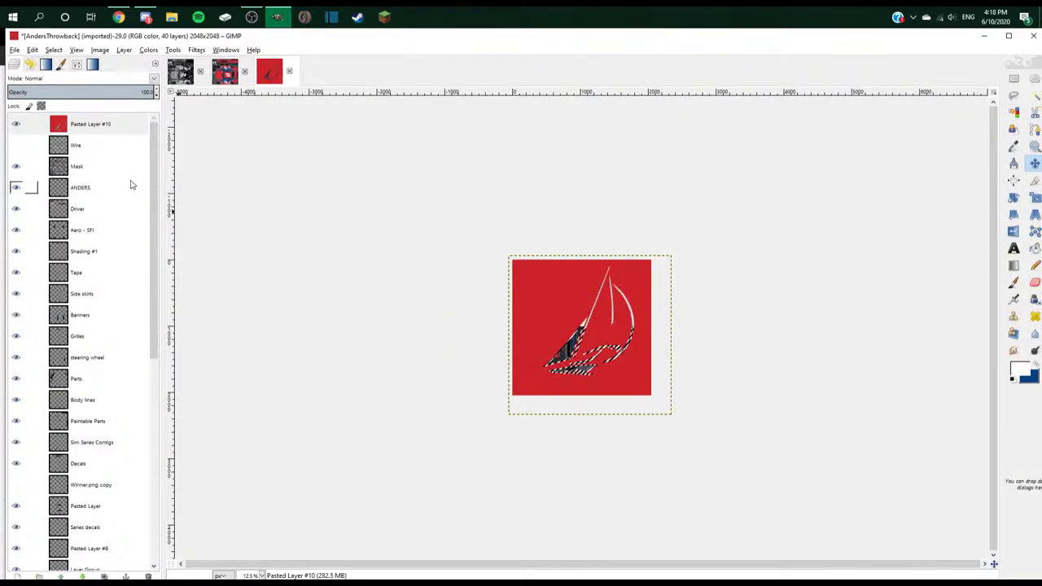
key("plus")
key("plus")
key("ctrl+v")
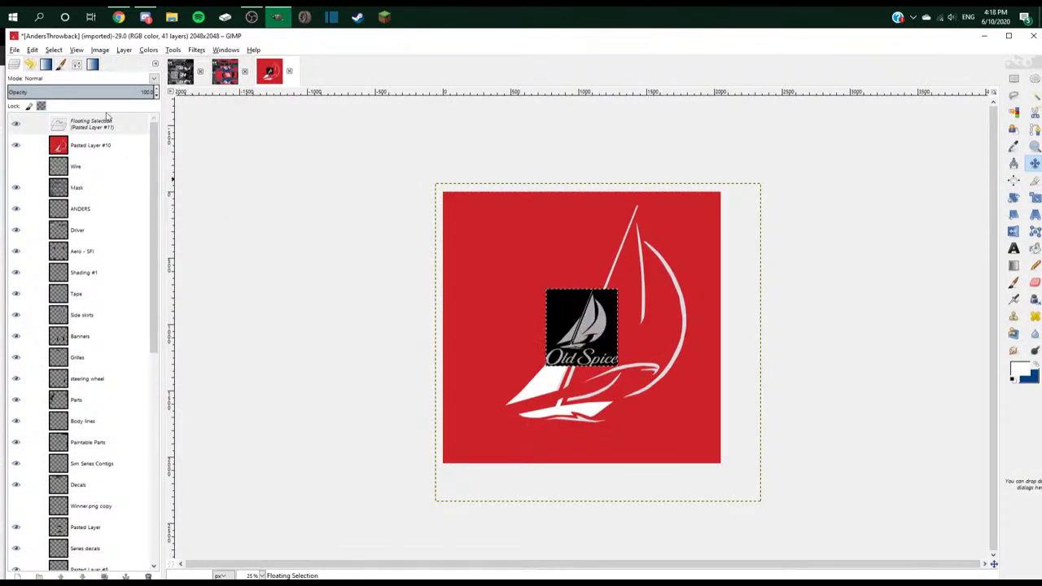
right_click(109, 123)
left_click(147, 153)
key("plus")
key("plus")
key("plus")
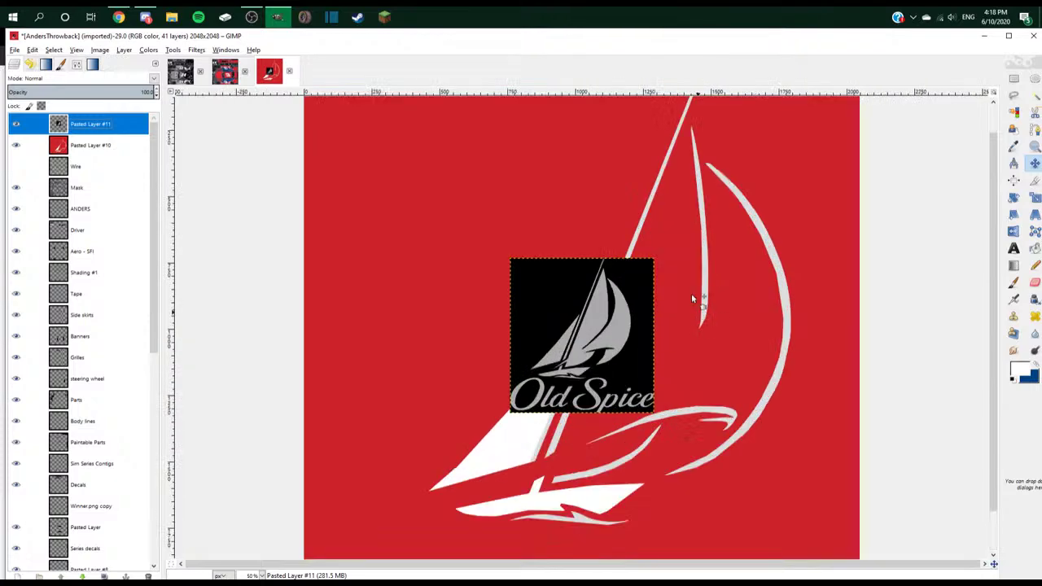
- Fuzzy-select the Old Spice letters, cut them, and paste them onto the SNSSCamaro texture
key("r")
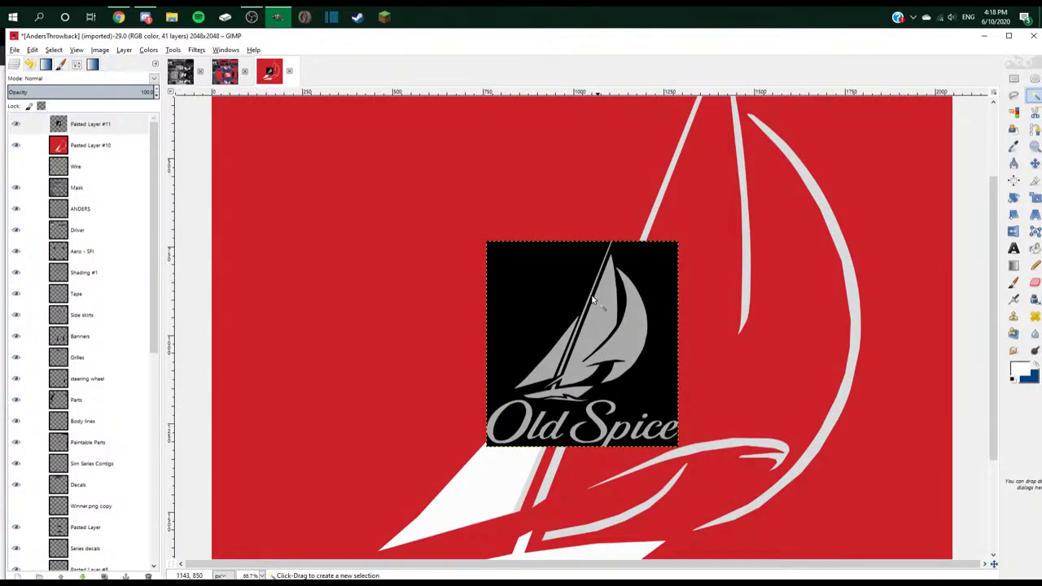
scroll(592, 300, "up", 3)
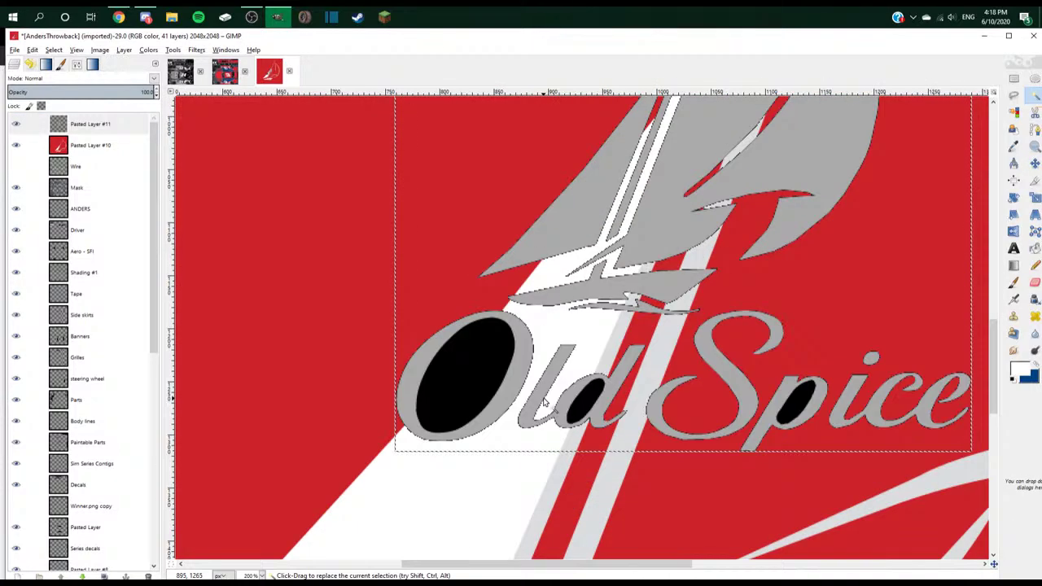
left_click(516, 388, "shift")
left_click(552, 384, "shift")
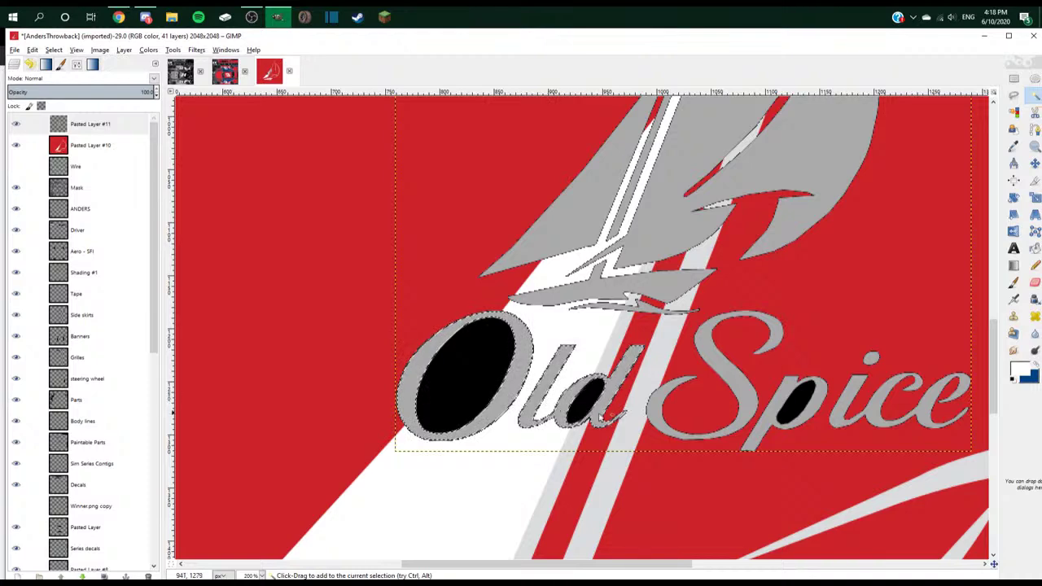
left_click(611, 390, "shift")
left_click(661, 427, "shift")
left_click(794, 427, "shift")
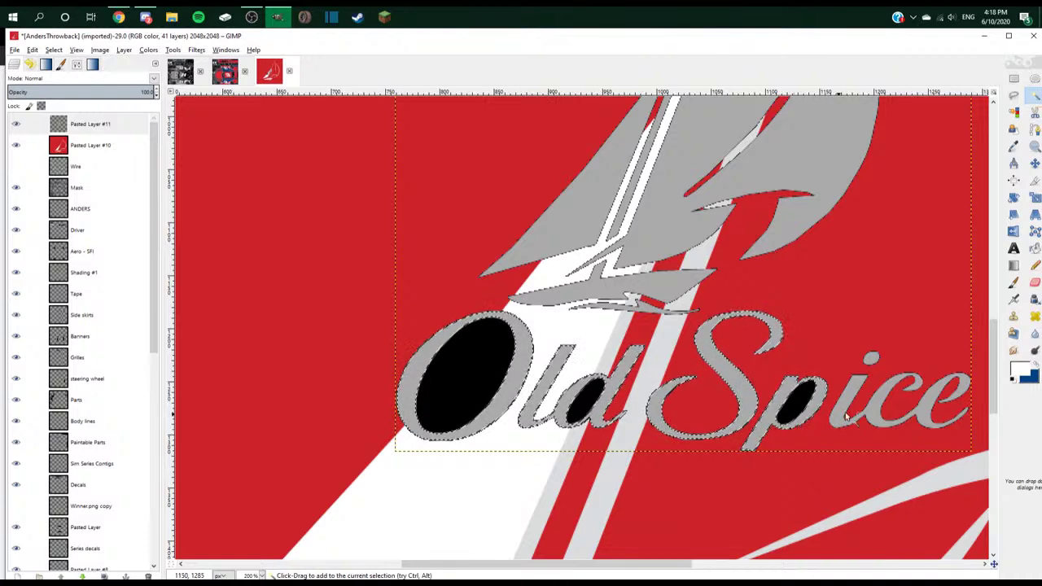
left_click(872, 359, "shift")
key("ctrl+x")
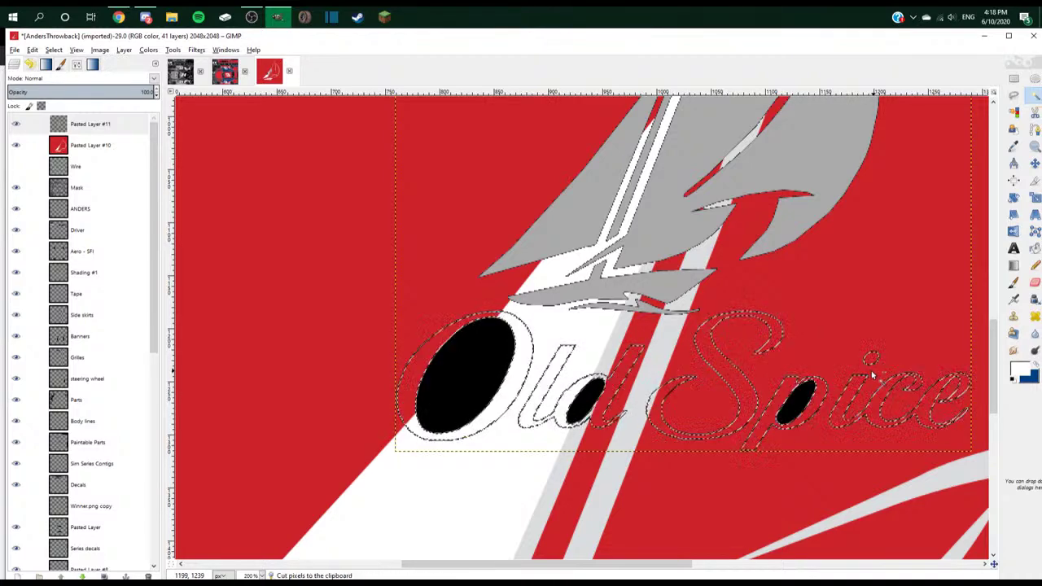
left_click(230, 74)
key("ctrl+v")
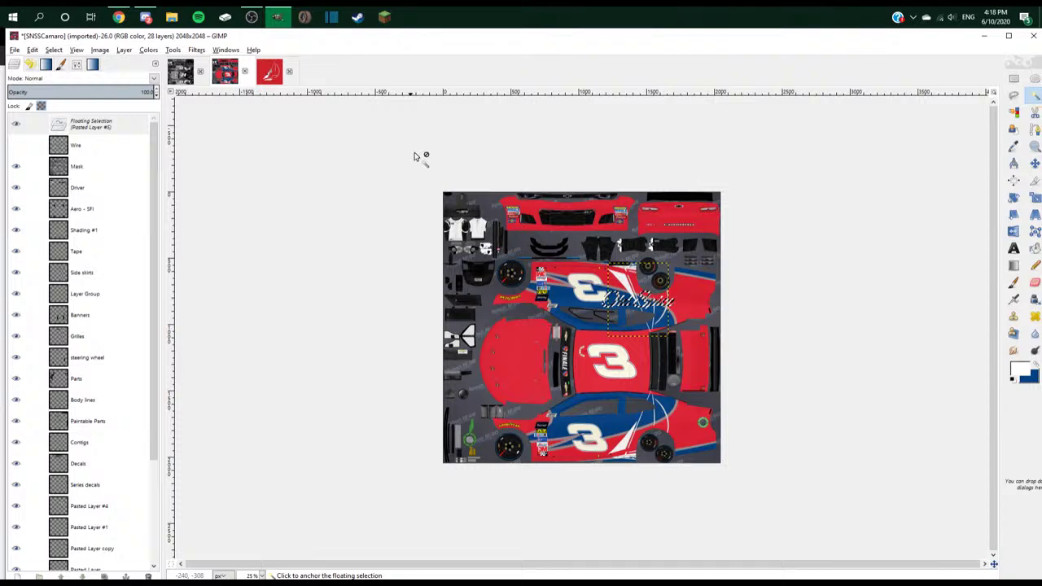
- Make the pasted lettering a new layer and move it onto the lower side panel
key("shift+ctrl+n")
key("m")
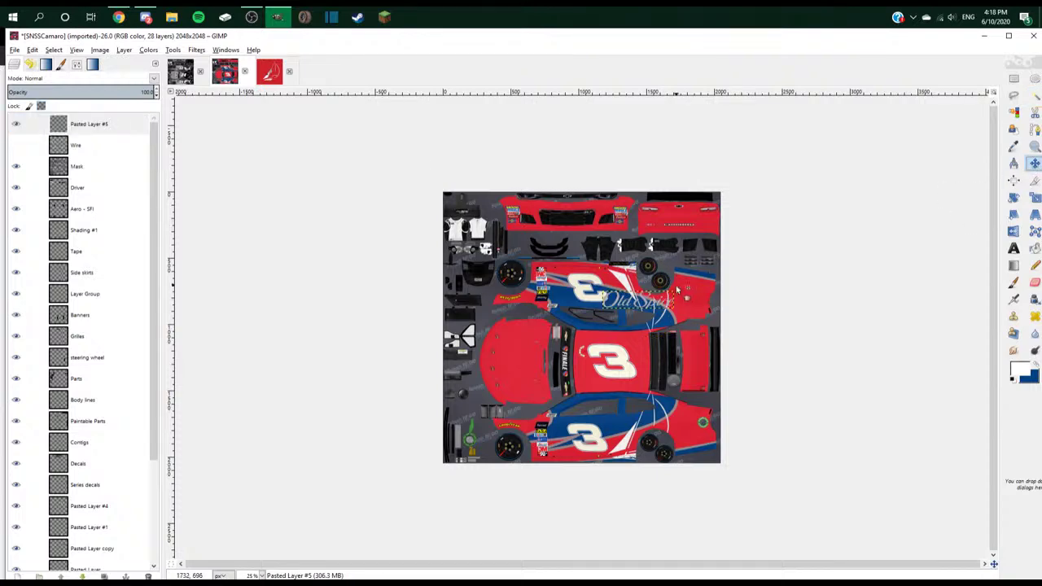
scroll(627, 307, "up", 3)
left_click_drag(654, 301, 691, 466)
scroll(716, 324, "down", 2)
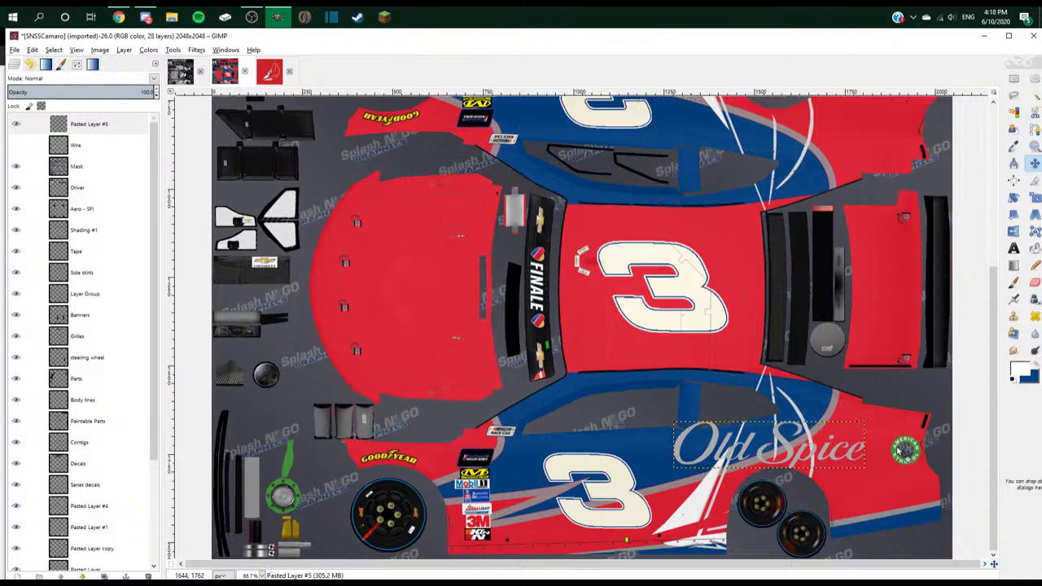
- Paint the faded grey letters solid white, then select the white Old Spice letters
left_click(1034, 249)
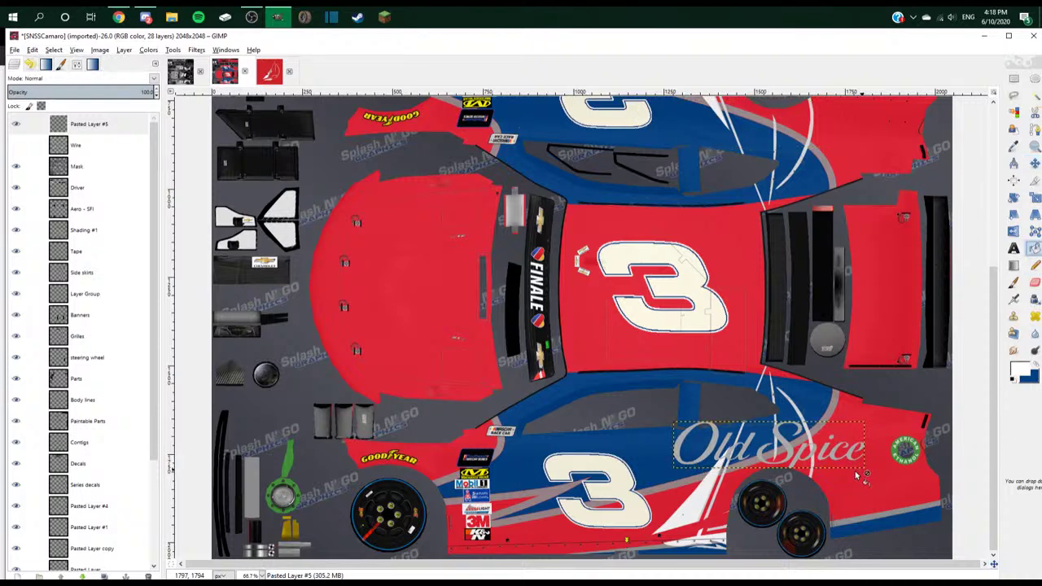
left_click(859, 476)
left_click(859, 476)
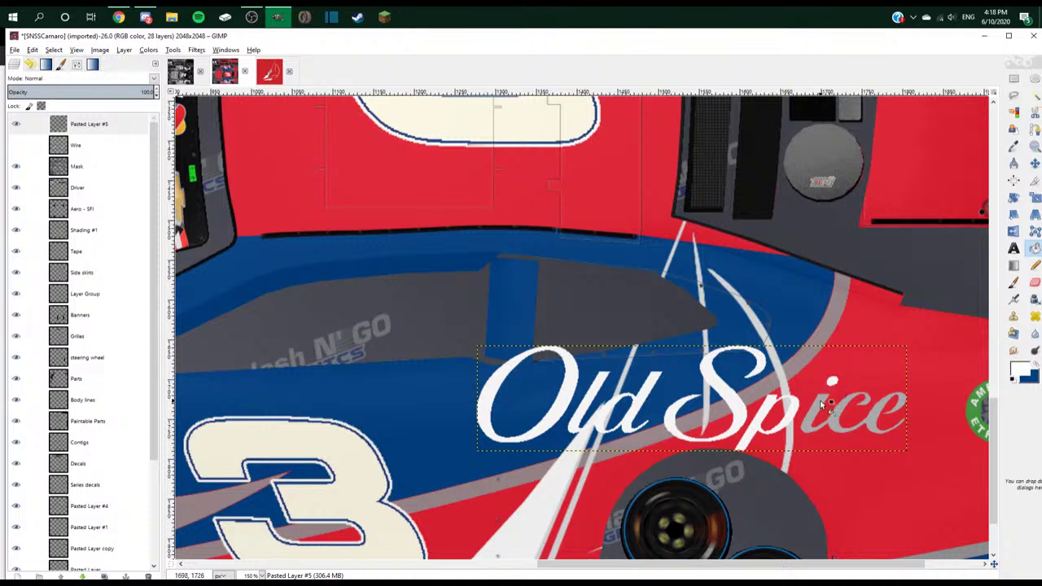
left_click_drag(822, 405, 873, 421)
left_click(1034, 95)
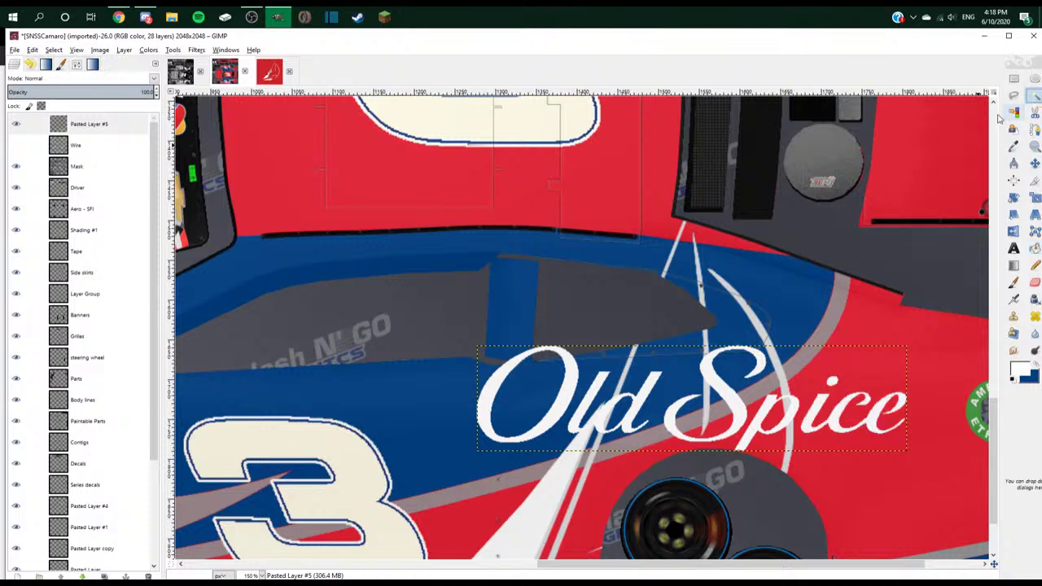
left_click(599, 399)
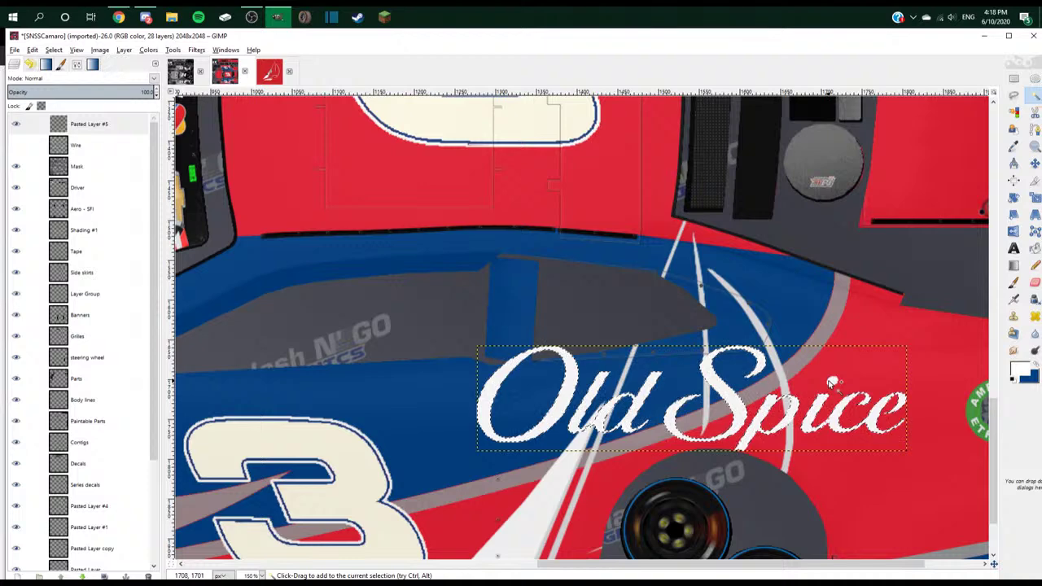
left_click(99, 50)
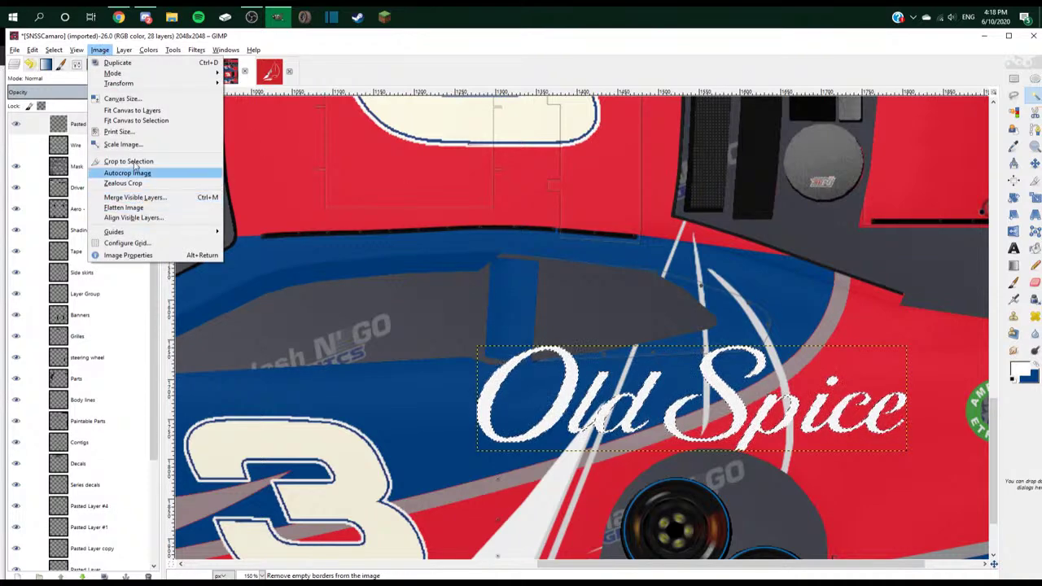
- Grow the letter selection by 5 pixels
mouse_move(53, 50)
left_click(68, 188)
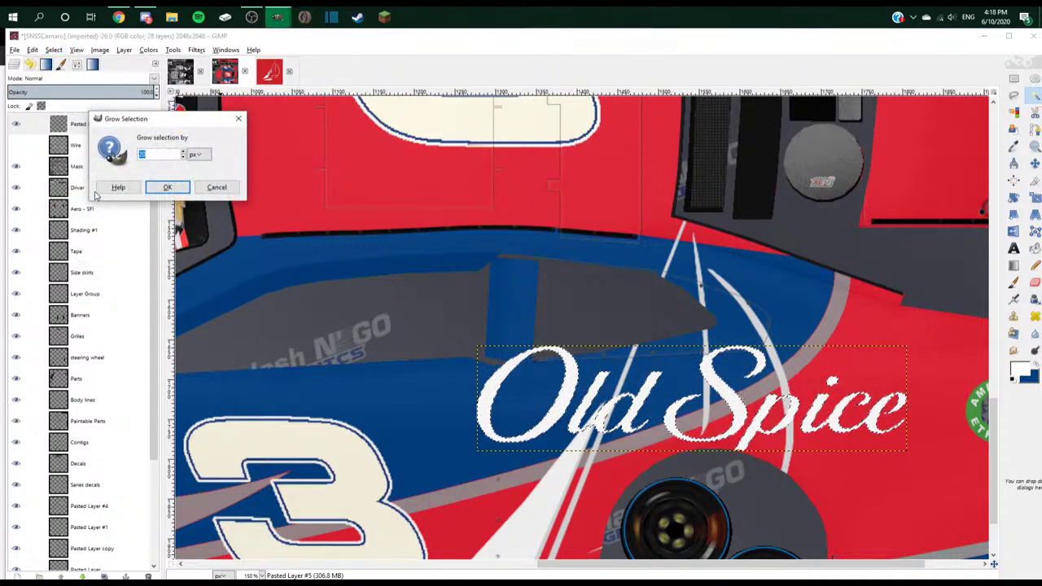
type("5")
key("Return")
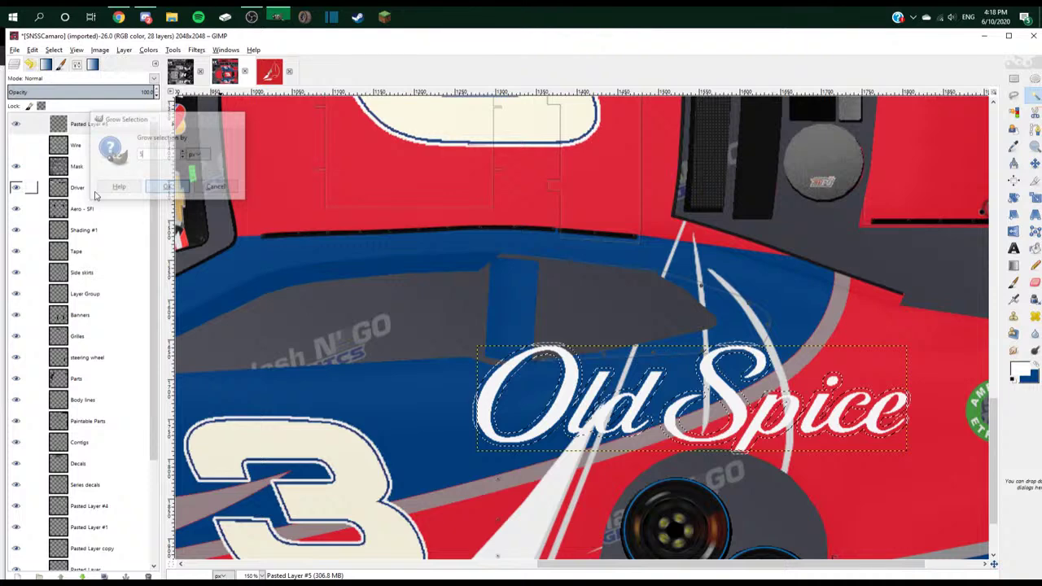
- Set the foreground to black and paint a black outline around the letters
left_click(92, 64)
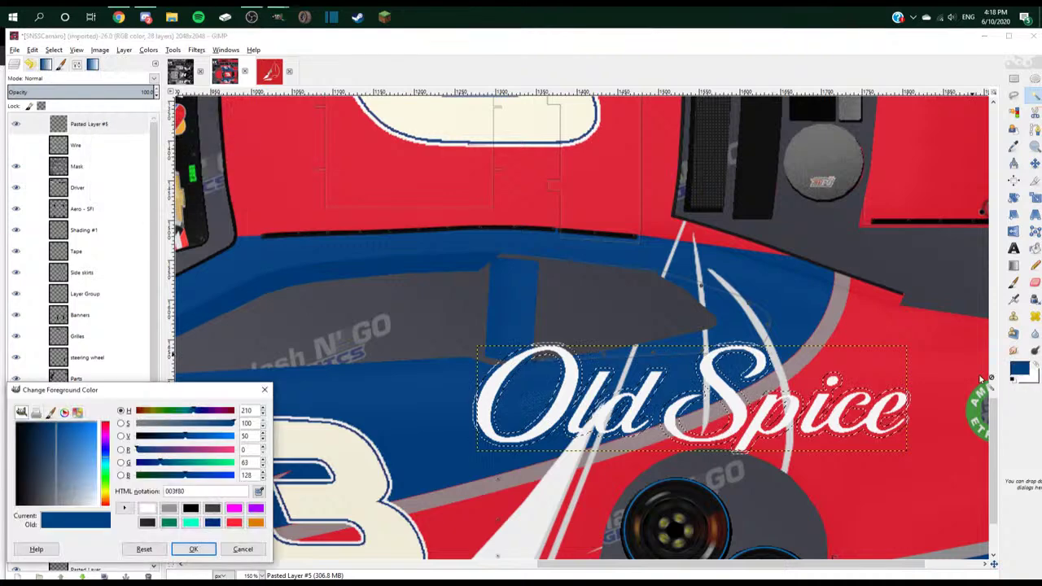
left_click(191, 508)
left_click(193, 549)
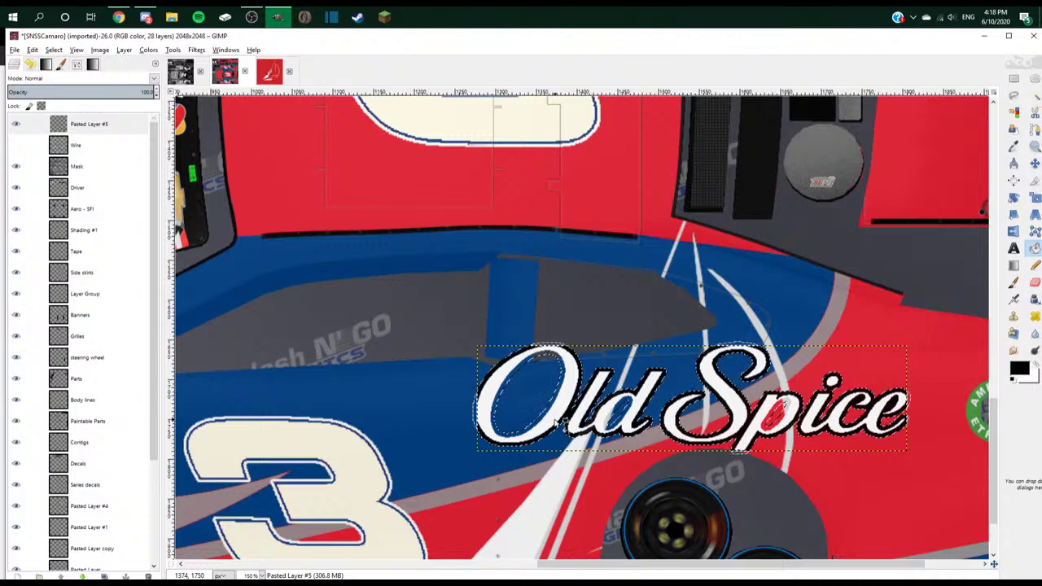
left_click_drag(557, 402, 639, 419)
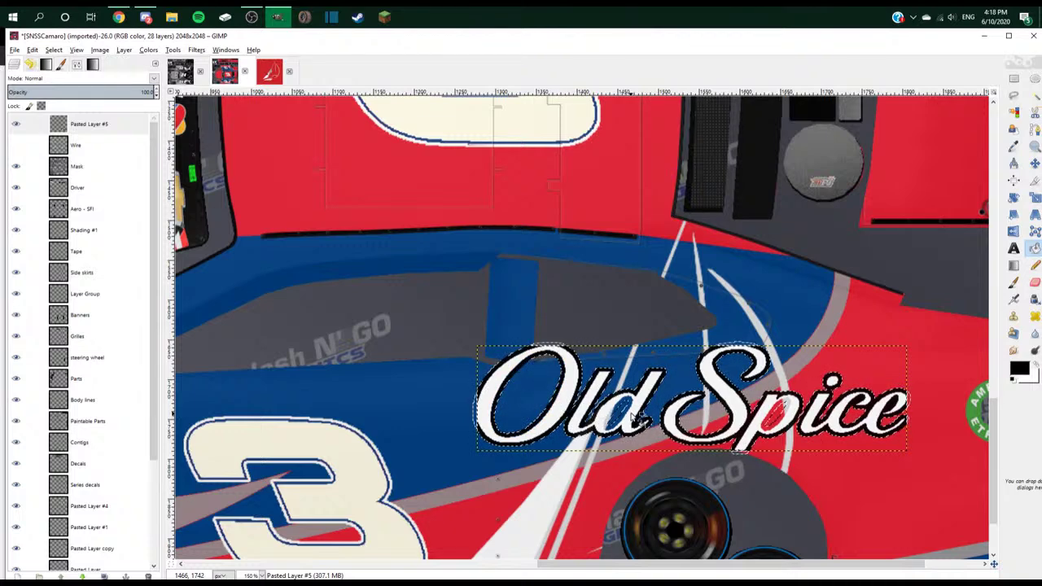
scroll(639, 419, "up", 1)
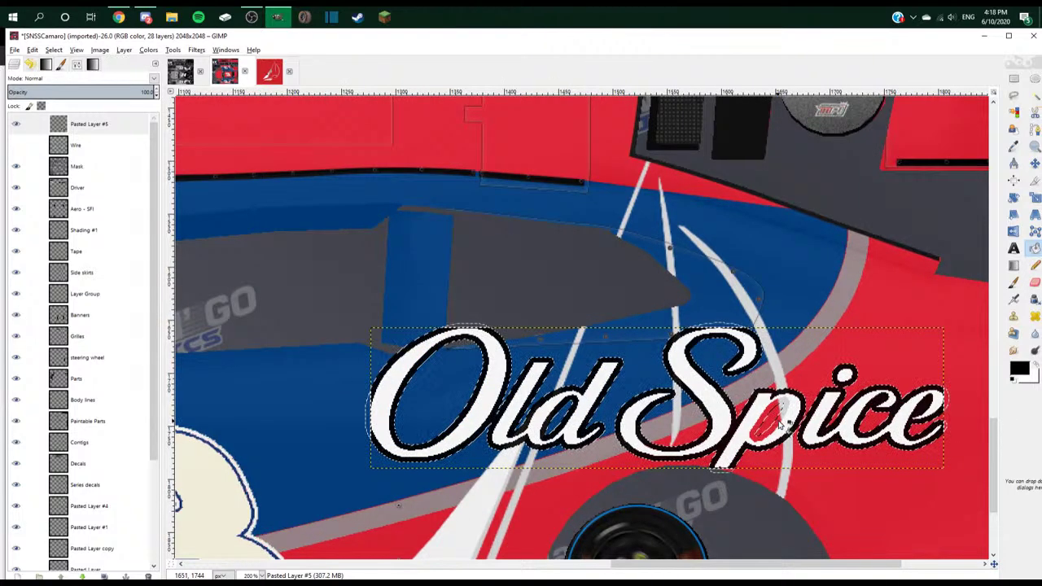
scroll(769, 310, "down", 1)
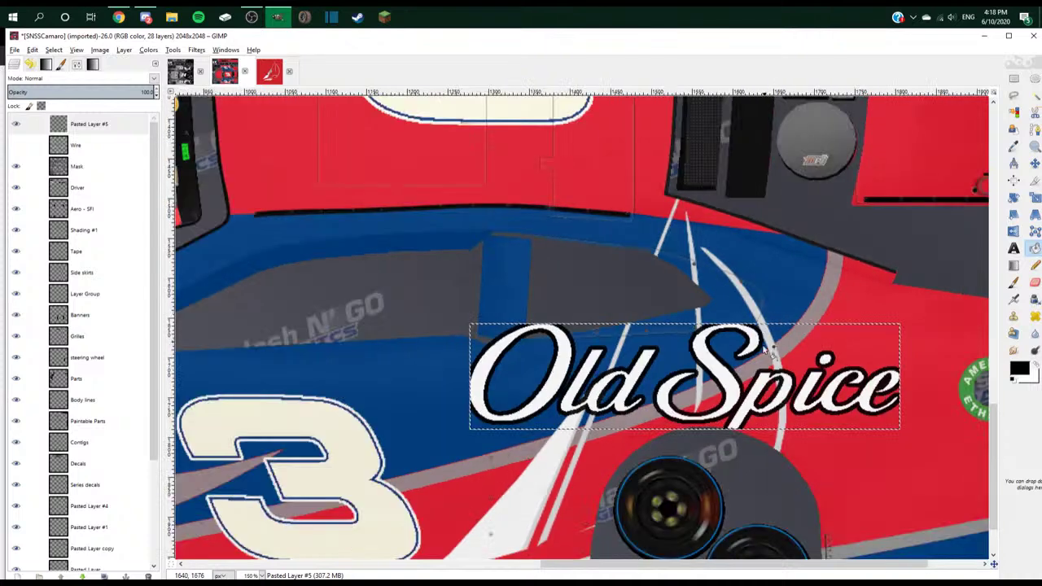
key("m")
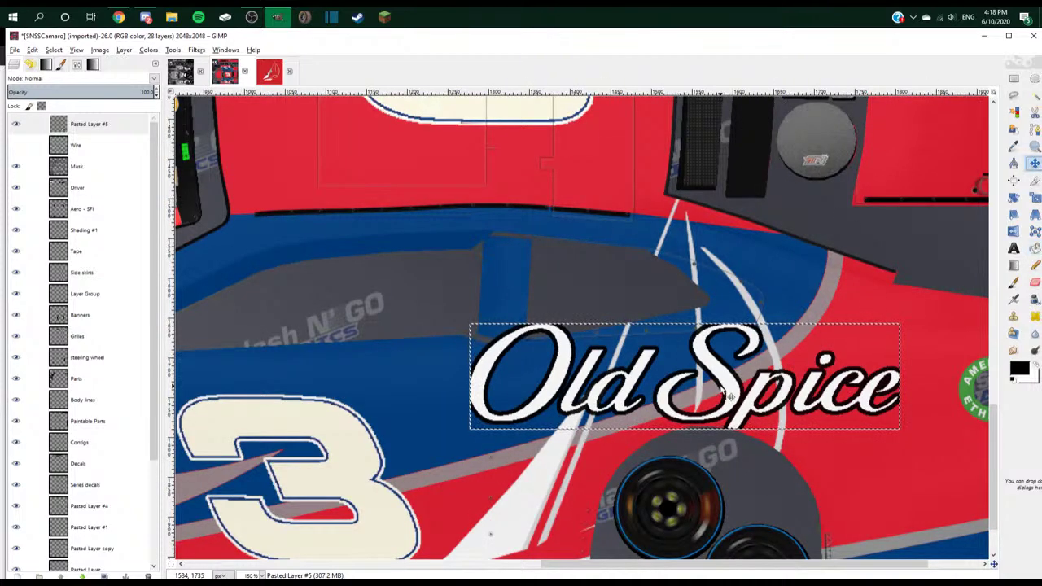
right_click(77, 126)
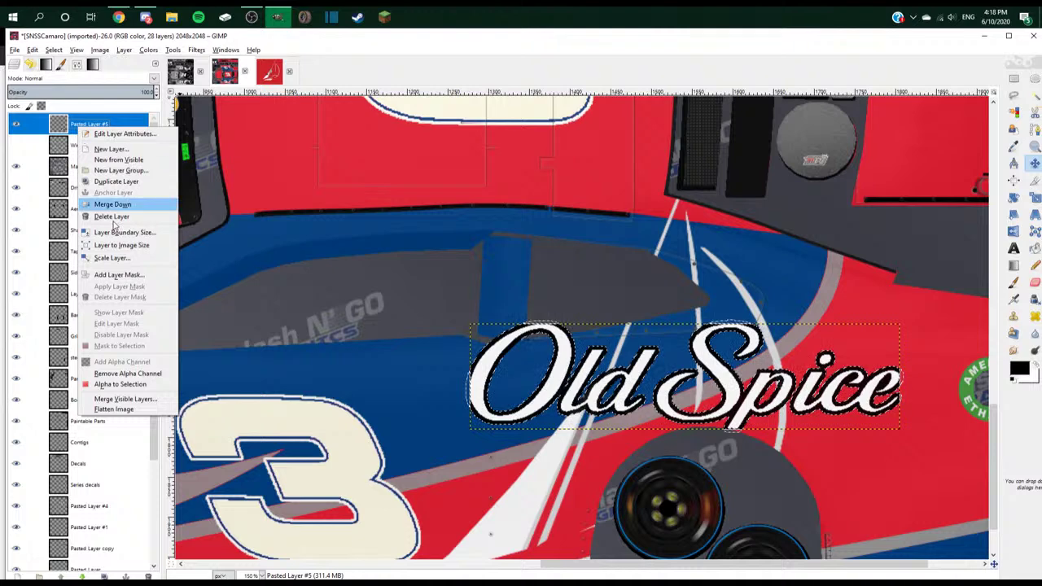
- Resize the logo layer to image size and clear the selection
left_click(133, 251)
key("u")
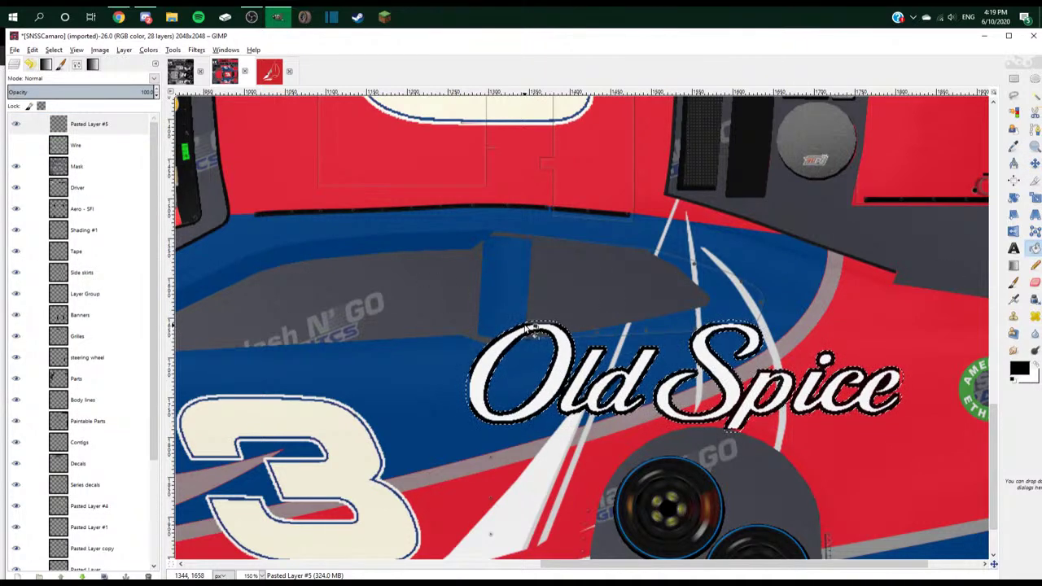
scroll(753, 416, "up", 1)
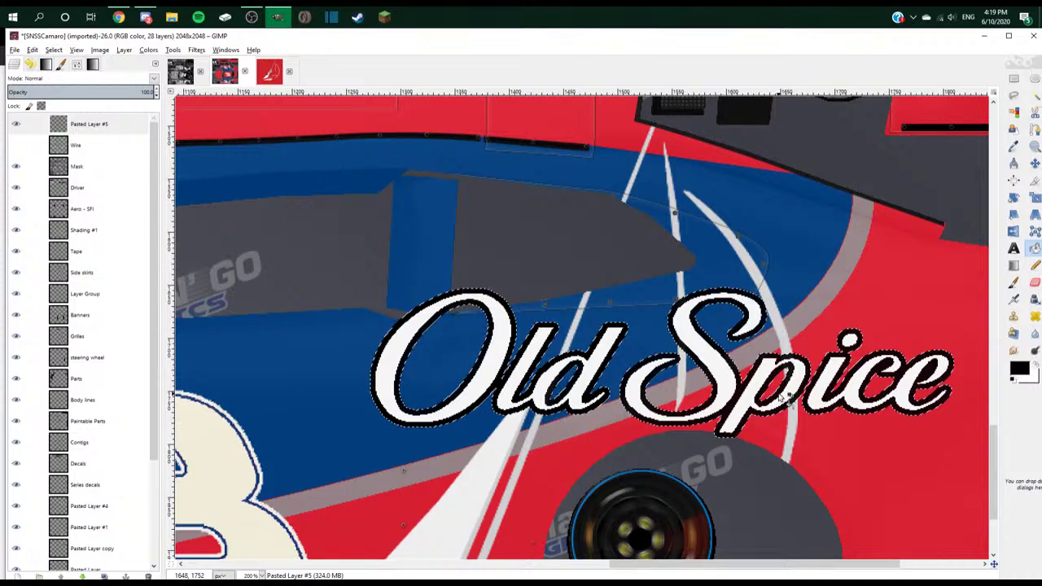
key("ctrl+shift+a")
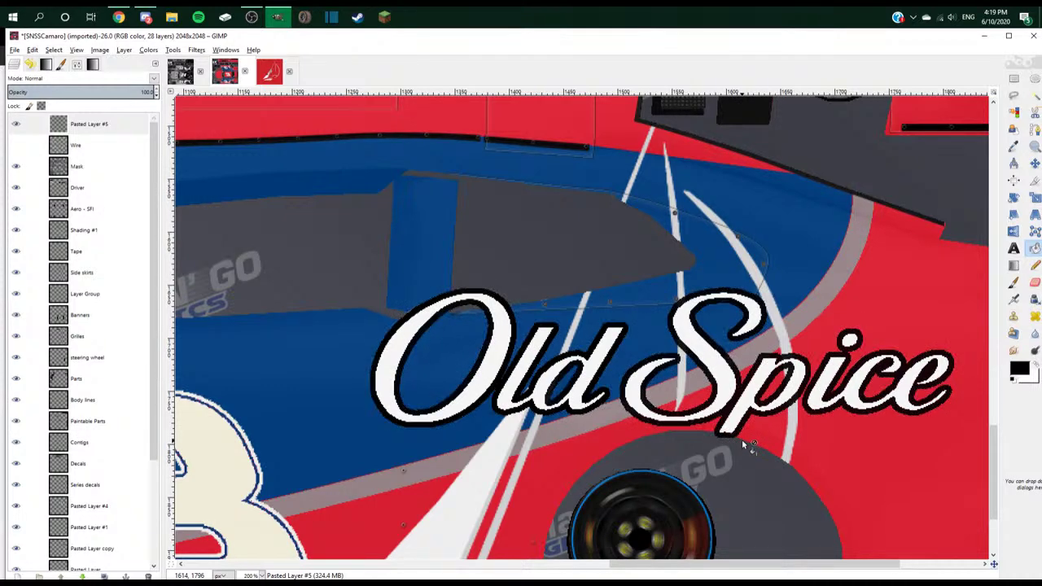
- Cut the boxed logo into new Pasted Layer #6, delete Pasted Layer #5, and place #6 above #4
left_click(1014, 78)
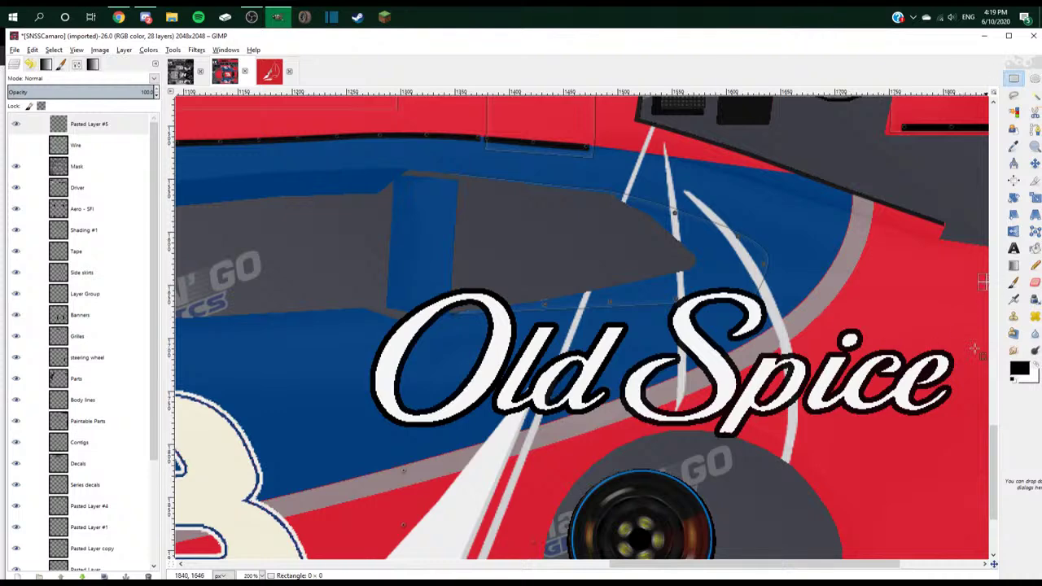
left_click_drag(987, 285, 327, 446)
key("ctrl+x")
key("ctrl+v")
right_click(87, 124)
left_click(139, 144)
right_click(112, 148)
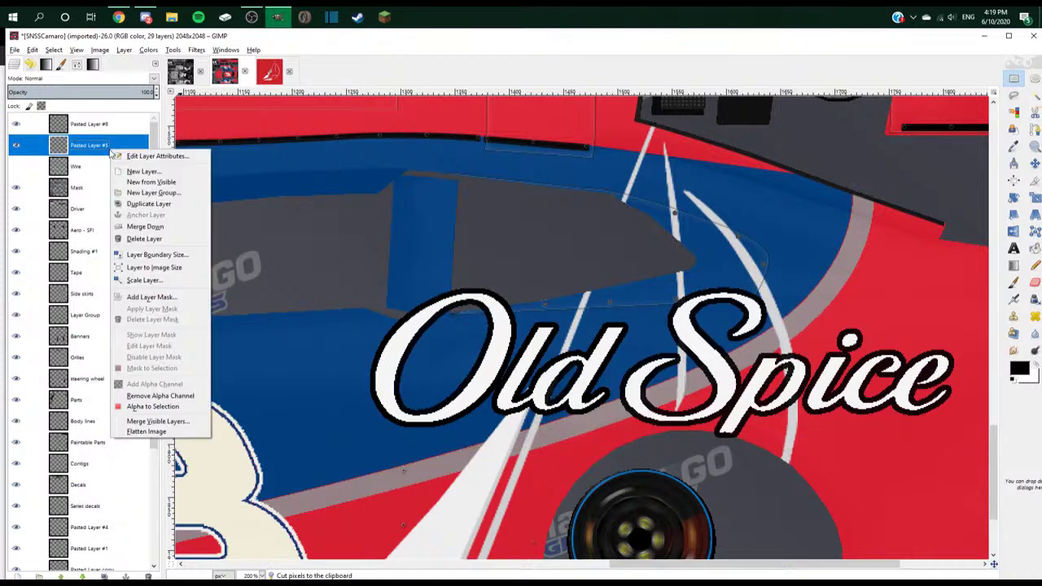
left_click(144, 239)
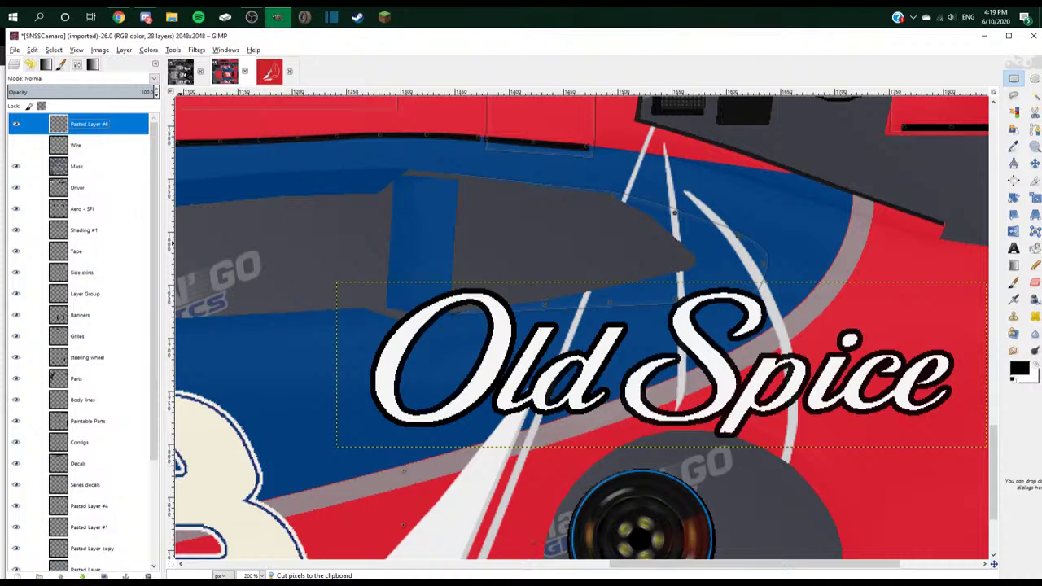
left_click_drag(90, 124, 110, 494)
- Scale the logo layer down from 596 px wide and nudge it slightly right
left_click(1034, 163)
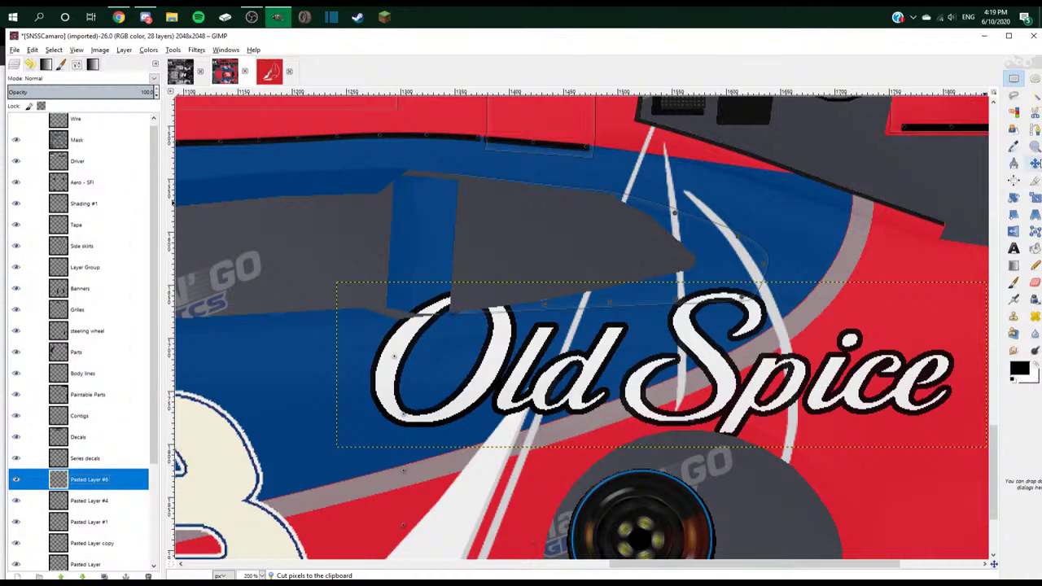
scroll(634, 337, "down", 2)
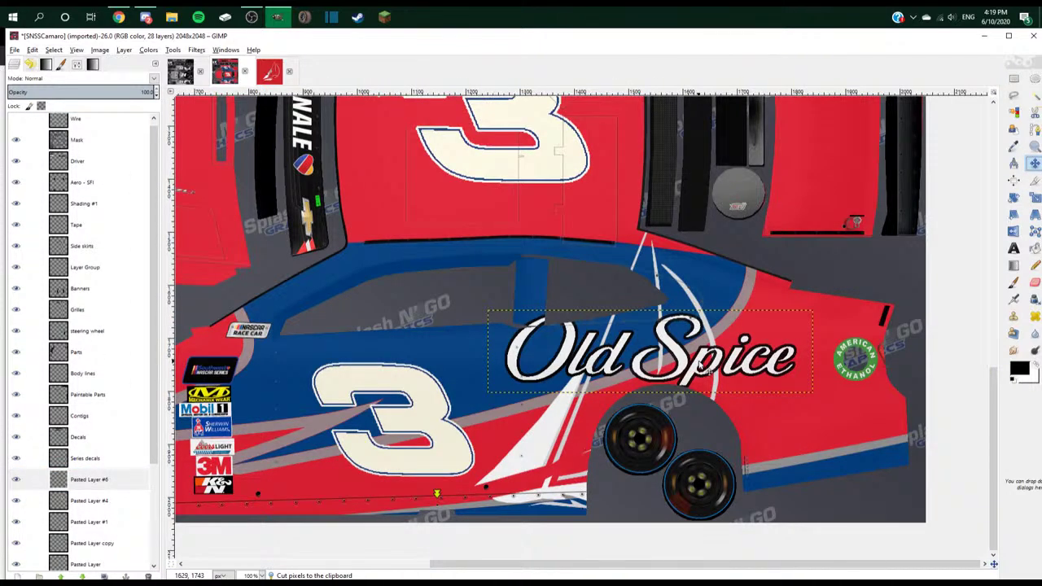
right_click(145, 478)
left_click(172, 324)
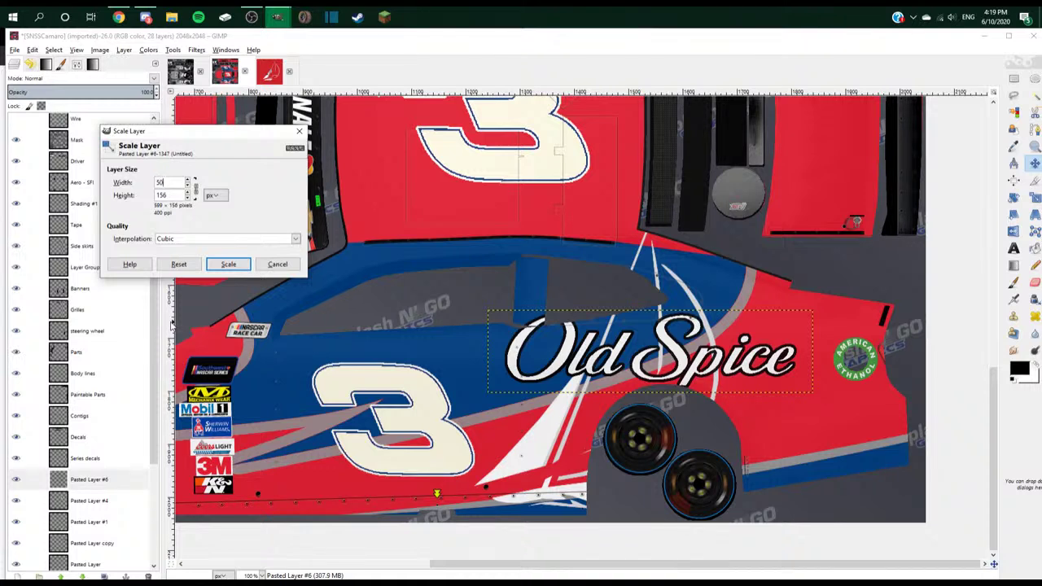
left_click(228, 264)
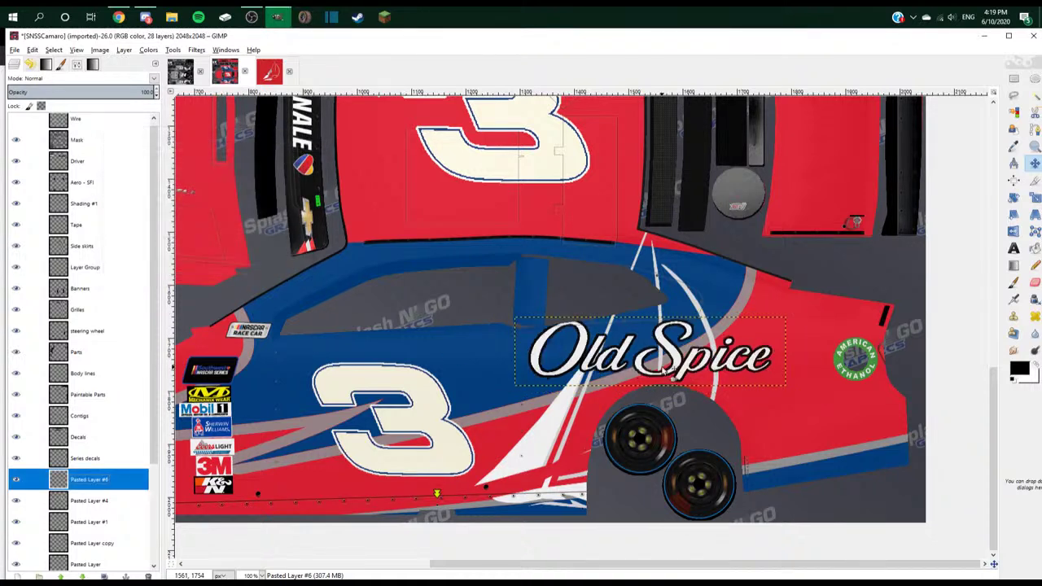
left_click_drag(583, 353, 603, 358)
key("minus")
key("minus")
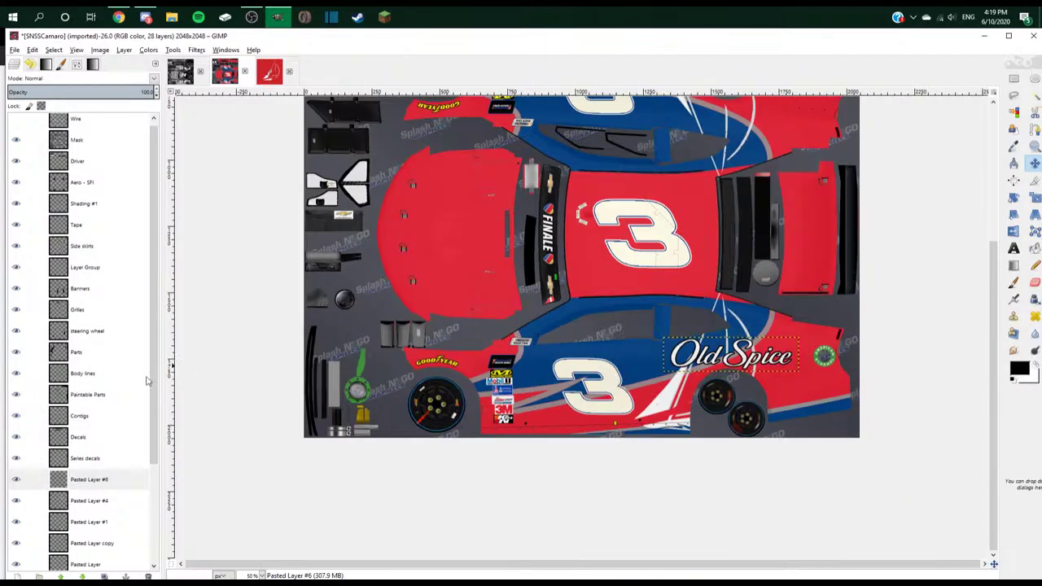
scroll(81, 407, "down", 3)
left_click(108, 560)
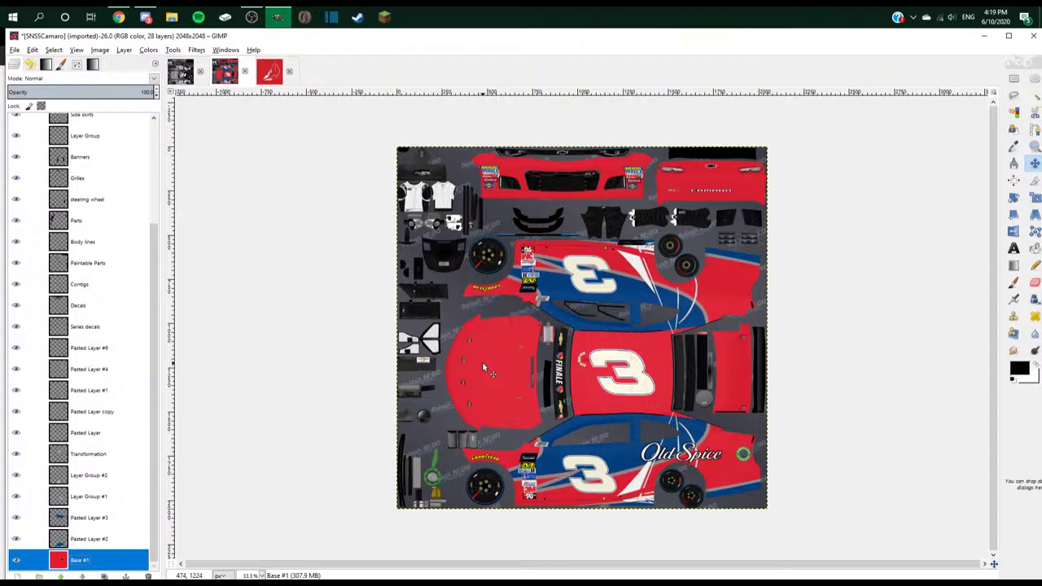
- Switch to Chrome and open the 'Live streaming - YouTube Studio' tab
key("alt+Tab")
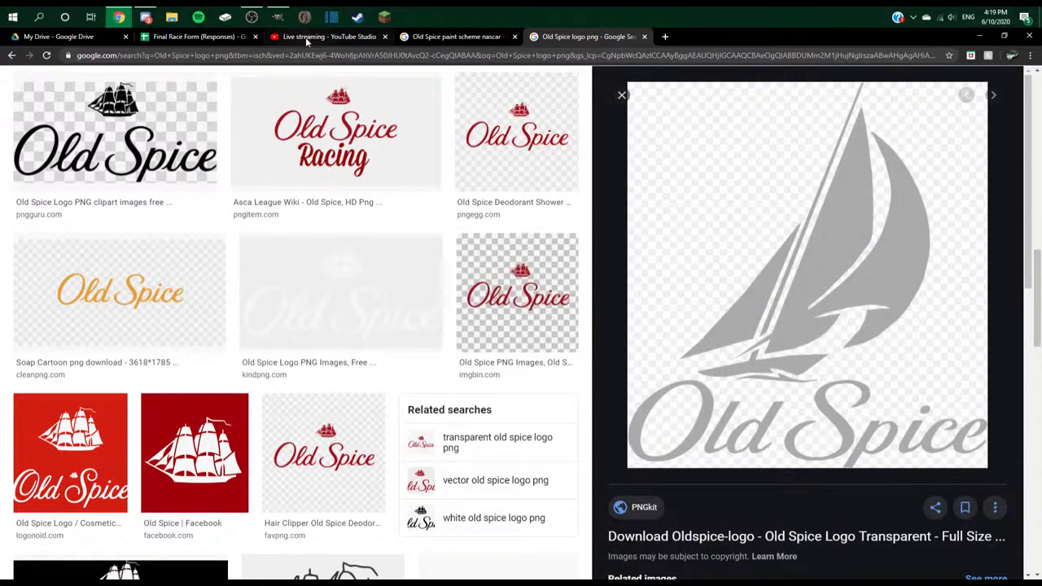
left_click(306, 36)
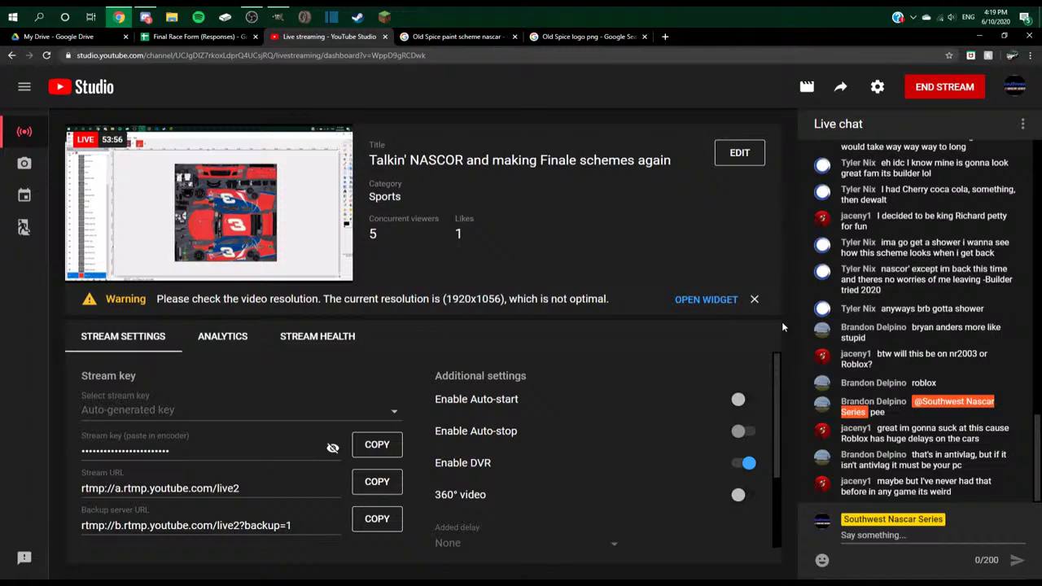
- Bring the GIMP car texture window back from the taskbar
left_click(277, 16)
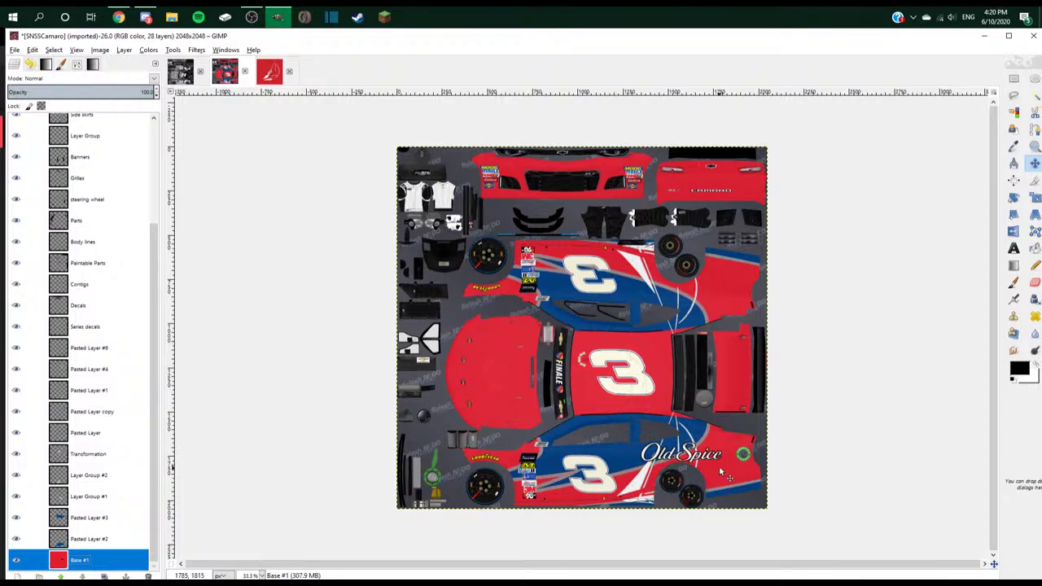
- Duplicate Pasted Layer #6 and move the logo copy onto the opposite side panel
scroll(667, 468, "up", 3)
left_click_drag(704, 465, 701, 465)
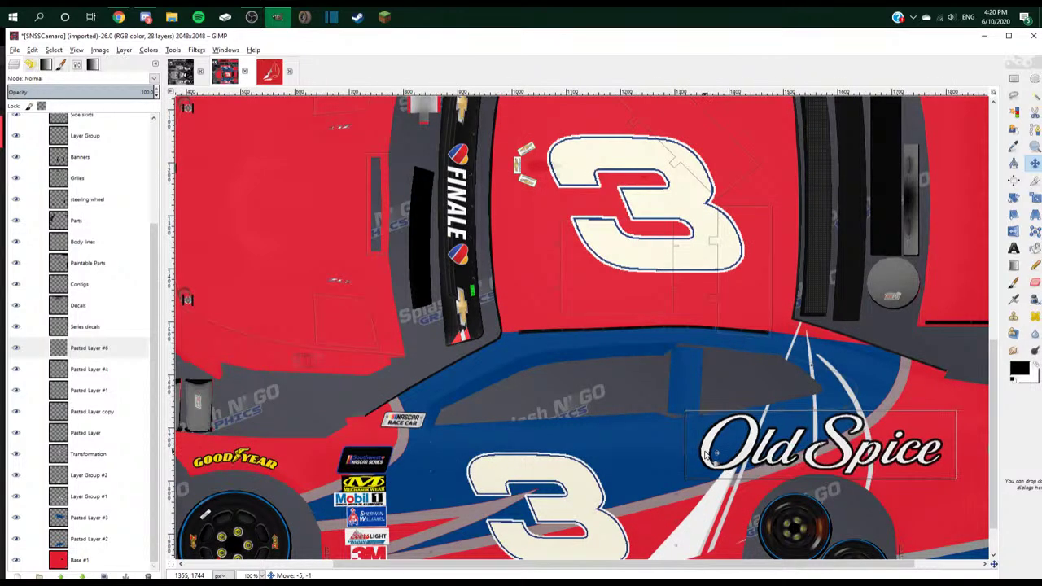
left_click(85, 391)
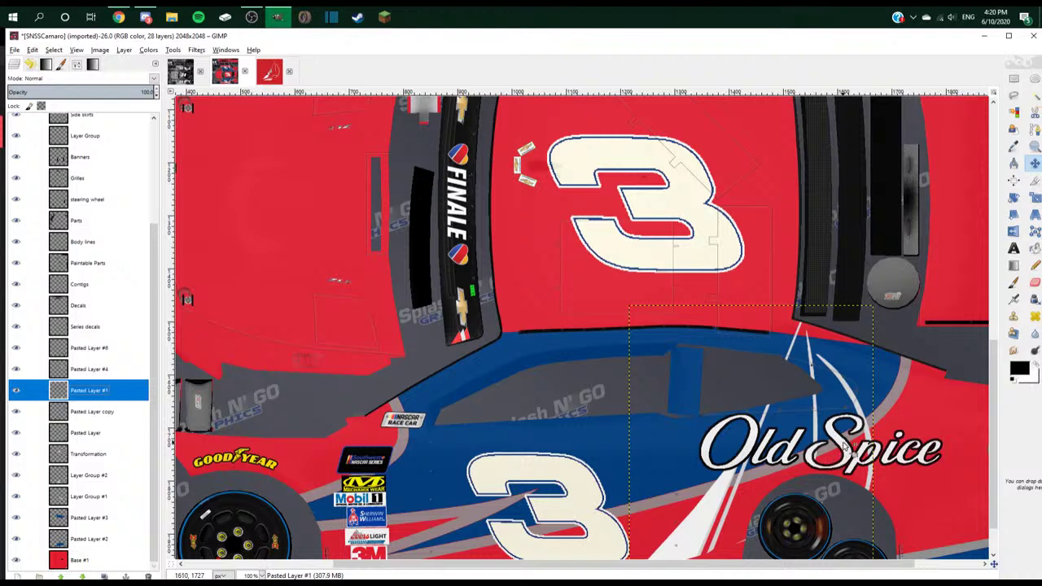
left_click(71, 347)
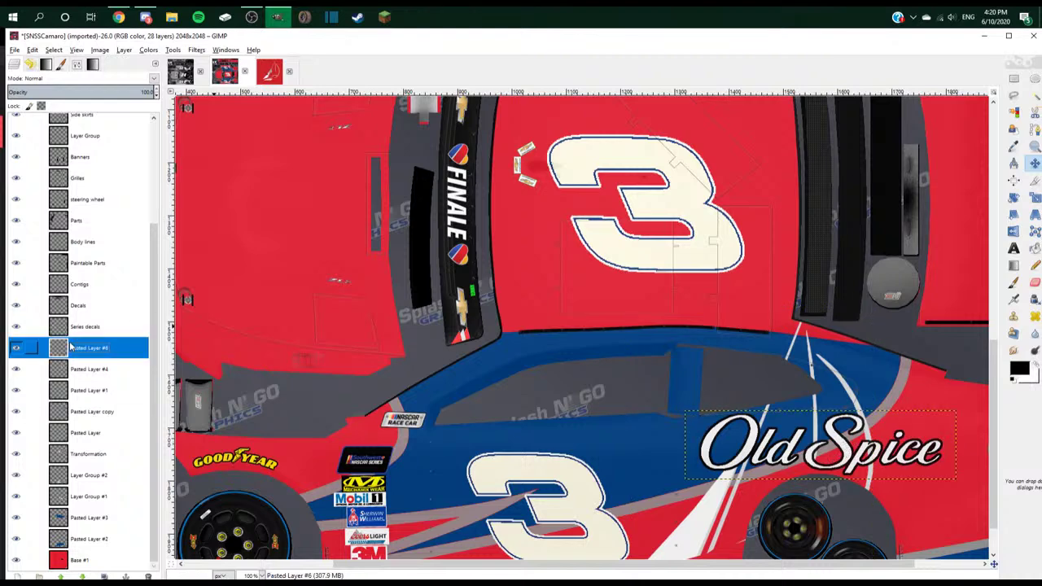
key("ctrl+v")
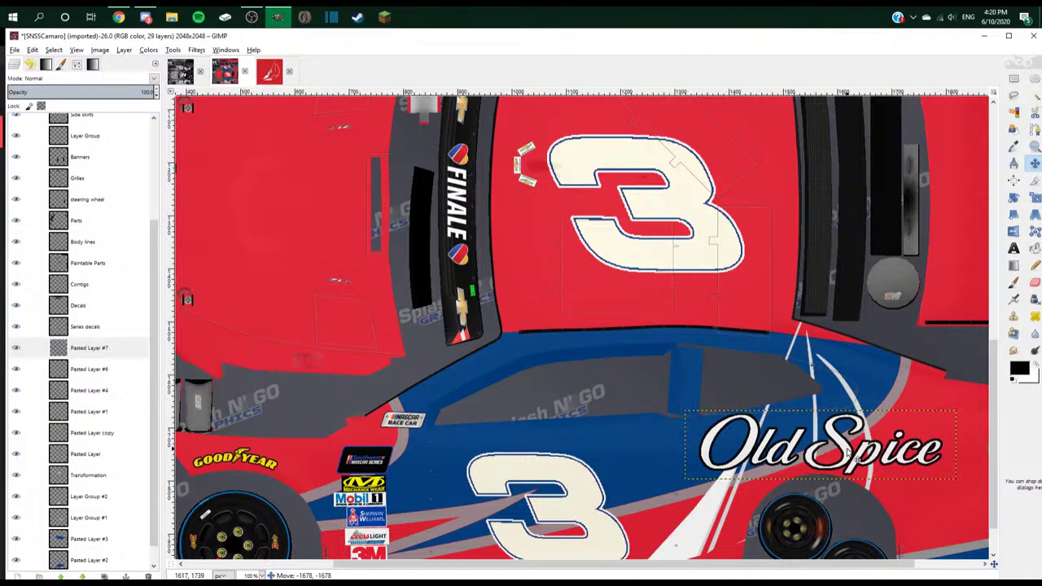
left_click_drag(814, 448, 801, 390)
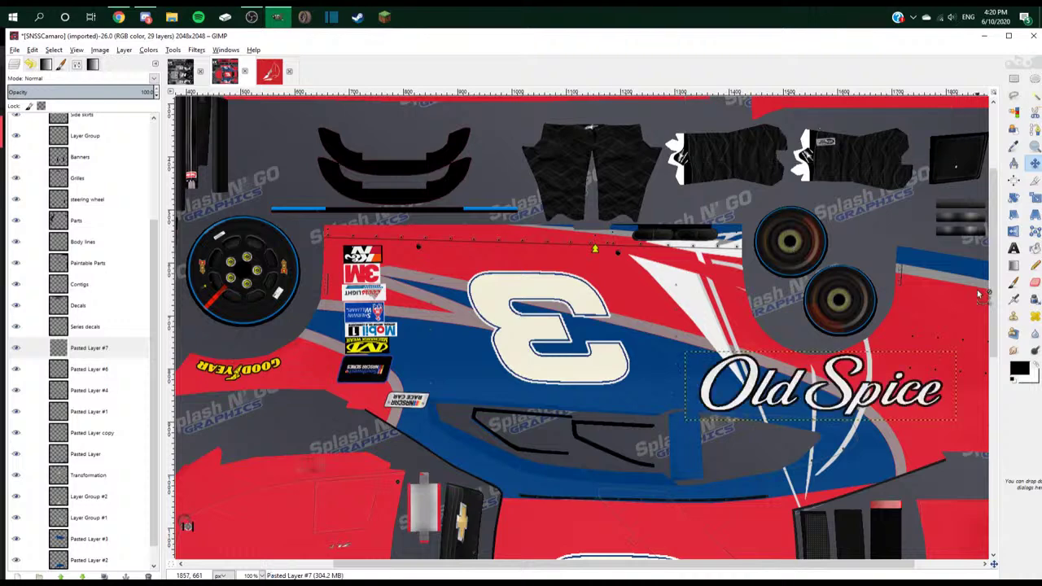
- Rotate the logo copy 180 degrees
left_click(1013, 198)
left_click(618, 302)
left_click_drag(364, 104, 617, 102)
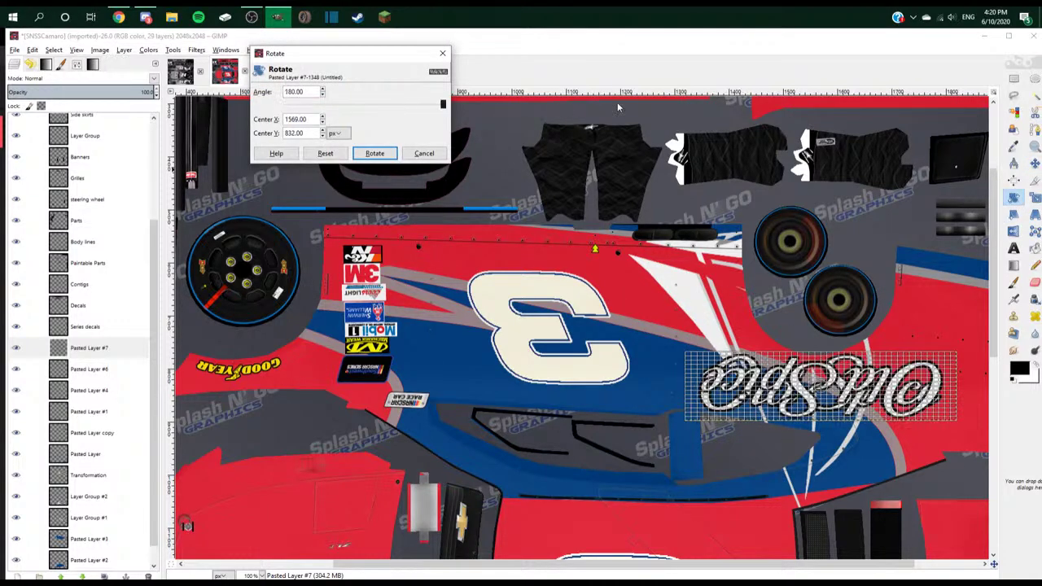
left_click(372, 155)
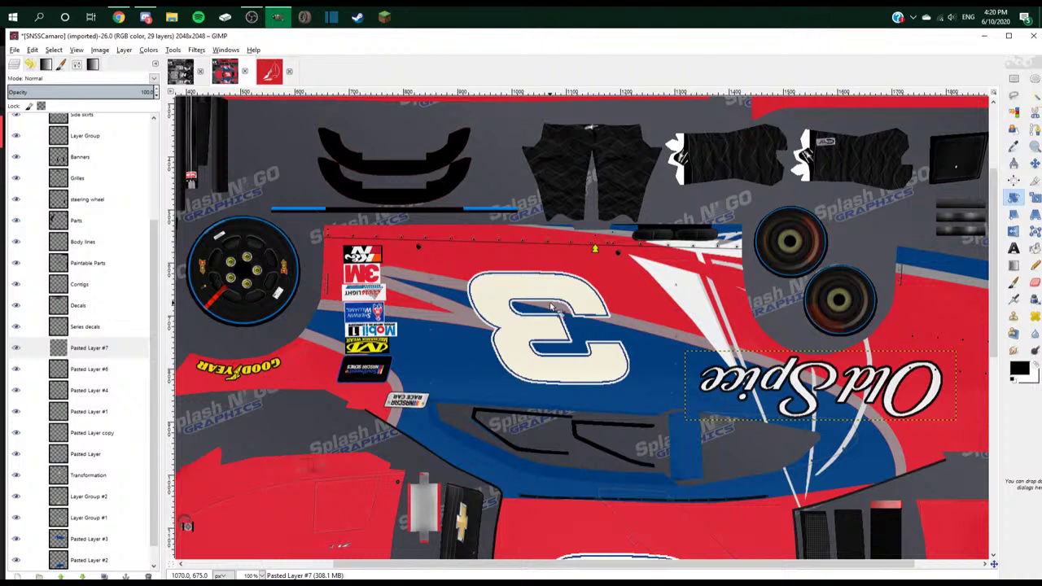
key("alt+Tab")
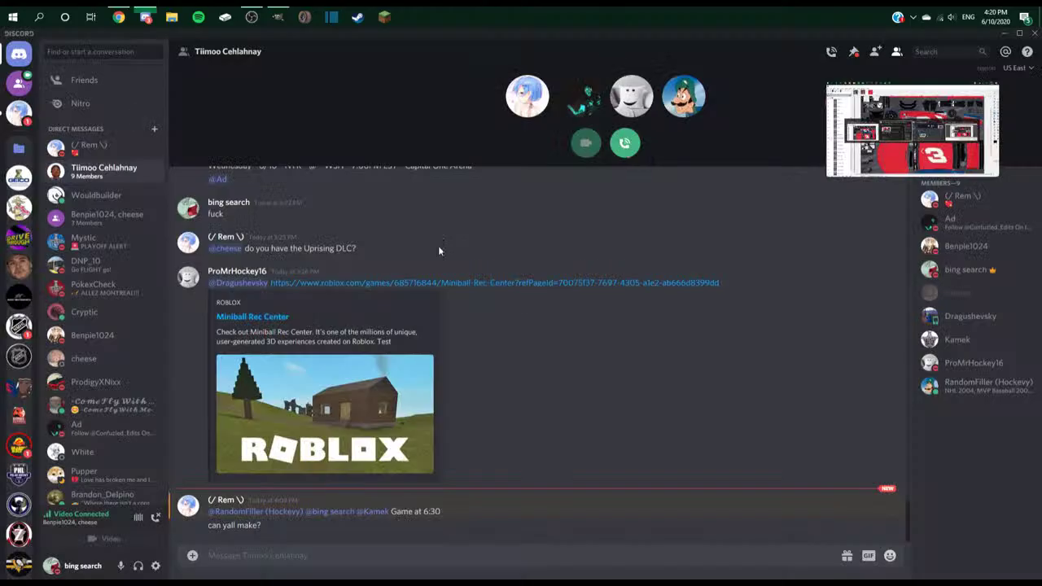
key("alt+Tab")
key("alt+Tab")
key("alt+Tab")
key("alt+Tab")
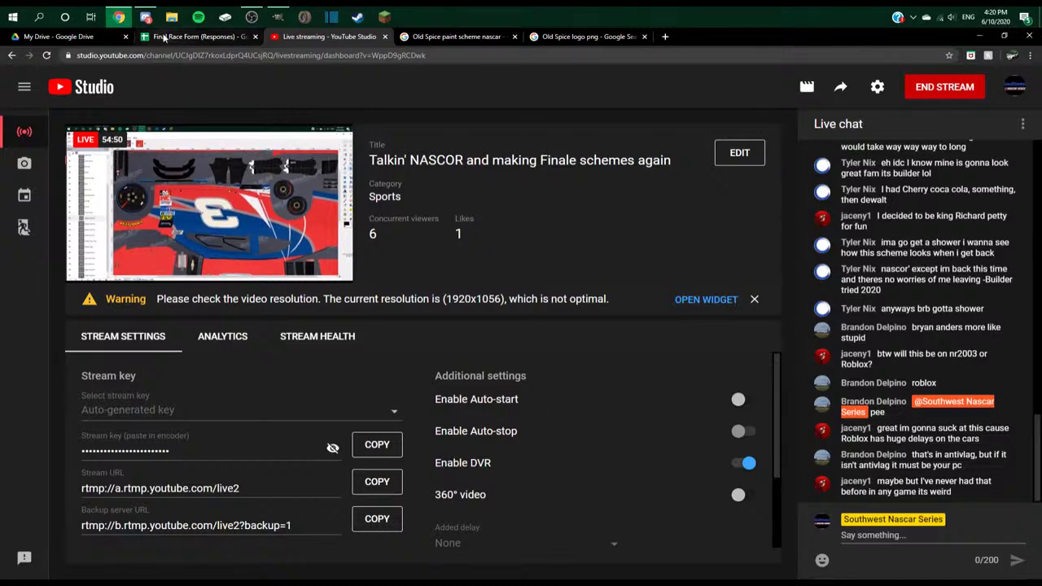
key("ctrl+shift+Tab")
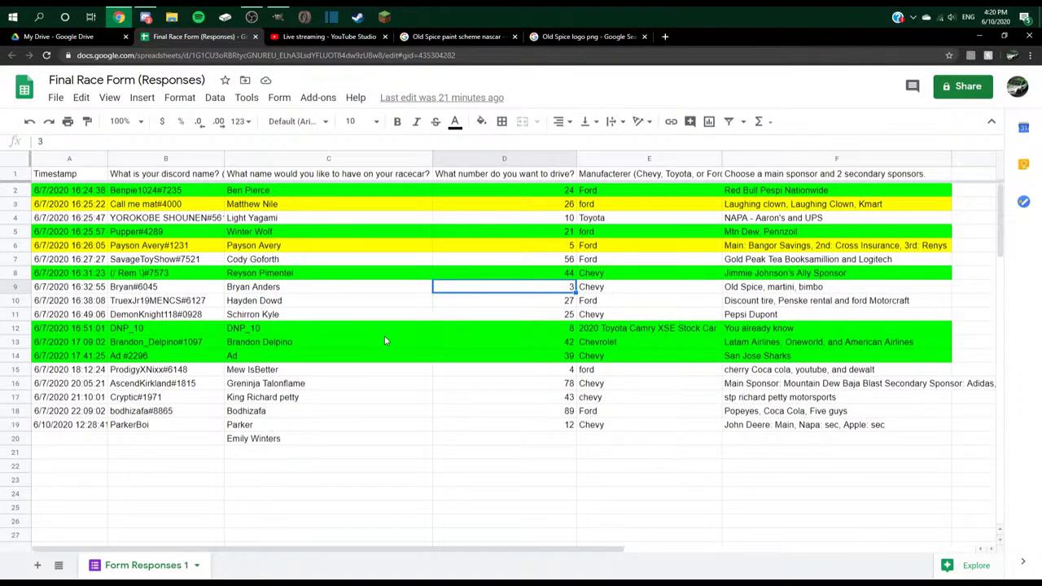
left_click(635, 521)
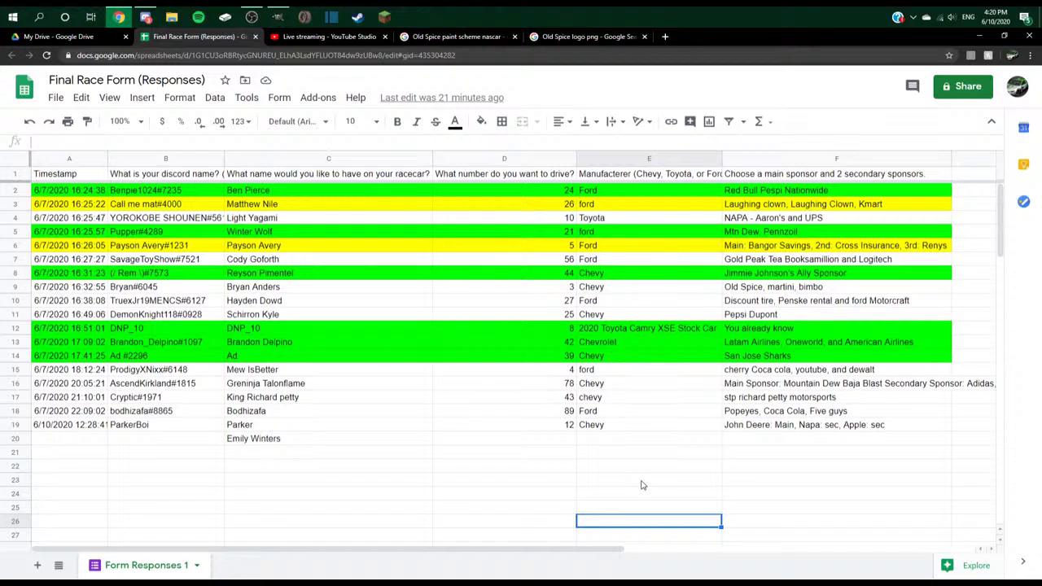
key("alt+Tab")
key("alt+Tab")
key("alt+Tab")
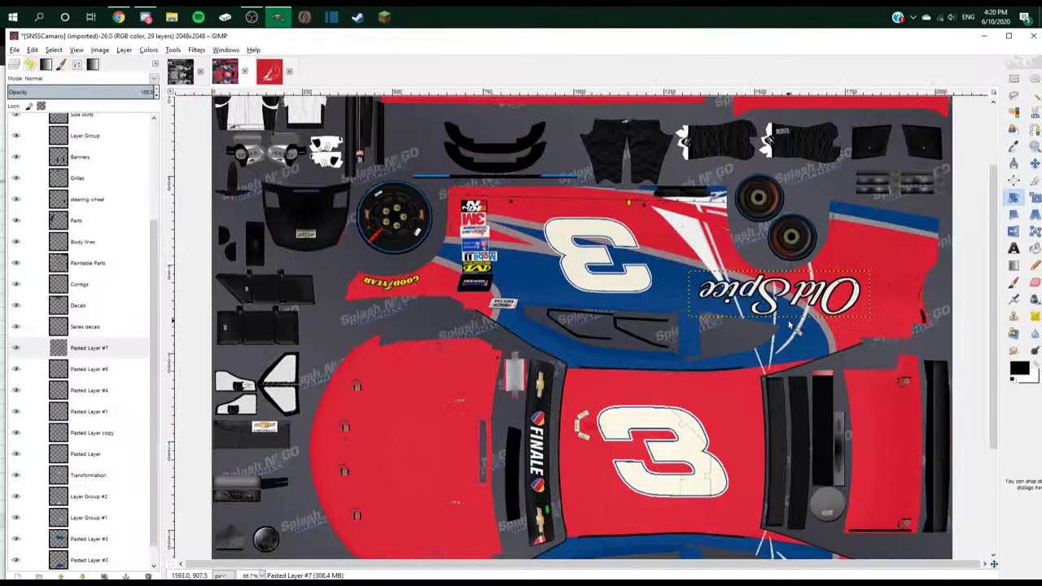
- Duplicate the lower side Old Spice logo and move the copy onto the hood
scroll(871, 301, "up", 2)
key("m")
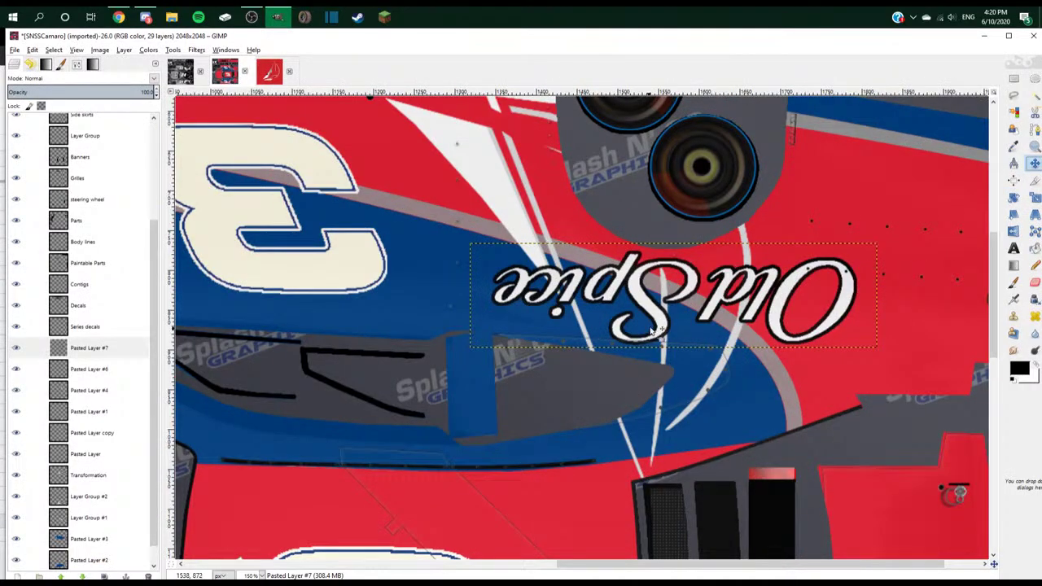
left_click(661, 328)
scroll(663, 329, "down", 3)
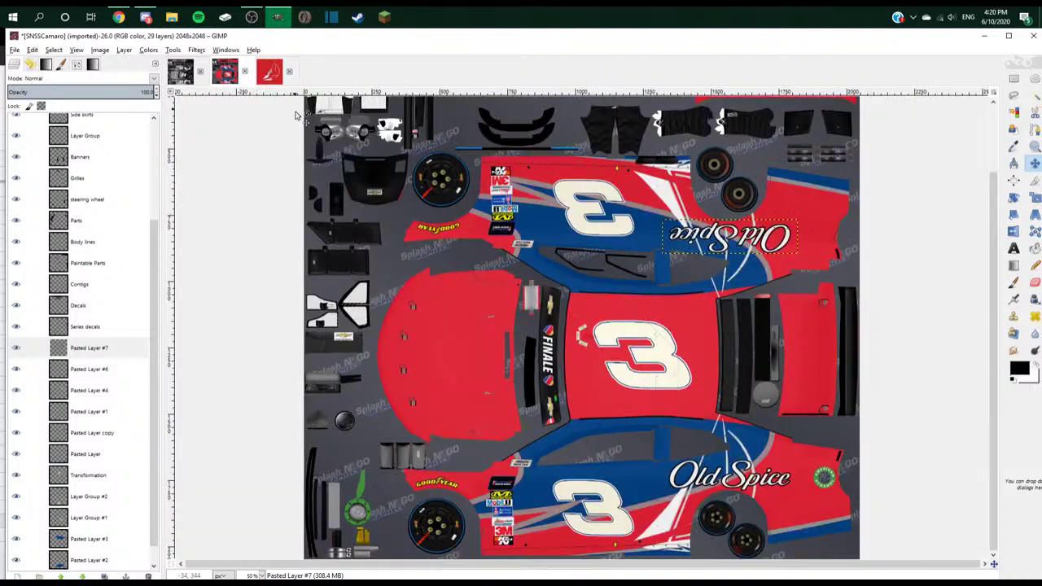
key("alt+Tab")
left_click(705, 480)
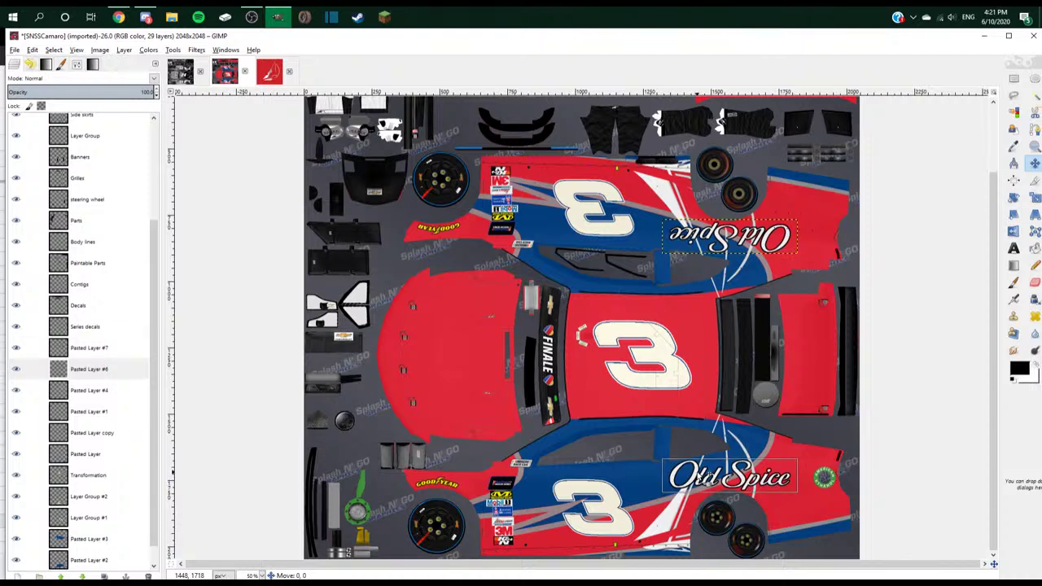
key("ctrl+v")
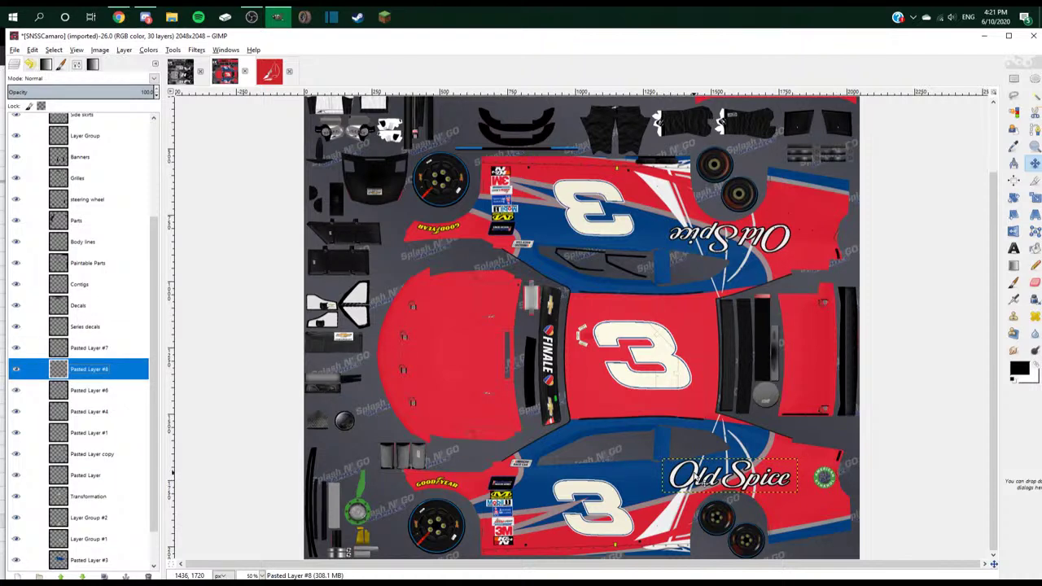
left_click_drag(698, 477, 421, 329)
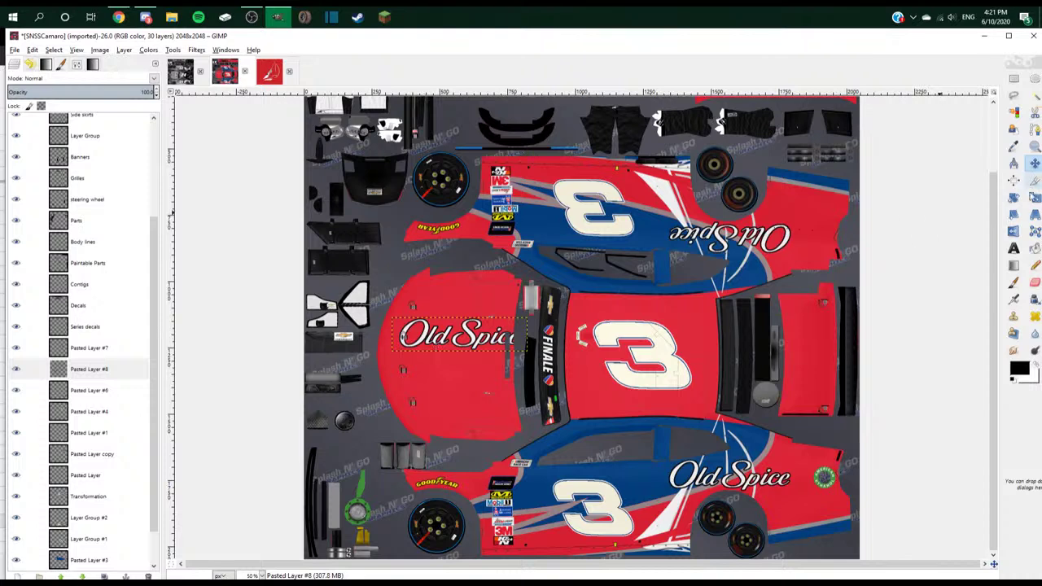
- Rotate the hood logo 90 degrees to run lengthwise
key("shift+s")
left_click(449, 342)
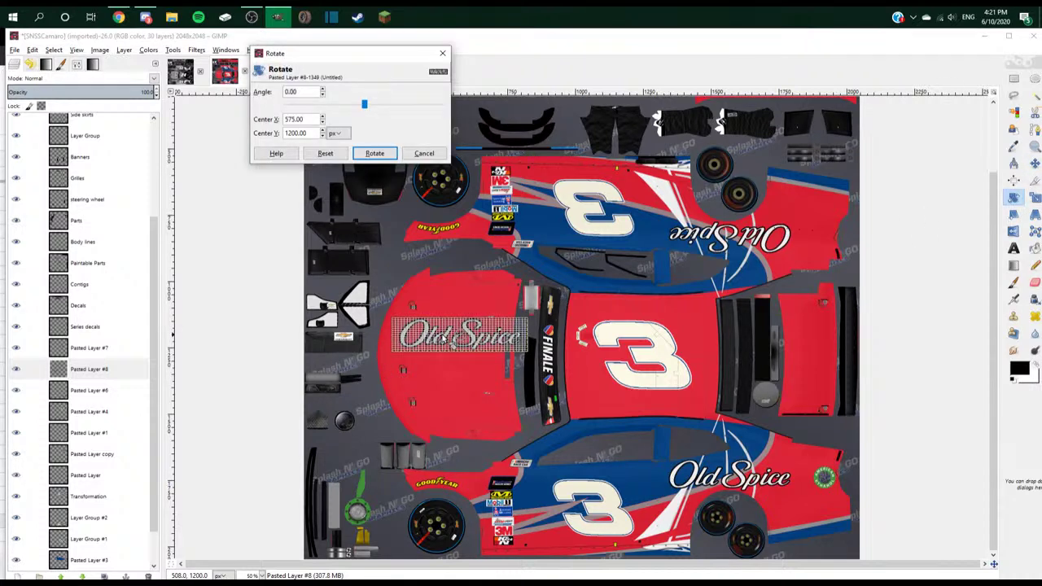
type("90")
key("Tab")
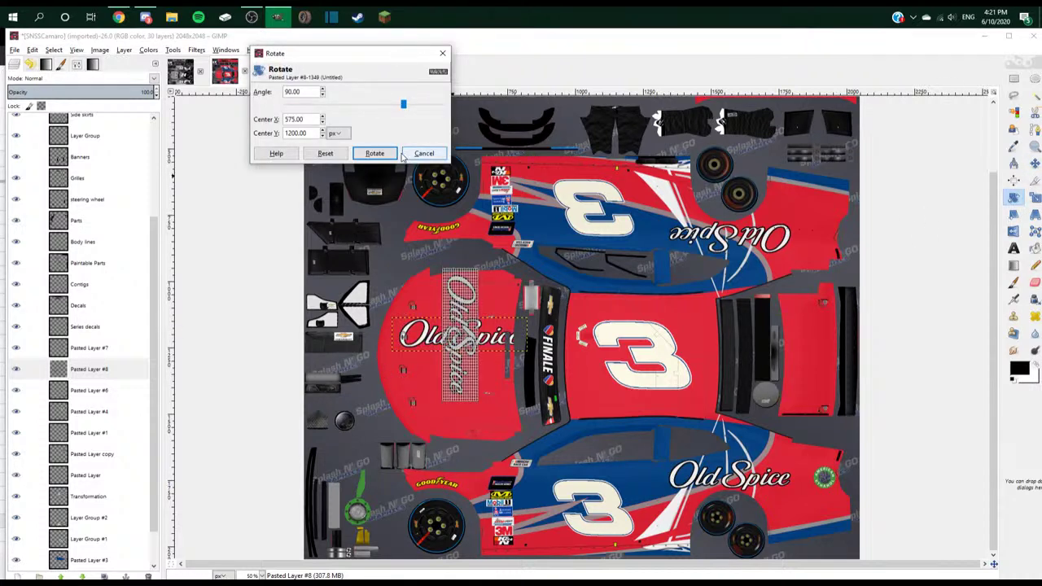
left_click(394, 154)
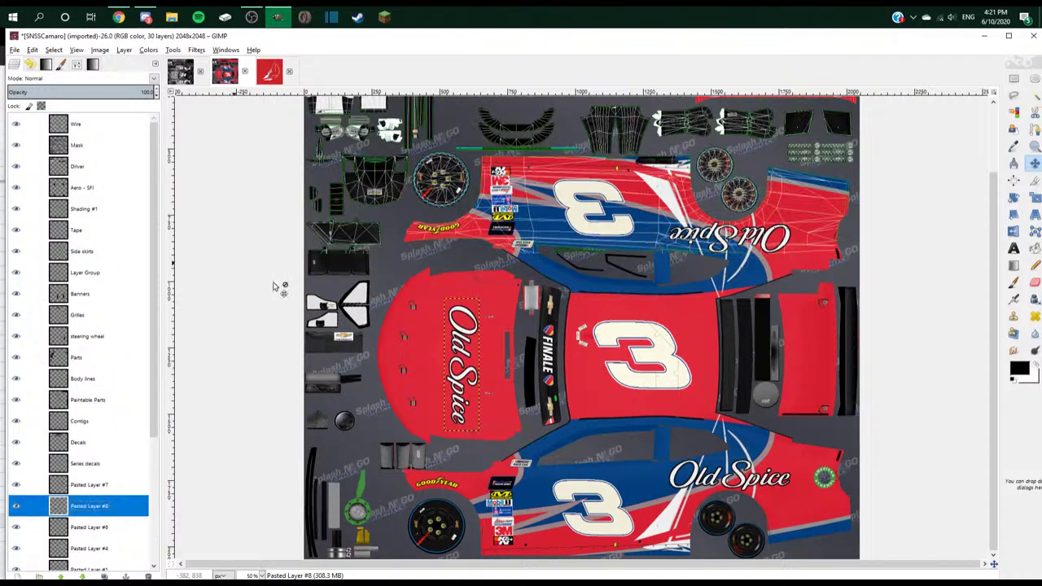
- Nudge the hood logo slightly upward, hide the wireframe overlay, and zoom out
key("1")
left_click_drag(397, 350, 396, 330)
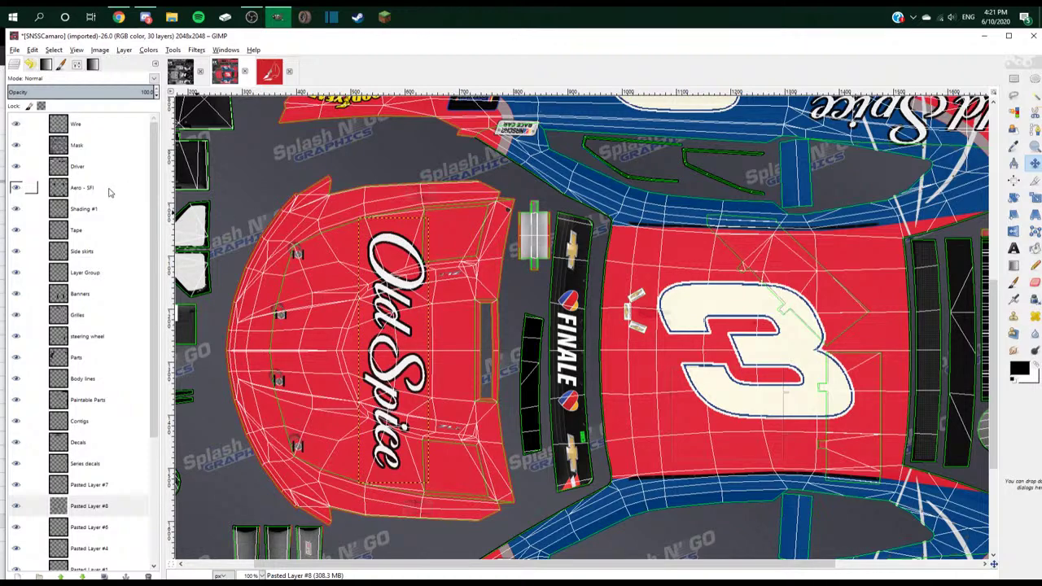
left_click(16, 123)
key("shift+2")
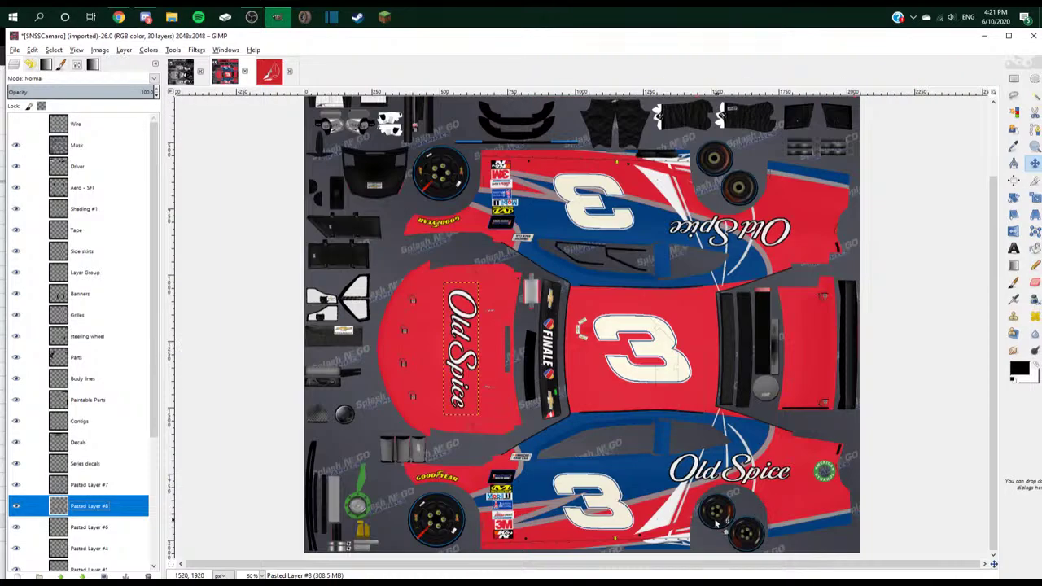
- Paste the white swoosh graphic as a new layer and rotate it 90°
left_click(672, 506)
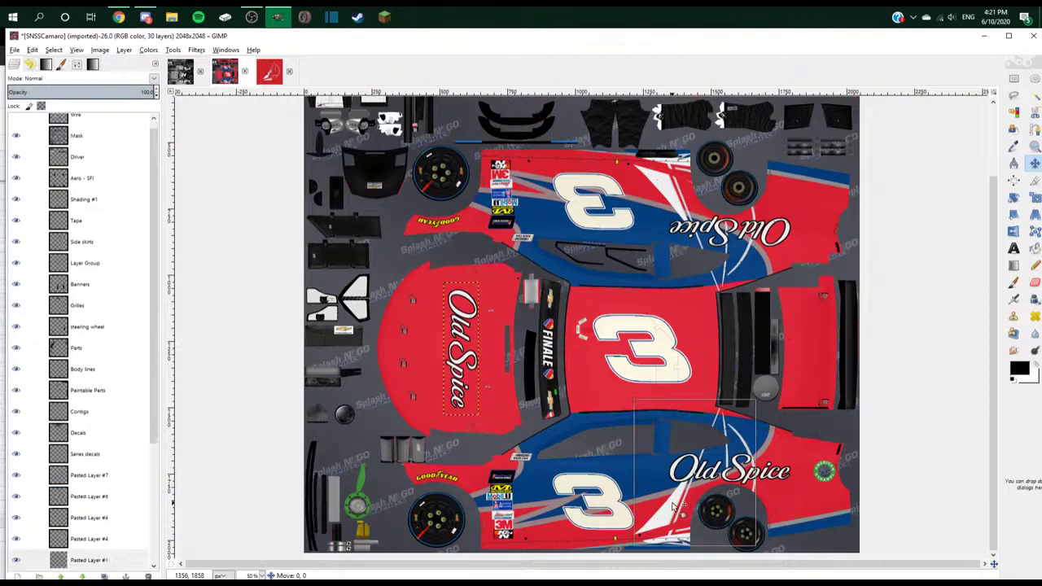
right_click(112, 561)
left_click(576, 478)
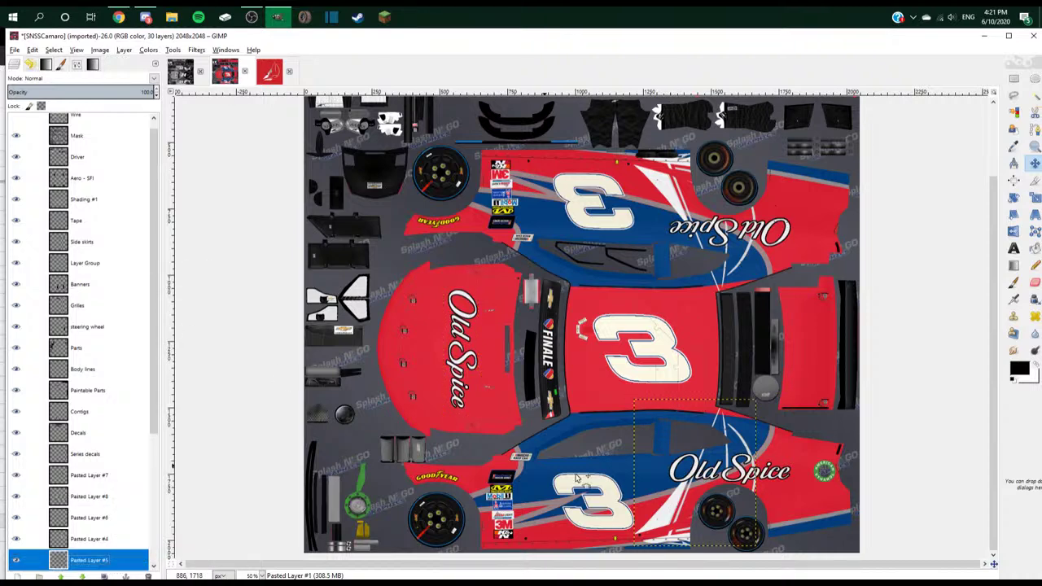
key("ctrl+v")
key("shift+r")
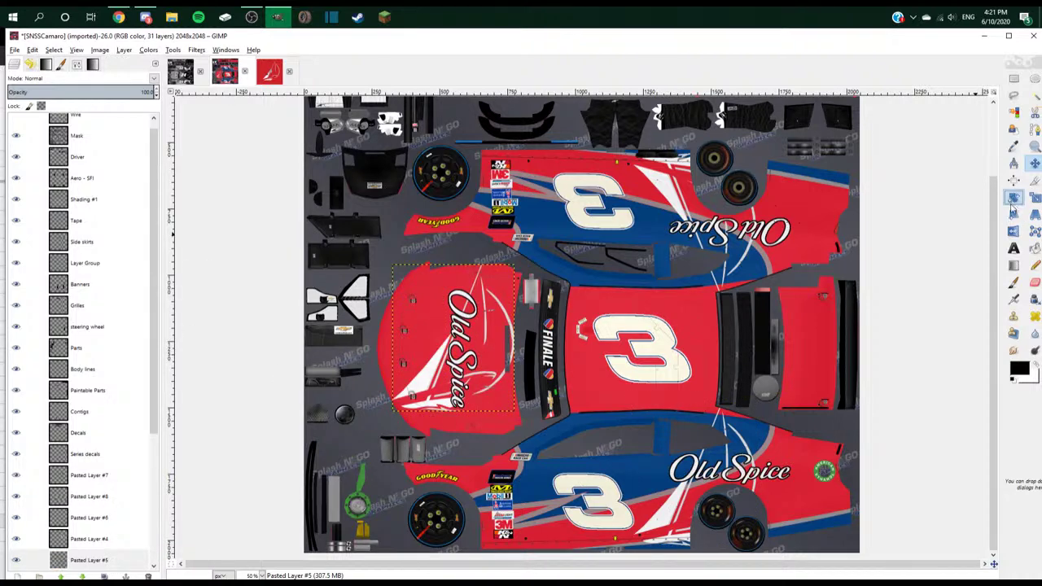
left_click(422, 378)
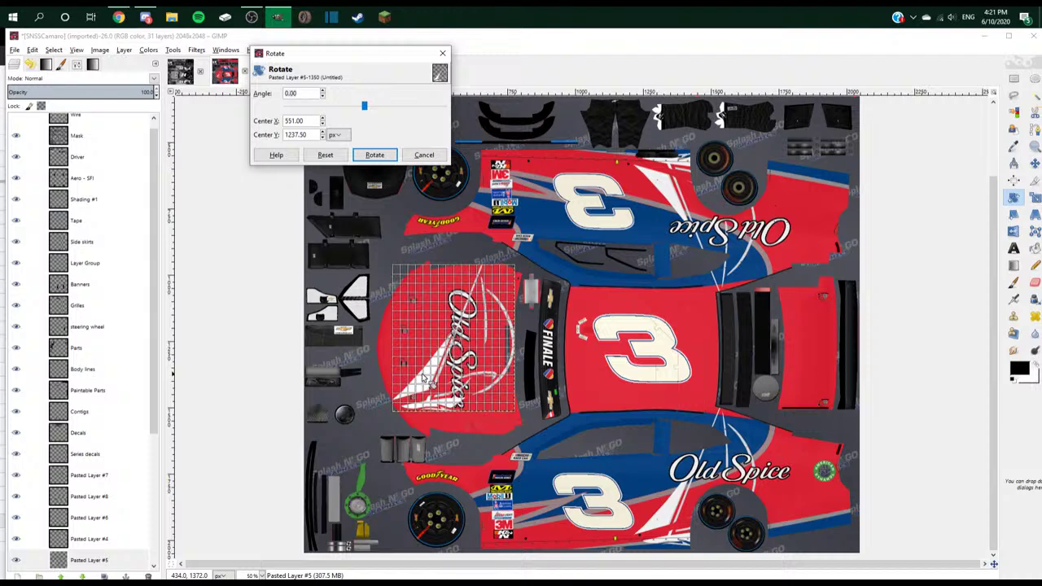
type("90")
key("Tab")
left_click(369, 155)
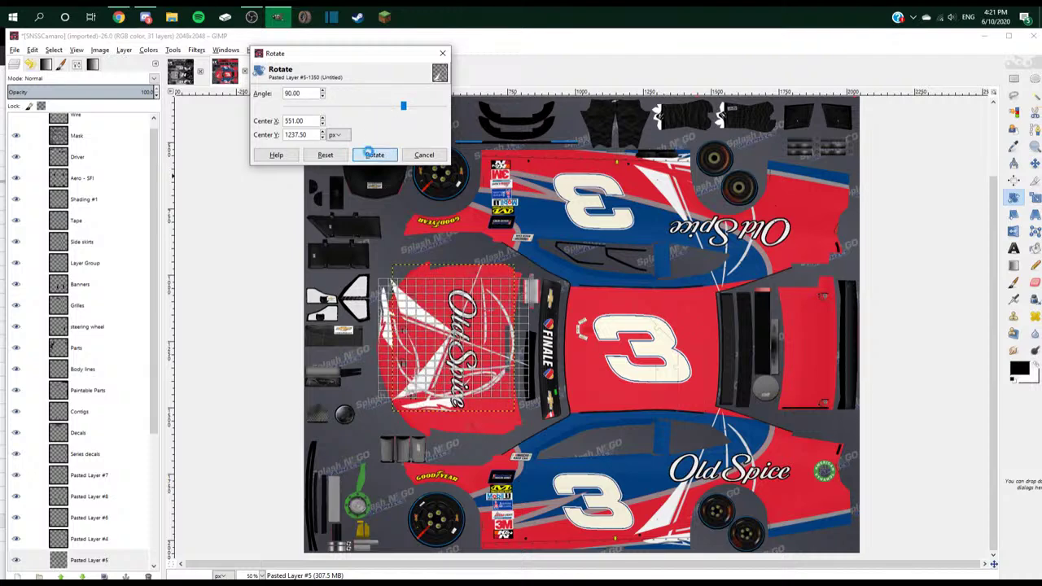
- Scale the pasted swoosh layer down to 450 pixels wide
scroll(130, 252, "up", 1)
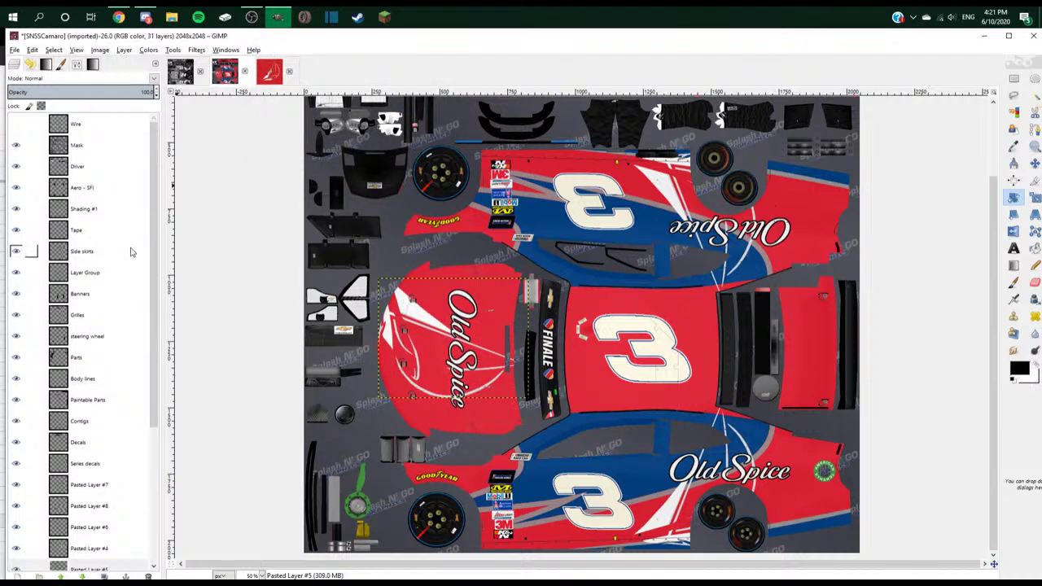
scroll(130, 252, "down", 5)
right_click(117, 369)
left_click(156, 214)
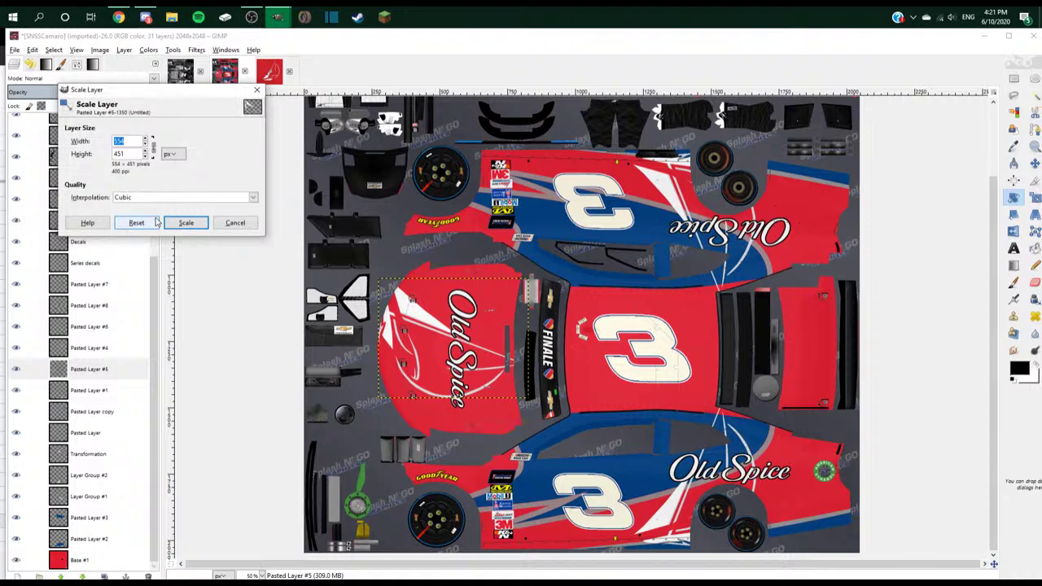
type("450")
left_click(185, 222)
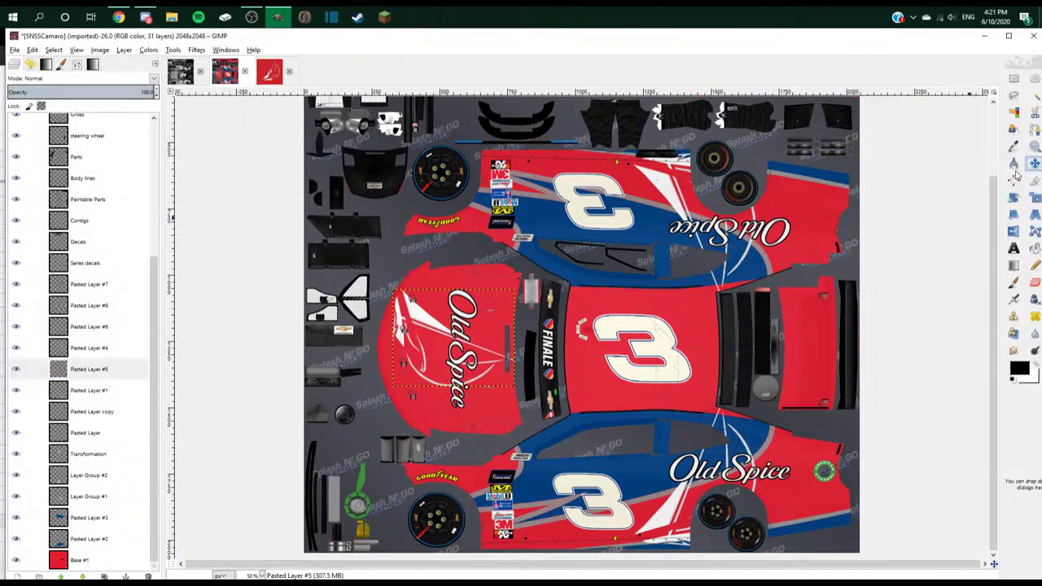
- Move the swoosh down and slightly left beside the Old Spice logo, then select the Base #1 layer
scroll(33, 138, "up", 5)
left_click(15, 124)
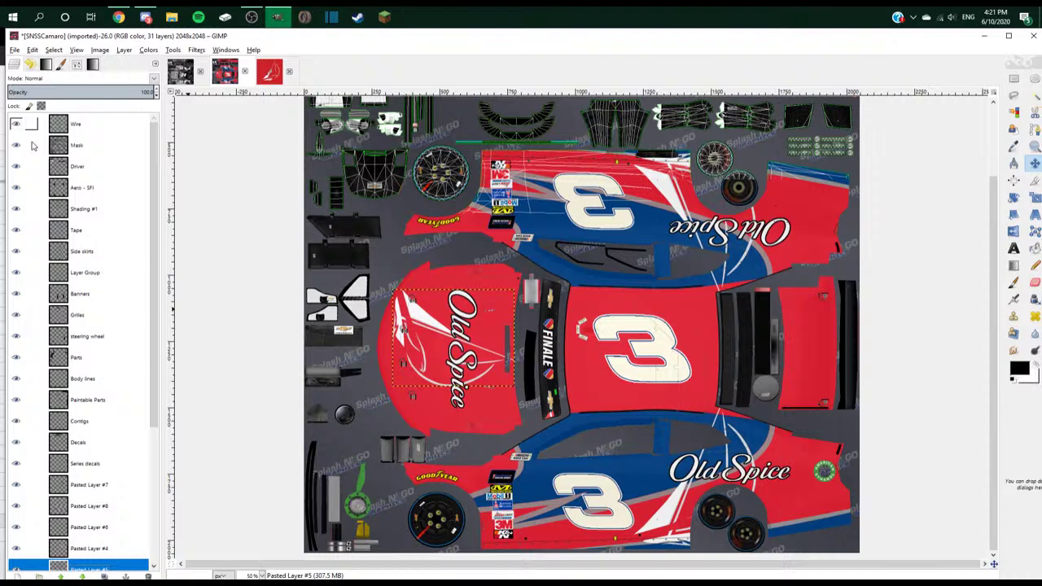
scroll(488, 342, "up", 3)
left_click_drag(317, 262, 320, 314)
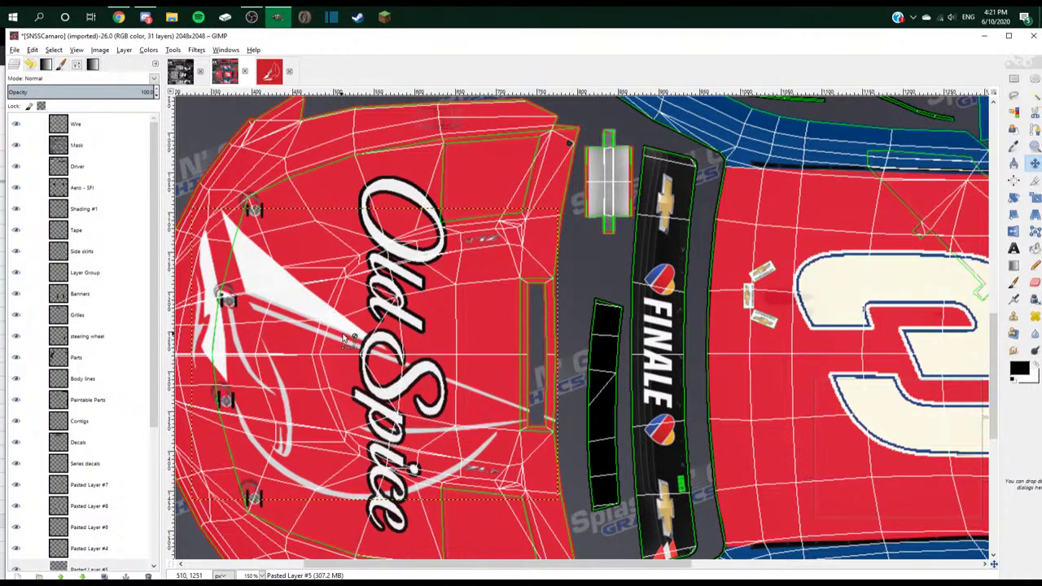
scroll(345, 338, "down", 2)
left_click(15, 124)
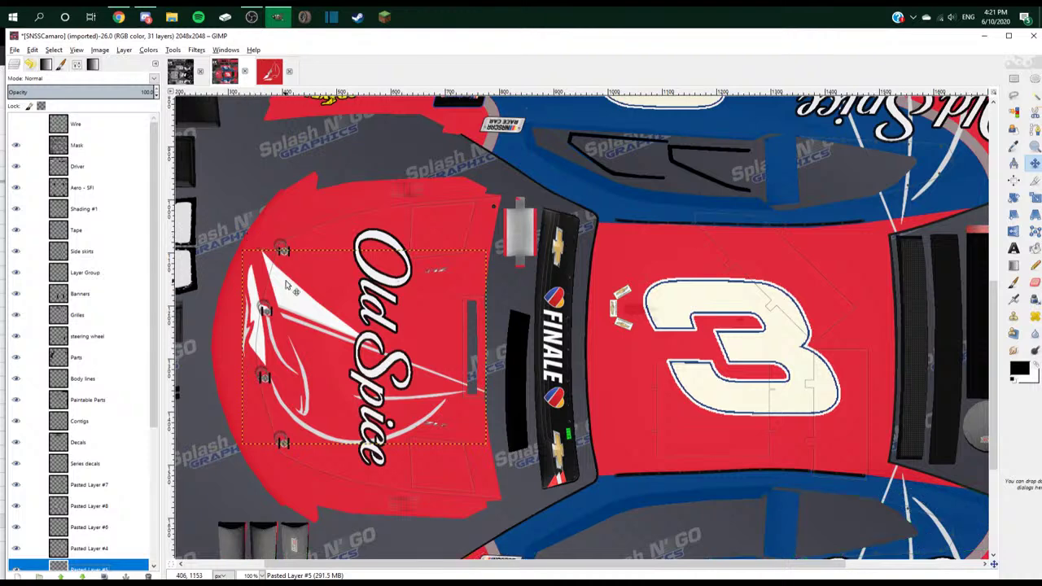
left_click_drag(290, 302, 271, 300)
scroll(271, 300, "down", 2)
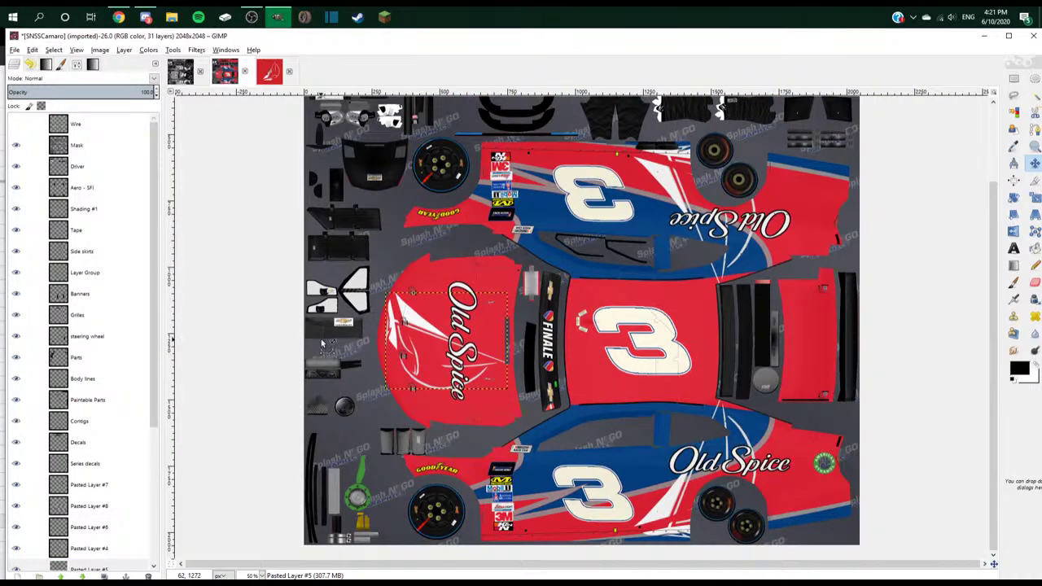
scroll(66, 489, "down", 5)
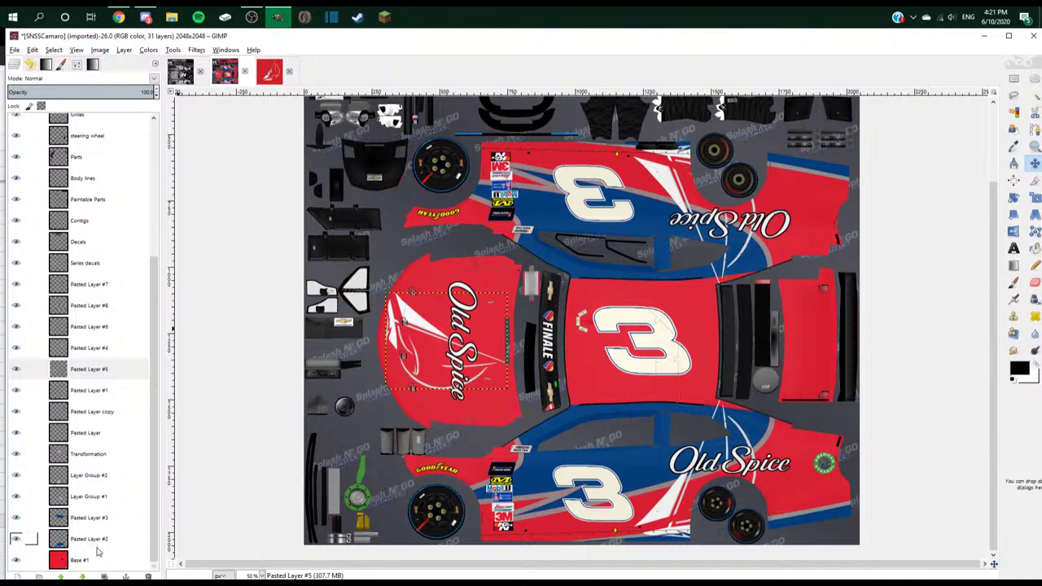
left_click(96, 558)
scroll(369, 437, "down", 1)
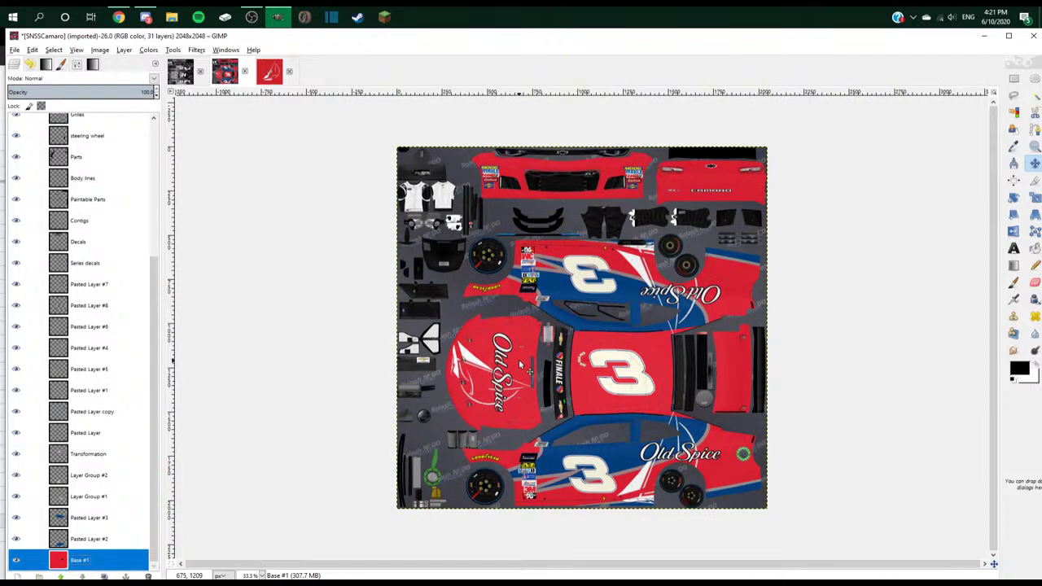